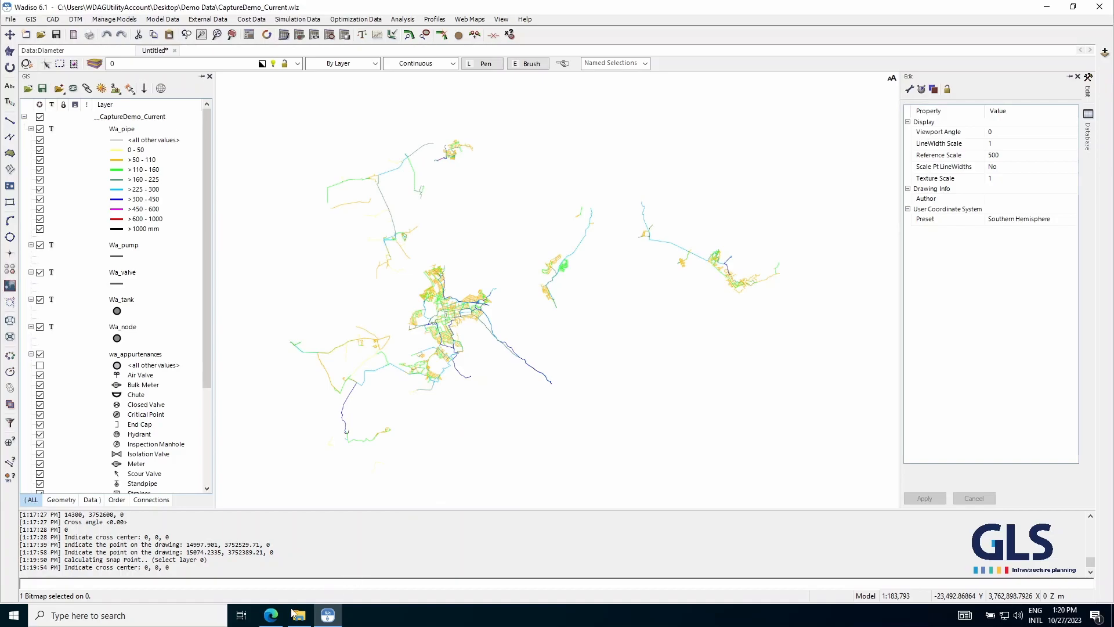
- Switch to the as-built PDF in Edge and examine the Lang Road watermain, its coordinate cross and the connection to the existing water network
click(270, 615)
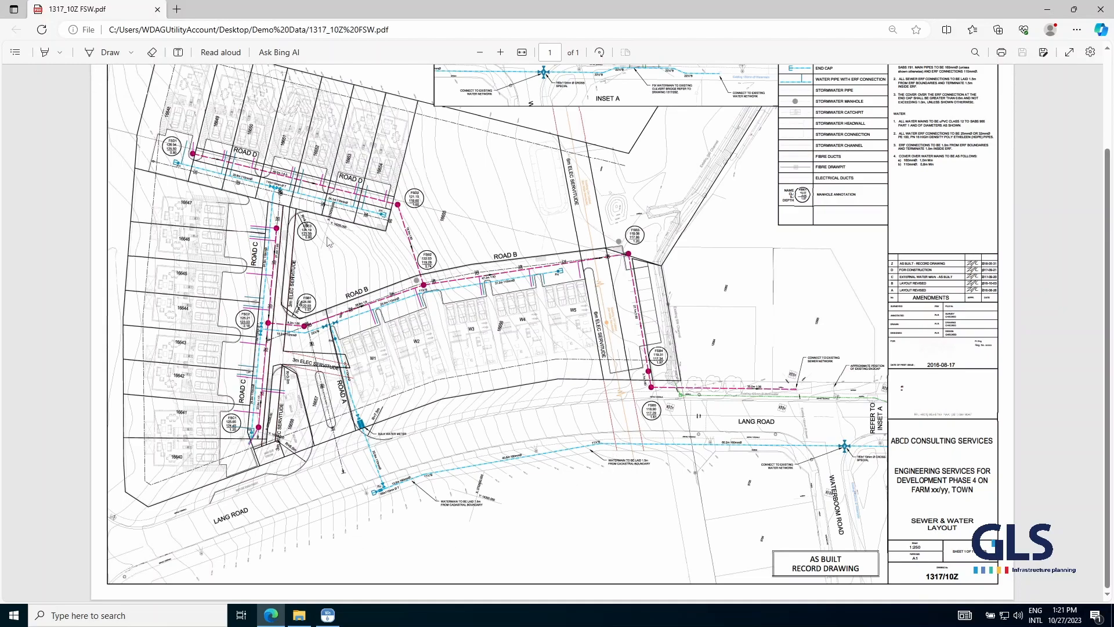
scroll(420, 502, up, 5)
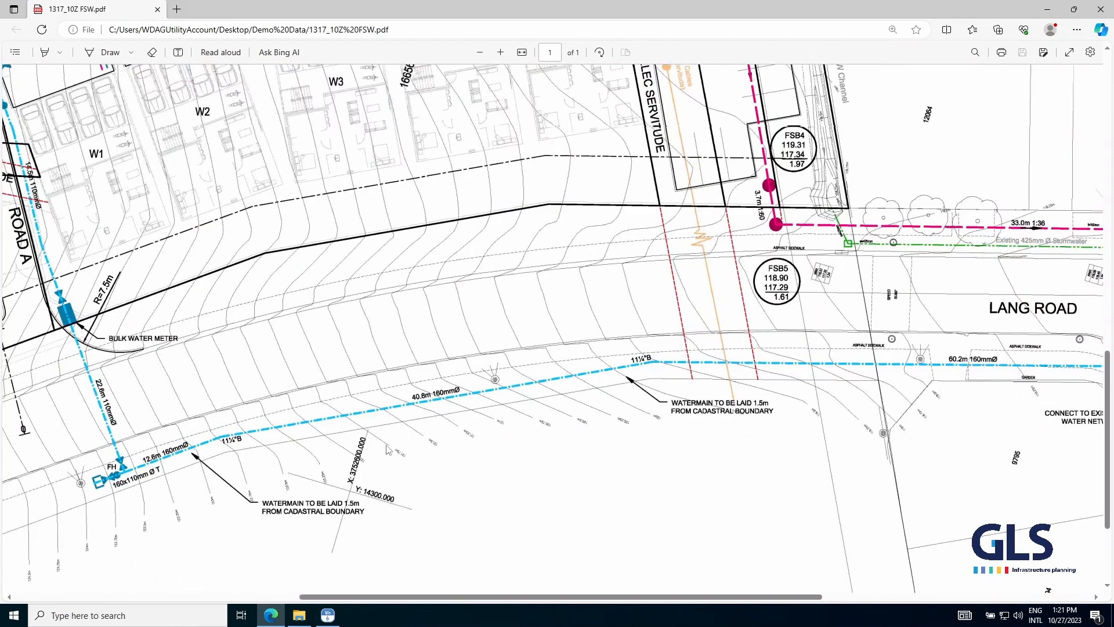
scroll(348, 348, down, 3)
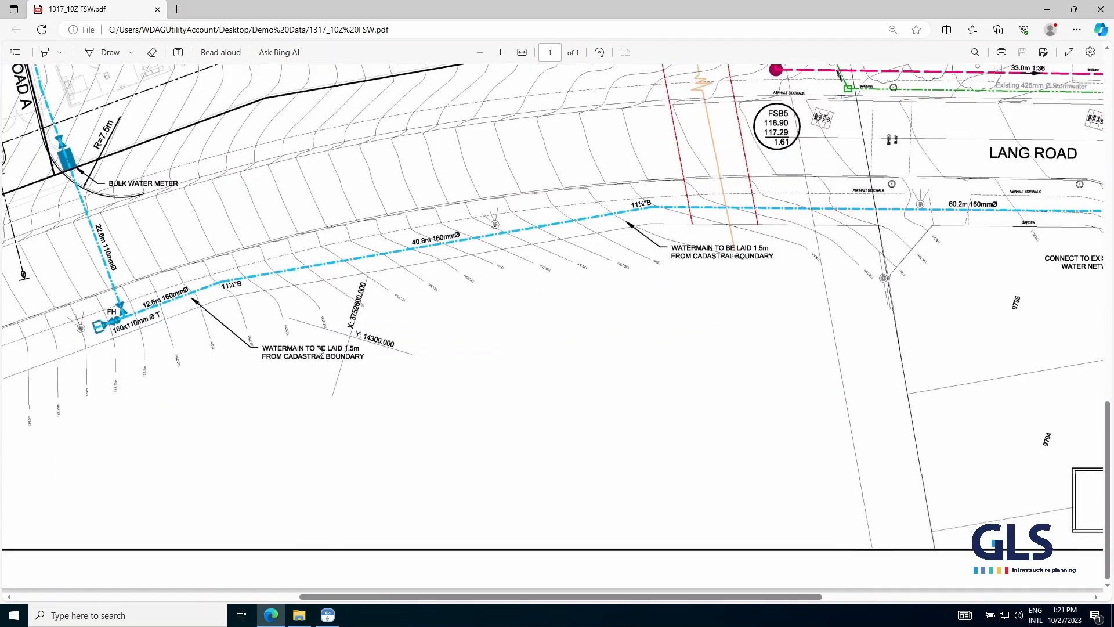
scroll(609, 395, down, 5)
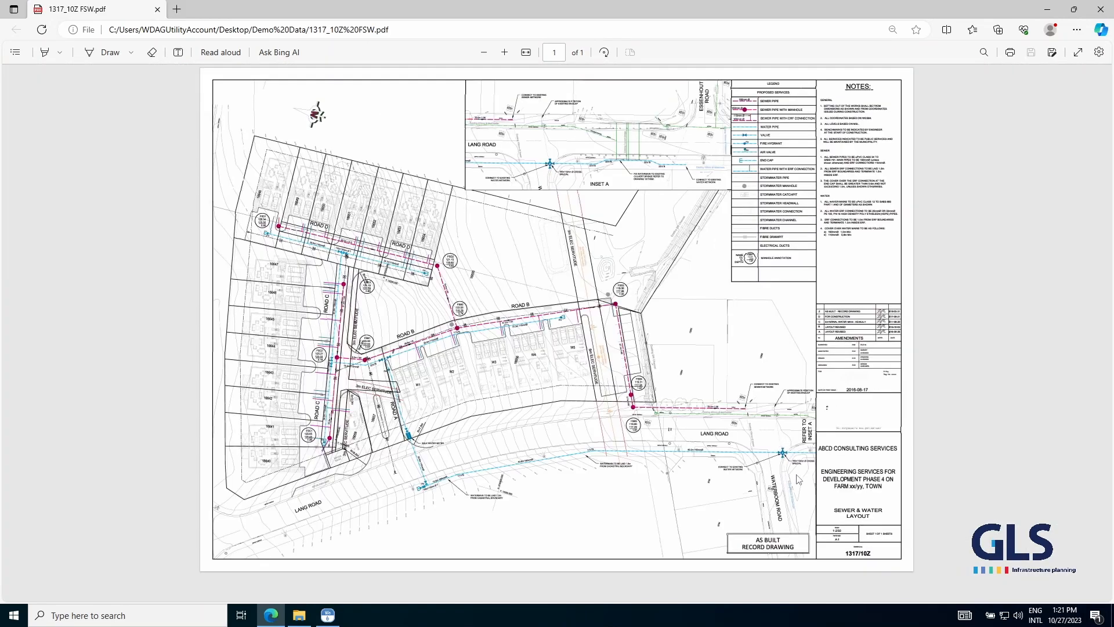
scroll(609, 396, up, 6)
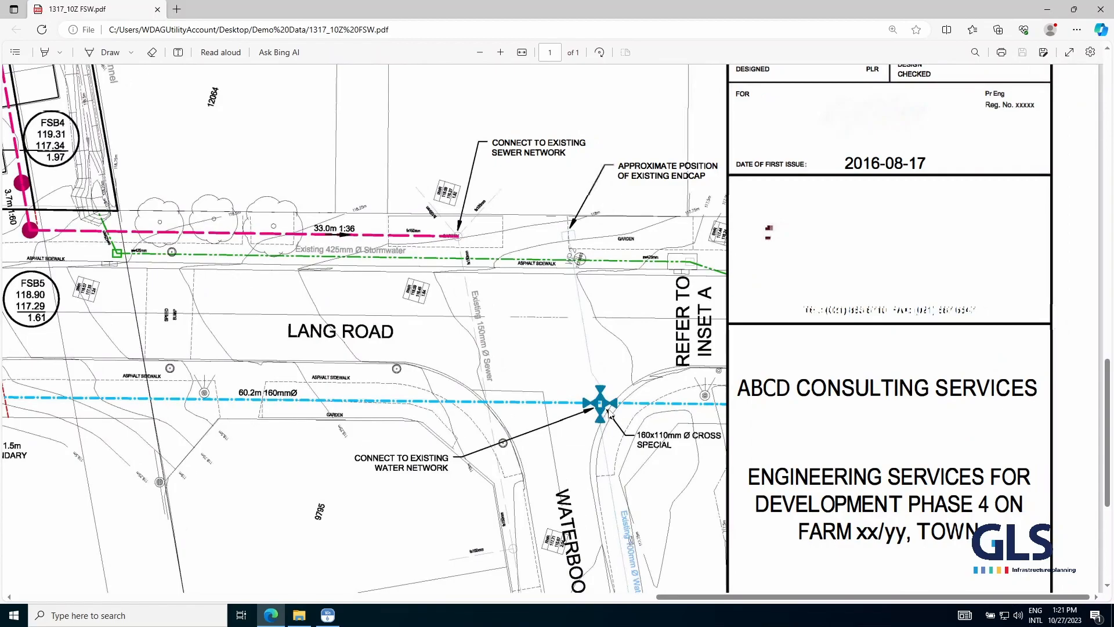
scroll(637, 414, down, 1)
scroll(637, 414, down, 2)
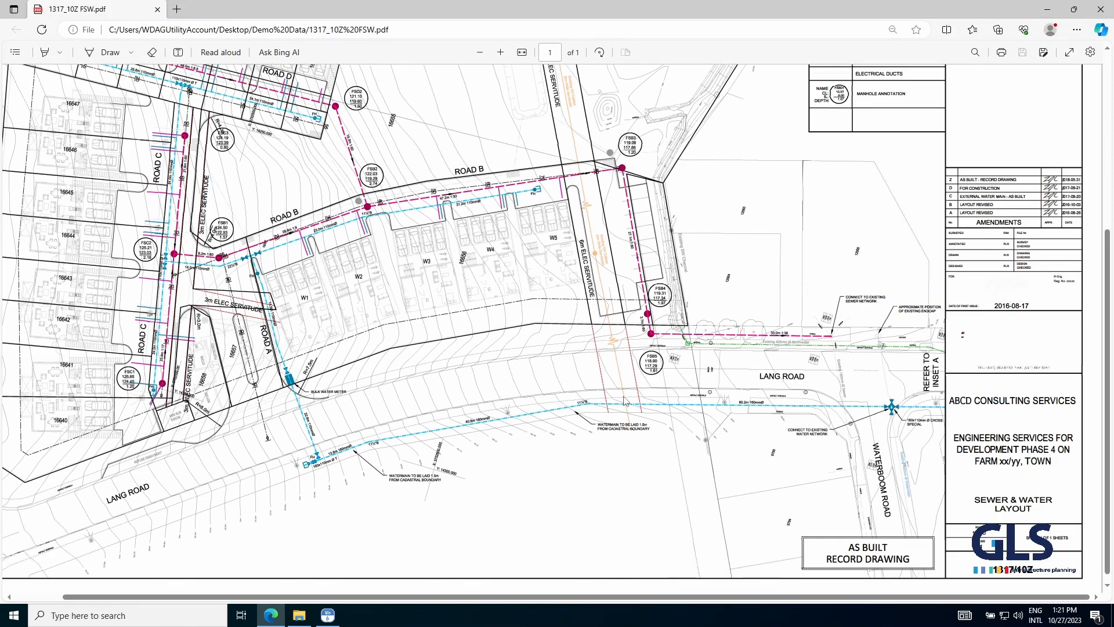
scroll(627, 400, down, 2)
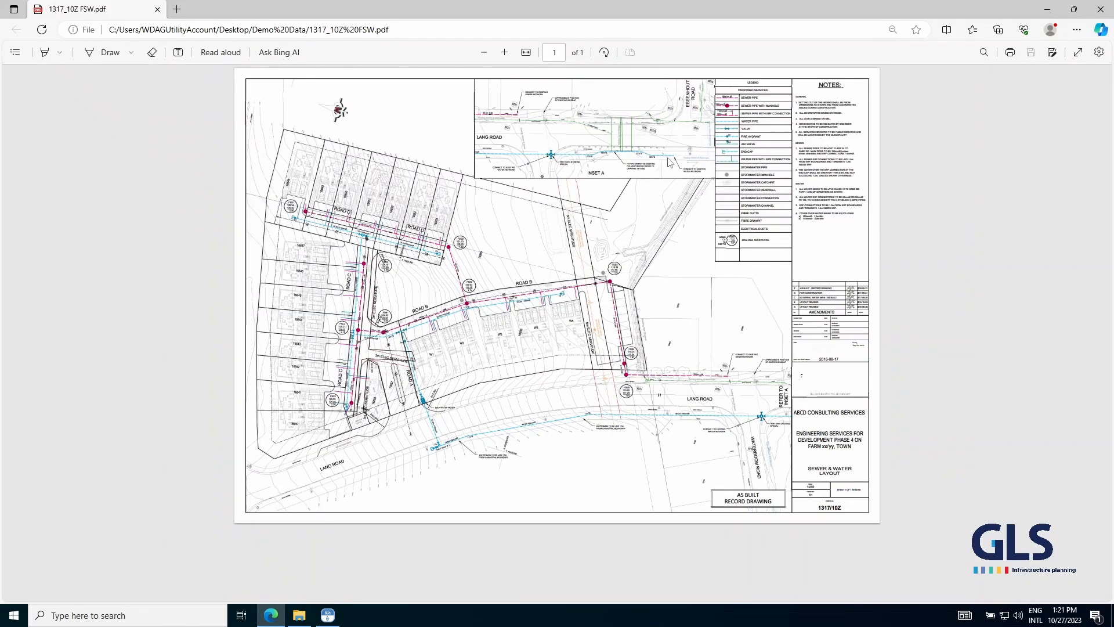
- Examine Inset A, the legend of proposed services and the notes on the as-built drawing
scroll(710, 152, up, 3)
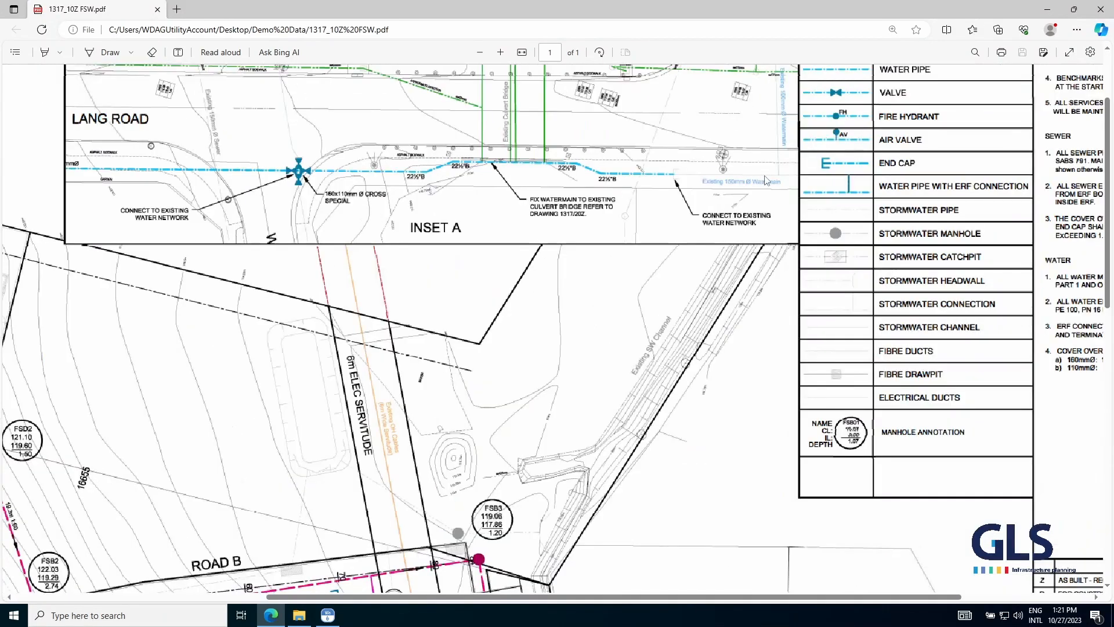
scroll(832, 170, up, 3)
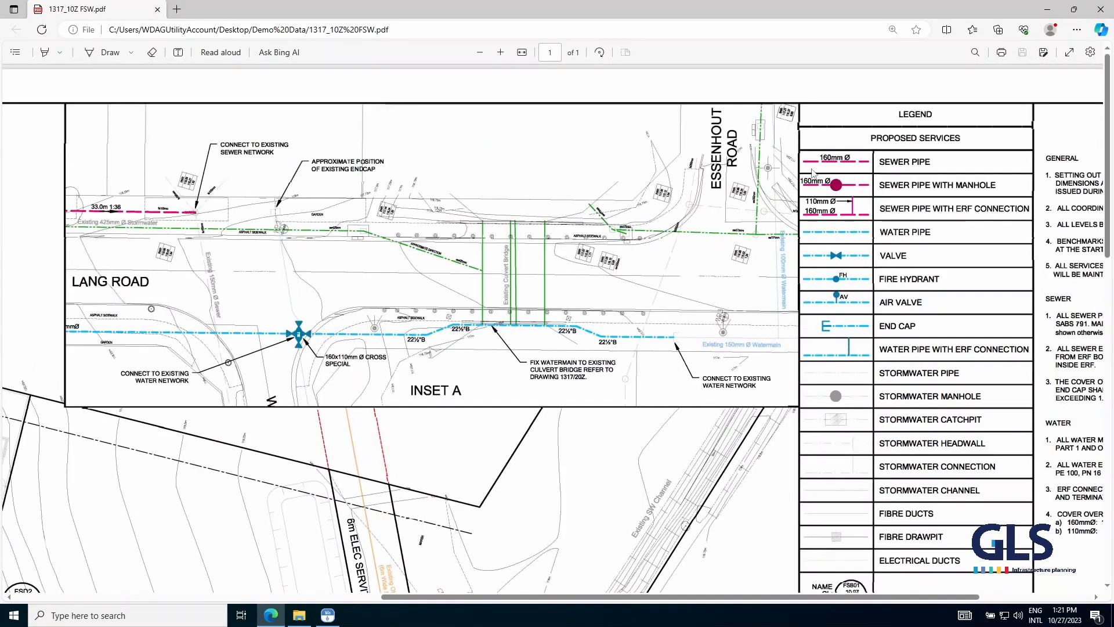
scroll(858, 257, down, 3)
scroll(867, 214, down, 2)
scroll(859, 265, up, 5)
drag(772, 601, 882, 600)
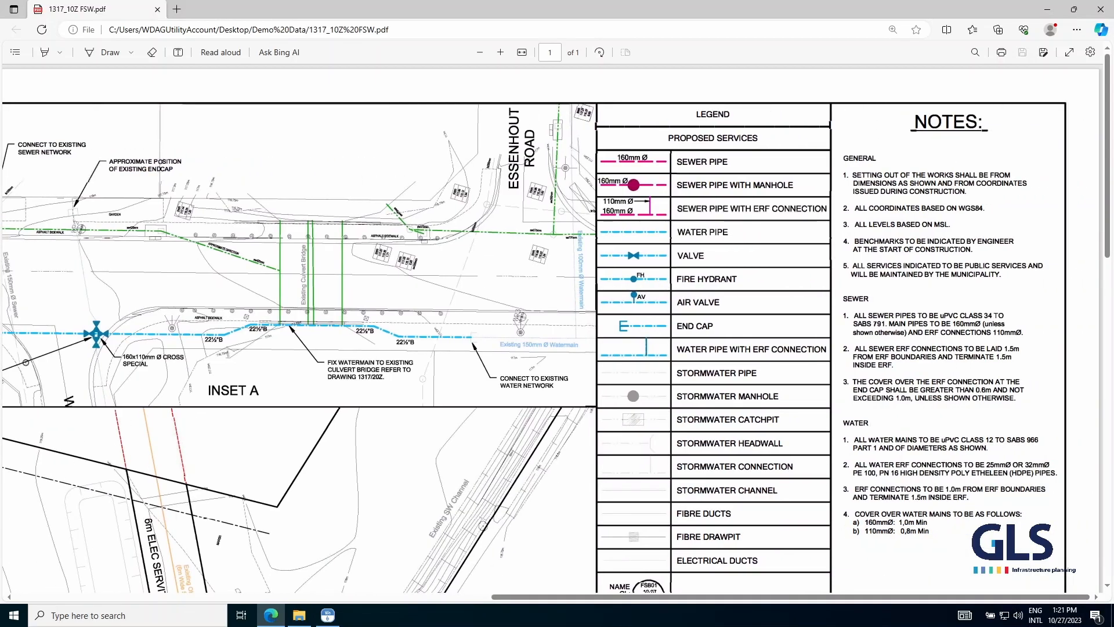
drag(957, 599, 743, 600)
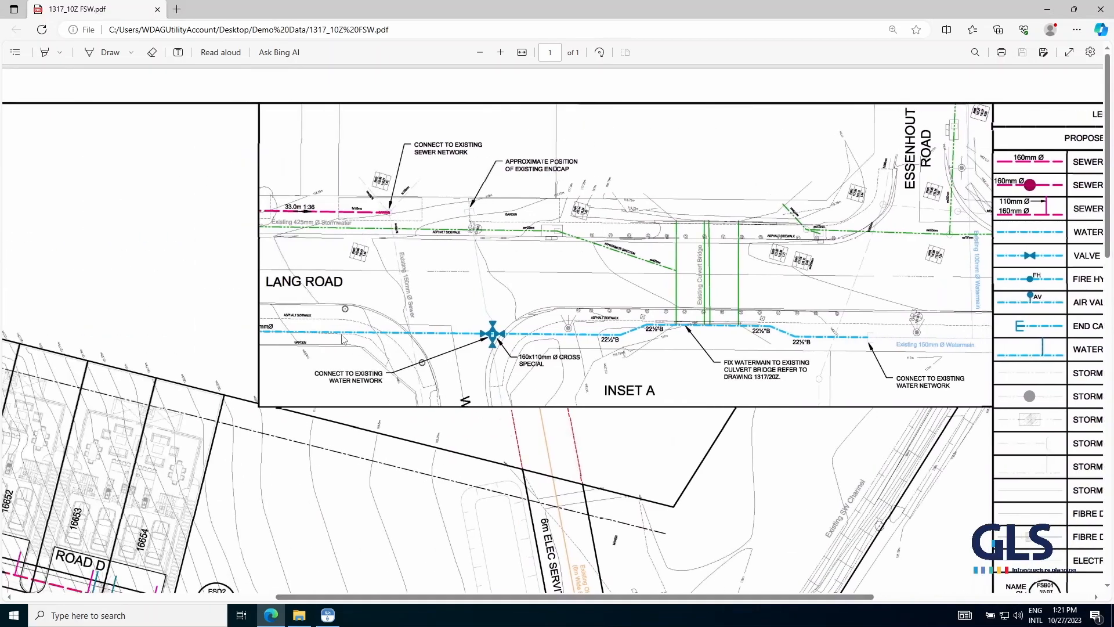
scroll(470, 241, down, 5)
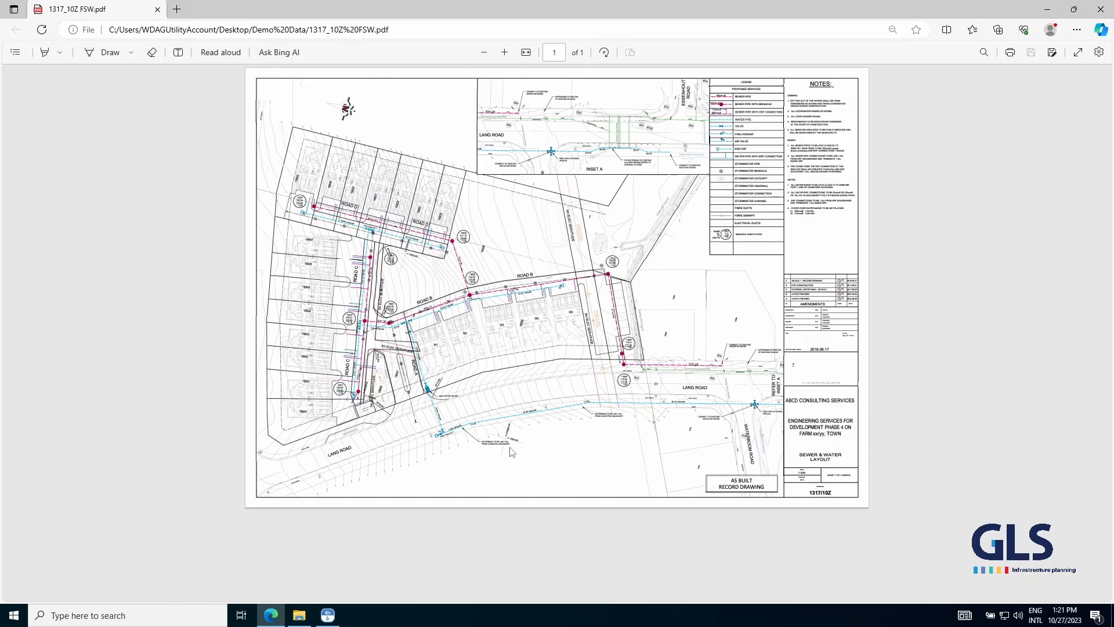
- Examine the coordinate cross near Lang Road and the sewer and water layout along Road B and Road D
scroll(509, 451, up, 5)
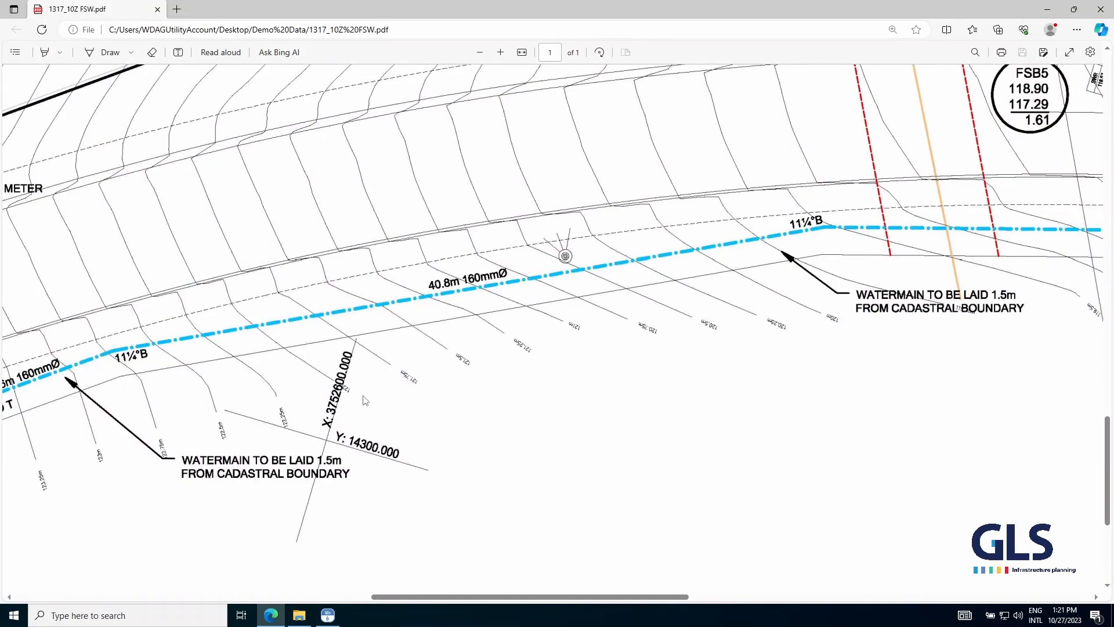
scroll(373, 459, down, 3)
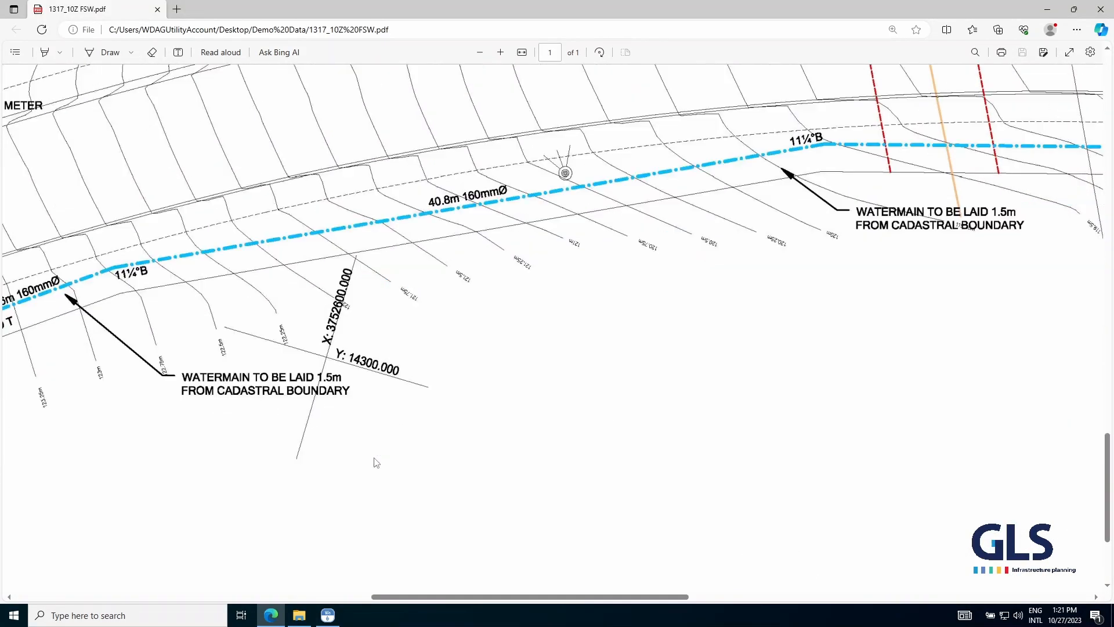
scroll(380, 399, up, 3)
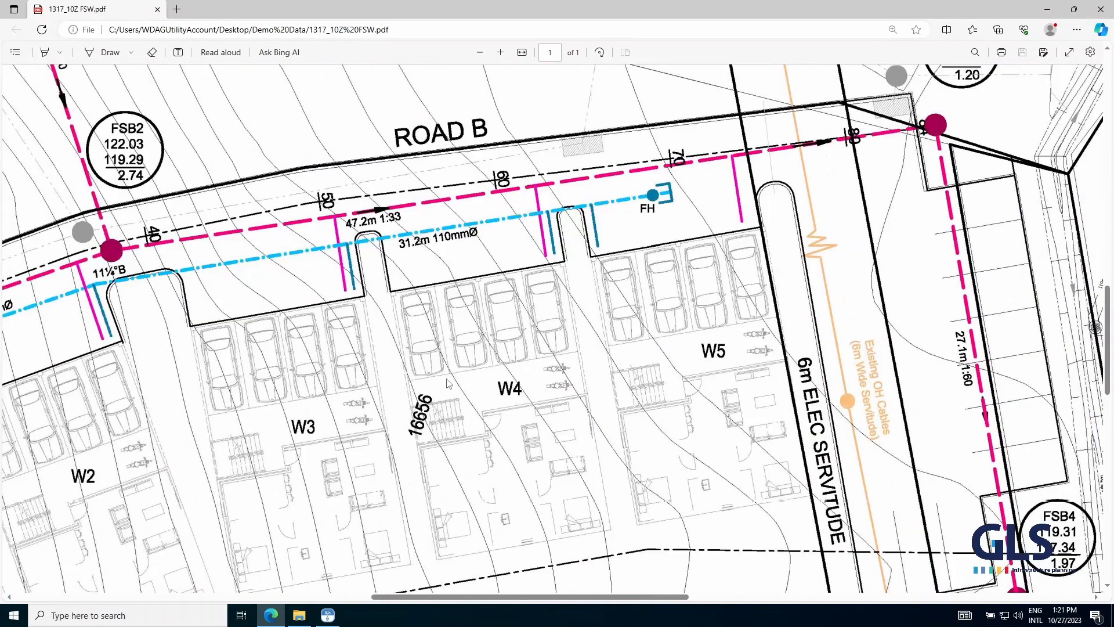
ctrl+scroll(472, 365, down, 3)
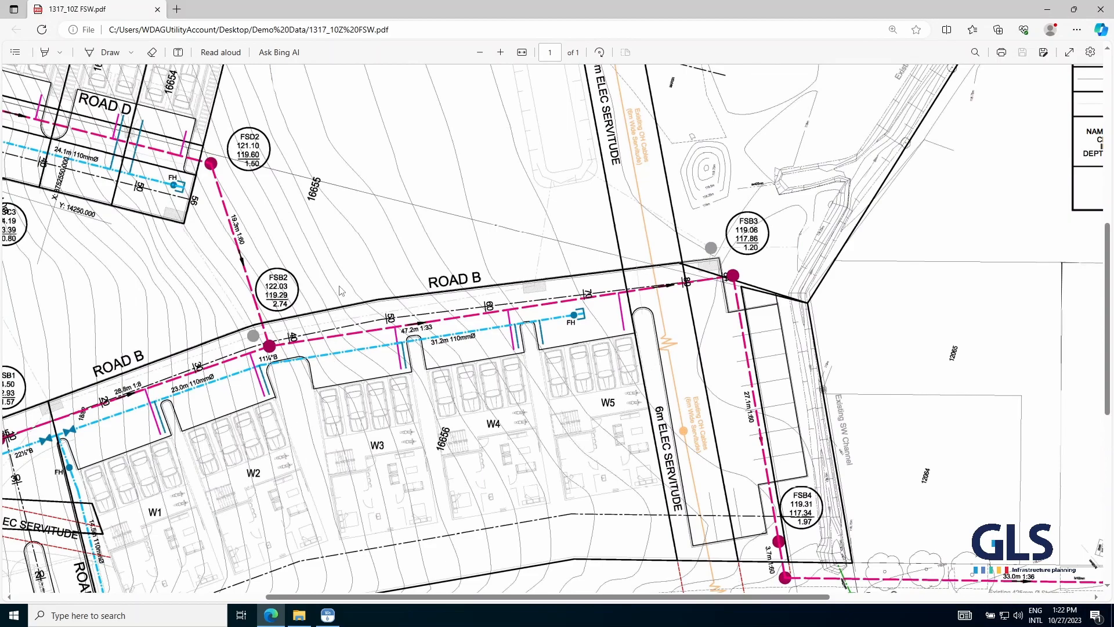
ctrl+scroll(341, 293, down, 2)
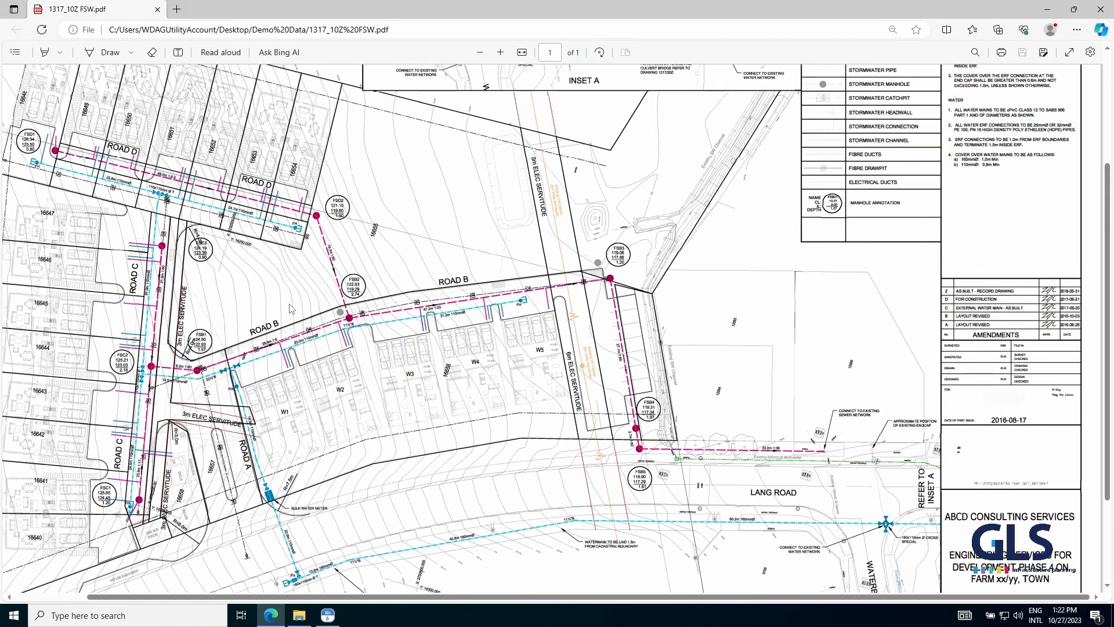
ctrl+scroll(302, 299, down, 2)
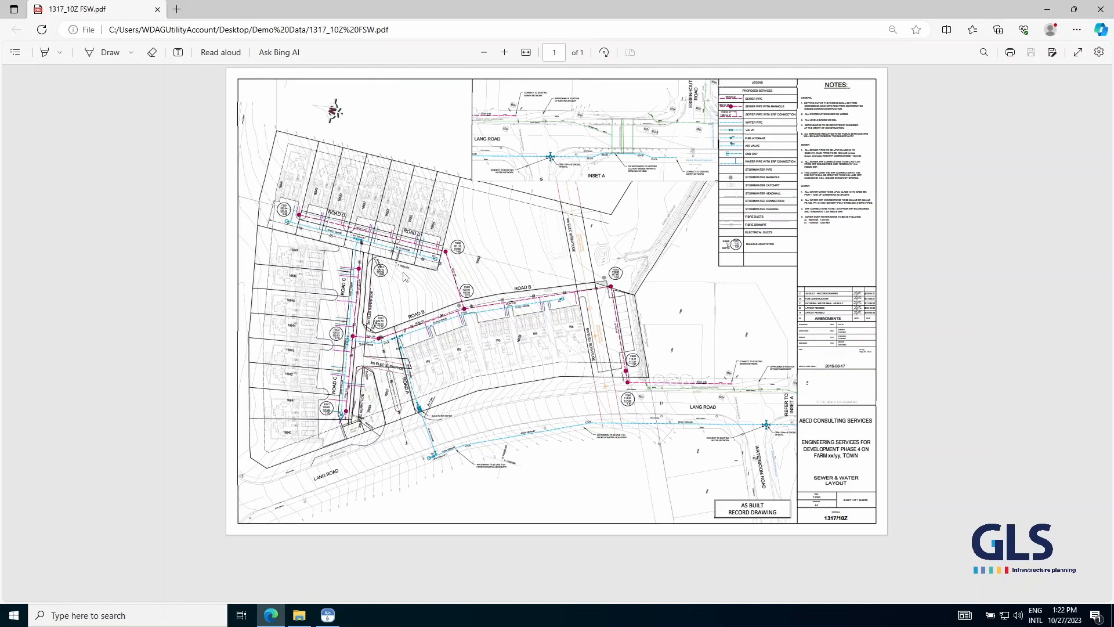
scroll(409, 272, up, 5)
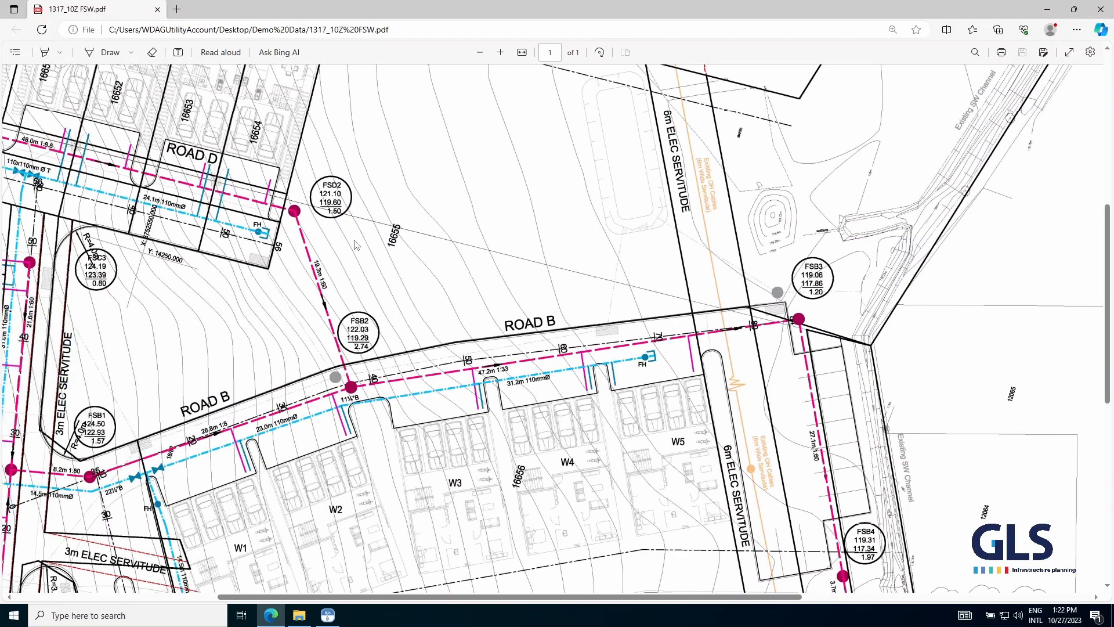
scroll(357, 245, down, 5)
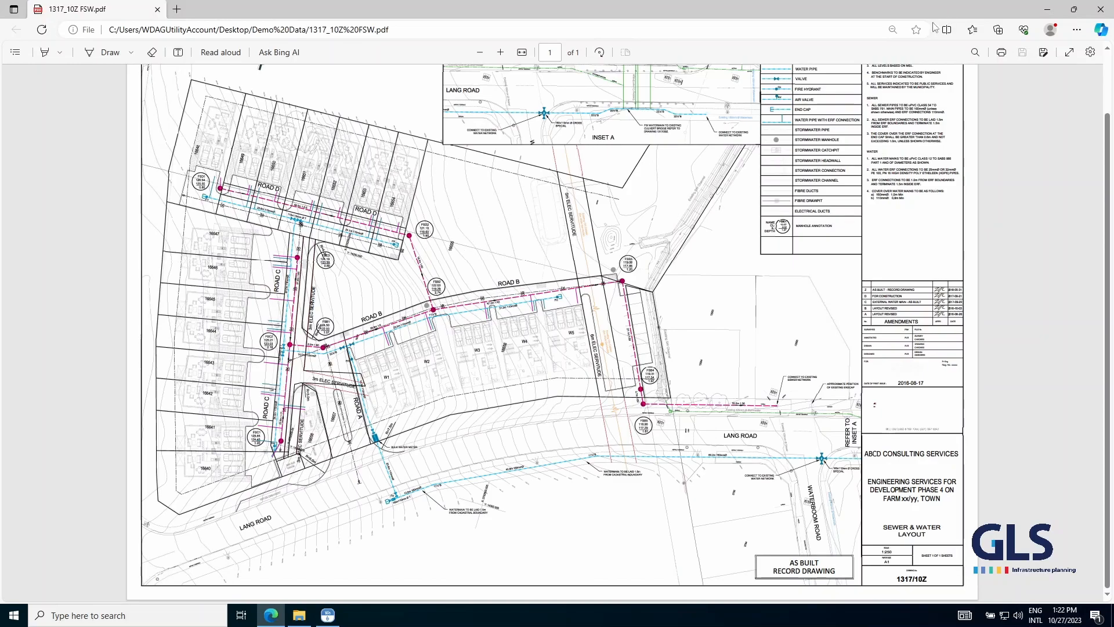
- Switch to Wadiso and set the user coordinate system preset to World
click(326, 618)
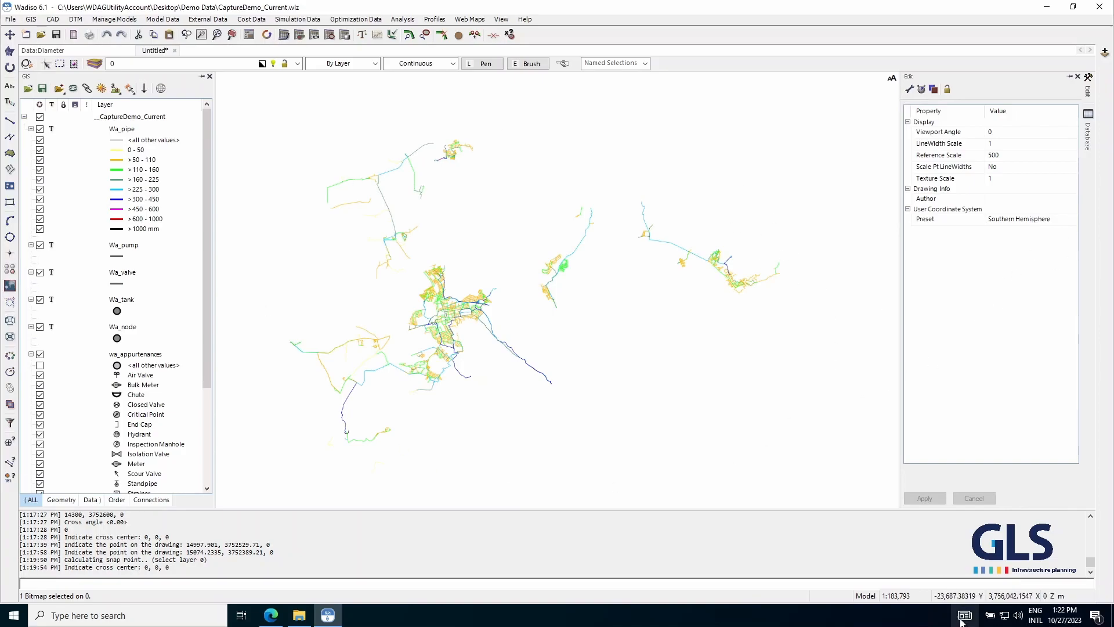
click(1006, 226)
click(1005, 227)
click(1004, 232)
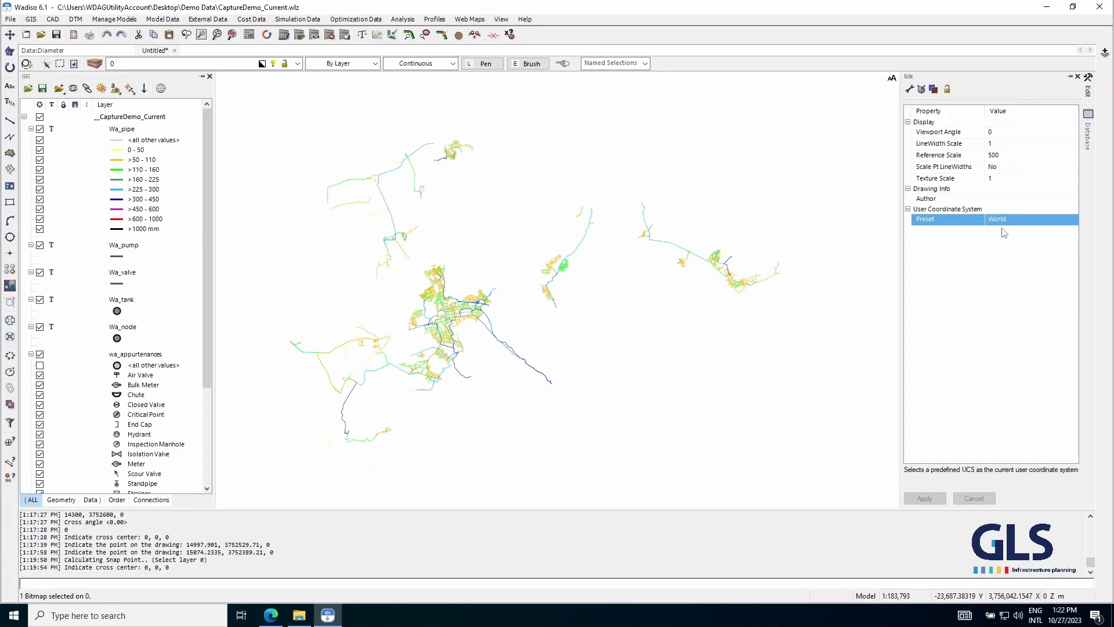
scroll(420, 285, up, 5)
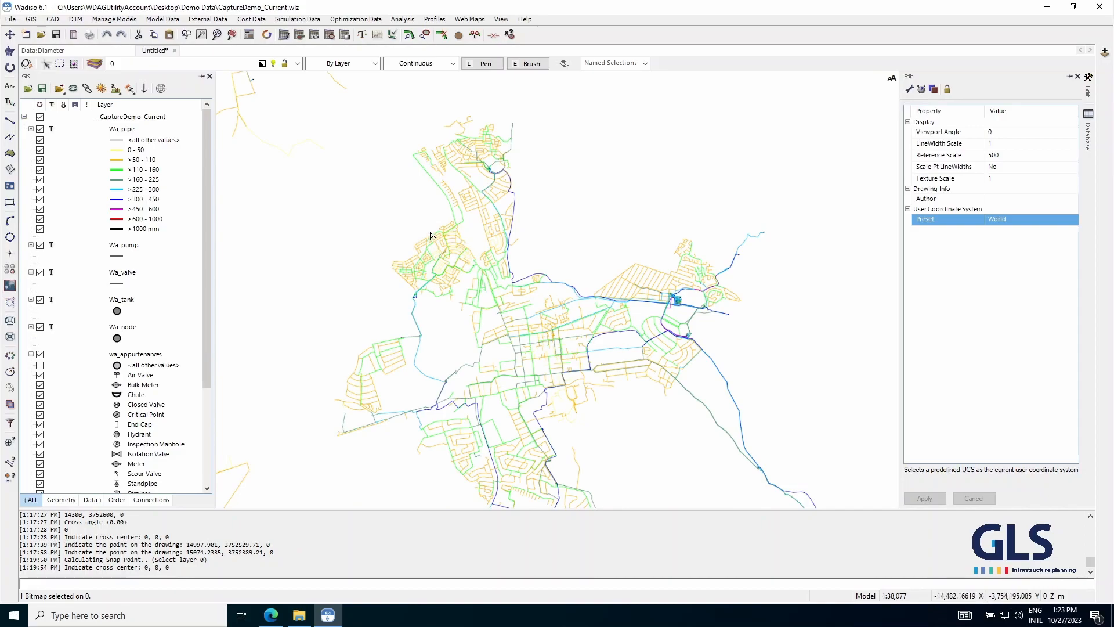
- Set the user coordinate system preset to Southern Hemisphere
click(1005, 222)
click(1006, 236)
scroll(437, 256, down, 2)
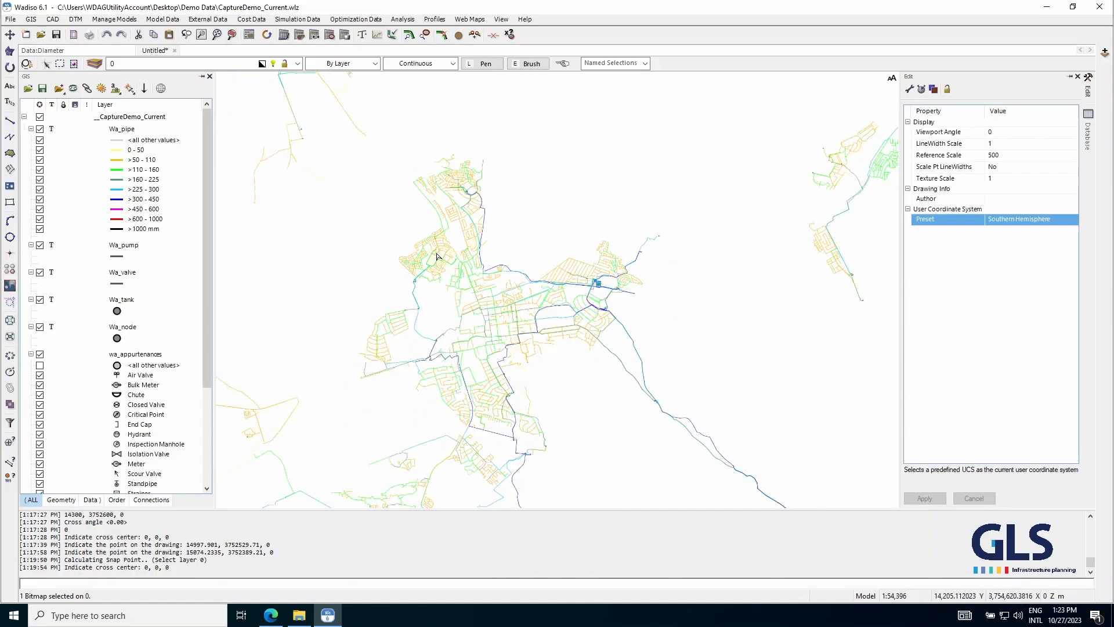
drag(380, 302, 409, 289)
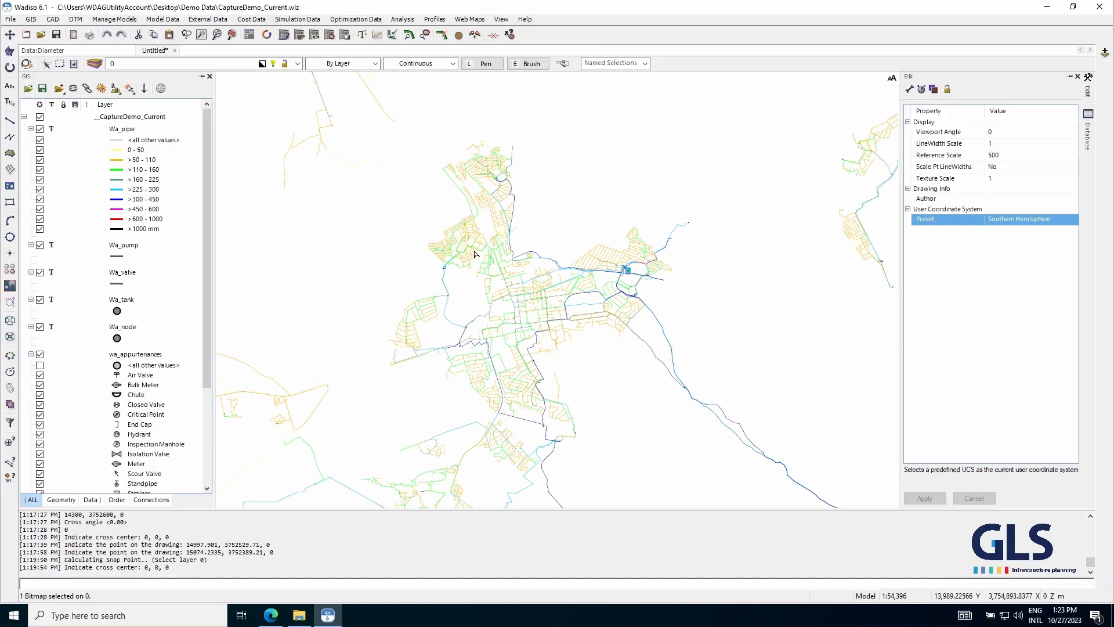
- Switch to the as-built PDF in Edge and read the X and Y coordinates of the cross near Lang Road
click(273, 616)
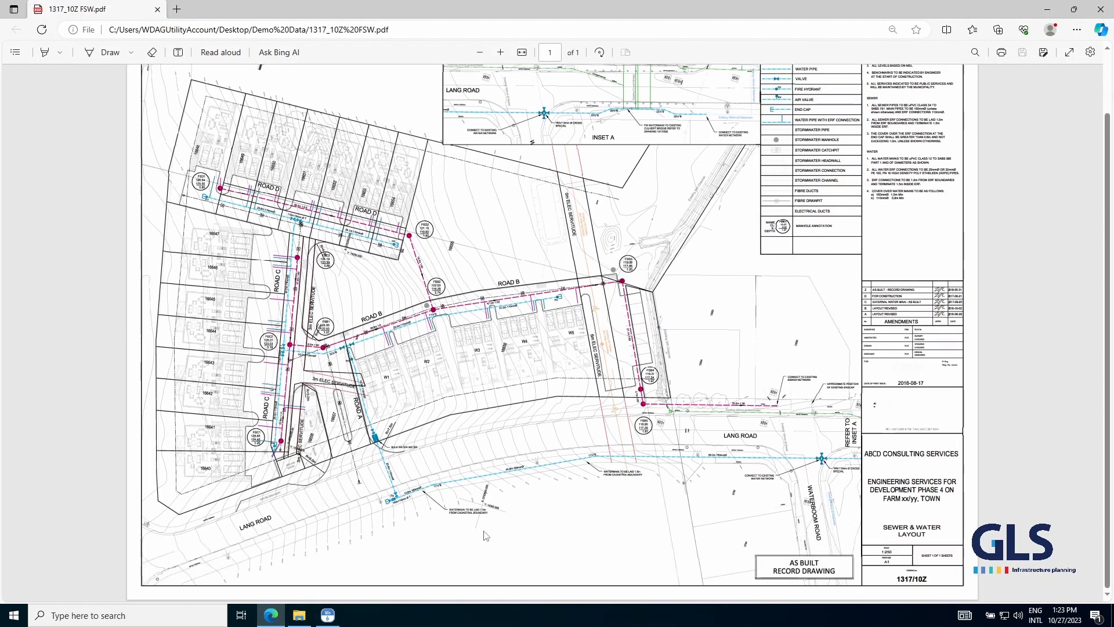
scroll(486, 528, up, 3)
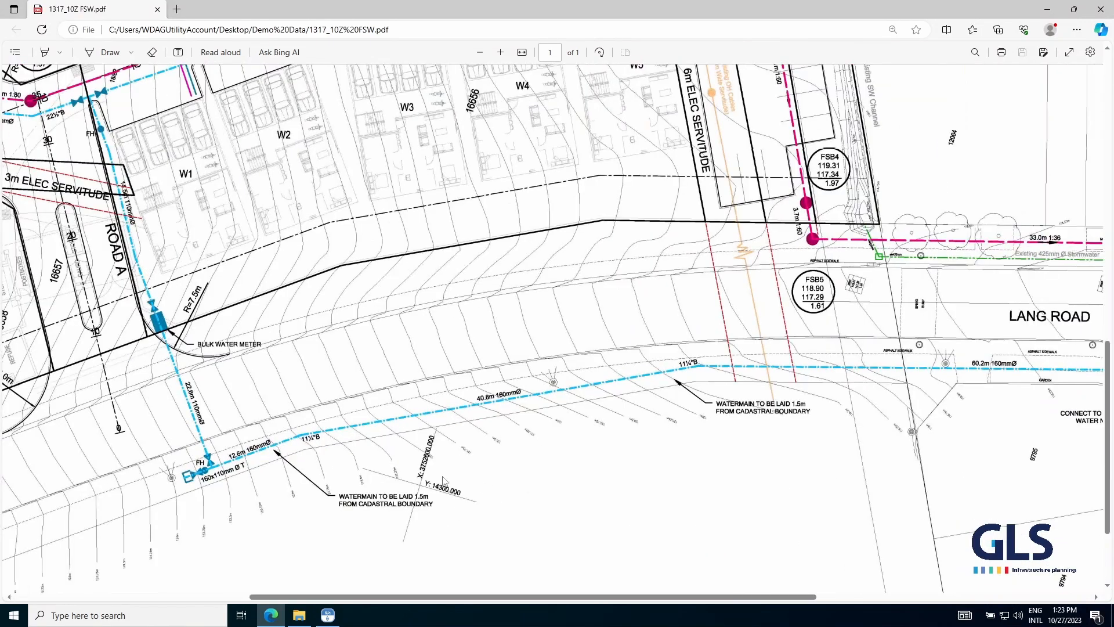
scroll(468, 483, up, 3)
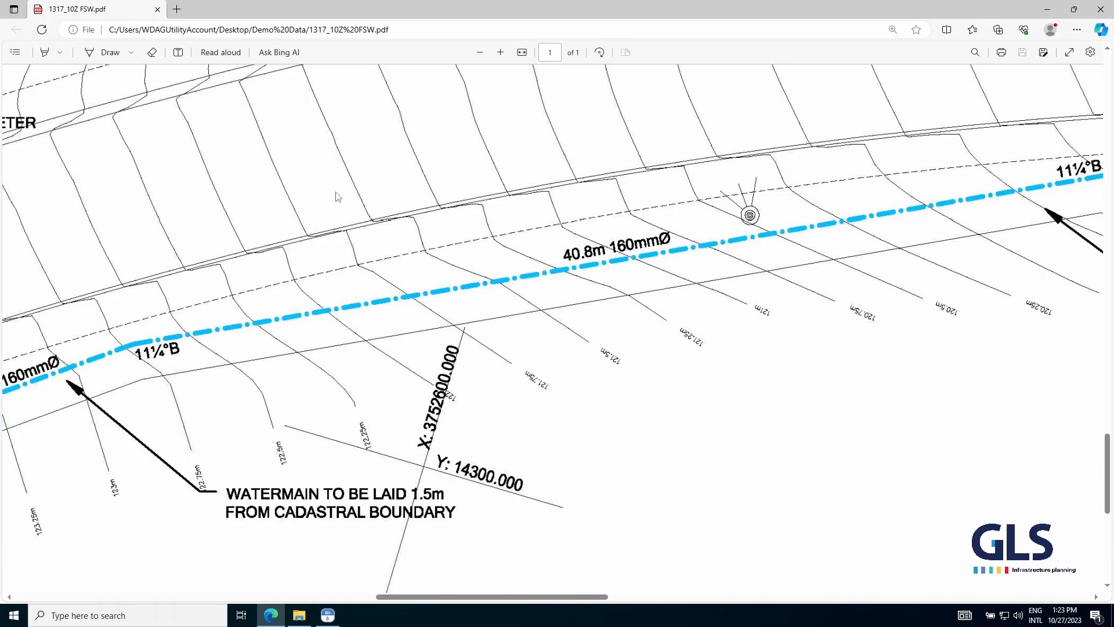
- Switch to Wadiso and place a horizontal and vertical construction cross at 14300,3752600 with angle 0, rechecking the coordinates in the as-built PDF
click(329, 614)
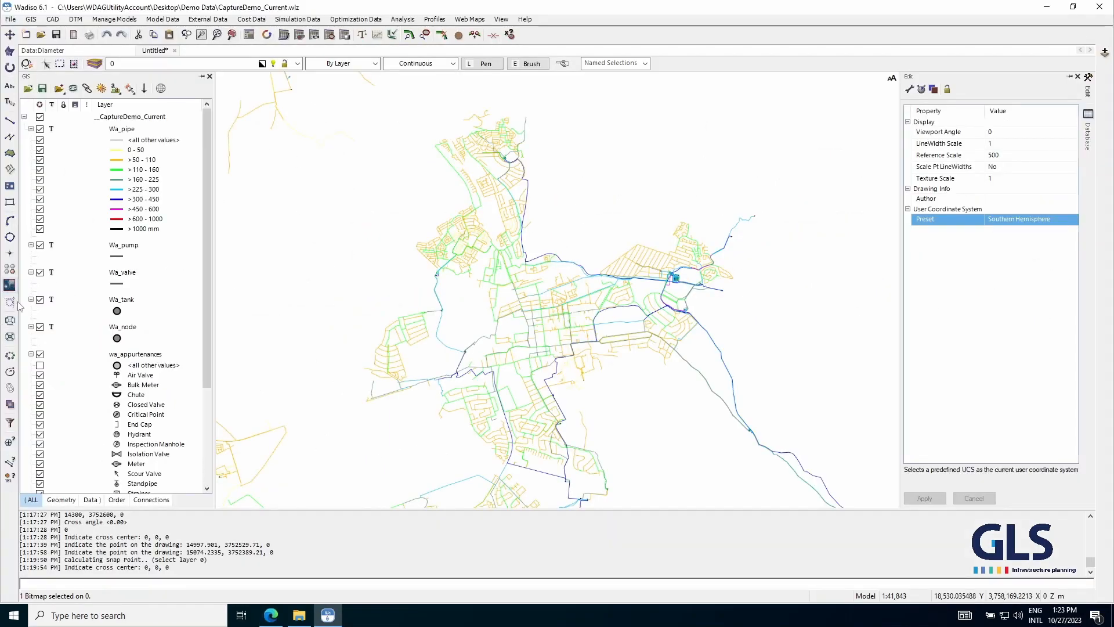
click(10, 303)
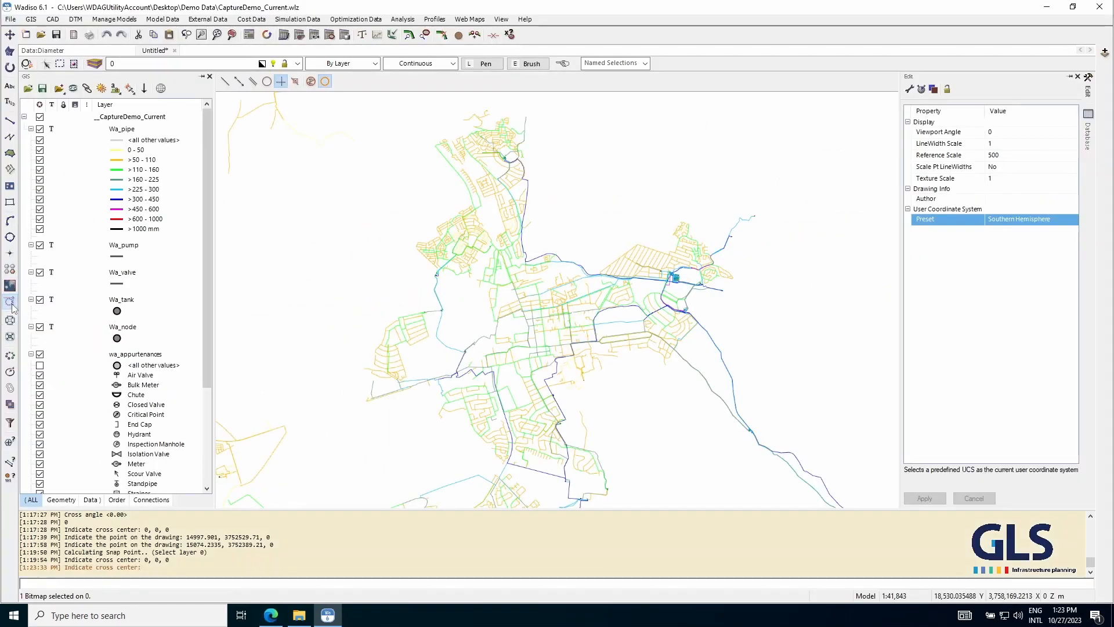
click(282, 83)
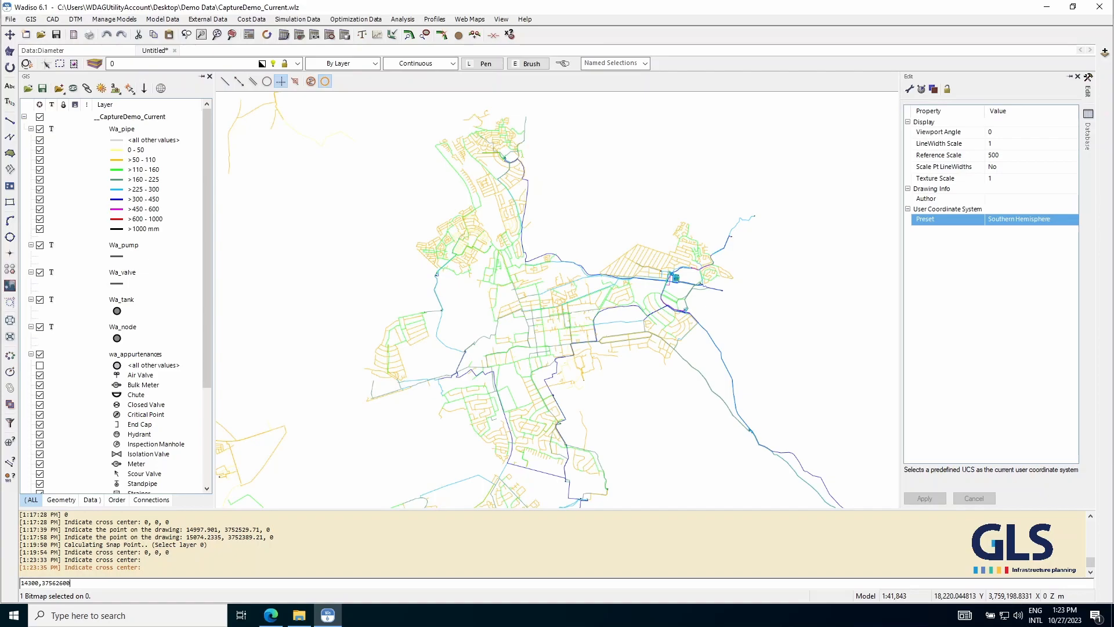
click(295, 622)
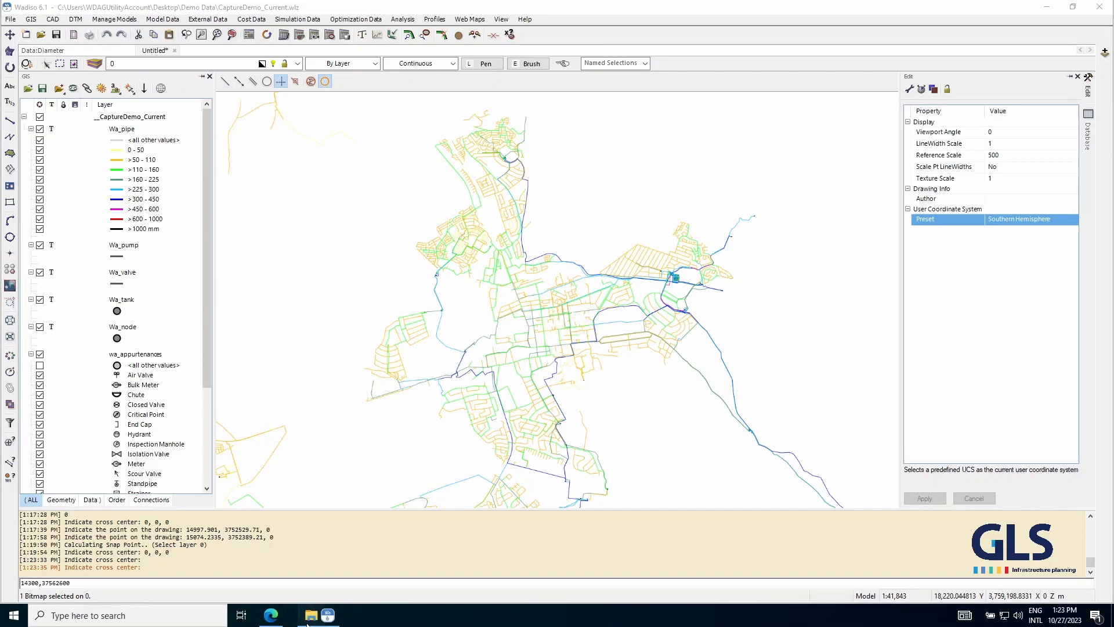
click(268, 623)
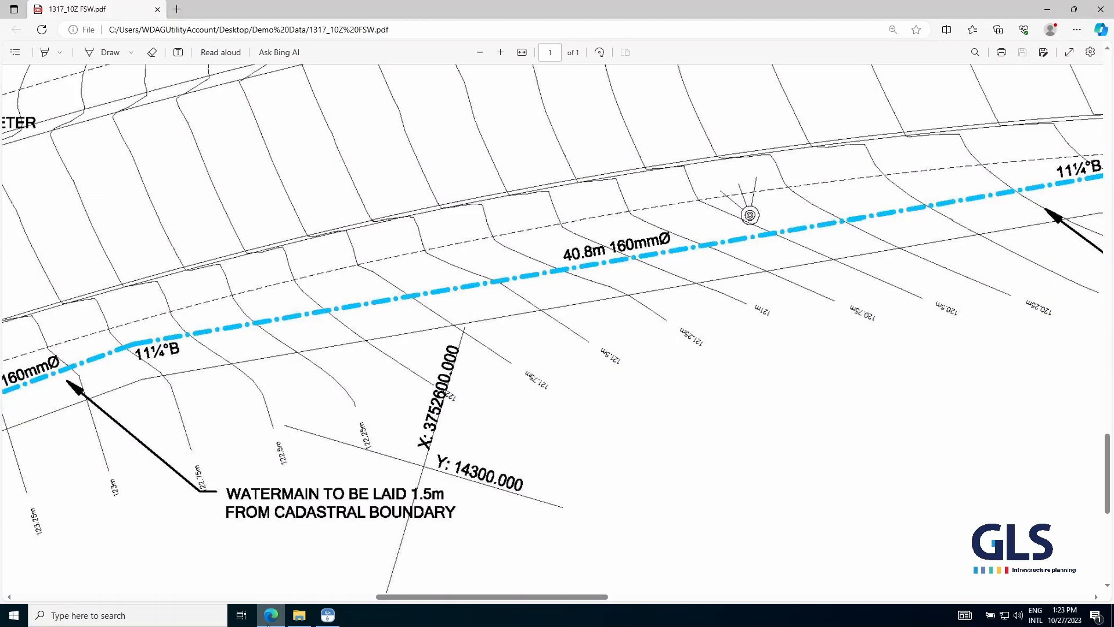
click(328, 615)
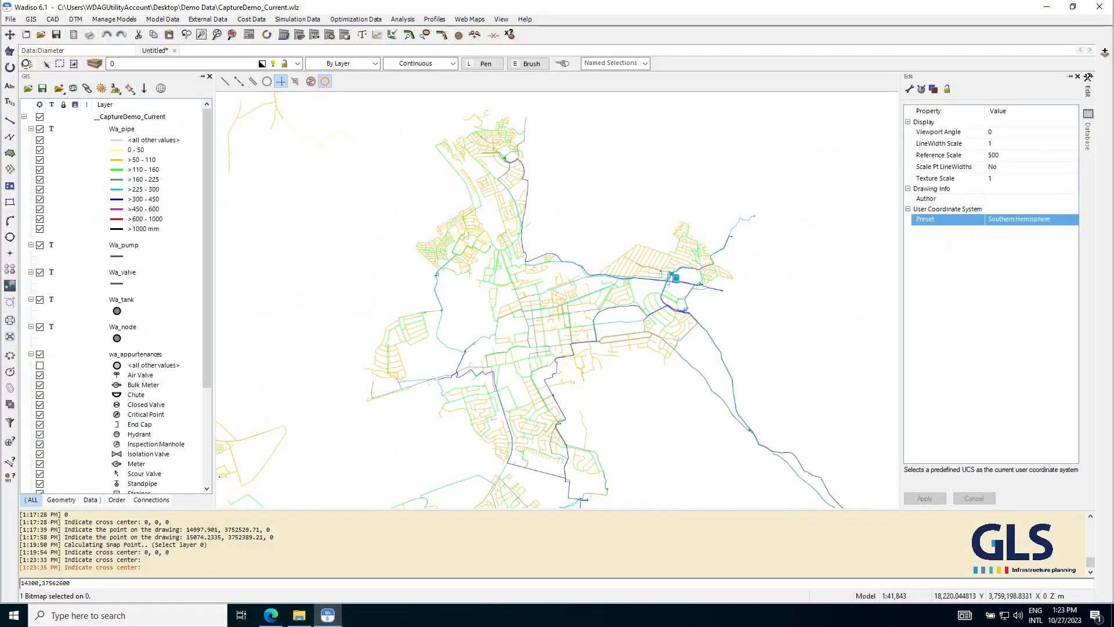
drag(52, 583, 78, 587)
text(2)
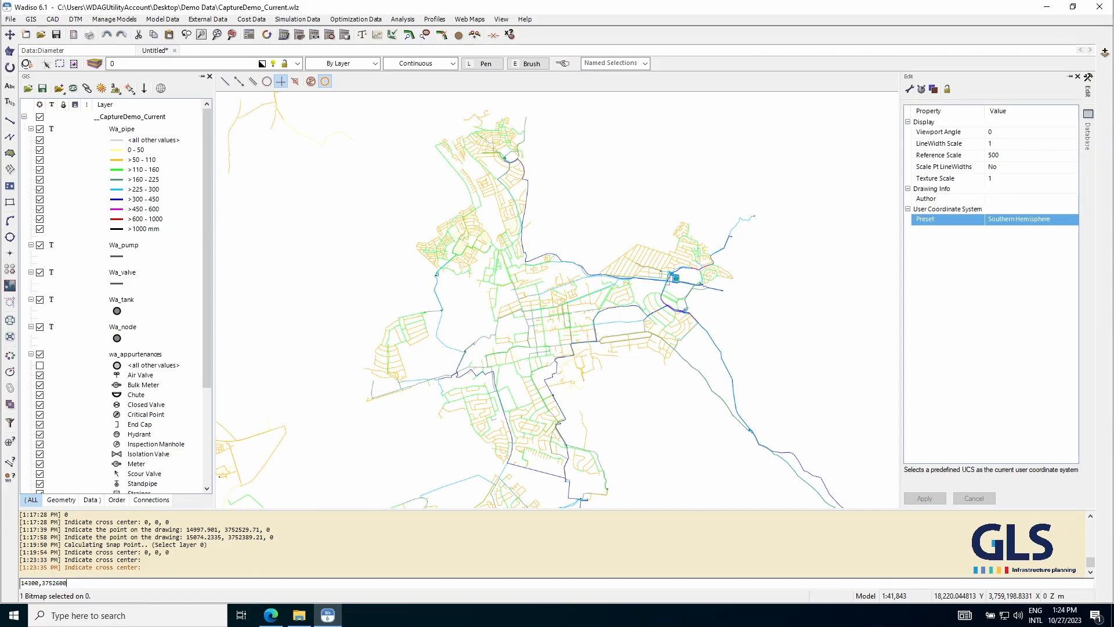
key(Return)
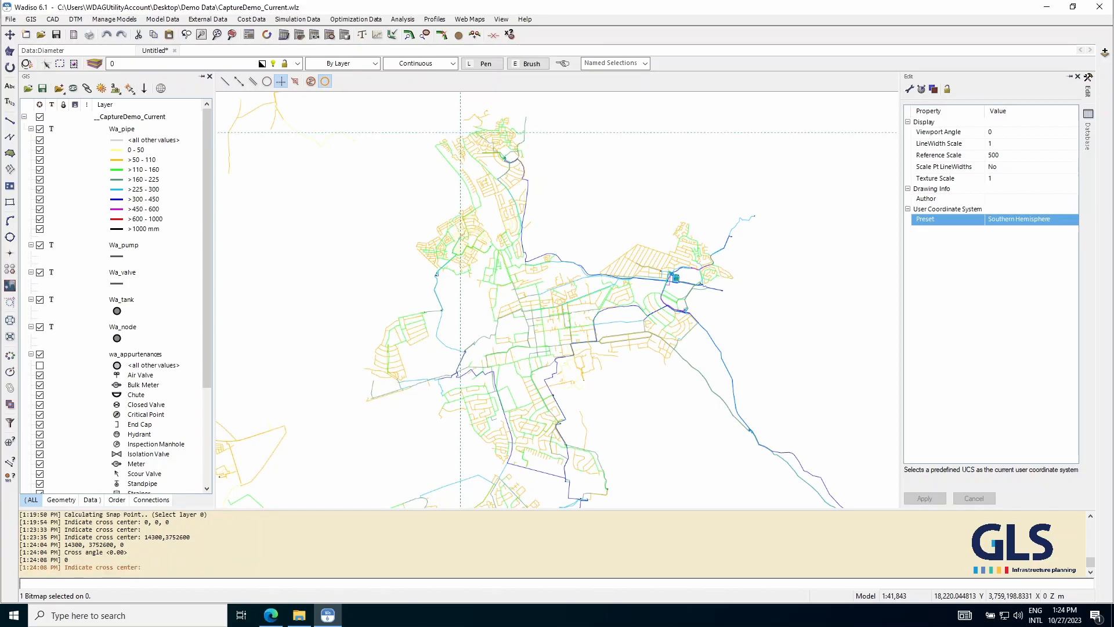
key(Escape)
- Create a new drawing layer named Image
drag(424, 194, 424, 250)
scroll(453, 205, up, 3)
scroll(453, 206, up, 3)
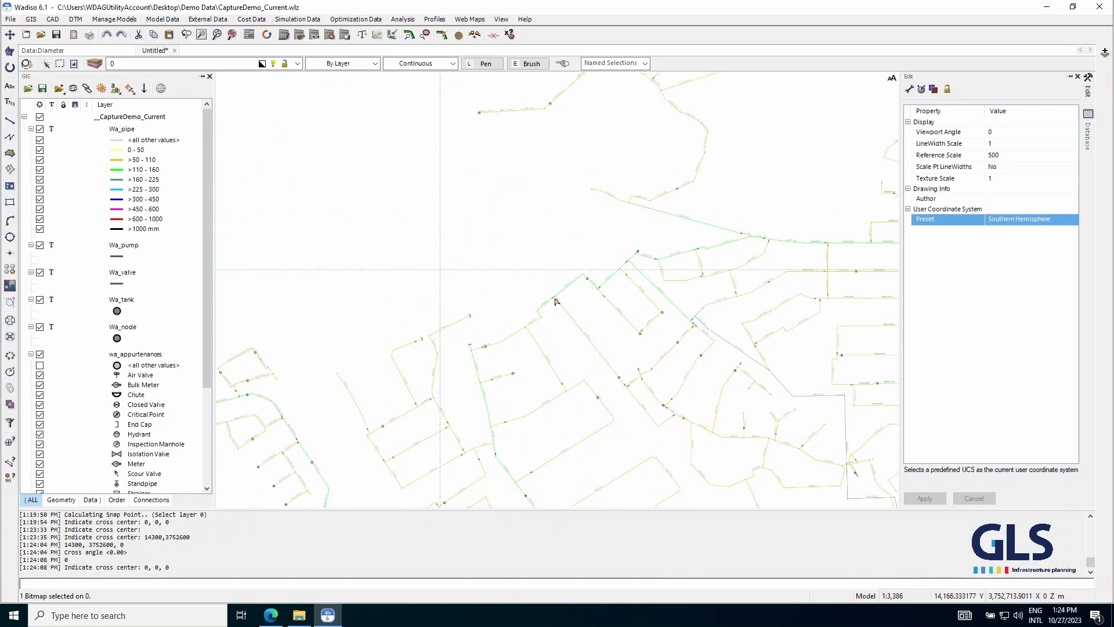
scroll(426, 281, down, 3)
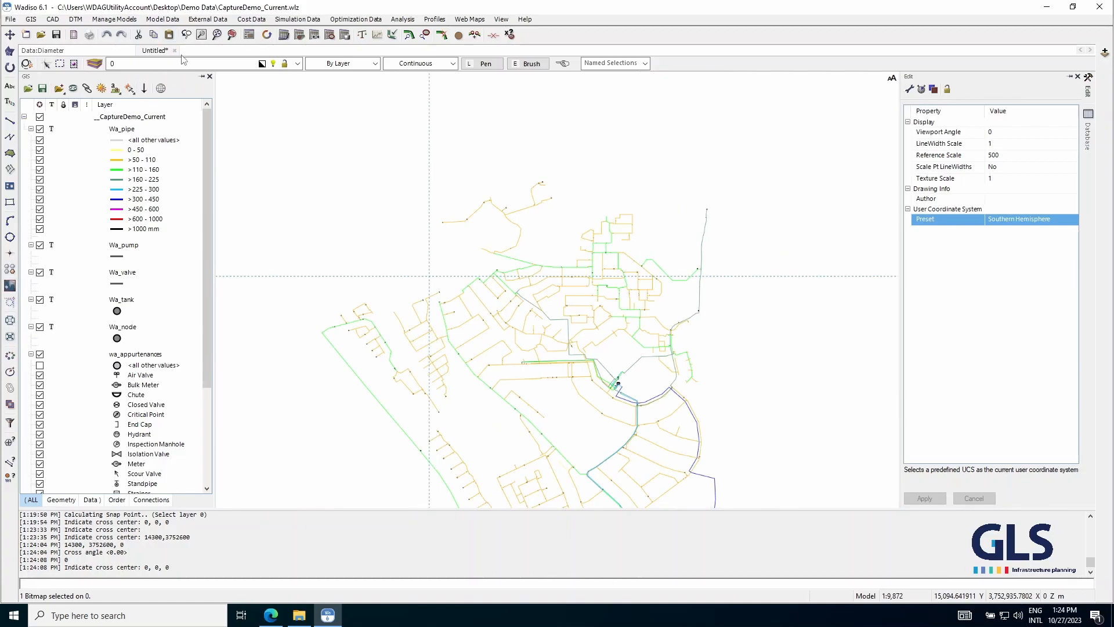
click(94, 63)
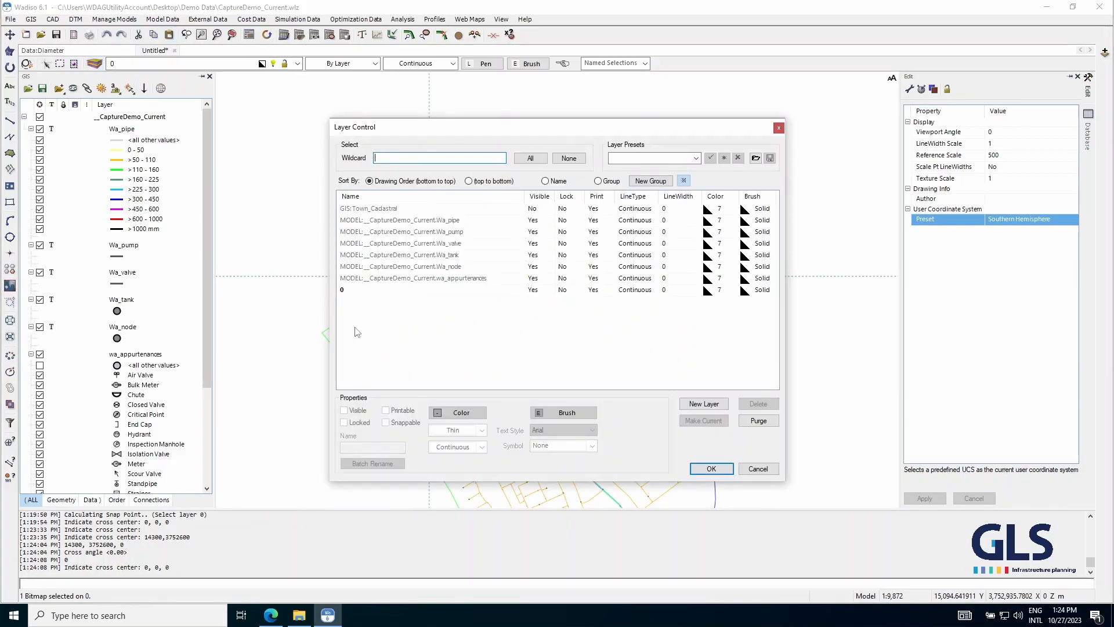
click(701, 407)
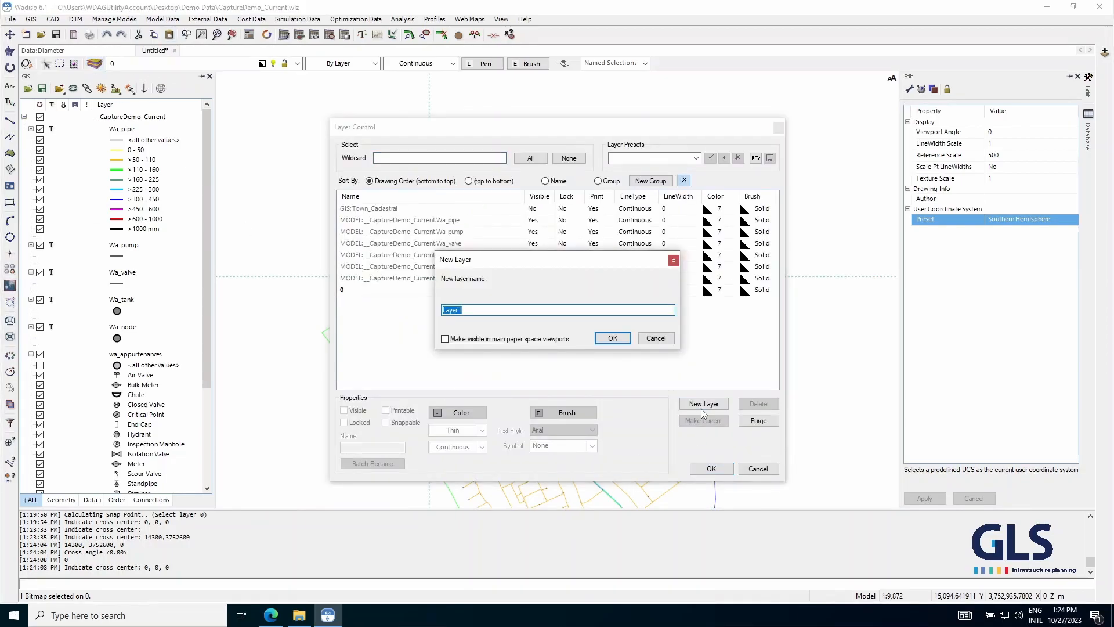
text(I)
click(613, 339)
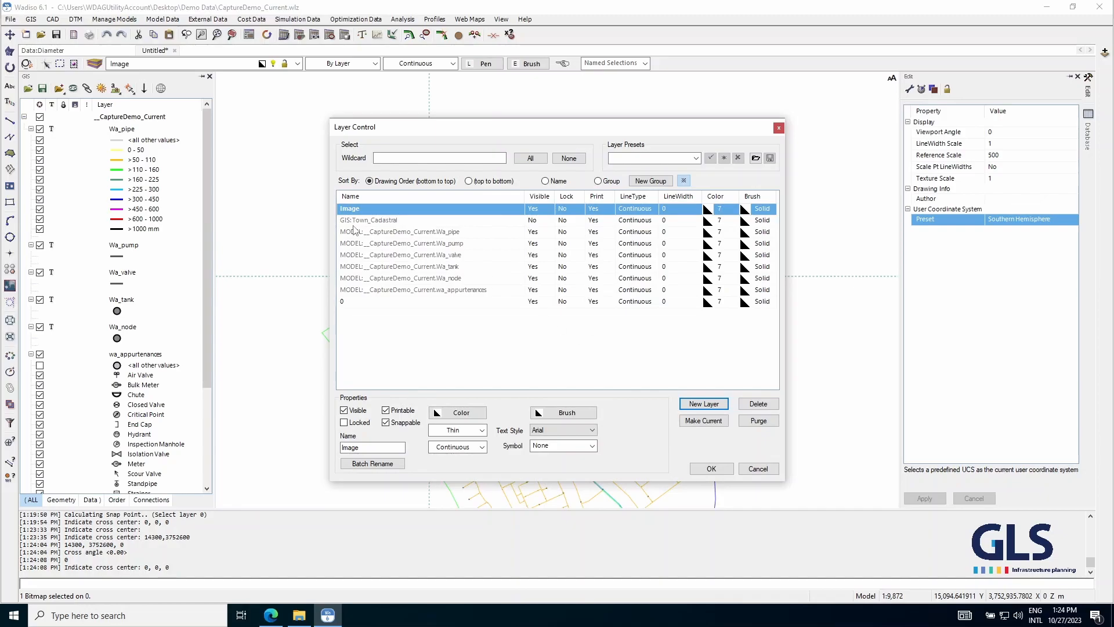
- Move the Image layer in the drawing order to between the wa_appurtenances layer and layer 0, and accept the layer changes
click(354, 221)
click(387, 266)
click(355, 210)
click(374, 224)
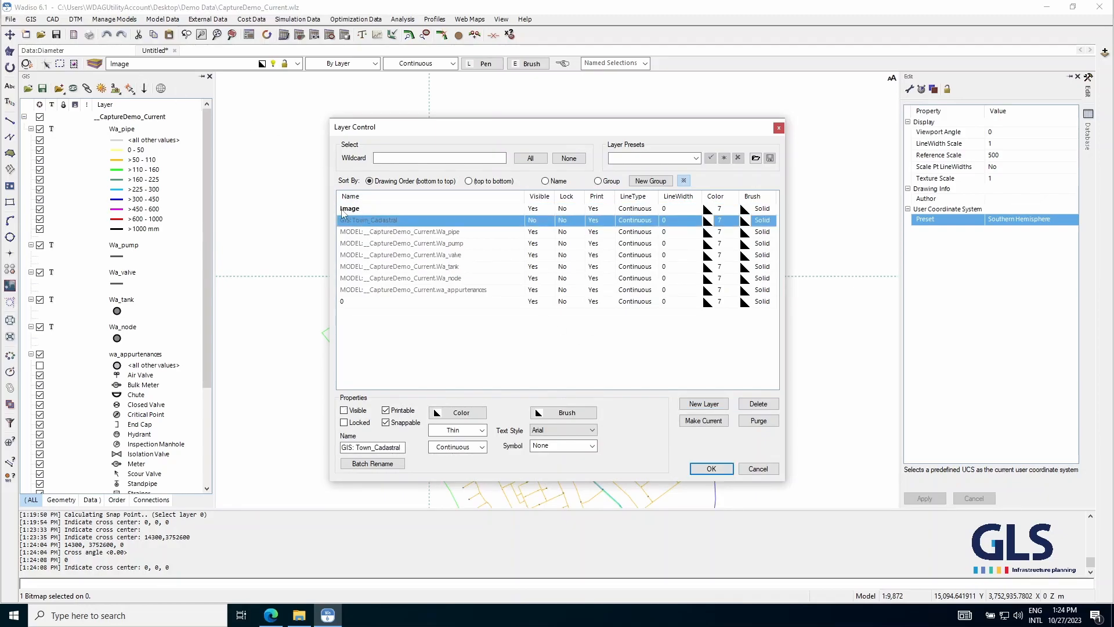
click(366, 211)
drag(364, 213, 365, 294)
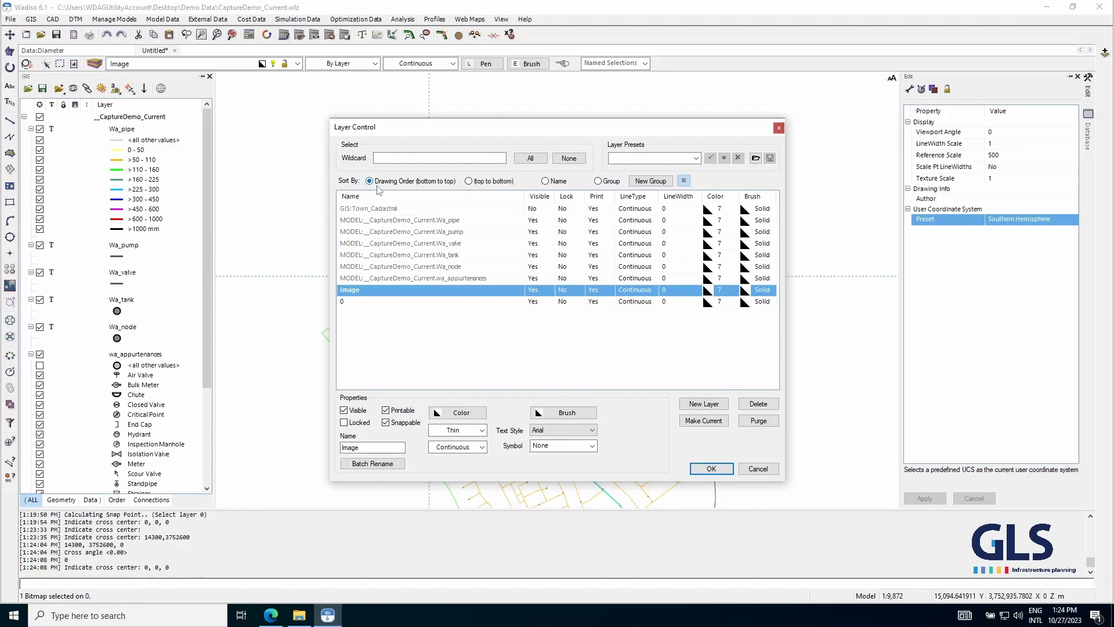
click(706, 470)
- Start inserting a bitmap and choose the TIFF file 1317_10Z FSW from the Demo Data folder
click(11, 288)
drag(525, 230, 299, 137)
click(447, 159)
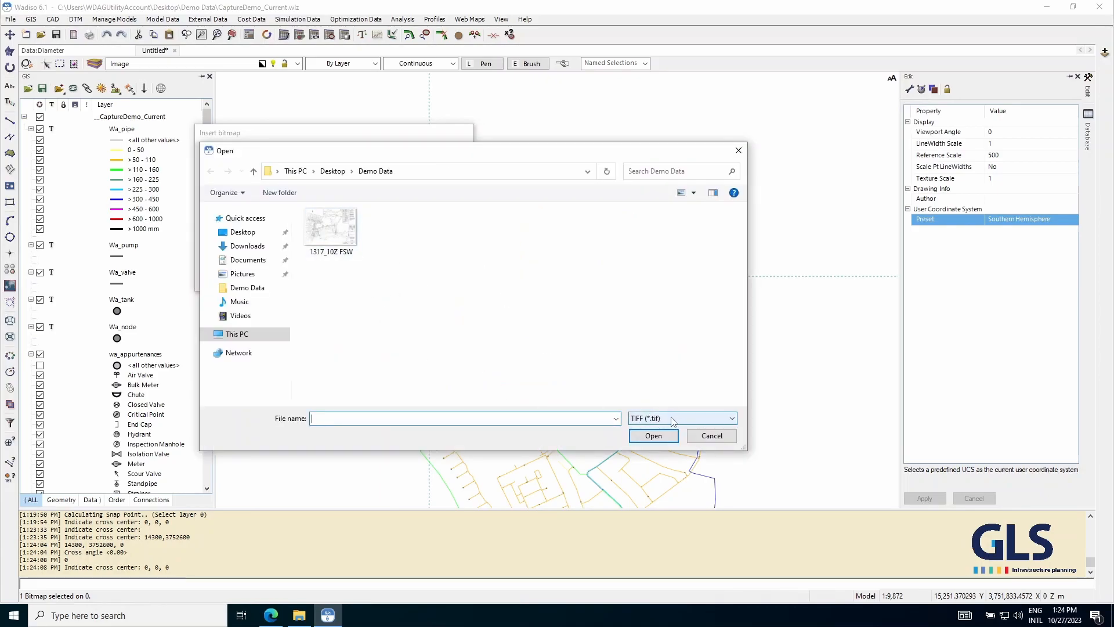
click(345, 231)
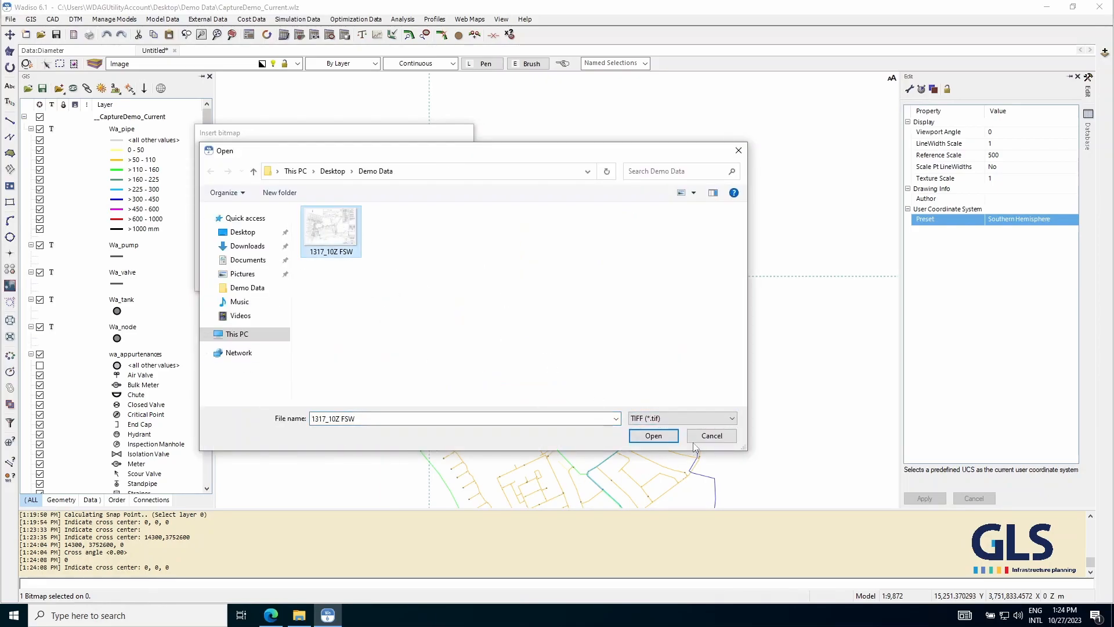
click(652, 437)
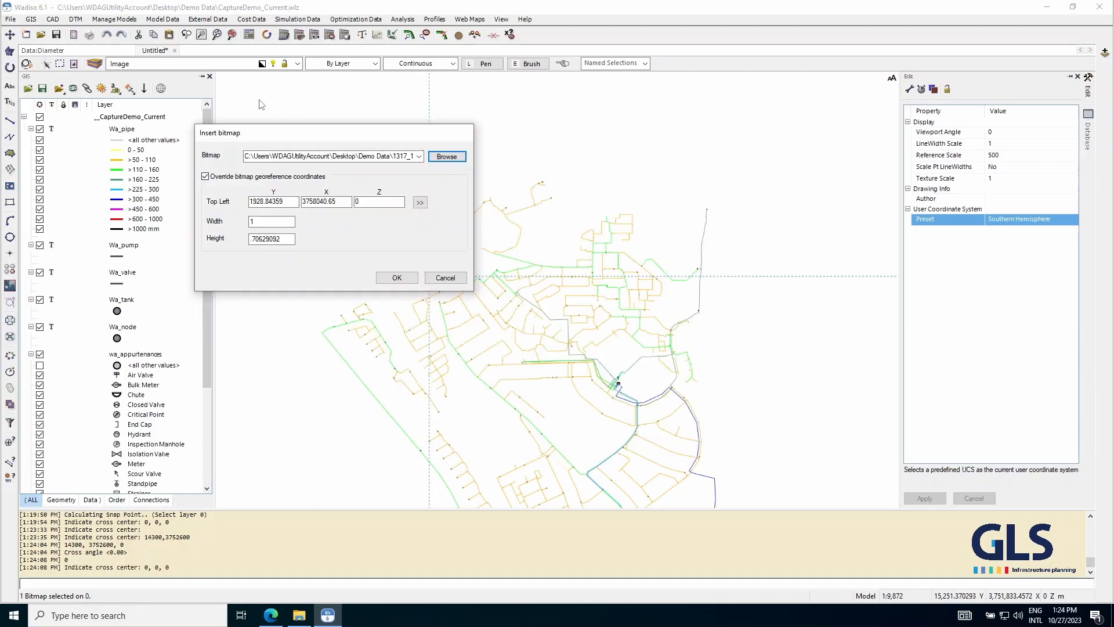
- Override the bitmap's georeference coordinates, pick a top-left insertion point in the empty area beside the construction cross, and insert it
drag(281, 135, 123, 122)
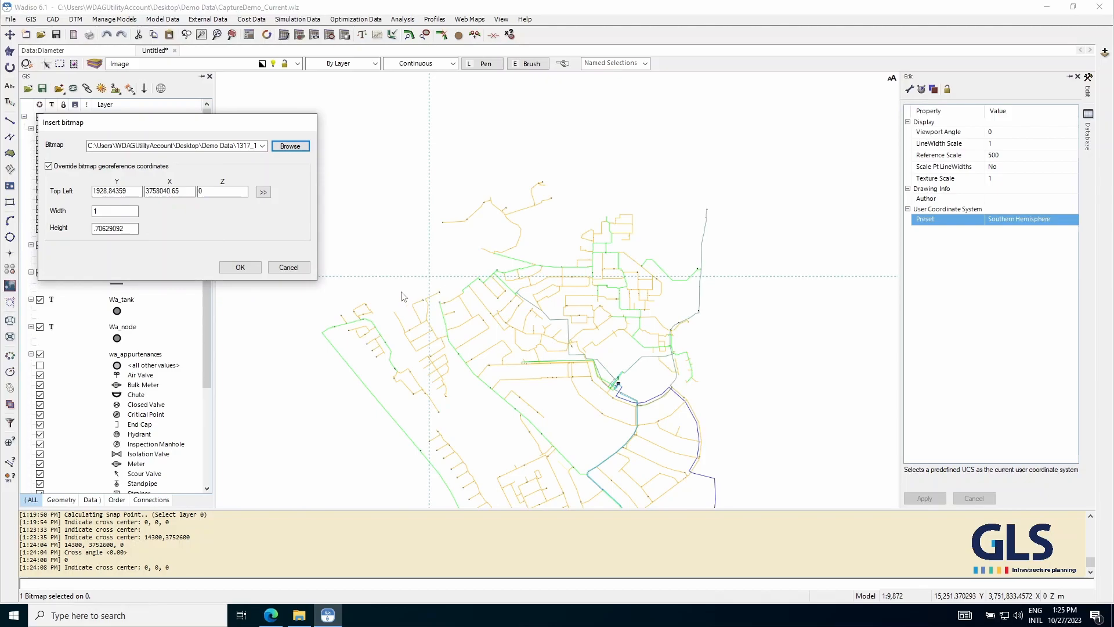
click(49, 166)
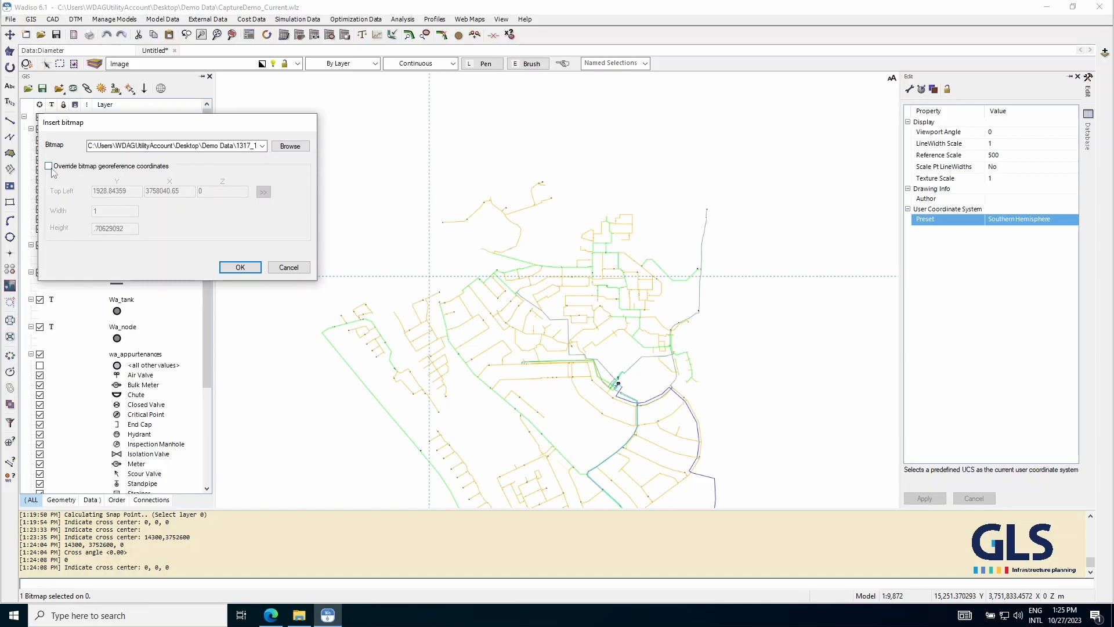
click(49, 166)
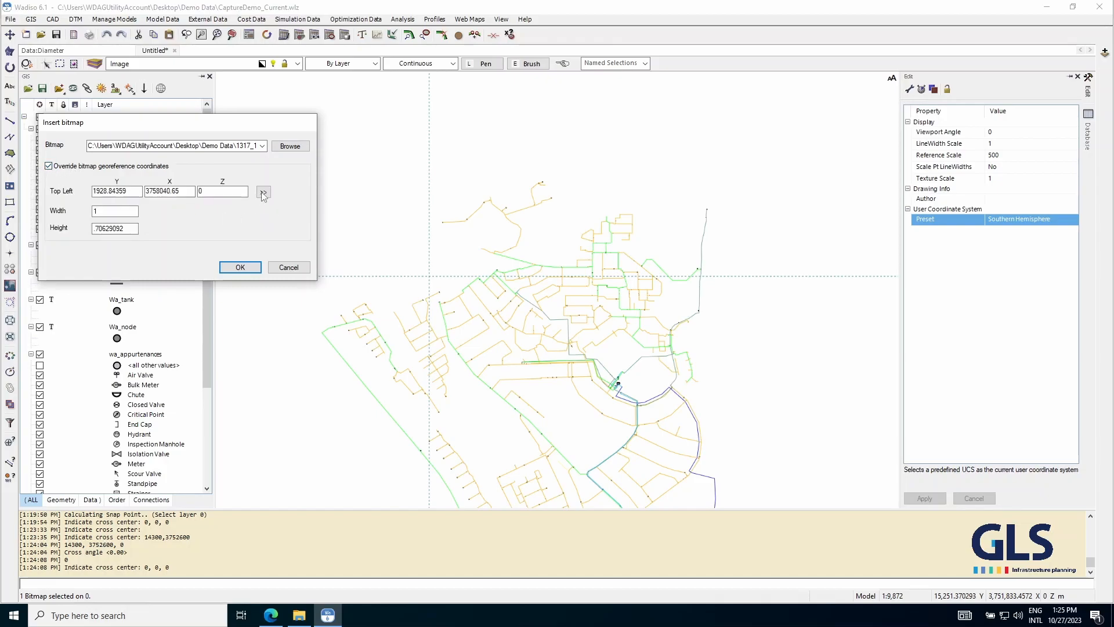
click(263, 192)
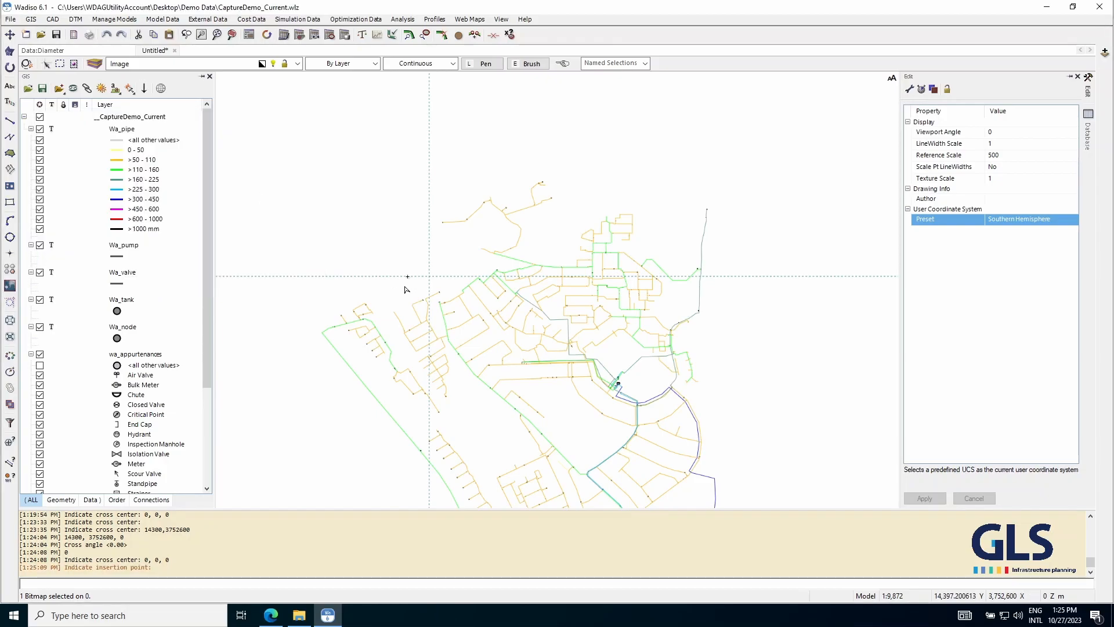
scroll(398, 288, up, 3)
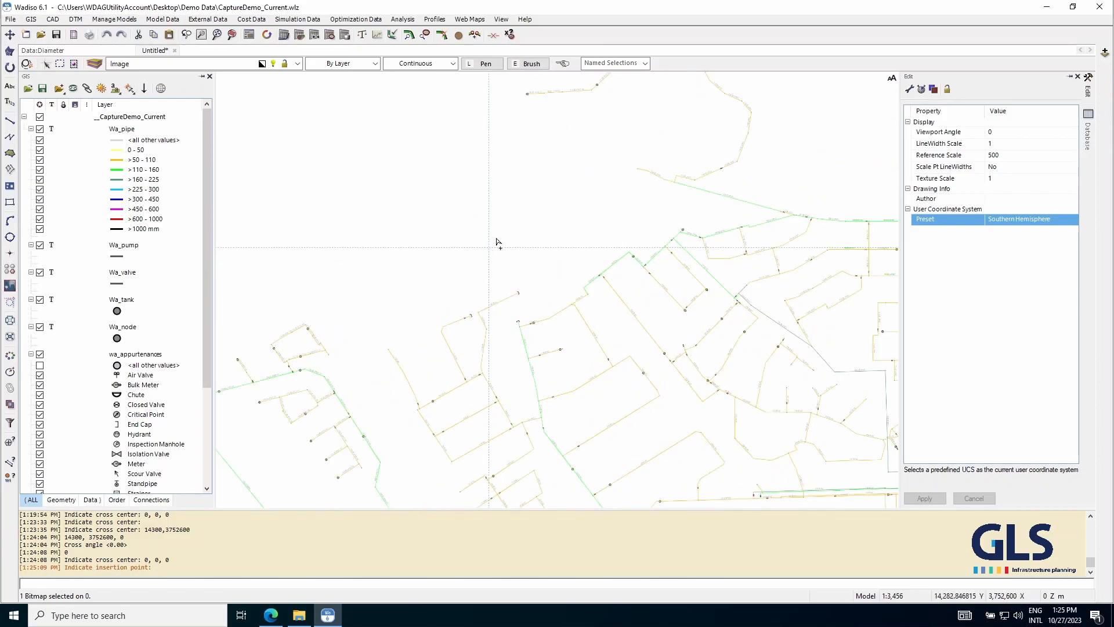
scroll(509, 255, down, 2)
scroll(569, 286, up, 4)
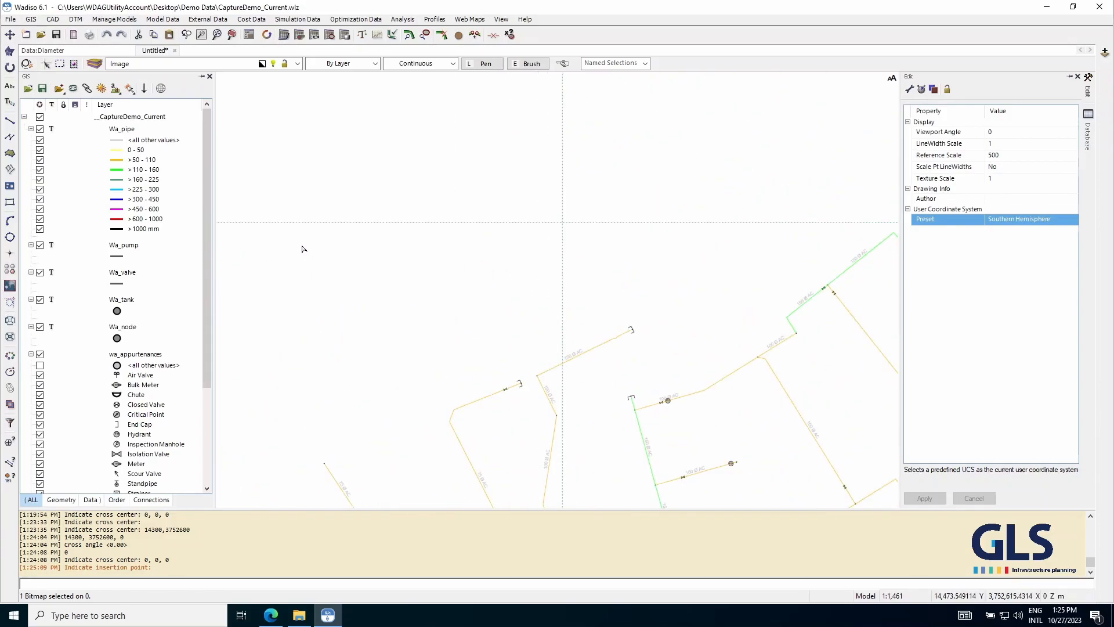
click(302, 249)
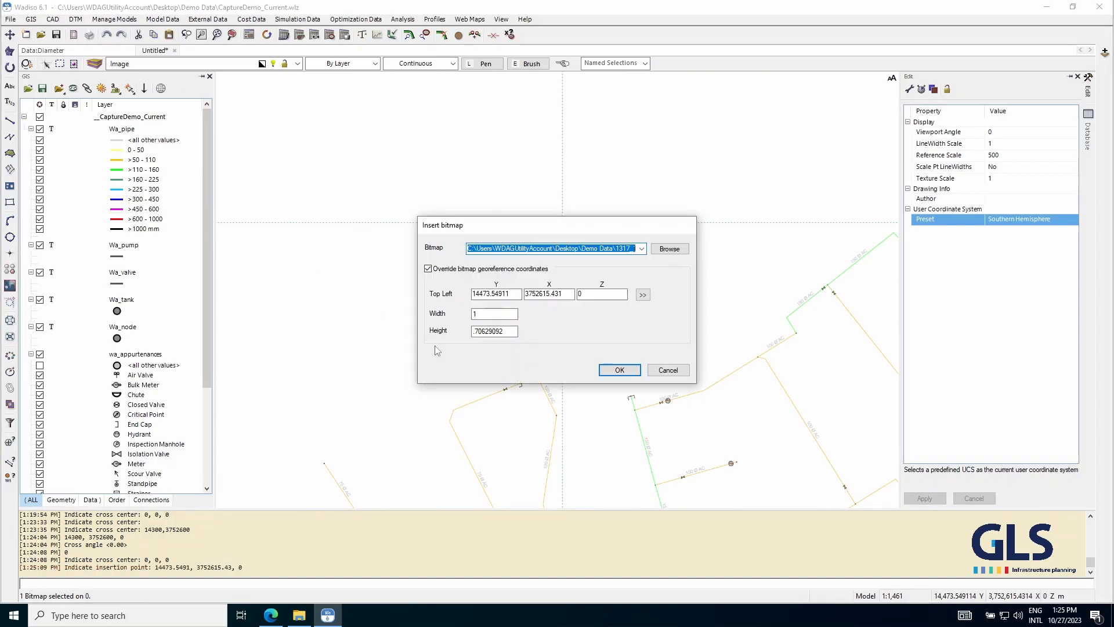
click(614, 370)
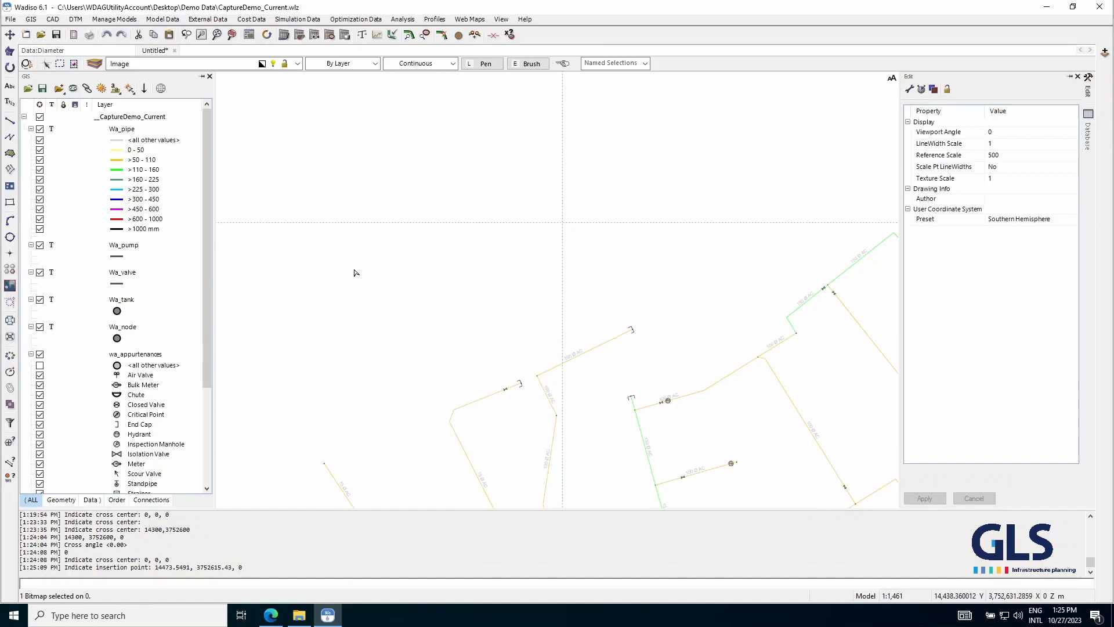
- Select the inserted bitmap through the Image layer and check its content and size against the pipe network
right_click(167, 65)
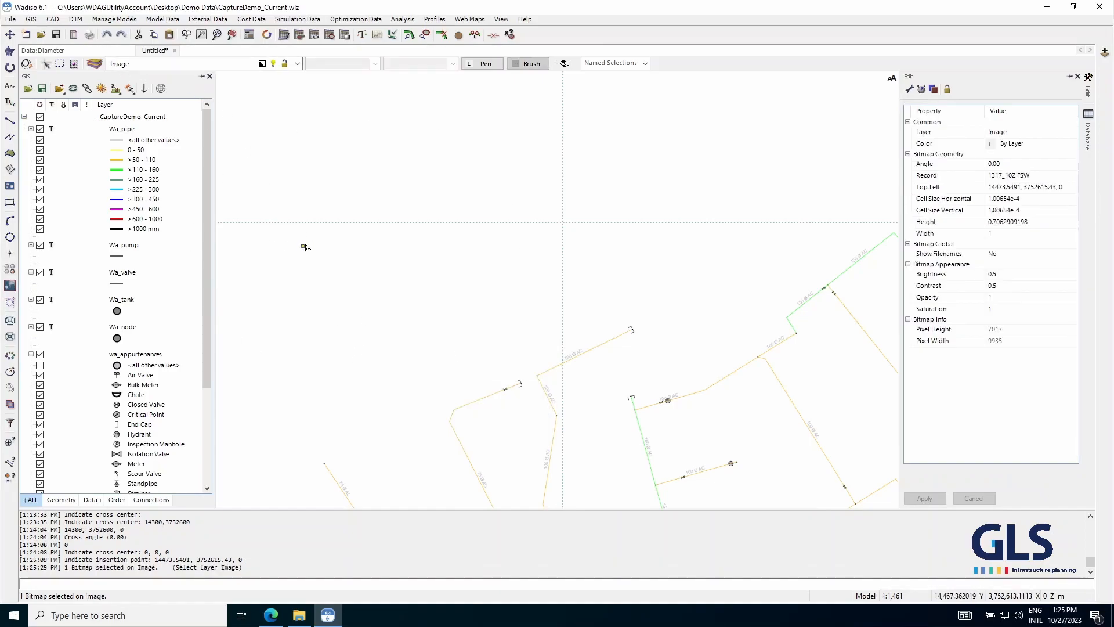
click(231, 34)
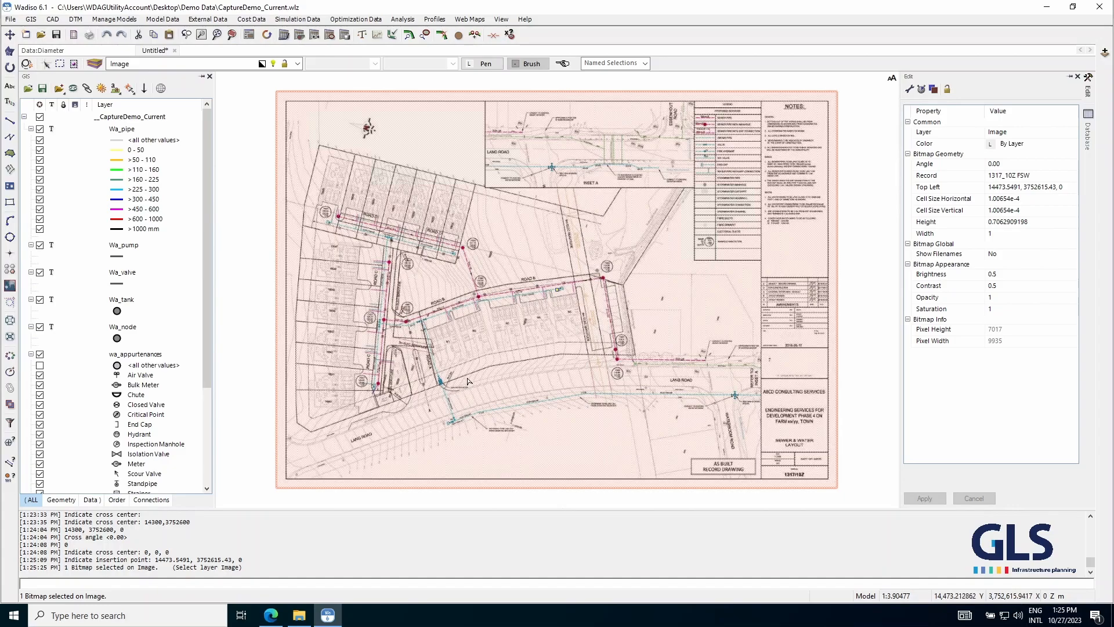
scroll(510, 419, up, 3)
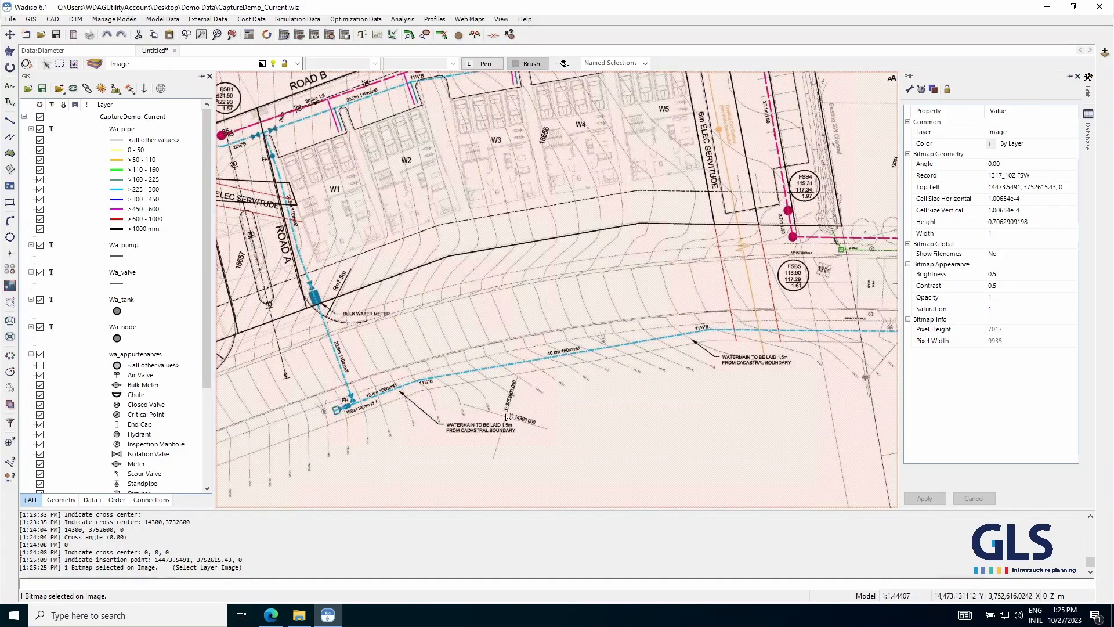
scroll(504, 413, down, 5)
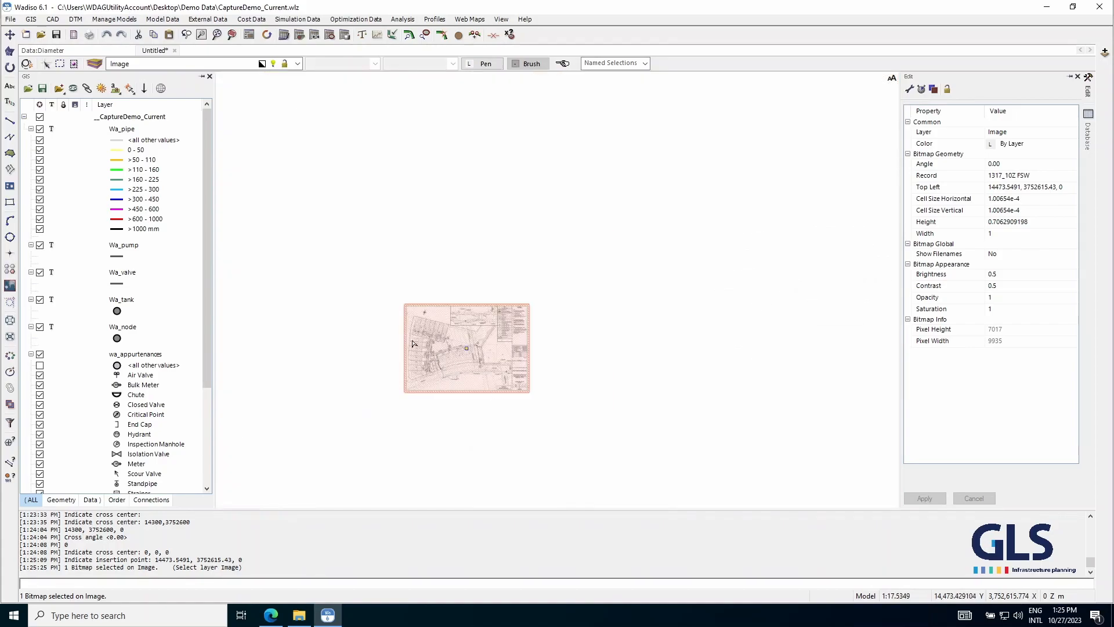
scroll(415, 343, down, 10)
scroll(414, 342, down, 4)
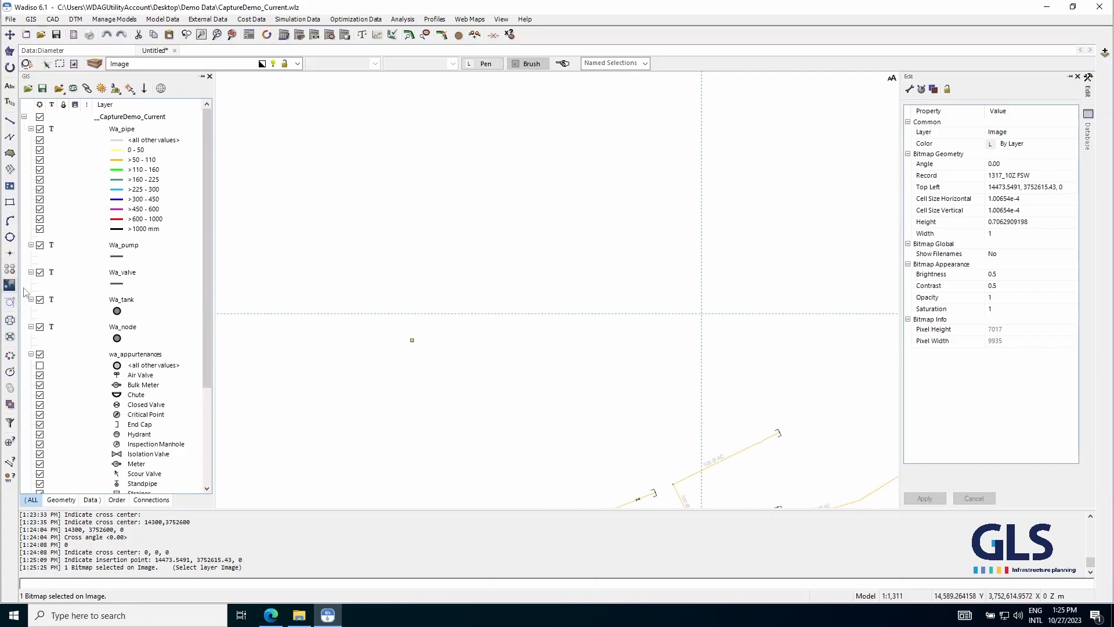
- Scale the selected bitmap by a factor of 100 about its centre point
click(10, 52)
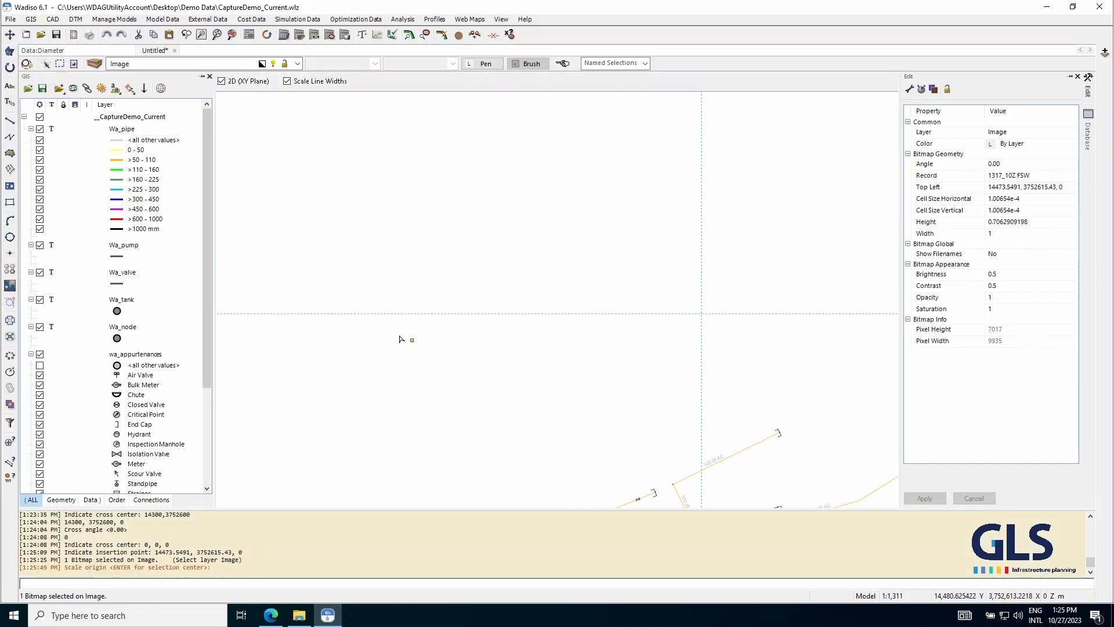
scroll(406, 394, up, 8)
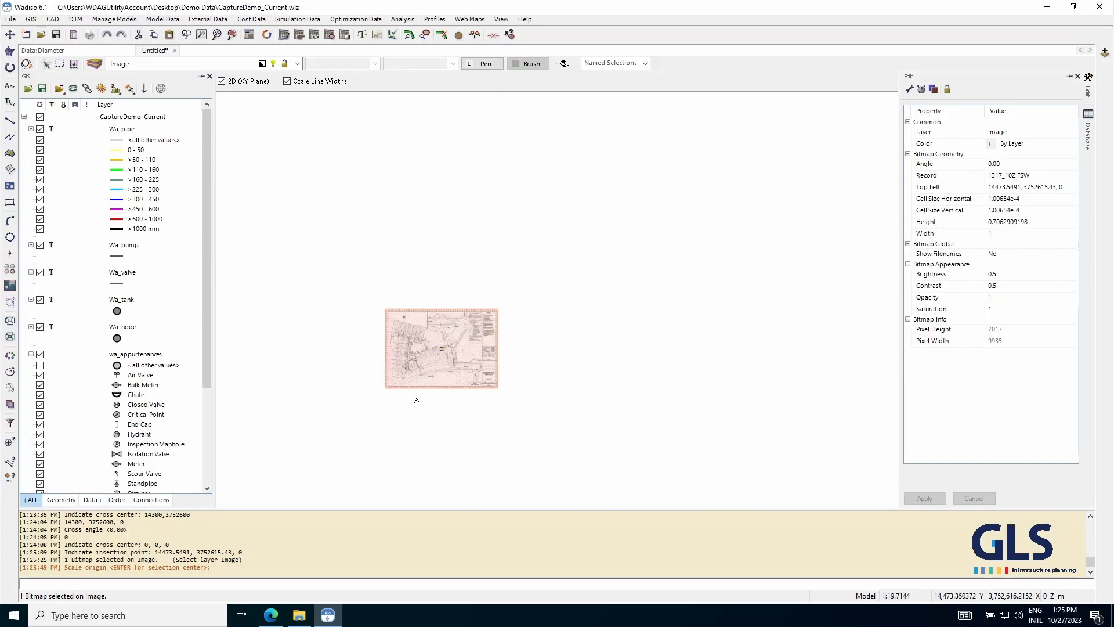
scroll(423, 354, up, 5)
click(421, 332)
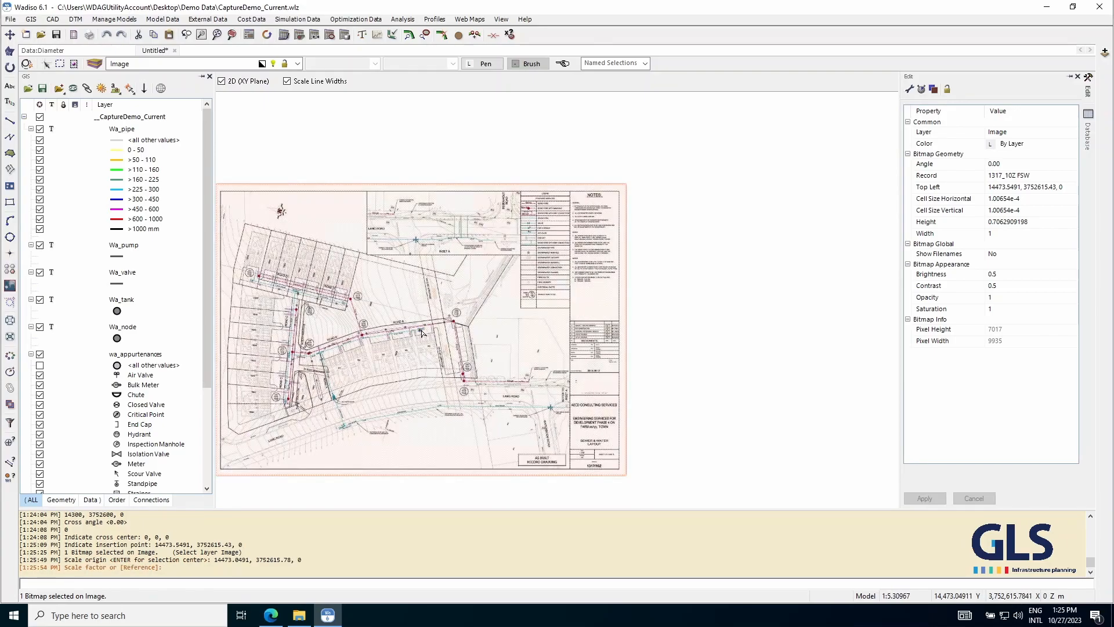
scroll(422, 330, down, 10)
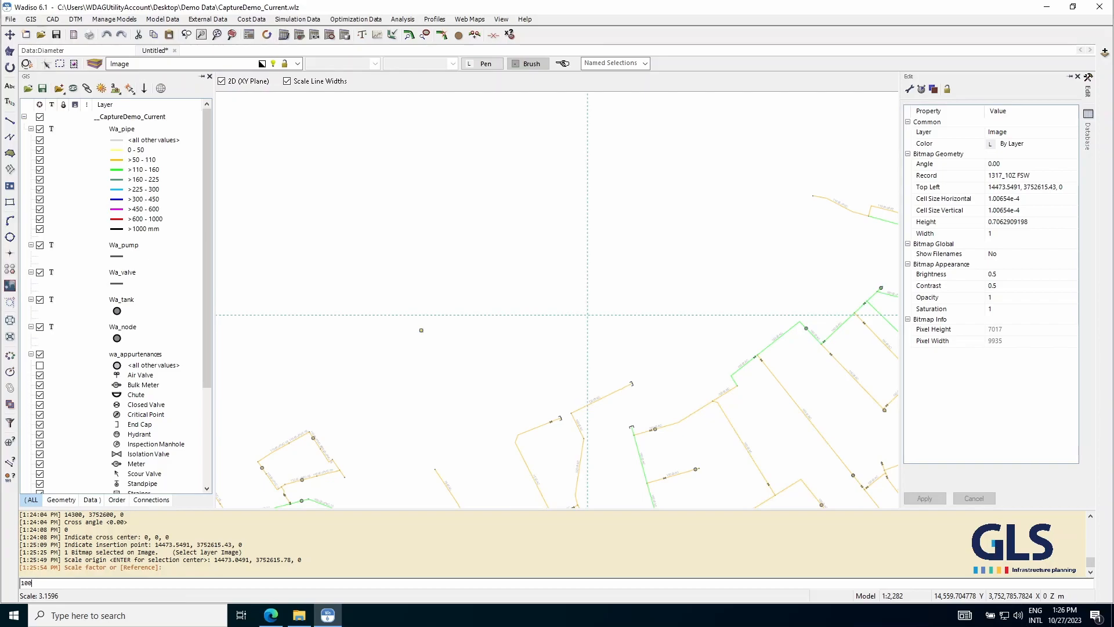
key(Return)
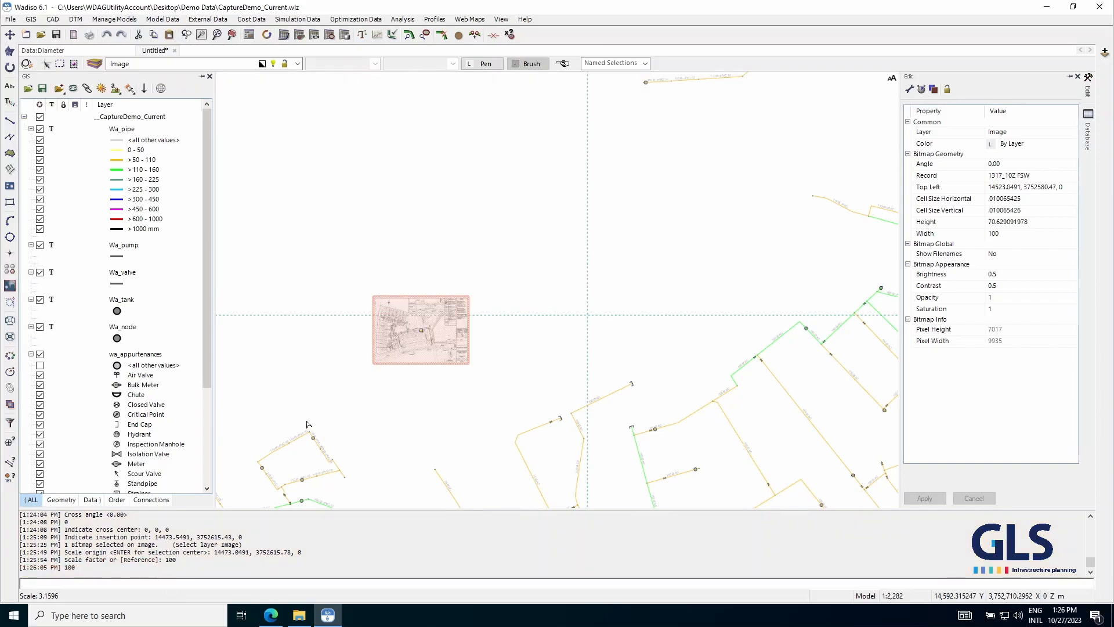
- Scale the bitmap again about its centre by a factor of 2 and clear the selection
scroll(308, 424, down, 2)
scroll(399, 366, up, 3)
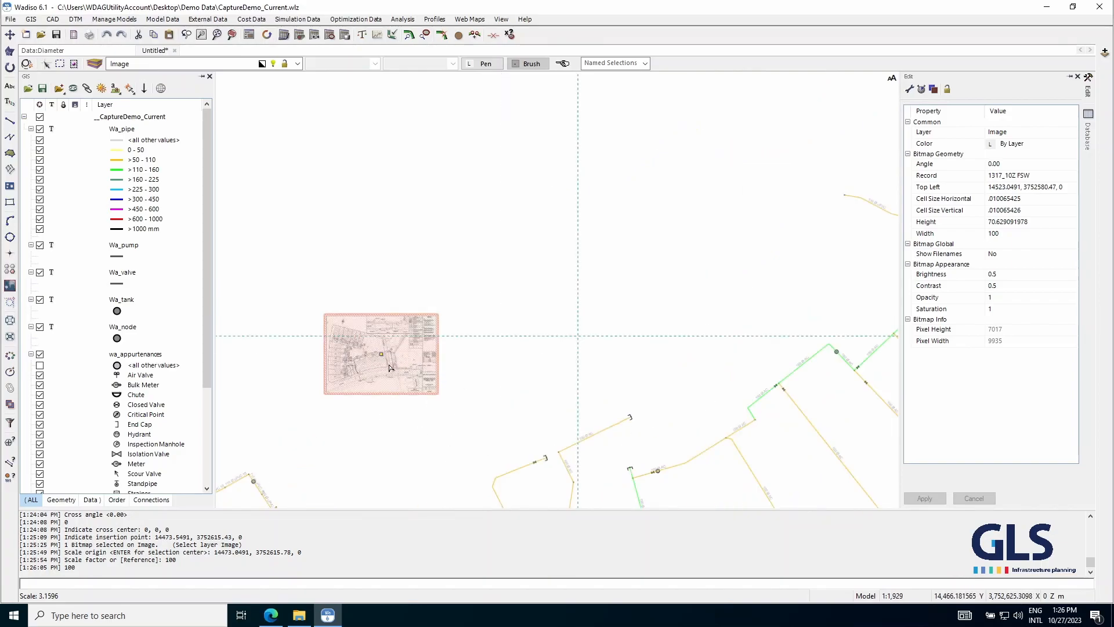
click(10, 52)
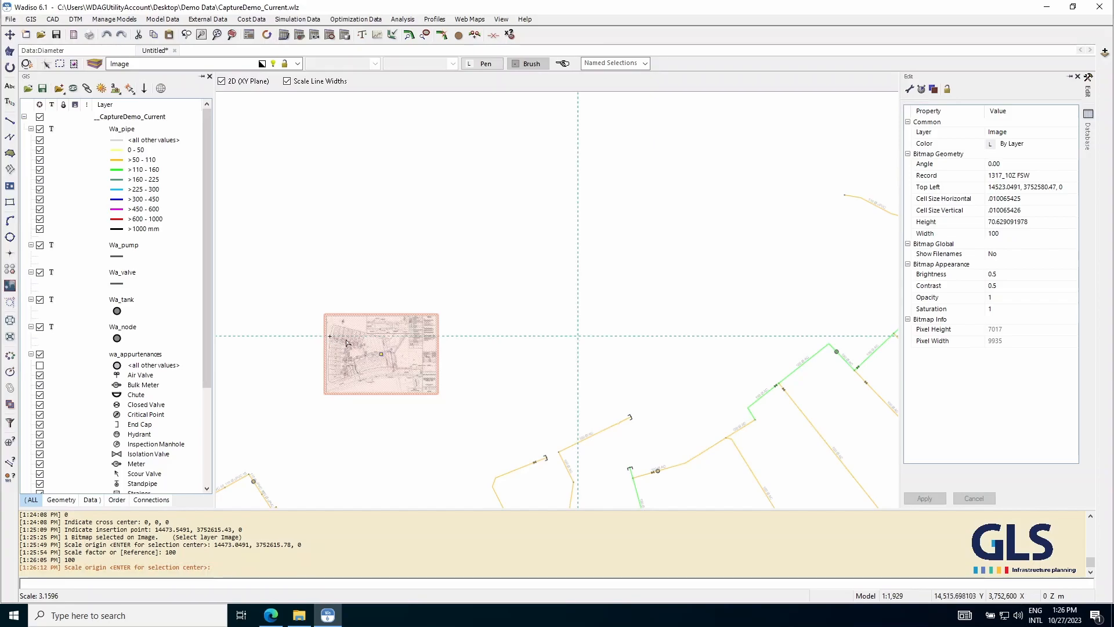
click(381, 353)
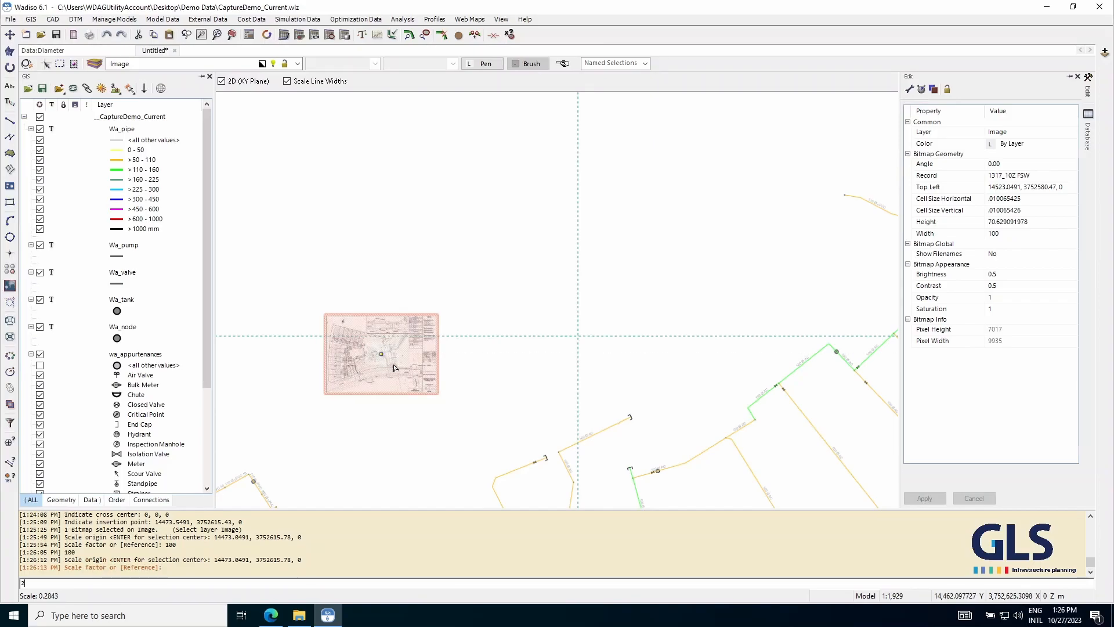
key(Return)
scroll(362, 257, down, 2)
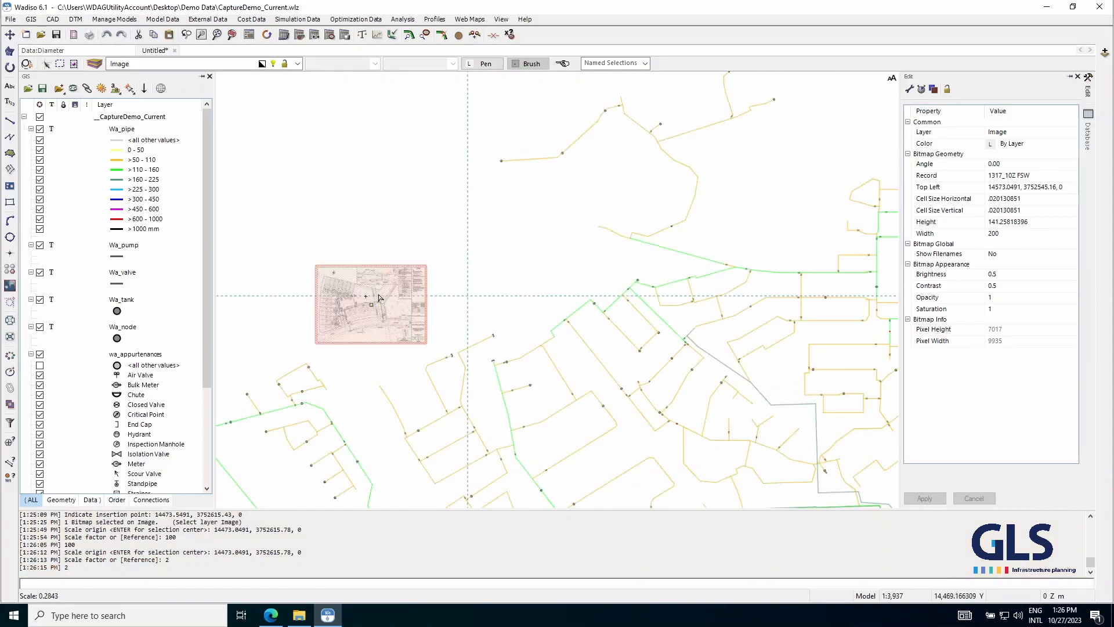
drag(367, 310, 359, 303)
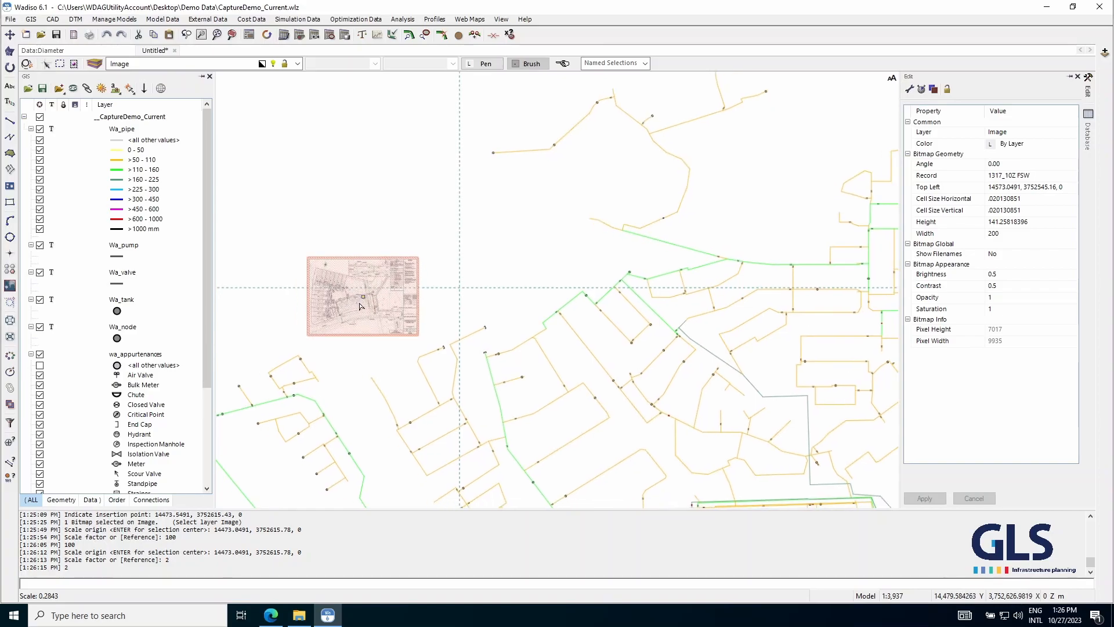
key(Escape)
- Examine the two coordinate crosses on the drawing, Y 14300 X 3752600 and Y 14250 X 3752550, for use as reference points
scroll(342, 331, up, 10)
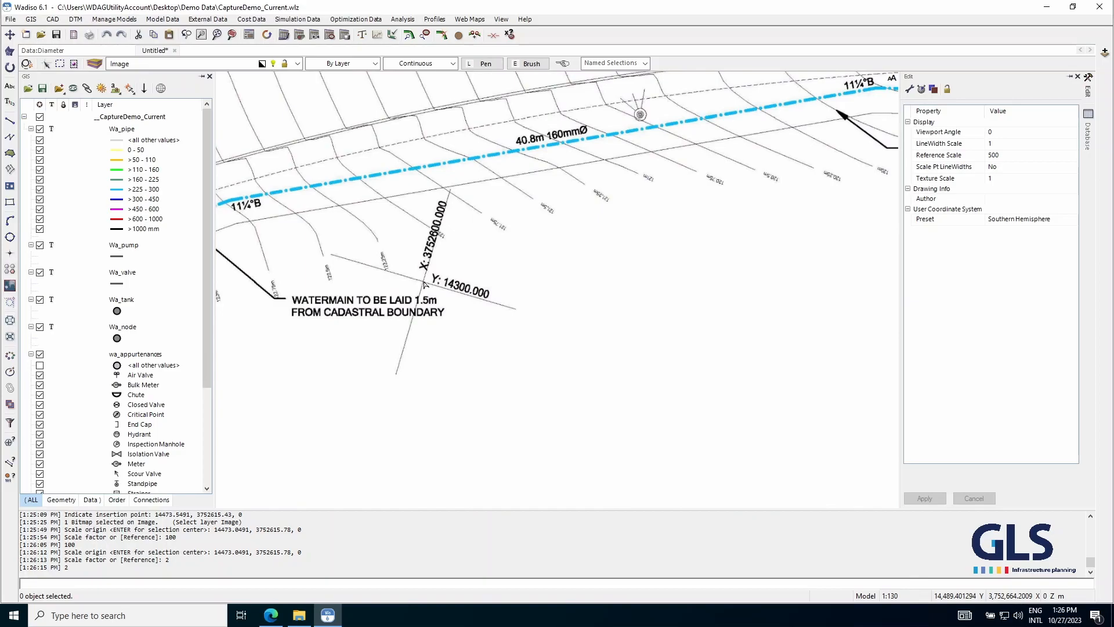
scroll(425, 285, down, 3)
scroll(424, 285, down, 3)
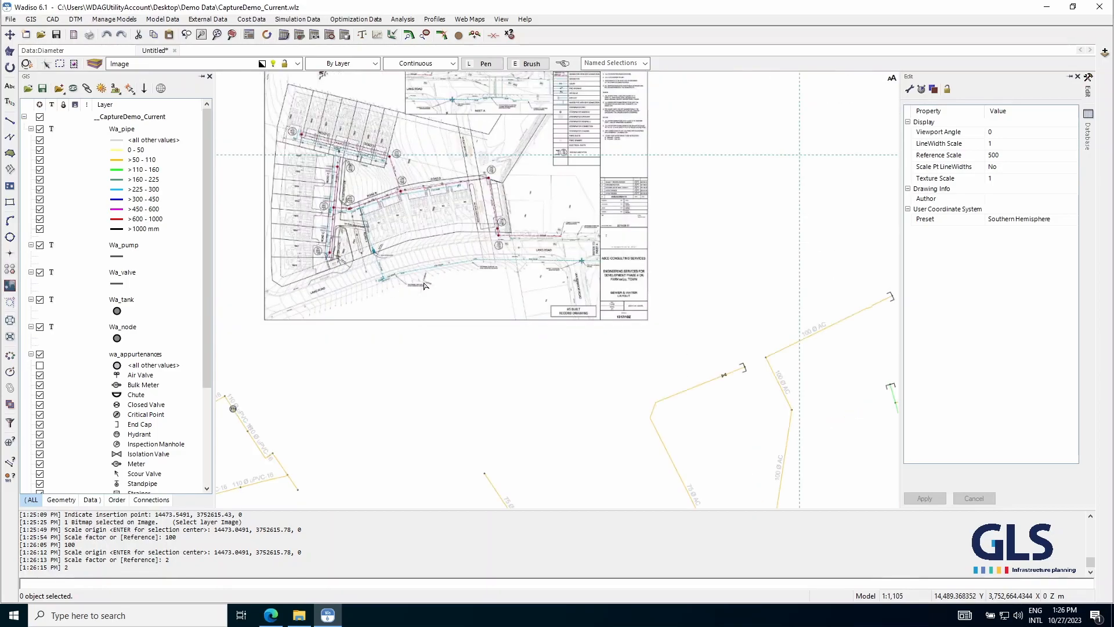
scroll(332, 136, up, 4)
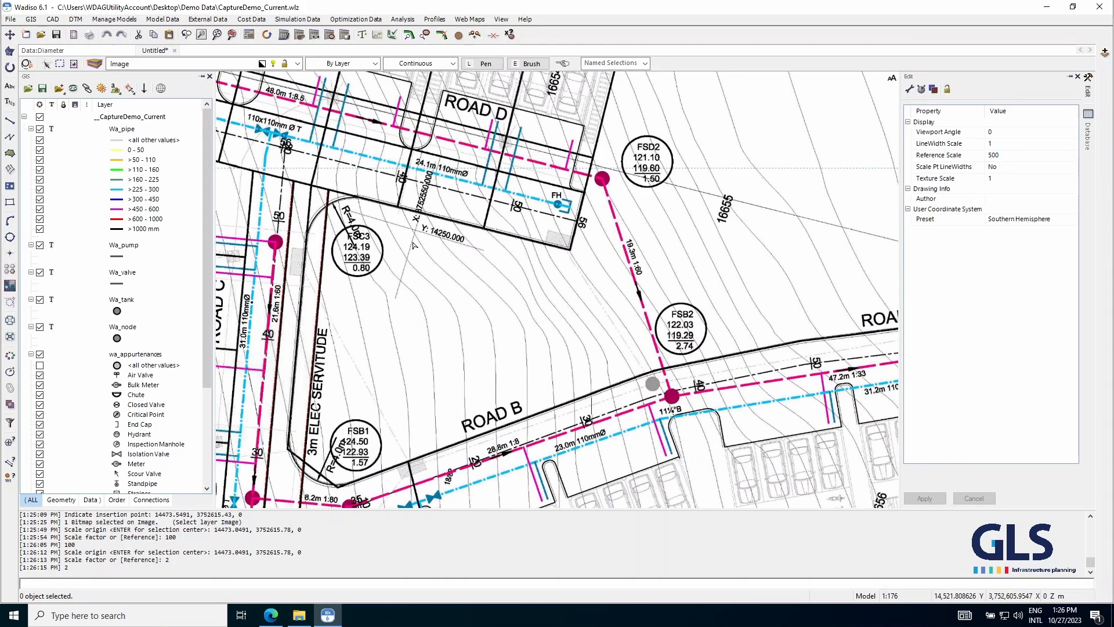
scroll(413, 245, down, 5)
- Run Fix to Coordinates on the bitmap and pick the exact centre of the Y 14300, X 3752600 cross as the first source point
click(443, 279)
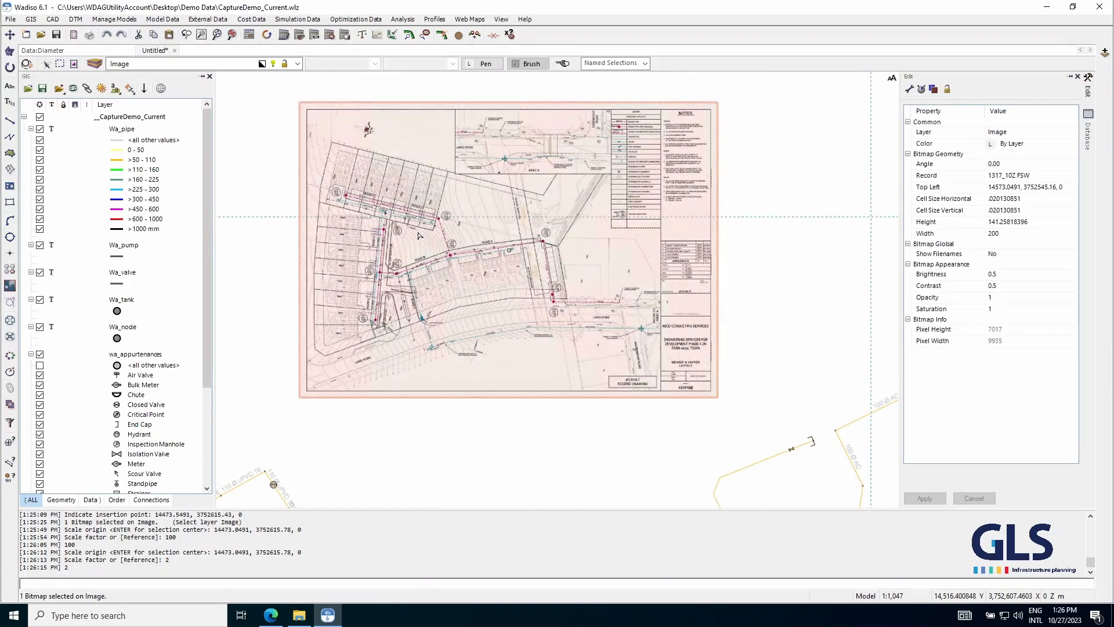
click(53, 19)
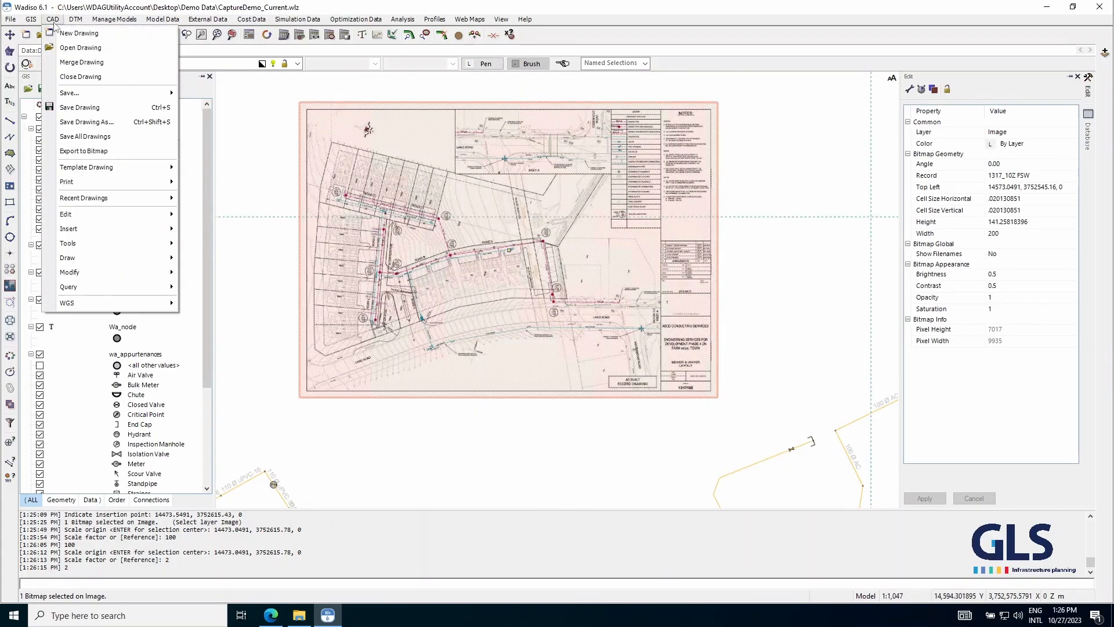
mouse_move(96, 248)
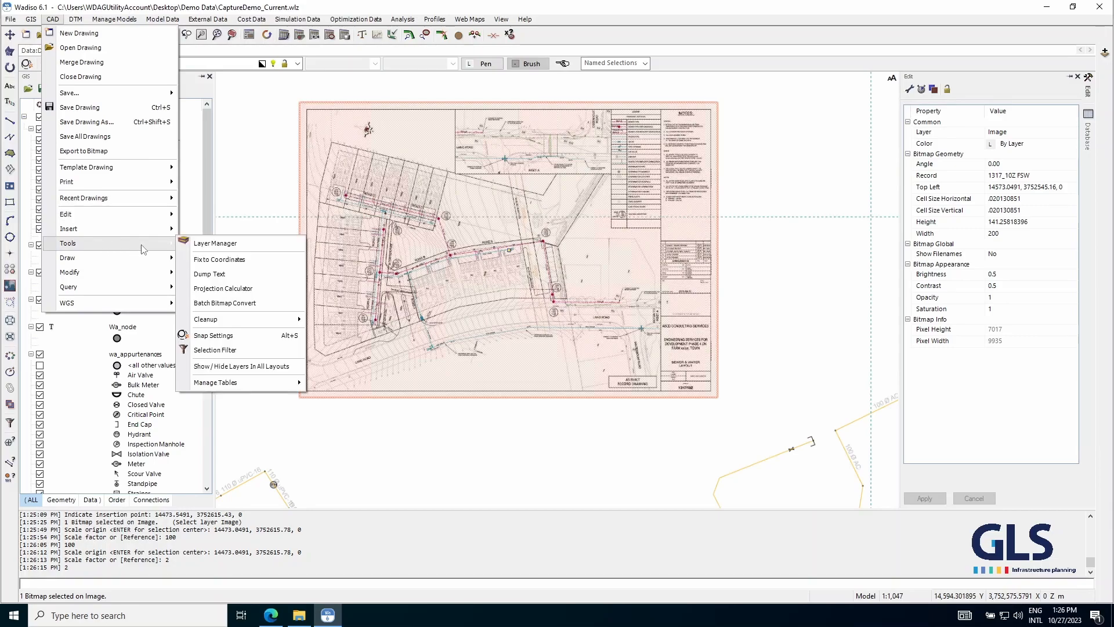
click(231, 262)
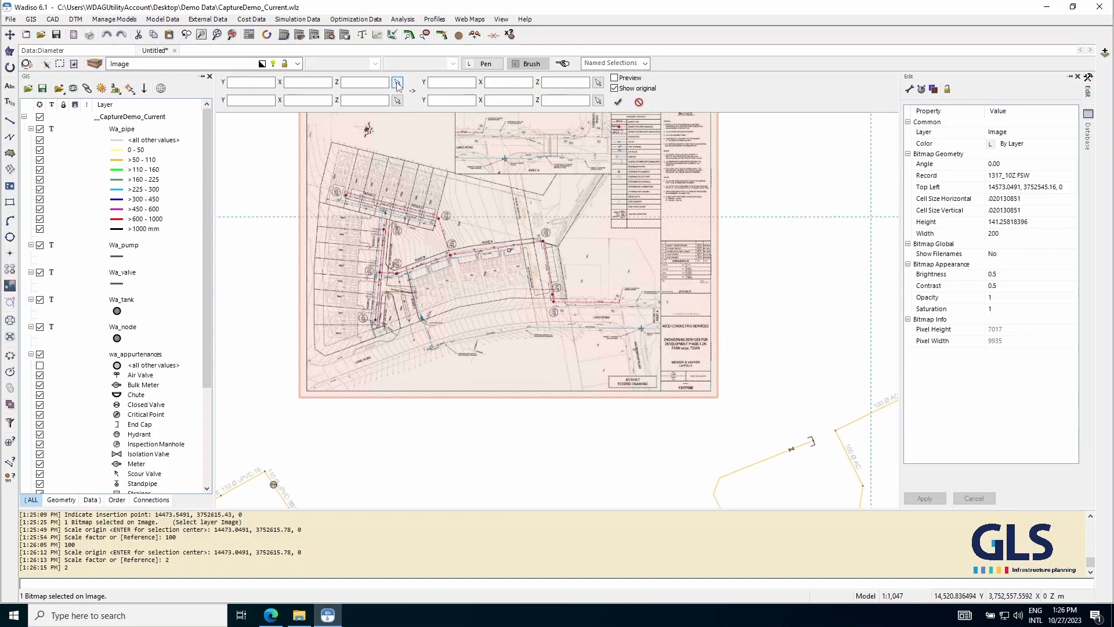
click(398, 86)
scroll(482, 352, up, 10)
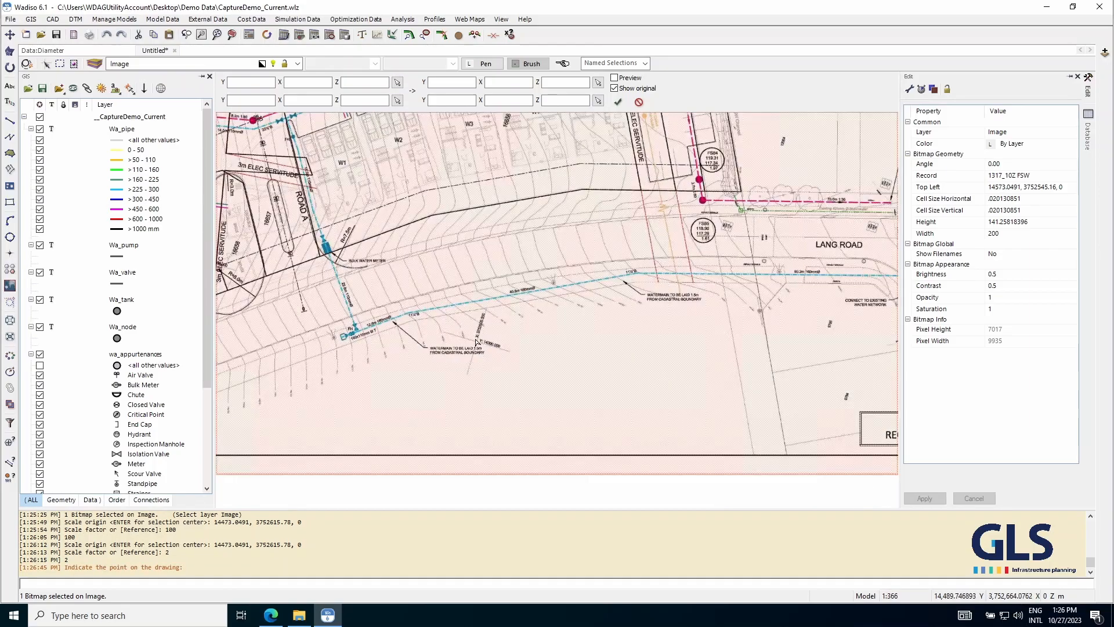
scroll(482, 352, up, 4)
scroll(475, 361, up, 4)
scroll(476, 360, up, 3)
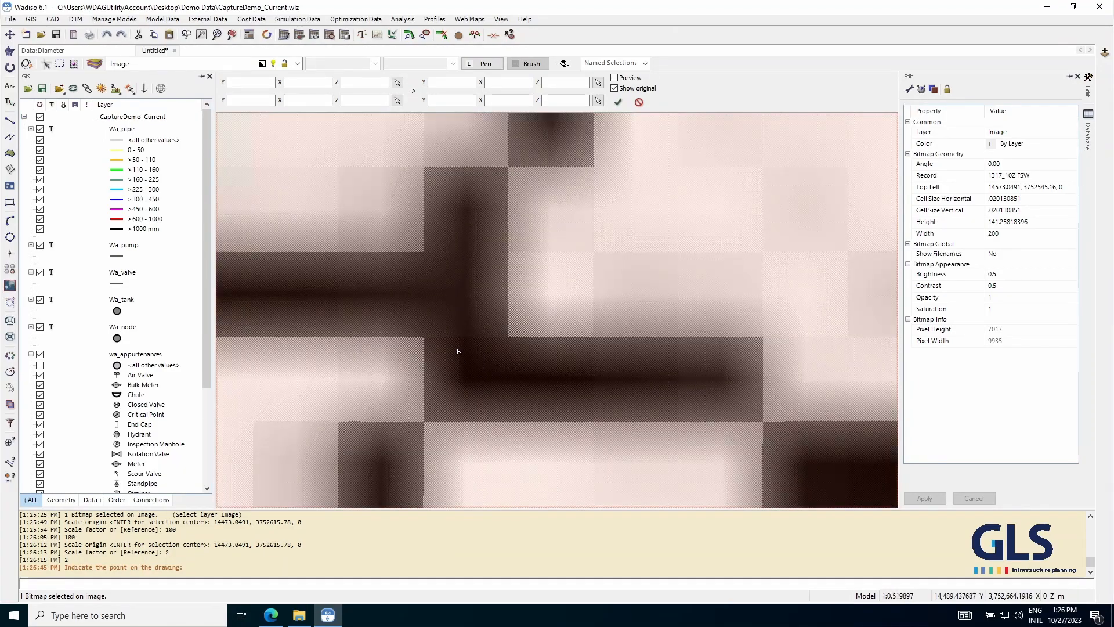
click(457, 343)
scroll(457, 343, down, 15)
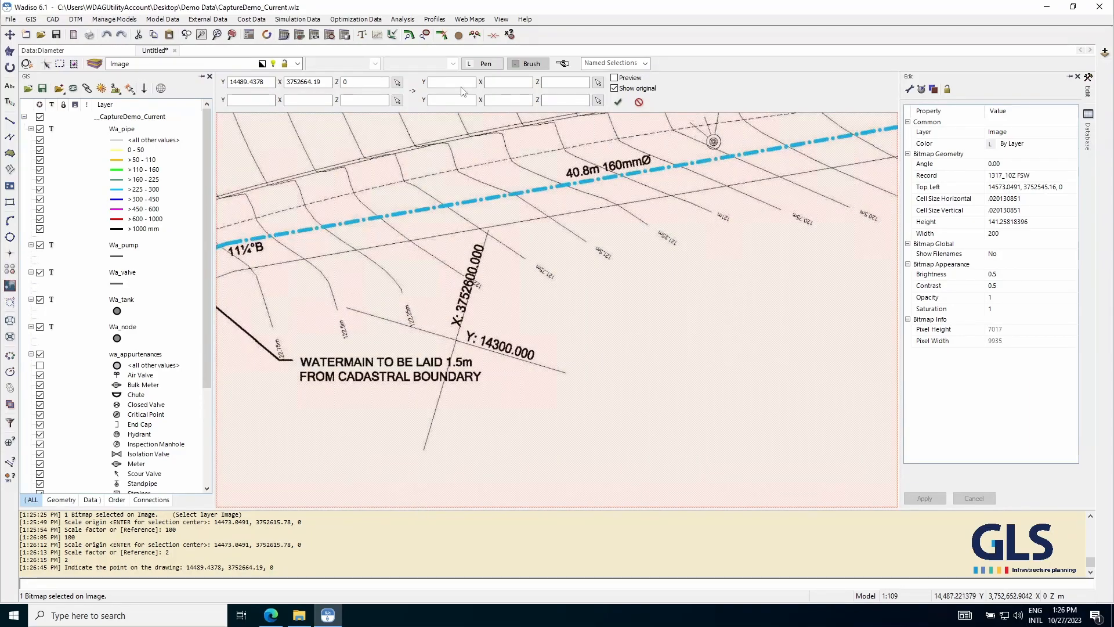
- Set the first point's target coordinates to Y 14300 and X 3752600
click(430, 82)
key(Tab)
text(37)
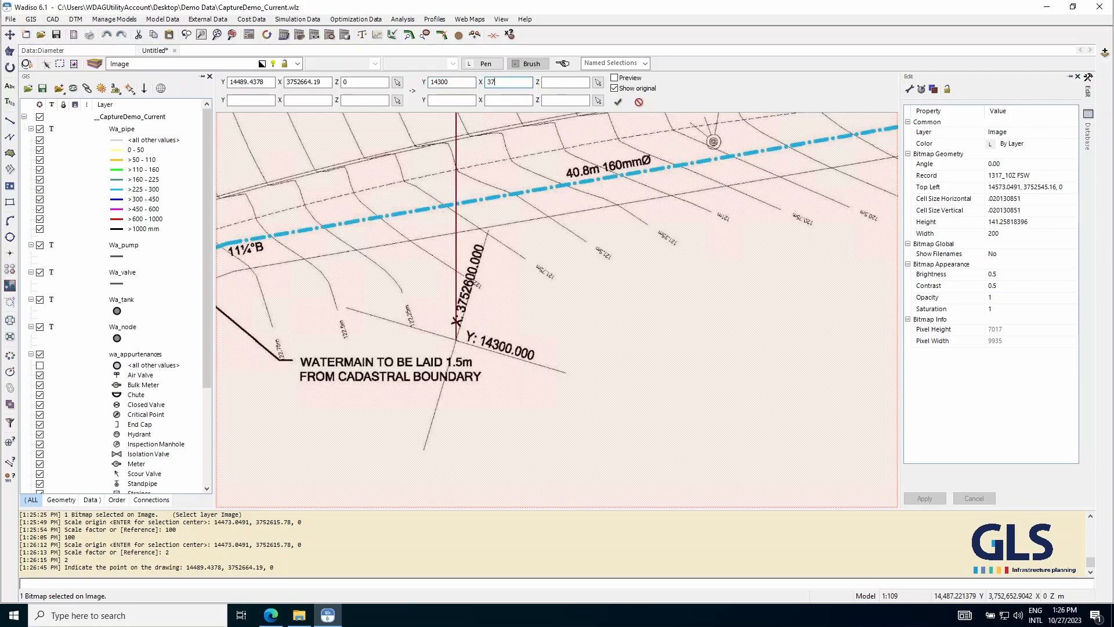
text(52600)
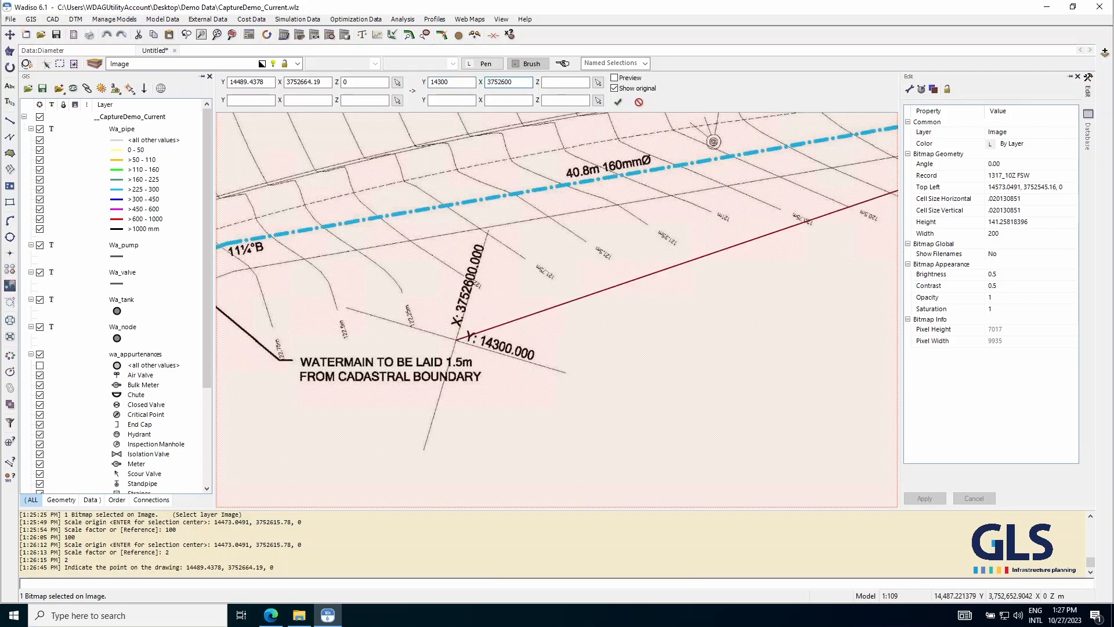
- Pick the exact centre of the drawing's Y 14250, X 3752550 cross as the second source point
scroll(444, 265, down, 10)
scroll(407, 291, up, 2)
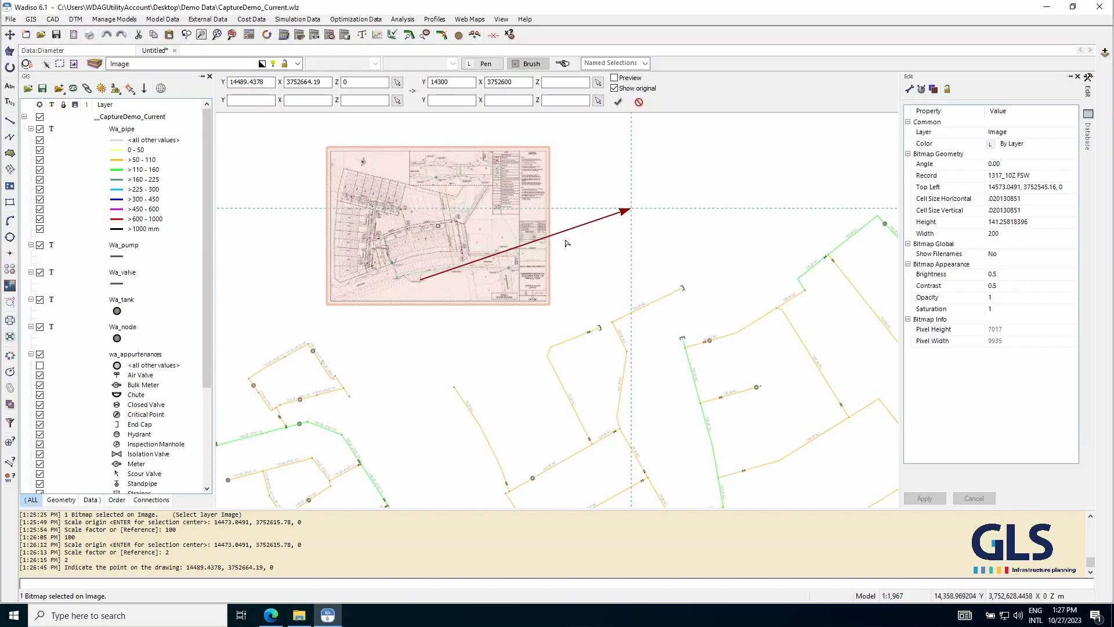
scroll(371, 204, up, 5)
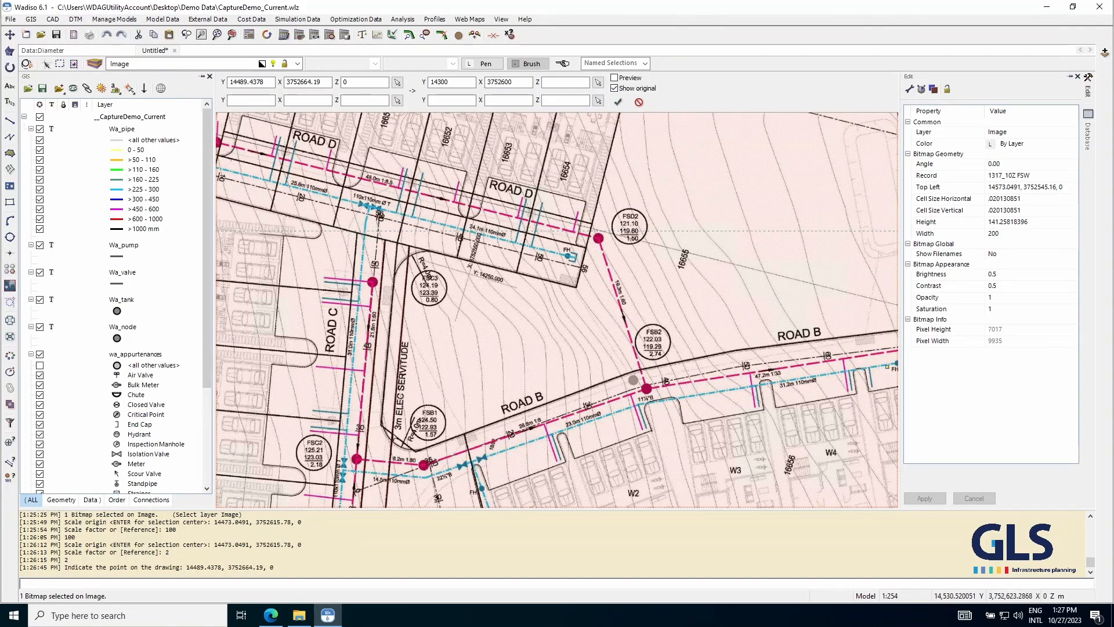
click(397, 100)
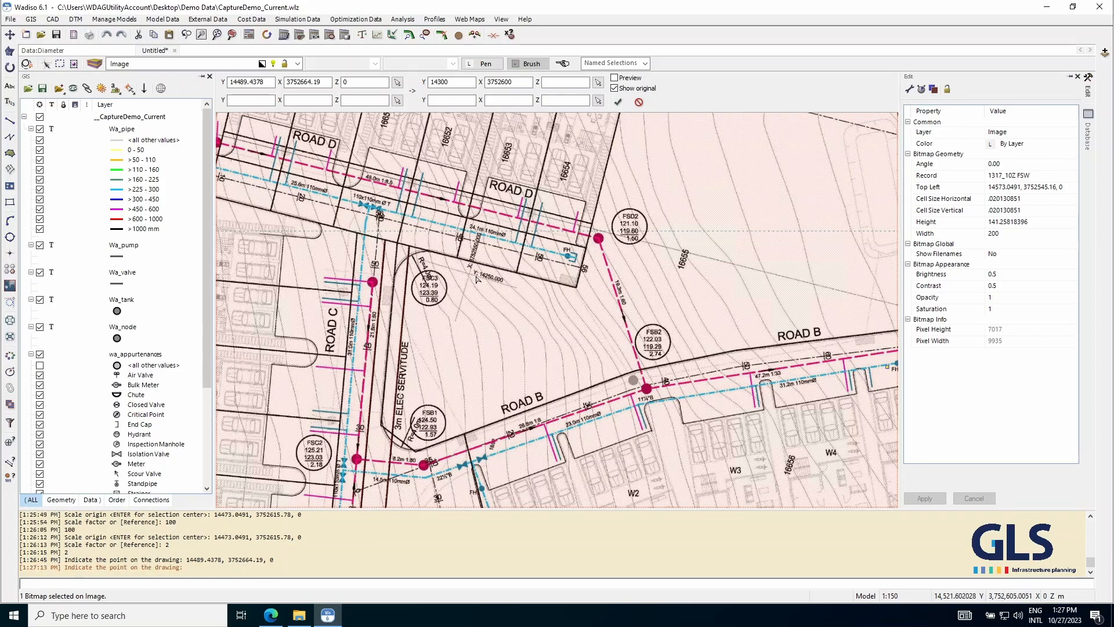
scroll(476, 279, up, 12)
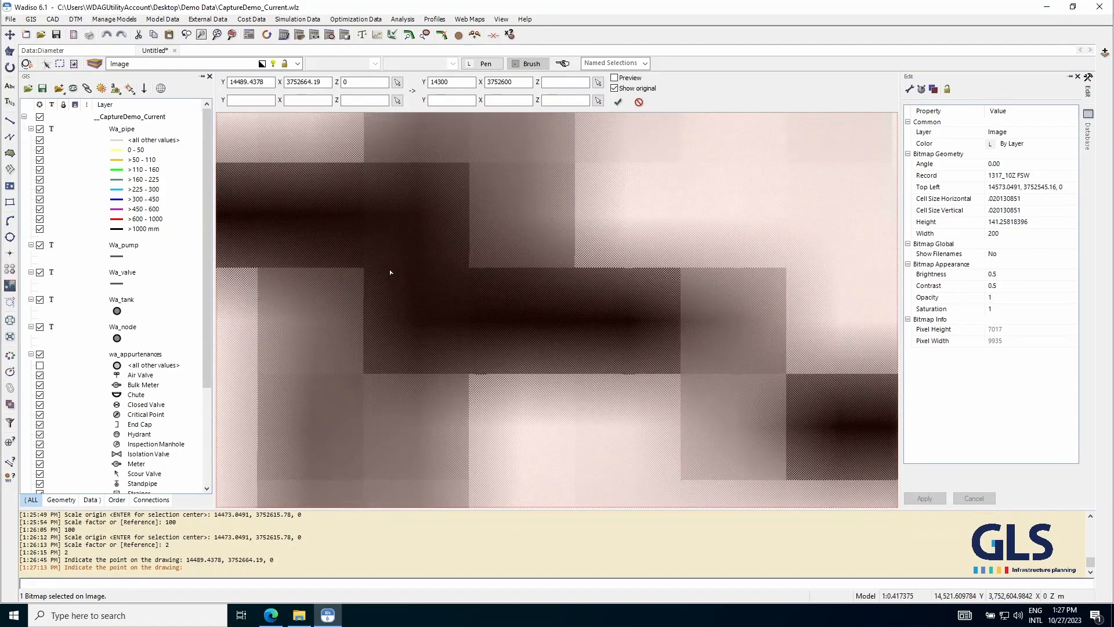
click(404, 269)
scroll(404, 269, down, 10)
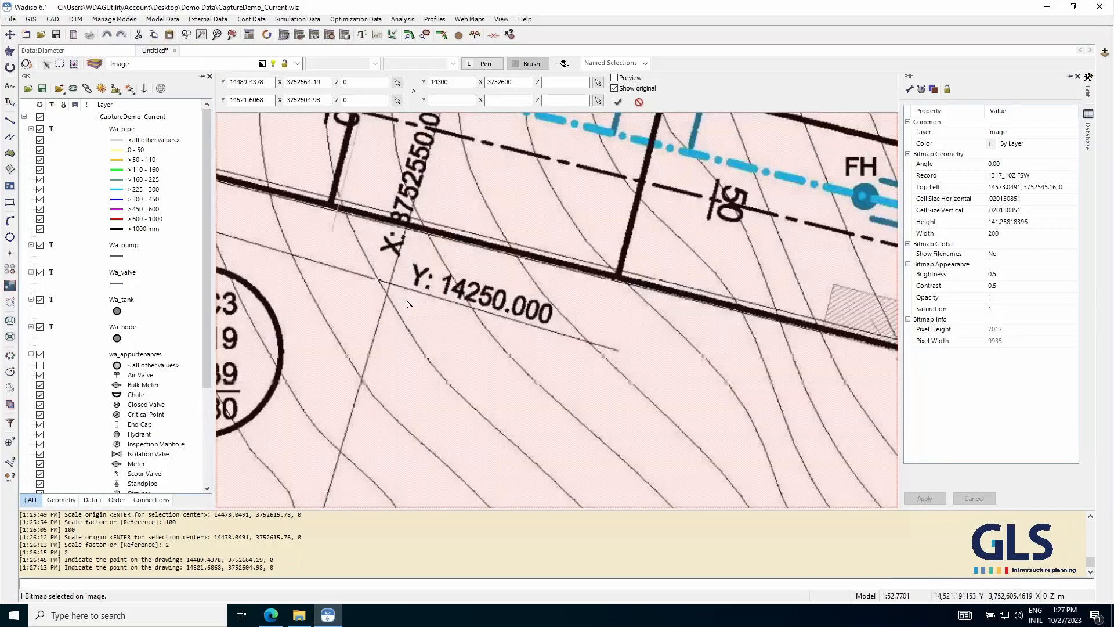
- Set the second point's target coordinates to Y 14250 and X 3752550
click(433, 101)
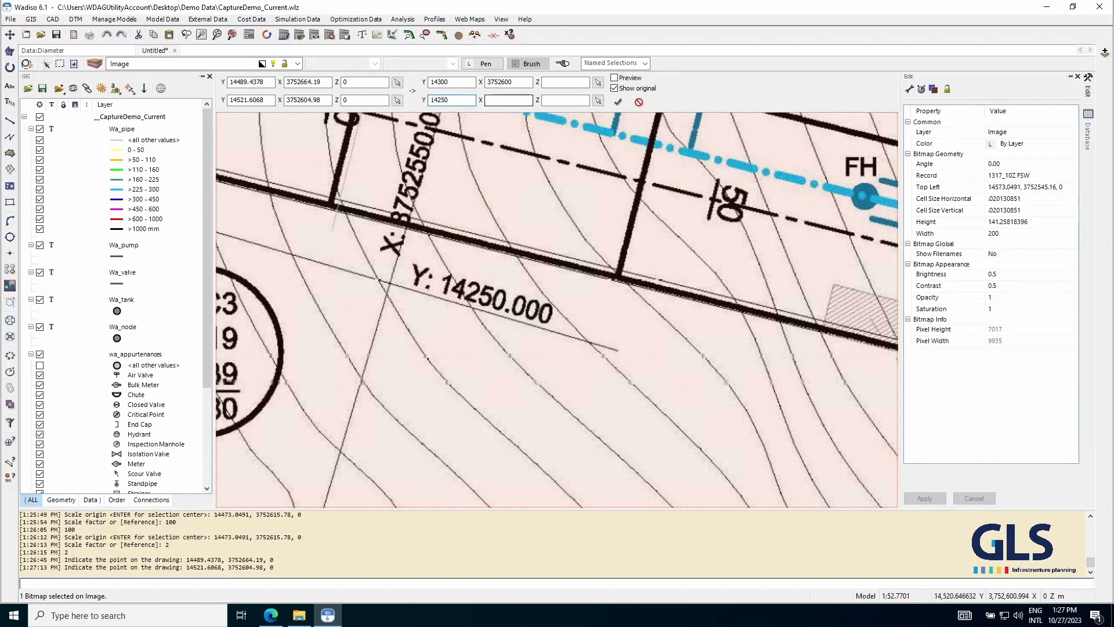
key(Tab)
text(37)
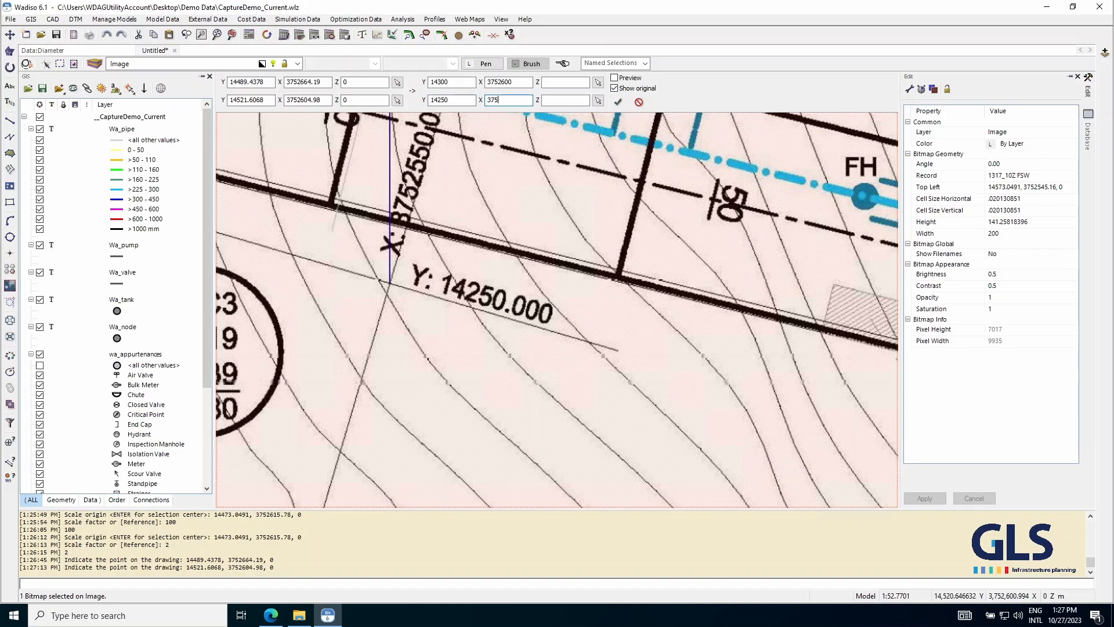
text(52550)
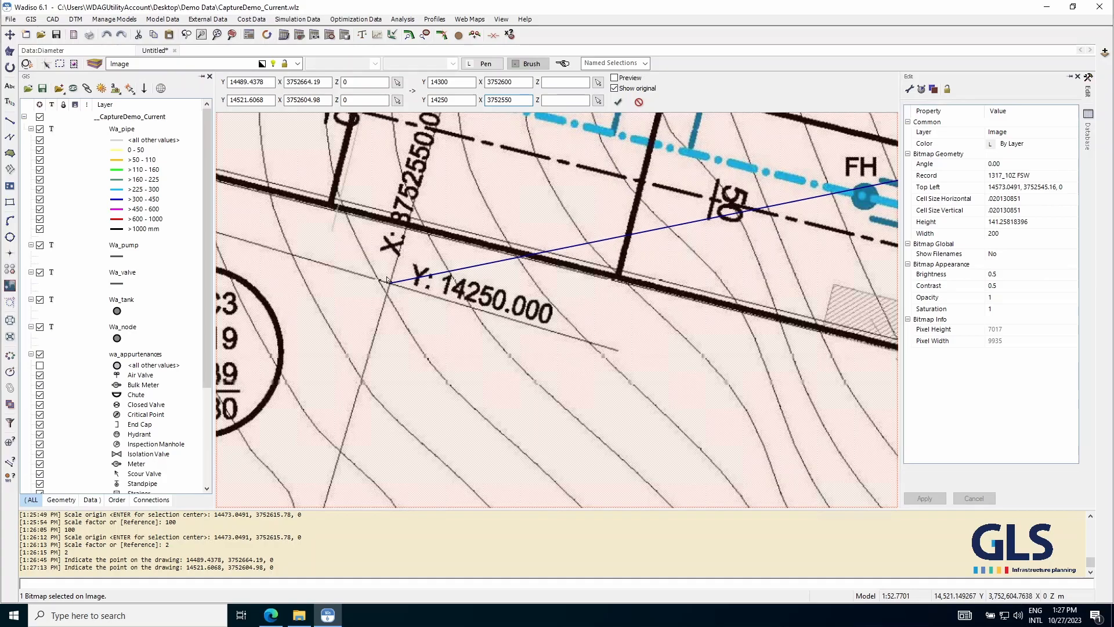
- Turn on the preview of the fixed bitmap and check its north arrow and position against the pipe network
scroll(387, 285, down, 10)
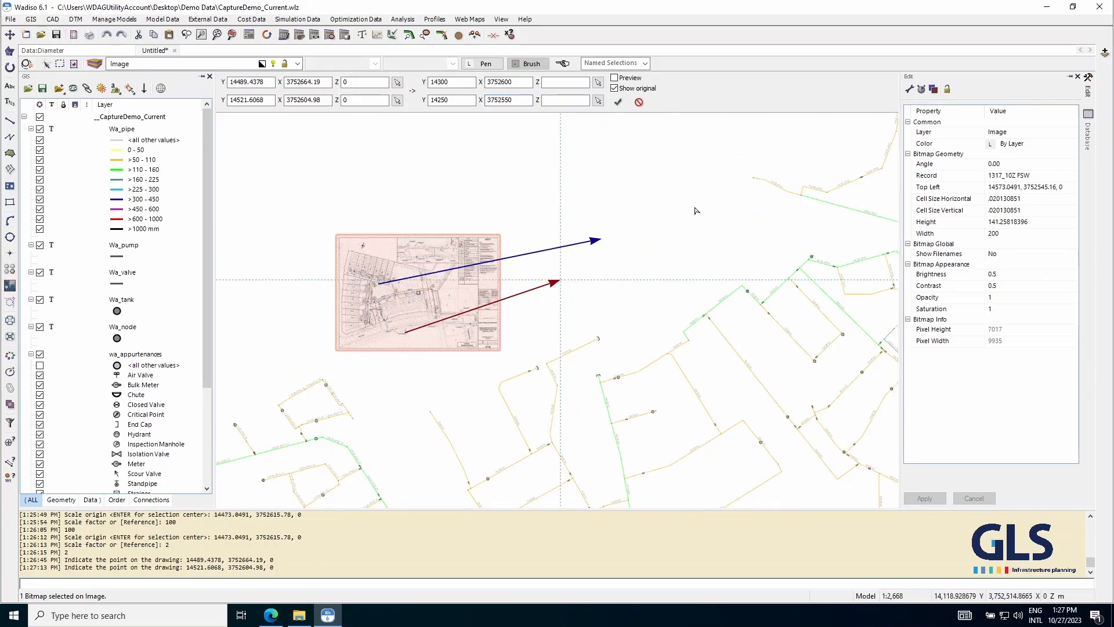
scroll(583, 257, up, 2)
scroll(491, 294, down, 1)
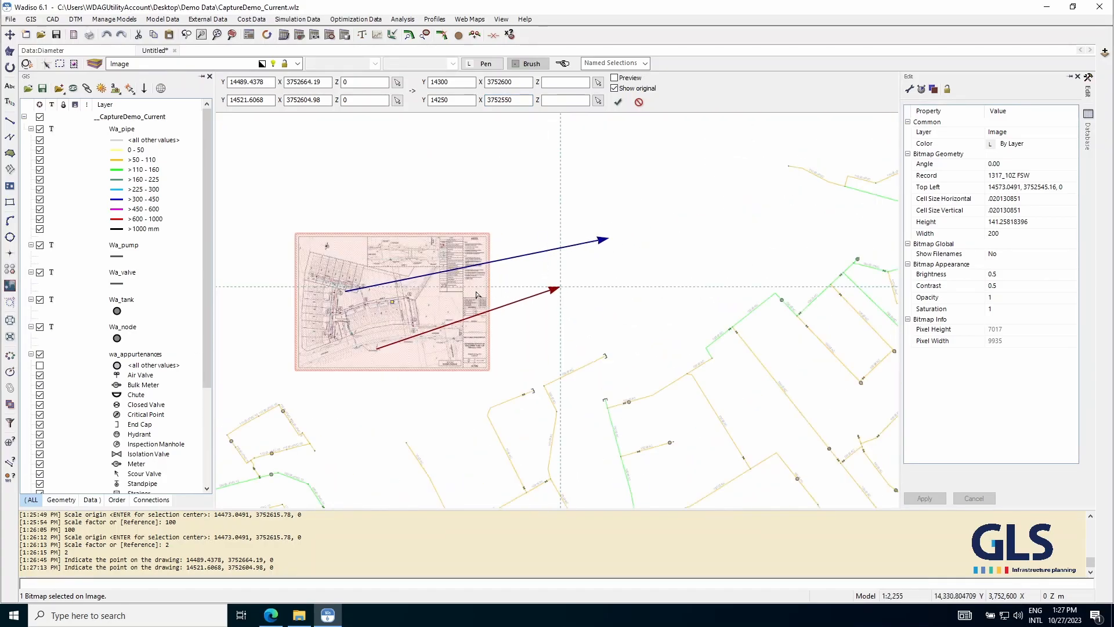
click(614, 78)
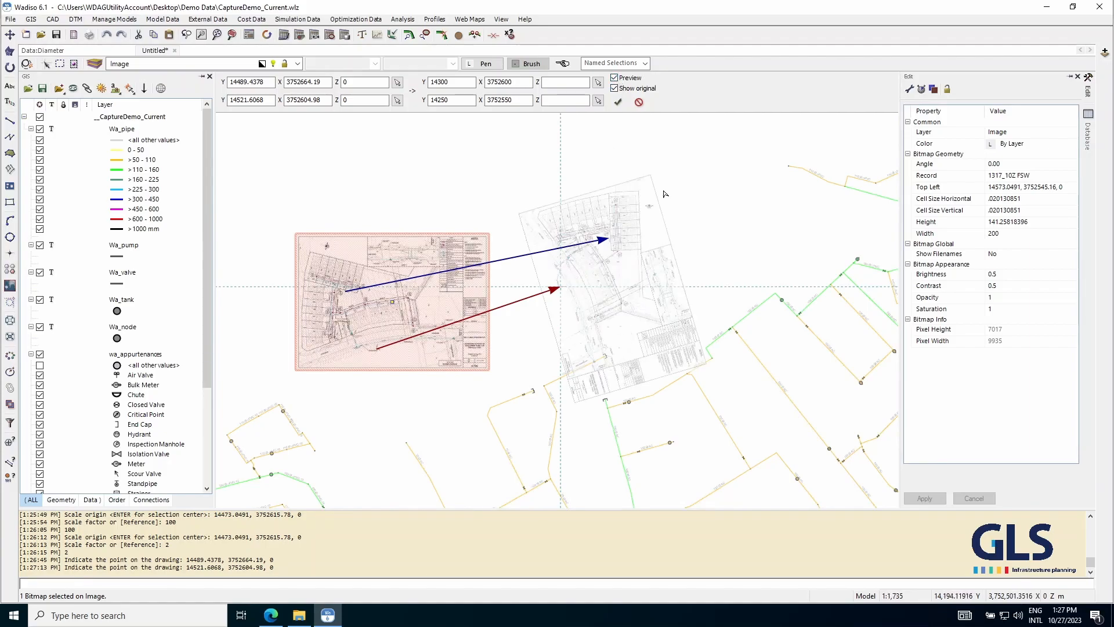
scroll(635, 325, up, 9)
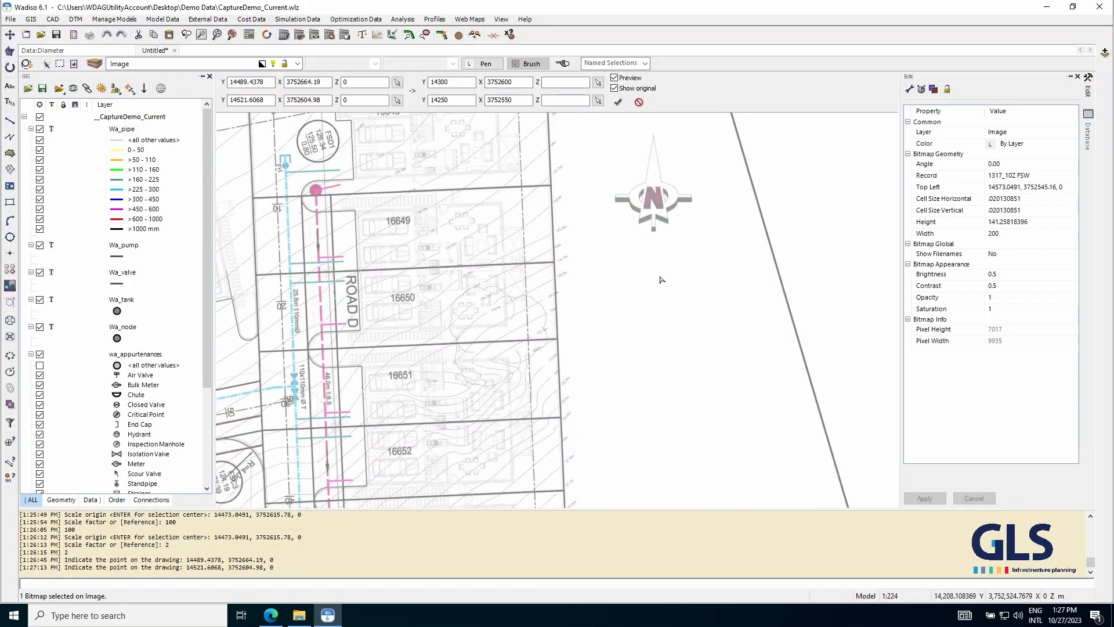
scroll(663, 159, down, 3)
scroll(638, 214, down, 4)
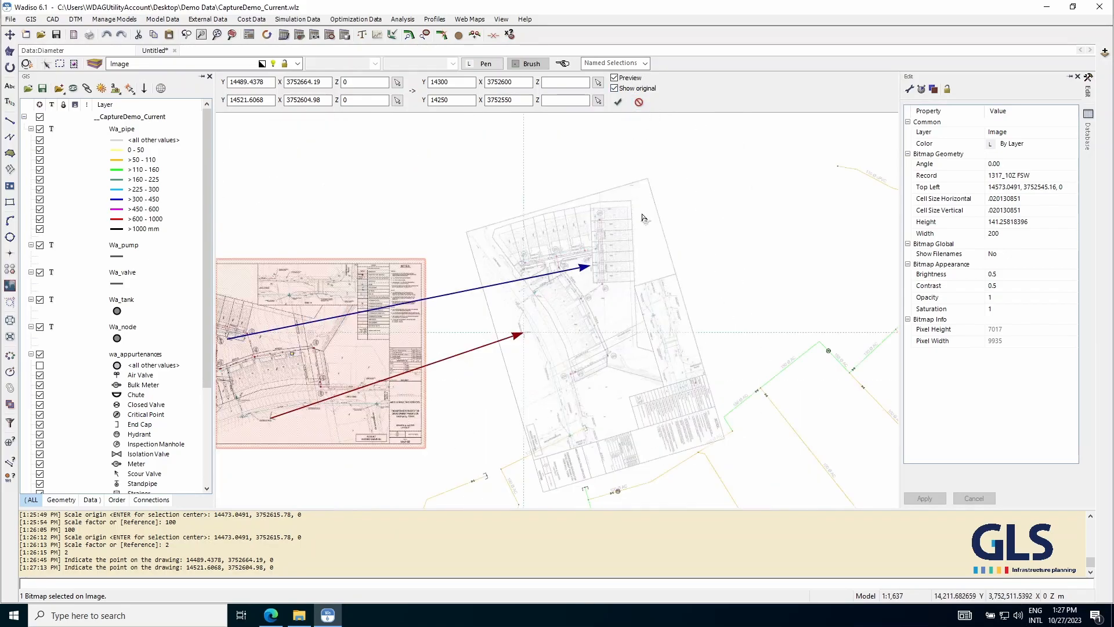
- Examine the previewed bitmap's target cross, roads and title block against the surrounding pipe network
scroll(469, 401, up, 2)
scroll(471, 393, up, 1)
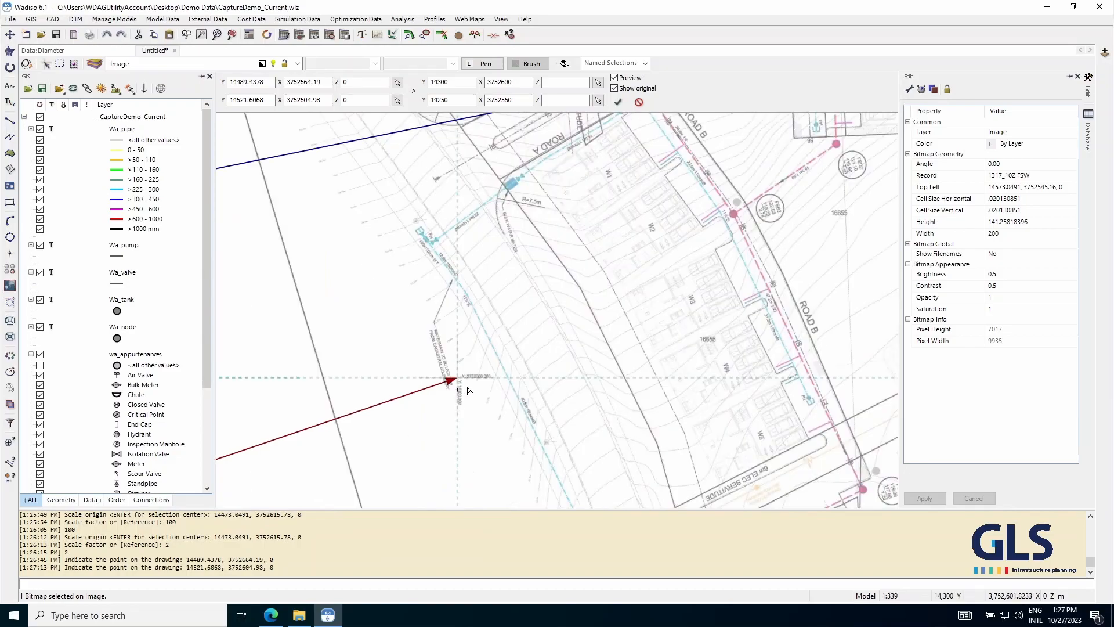
scroll(423, 194, down, 2)
scroll(90, 394, down, 3)
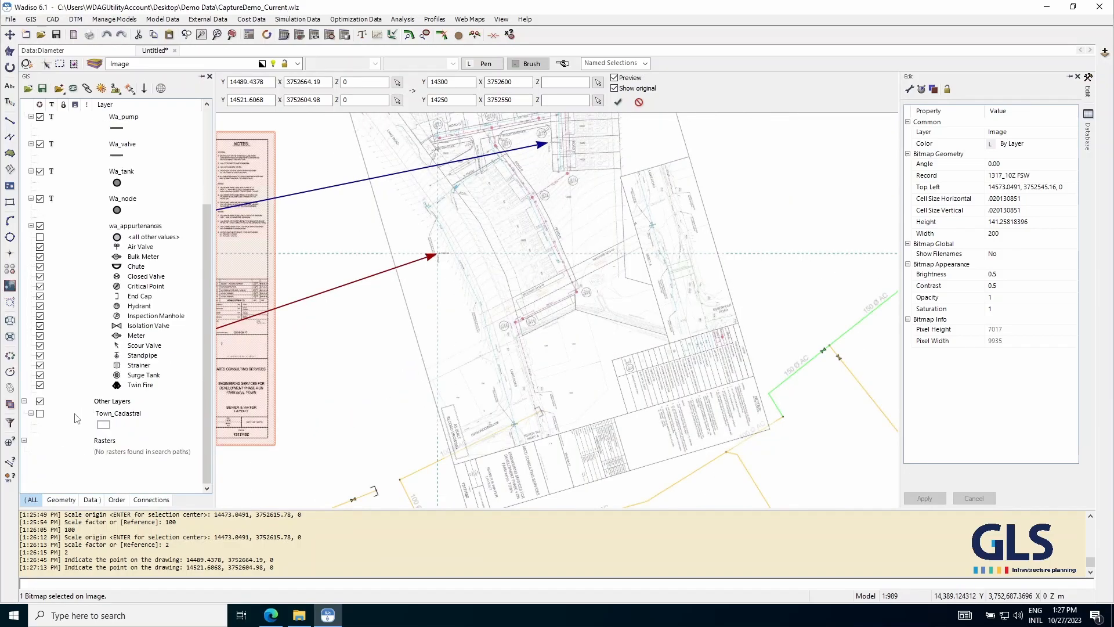
scroll(557, 235, up, 4)
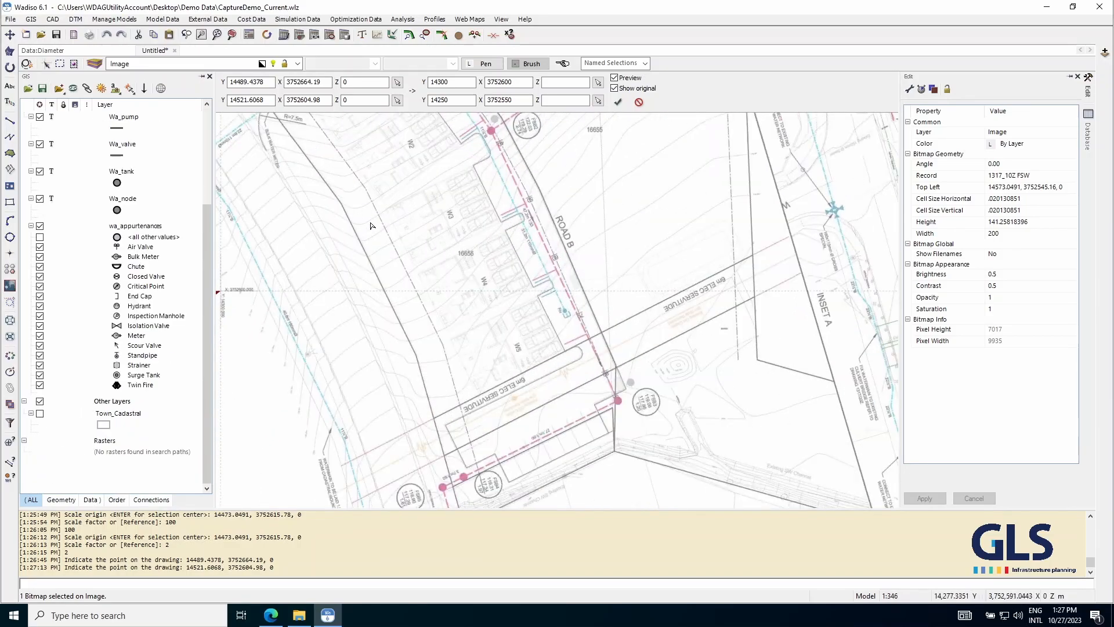
scroll(487, 290, down, 3)
scroll(574, 285, down, 1)
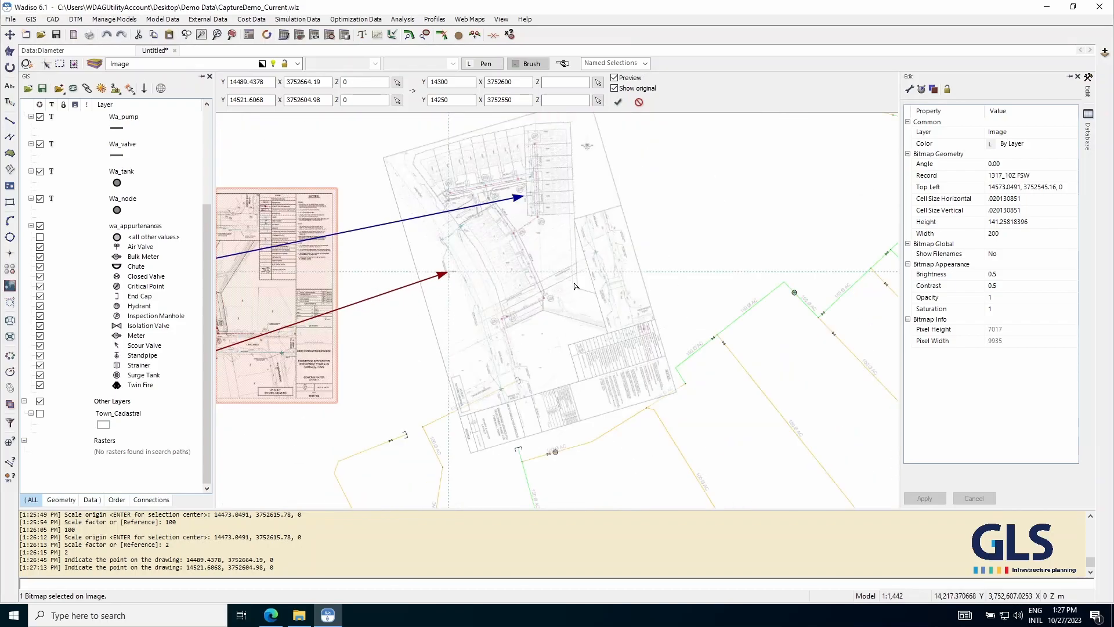
scroll(473, 447, up, 2)
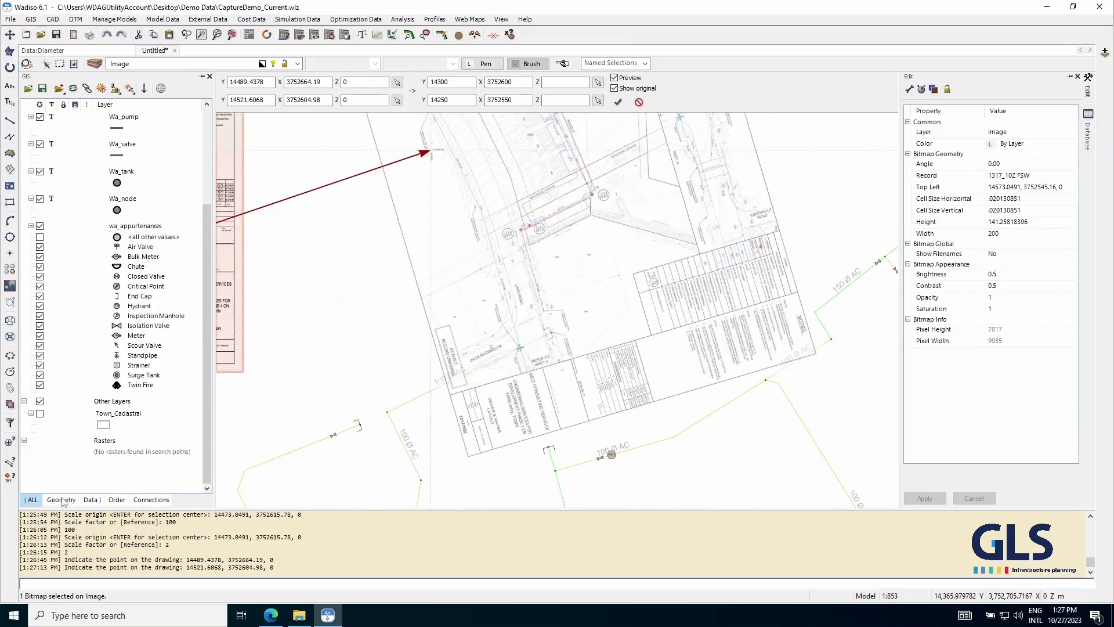
- Show the Town_Cadastral layer temporarily to compare the previewed drawing's erf boundaries with the cadastral, and hide it again
click(39, 413)
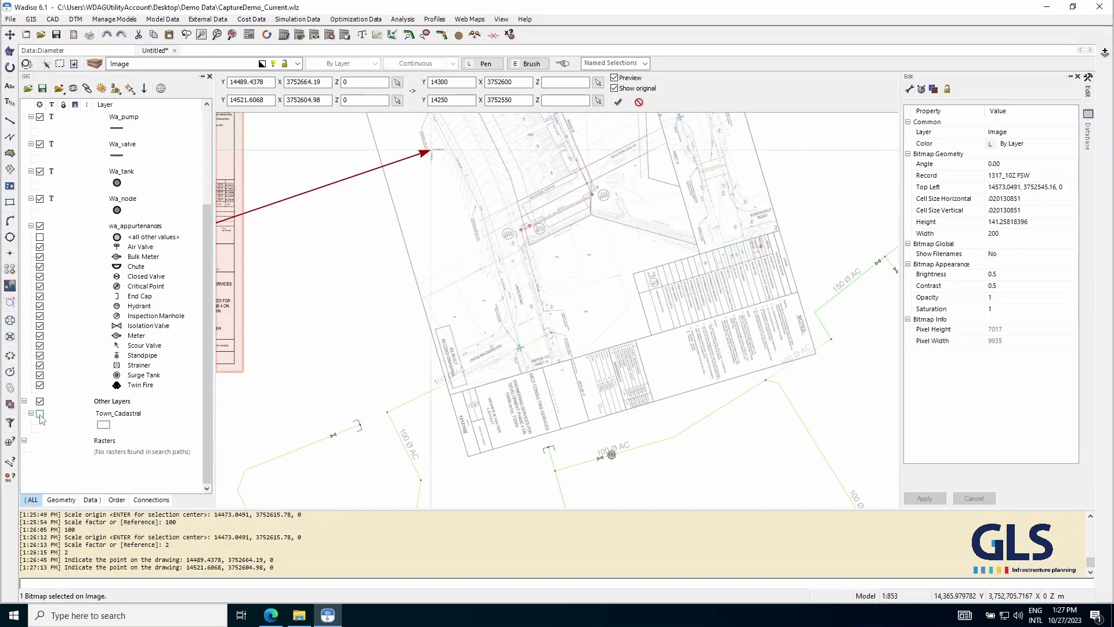
scroll(601, 215, up, 1)
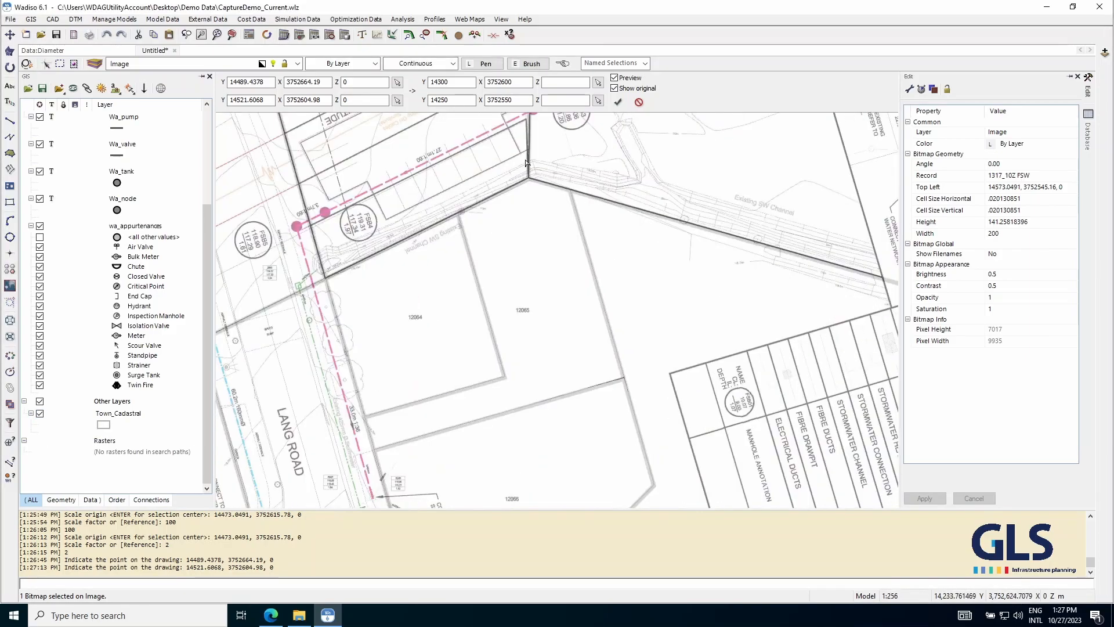
scroll(557, 219, down, 2)
scroll(558, 209, up, 1)
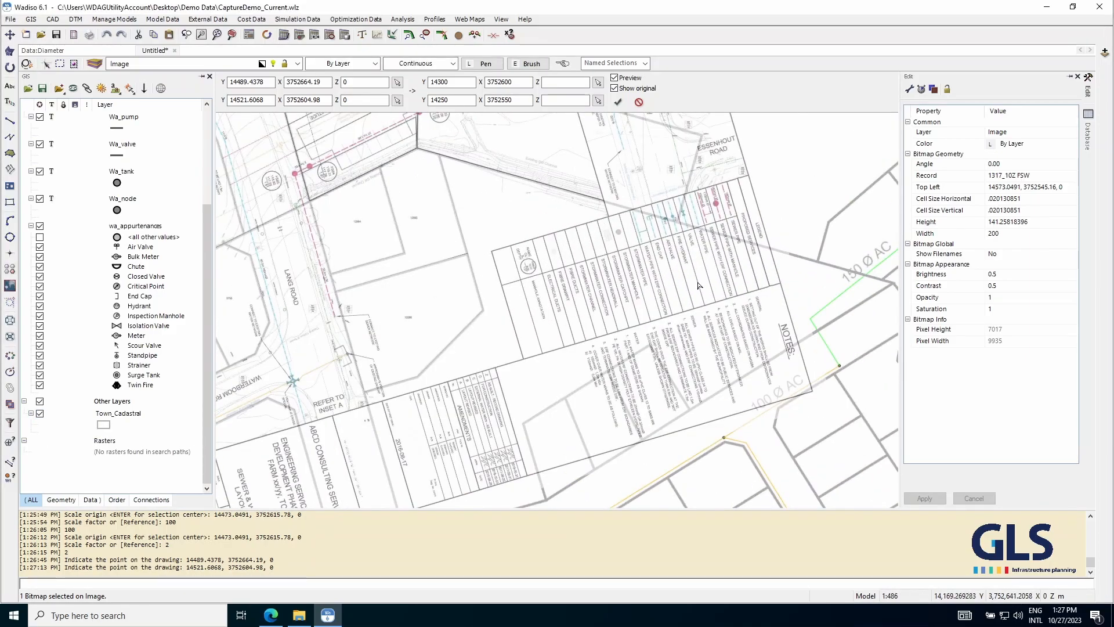
scroll(595, 209, down, 1)
scroll(576, 331, down, 2)
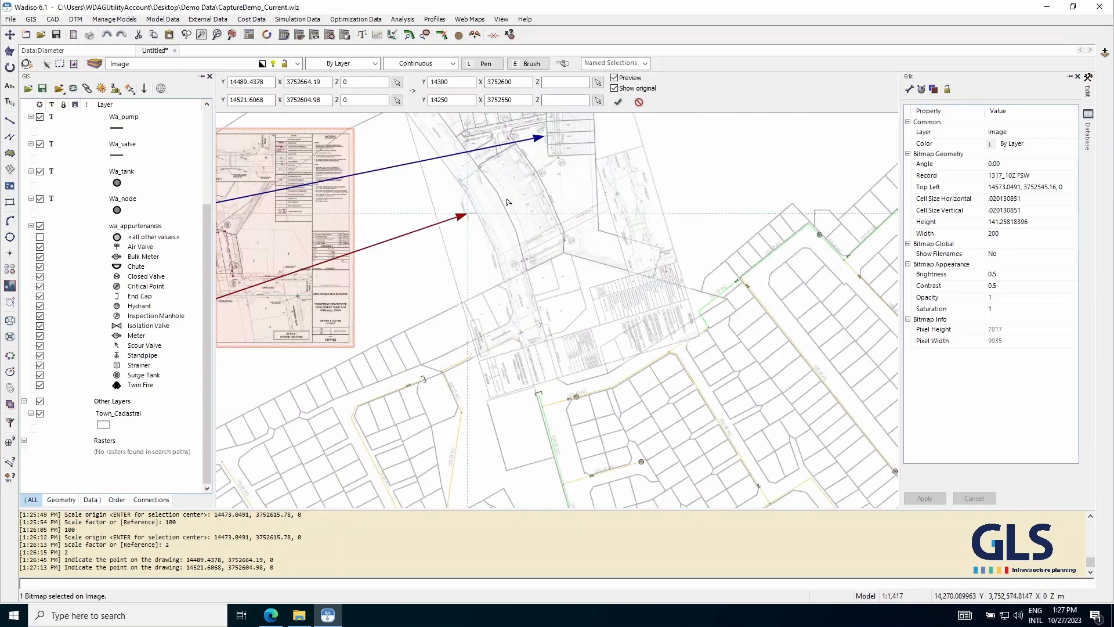
click(40, 413)
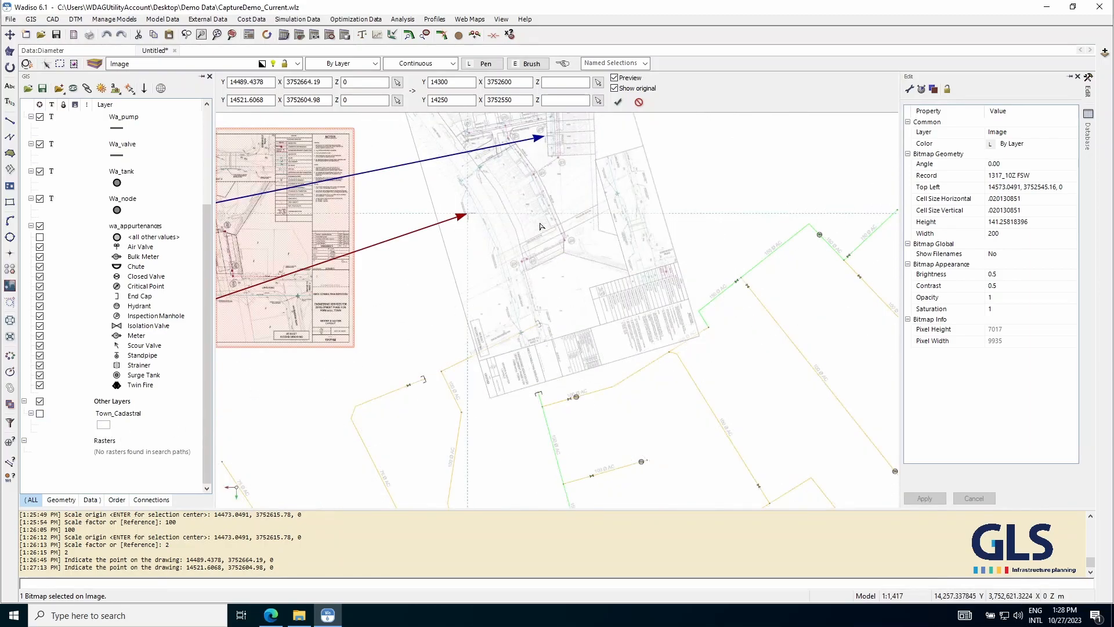
- Apply the two-point fix to the bitmap without keeping its original scale, and clear the selection
click(618, 103)
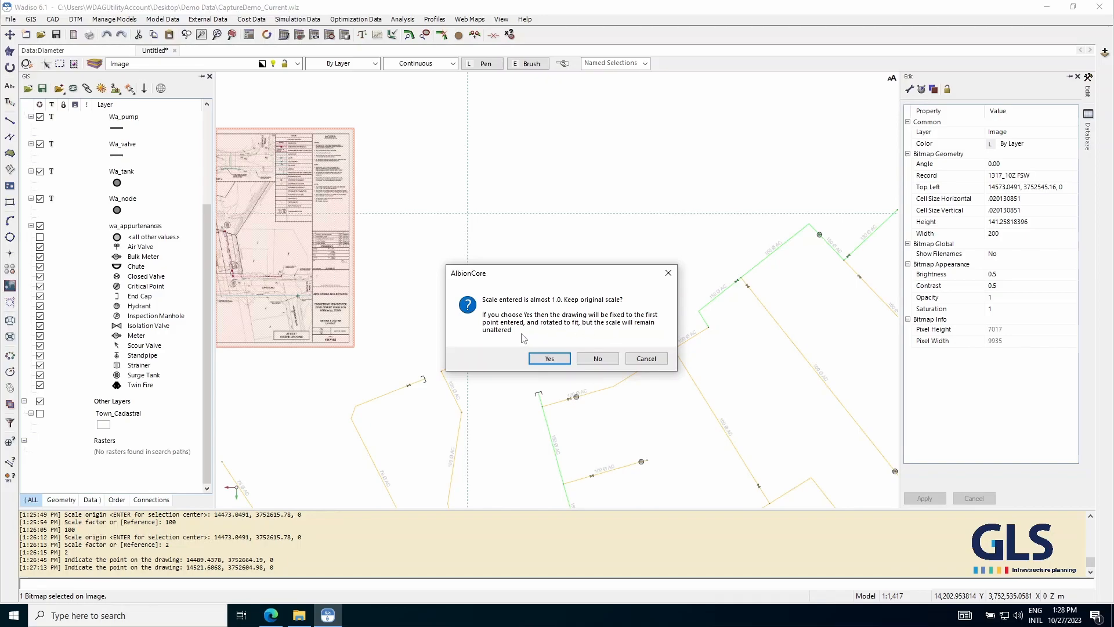
click(610, 361)
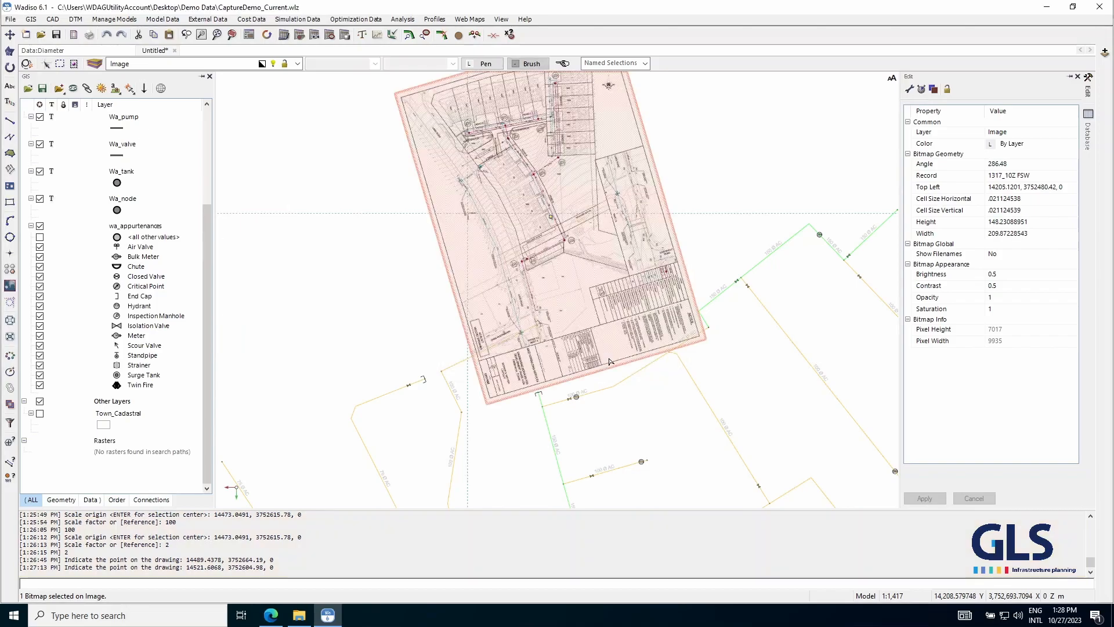
right_click(296, 282)
key(Escape)
key(Escape)
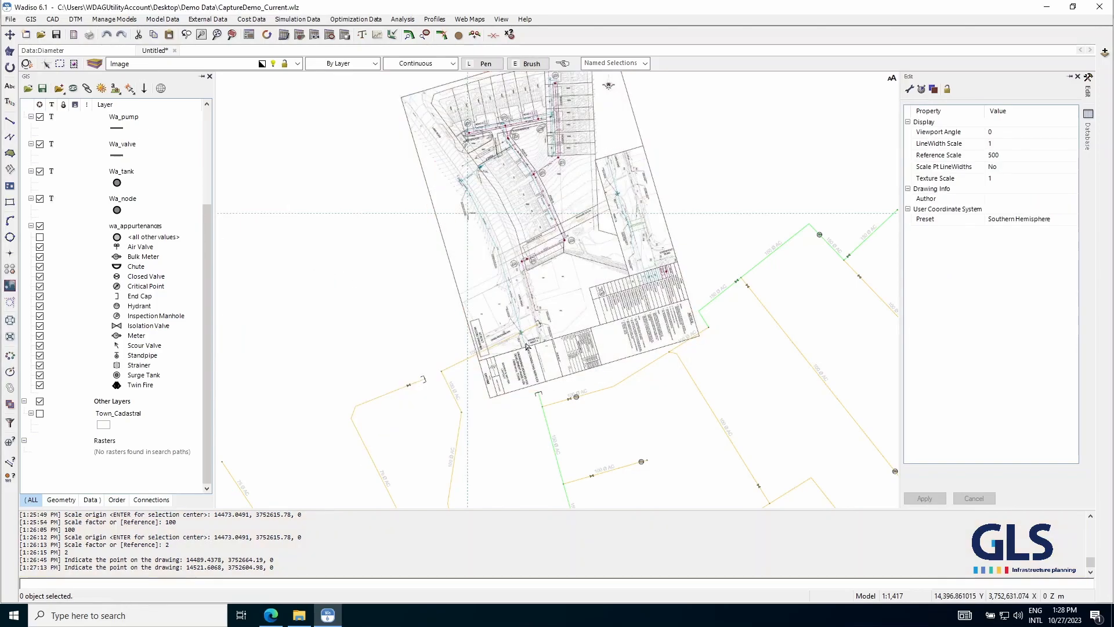
- Remove the dashed construction cross lines from the drawing and leave the construction line tool
scroll(532, 367, down, 2)
scroll(512, 344, up, 2)
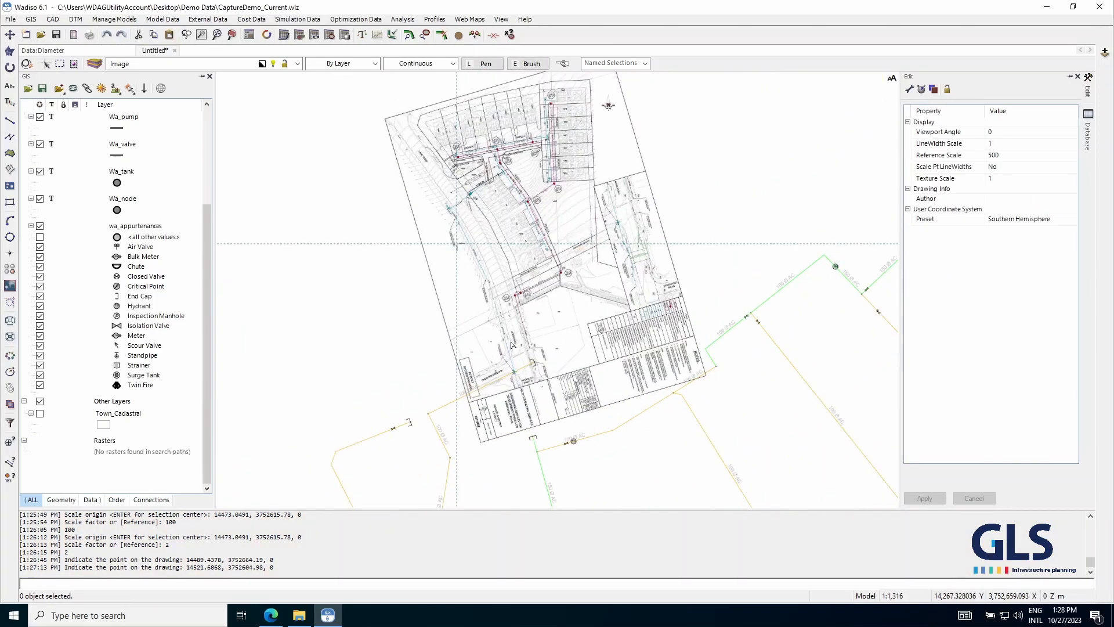
click(10, 302)
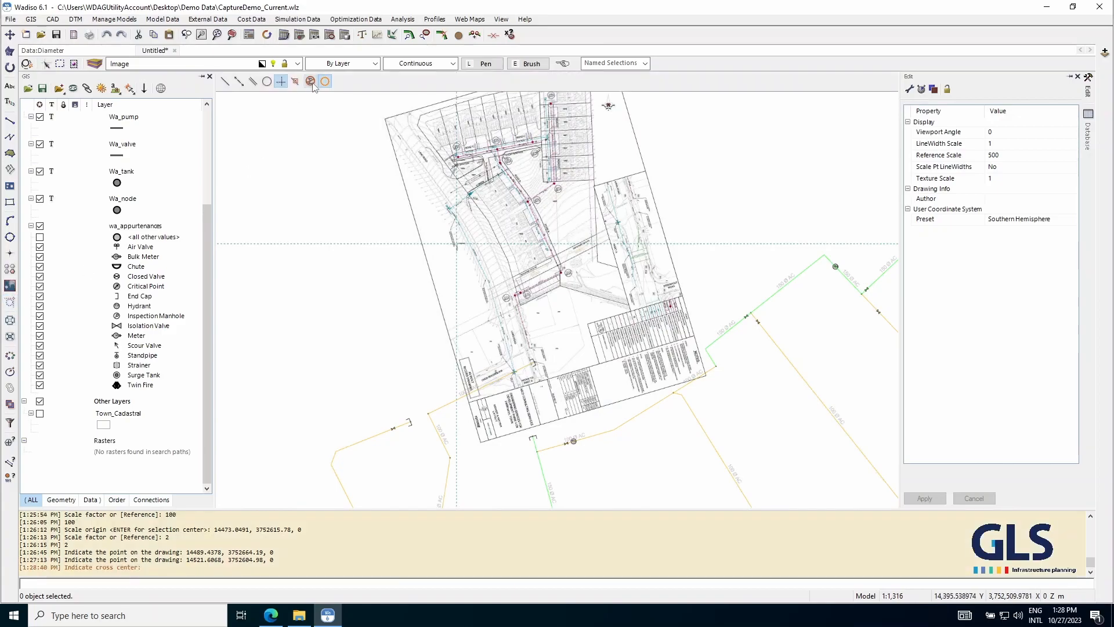
key(Return)
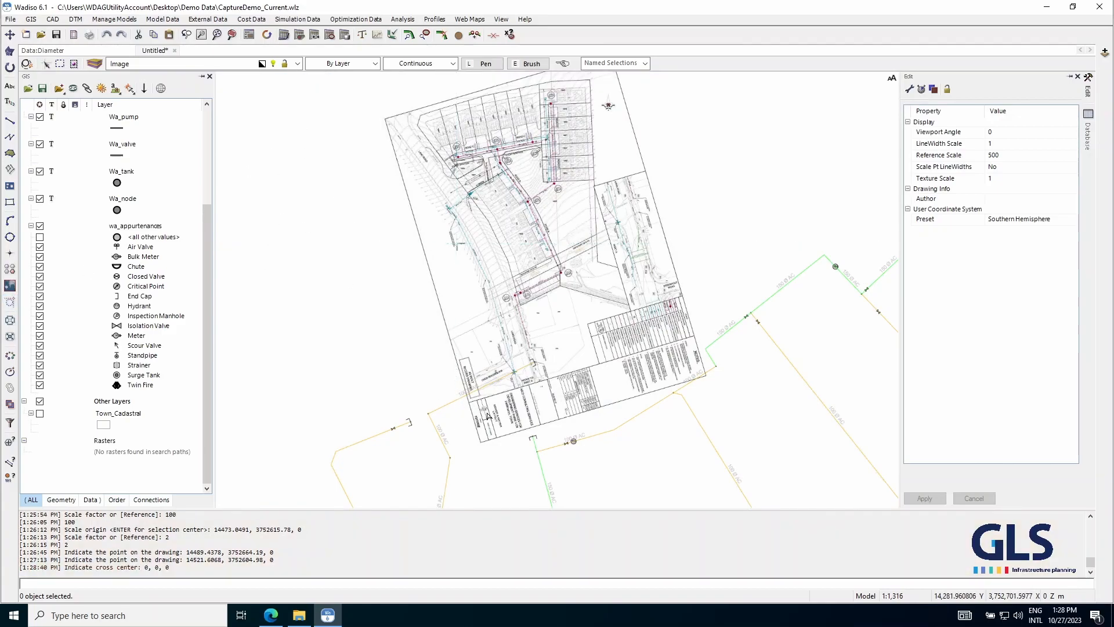
- Inspect where the as-built water pipes on Lang Road and in Inset A connect to the existing network and end caps
scroll(532, 435, up, 2)
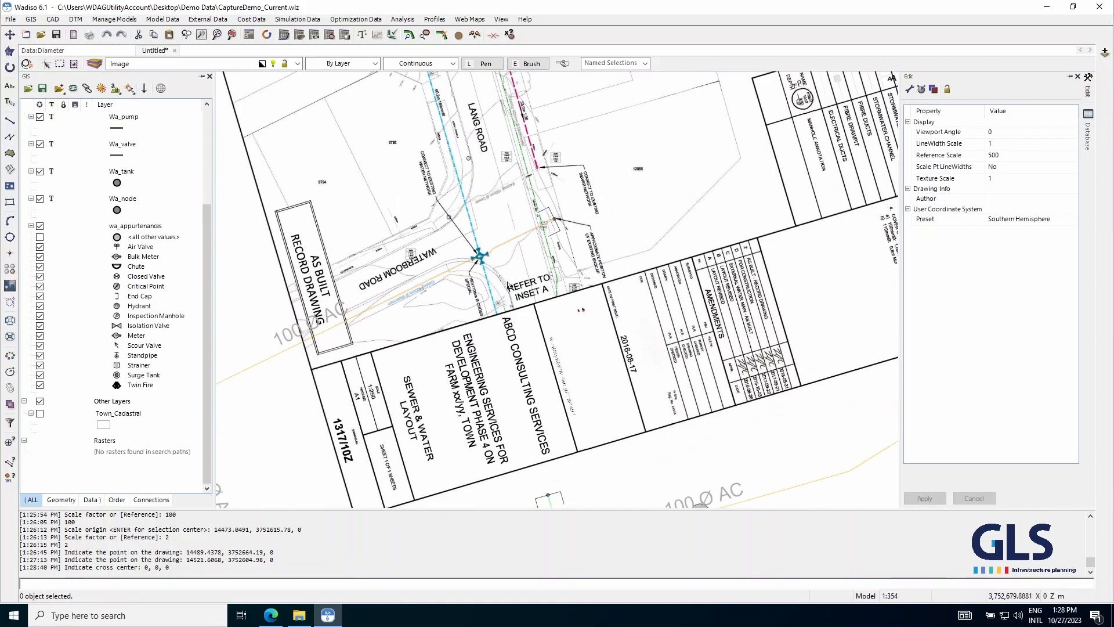
scroll(498, 316, up, 1)
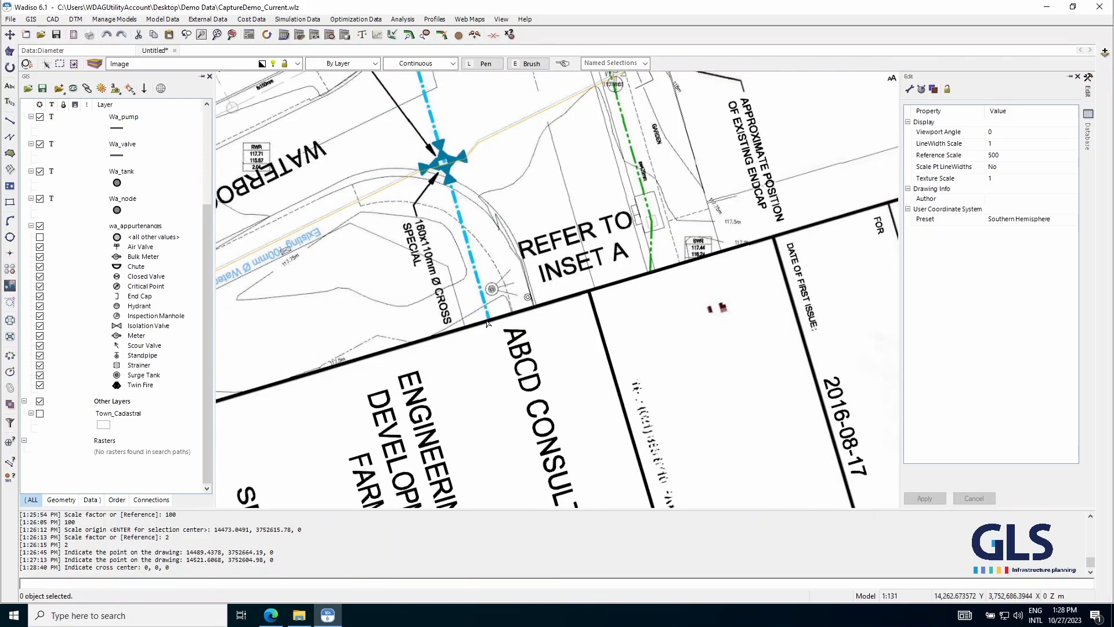
scroll(493, 319, down, 2)
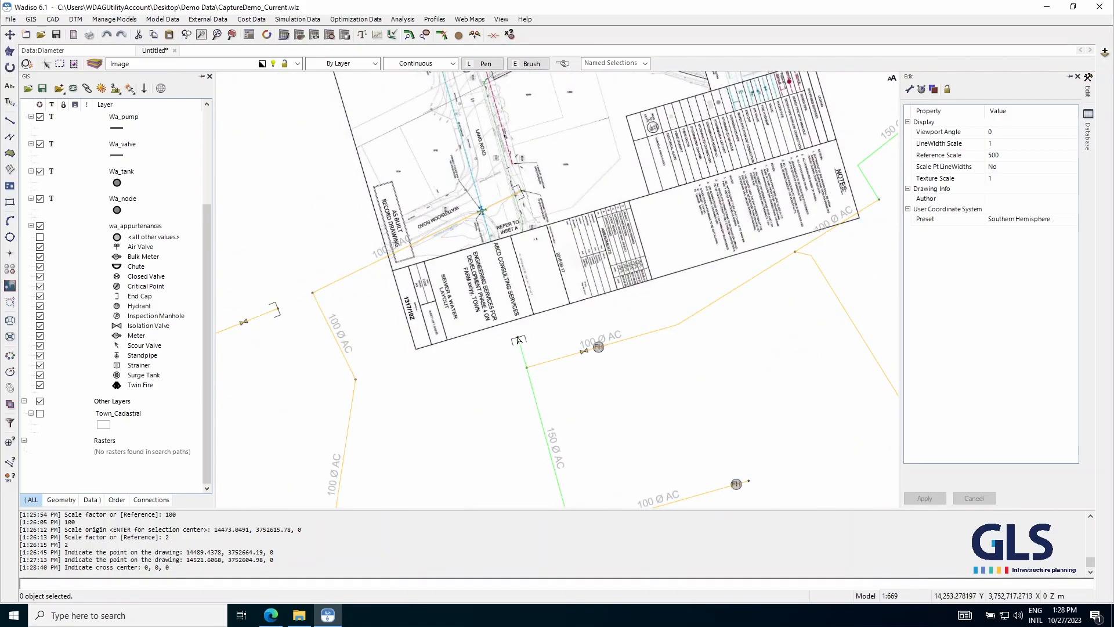
scroll(626, 324, down, 1)
scroll(561, 264, up, 1)
scroll(566, 232, up, 1)
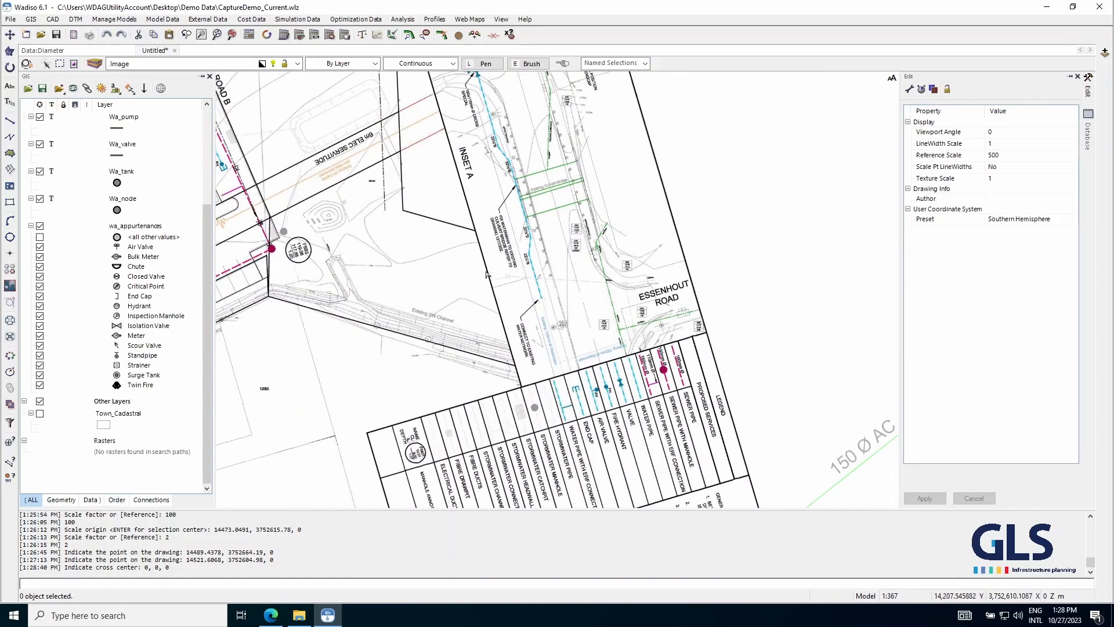
scroll(587, 232, down, 3)
scroll(524, 296, up, 1)
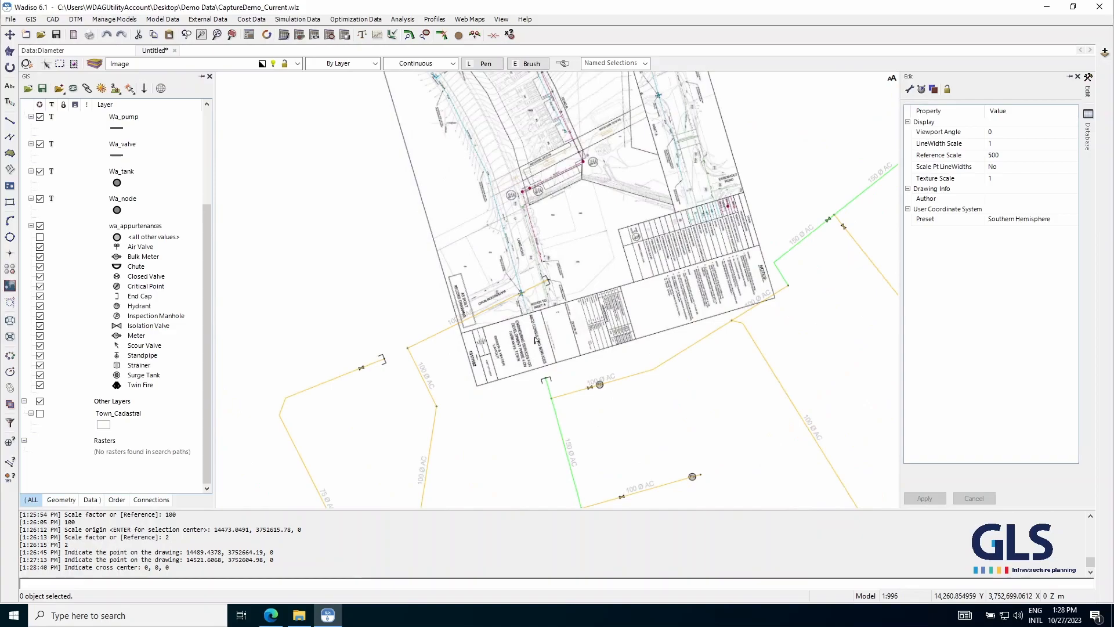
scroll(550, 380, up, 2)
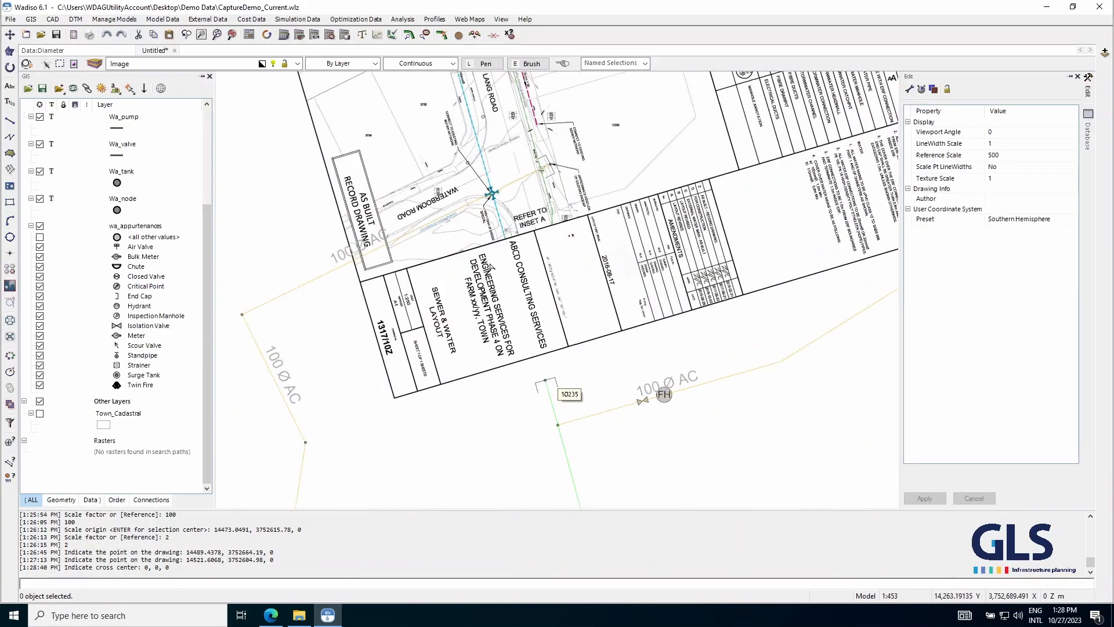
scroll(511, 242, down, 2)
drag(470, 378, 446, 434)
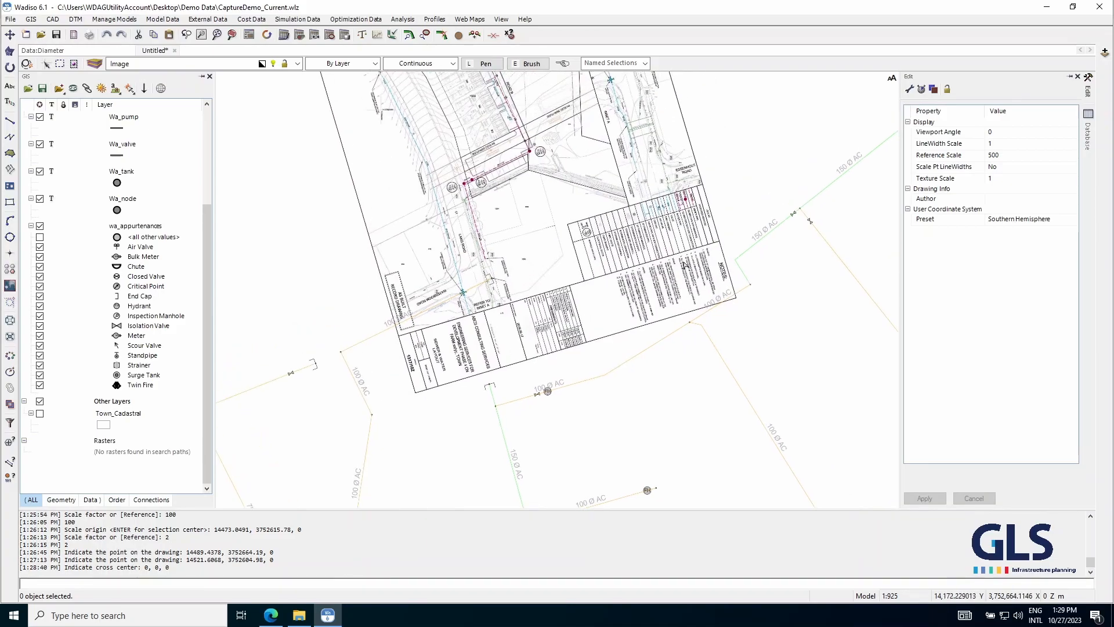
- Read the drawing's water notes for the pipe material and class, and the Lang Road water main's diameter label
scroll(693, 297, up, 5)
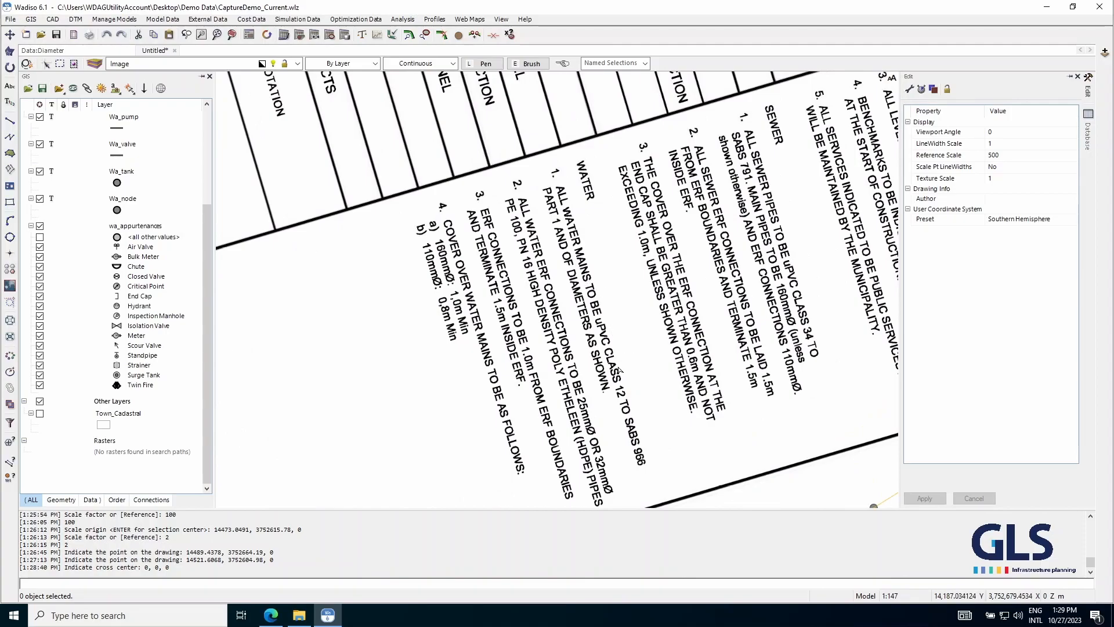
scroll(497, 383, down, 6)
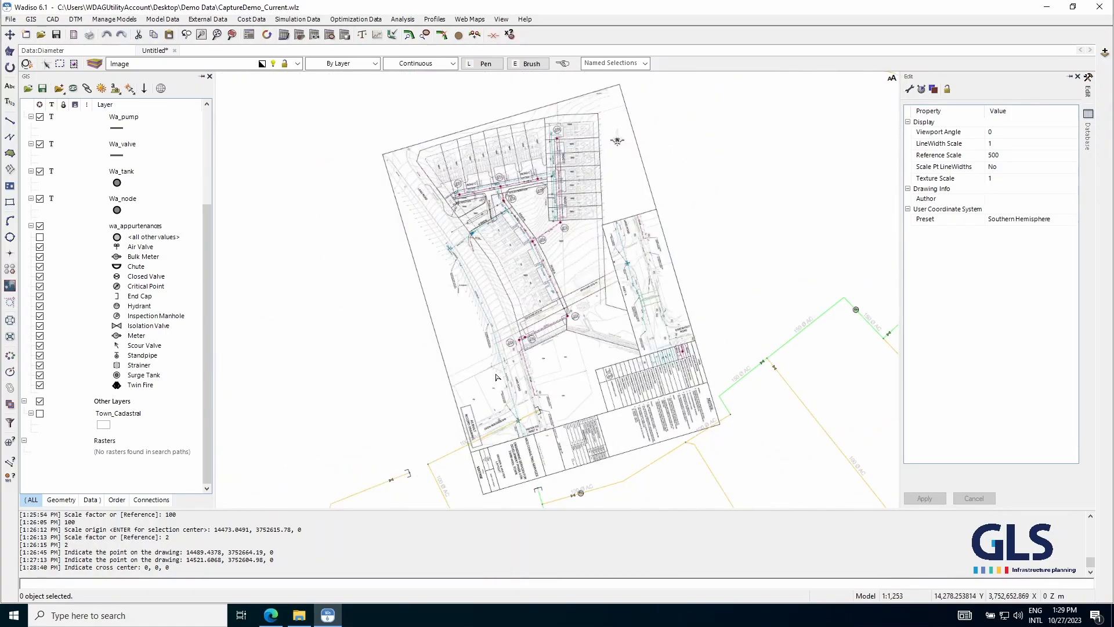
scroll(498, 379, up, 8)
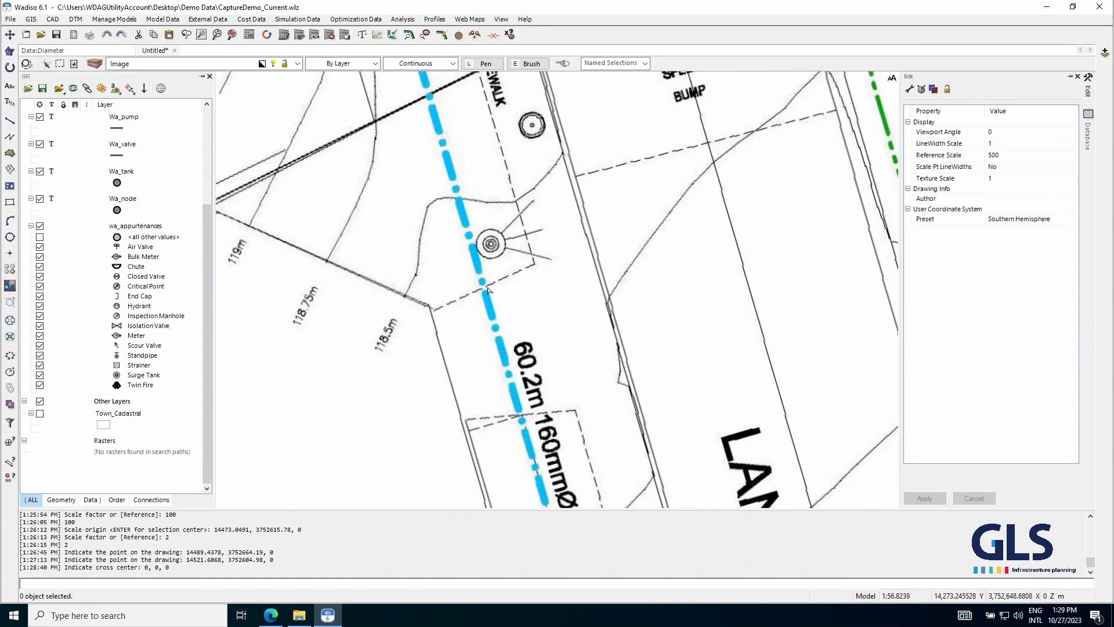
scroll(489, 293, down, 2)
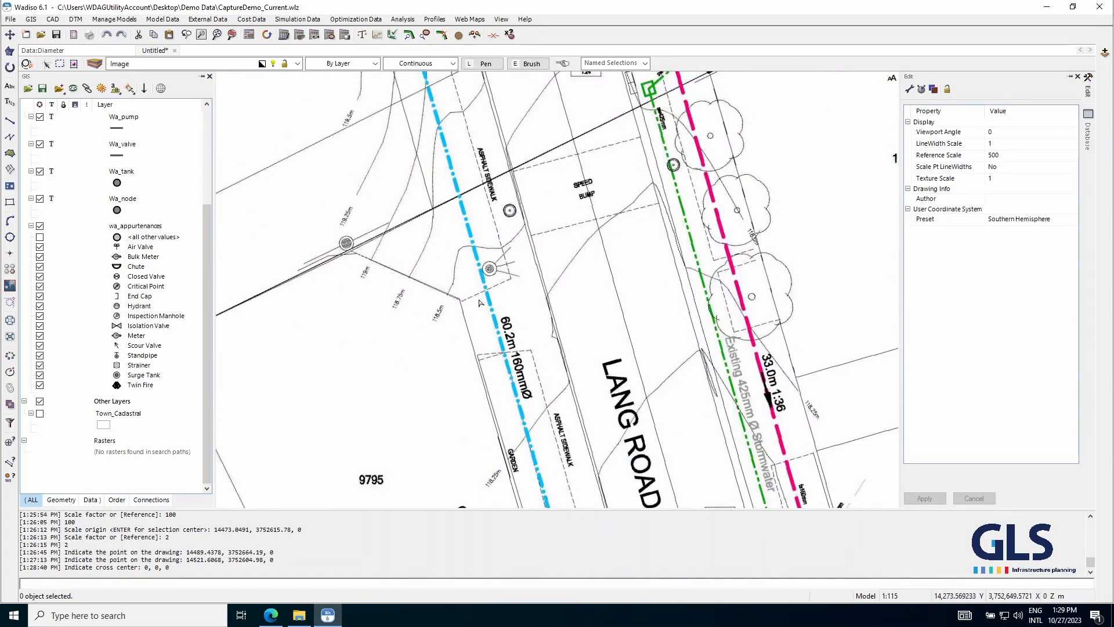
scroll(467, 309, down, 6)
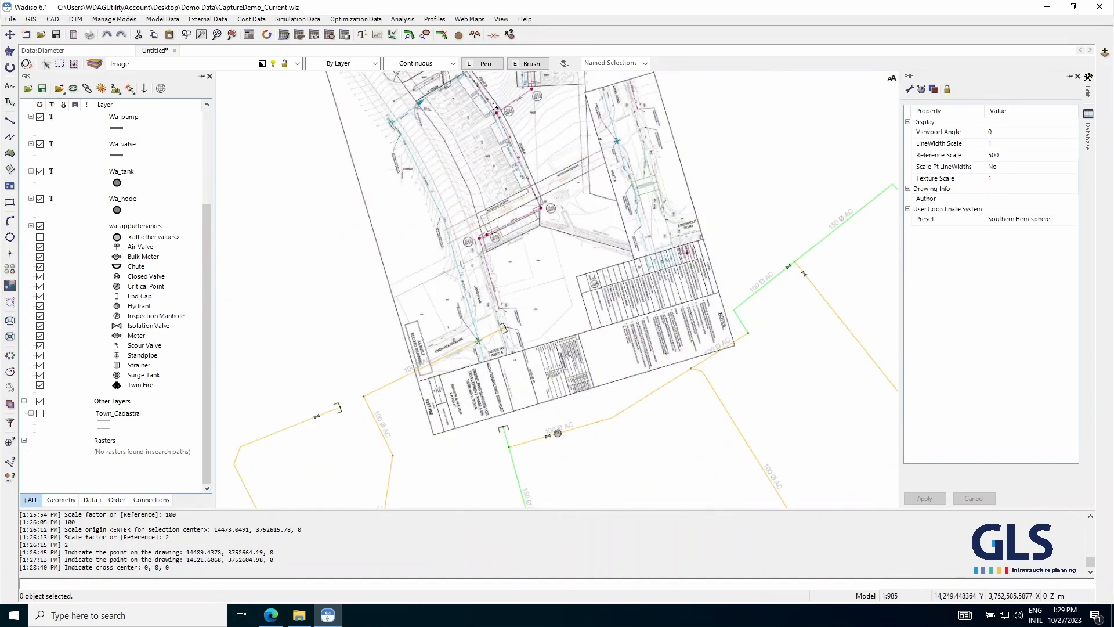
- Start drawing a network pipe and set its Pressure_Pipe catalogue material to uPVC-12
click(442, 35)
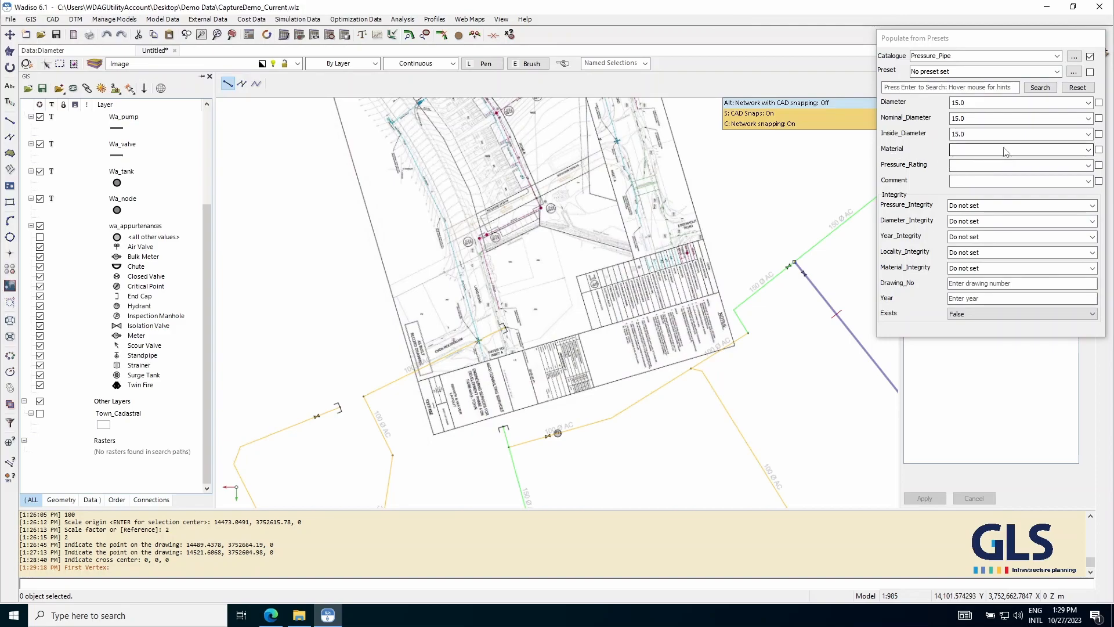
drag(1052, 39, 1031, 44)
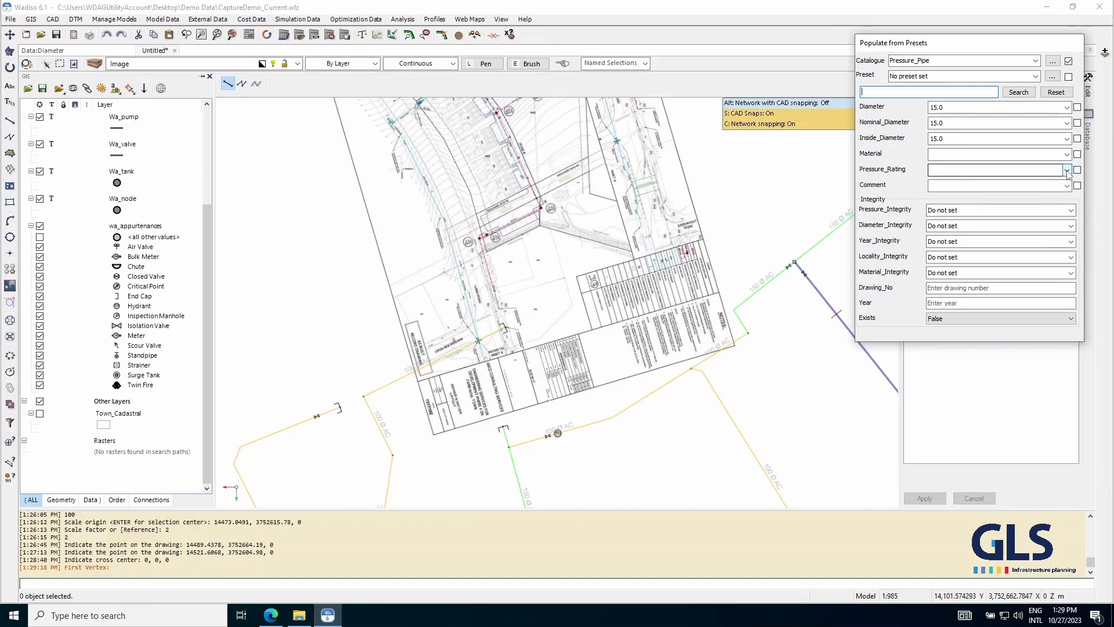
click(1067, 154)
key(u)
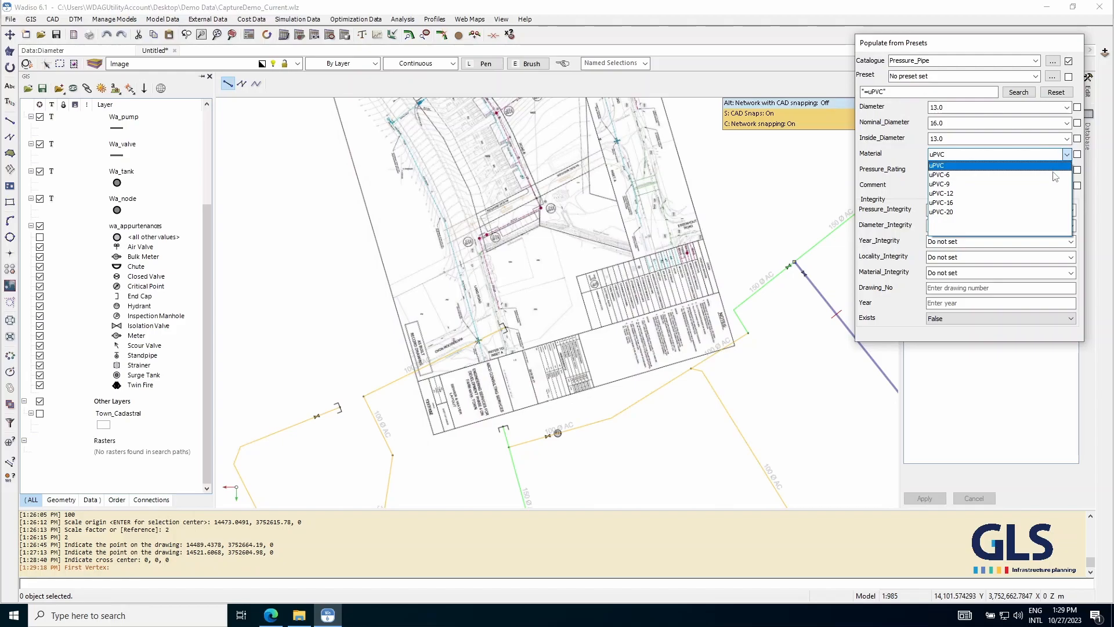
click(987, 194)
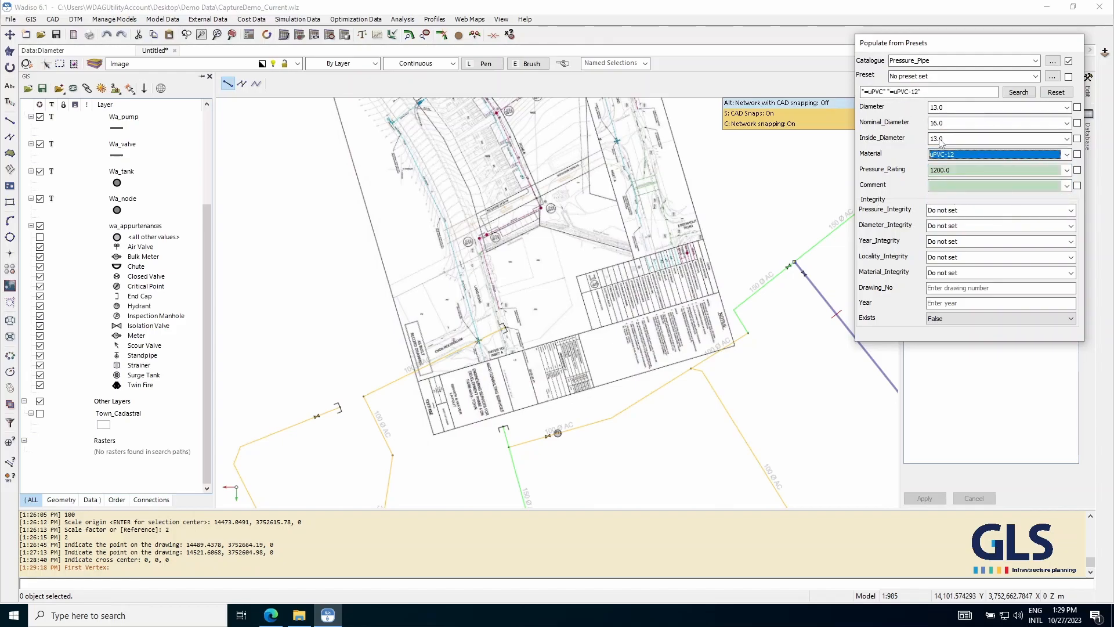
- Set the new pipe's nominal diameter to 160.0 from the catalogue
click(1066, 124)
text(160)
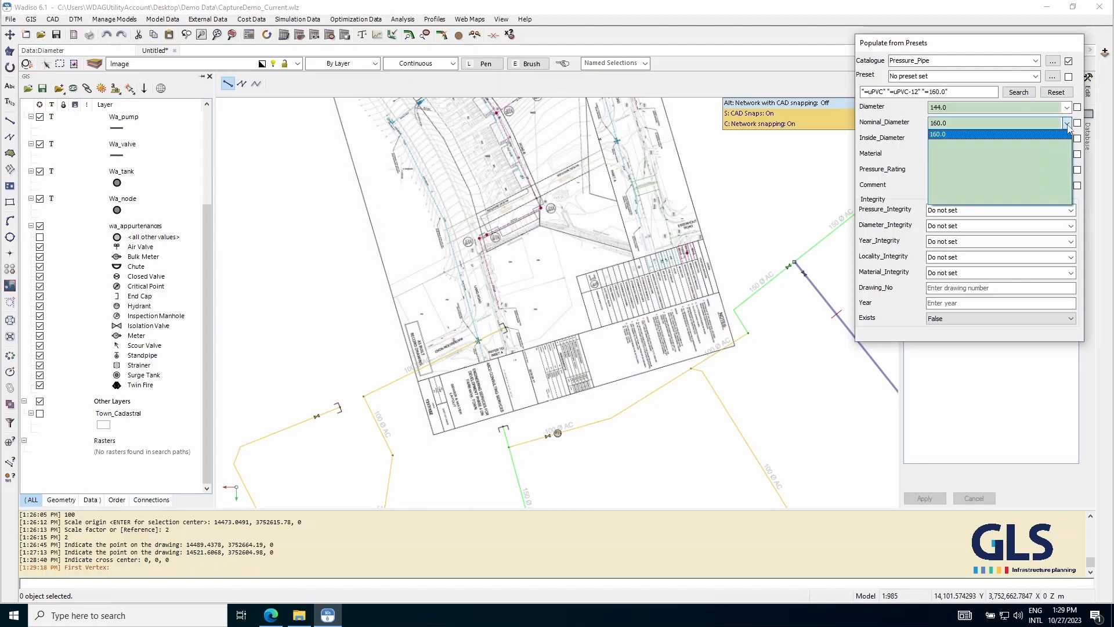
click(946, 134)
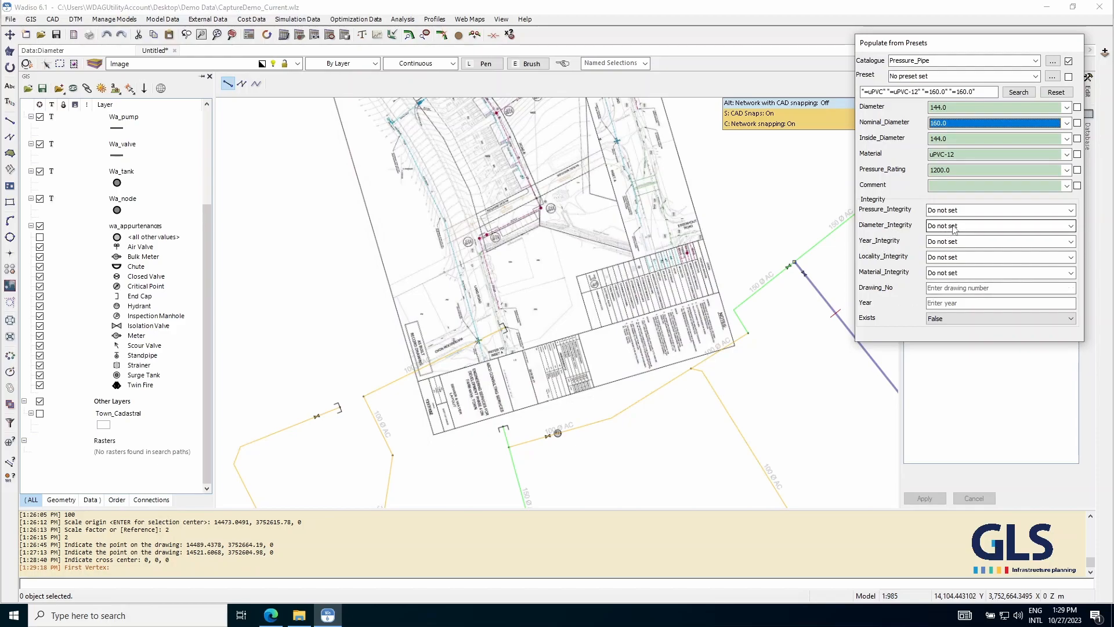
- Set the new pipe's diameter, locality, year and material integrity values to AB
click(1071, 226)
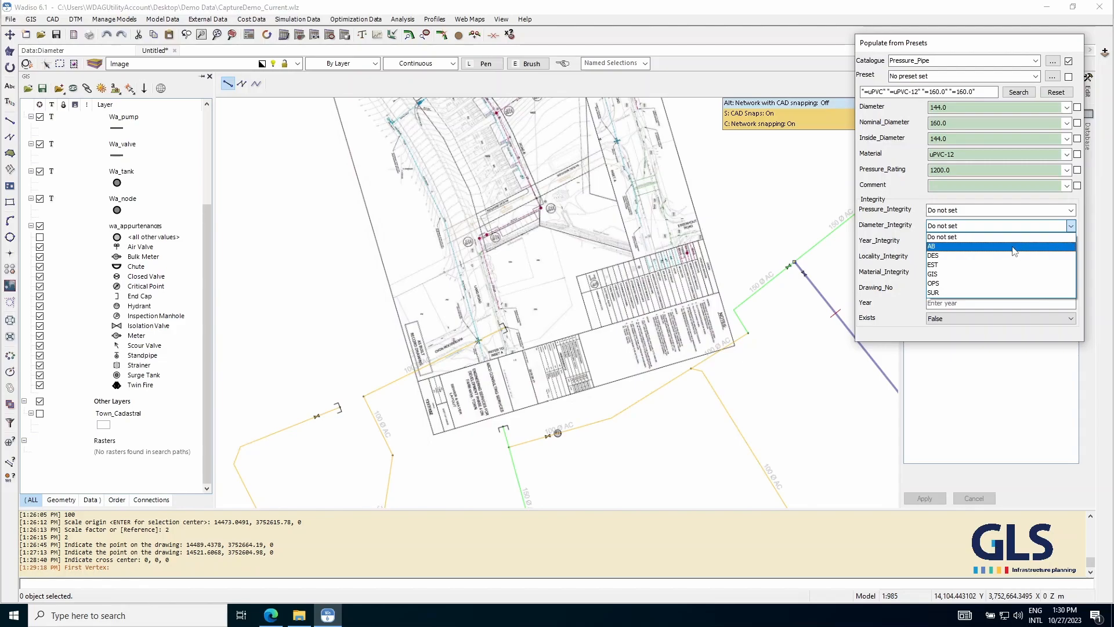
click(941, 248)
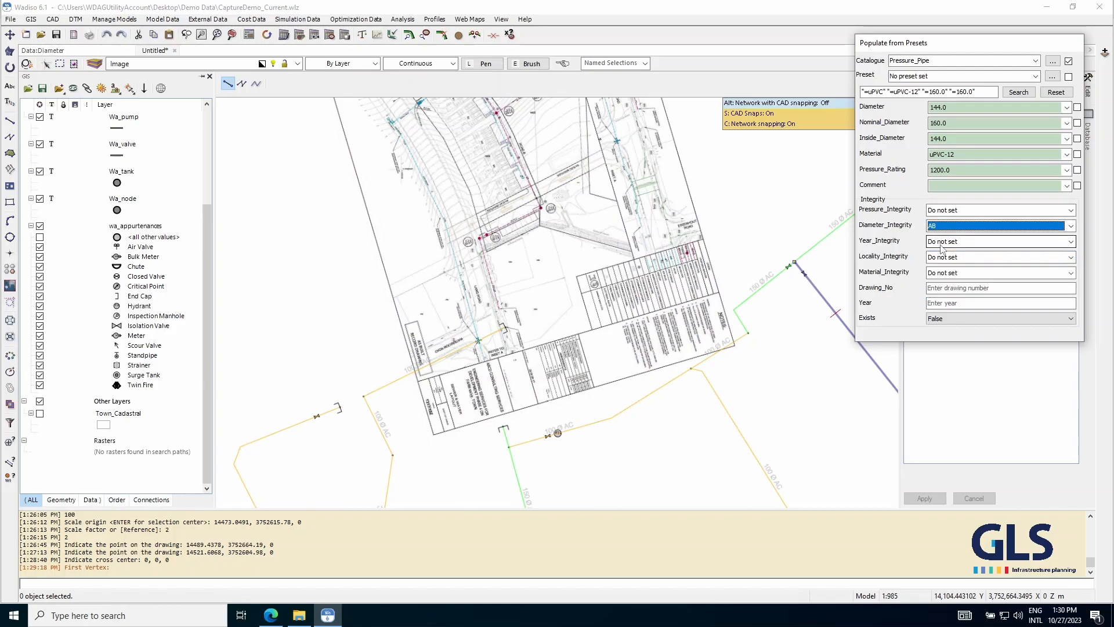
click(1070, 258)
click(944, 284)
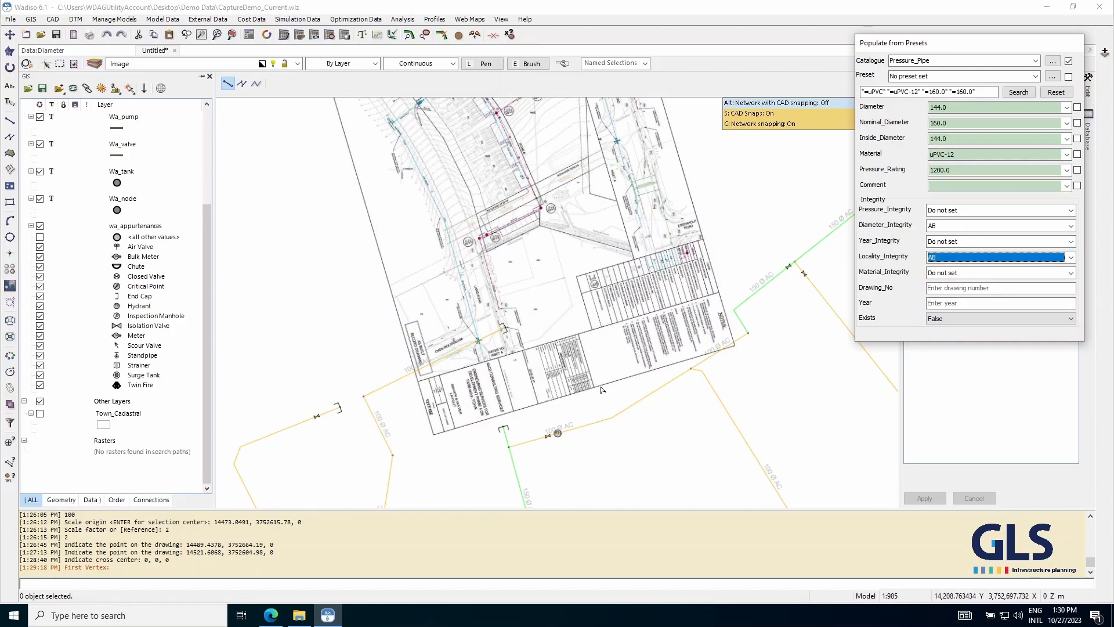
click(1070, 241)
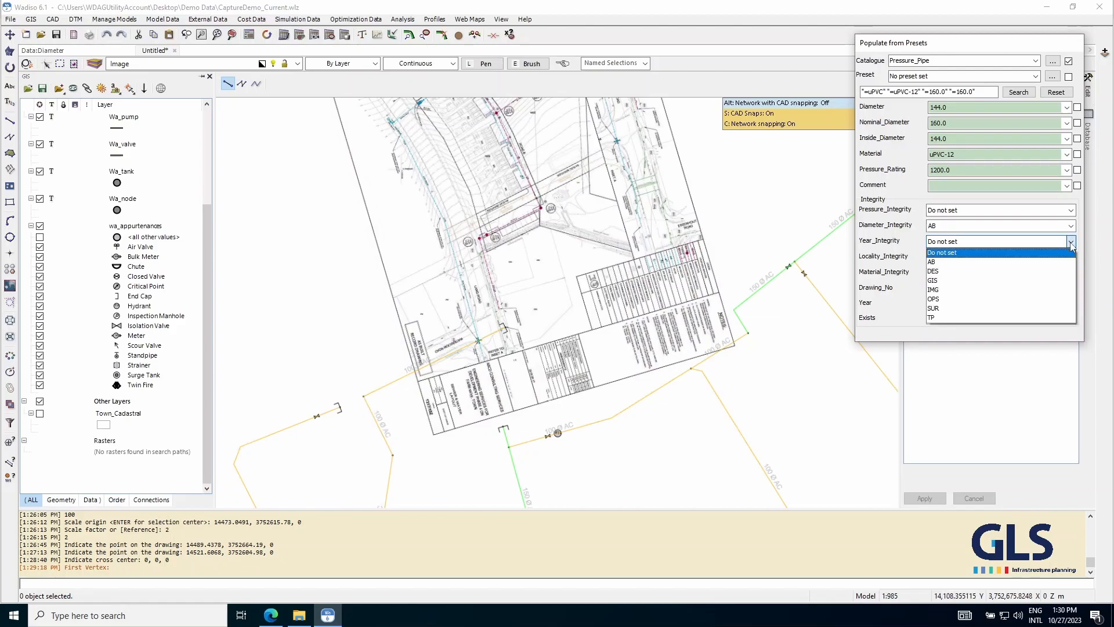
click(950, 269)
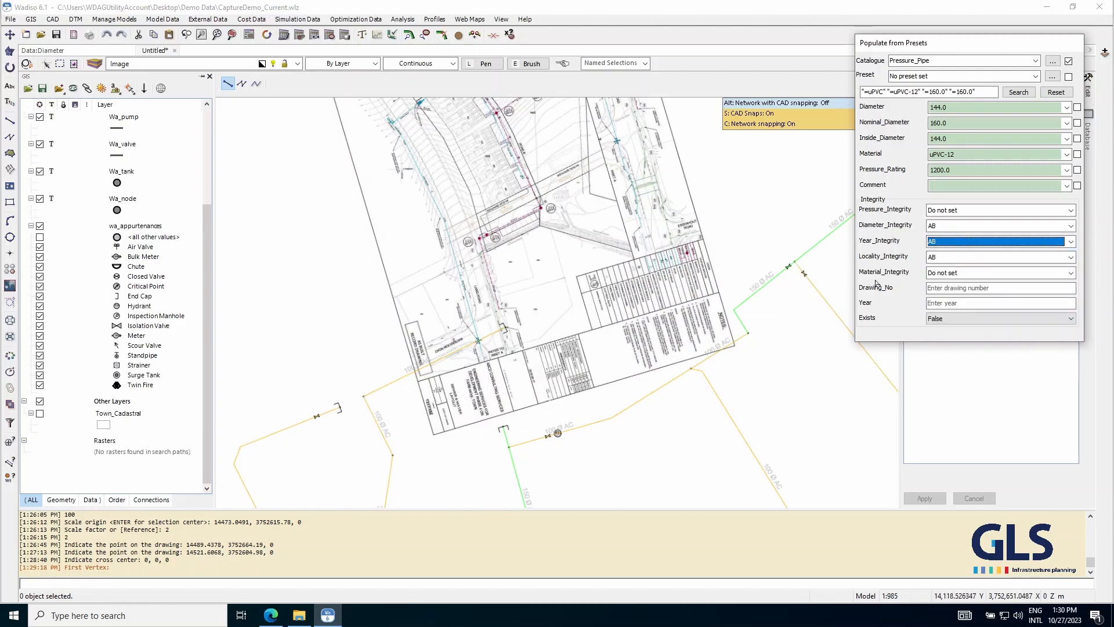
click(1069, 274)
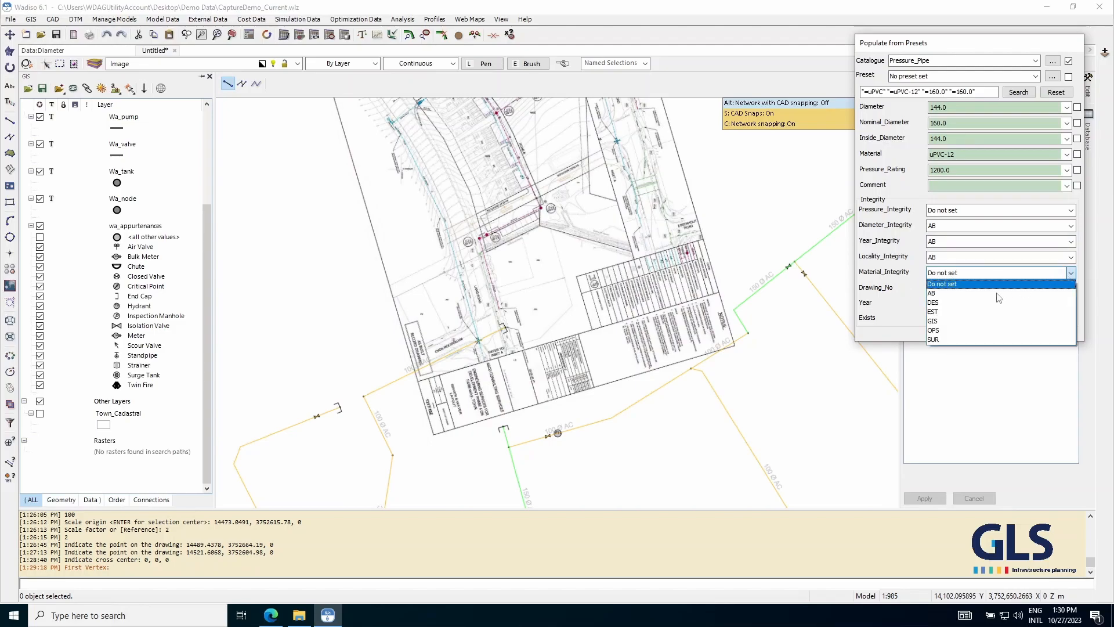
click(957, 295)
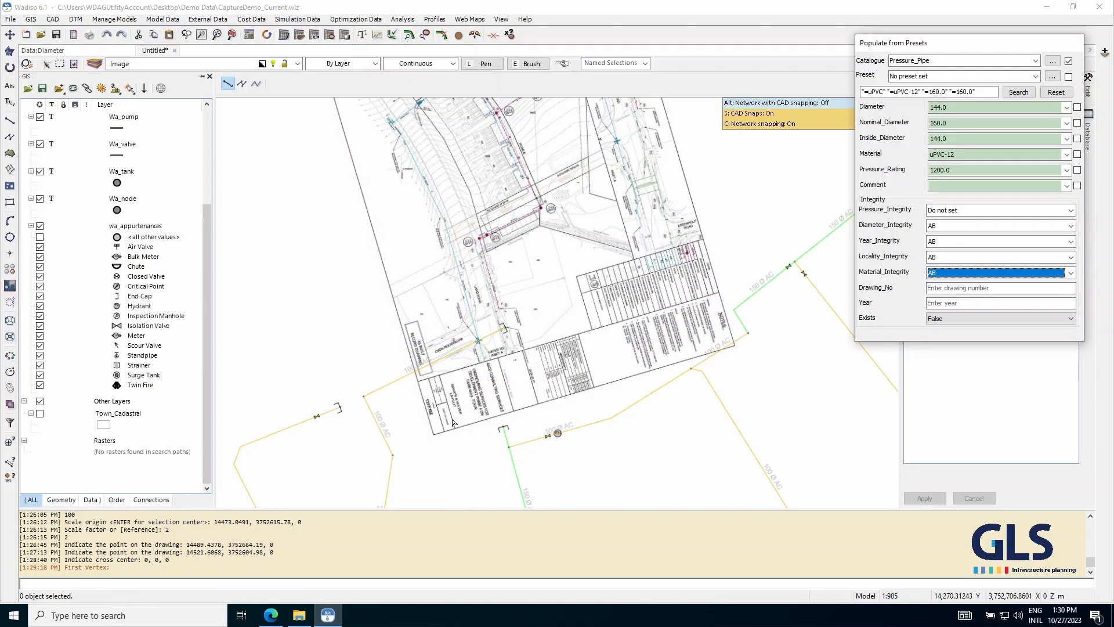
- Complete the pipe attributes from the title block with drawing number 1317/10Z, year 2018 and Exists set to True
scroll(432, 427, up, 6)
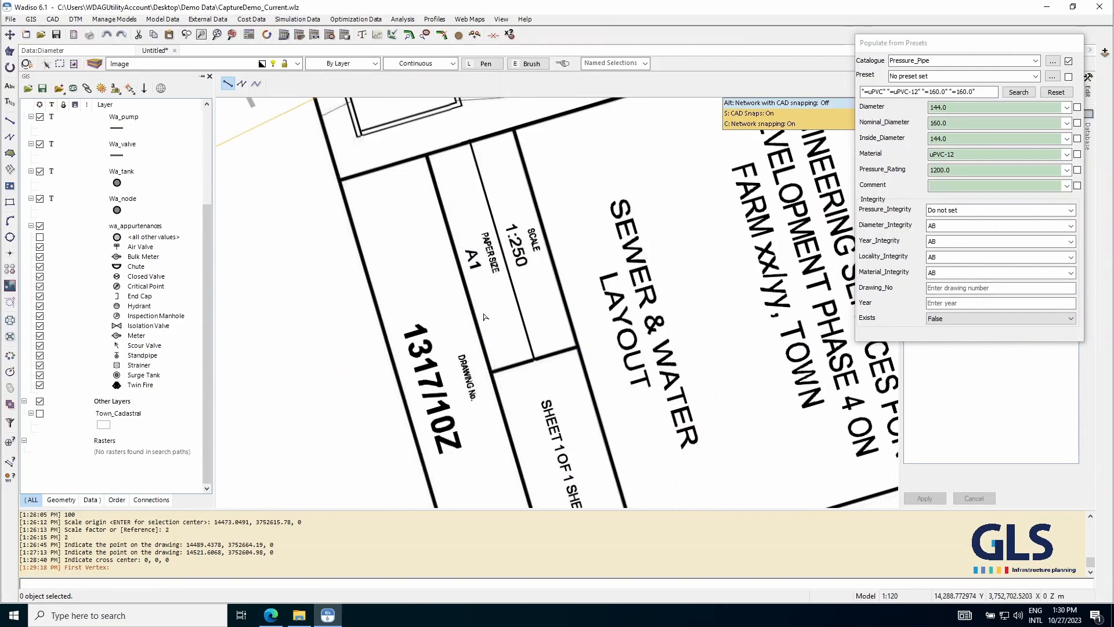
click(986, 288)
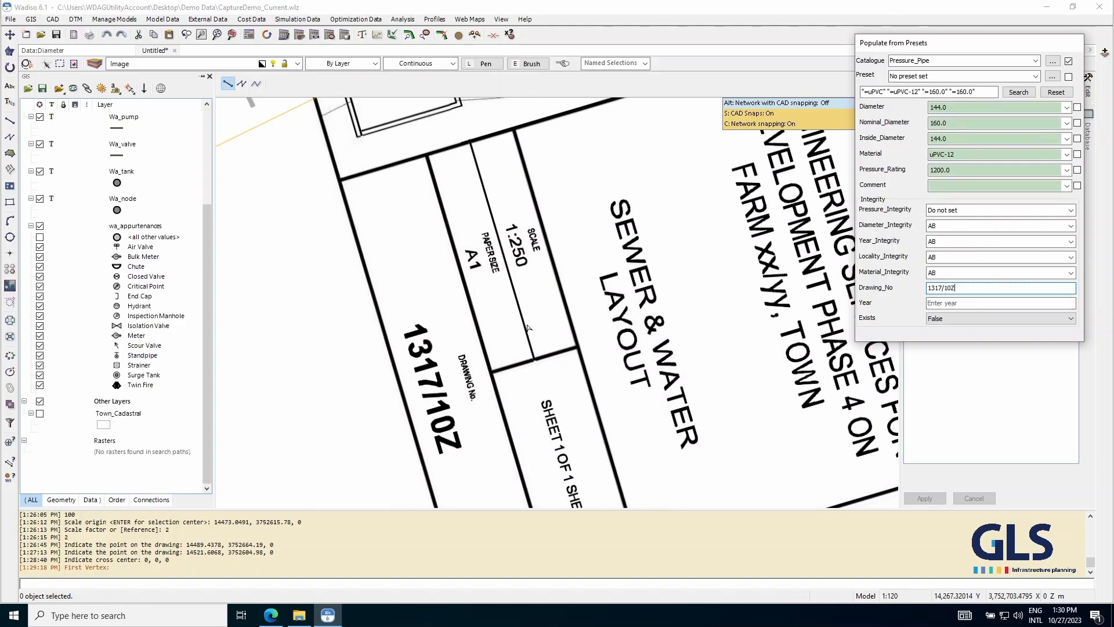
scroll(534, 235, down, 5)
scroll(534, 234, up, 5)
scroll(645, 421, down, 2)
scroll(645, 422, up, 2)
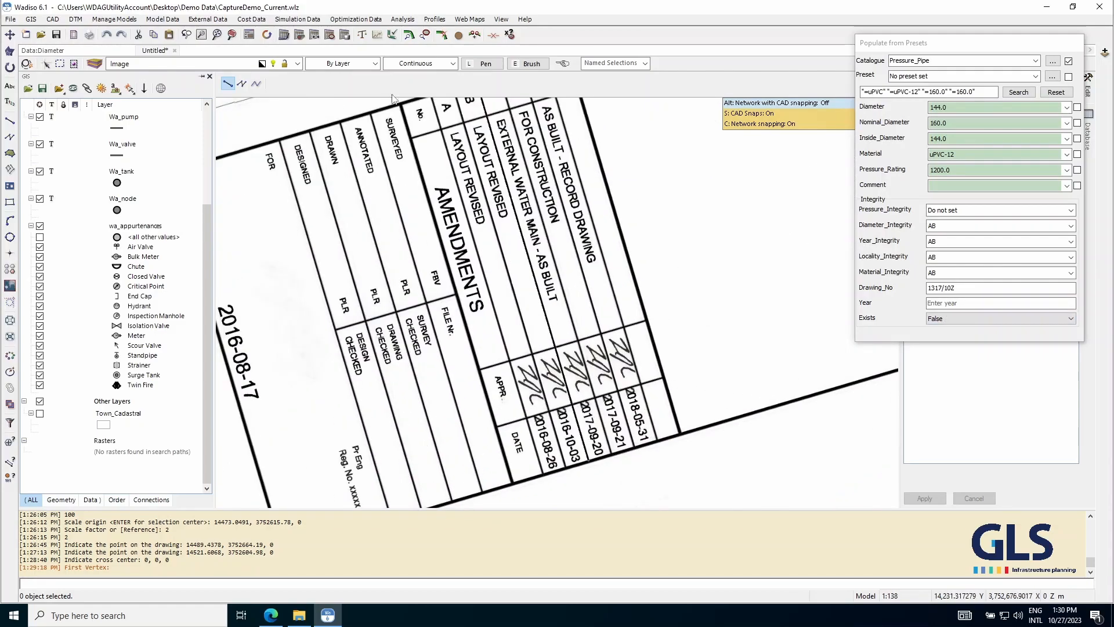
click(1000, 304)
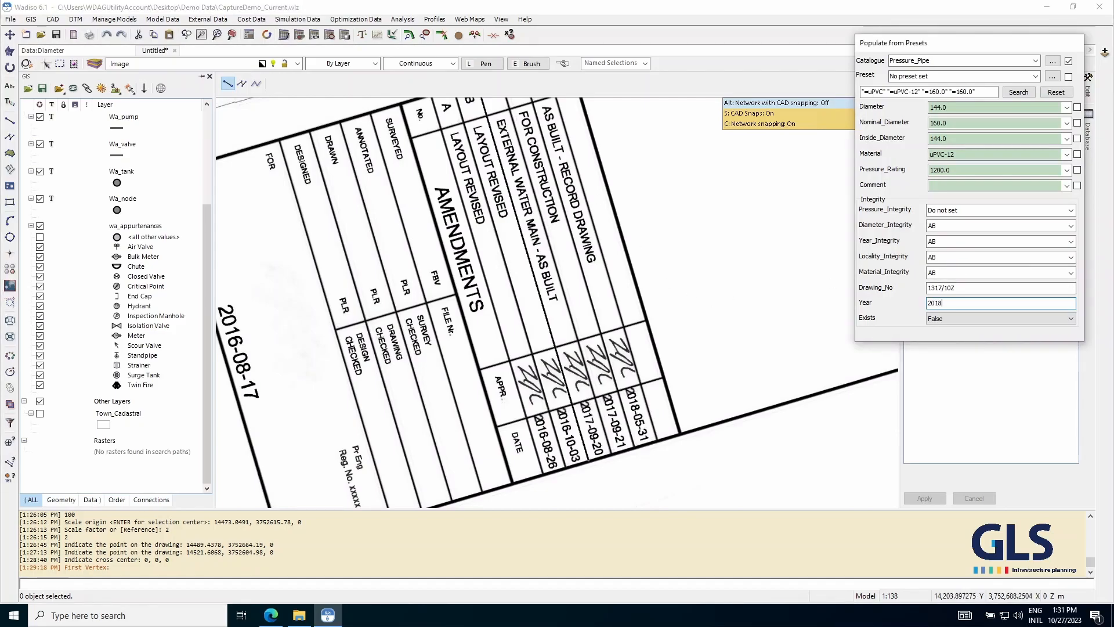
click(957, 321)
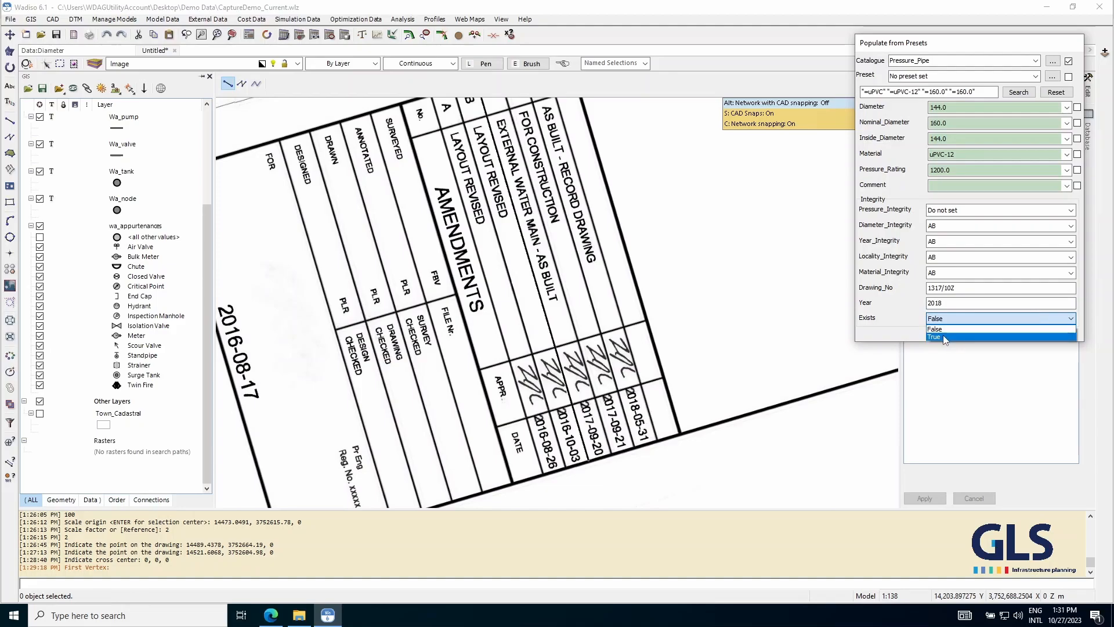
click(942, 337)
- Switch pipe drawing to the polyline mode without automatic nodes and start the pipe at the existing end cap node just below the title block
scroll(623, 360, down, 10)
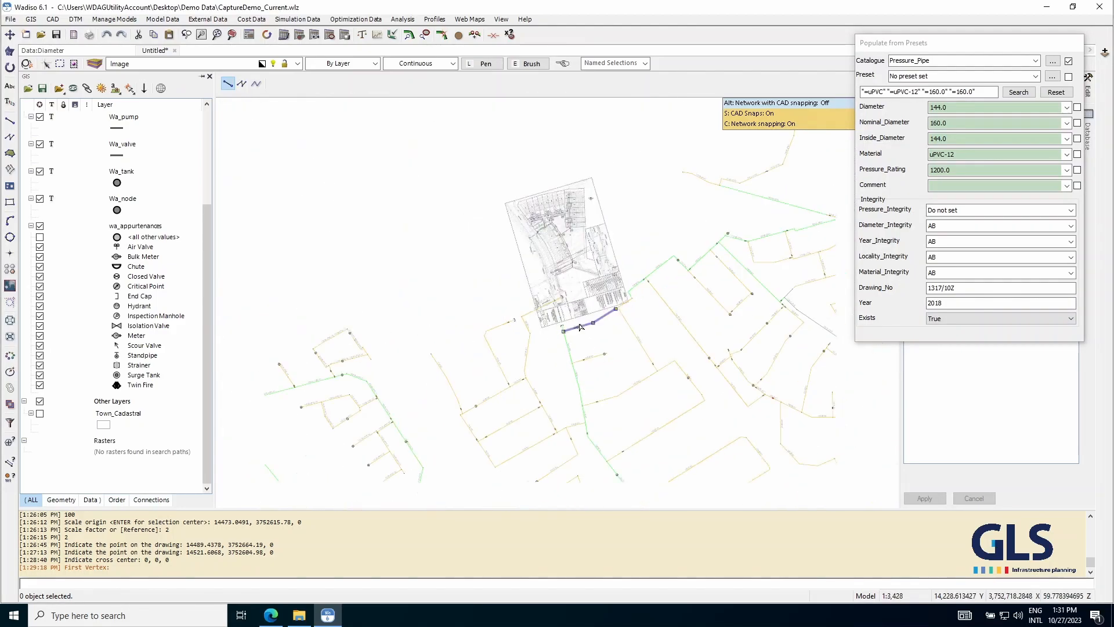
scroll(573, 299, up, 3)
scroll(542, 343, up, 3)
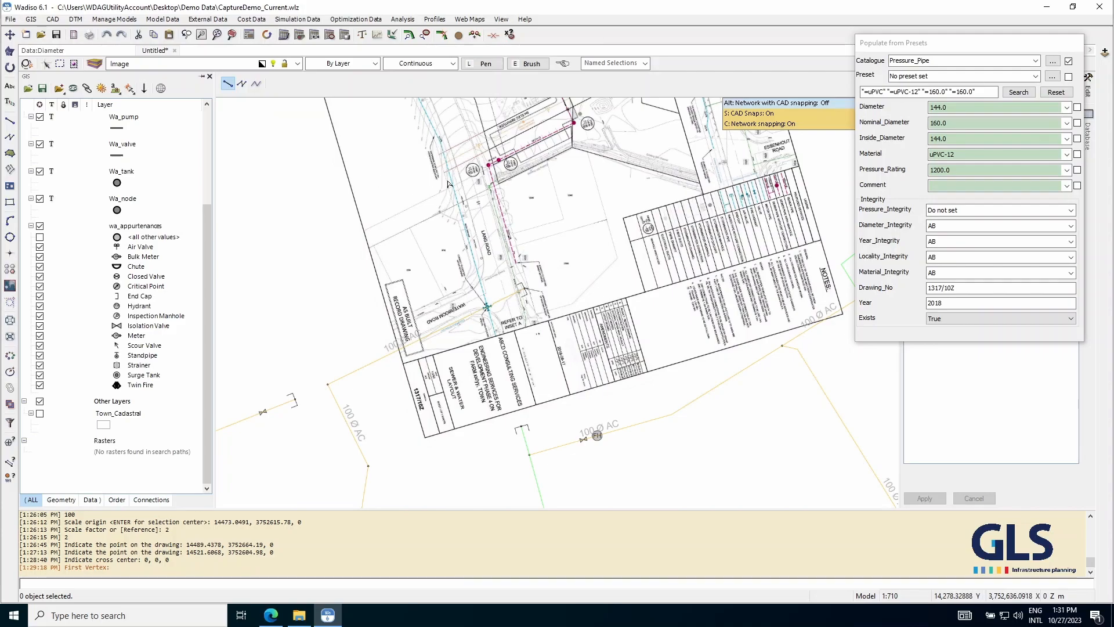
click(256, 85)
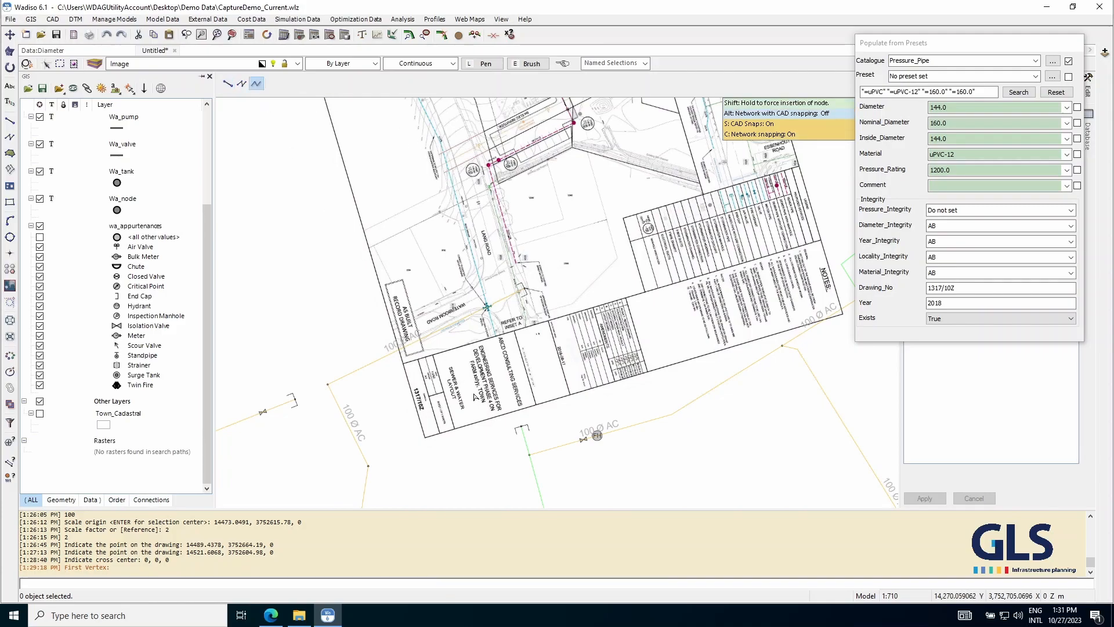
scroll(515, 437, up, 2)
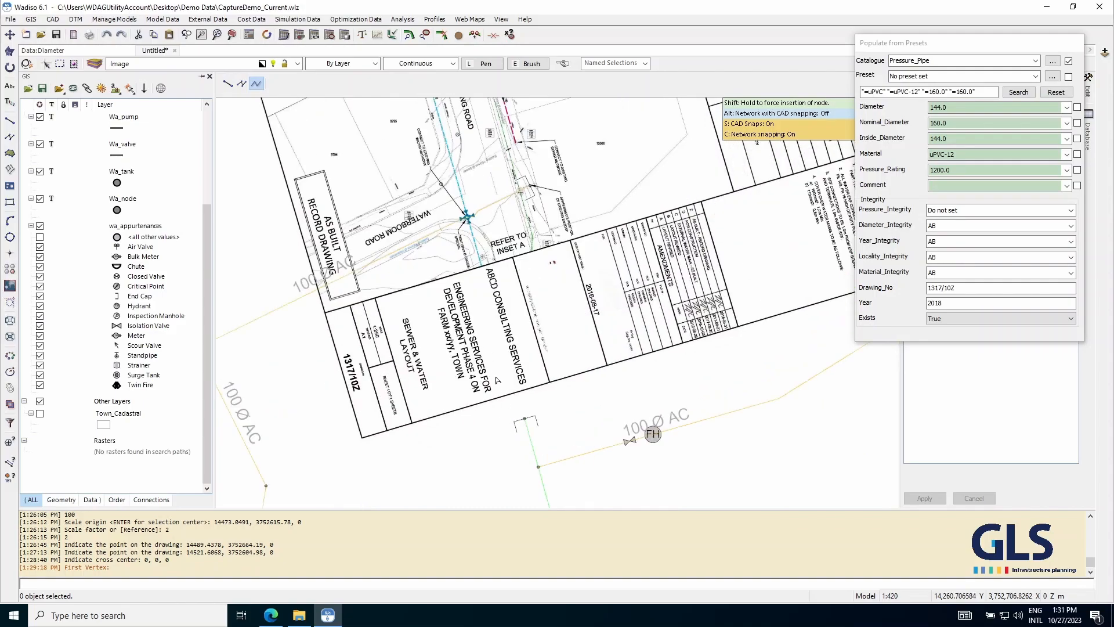
click(525, 420)
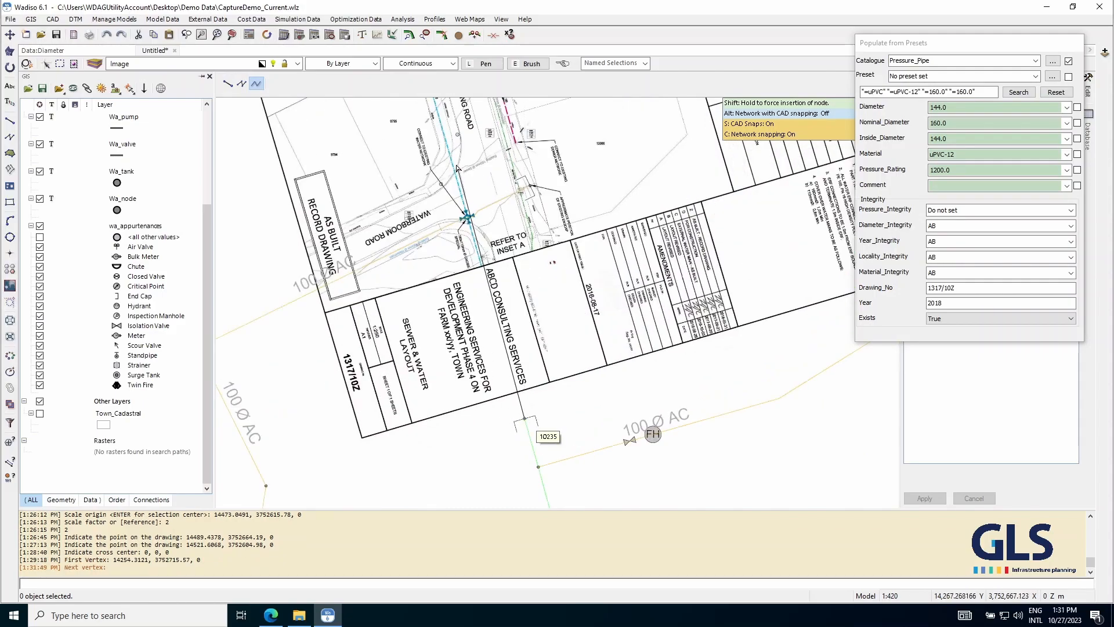
- Add a vertex just before the 160x110 mm cross and end the pipe with a node on the existing 100 mm pipe at the cross
scroll(466, 219, up, 9)
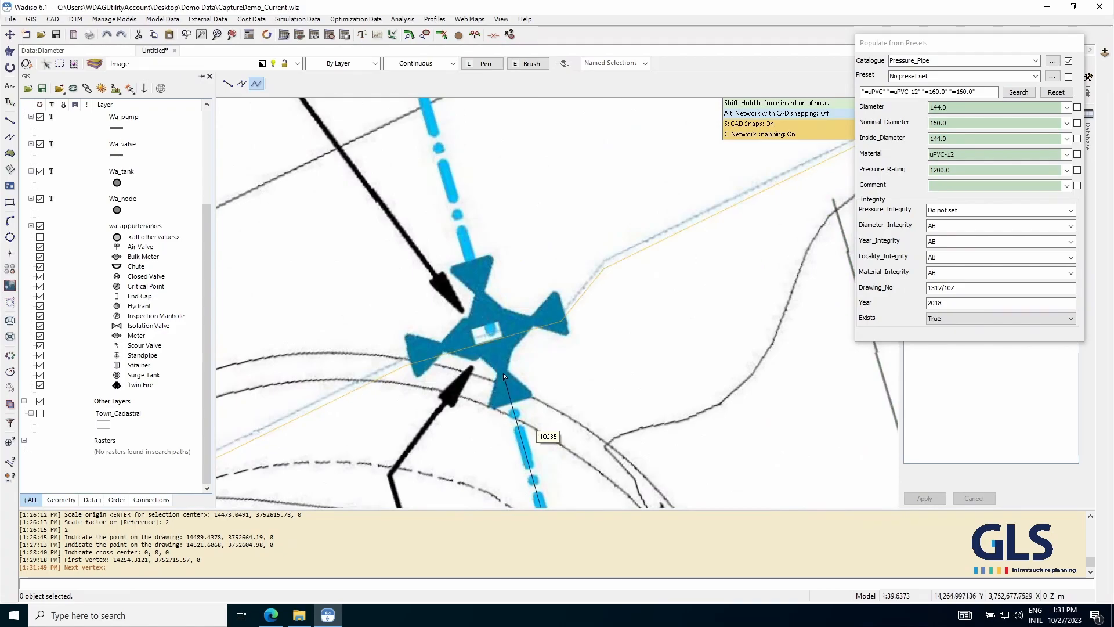
scroll(504, 375, down, 4)
scroll(507, 390, down, 3)
scroll(460, 295, up, 4)
scroll(460, 294, up, 1)
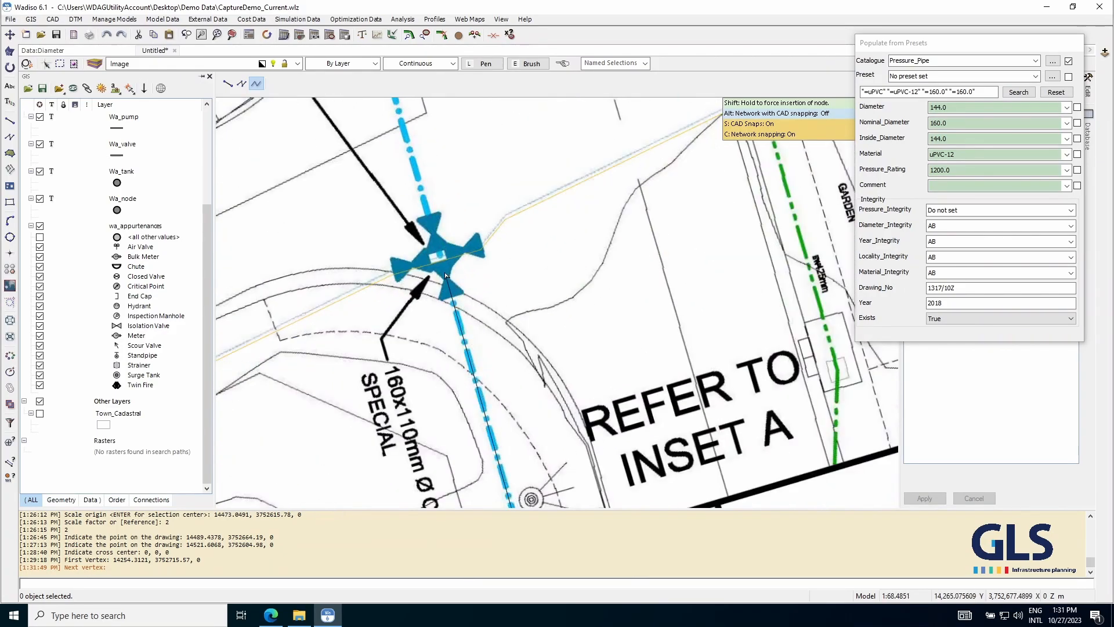
click(458, 323)
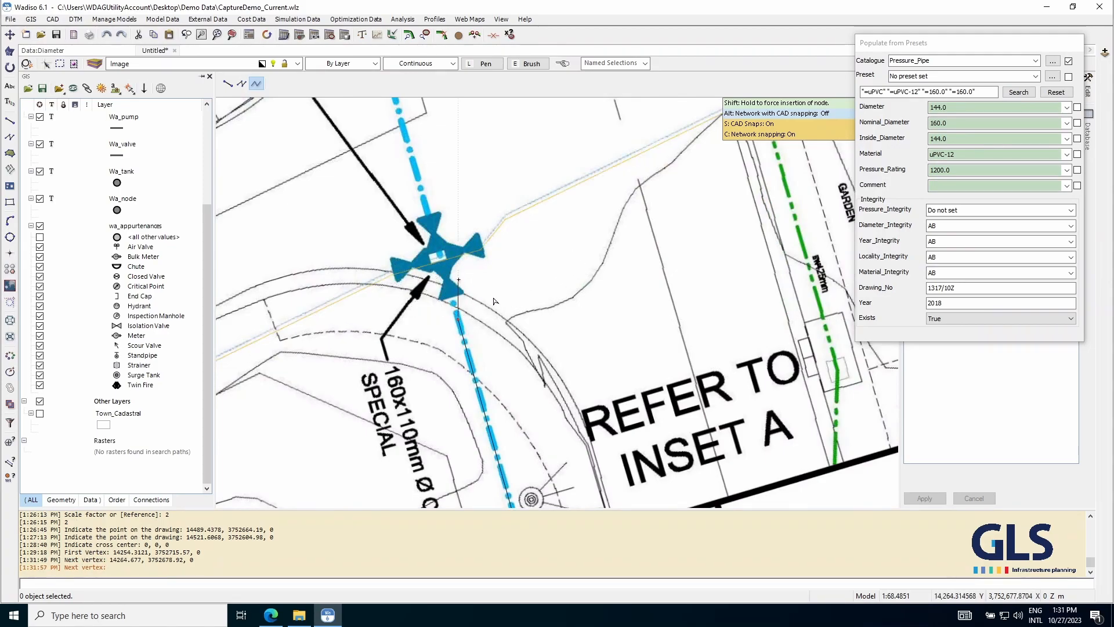
click(242, 84)
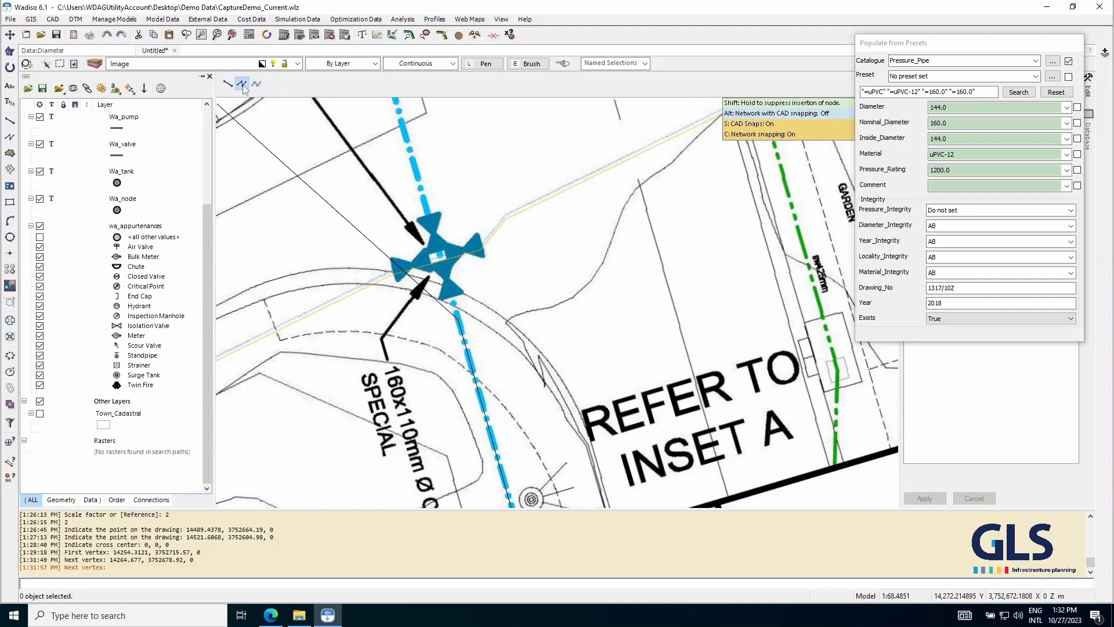
double_click(440, 260)
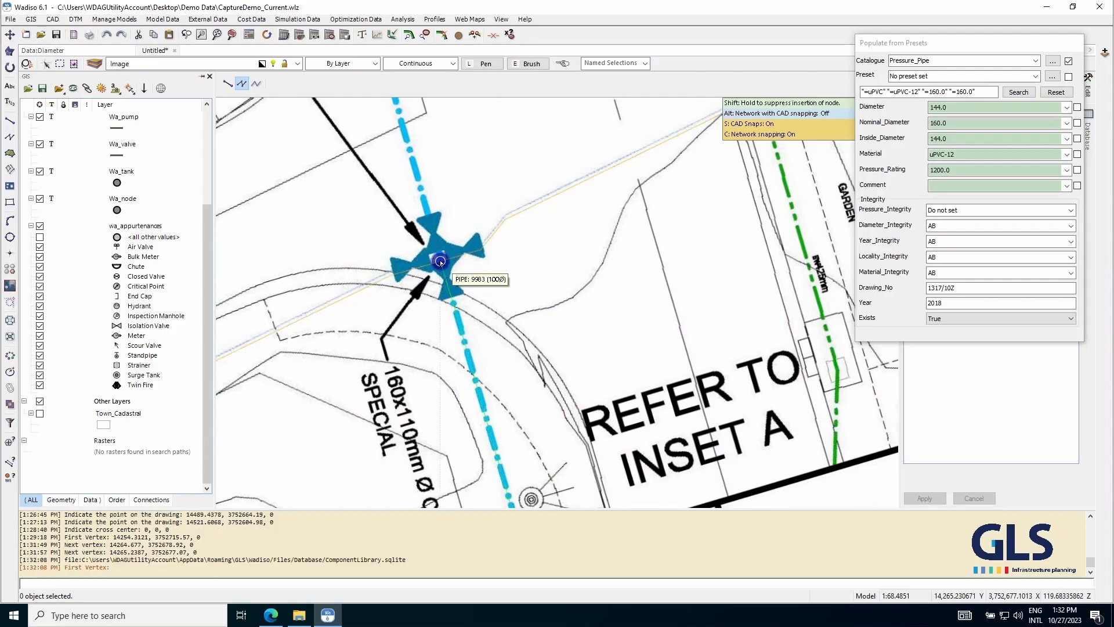
- Draw a pipe from the cross node along the Lang Road water main to a node at the first 11¼° bend
scroll(438, 299, down, 2)
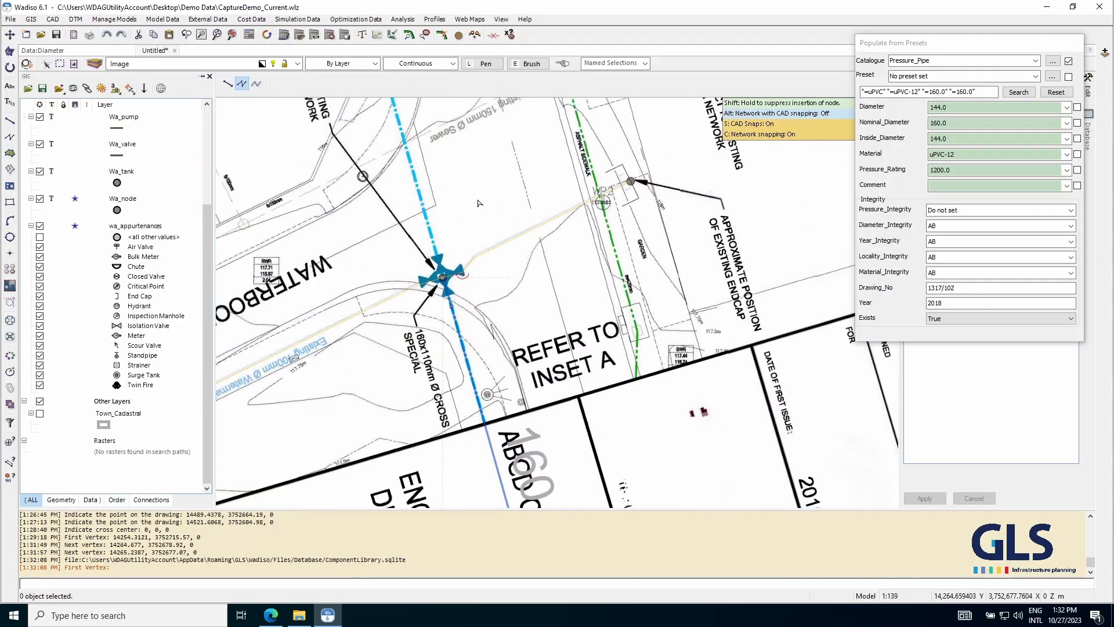
scroll(441, 264, up, 3)
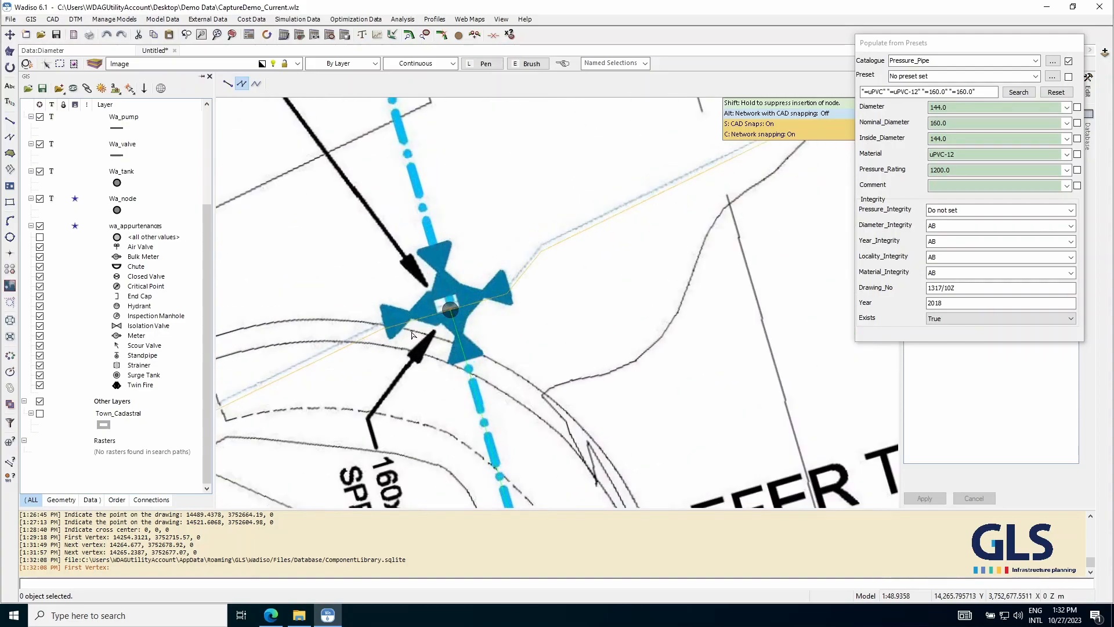
click(450, 310)
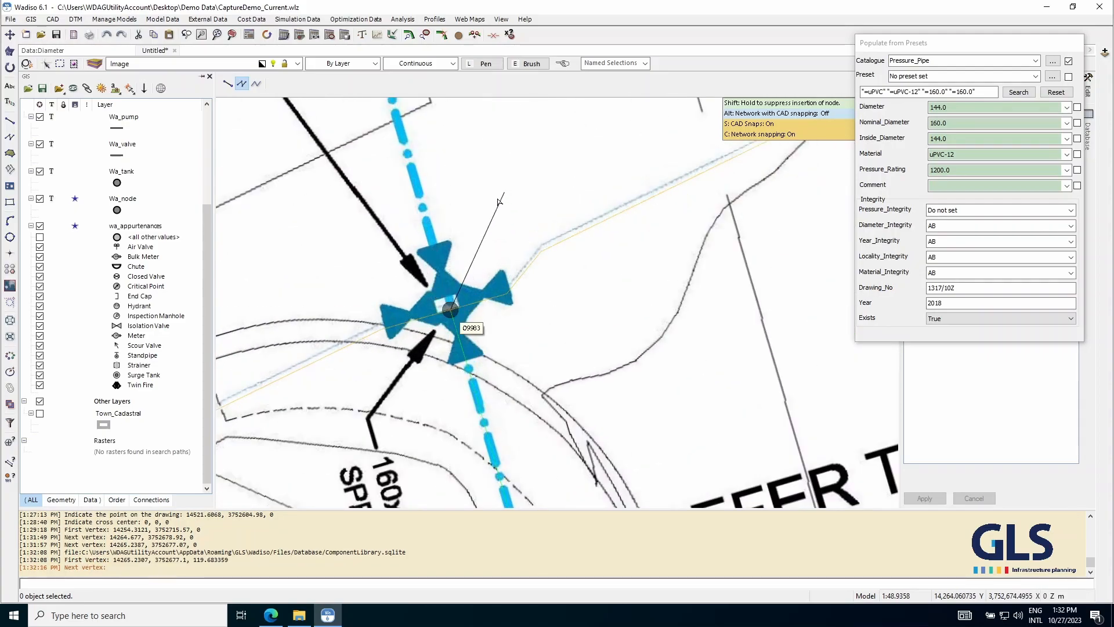
scroll(445, 337, down, 5)
scroll(415, 256, down, 2)
scroll(401, 191, up, 3)
scroll(399, 192, up, 3)
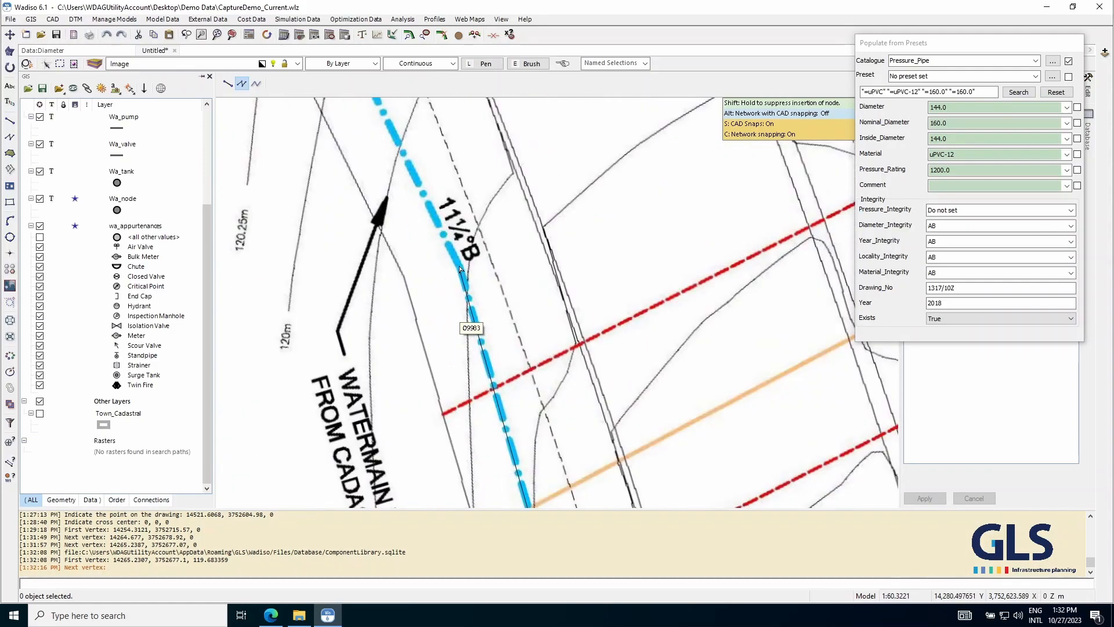
click(241, 87)
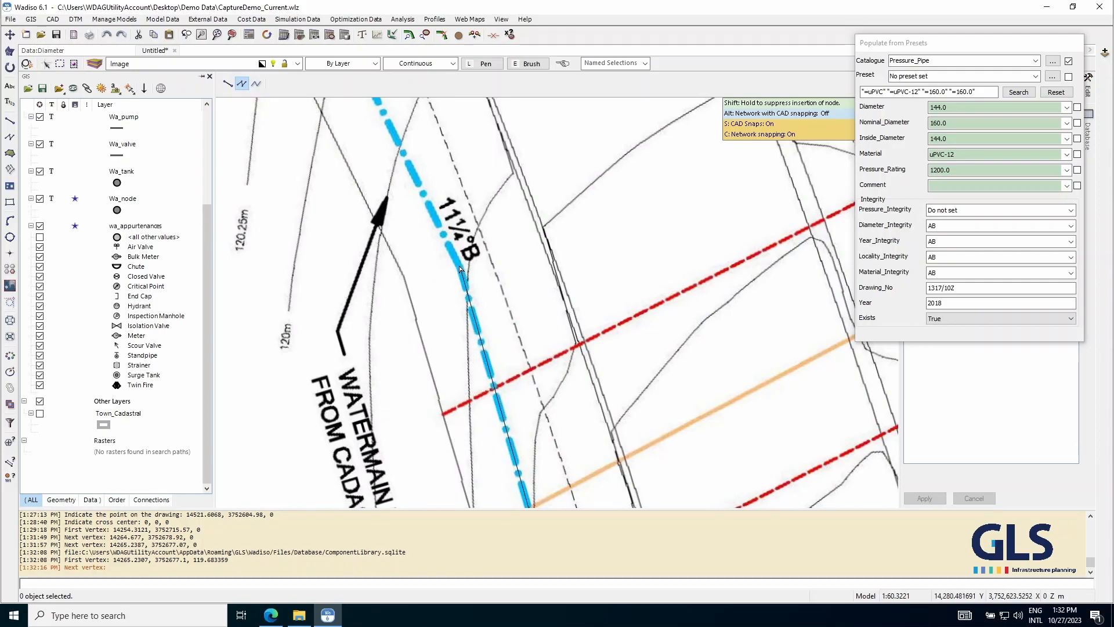
click(458, 269)
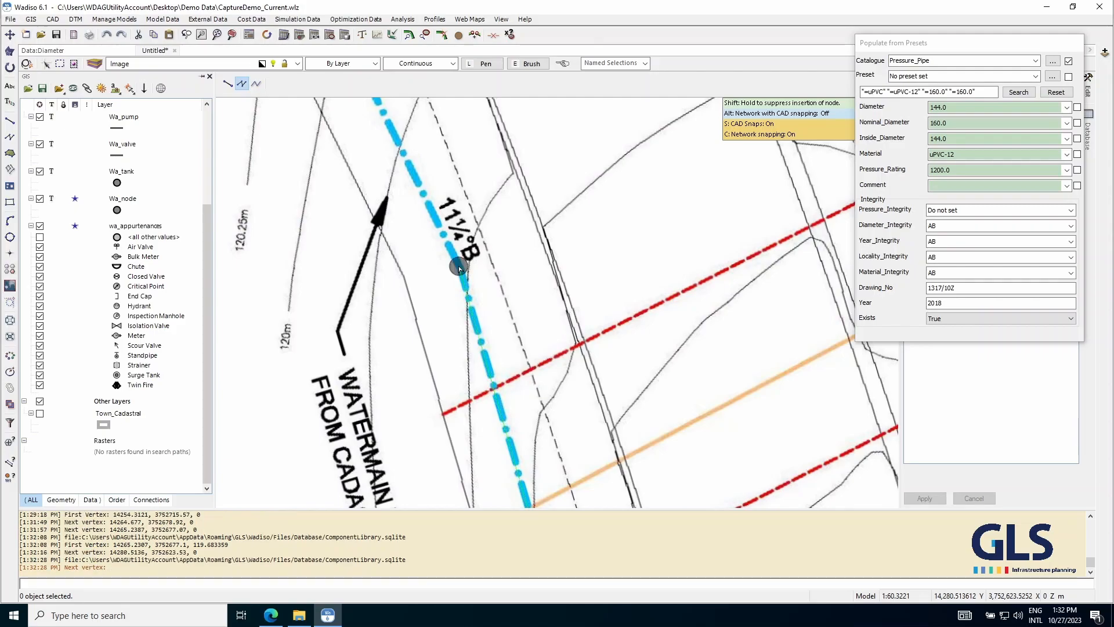
- Extend the water main through a node at the next 11¼° bend to the 160x110 mm T beside the fire hydrant
scroll(533, 442, down, 2)
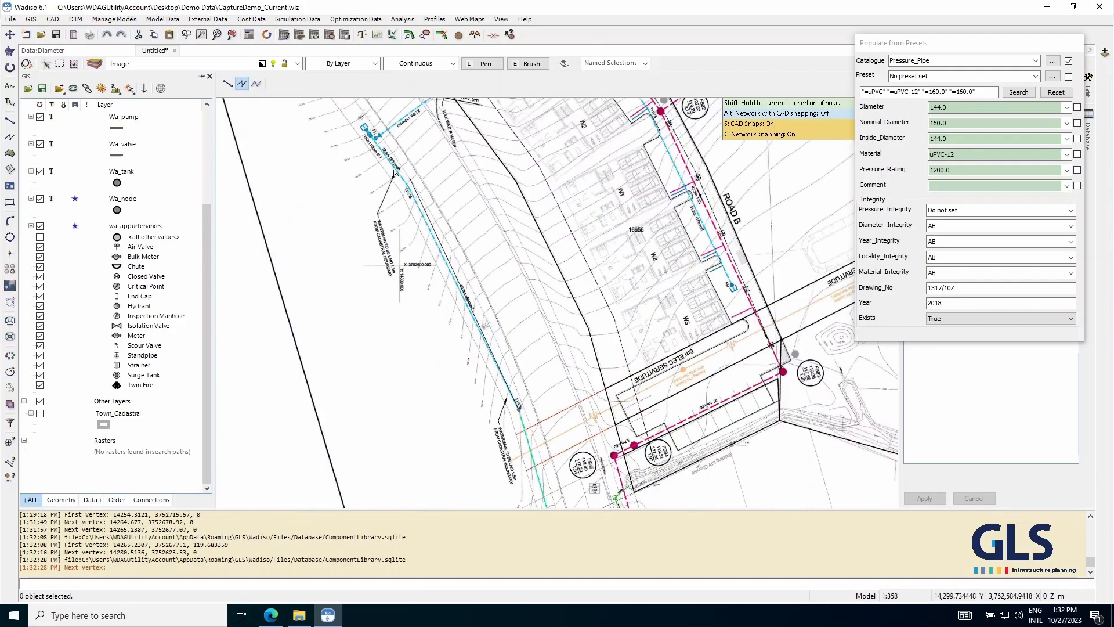
scroll(493, 265, up, 3)
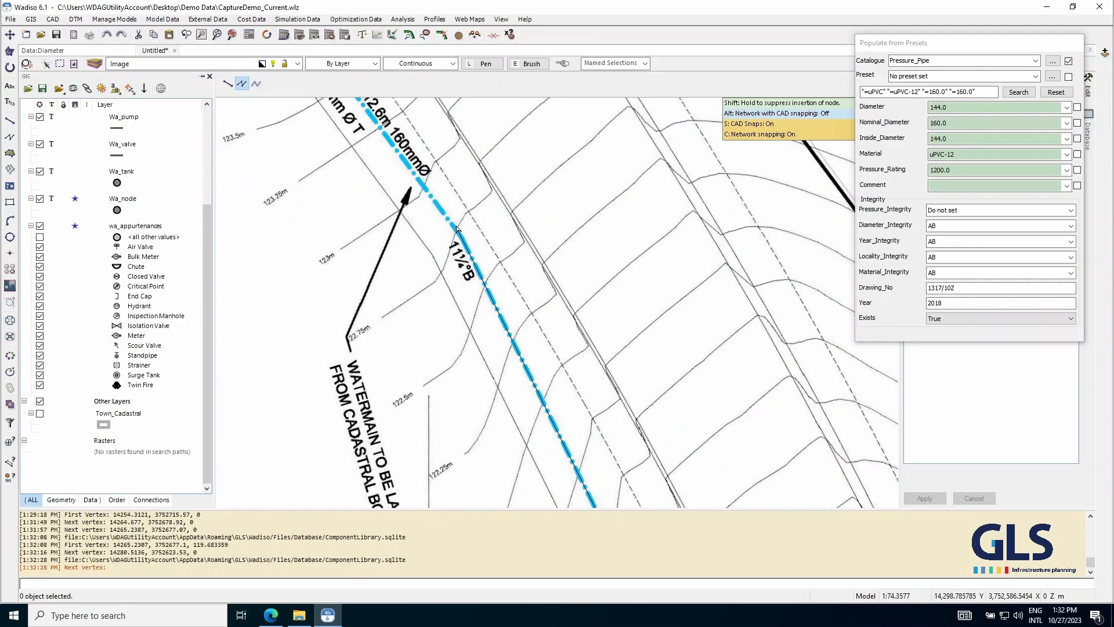
click(470, 253)
scroll(499, 278, down, 3)
scroll(508, 288, up, 5)
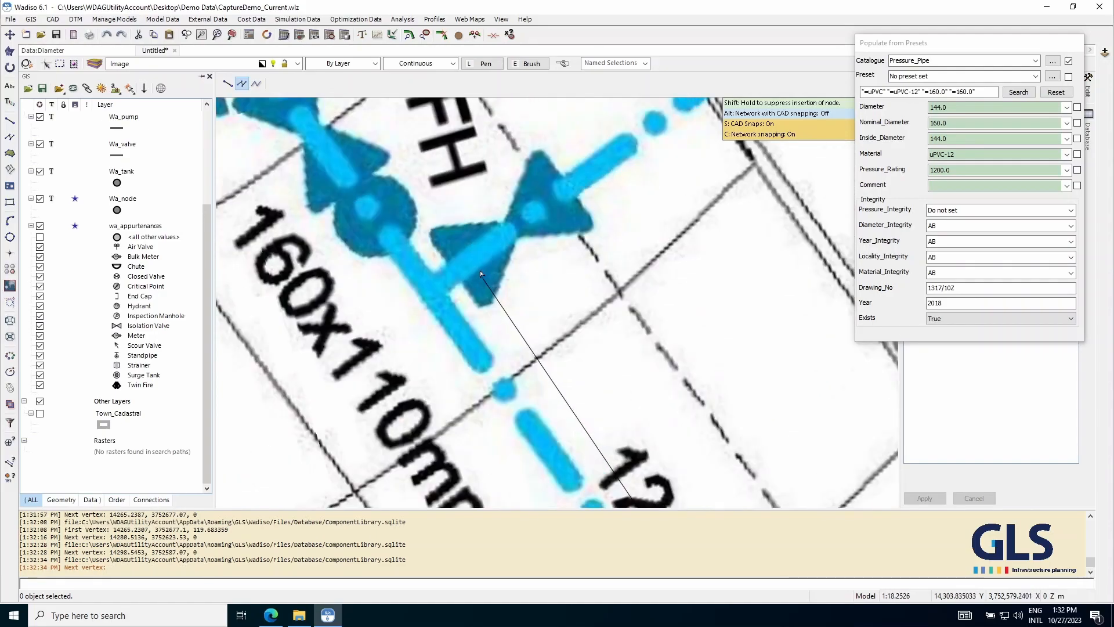
click(430, 291)
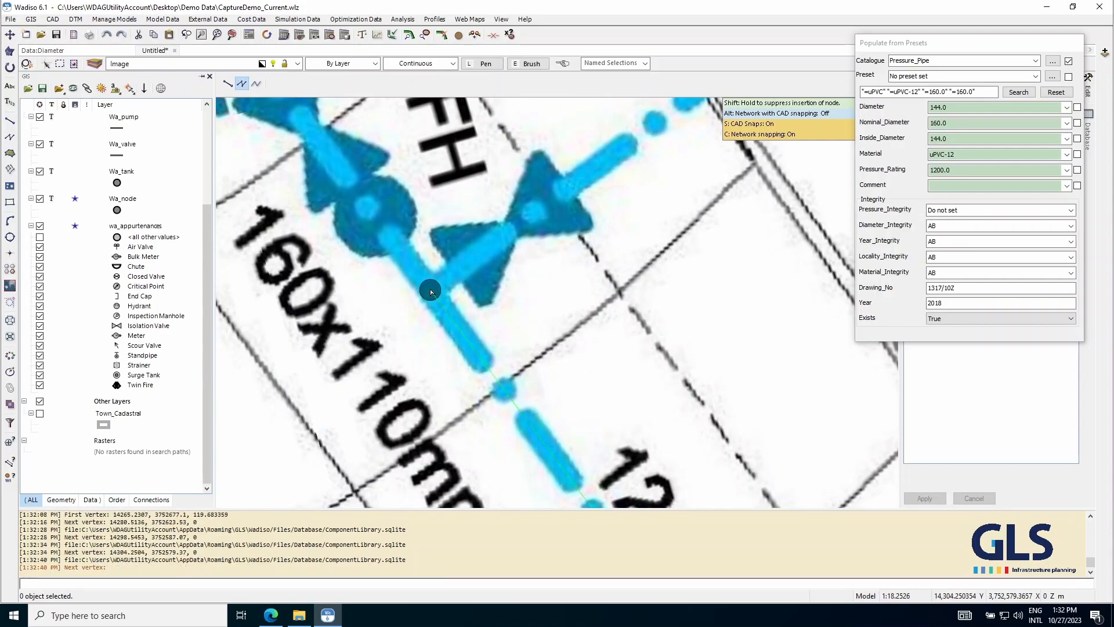
scroll(430, 288, down, 2)
scroll(428, 267, down, 2)
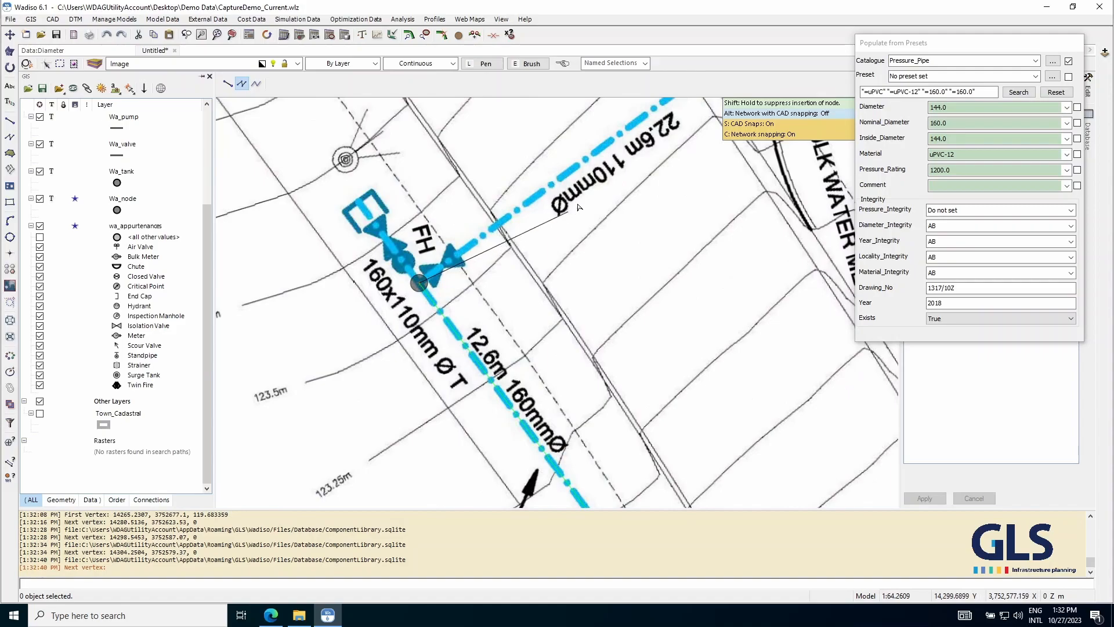
scroll(421, 280, down, 3)
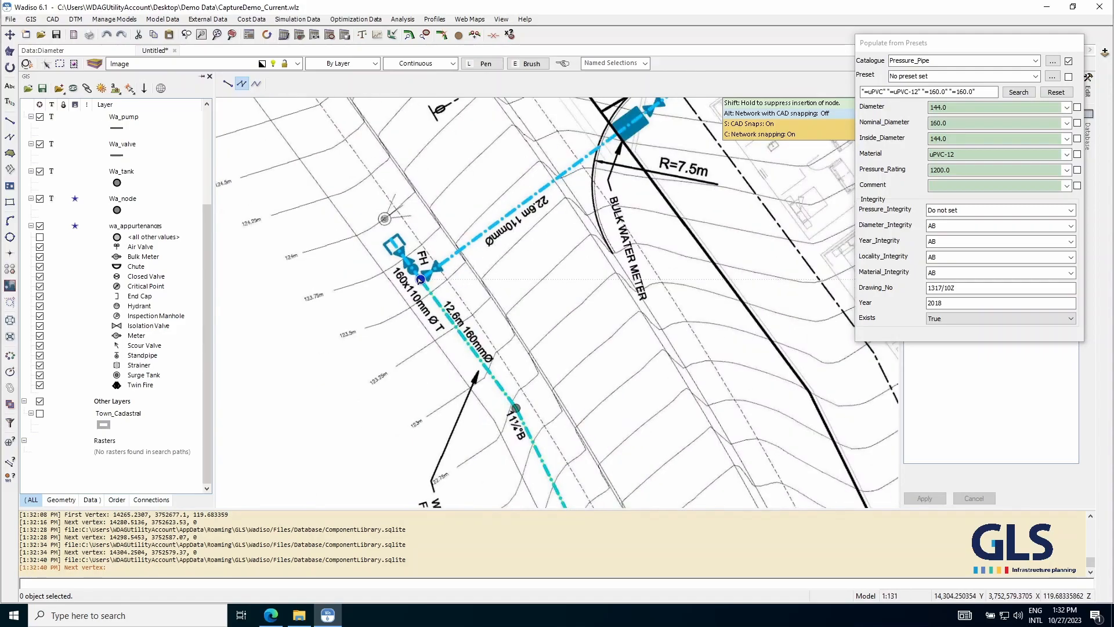
scroll(420, 284, down, 4)
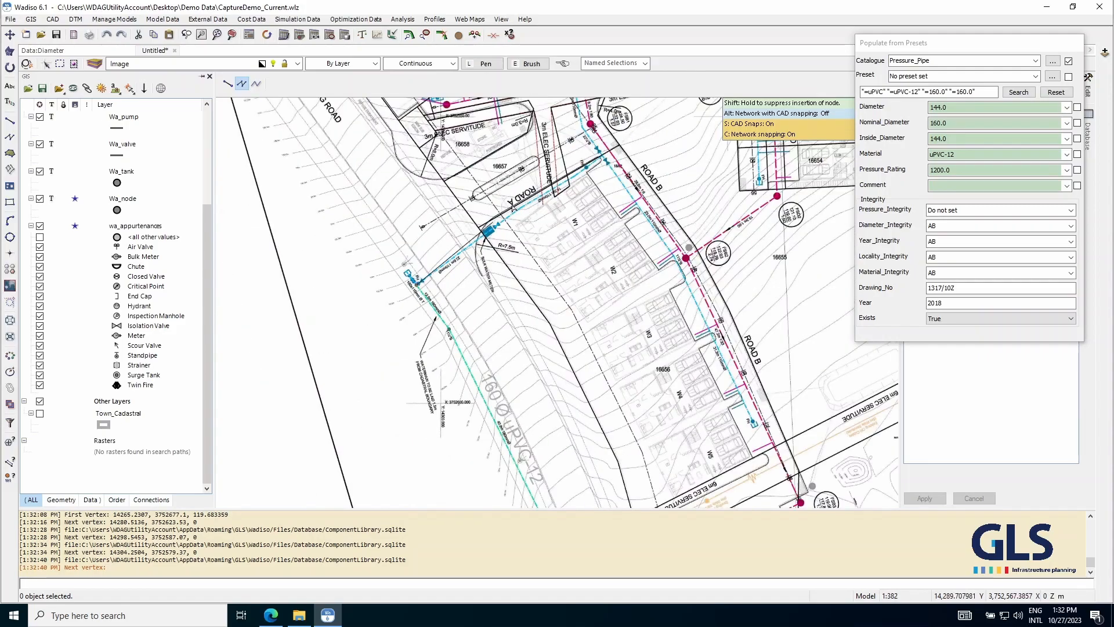
- Extend the water main from the 160x110 mm T past the fire hydrant to a node at the end cap and finish the pipe
scroll(416, 285, up, 5)
scroll(416, 285, up, 2)
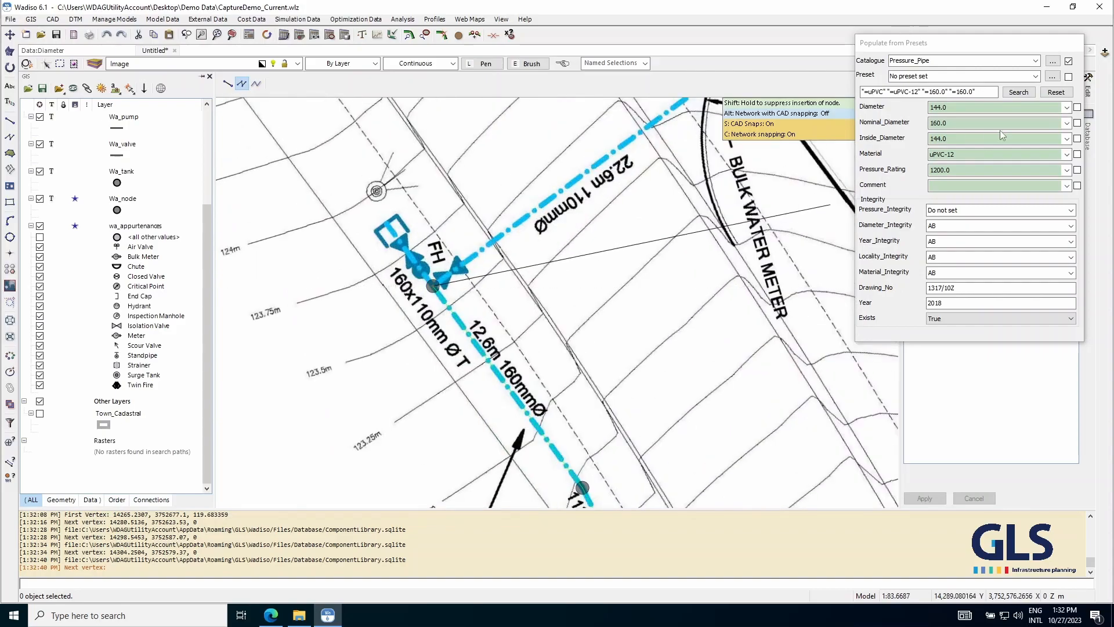
scroll(399, 280, up, 3)
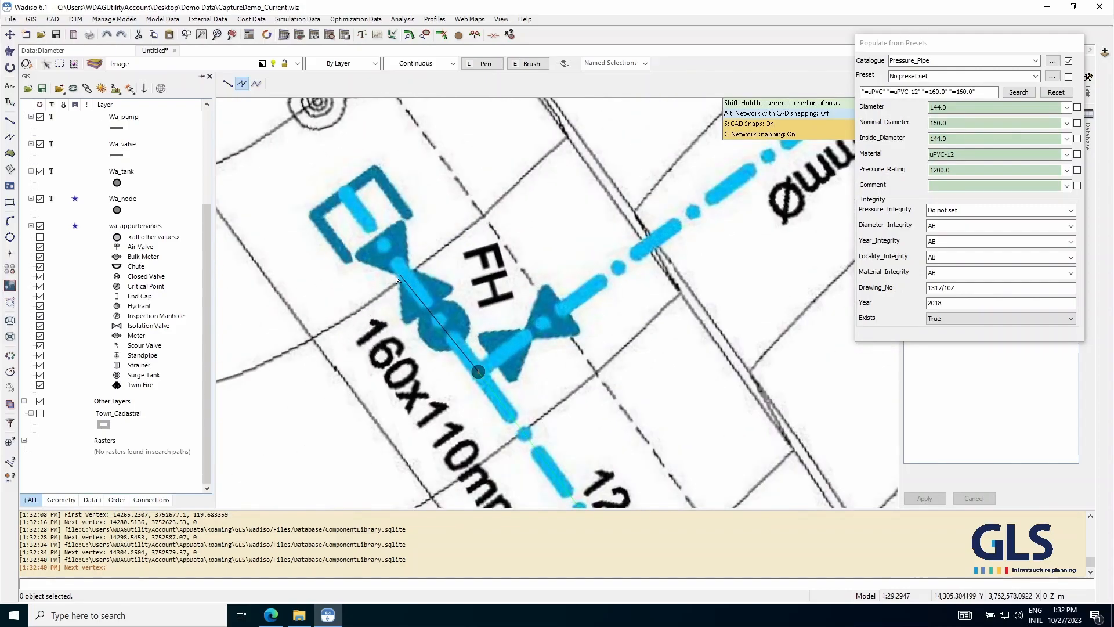
click(344, 189)
scroll(406, 214, down, 4)
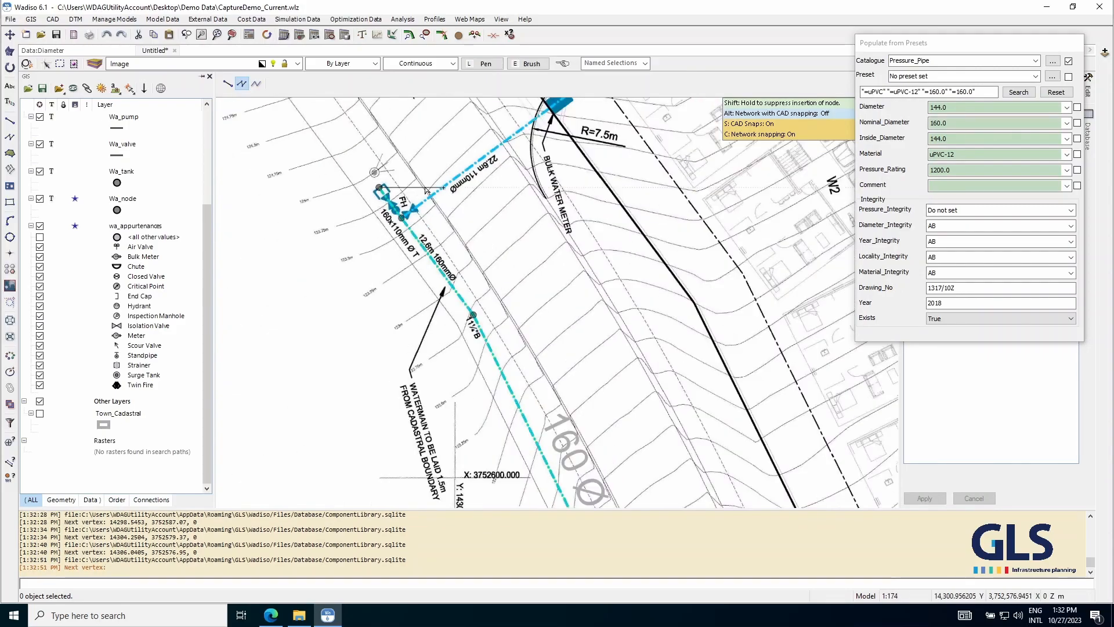
scroll(406, 164, up, 3)
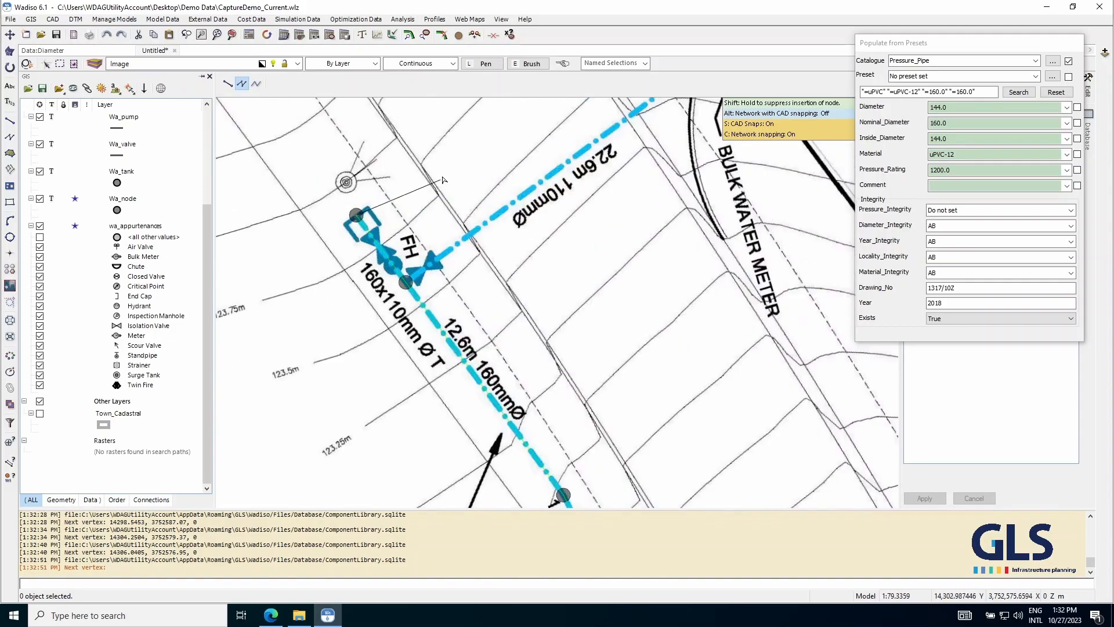
key(Escape)
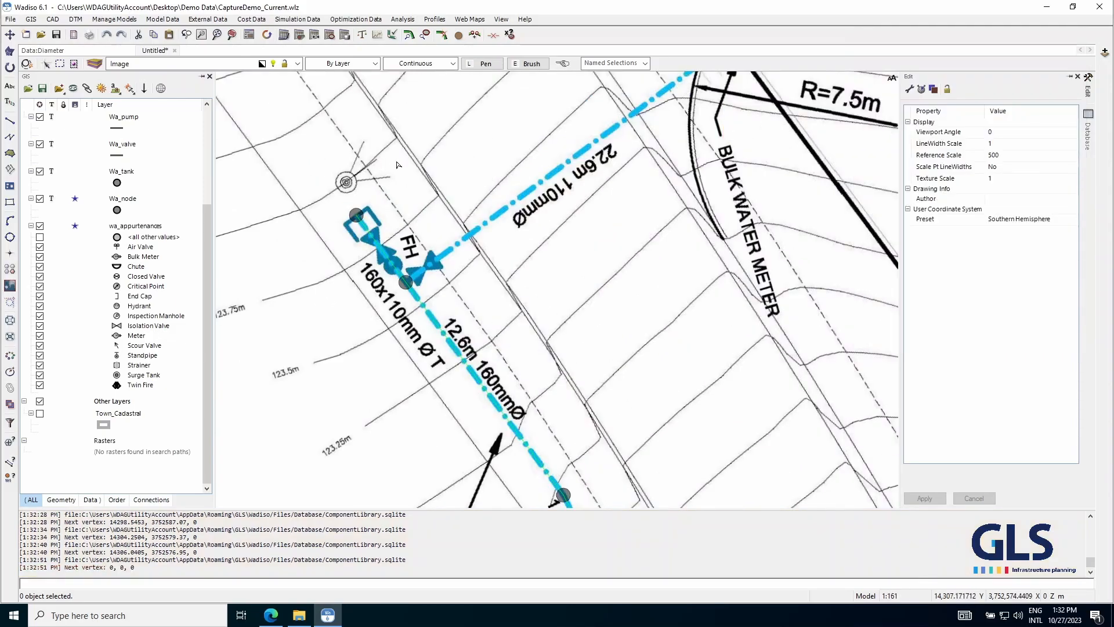
- Hide the drawing image and select the pipes meeting at the 160x110 mm cross node to check their connections
scroll(369, 158, down, 4)
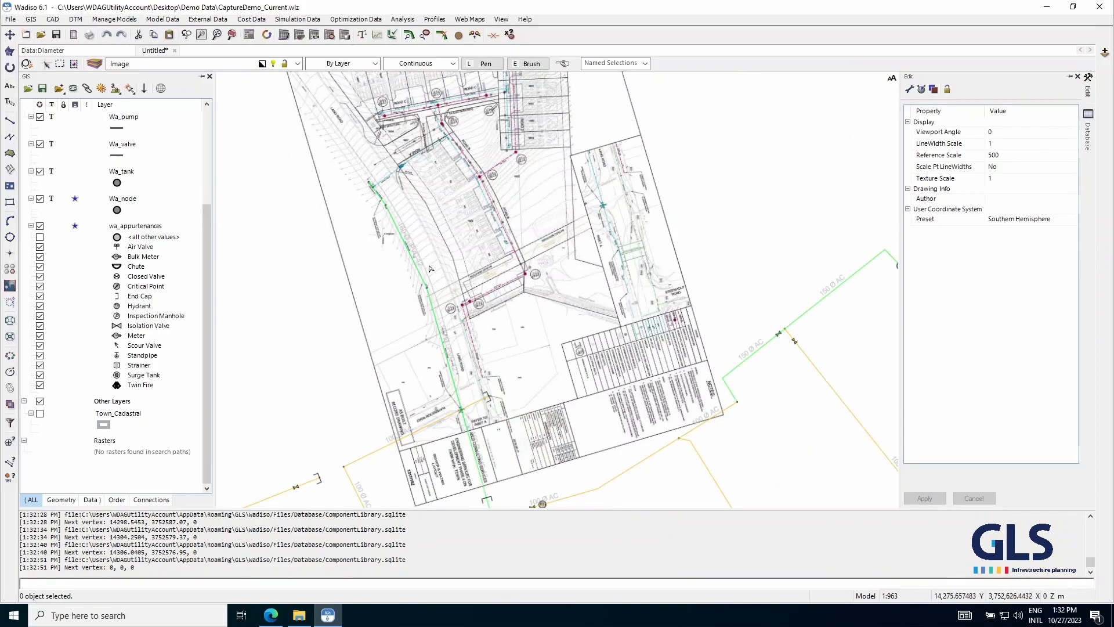
scroll(471, 467, up, 3)
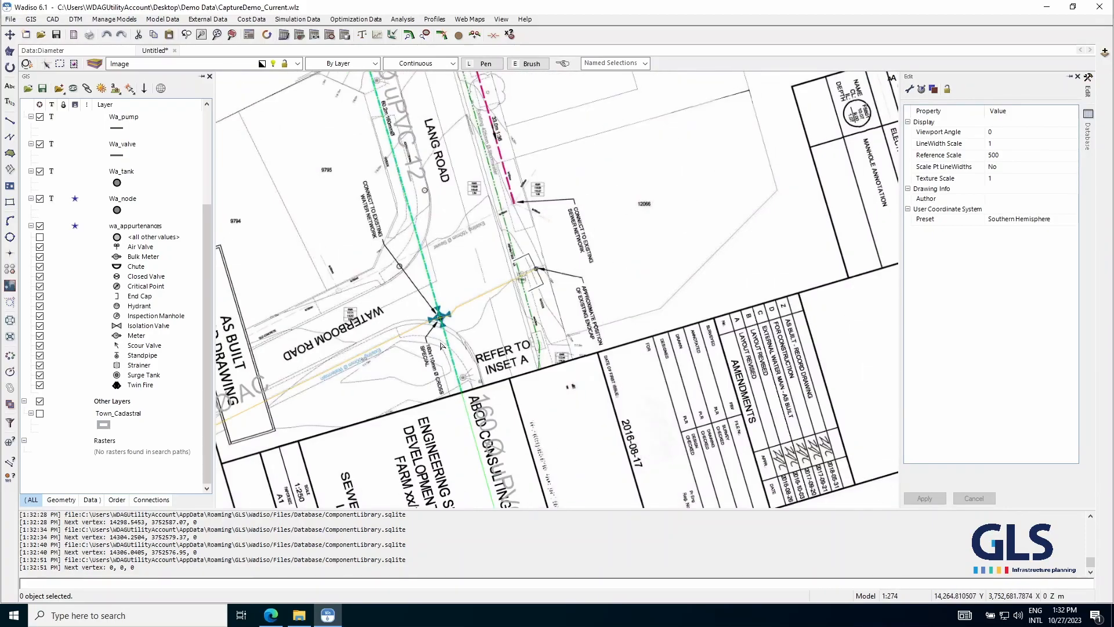
scroll(443, 347, up, 3)
click(273, 64)
click(475, 346)
click(472, 273)
click(433, 284)
click(441, 235)
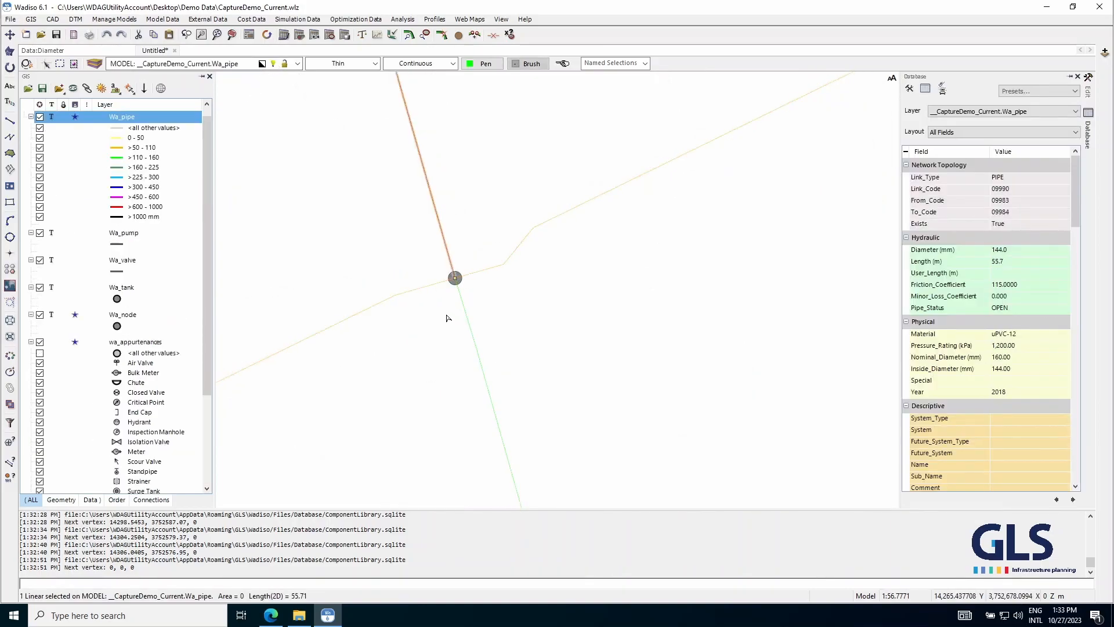
- Move the cross node a short distance to test its pipe connections and undo the move
click(445, 315)
scroll(458, 281, up, 4)
click(456, 279)
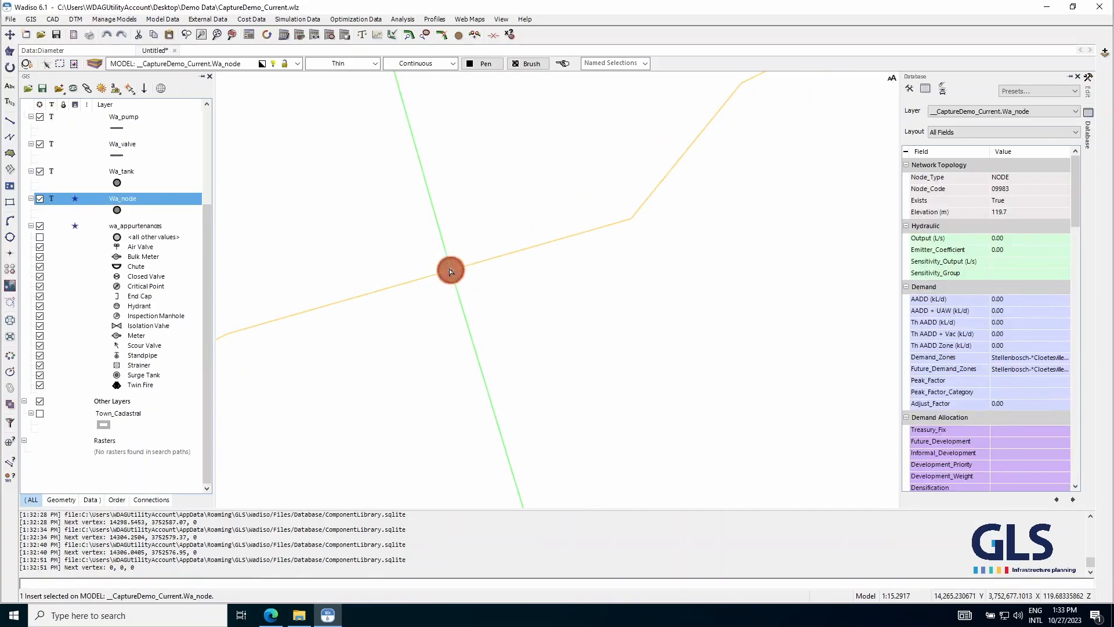
drag(450, 271, 476, 224)
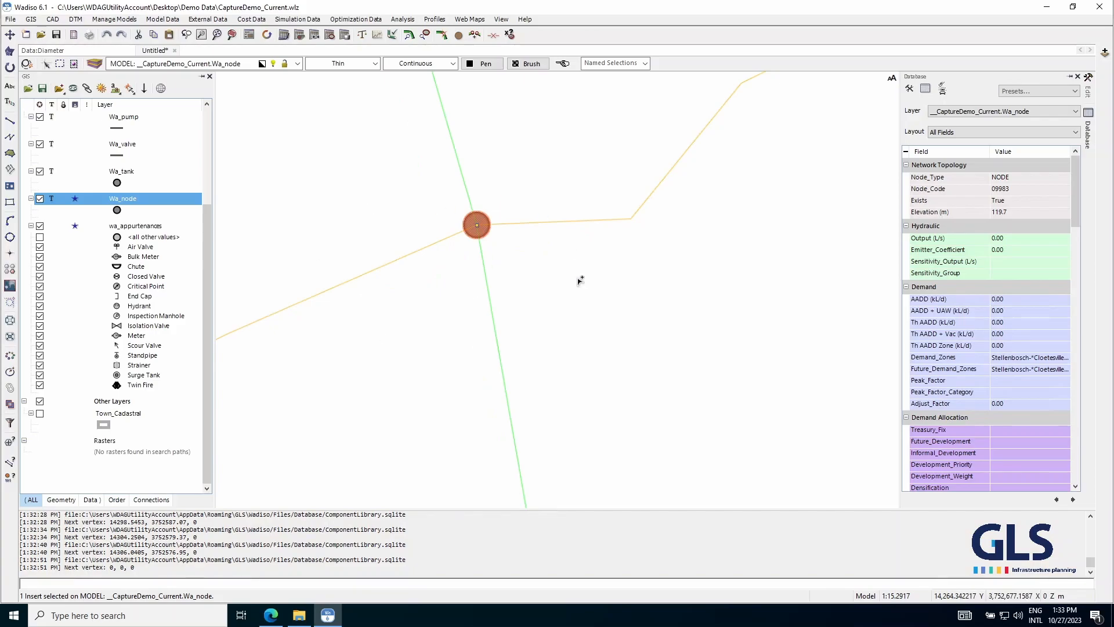
key(ctrl+z)
- Make the Image layer visible again
click(298, 64)
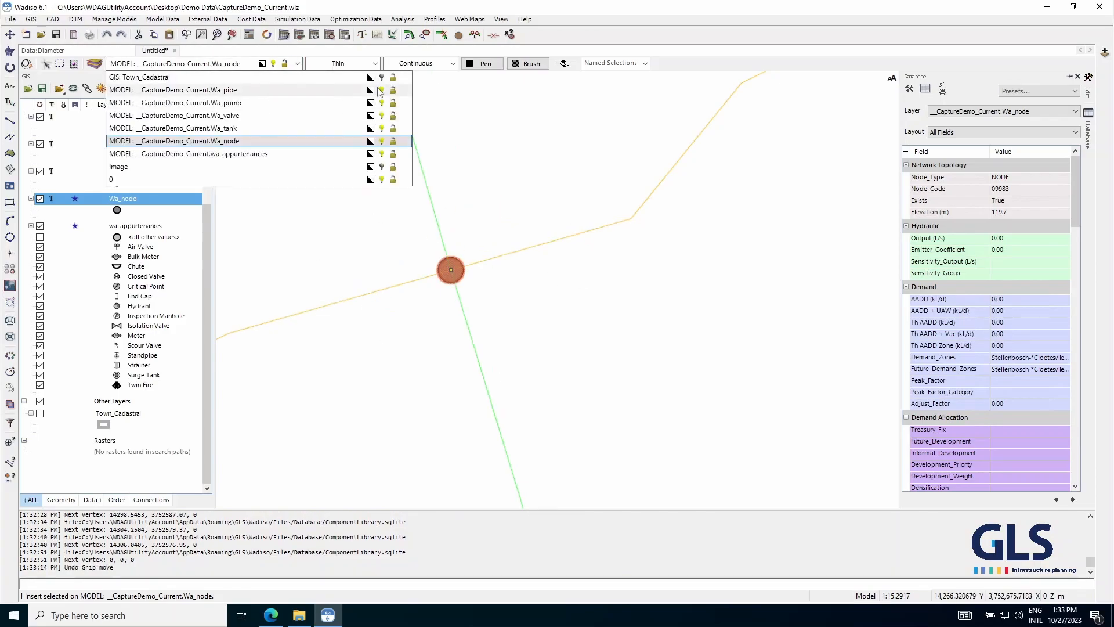
click(382, 167)
scroll(415, 244, down, 10)
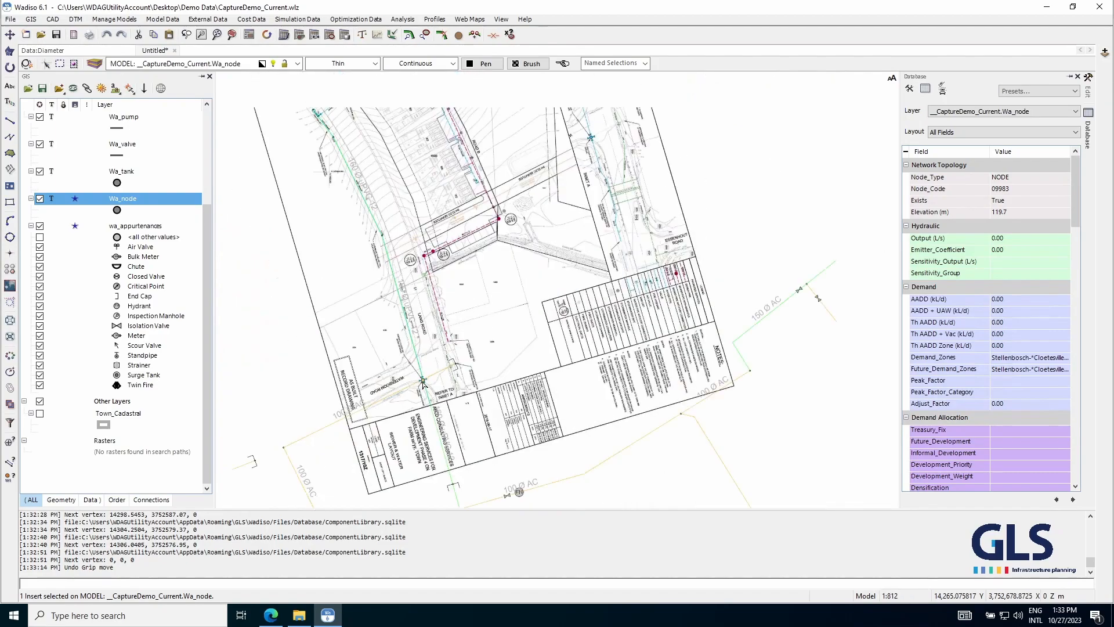
- Restart pipe drawing, keep uPVC-12 as the locked material, reset the other catalogue filters and set the nominal diameter to 110.0
scroll(383, 185, up, 5)
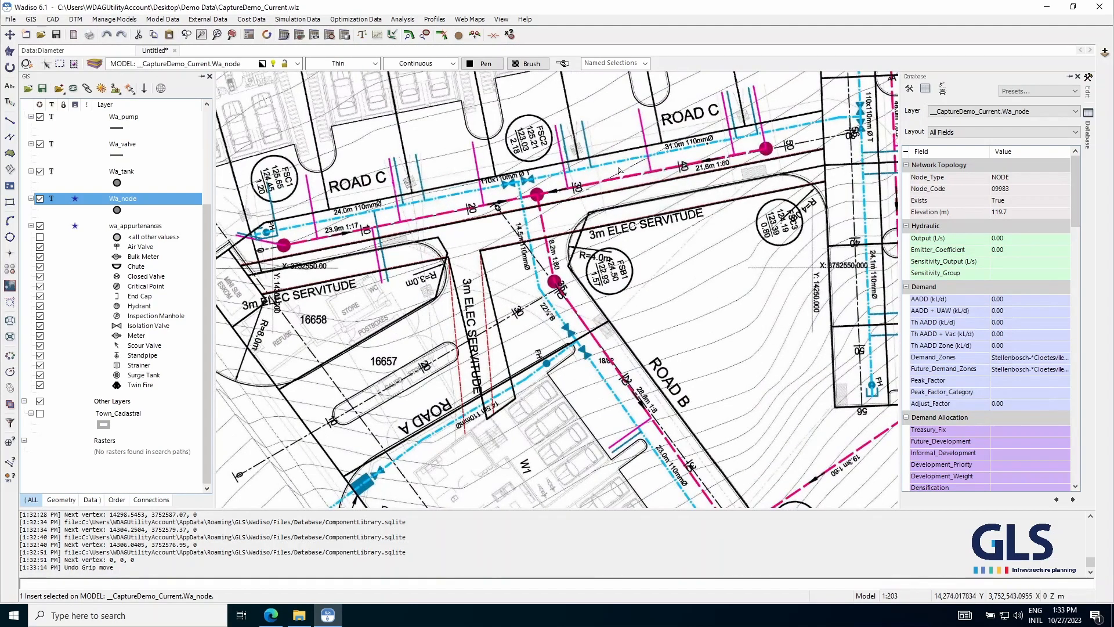
scroll(372, 424, up, 5)
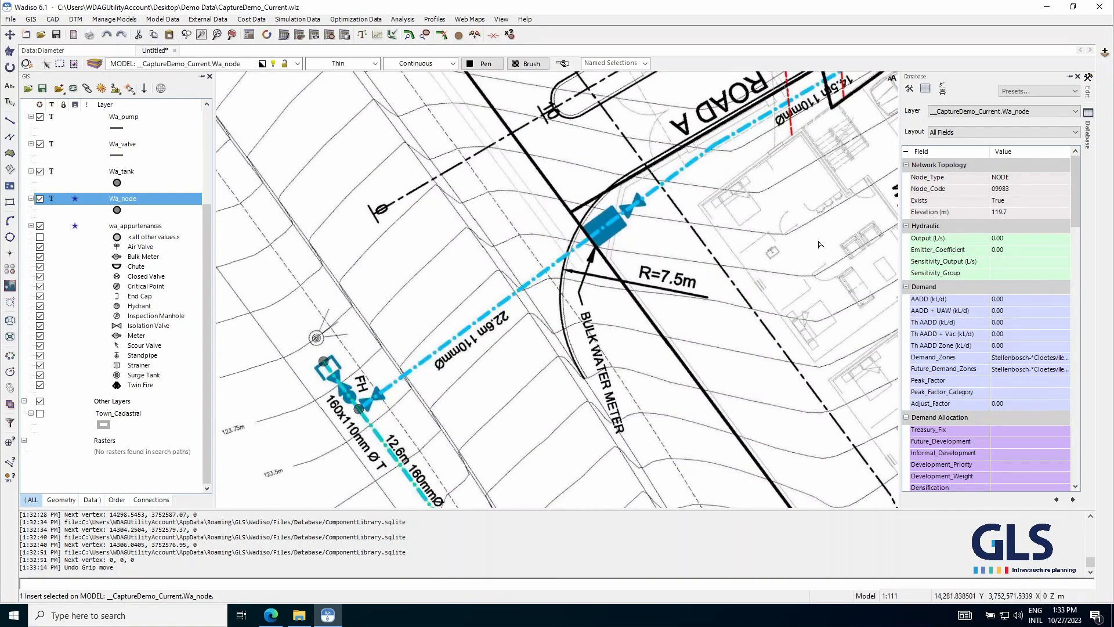
click(442, 36)
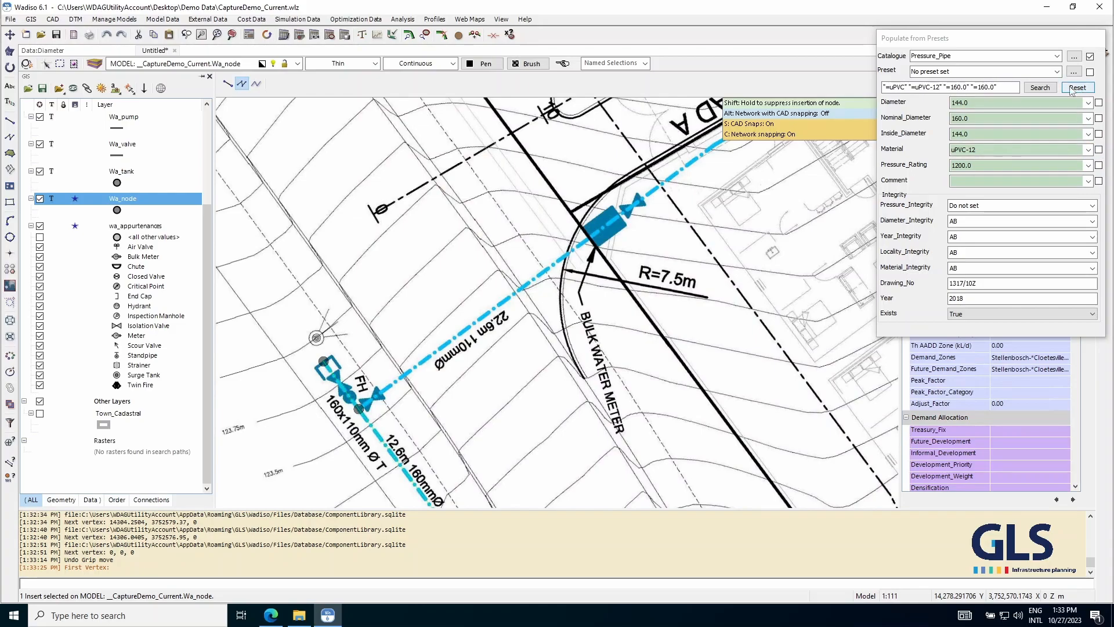
click(1098, 149)
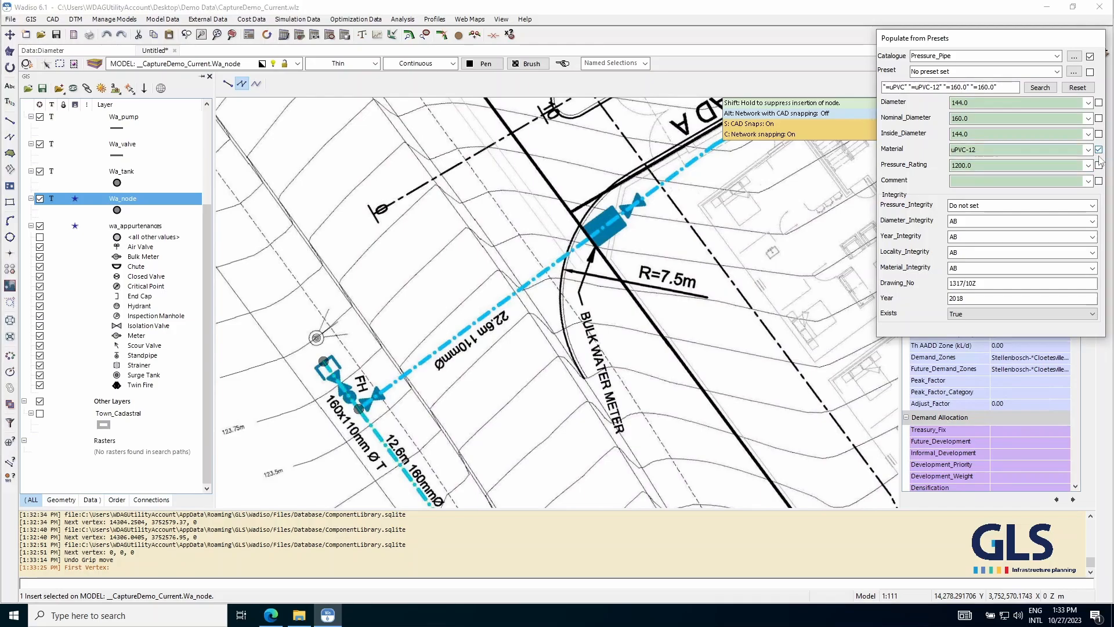
click(1077, 87)
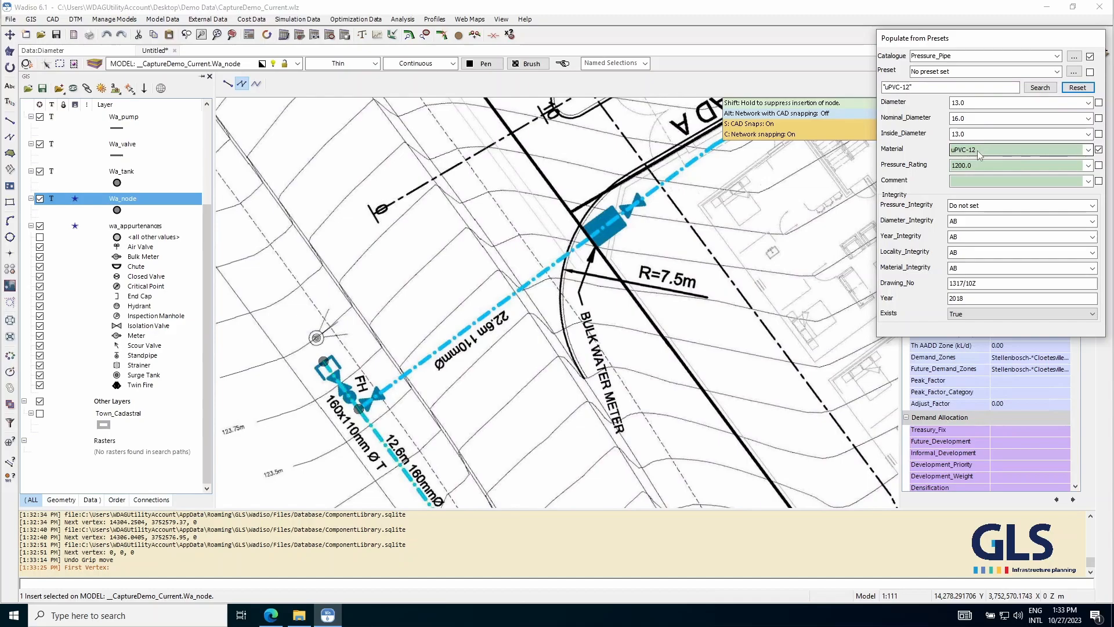
click(1089, 118)
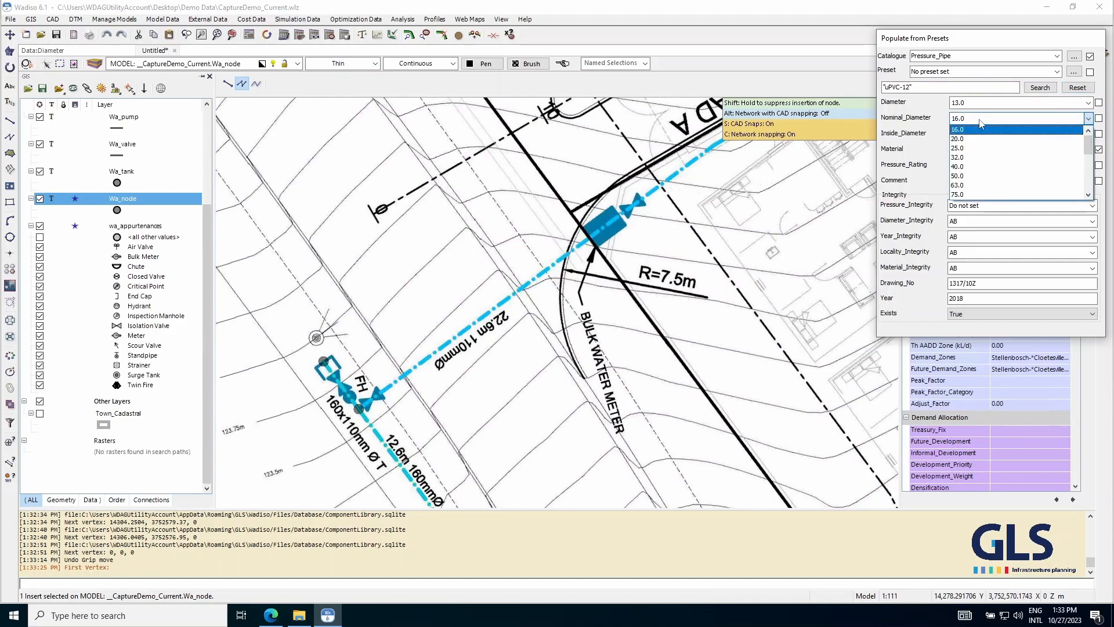
text(110)
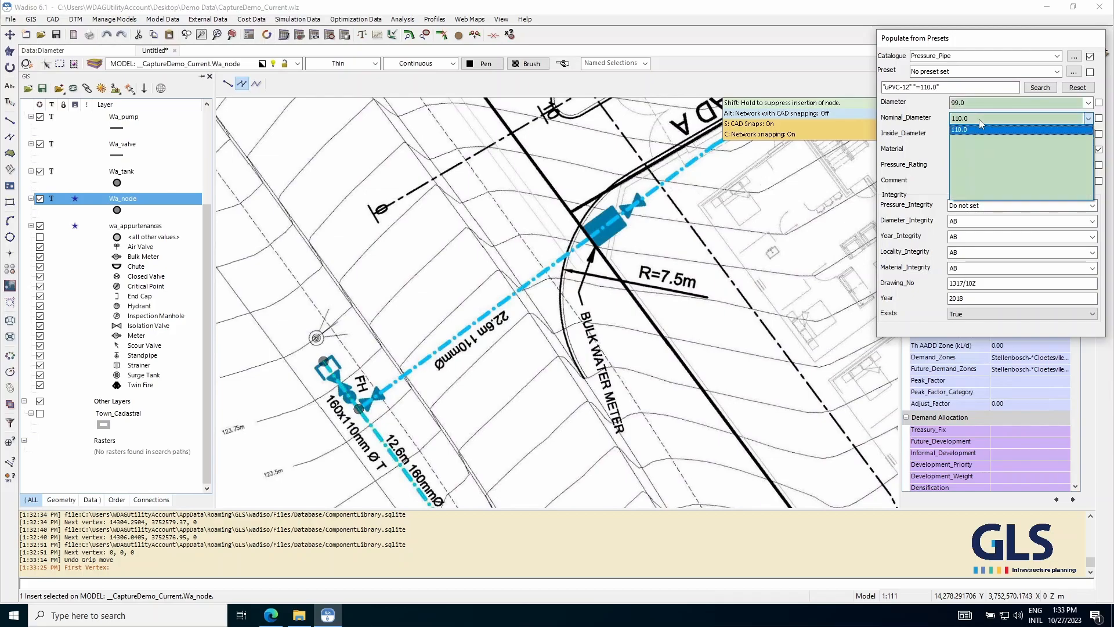
click(978, 130)
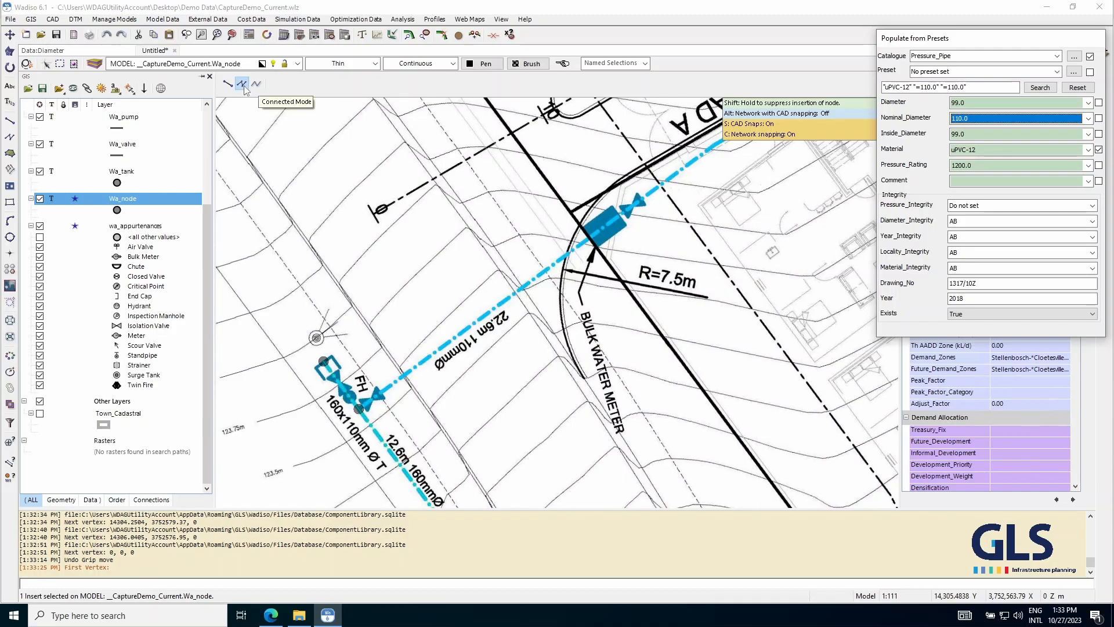
- Draw a pipe from the 160x110 mm T node to a node between the bulk water meter and the isolation valve
scroll(276, 409, up, 3)
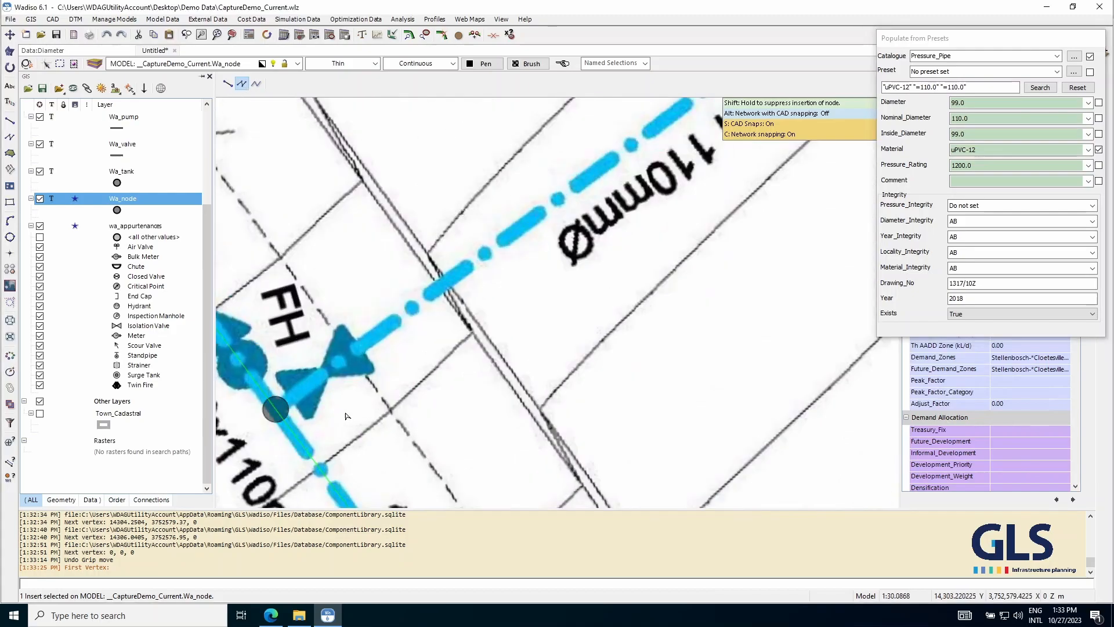
click(276, 409)
scroll(437, 284, down, 3)
scroll(436, 283, up, 2)
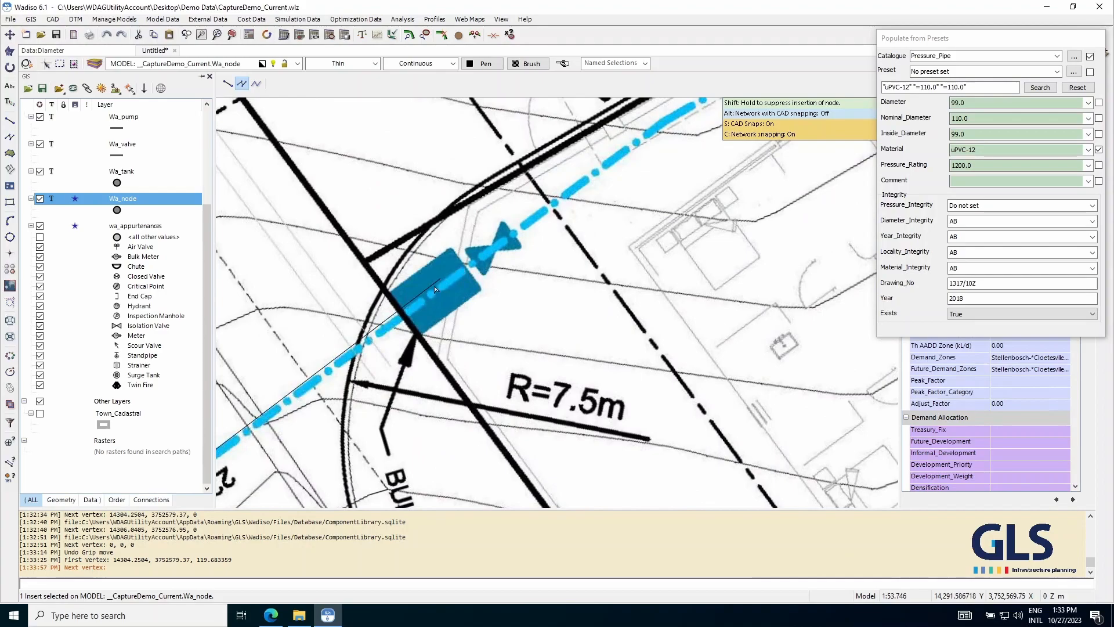
scroll(459, 274, up, 2)
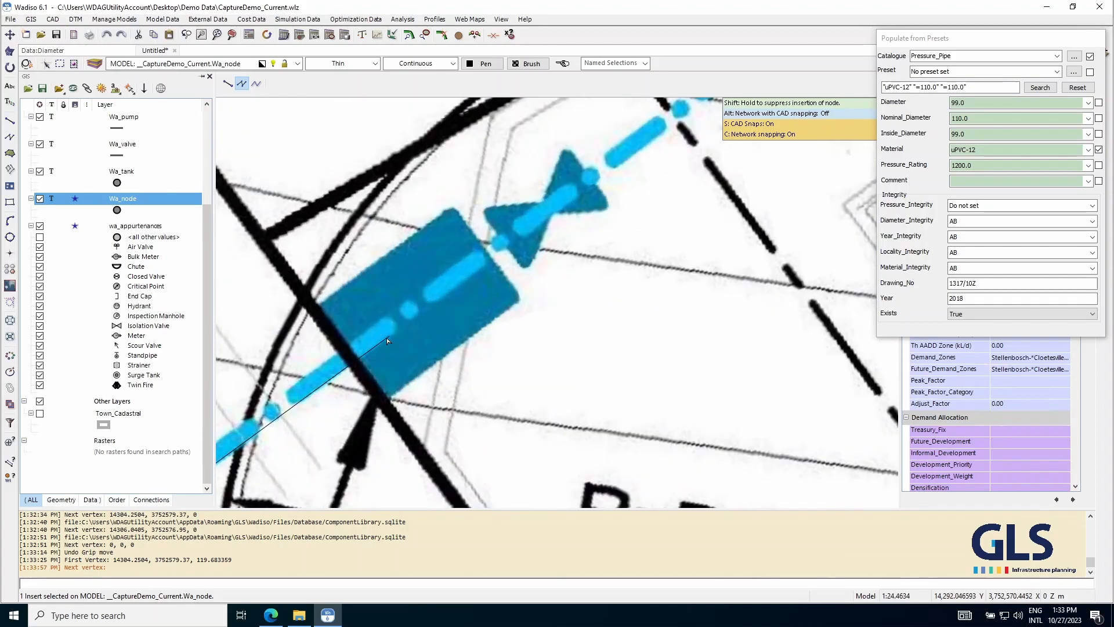
click(497, 248)
- Extend the 110 mm pipe along Road A with nodes at the two slight bends before the fire hydrant
scroll(496, 249, down, 4)
scroll(527, 235, up, 3)
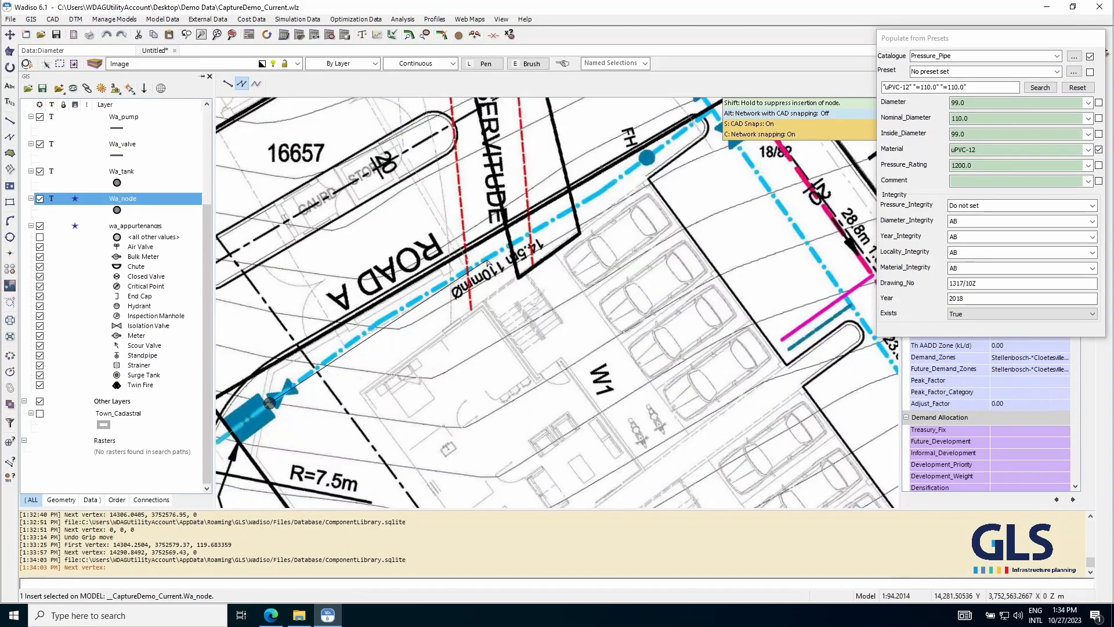
scroll(527, 236, up, 1)
scroll(452, 279, down, 3)
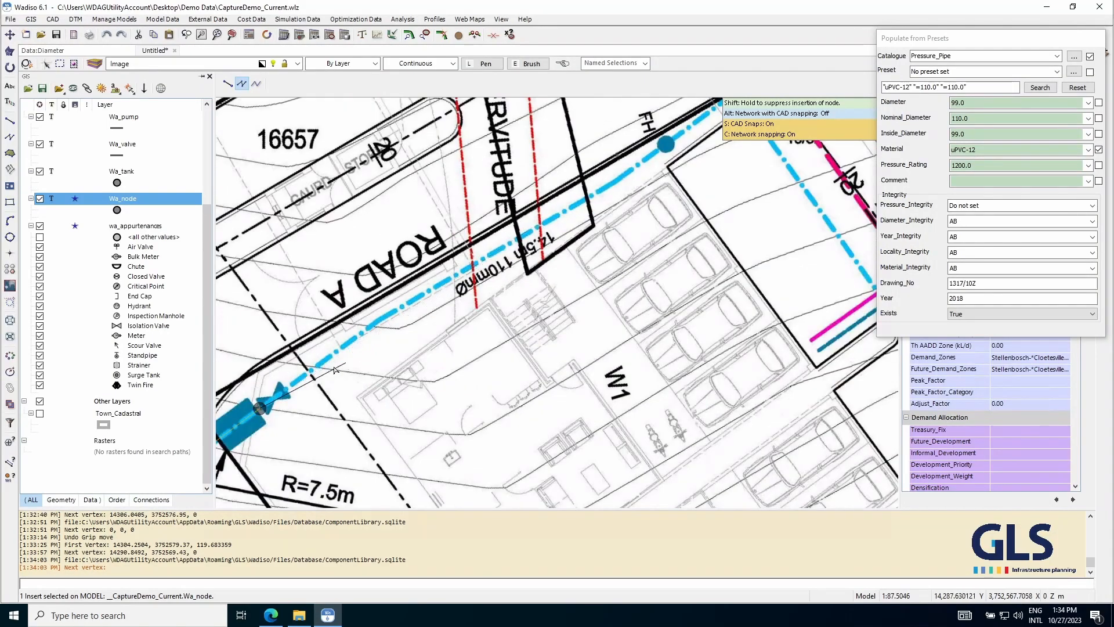
scroll(382, 317, up, 4)
click(415, 294)
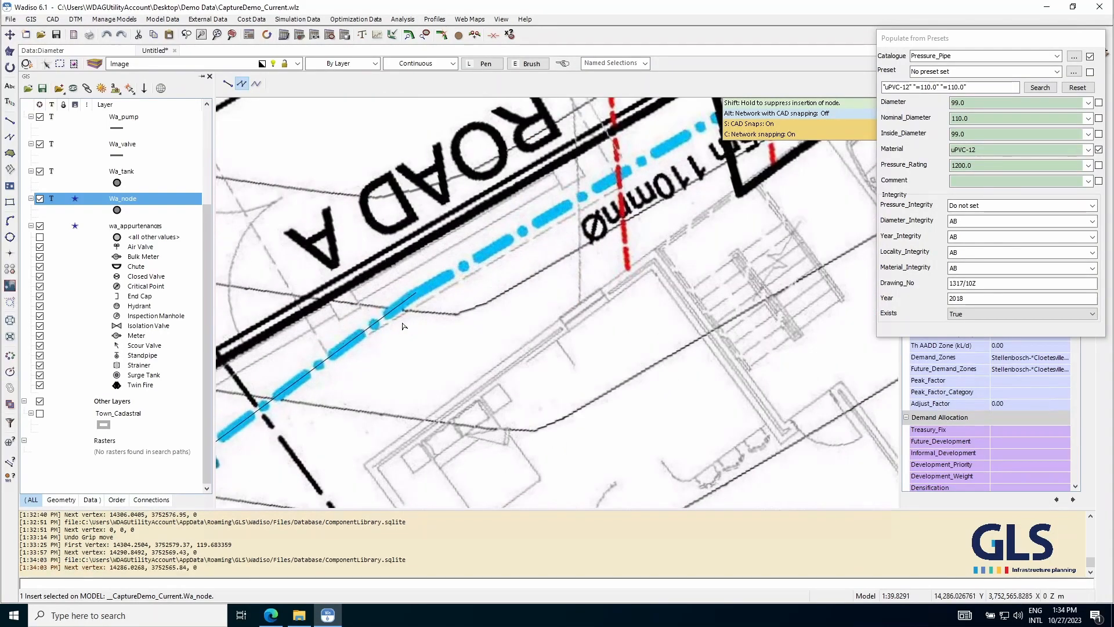
scroll(296, 394, down, 5)
scroll(583, 241, up, 3)
scroll(274, 381, up, 3)
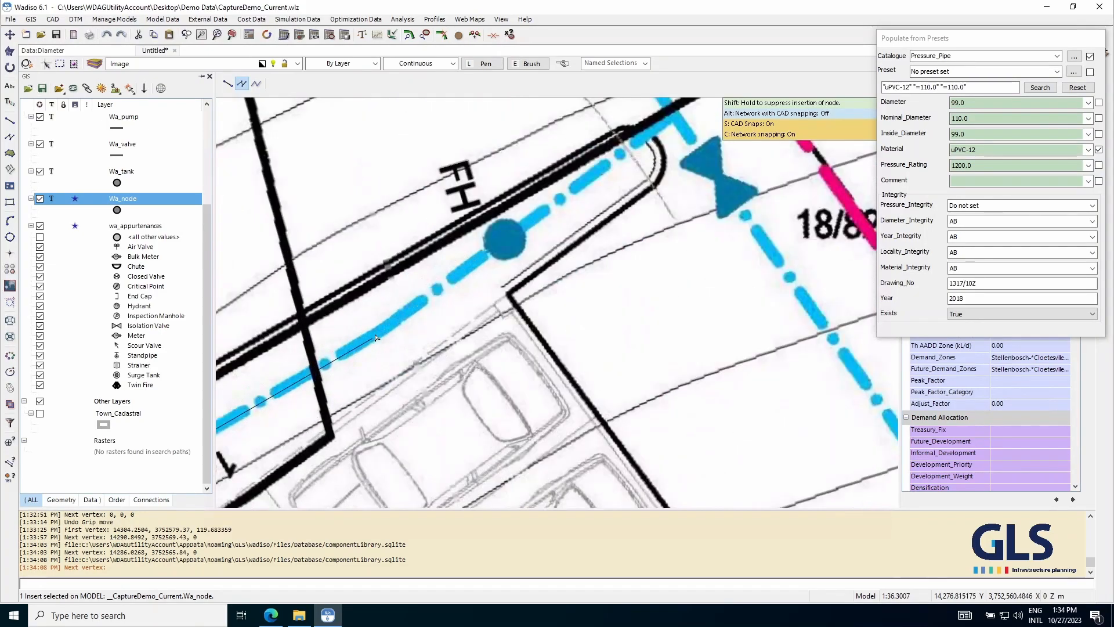
click(386, 328)
scroll(331, 376, down, 1)
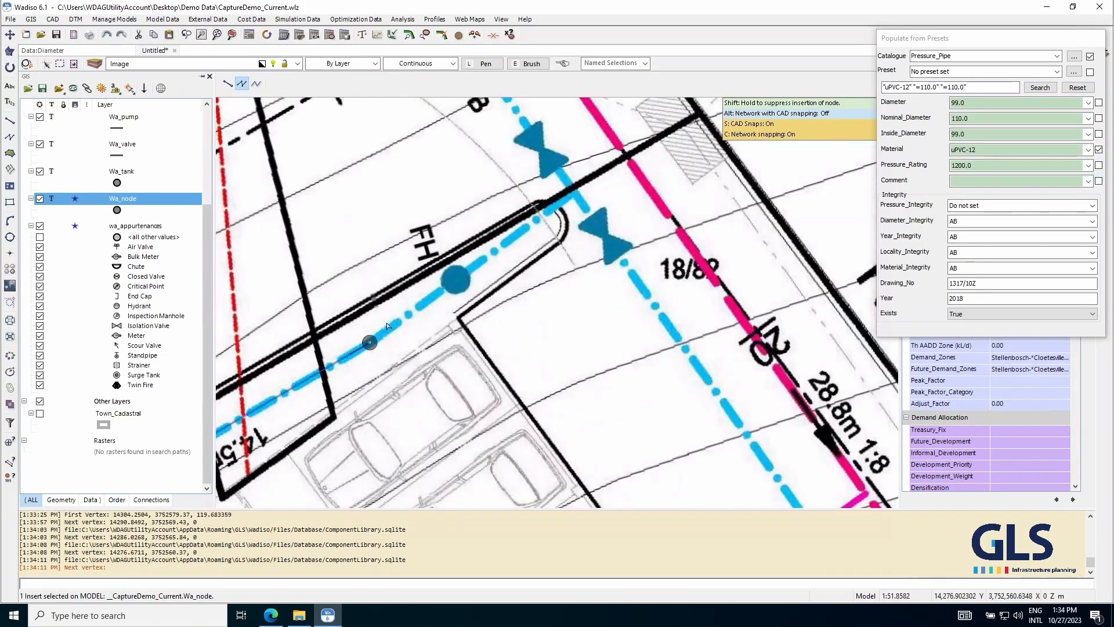
- Continue the pipe through a node at the Road A and Road B junction to the 11¼° bend along Road B
scroll(551, 208, up, 3)
click(551, 207)
scroll(414, 221, down, 5)
scroll(414, 222, down, 2)
scroll(525, 383, up, 6)
click(549, 380)
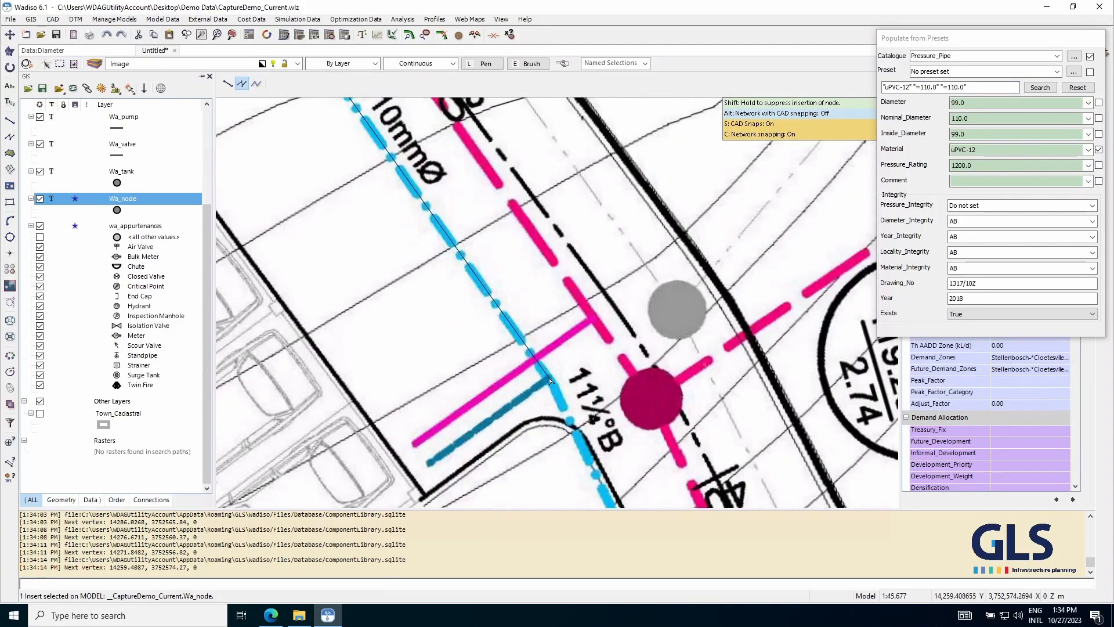
- Extend the Road B pipe to a node at the end cap below the fire hydrant near W5 and finish the pipe
scroll(406, 191, down, 4)
scroll(492, 388, up, 3)
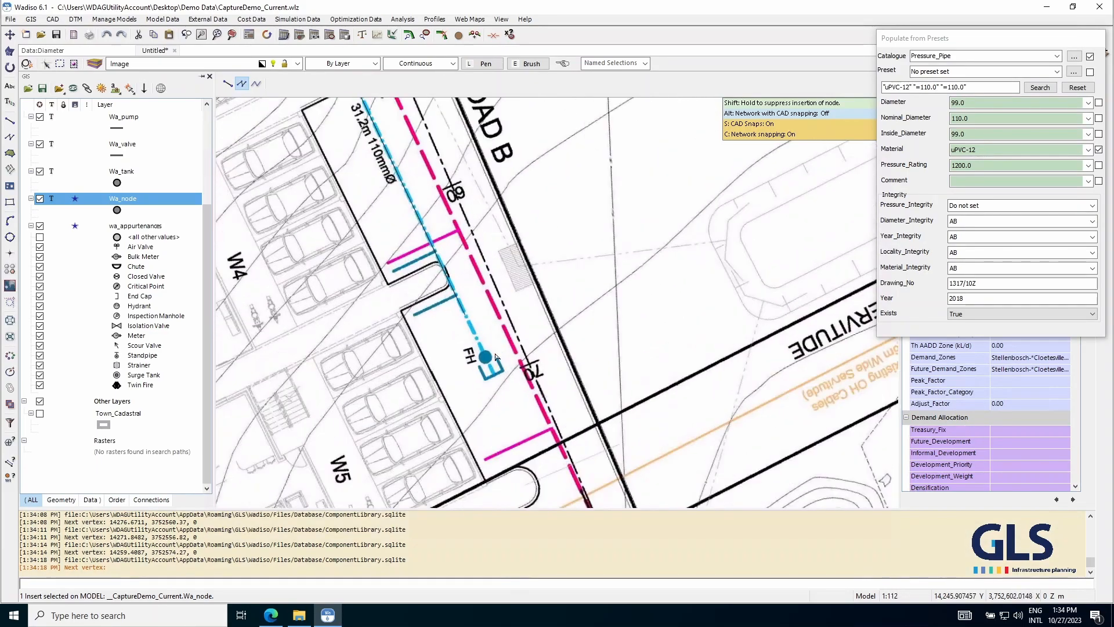
click(496, 395)
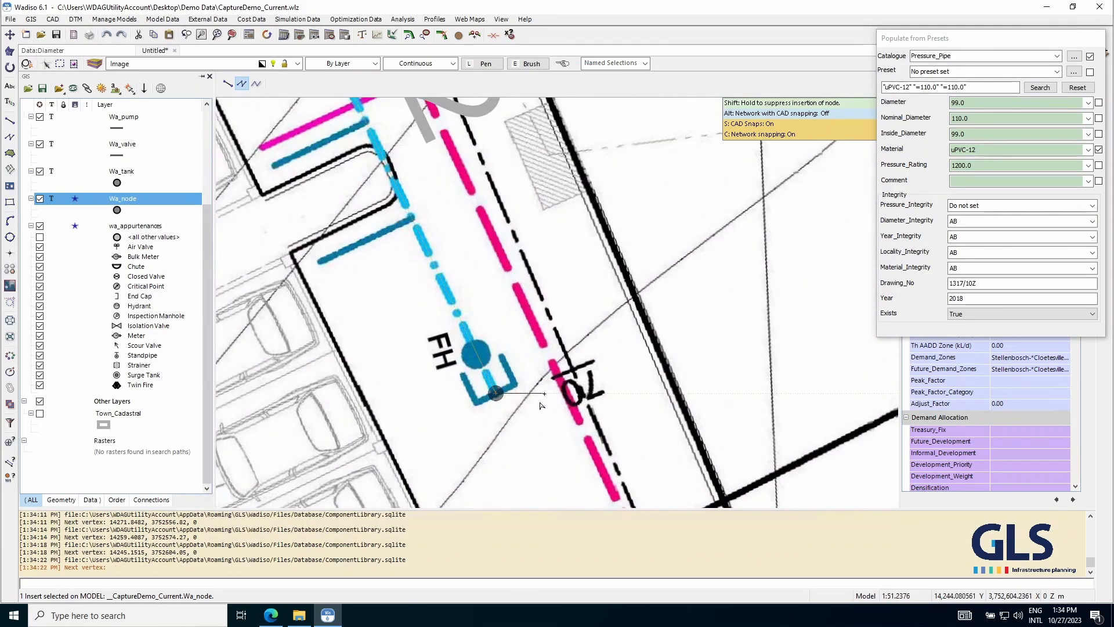
scroll(496, 395, down, 6)
drag(331, 134, 440, 268)
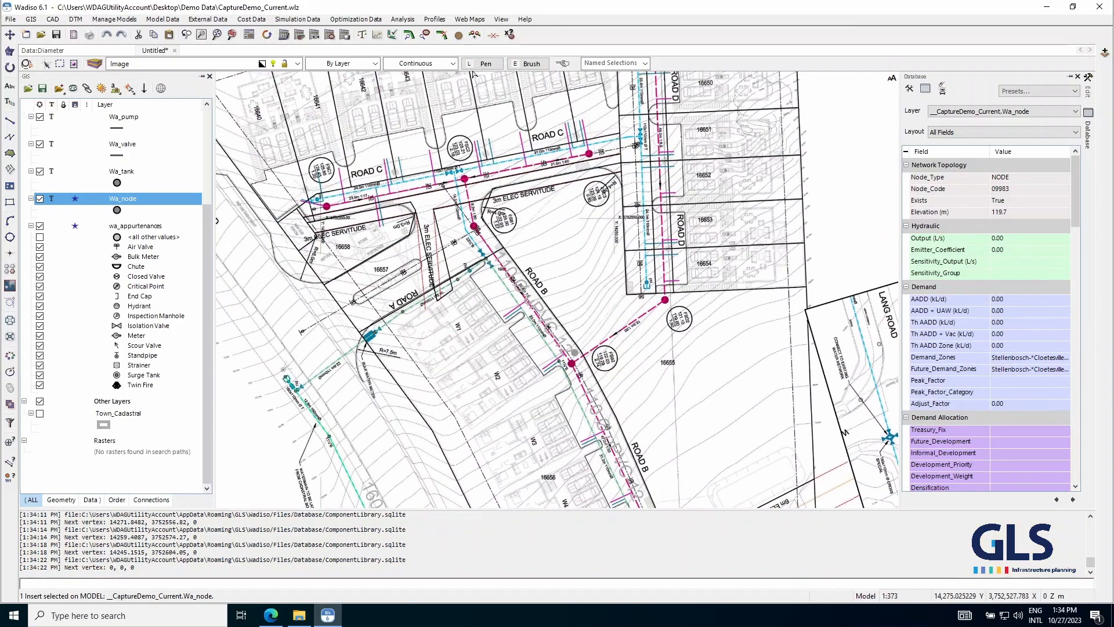
- Draw a pipe from the Road A and Road B junction node through the 22½° bend to the 110x110 mm T in Road C
click(442, 35)
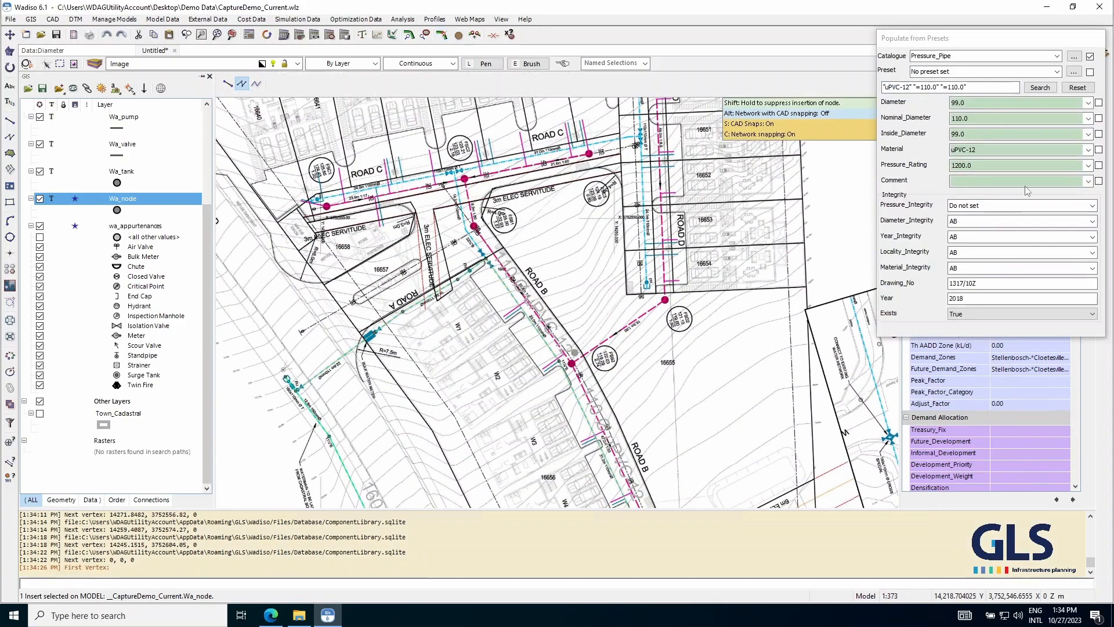
scroll(493, 231, up, 7)
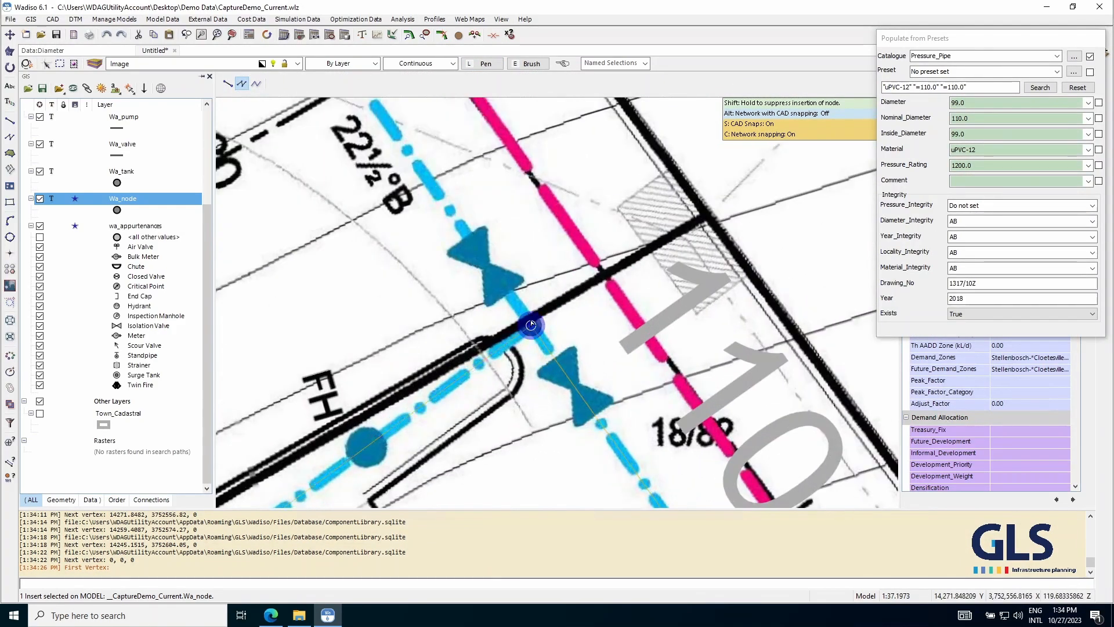
click(533, 327)
scroll(558, 368, down, 5)
scroll(530, 365, up, 3)
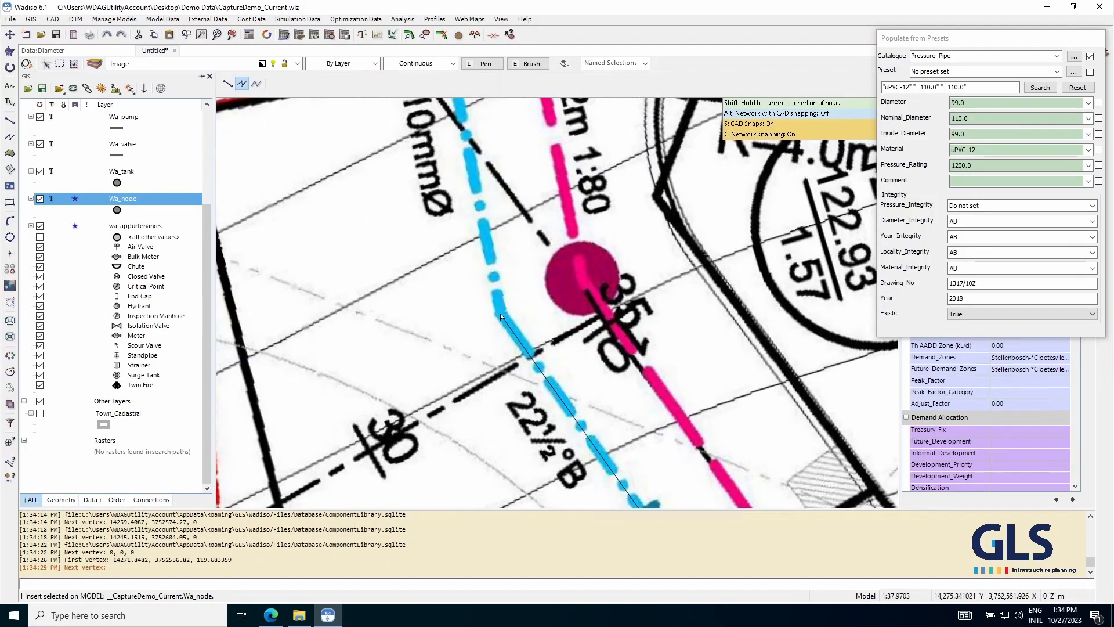
click(529, 364)
scroll(530, 365, up, 2)
scroll(528, 348, down, 4)
scroll(510, 261, up, 8)
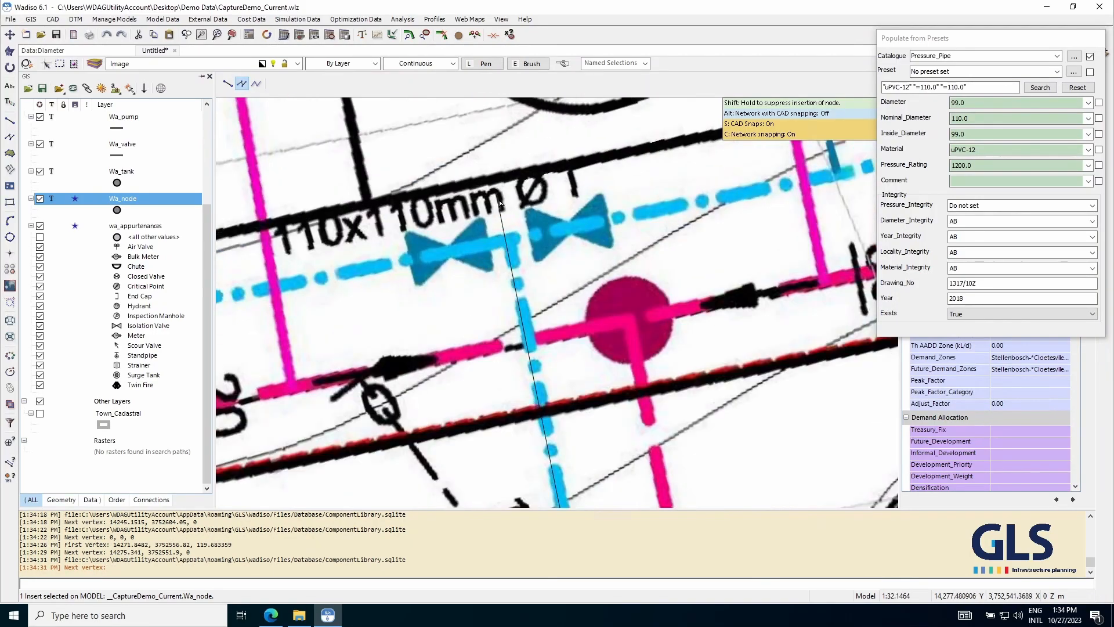
click(505, 243)
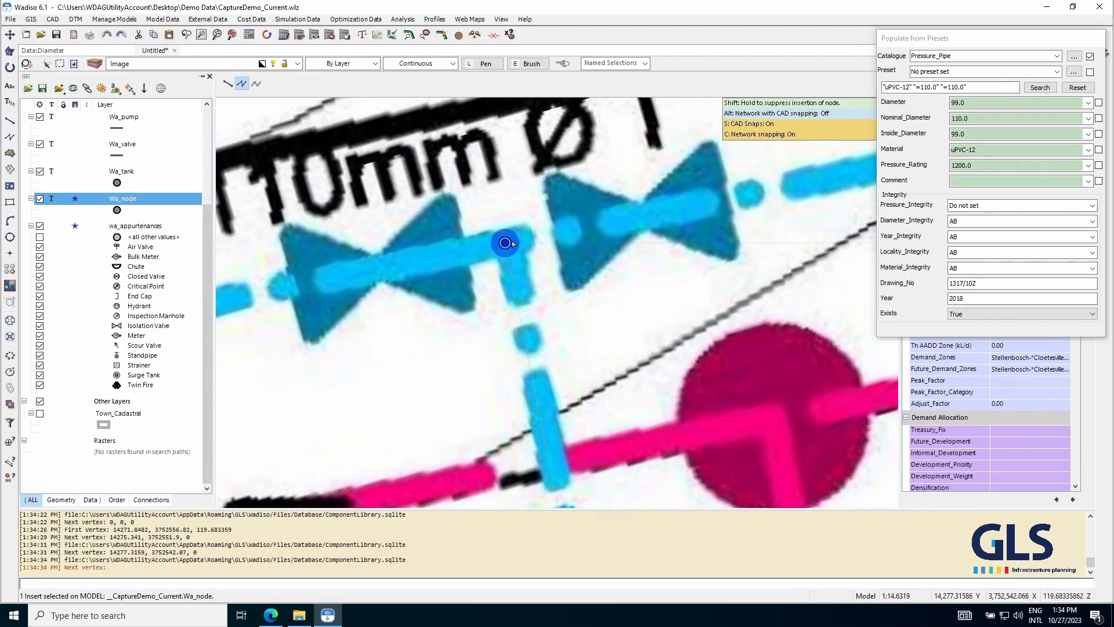
- Extend the pipe along the 24.0 m stretch of Road C to a node at the end cap beside the fire hydrant and finish it
scroll(510, 247, down, 10)
scroll(400, 276, up, 4)
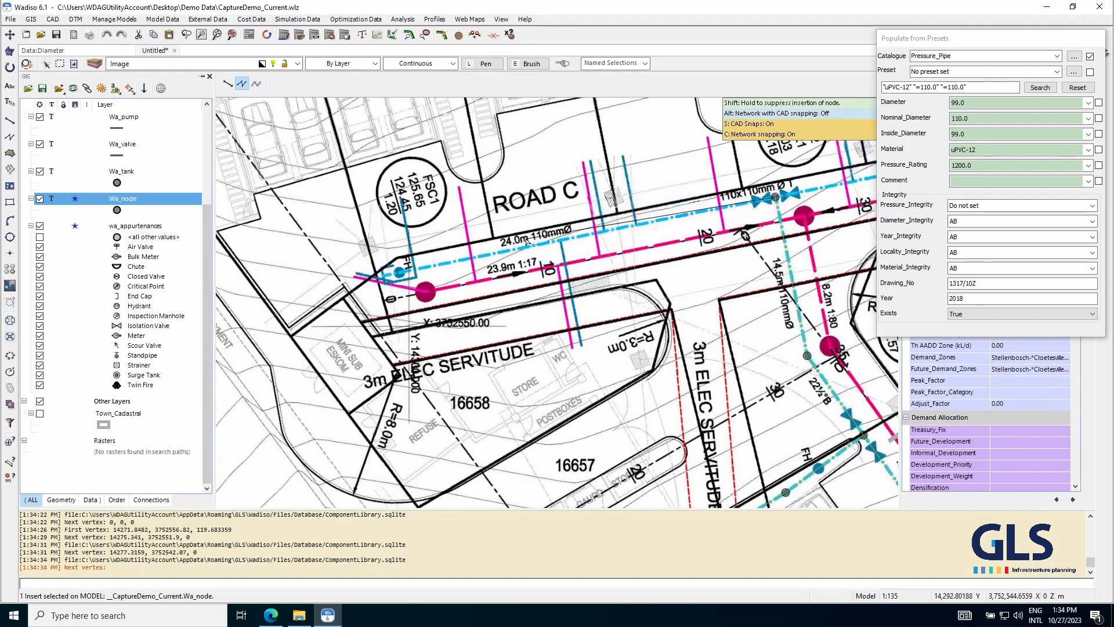
scroll(400, 277, up, 2)
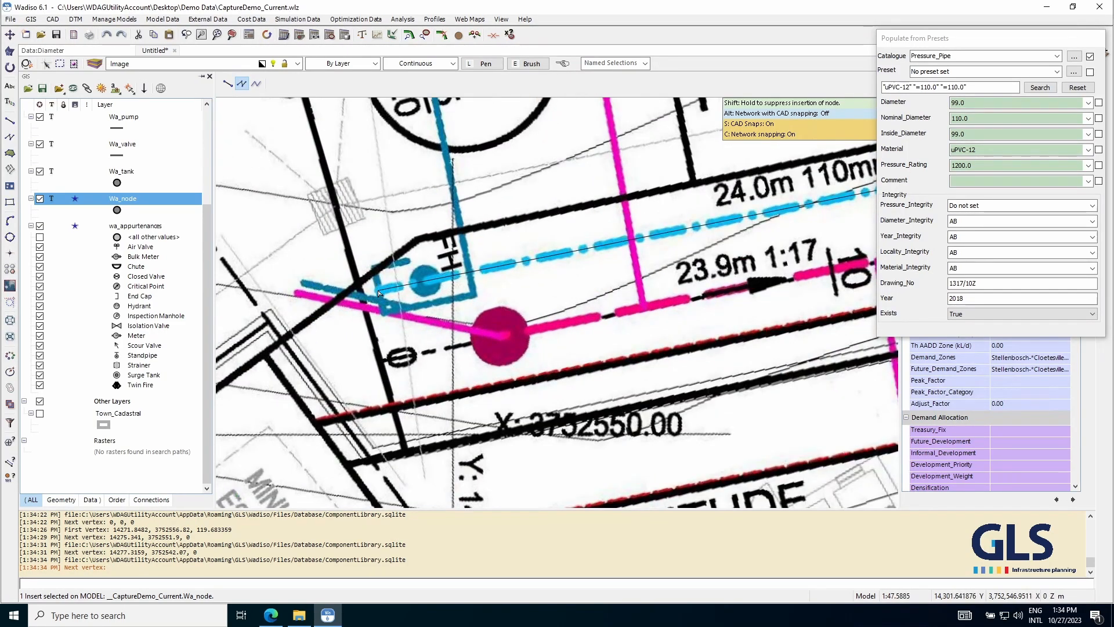
click(377, 290)
scroll(377, 290, down, 8)
scroll(435, 293, up, 3)
scroll(482, 277, up, 4)
right_click(444, 250)
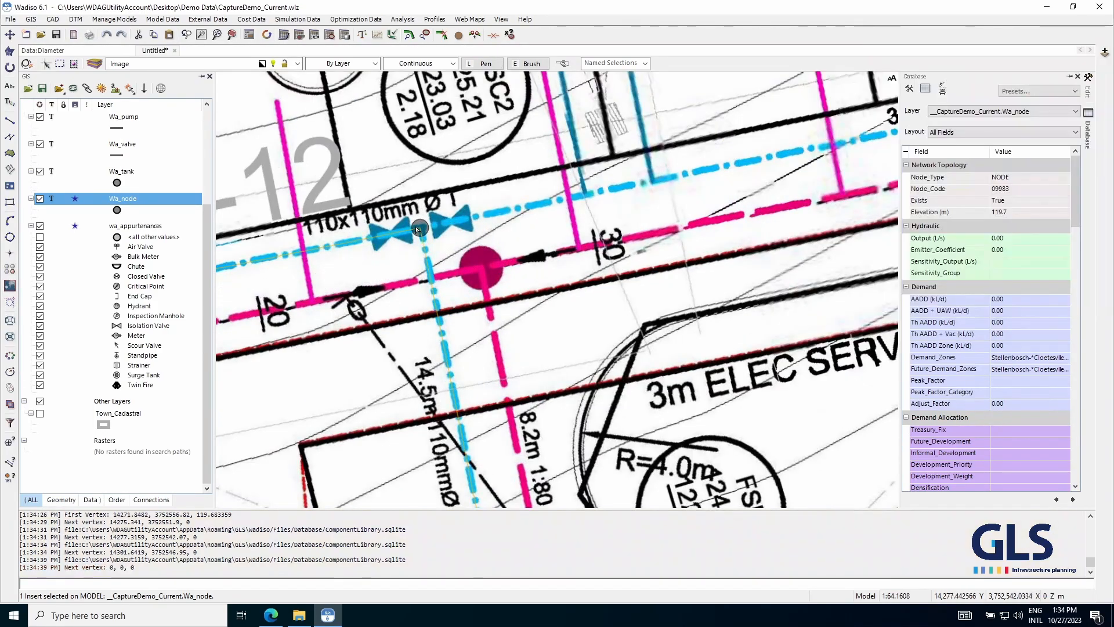
- Draw a pipe from the Road C T node through the slight bend near Road D to a node at the Road D 110x110 mm T
click(441, 34)
click(421, 230)
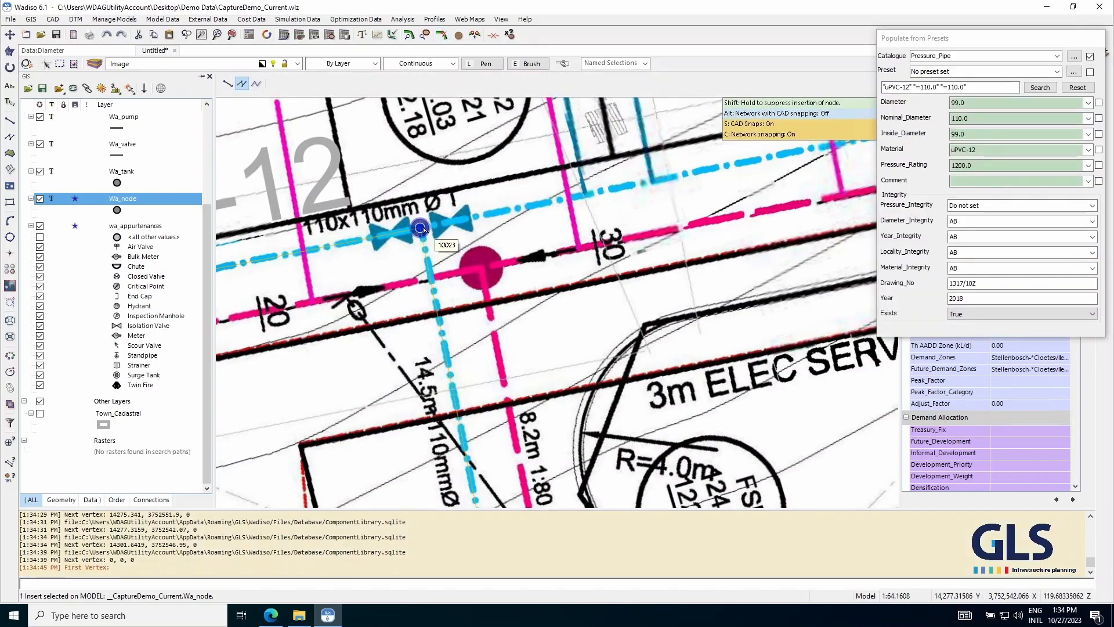
scroll(324, 284, down, 1)
scroll(323, 284, down, 3)
scroll(685, 211, up, 3)
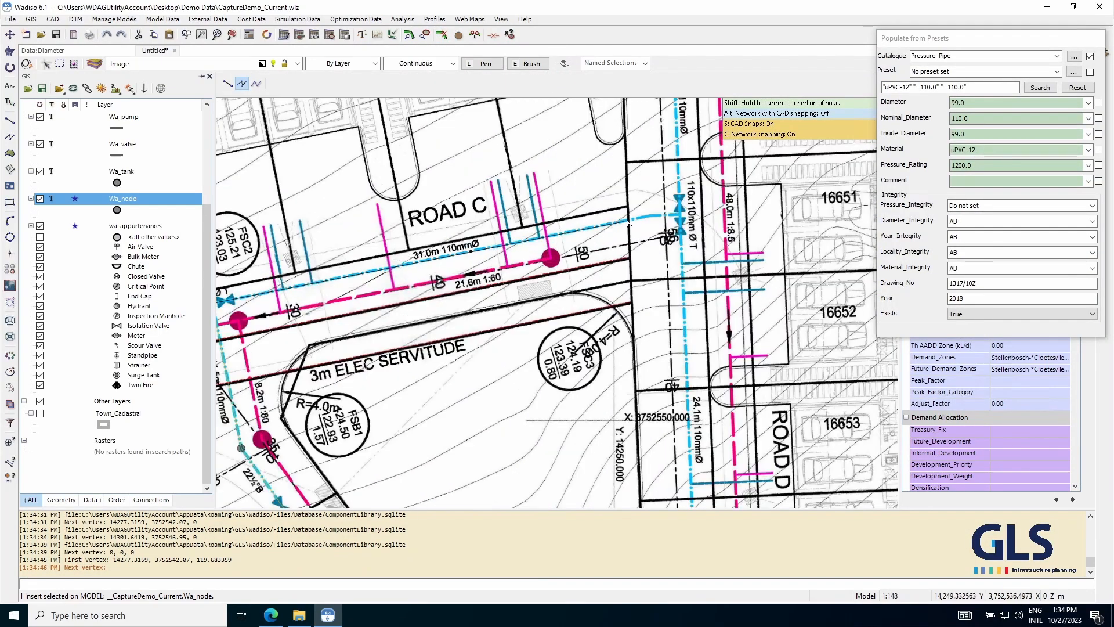
scroll(685, 211, up, 2)
click(652, 216)
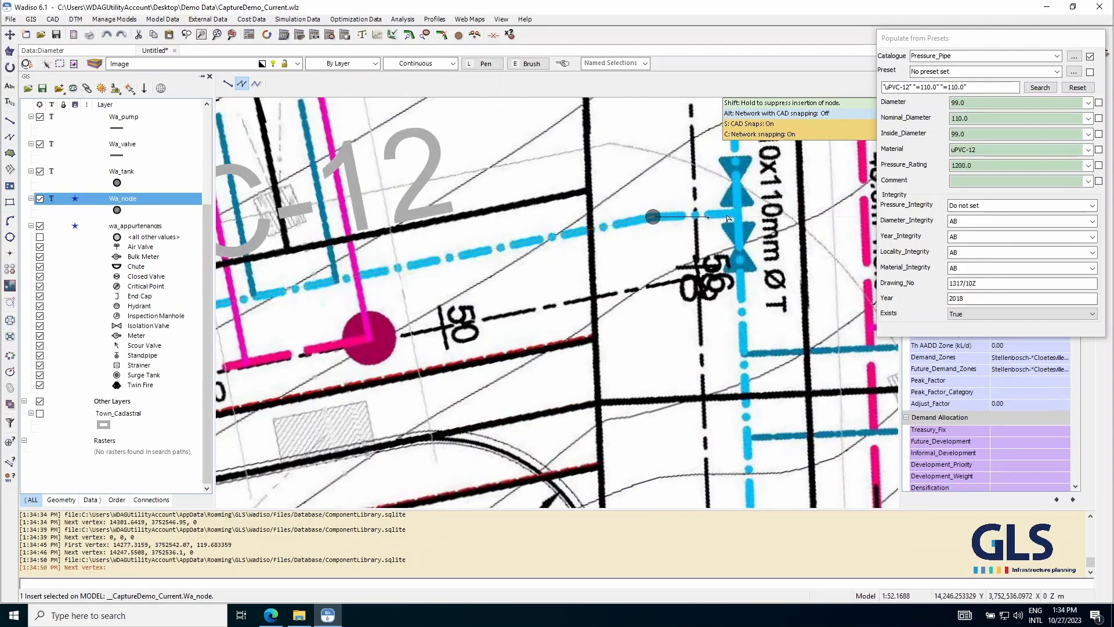
scroll(736, 215, up, 4)
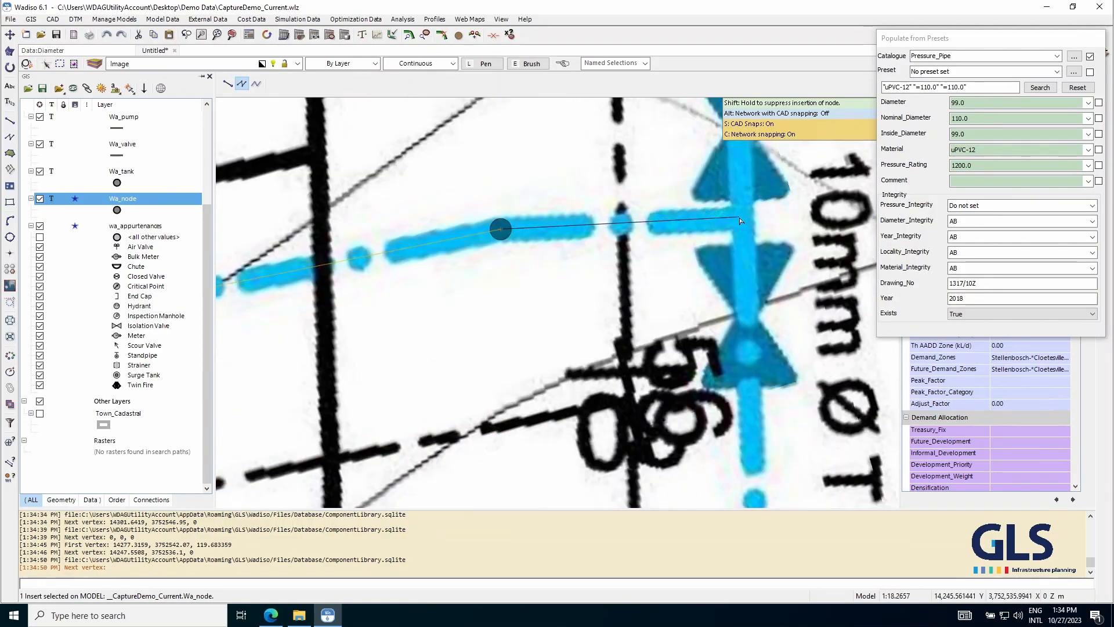
click(737, 216)
- Extend the pipe along the 24.1 m stretch of Road D to the end cap below the fire hydrant and finish it
scroll(716, 239, down, 4)
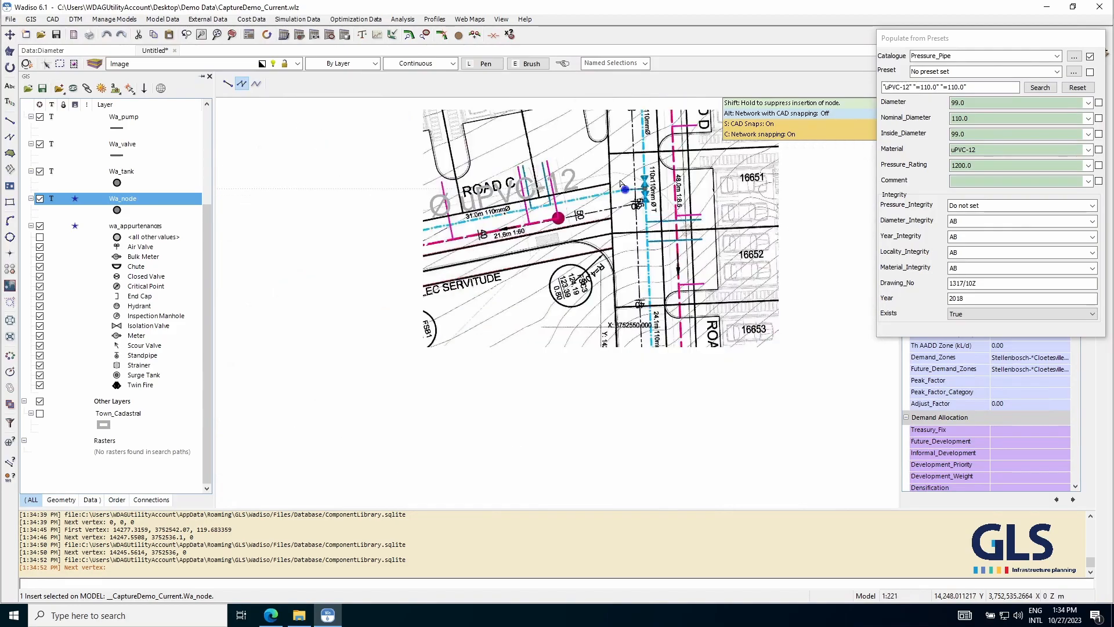
scroll(659, 448, up, 1)
scroll(659, 448, up, 2)
click(653, 441)
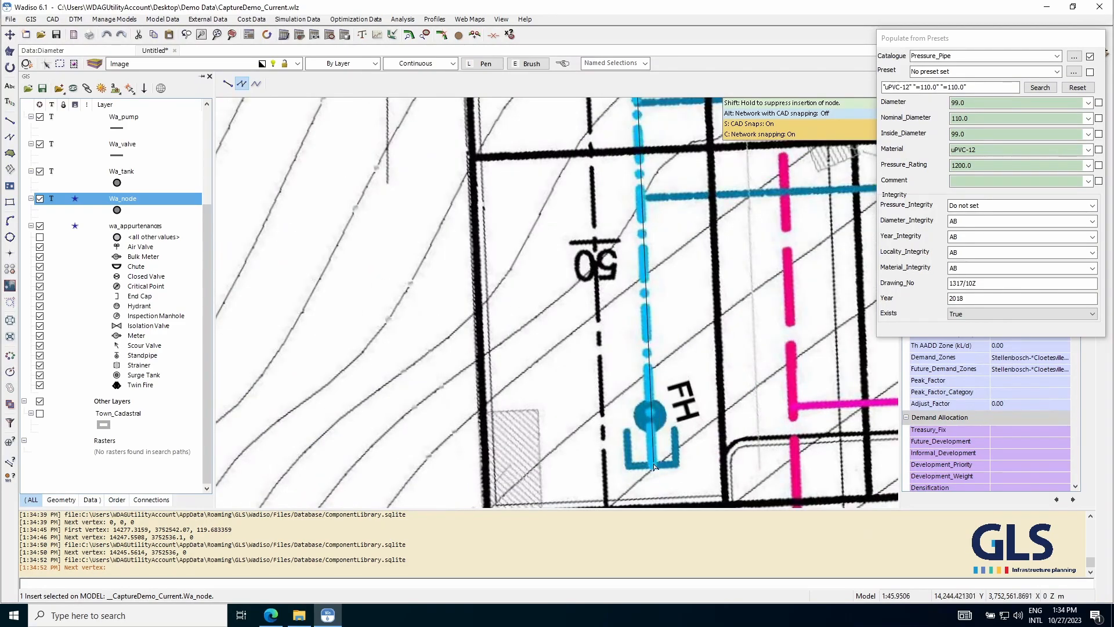
scroll(632, 308, down, 8)
scroll(629, 302, up, 5)
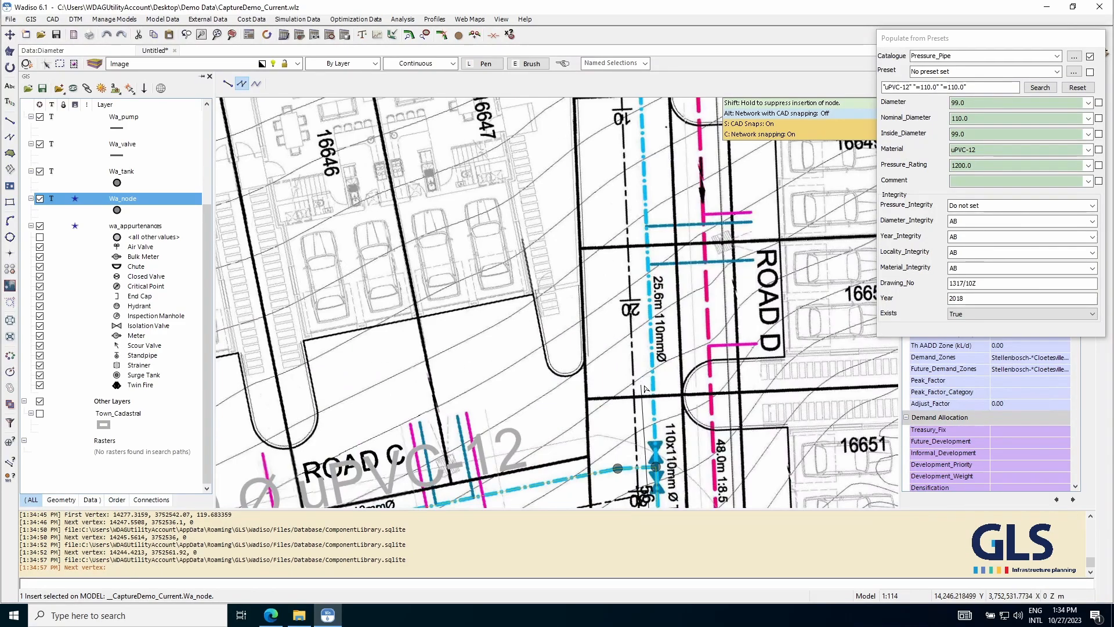
right_click(670, 439)
- Draw a pipe from the Road D T node along the 25.6 m stretch to the end cap above the fire hydrant and finish it
click(443, 36)
click(656, 467)
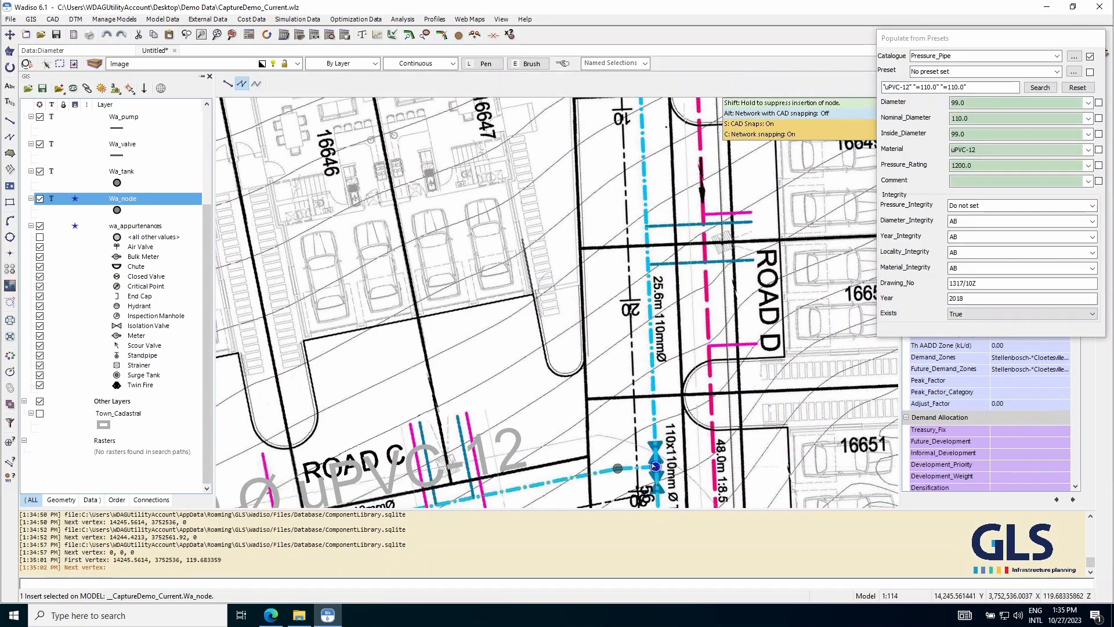
scroll(655, 468, down, 2)
scroll(644, 133, up, 3)
scroll(655, 176, up, 1)
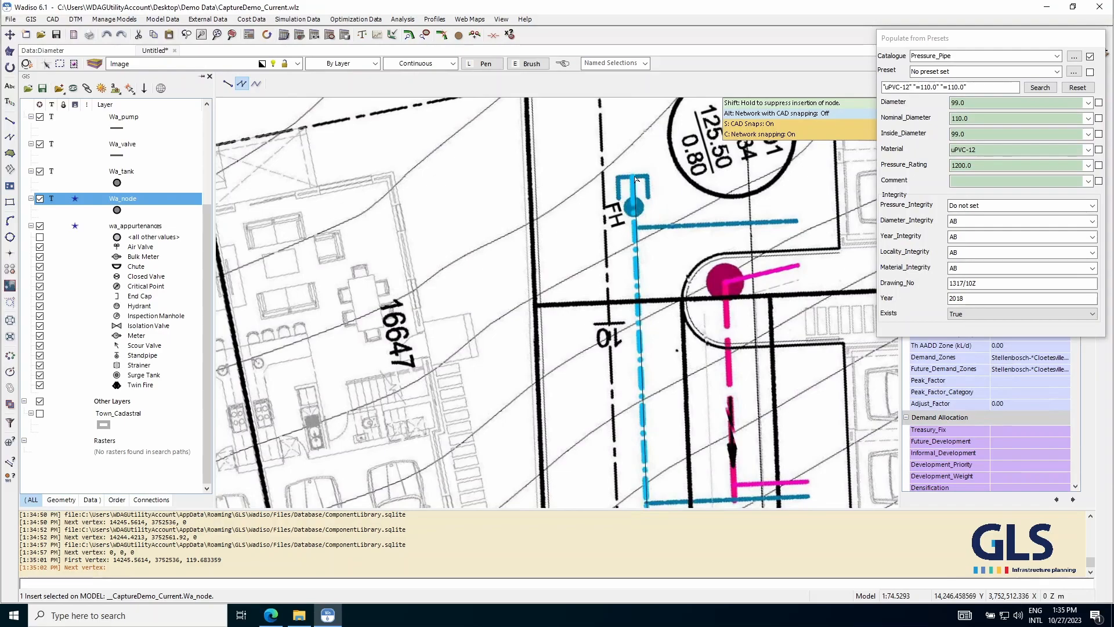
click(632, 176)
right_click(632, 177)
- Hide the as-built drawing's Image layer and examine the captured pipe network against the existing pipes
scroll(549, 149, down, 10)
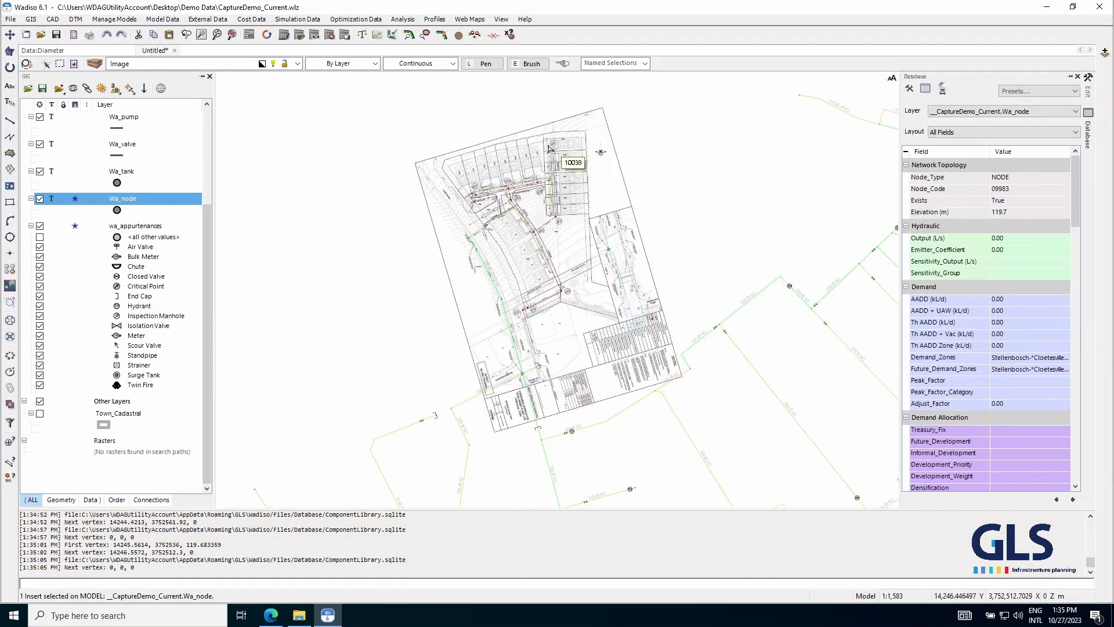
scroll(543, 332, up, 3)
right_click(589, 316)
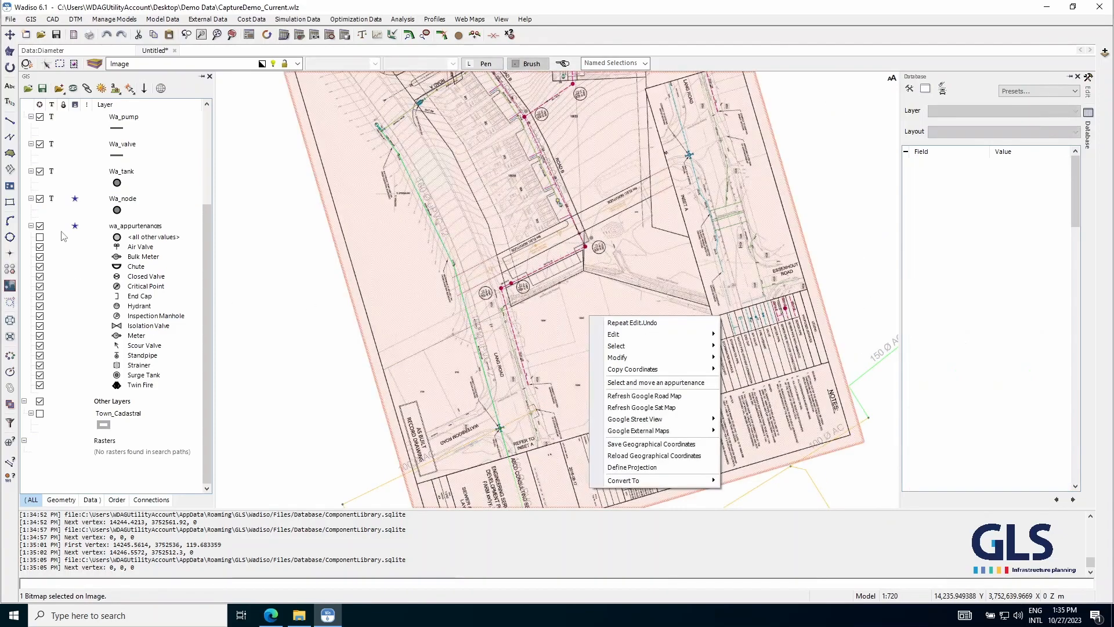
click(273, 64)
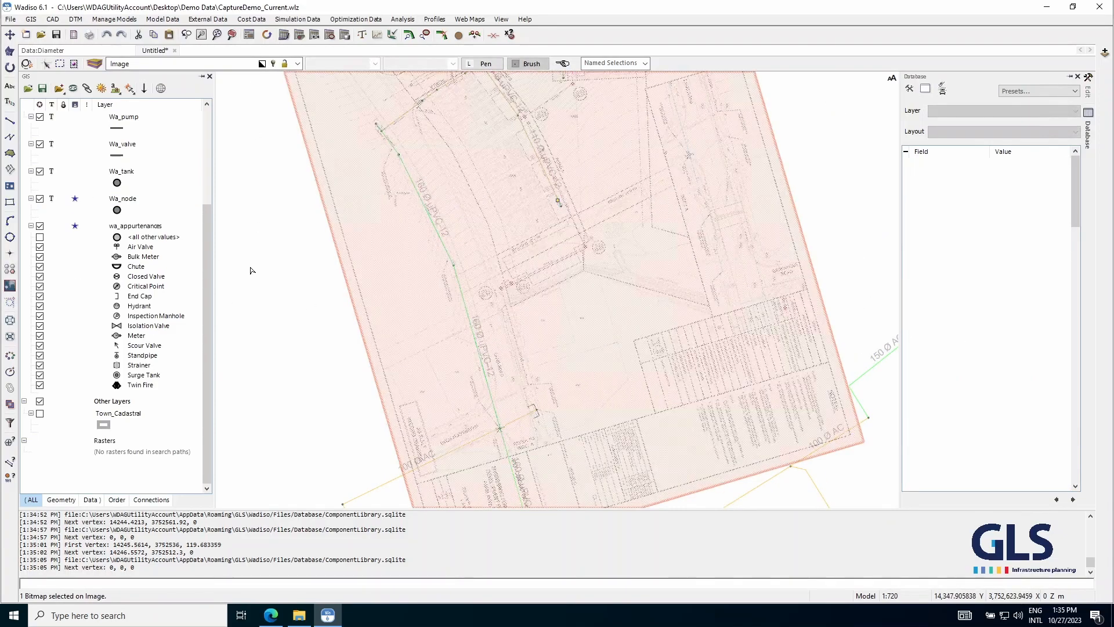
right_click(250, 268)
click(253, 207)
scroll(411, 267, down, 2)
scroll(429, 272, down, 1)
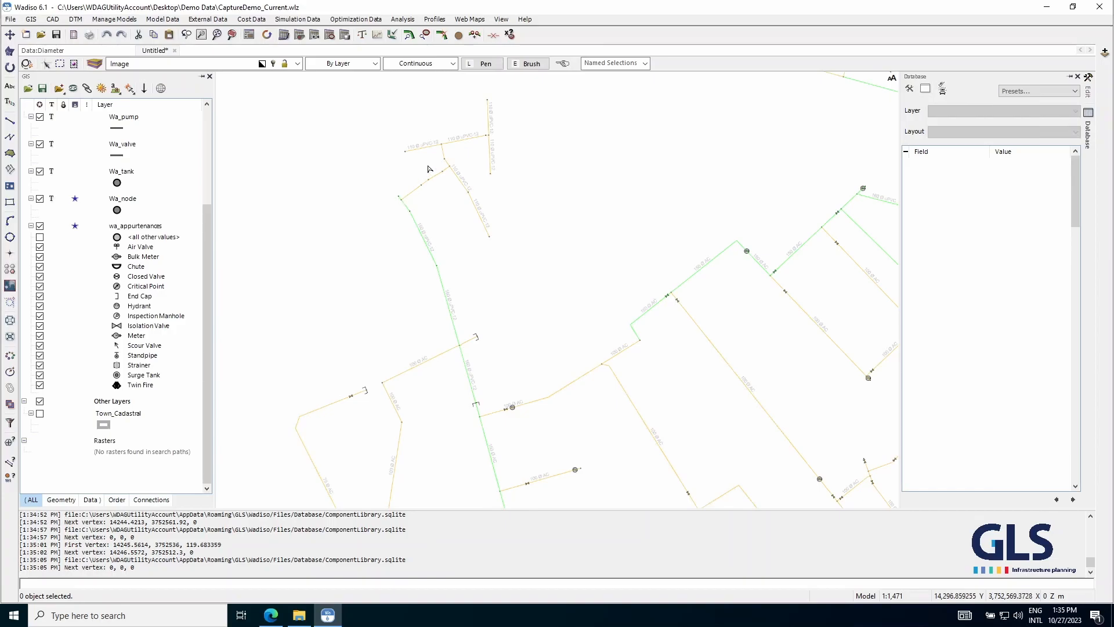
scroll(432, 258, up, 2)
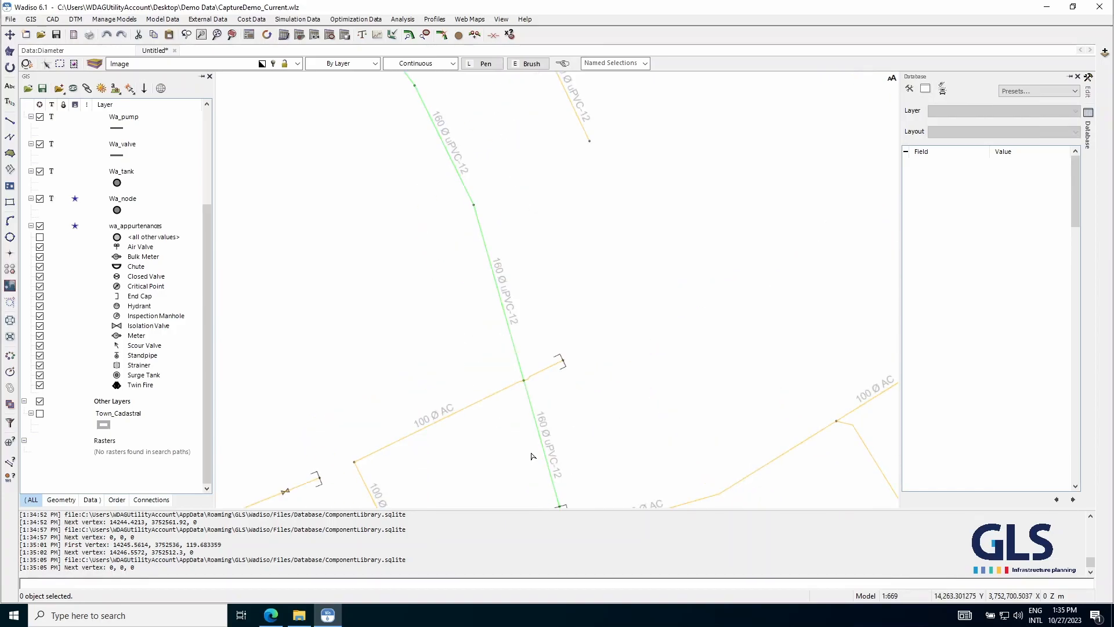
drag(403, 239, 455, 315)
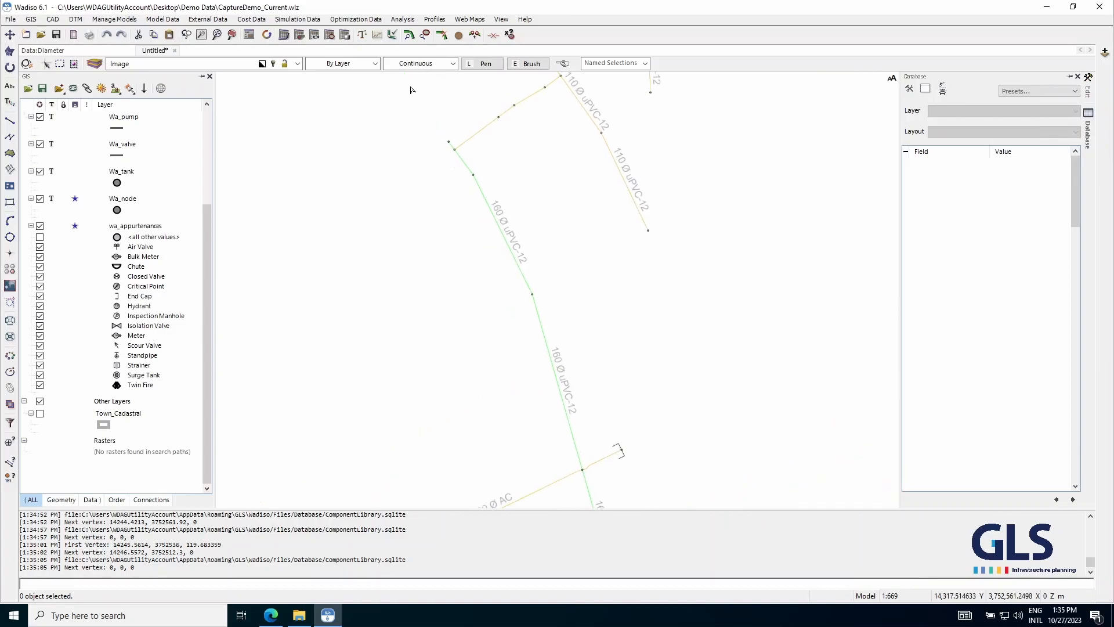
- Show the Image layer again and examine the fittings along the 160 mm main down to the Waterboom Road cross
click(273, 65)
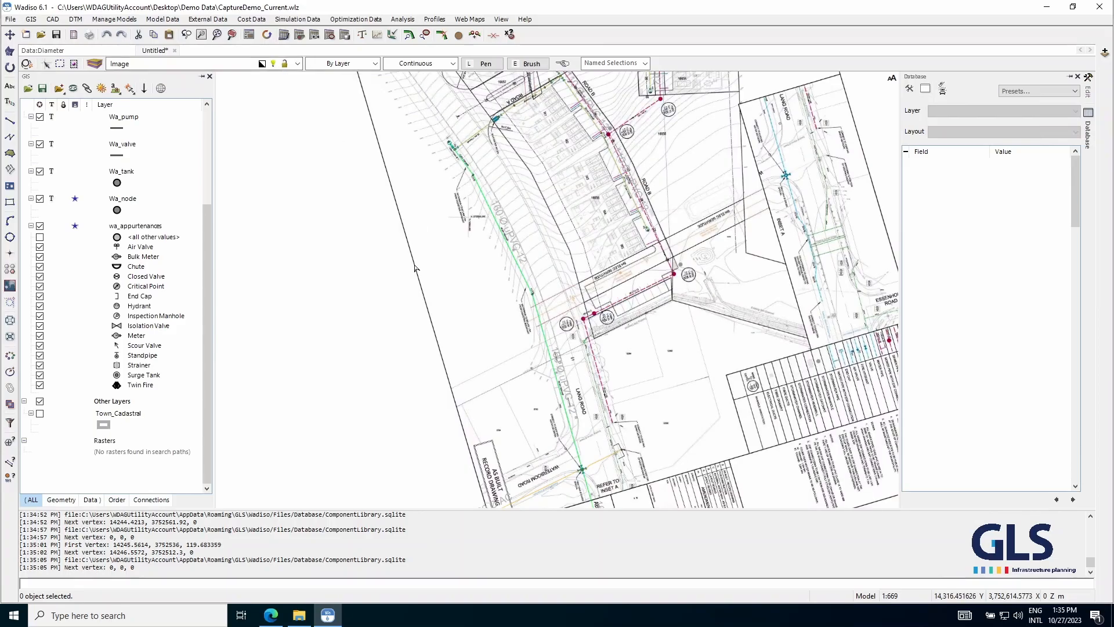
scroll(481, 132, up, 10)
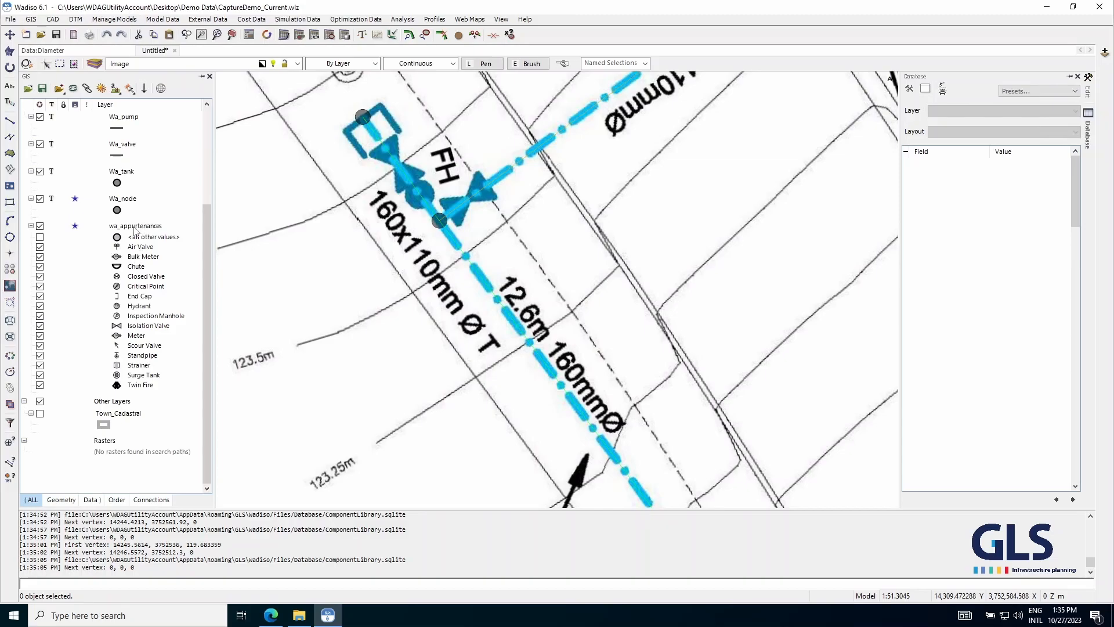
scroll(456, 216, down, 3)
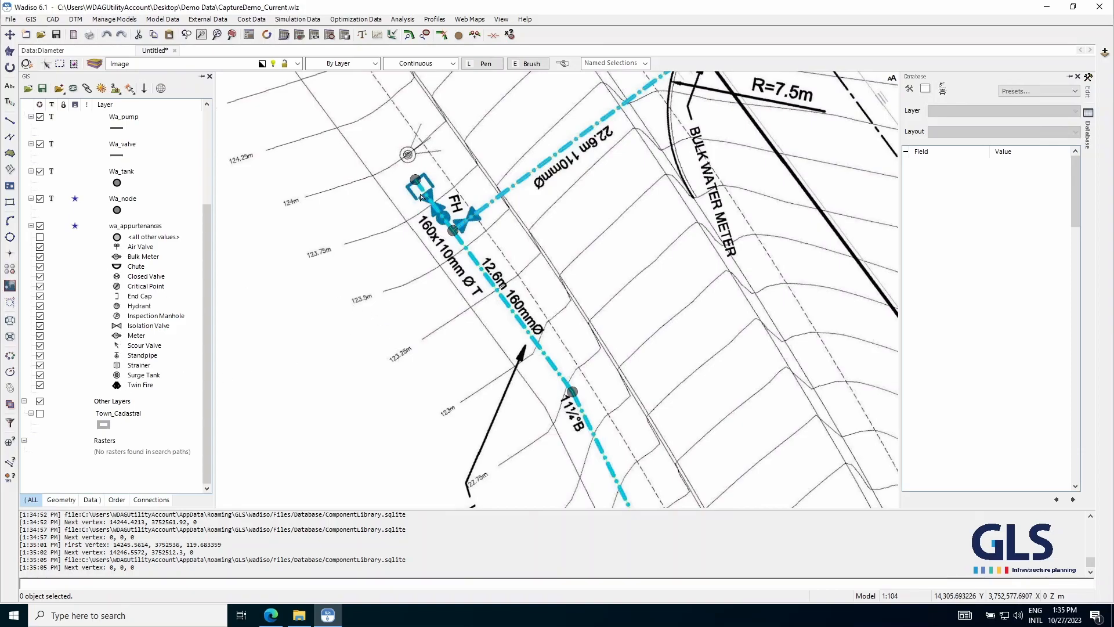
scroll(396, 196, down, 2)
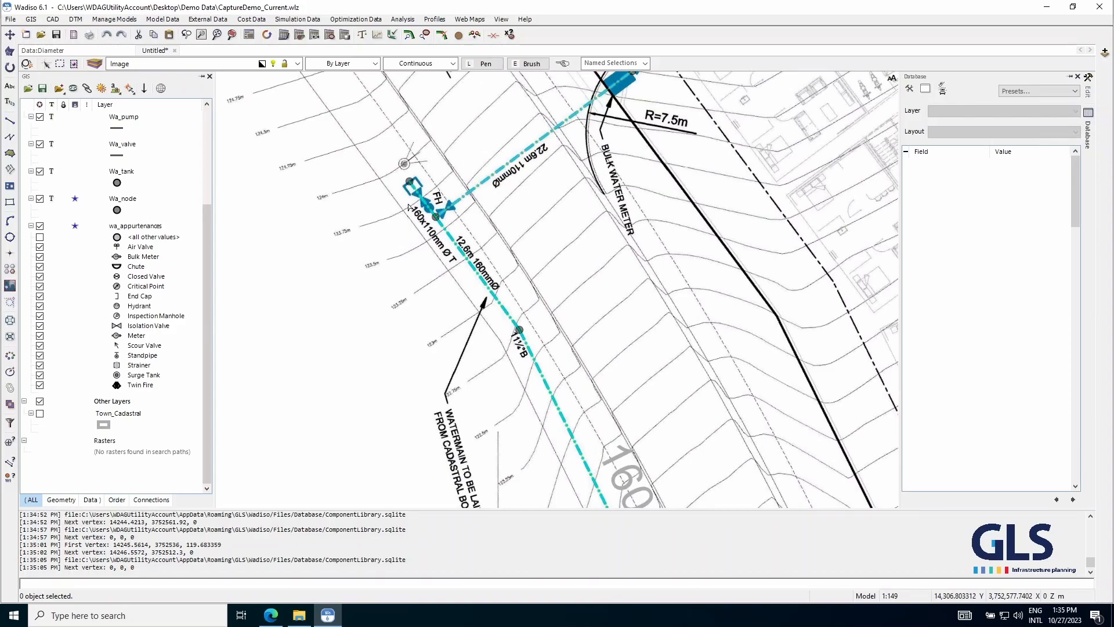
scroll(325, 194, down, 2)
drag(461, 433, 376, 239)
mouse_move(428, 416)
mouse_down()
mouse_move(373, 214)
mouse_move(490, 484)
mouse_move(426, 199)
mouse_up()
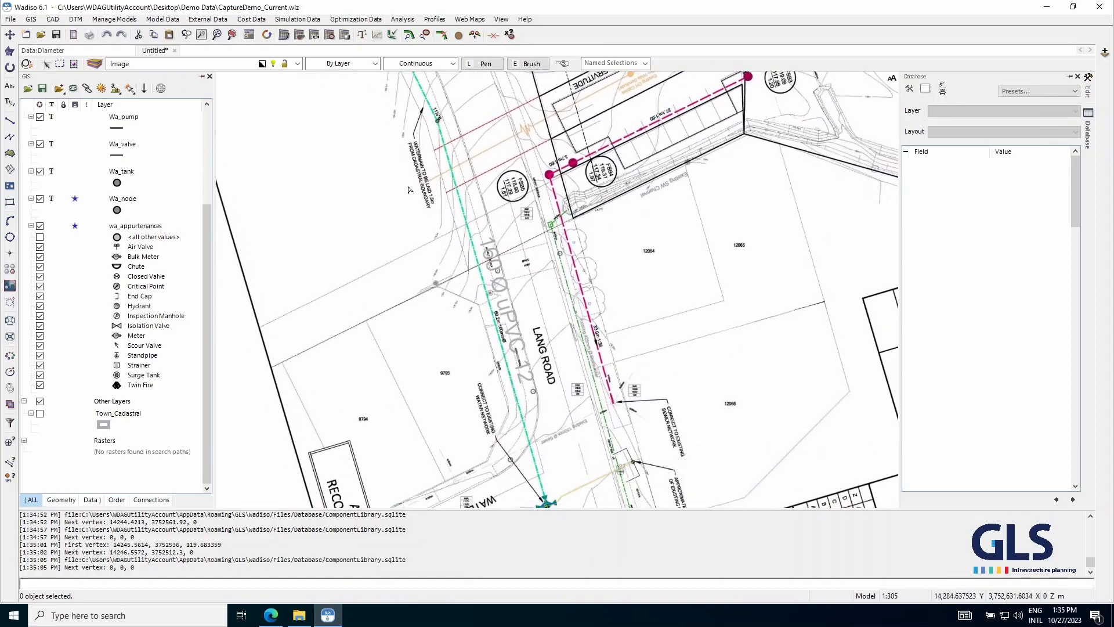
drag(521, 497, 480, 329)
scroll(479, 329, up, 5)
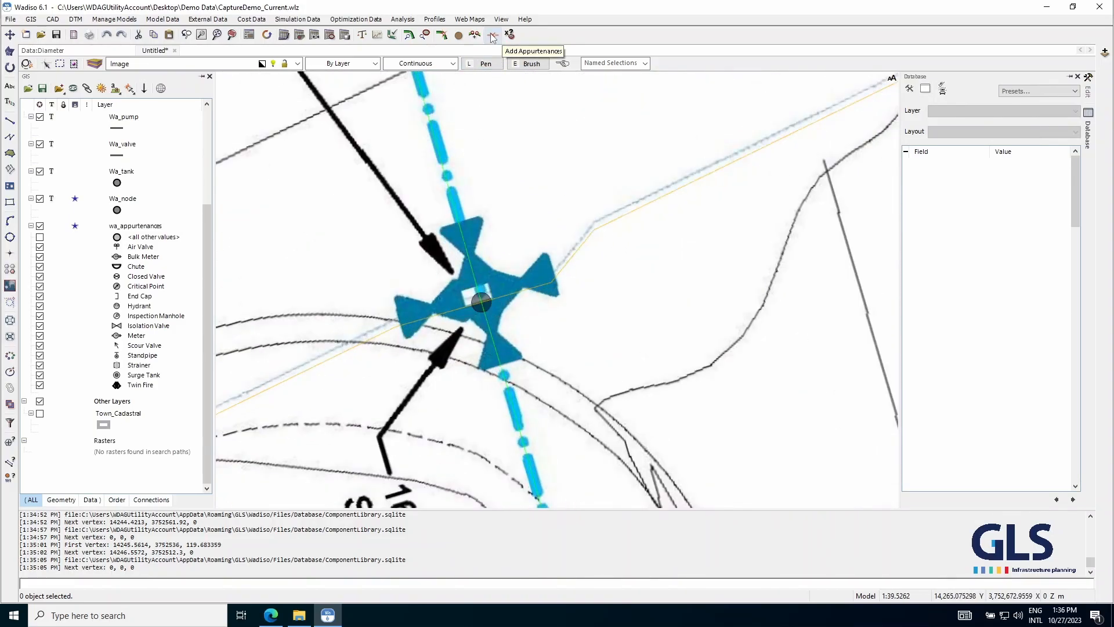
click(166, 20)
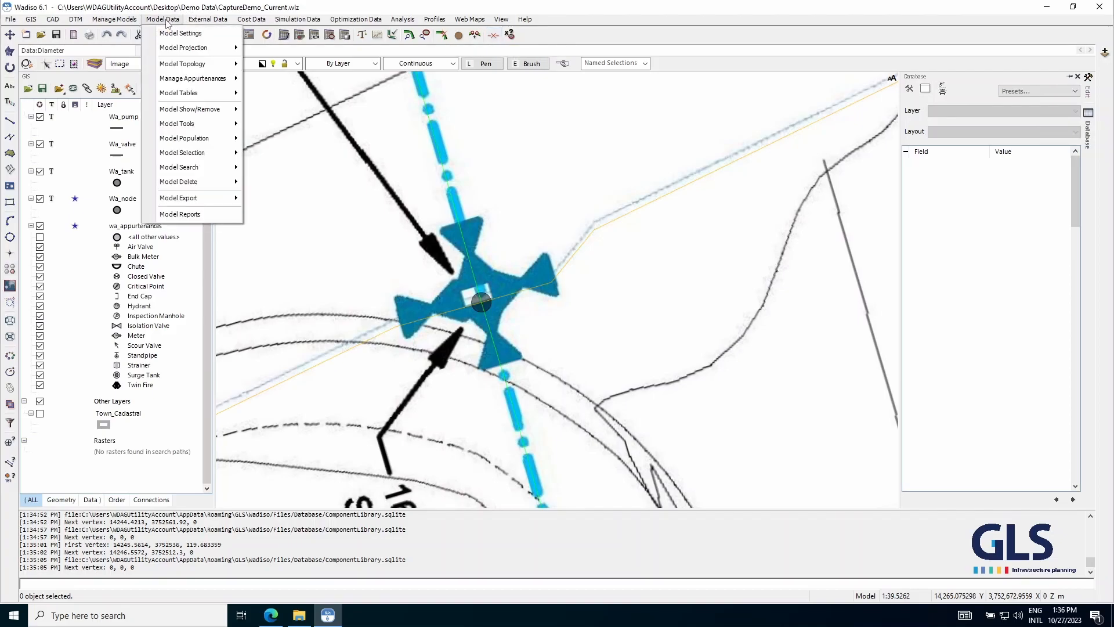
mouse_move(183, 81)
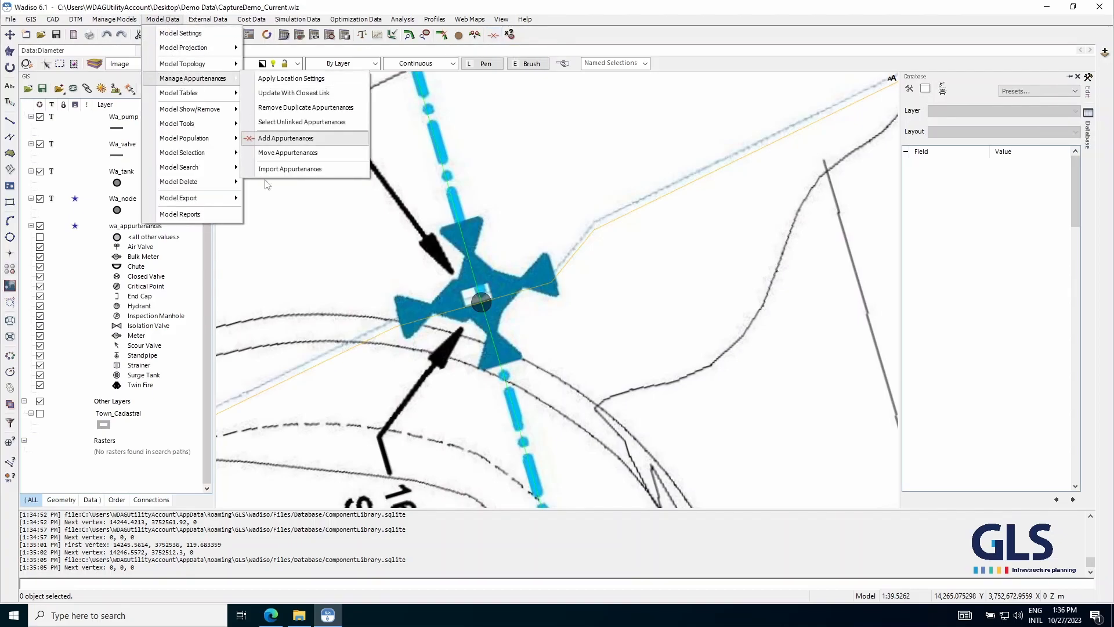
click(300, 142)
scroll(417, 271, down, 2)
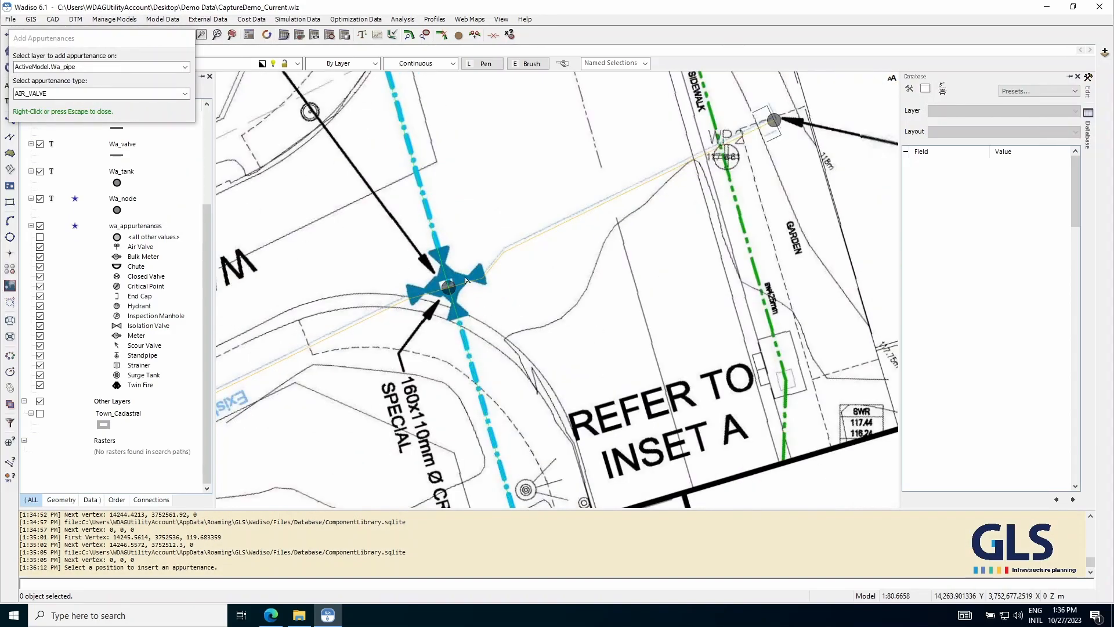
click(185, 94)
scroll(79, 139, down, 2)
scroll(72, 148, down, 1)
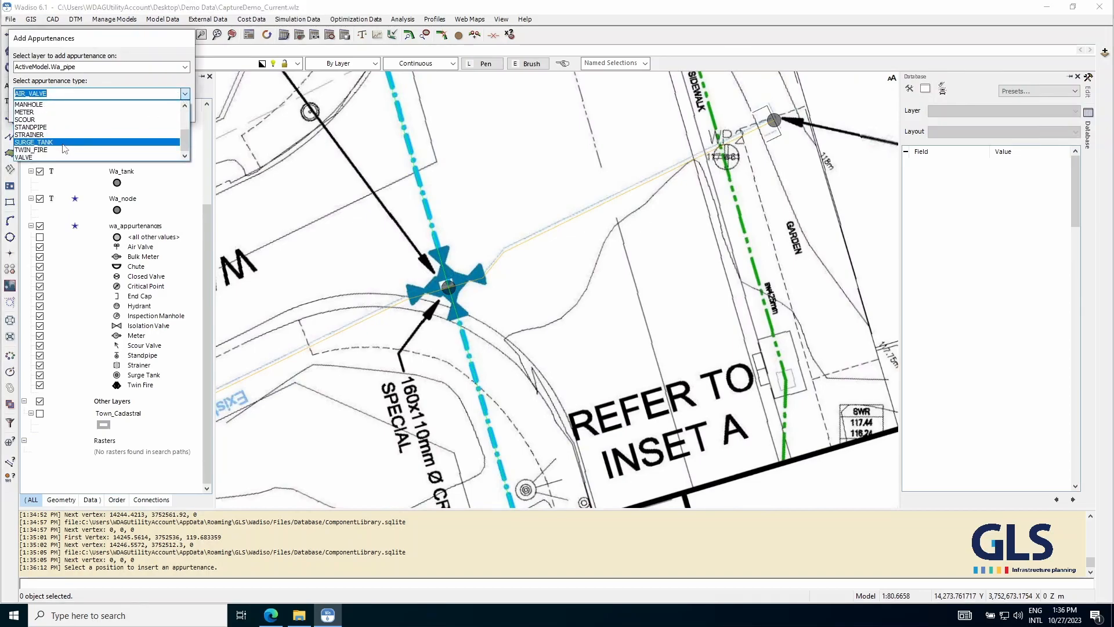
click(58, 157)
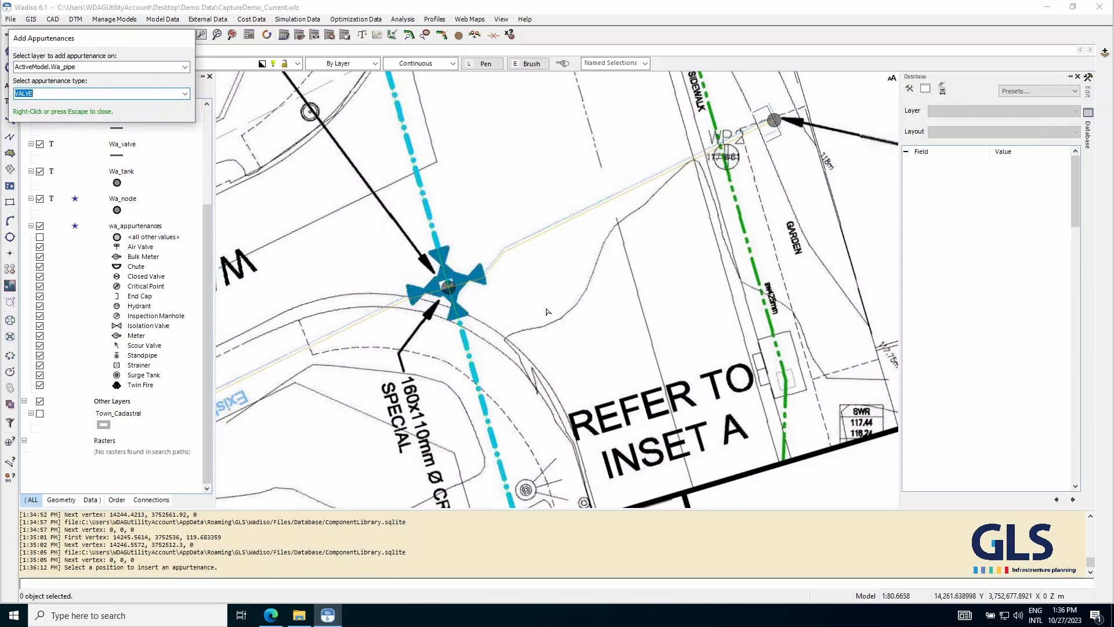
scroll(547, 315, down, 3)
right_click(325, 196)
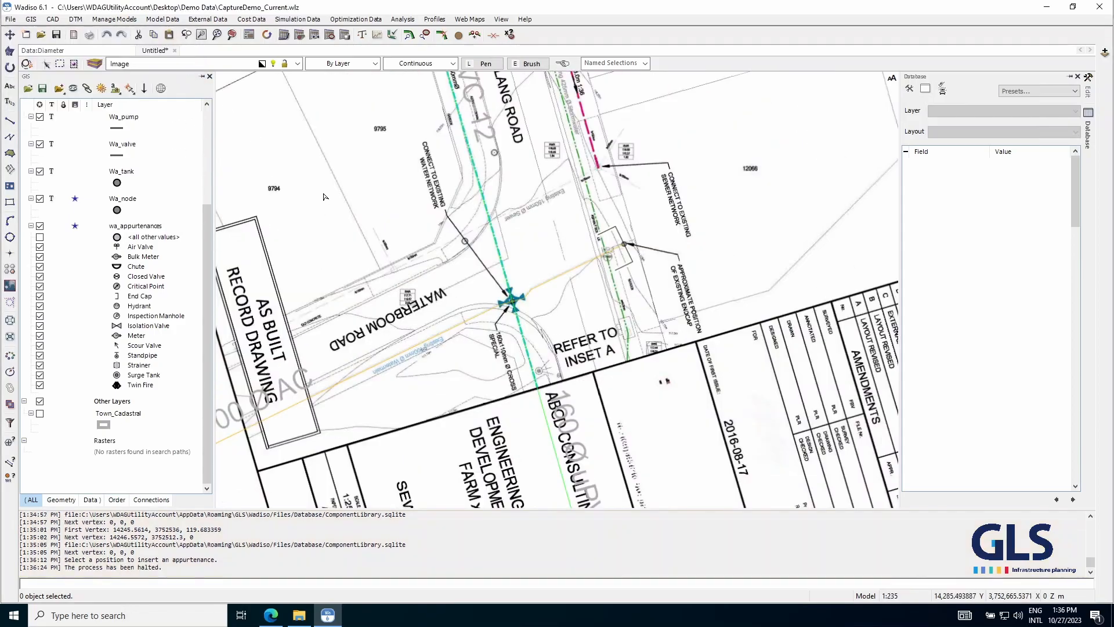
- Undo the last two operations on the as-built drawing image and clear its selection
scroll(434, 247, down, 2)
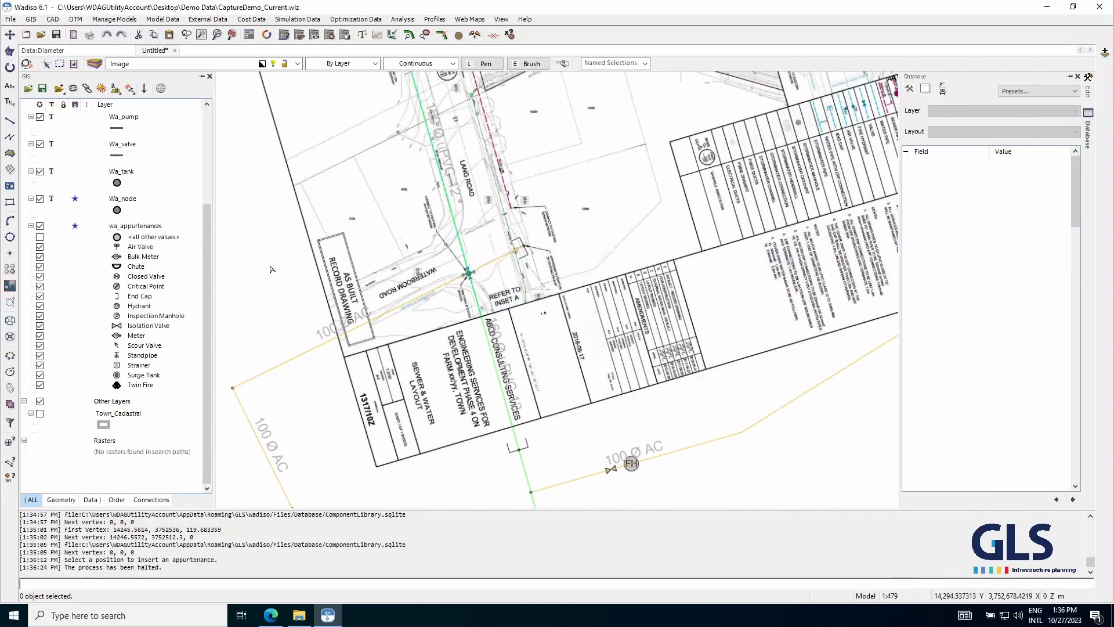
key(ctrl+z)
key(ctrl+z)
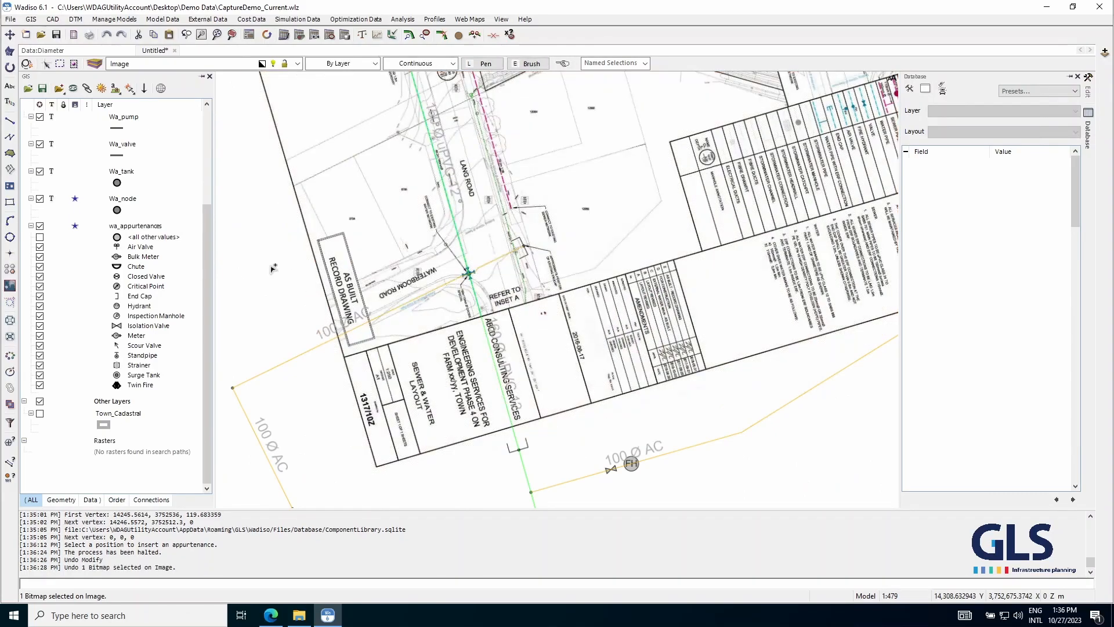
scroll(473, 277, up, 7)
click(568, 301)
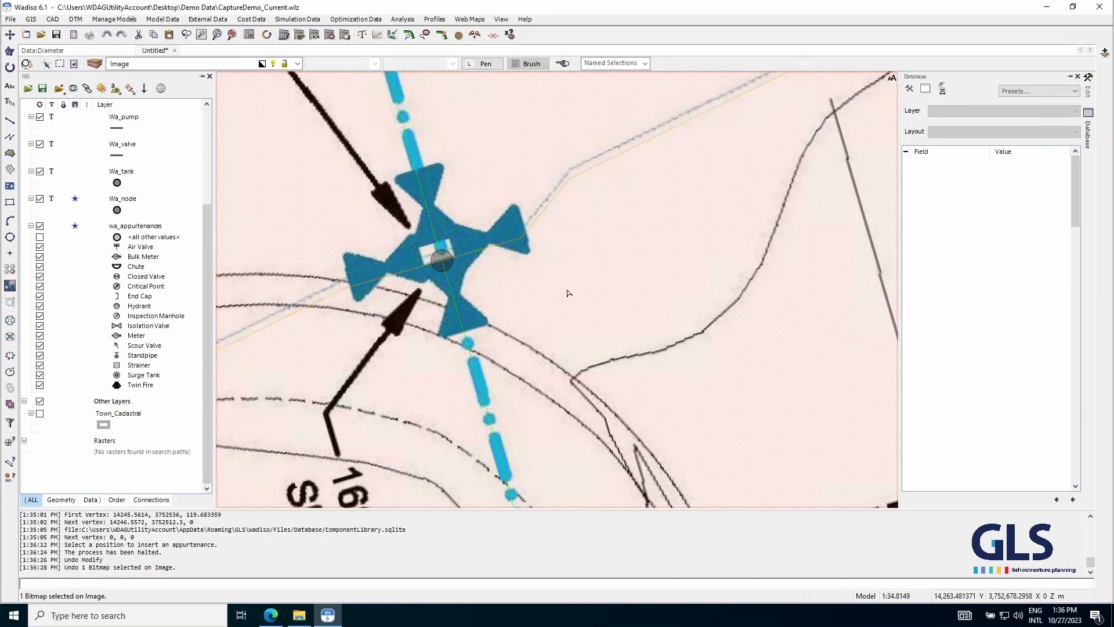
scroll(556, 262, down, 2)
key(Escape)
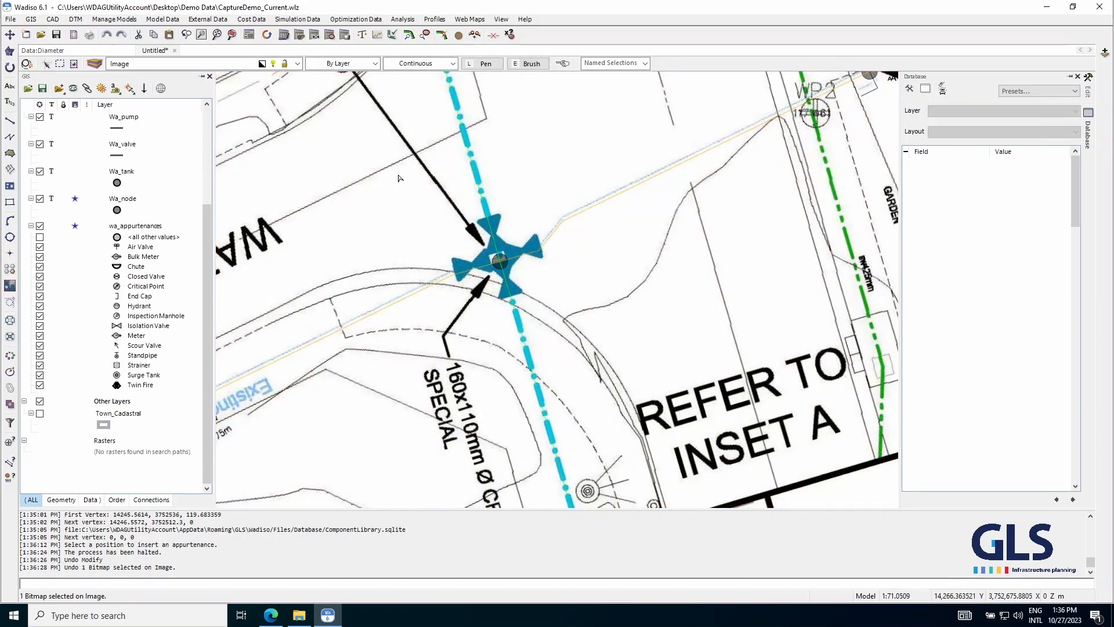
- Add VALVE appurtenances on the four Wa_pipe branches around the 160x110 mm cross at Waterboom Road
click(492, 35)
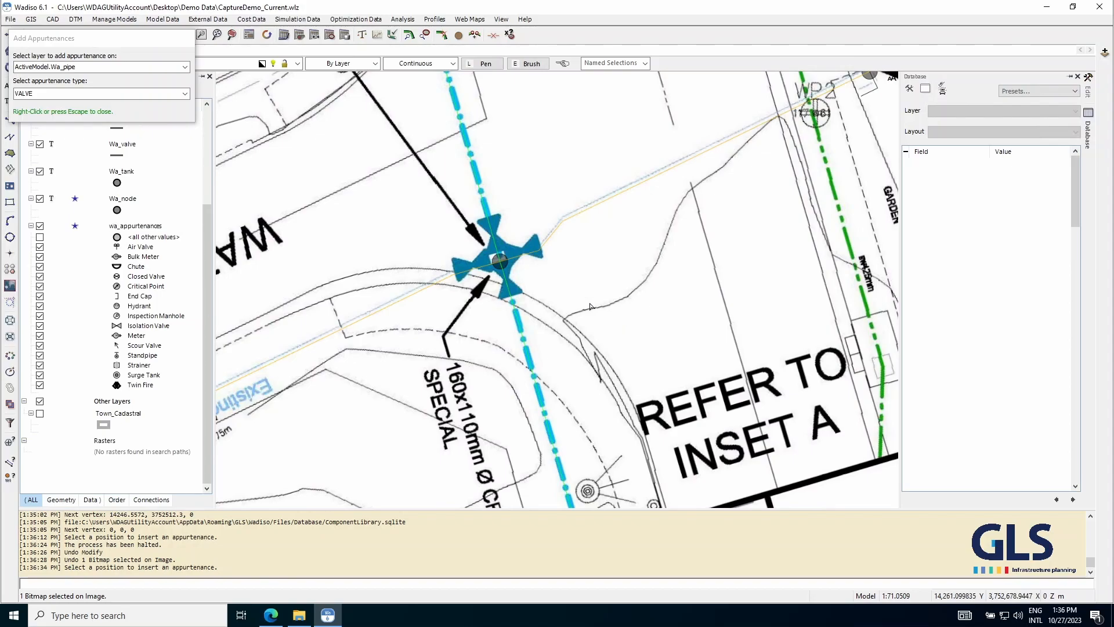
scroll(527, 269, up, 3)
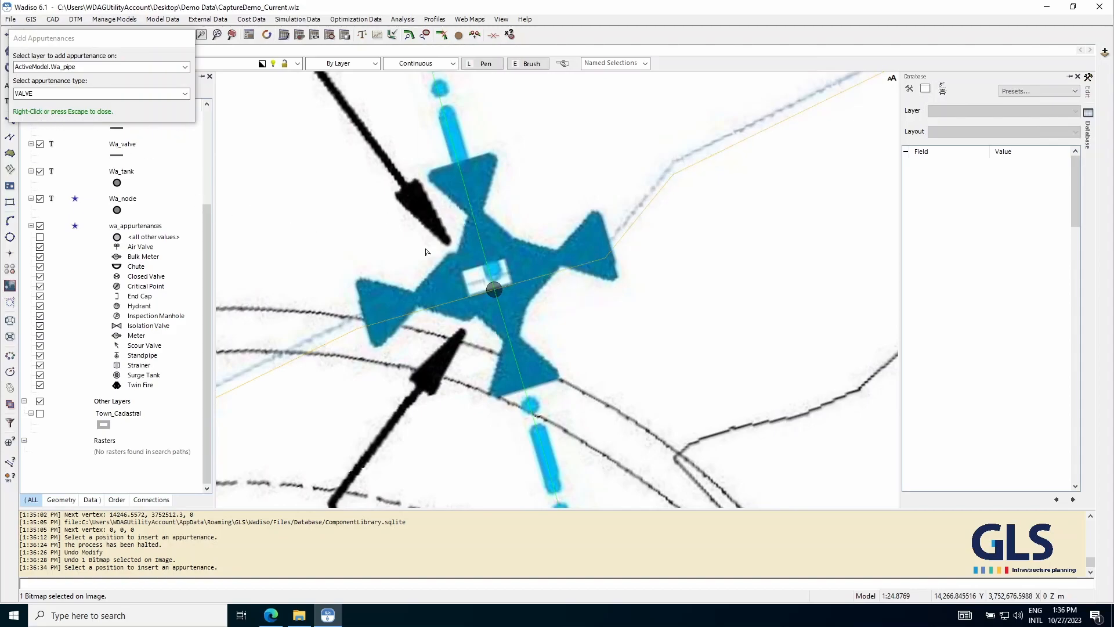
click(546, 275)
click(432, 309)
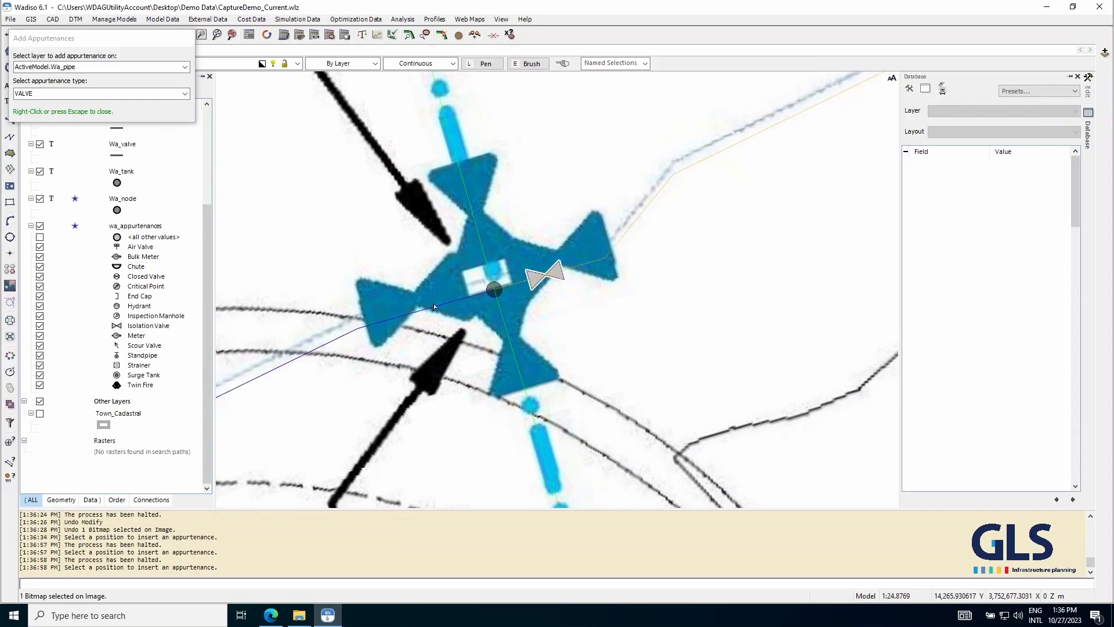
click(472, 219)
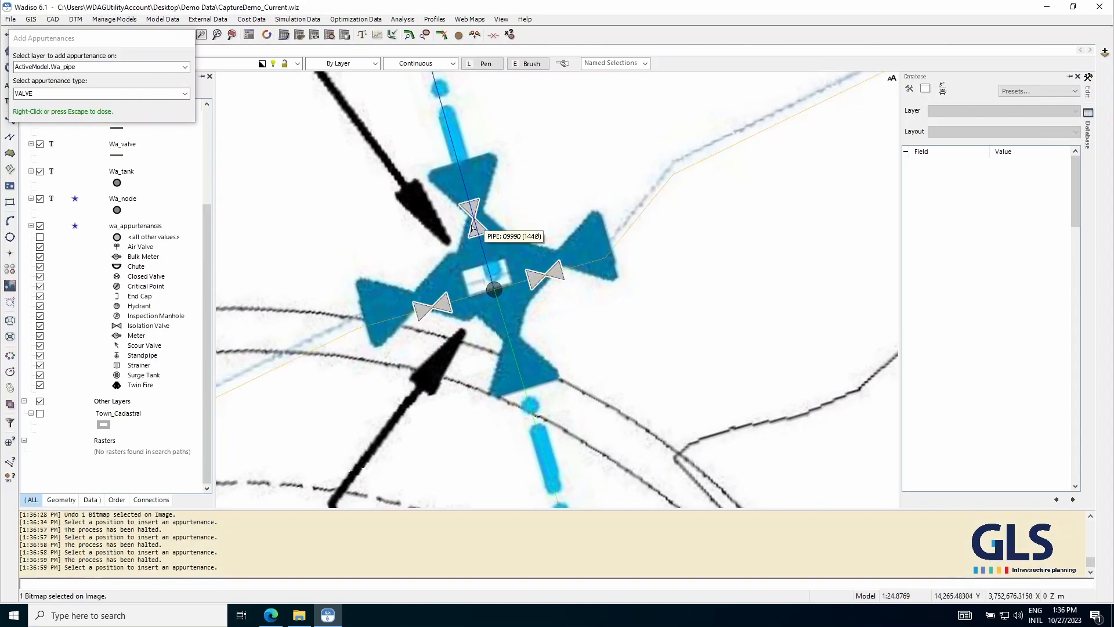
click(510, 346)
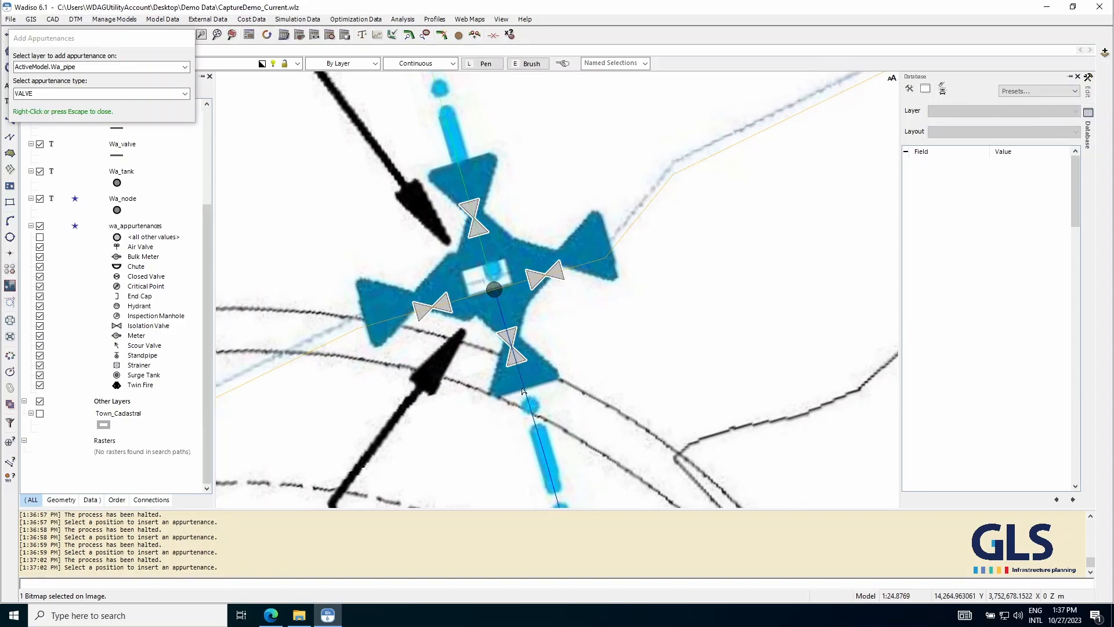
- Add one valve on the 160 mm main beside the end cap and one on the 110 mm branch at the 160x110 mm T
scroll(566, 341, down, 5)
scroll(566, 341, down, 2)
drag(525, 204, 619, 503)
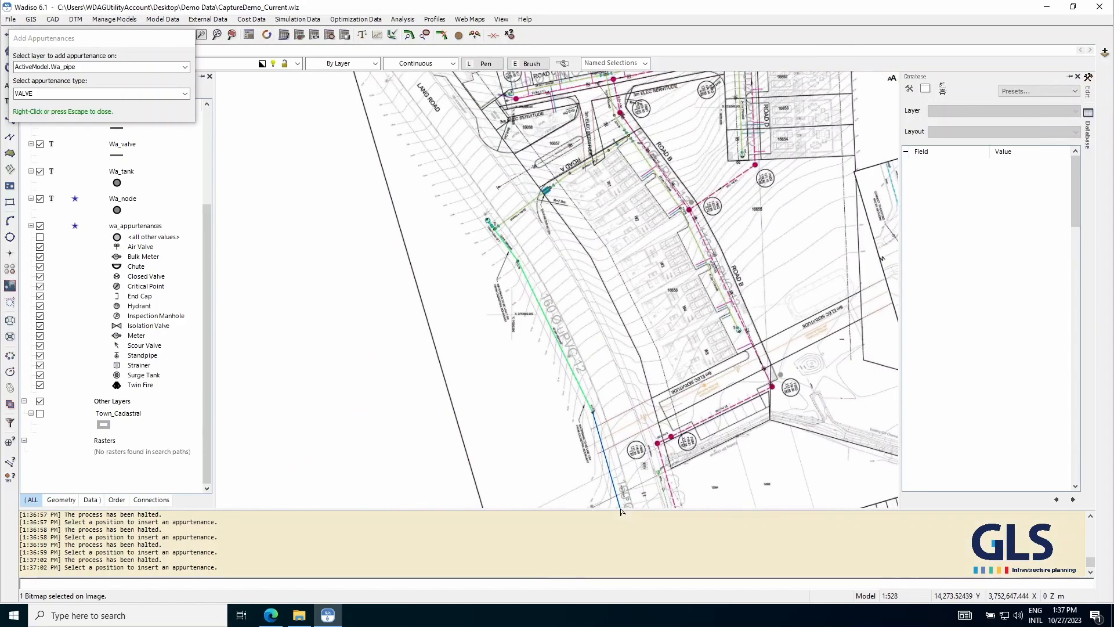
scroll(615, 493, up, 1)
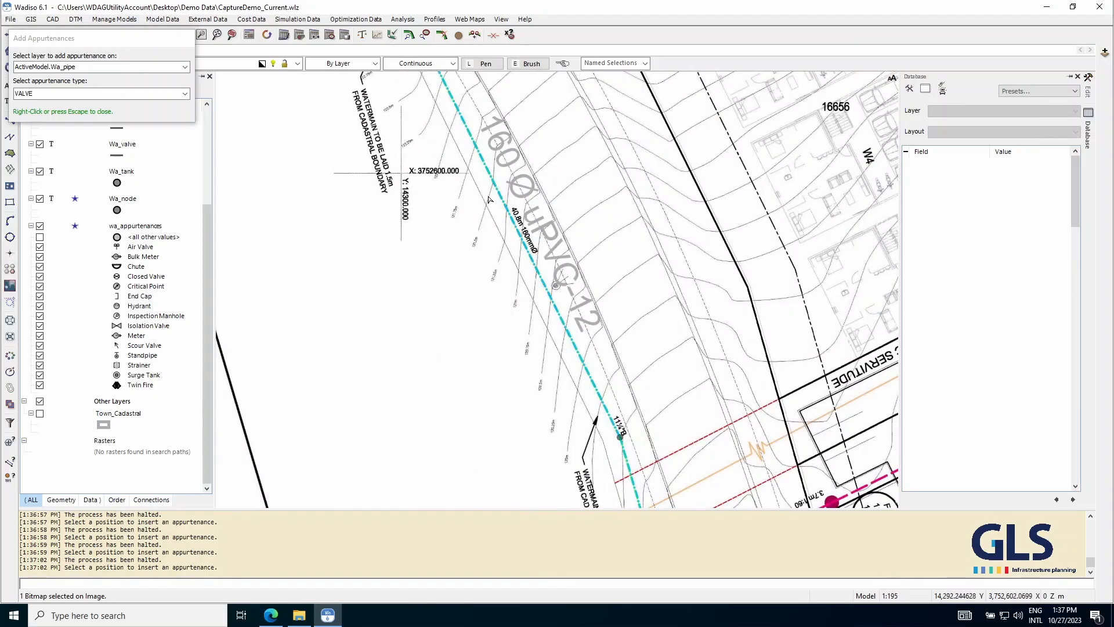
scroll(599, 437, up, 2)
scroll(455, 168, up, 5)
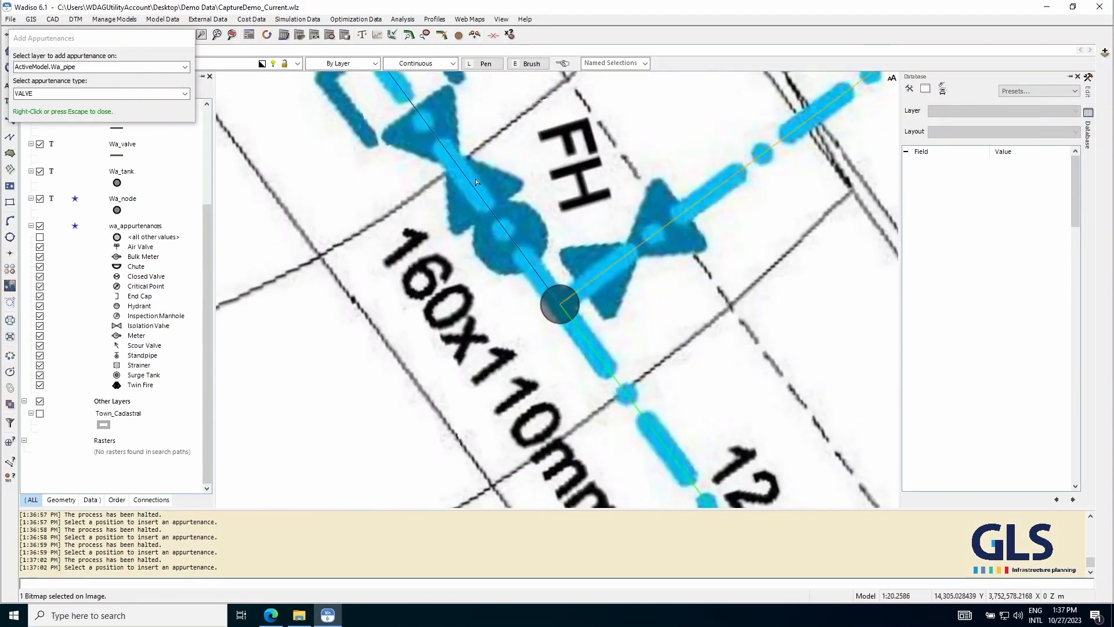
click(456, 168)
click(627, 259)
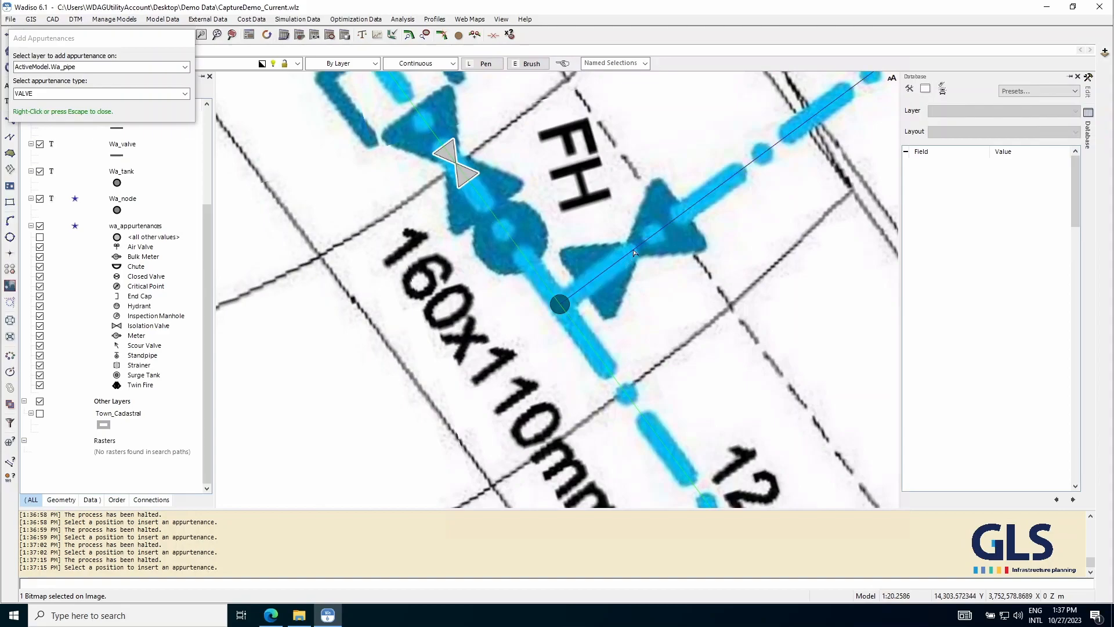
- Change the appurtenance type to HYDRANT and place a hydrant on the FH symbol beside the 160x110 mm T
scroll(548, 307, down, 2)
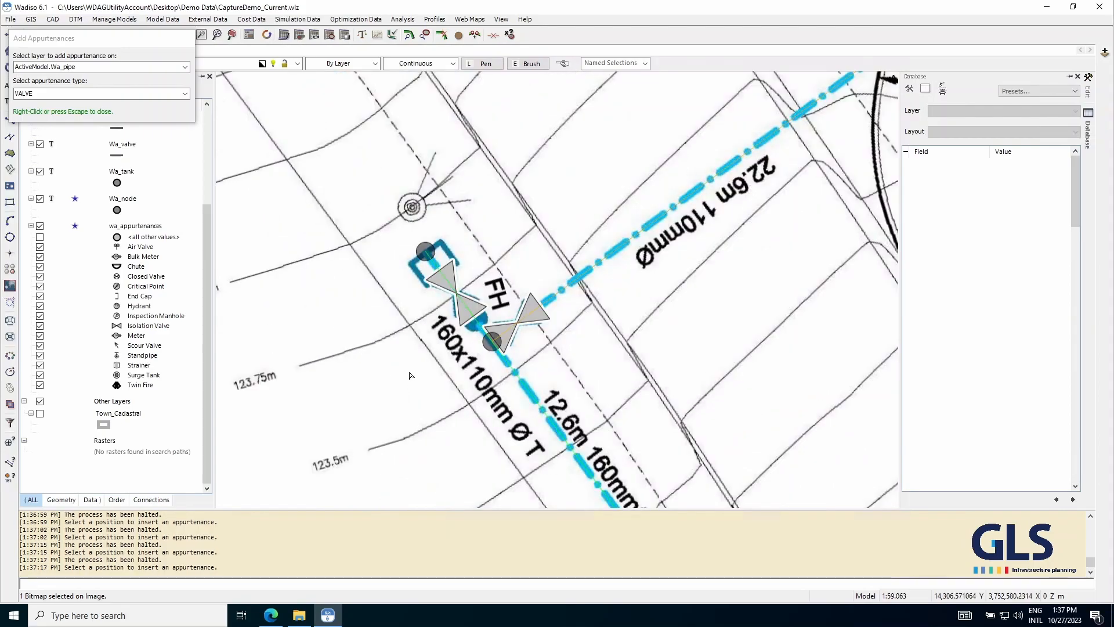
scroll(474, 379, up, 2)
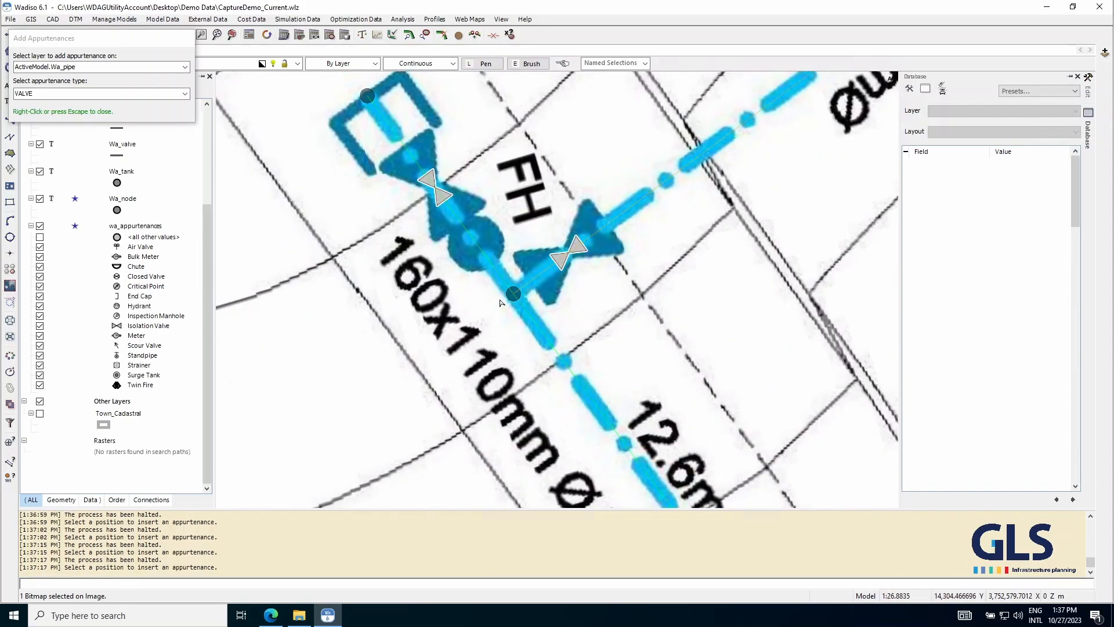
click(184, 94)
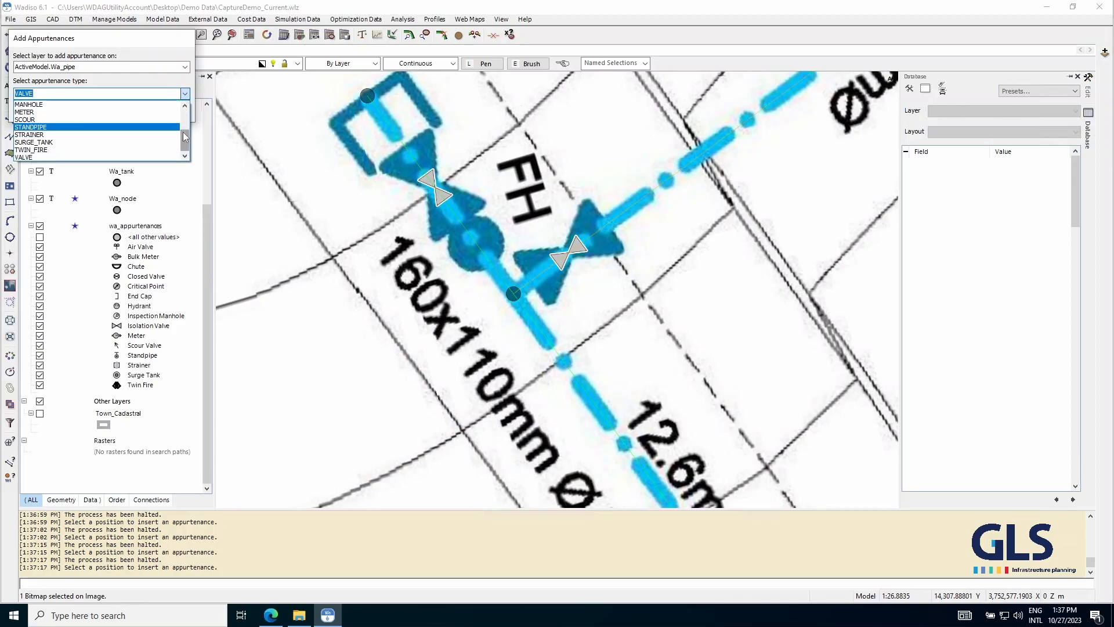
drag(183, 132, 182, 121)
click(35, 127)
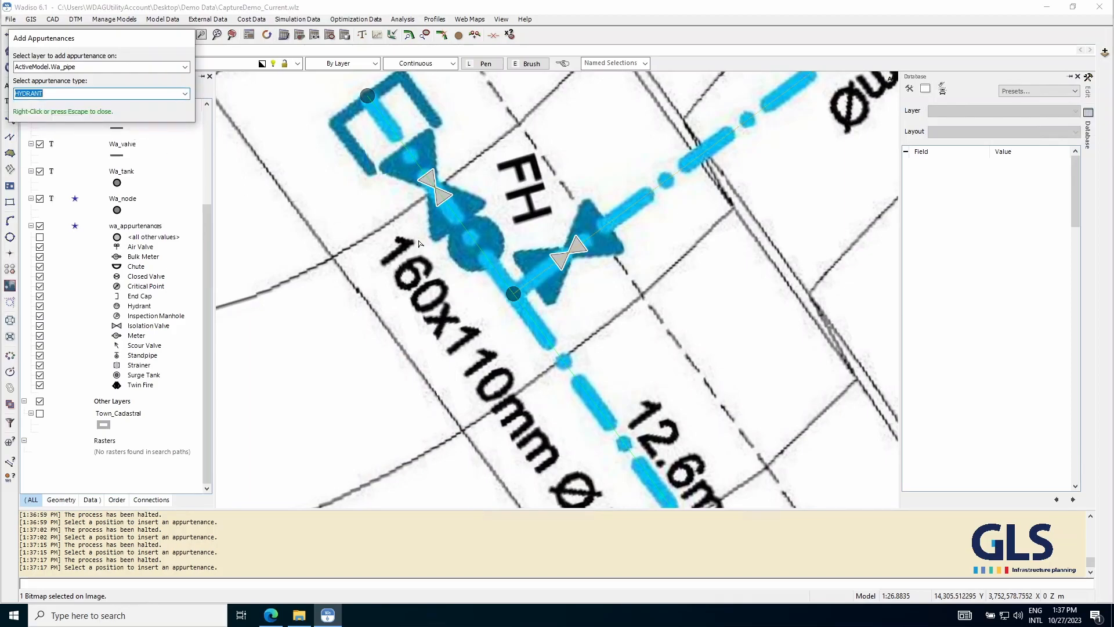
click(475, 242)
- Switch the appurtenance type to VALVE and place a valve on the 110 mm pipe beside the meter symbol at the Road A entrance
scroll(335, 337, down, 4)
drag(588, 156, 479, 229)
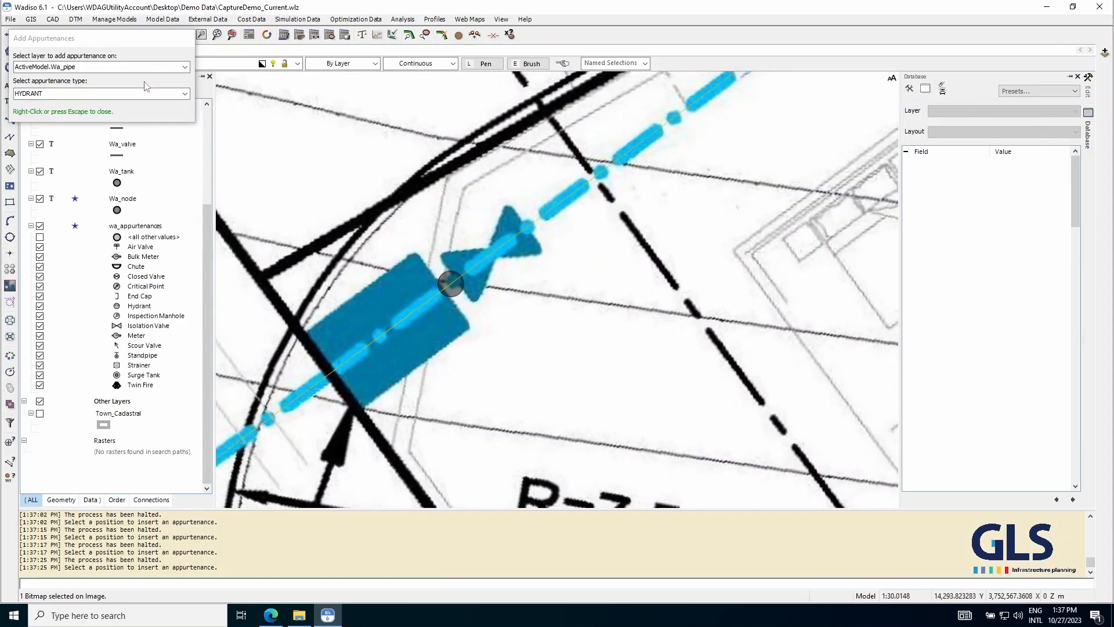
click(185, 93)
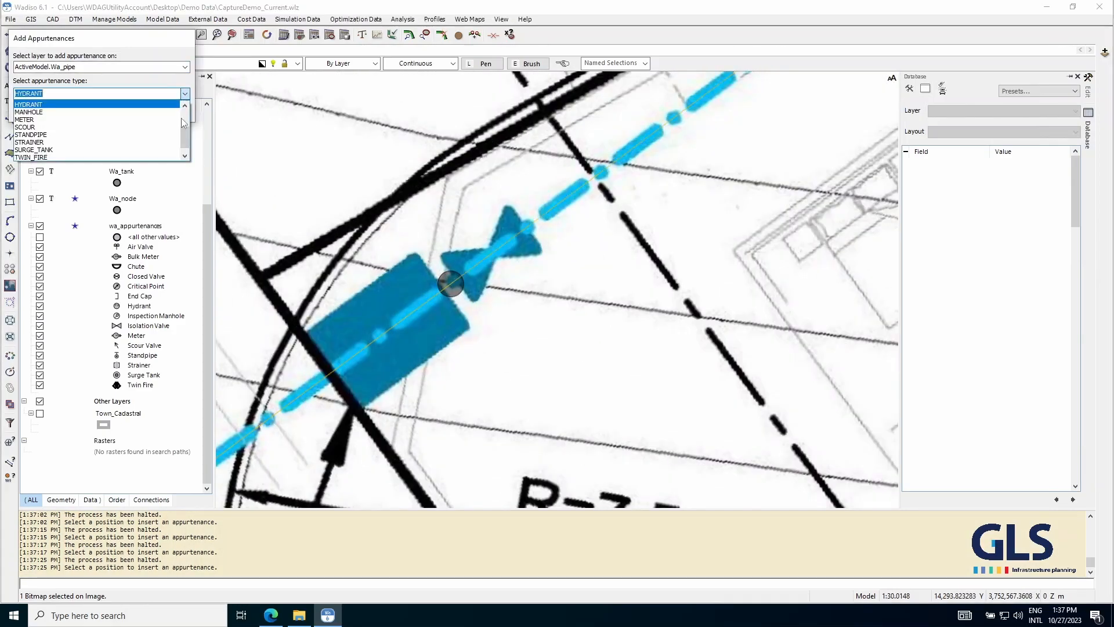
drag(183, 136, 184, 145)
click(112, 158)
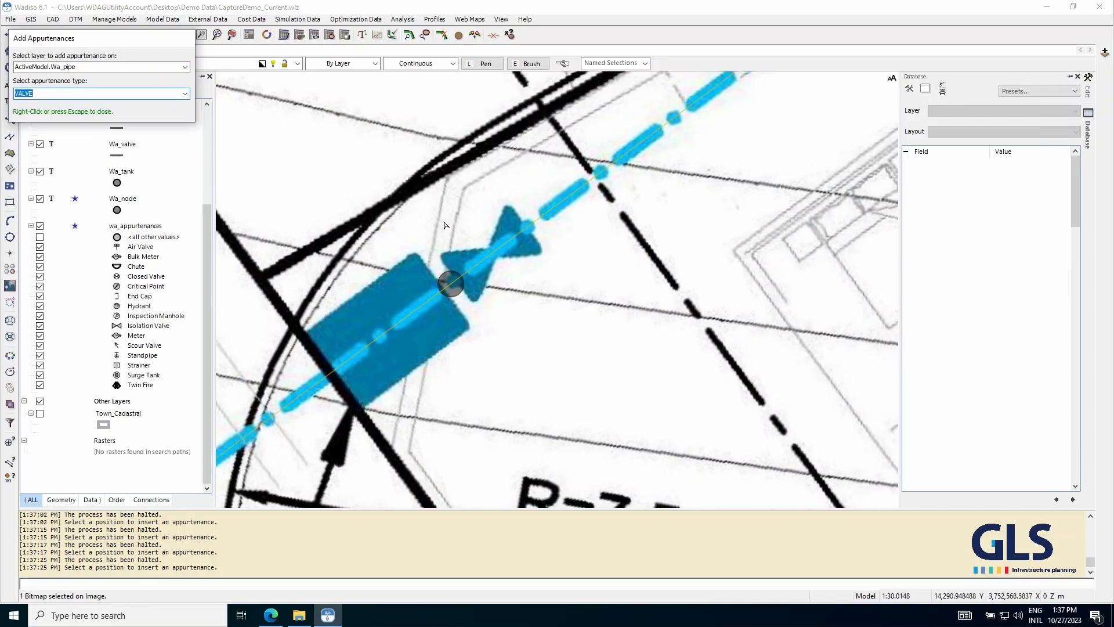
click(493, 253)
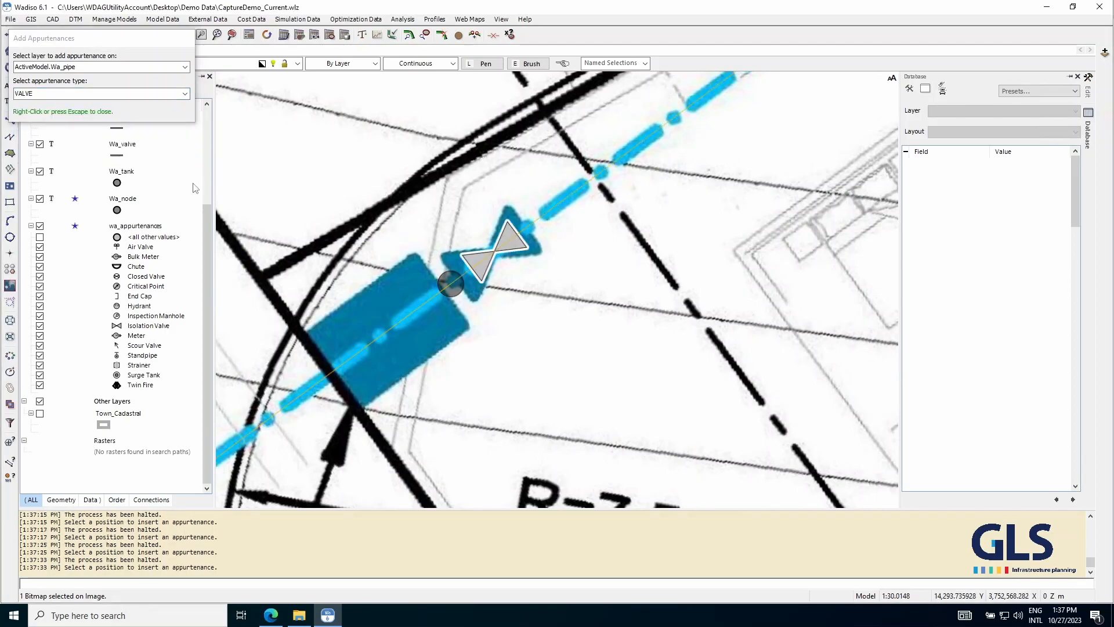
- Set the appurtenance type to BULK_METER and place a bulk meter on the rectangular meter symbol at the Road A entrance
click(184, 94)
scroll(185, 139, up, 3)
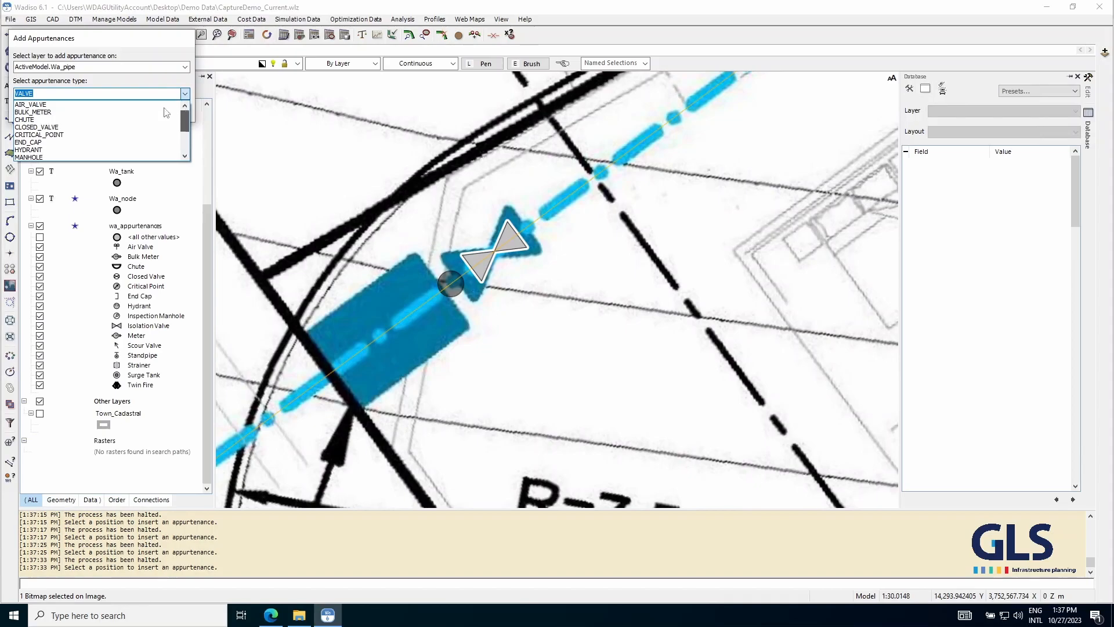
click(140, 137)
click(383, 332)
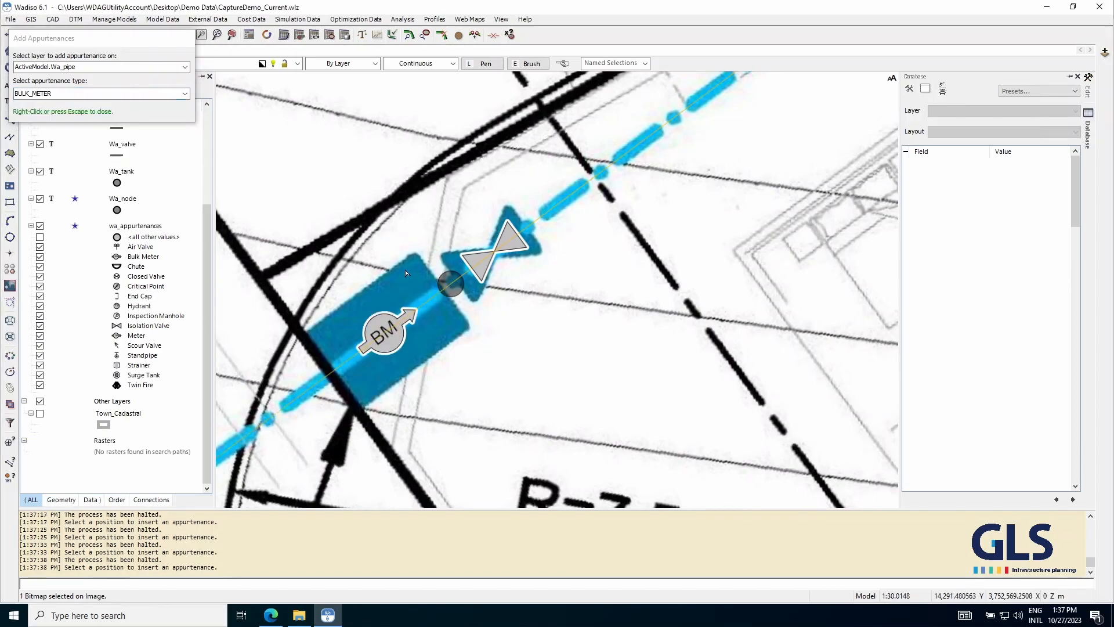
- Set the appurtenance type to HYDRANT and place a hydrant on Road A's FH symbol near the Road B junction
scroll(405, 270, down, 3)
drag(672, 191, 401, 369)
scroll(575, 173, up, 3)
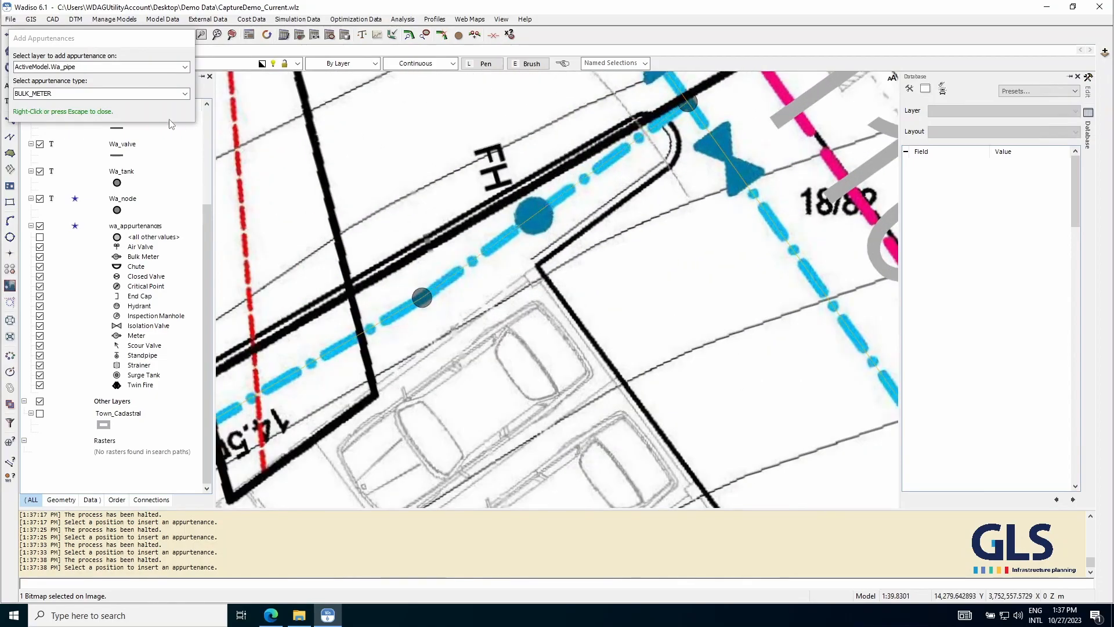
click(184, 94)
scroll(123, 145, down, 2)
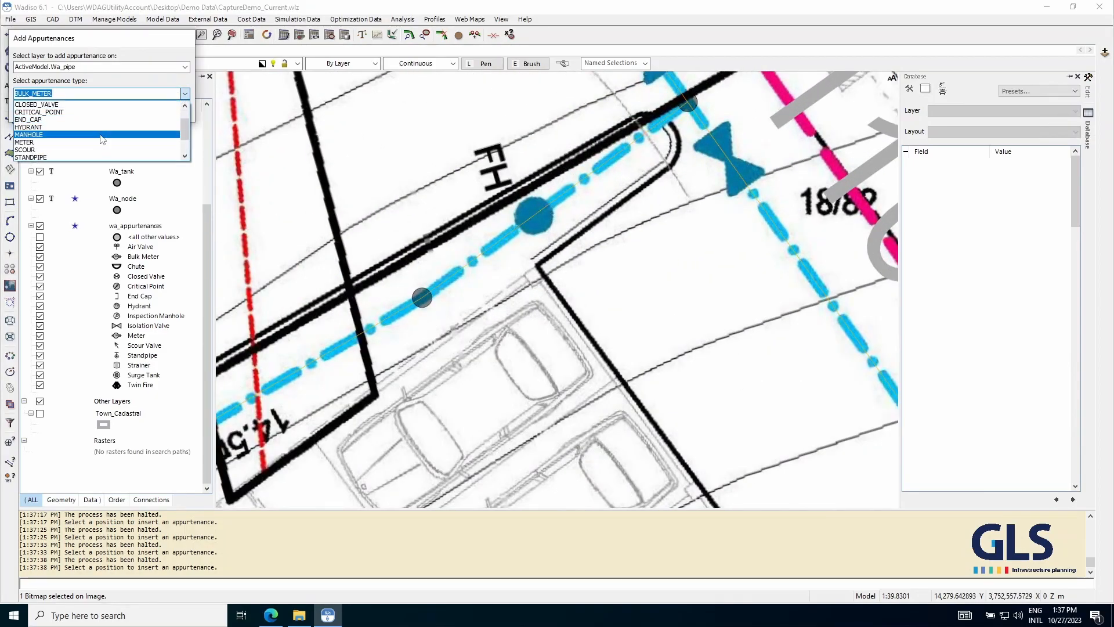
click(103, 126)
click(535, 215)
- Place a hydrant on the FH symbol beside the end cap of Road B's 31.2 m pipe
scroll(580, 191, down, 4)
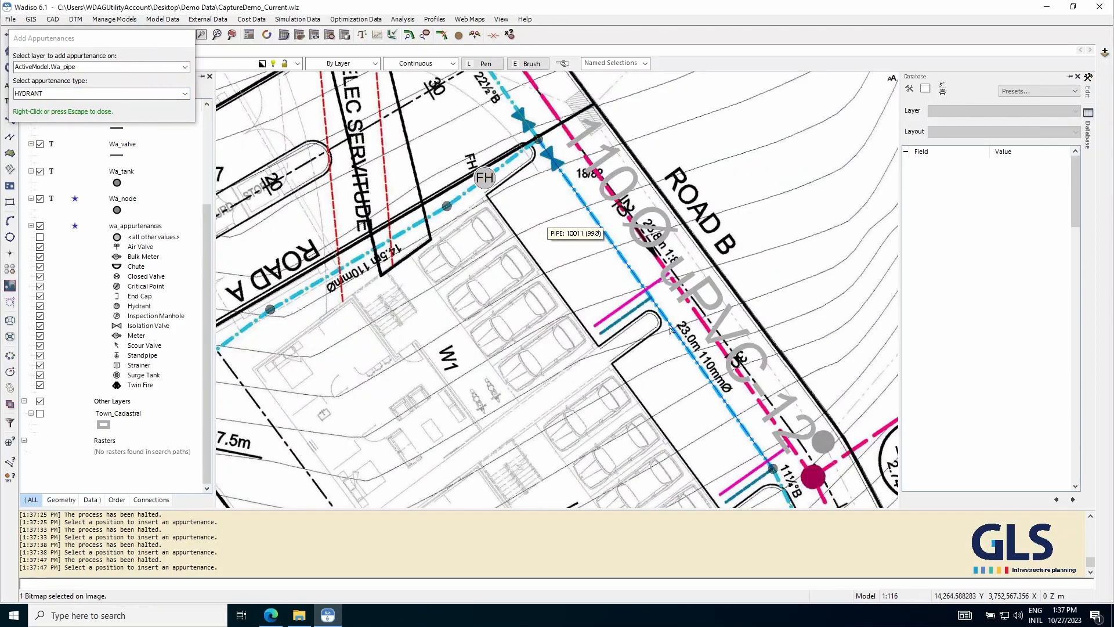
drag(673, 335, 515, 99)
drag(713, 417, 558, 80)
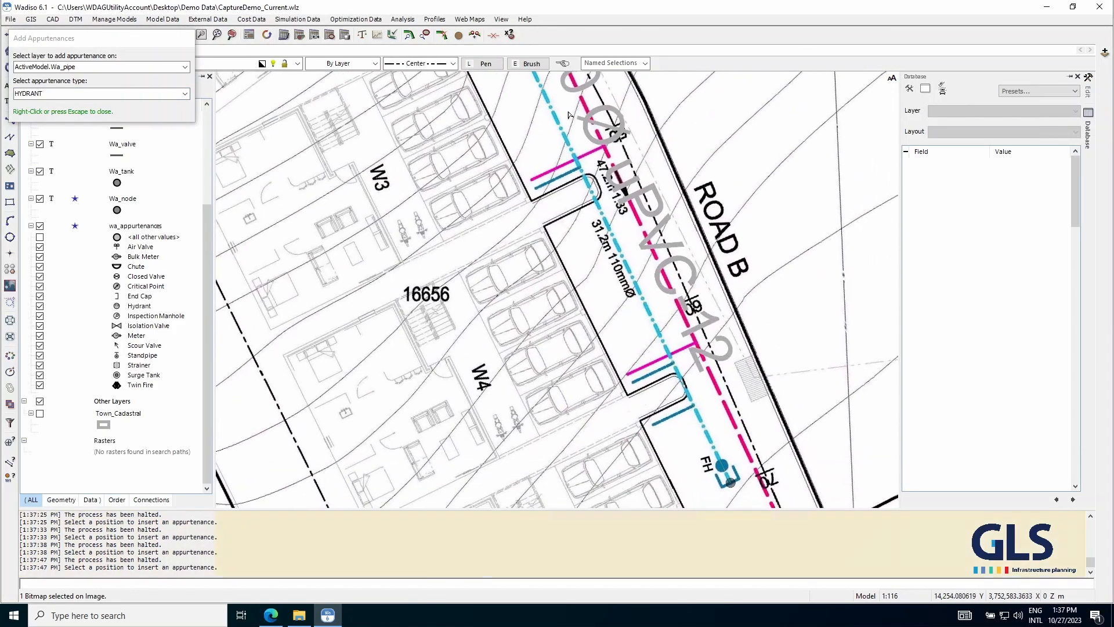
scroll(727, 476, up, 3)
click(713, 443)
- Place a hydrant on the FH symbol at the Lang Road end of Road C's 24.0 m pipe
scroll(712, 443, down, 9)
scroll(635, 274, up, 12)
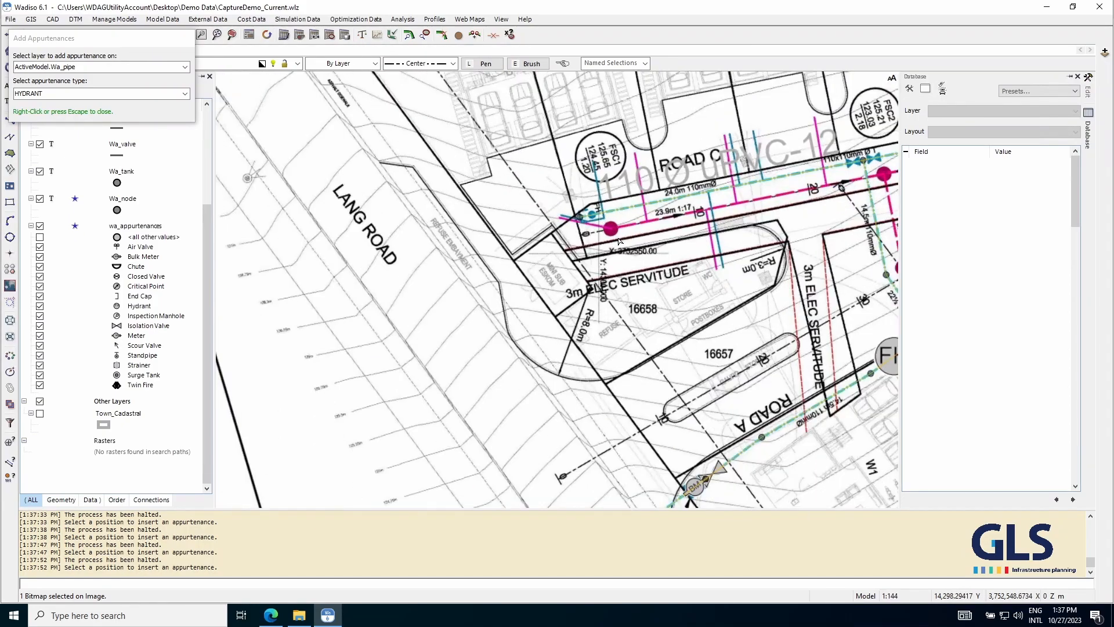
scroll(475, 217, up, 3)
scroll(478, 203, down, 6)
scroll(480, 192, up, 7)
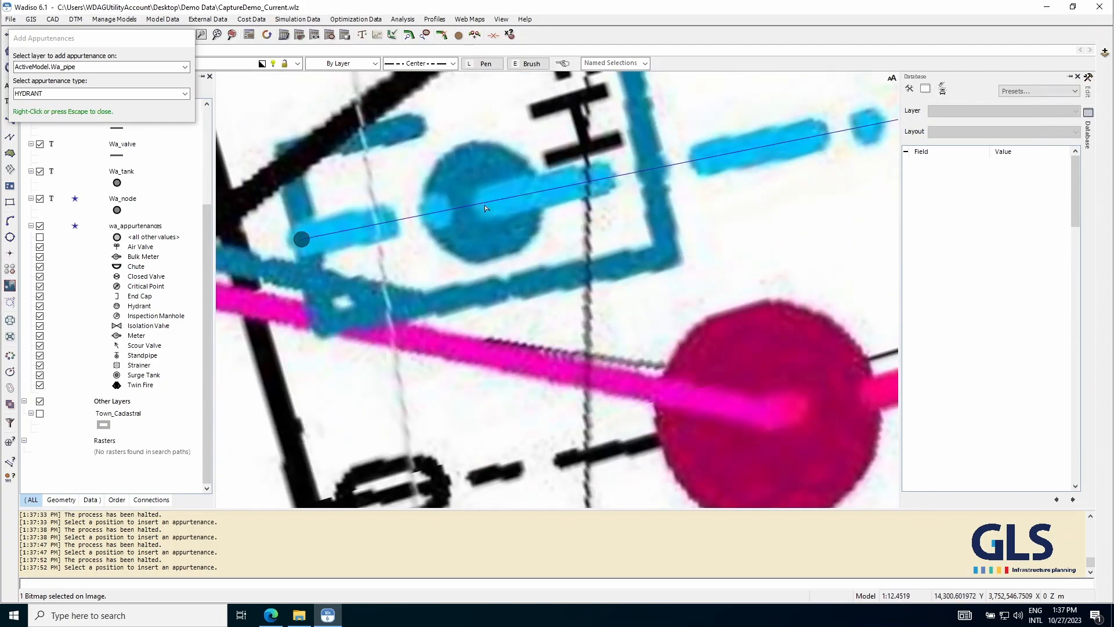
scroll(485, 208, down, 3)
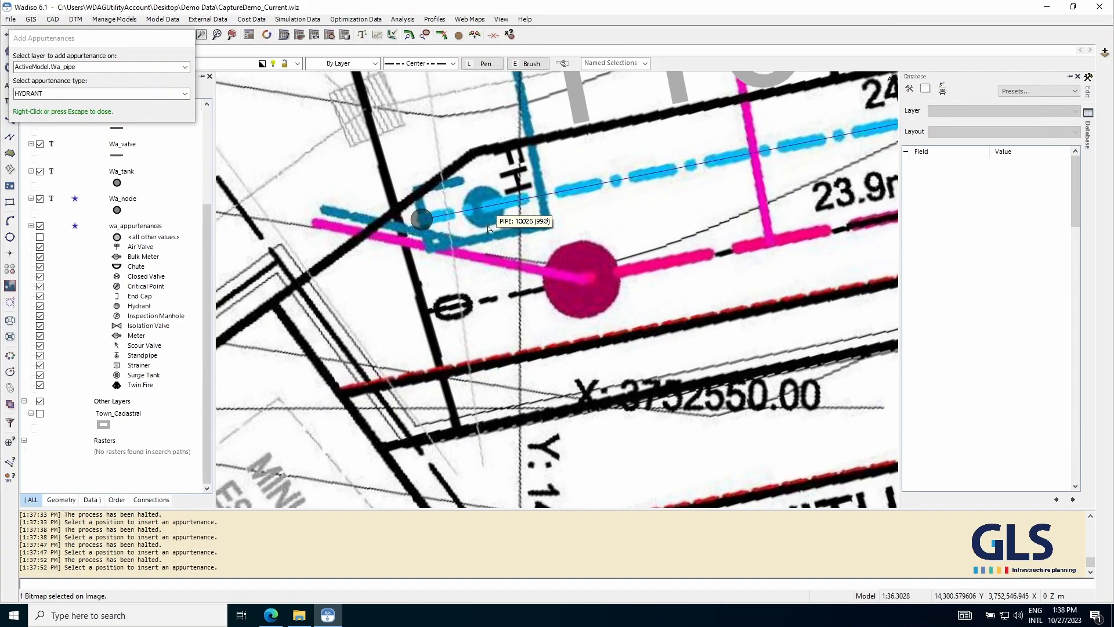
scroll(351, 169, up, 1)
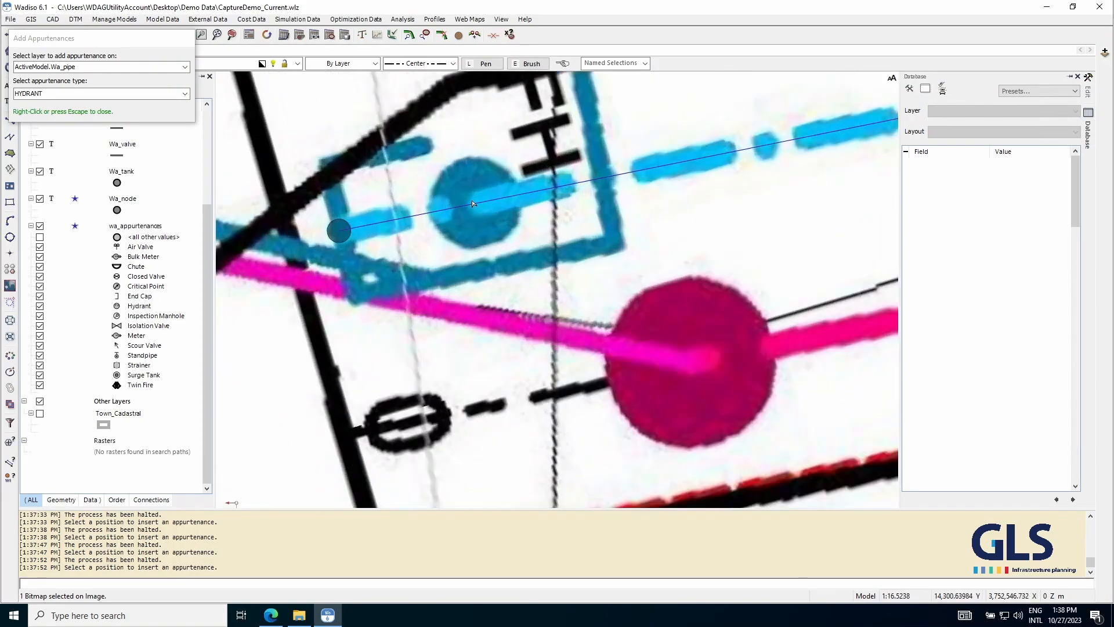
scroll(494, 238, down, 3)
scroll(494, 238, up, 2)
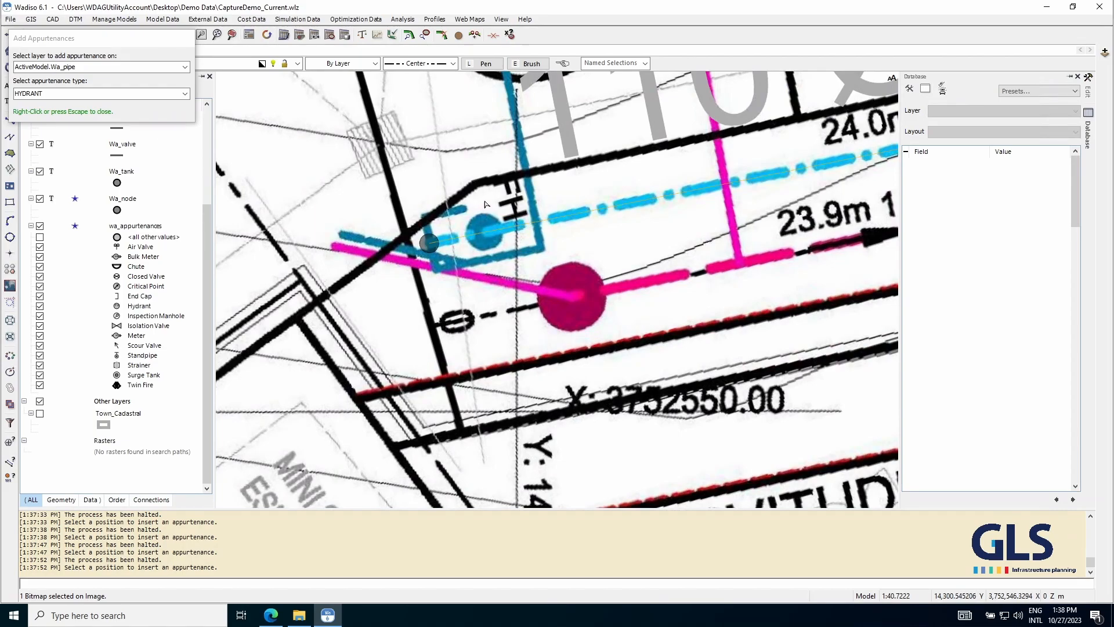
click(483, 234)
- Place a hydrant on the FH symbol beside Road D's end cap near plot 16654
scroll(485, 235, down, 8)
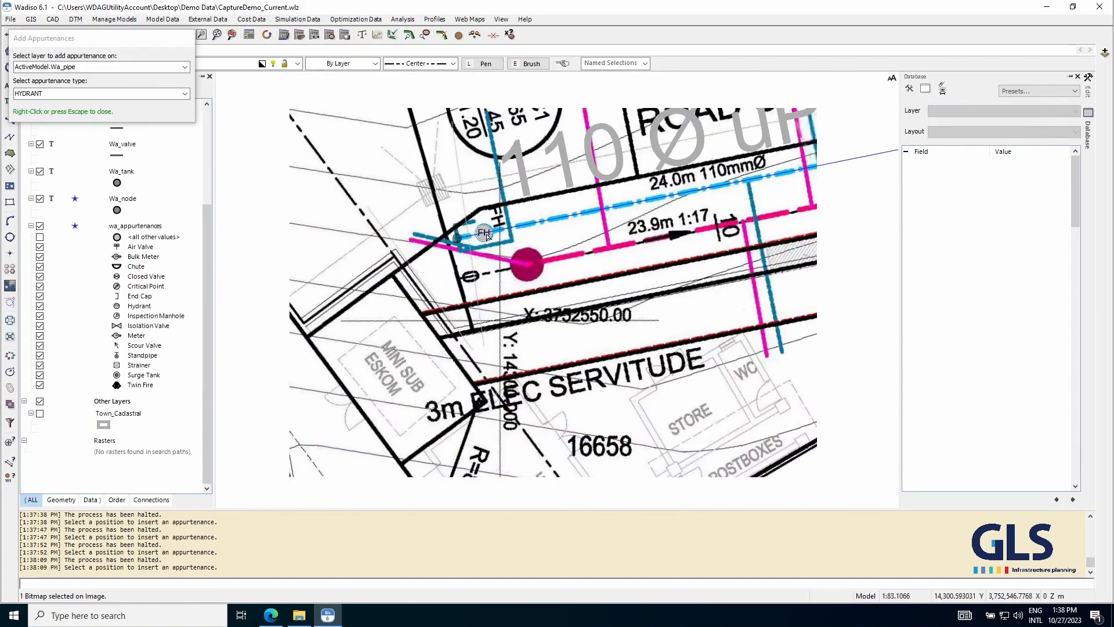
scroll(484, 334, up, 7)
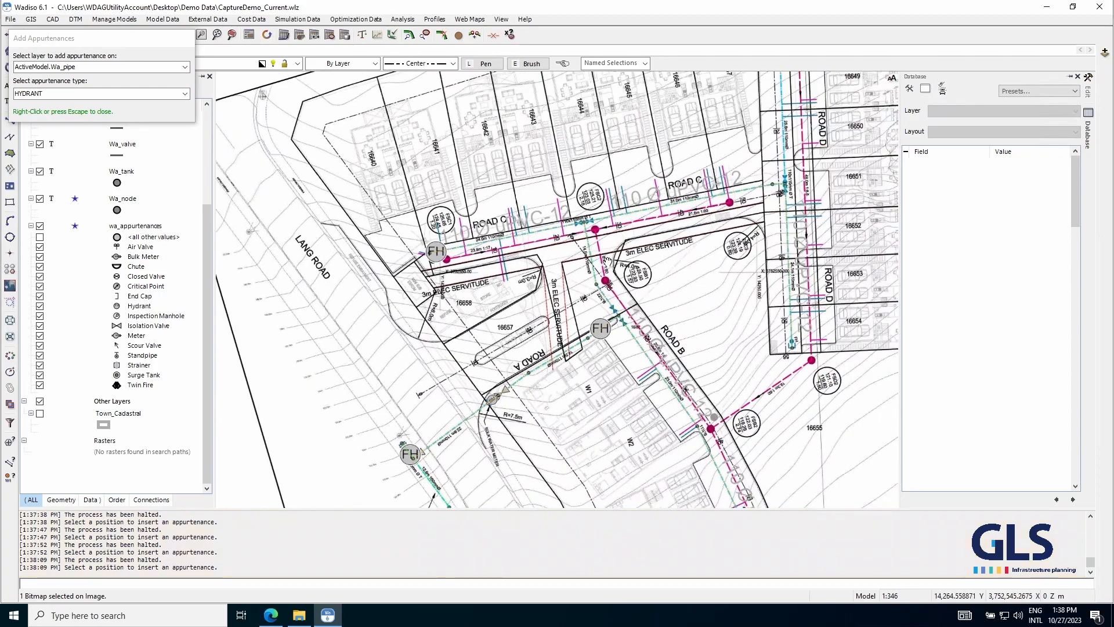
scroll(485, 333, down, 6)
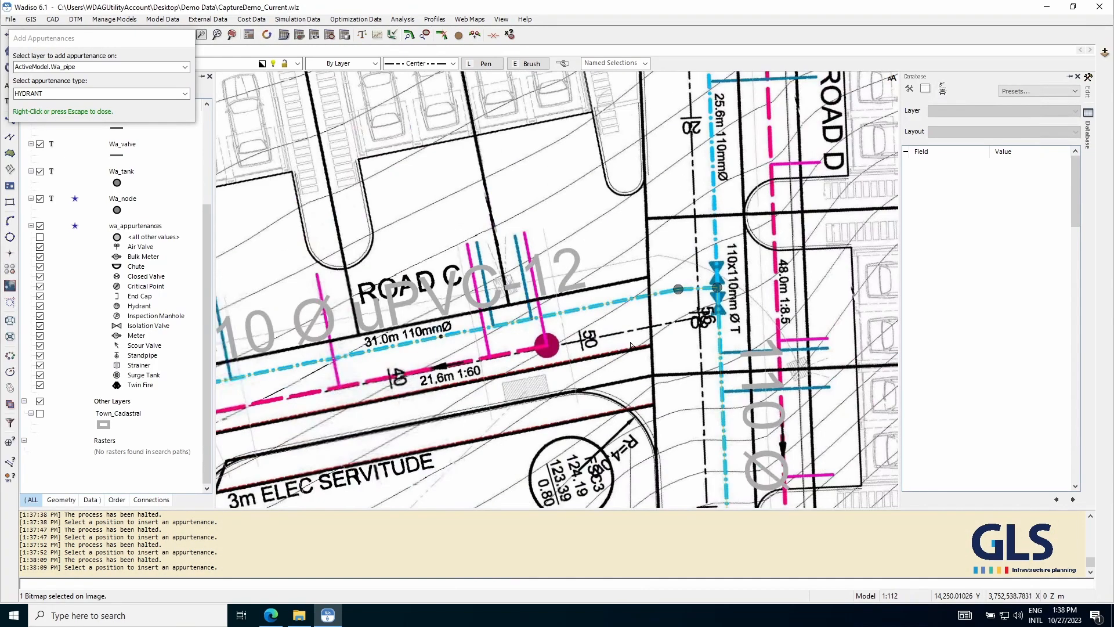
scroll(667, 177, up, 5)
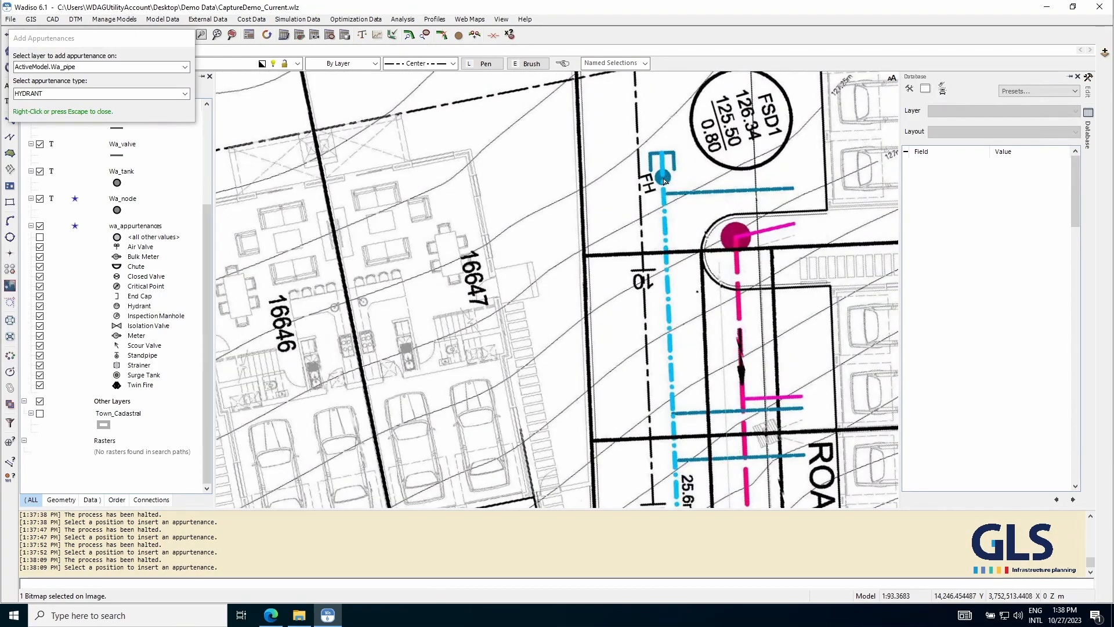
scroll(664, 180, up, 5)
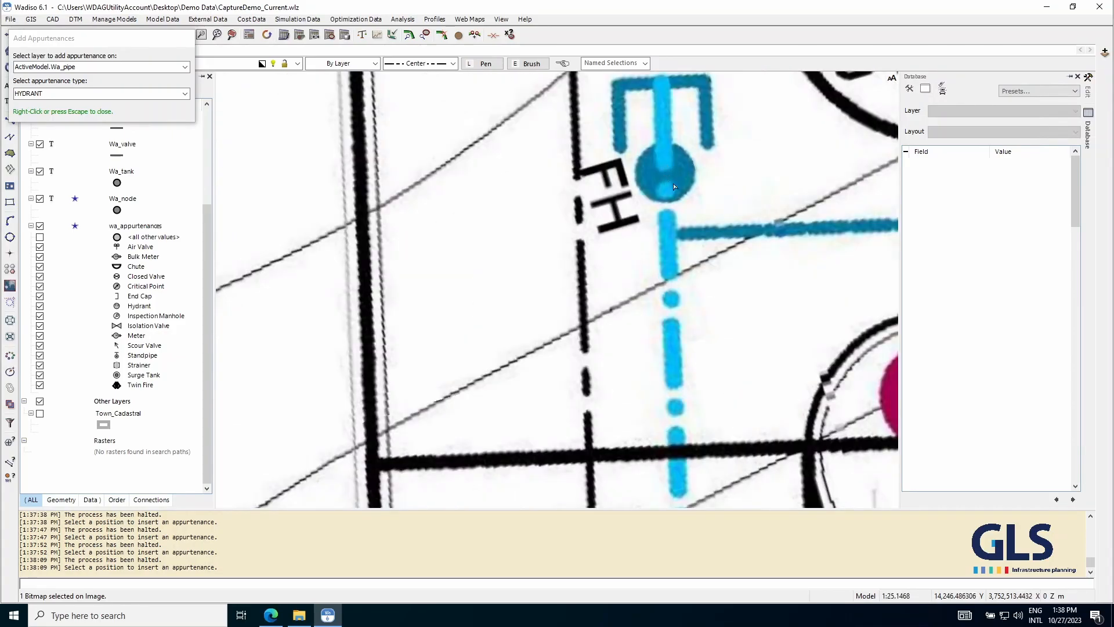
scroll(668, 180, down, 6)
scroll(587, 237, up, 4)
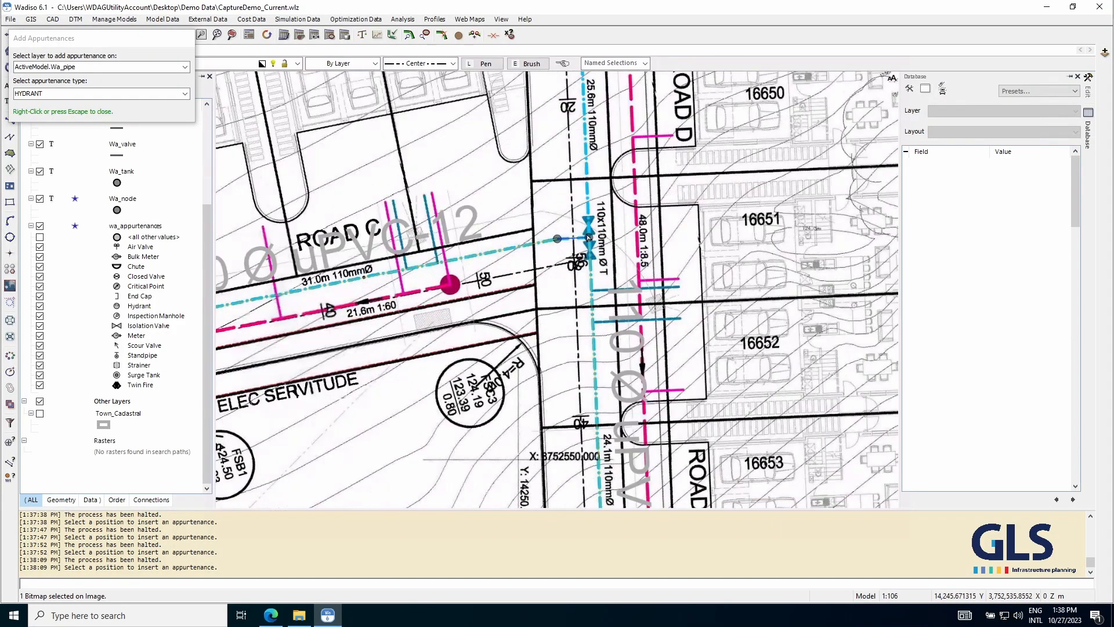
scroll(588, 237, up, 3)
scroll(603, 265, down, 7)
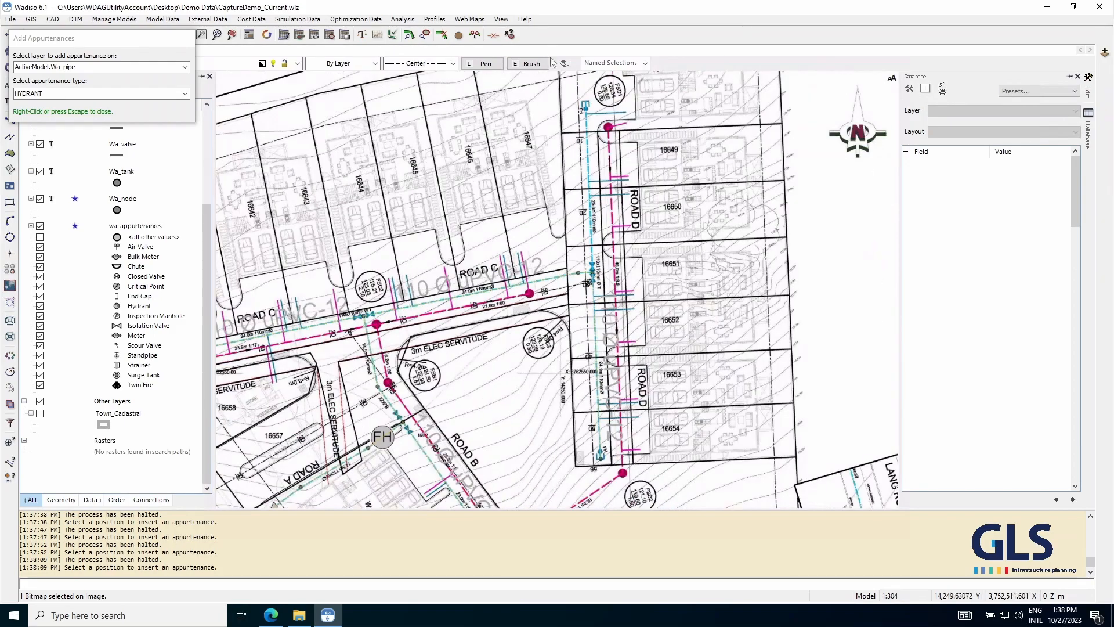
drag(612, 376, 614, 211)
scroll(601, 292, up, 7)
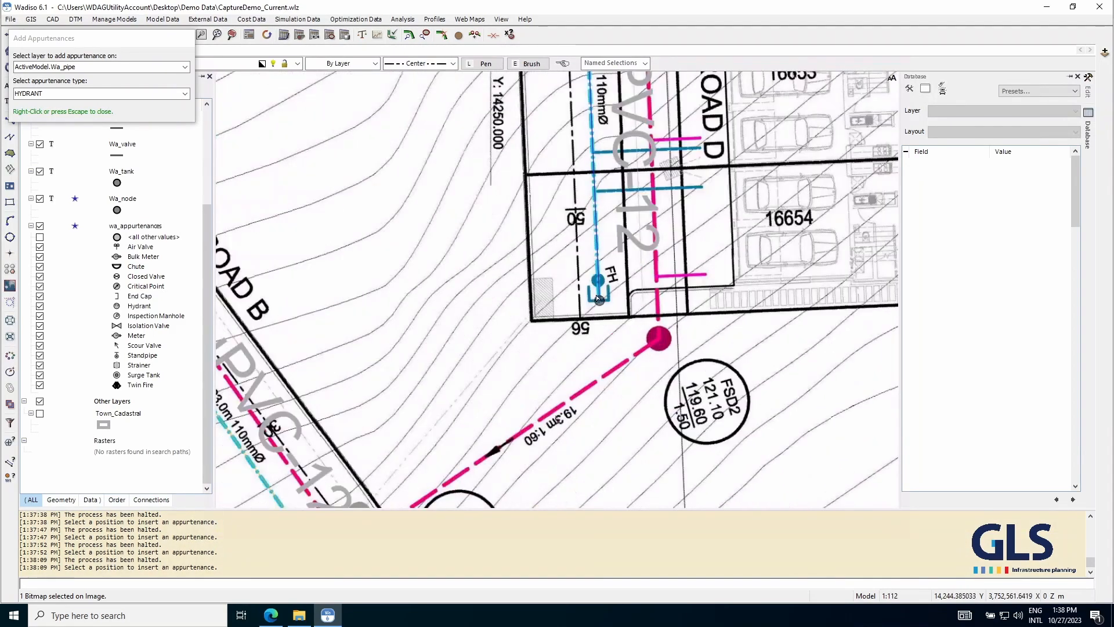
click(605, 255)
scroll(663, 275, down, 10)
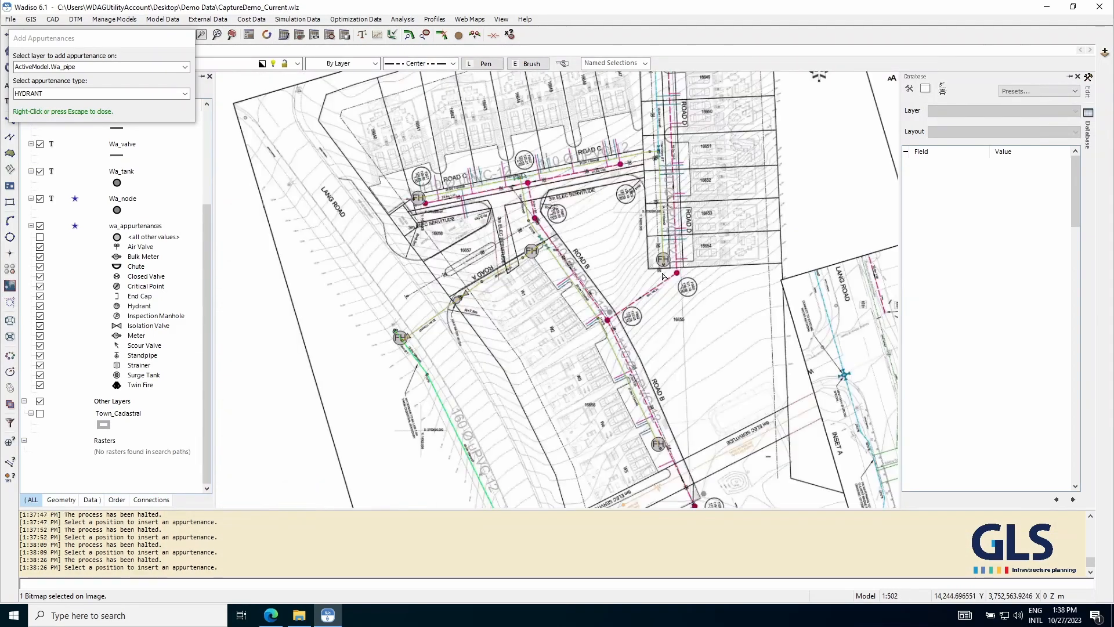
- Set the appurtenance type to VALVE and place valves on both sides of Road C's 110x110mm T at the Road B junction
click(143, 93)
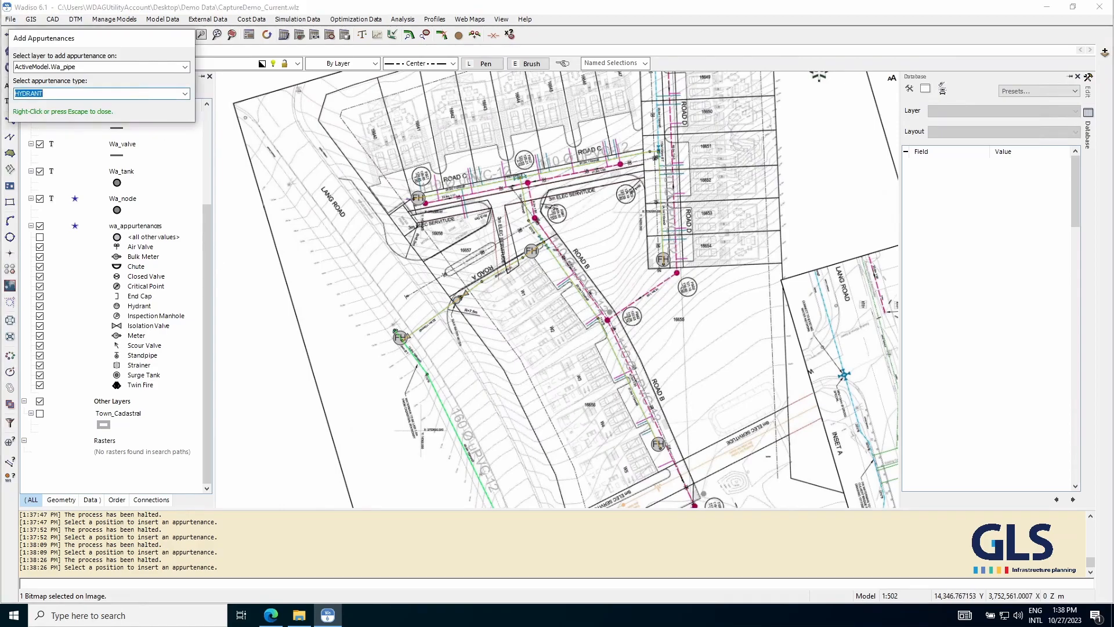
click(185, 93)
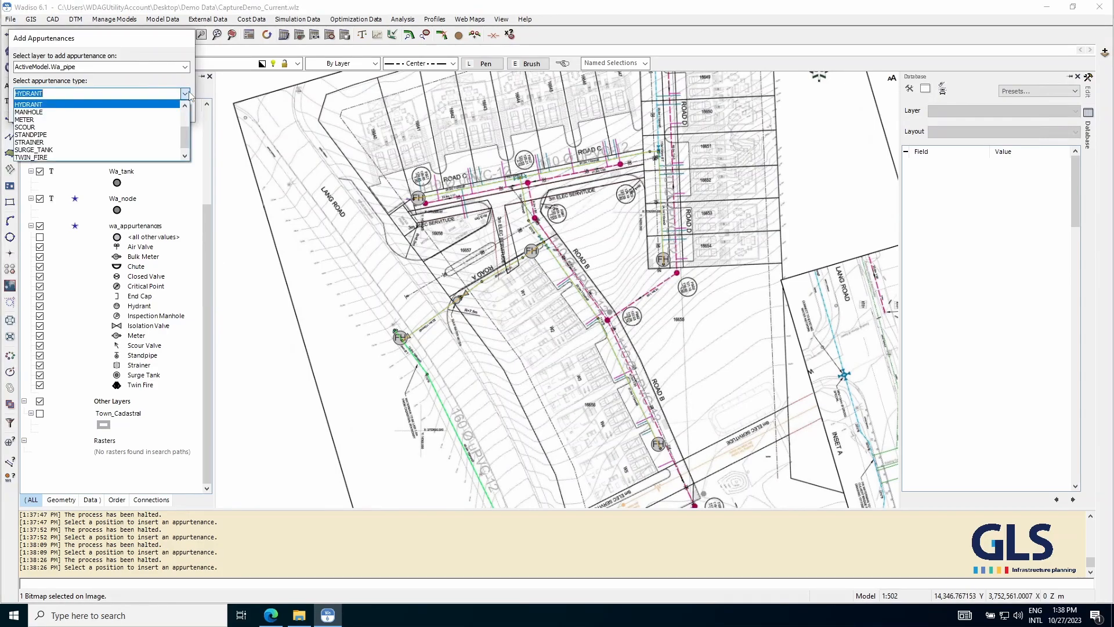
scroll(189, 97, down, 3)
click(74, 158)
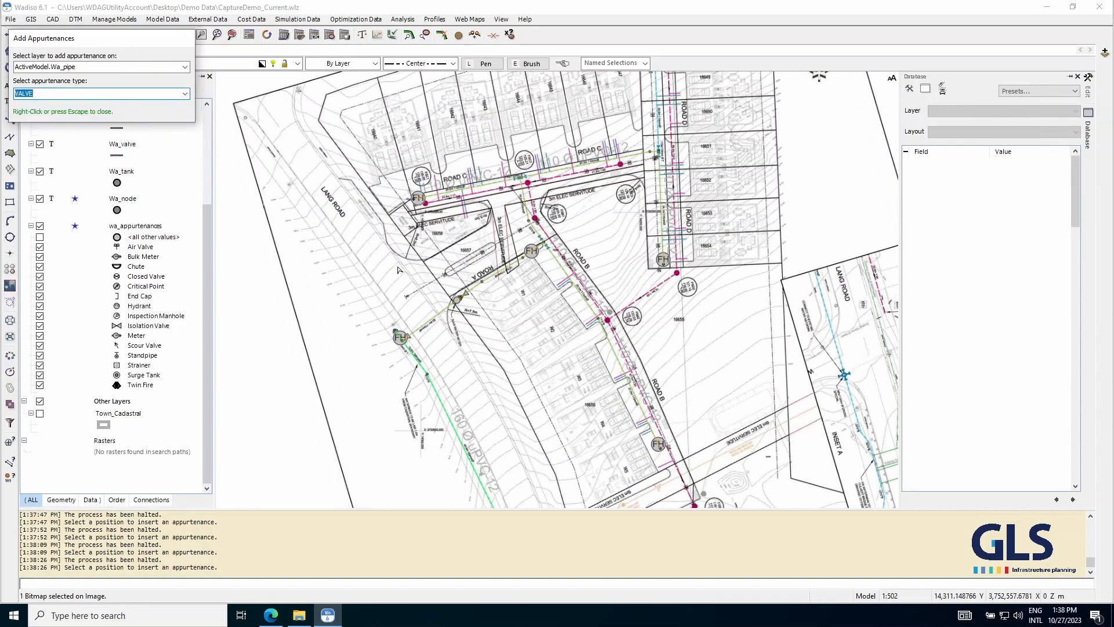
scroll(441, 196, up, 10)
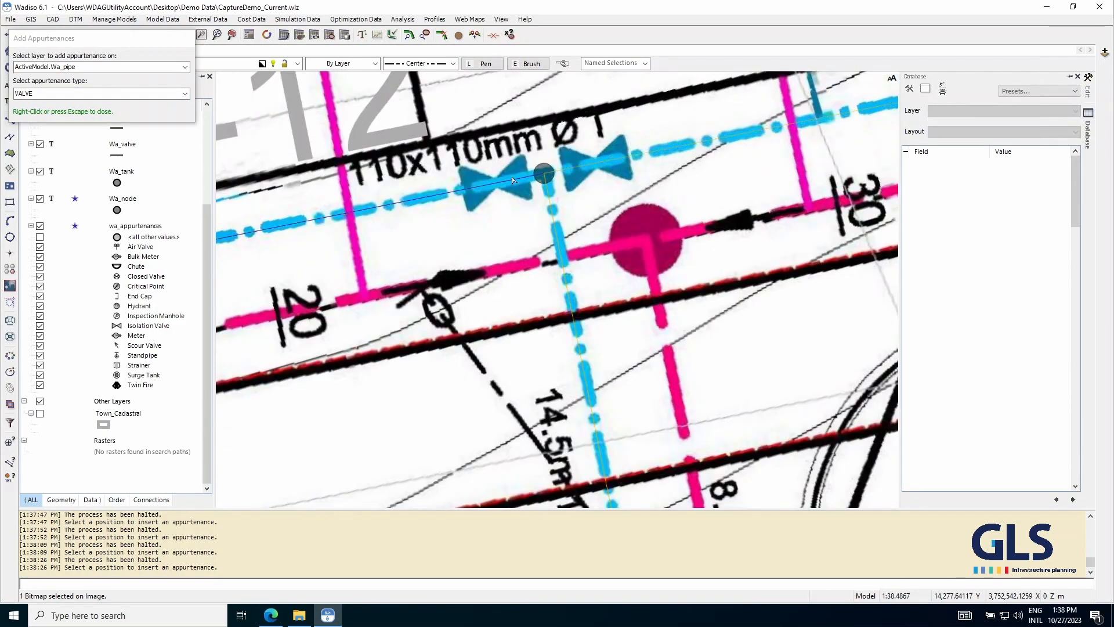
click(498, 186)
click(595, 163)
- Place isolation valves on the two Road B valve symbols on either side of the Road A connection
scroll(477, 138, down, 4)
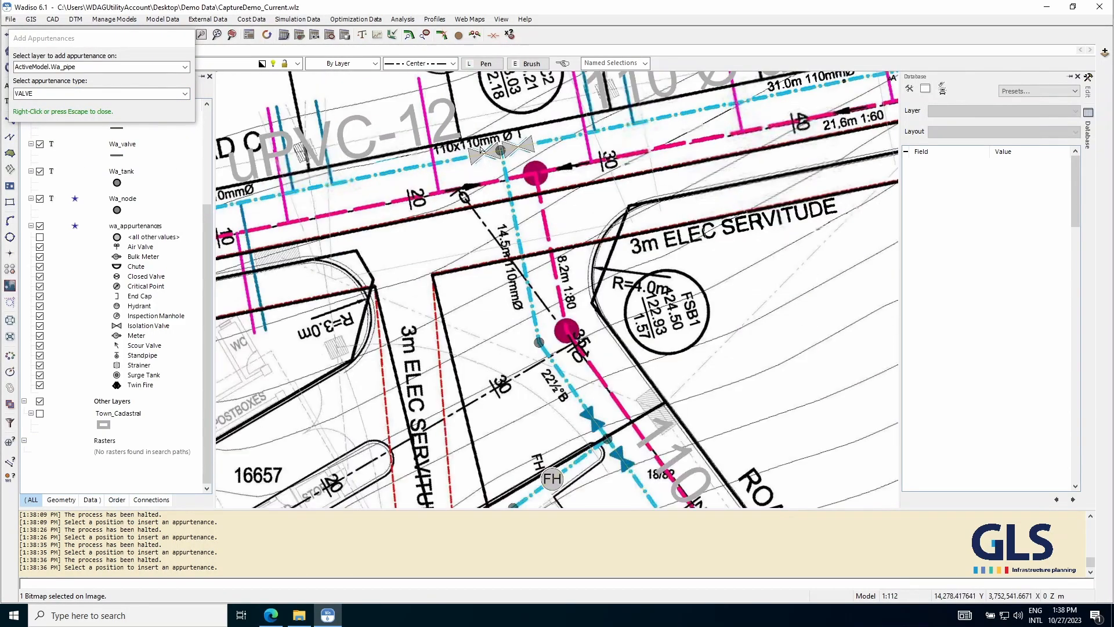
click(588, 422)
scroll(621, 473, up, 3)
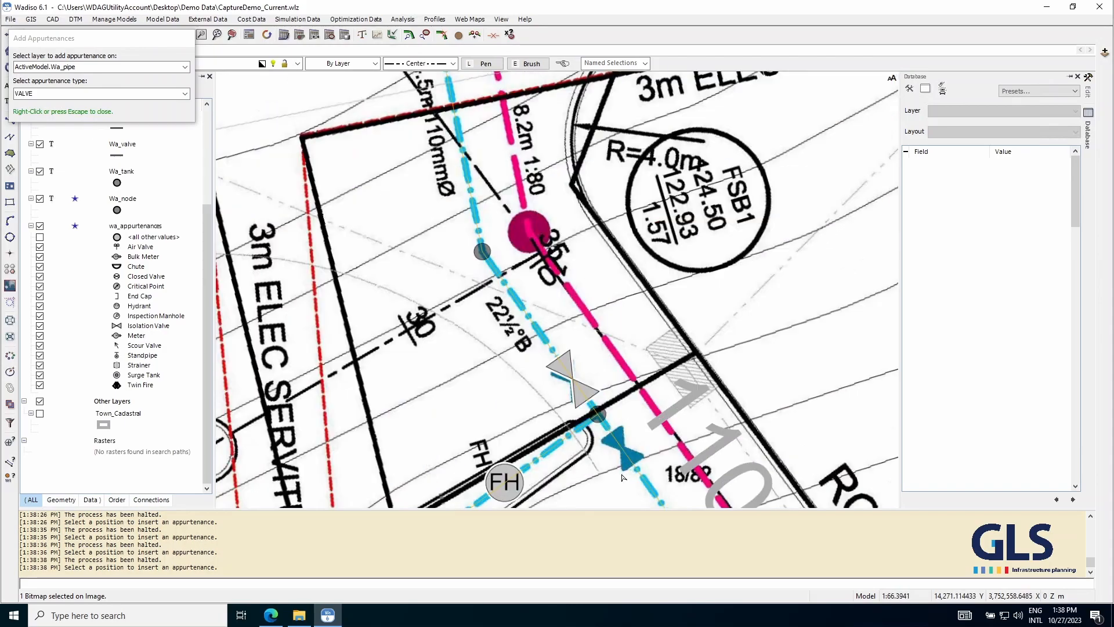
click(624, 444)
- Draw the missing 110 mm uPVC-12 pipe along Road D from the 110x110mm T to the end cap near manhole FSD1
scroll(624, 443, down, 14)
scroll(589, 323, up, 6)
scroll(589, 324, up, 1)
drag(244, 110, 441, 406)
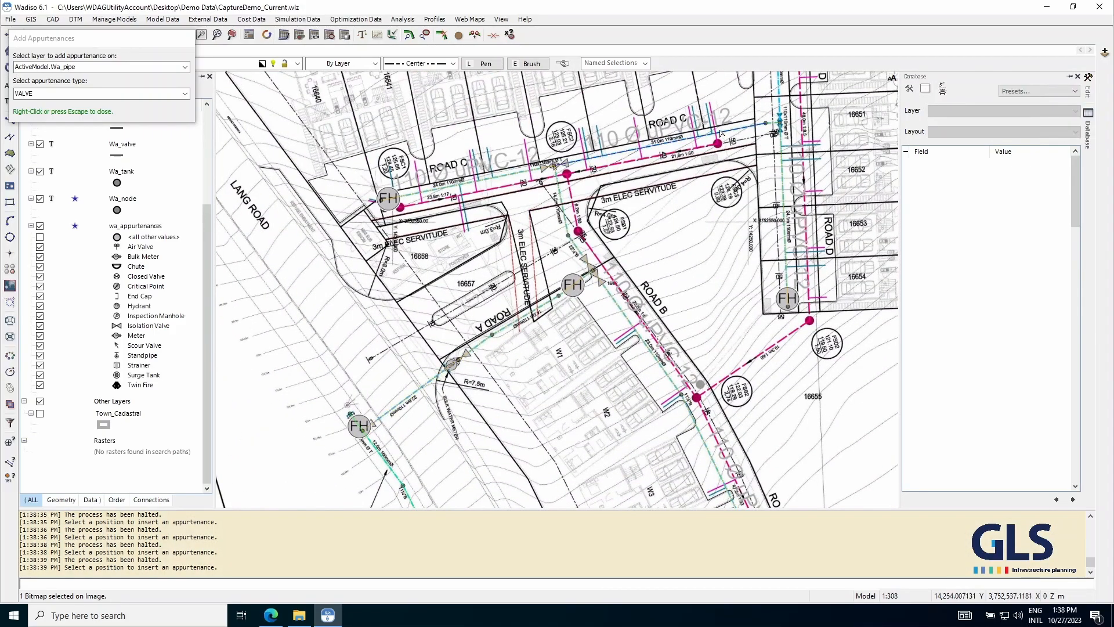
scroll(652, 210, up, 4)
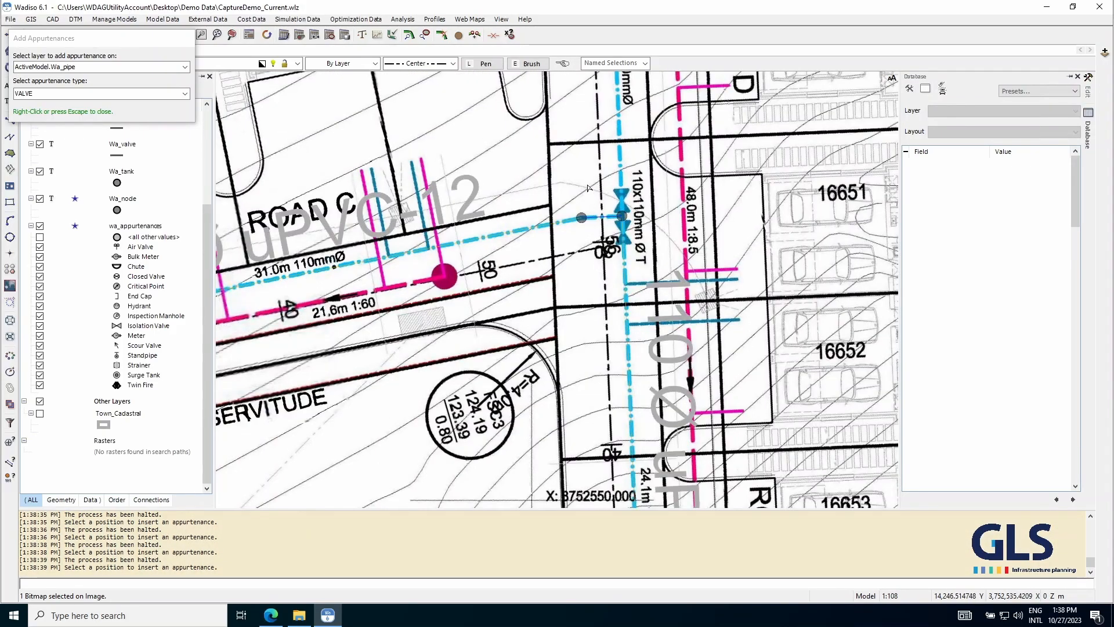
scroll(614, 213, up, 3)
scroll(614, 213, up, 1)
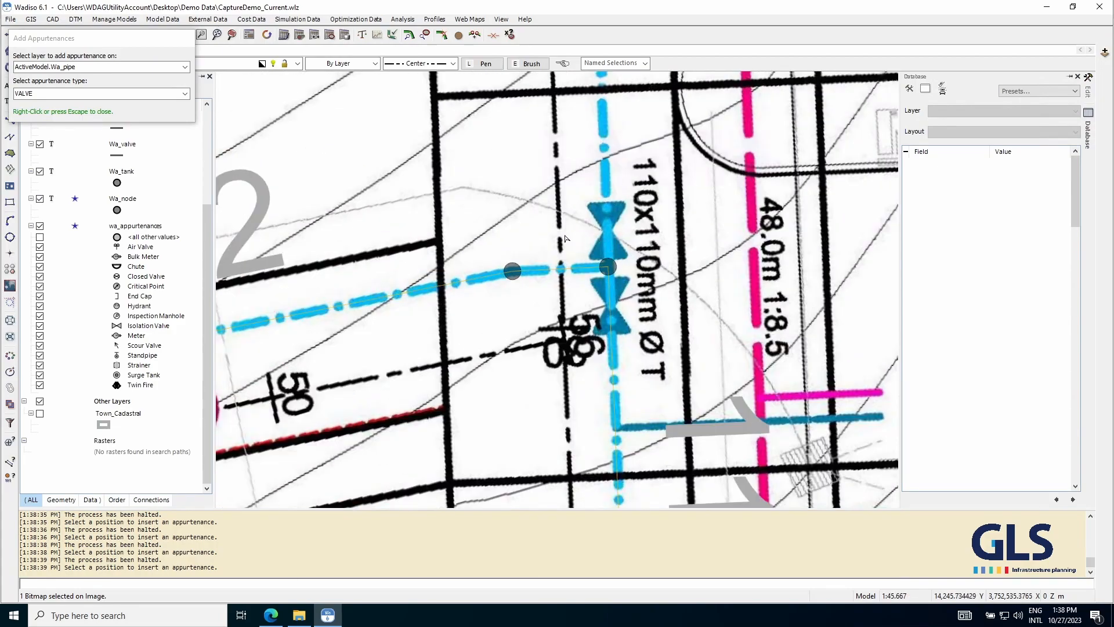
right_click(507, 204)
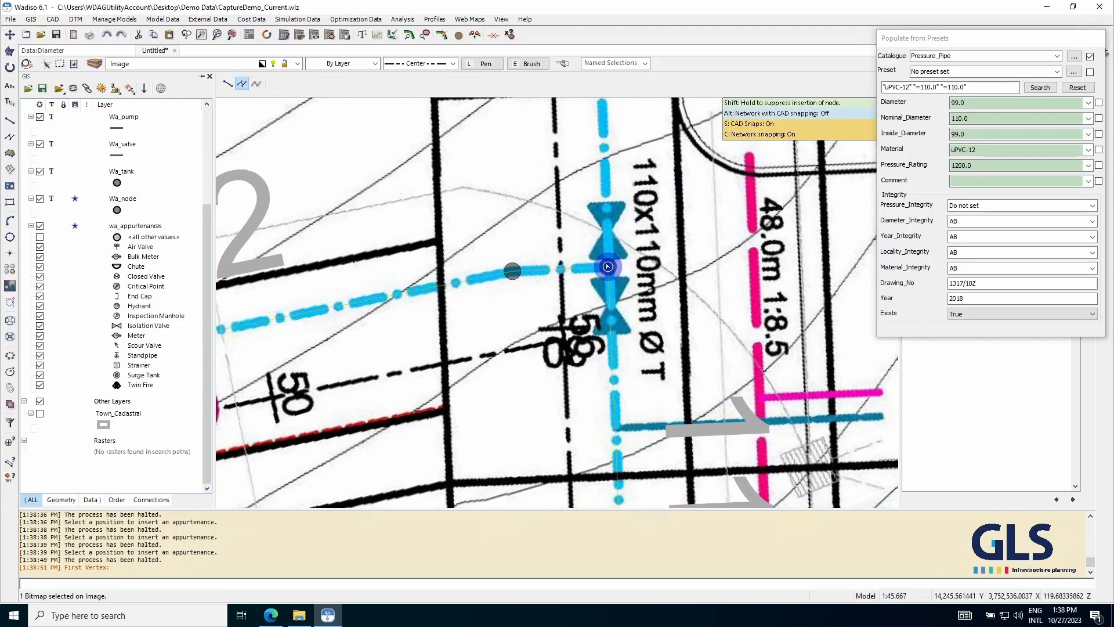
click(608, 267)
scroll(608, 267, down, 3)
scroll(593, 223, up, 2)
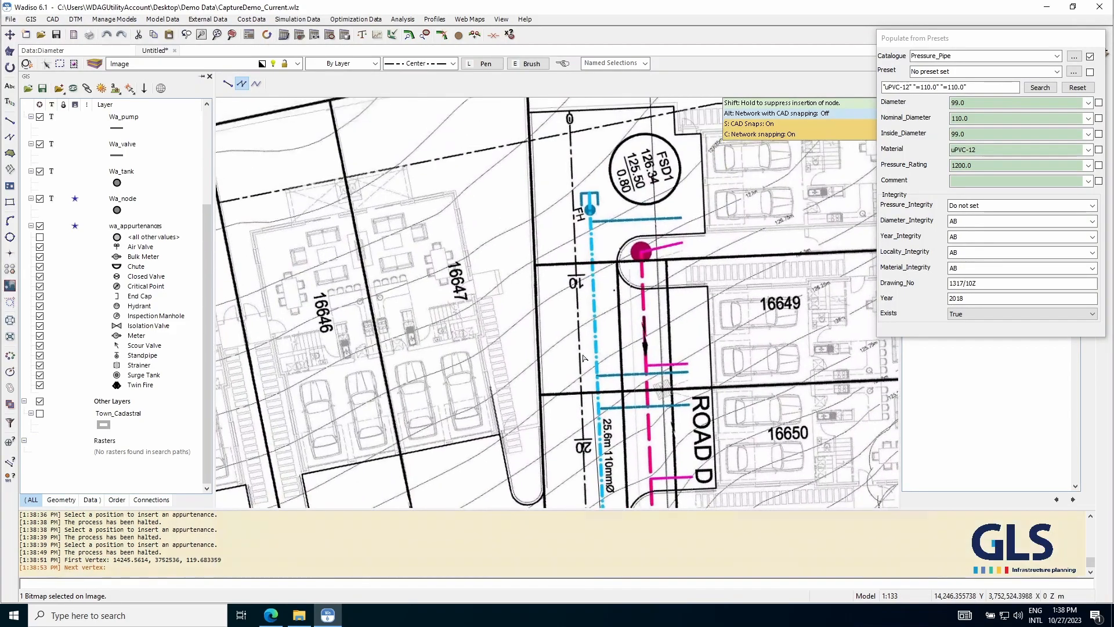
scroll(593, 222, up, 2)
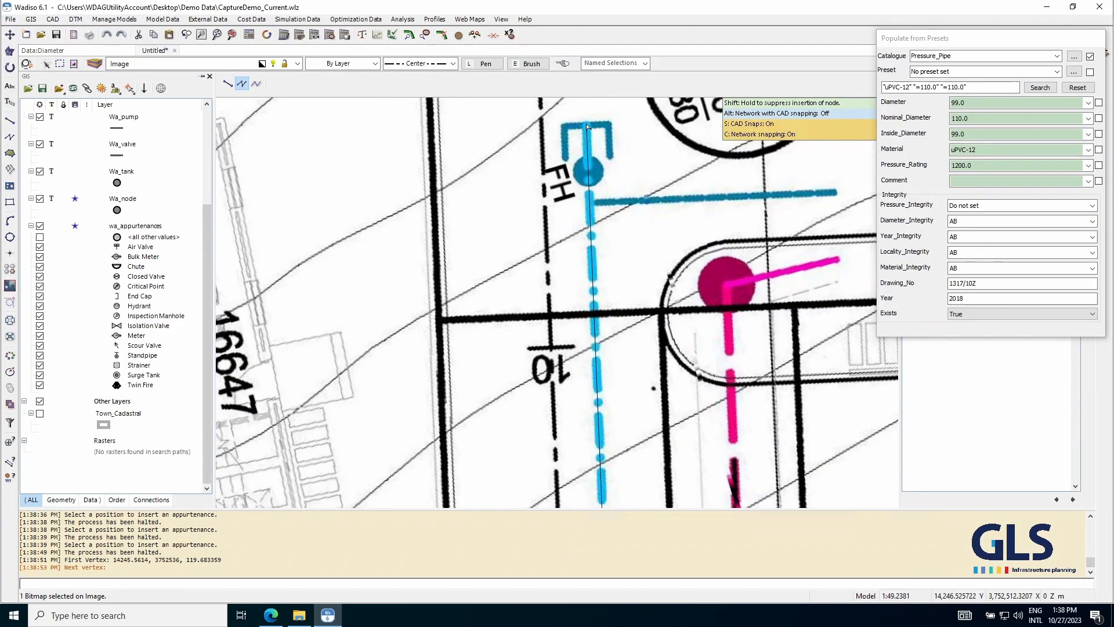
click(586, 123)
right_click(489, 199)
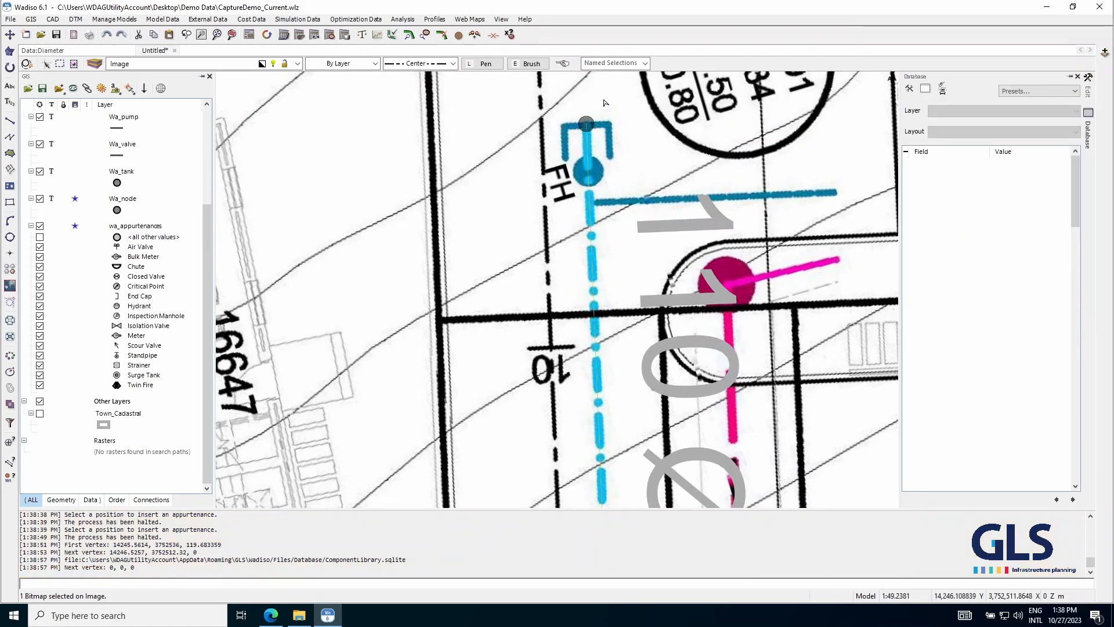
- Place a valve on the valve symbol where Road D's 25.6 m pipe leaves the 110x110mm T
scroll(559, 174, down, 3)
drag(559, 266, 561, 198)
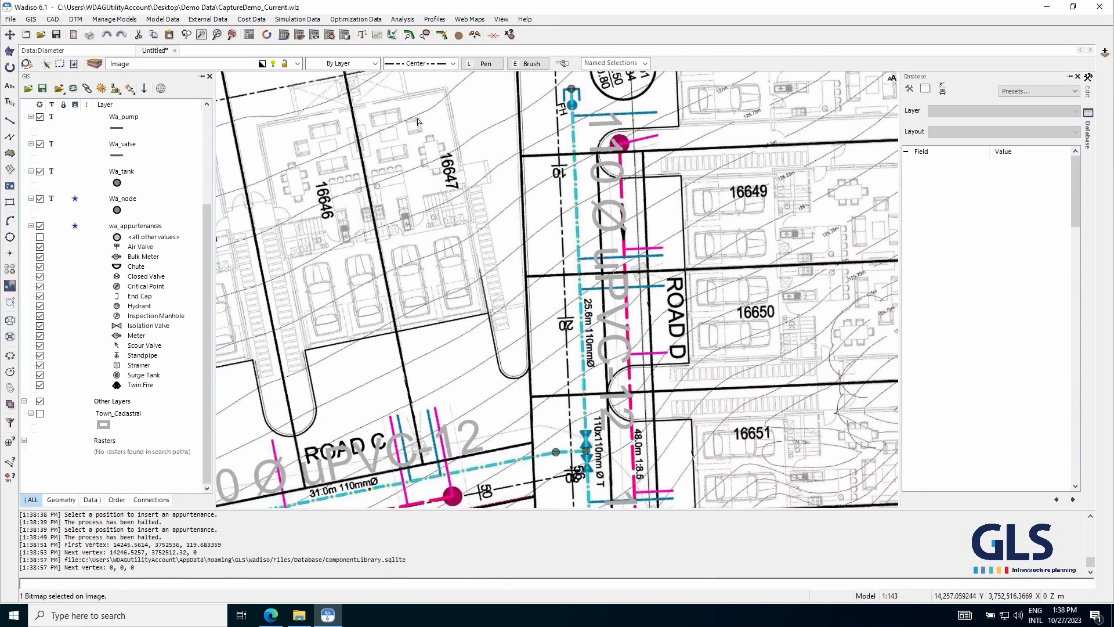
click(492, 35)
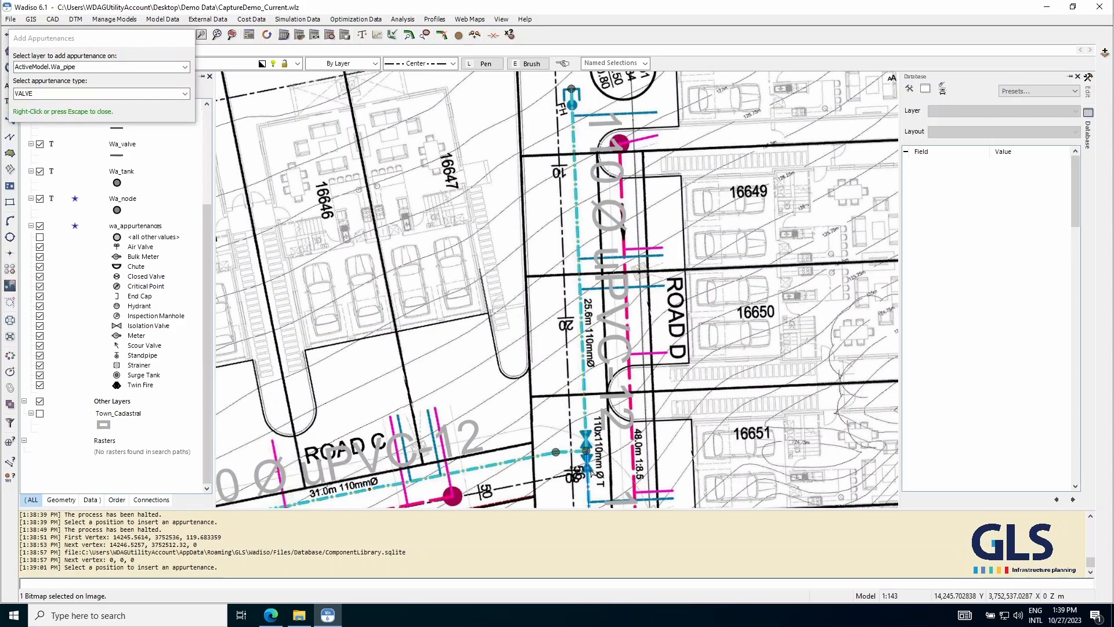
scroll(587, 464, up, 2)
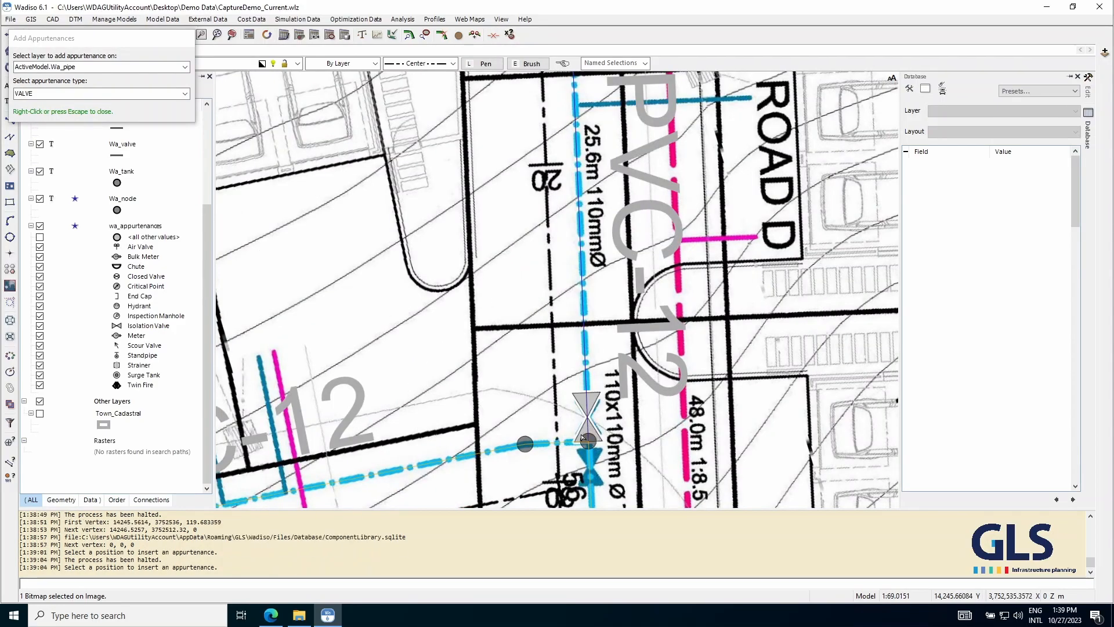
- Set the appurtenance type to HYDRANT, place a hydrant on Road D's FH symbol near manhole FSD1, and finish adding appurtenances
scroll(587, 424, down, 3)
scroll(549, 262, up, 4)
click(185, 94)
text(h)
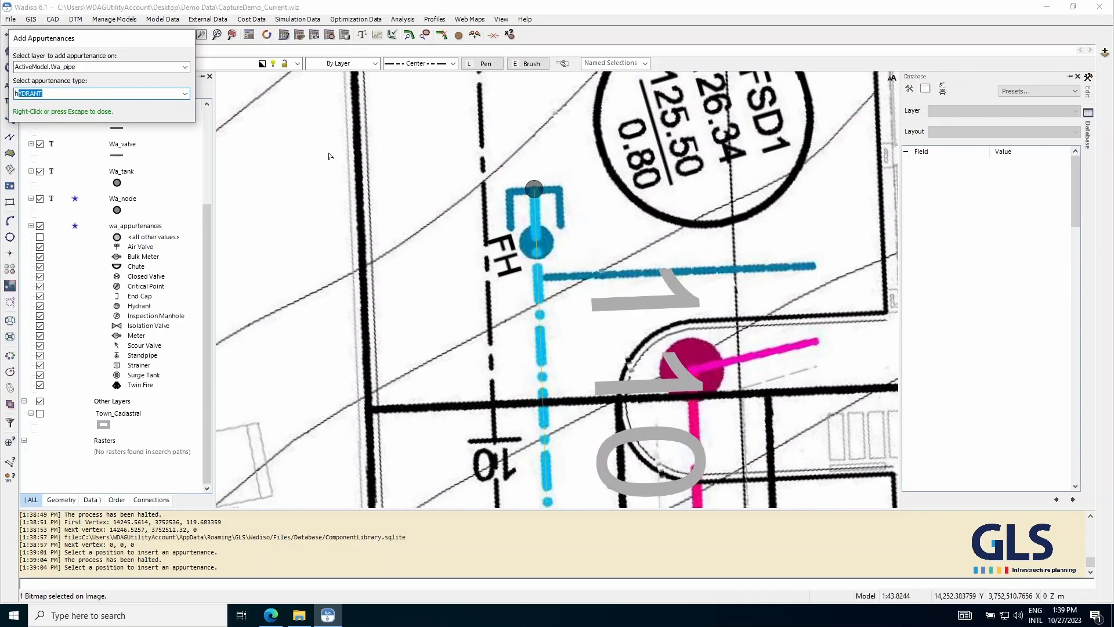
click(534, 241)
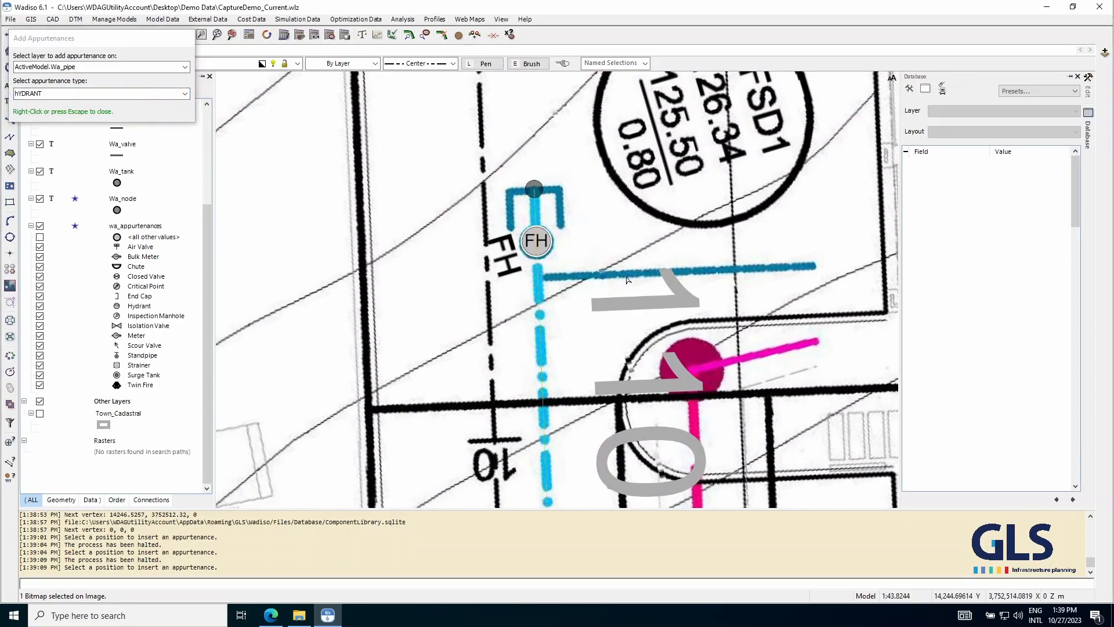
key(Escape)
- Select the pipe between the Waterboom Road connection and the end cap, and review its attributes and the drawing's Inset A
scroll(523, 203, down, 10)
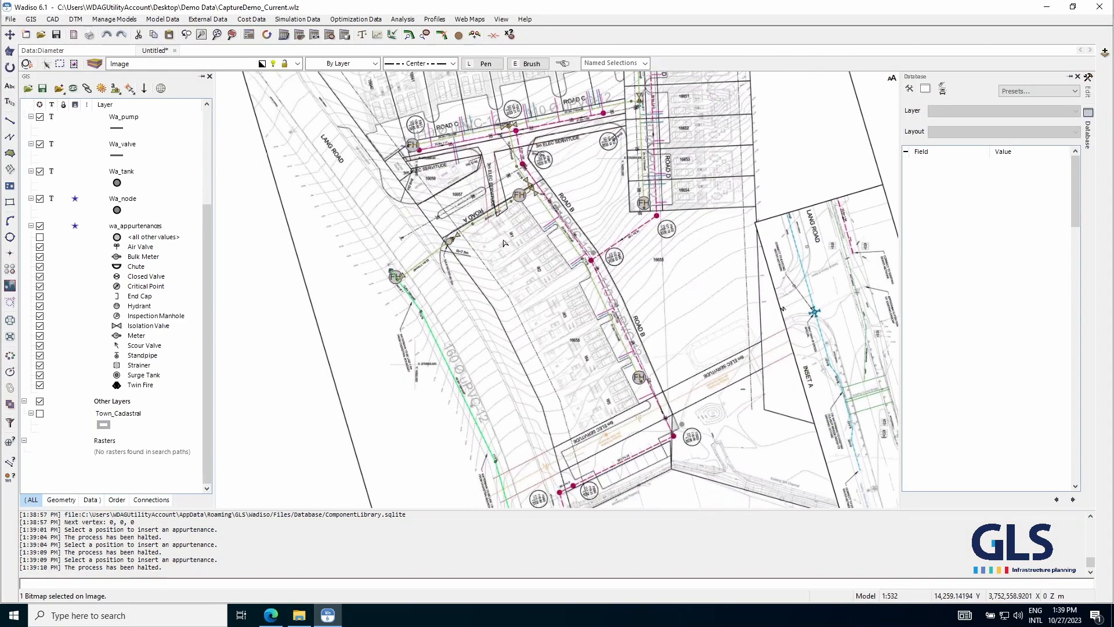
scroll(486, 373, up, 3)
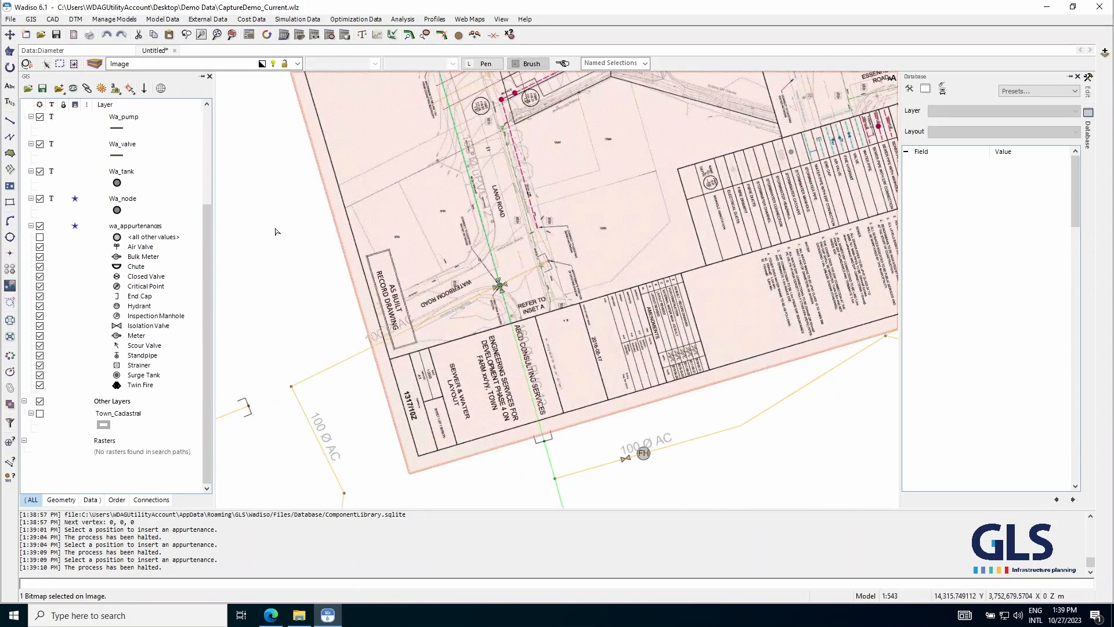
scroll(478, 209, down, 1)
click(481, 426)
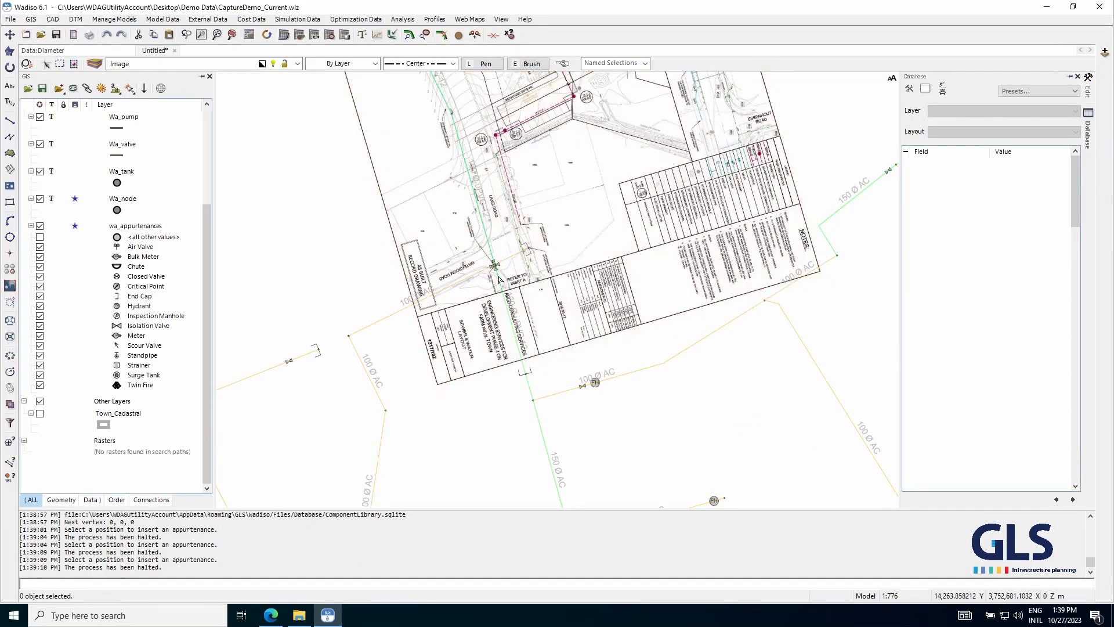
scroll(496, 267, up, 2)
scroll(509, 283, down, 1)
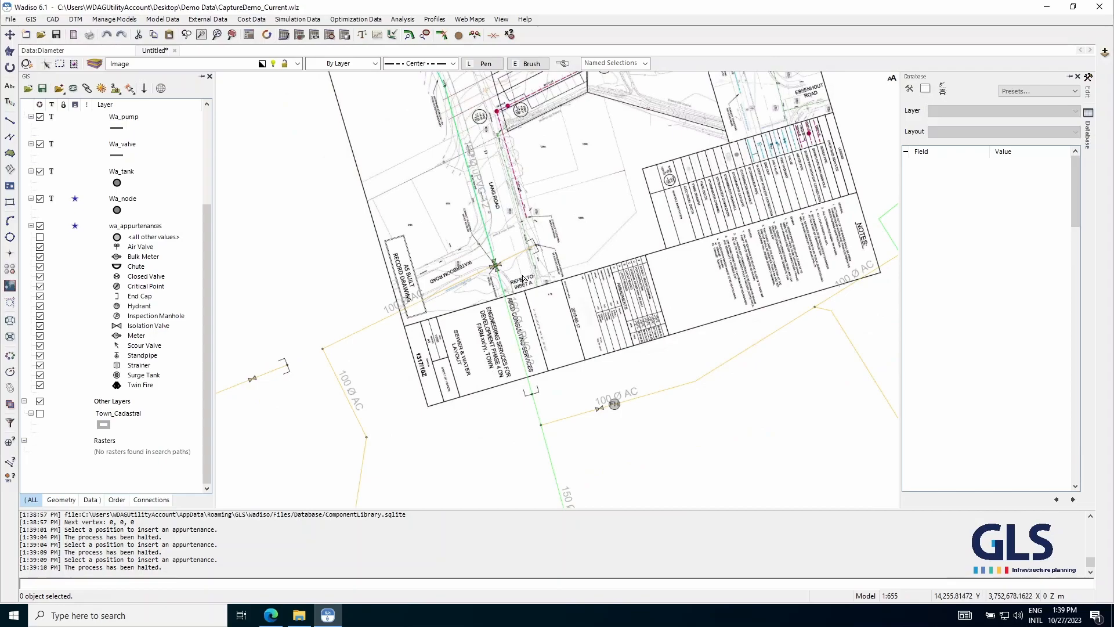
click(529, 386)
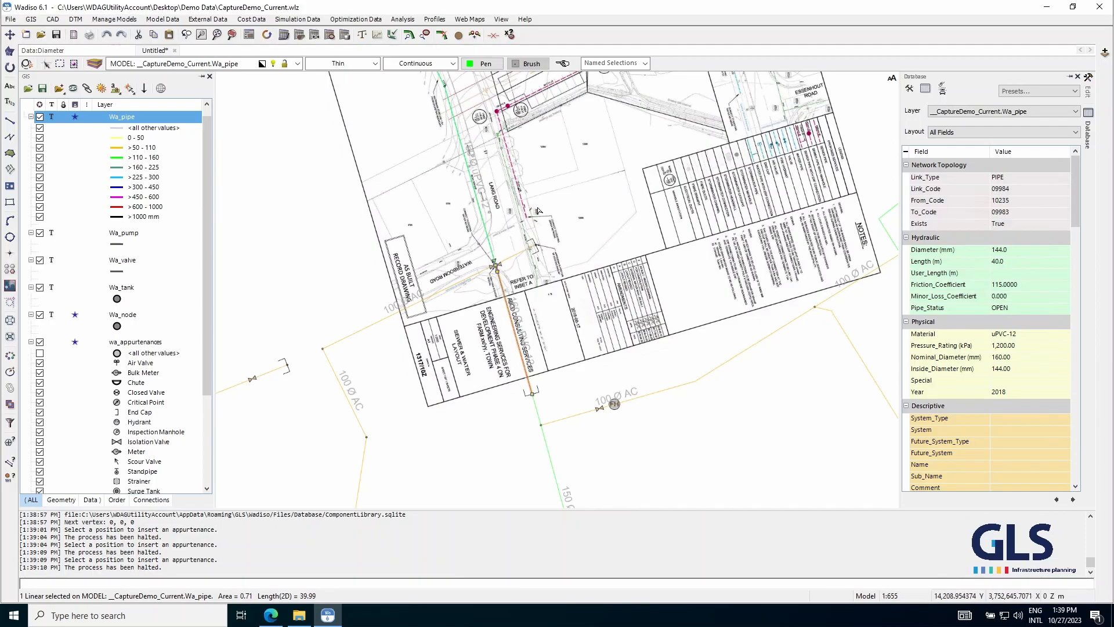
scroll(627, 372, down, 3)
scroll(689, 204, up, 3)
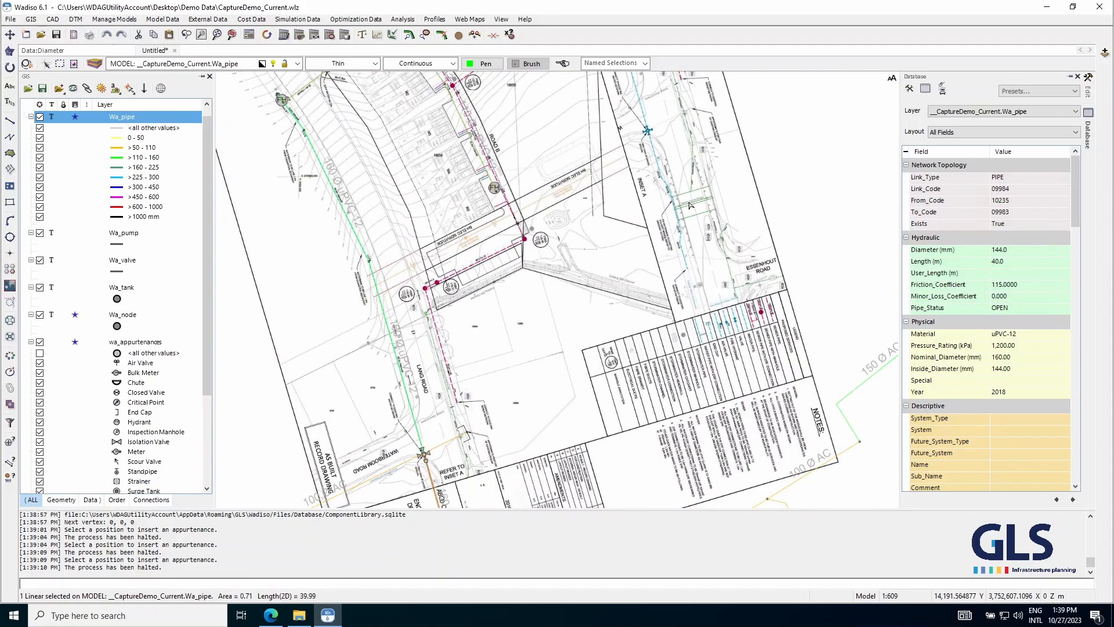
scroll(665, 204, up, 3)
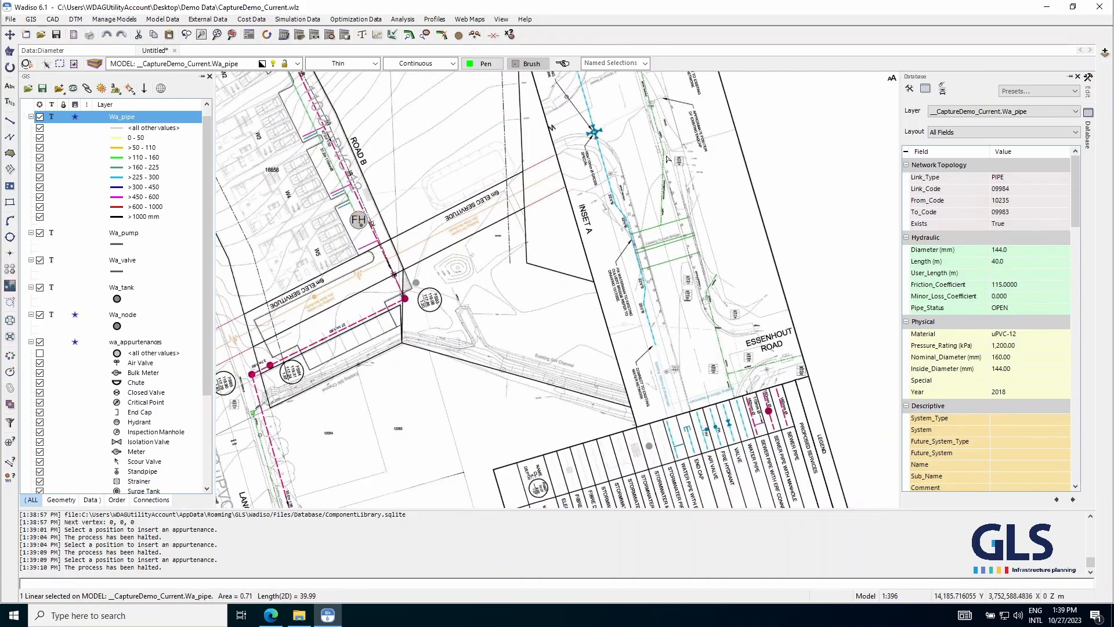
scroll(655, 186, down, 3)
scroll(39, 413, down, 4)
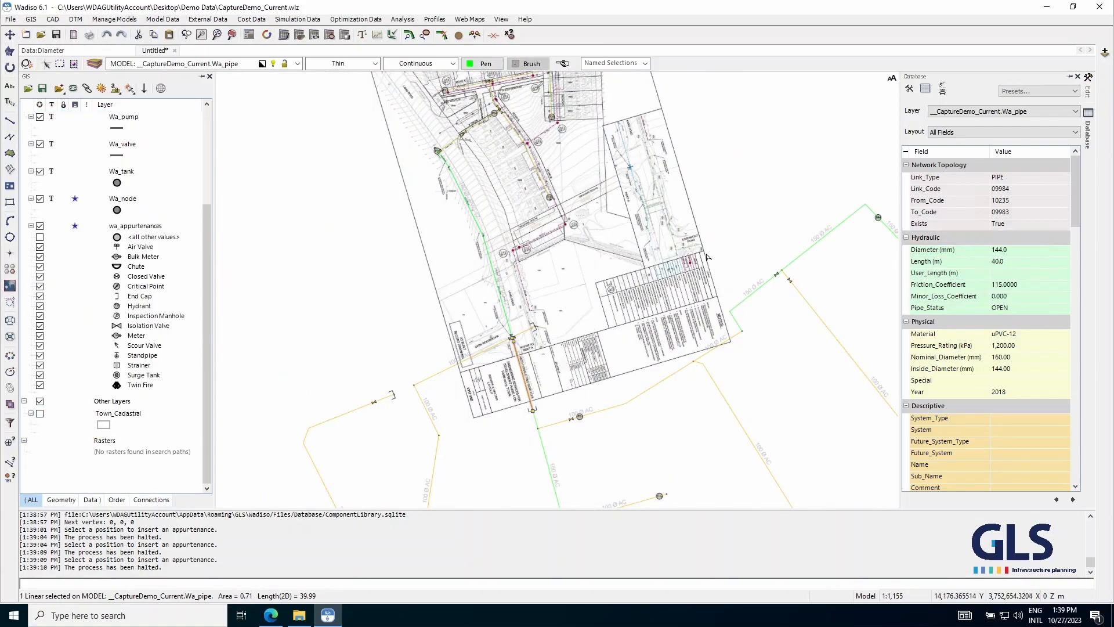
- Show the Town_Cadastral layer around the as-built drawing and the captured network
scroll(539, 392, up, 2)
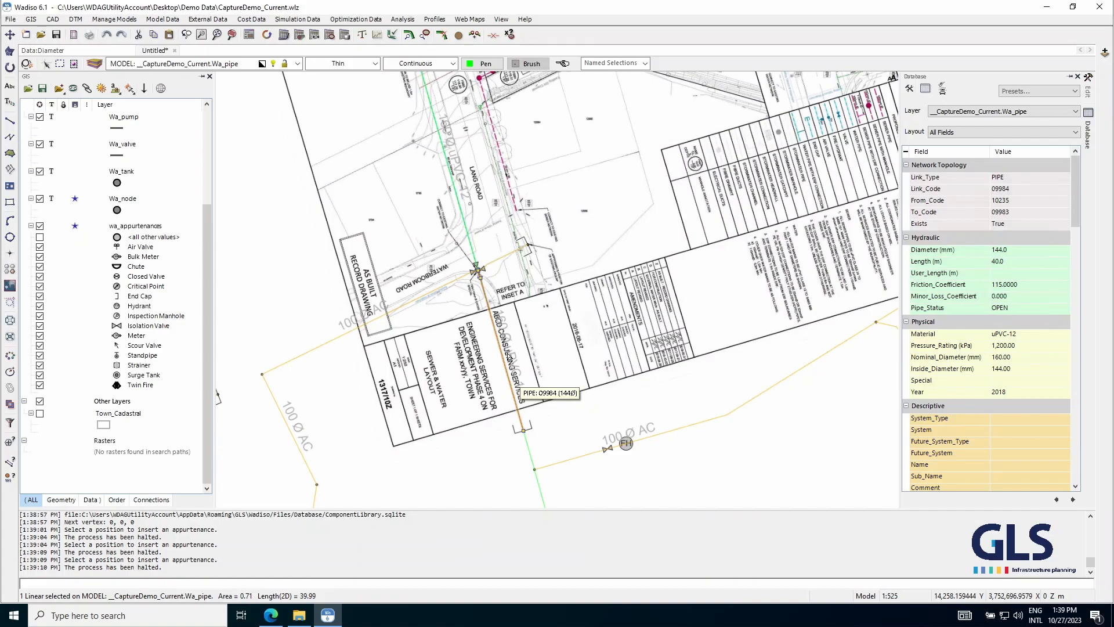
scroll(498, 367, down, 3)
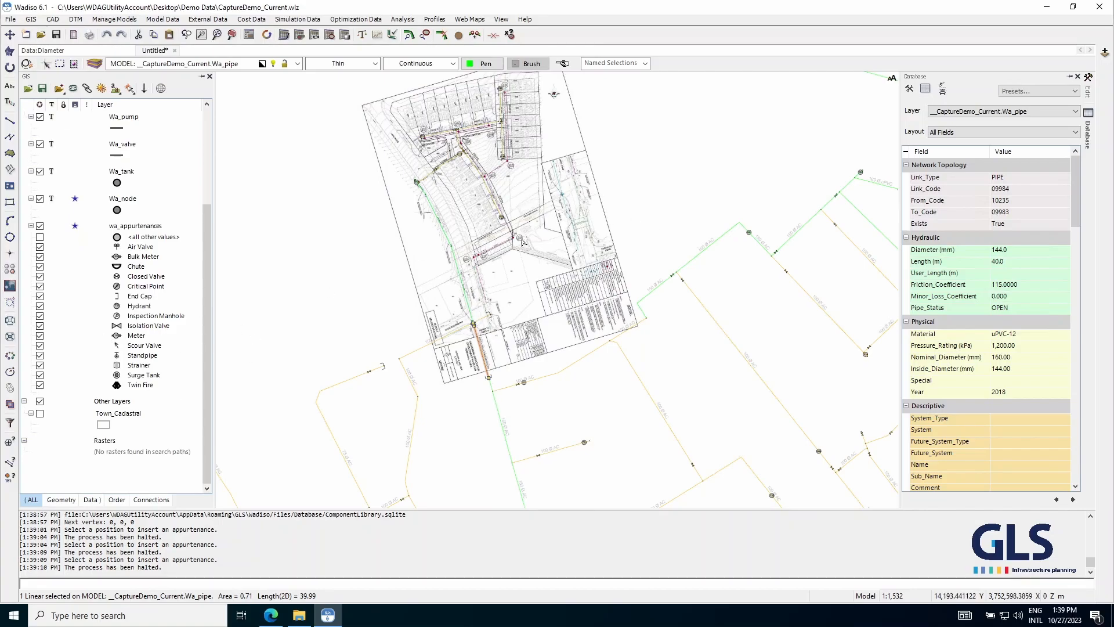
click(40, 413)
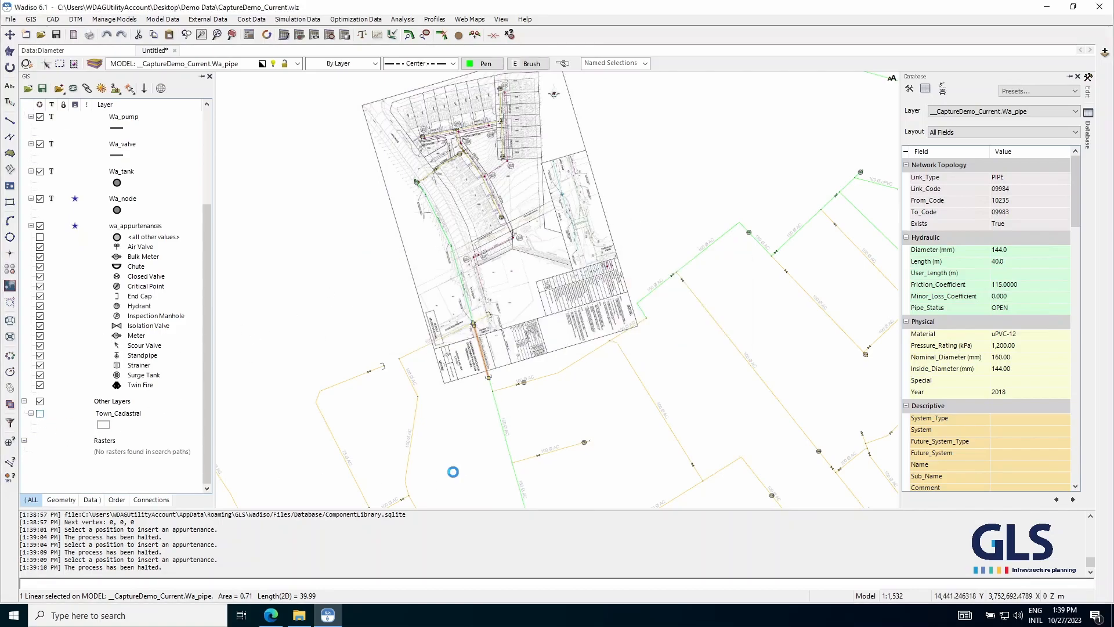
- Select the as-built drawing image and move it west, clear of the captured pipes
click(523, 202)
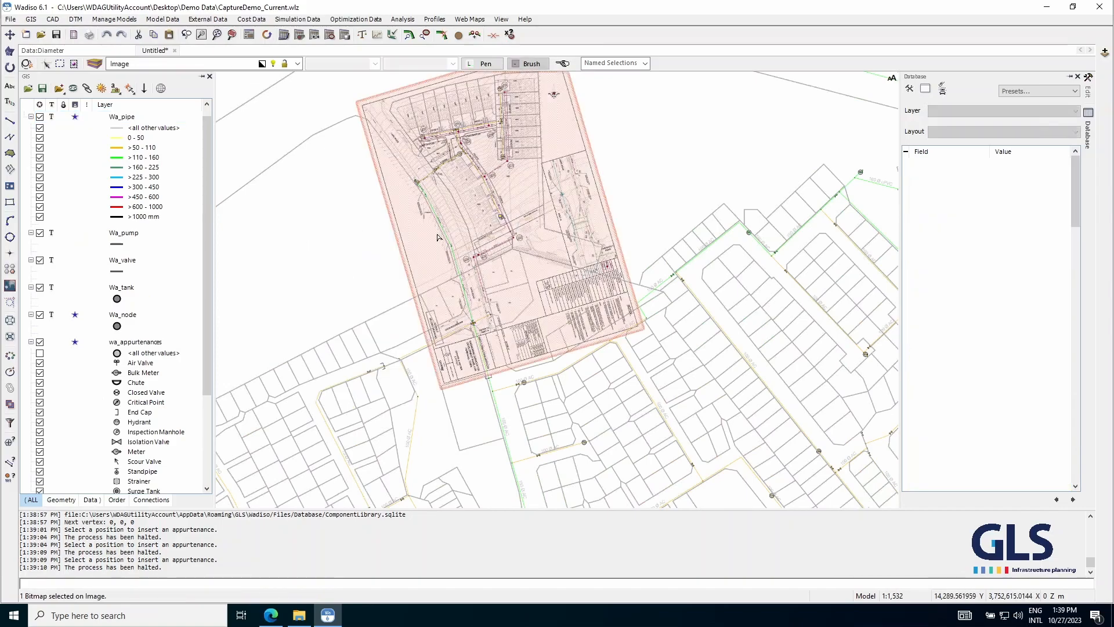
scroll(519, 227, down, 4)
drag(517, 228, 465, 222)
scroll(538, 261, up, 5)
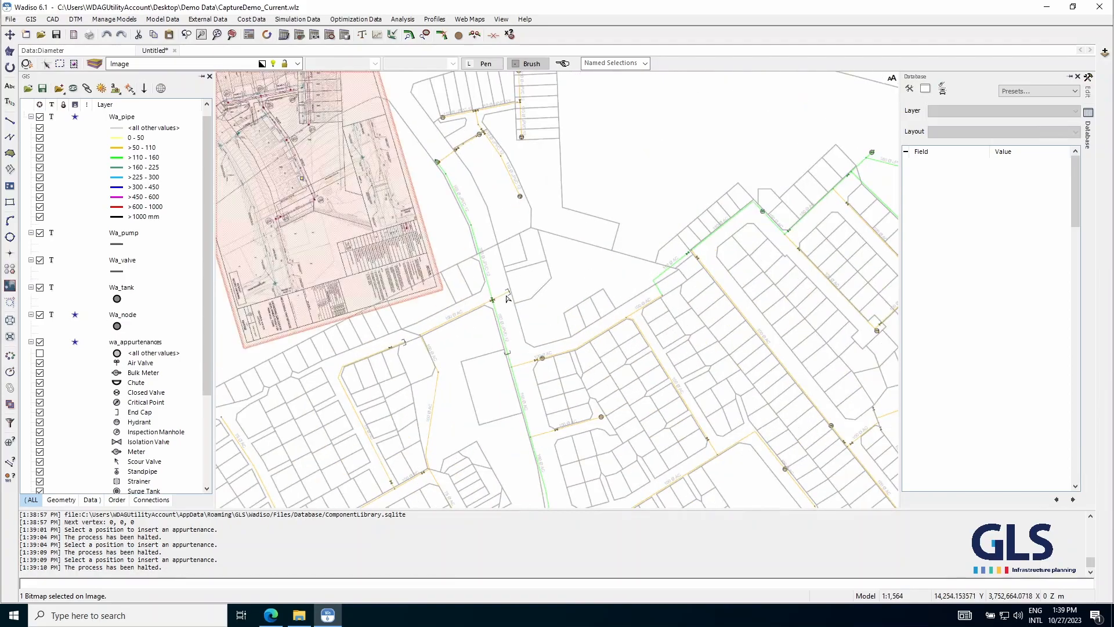
- Compare the drawing's Inset A with the cadastral boundaries to find a matching corner near Essenhout Road
scroll(348, 136, up, 3)
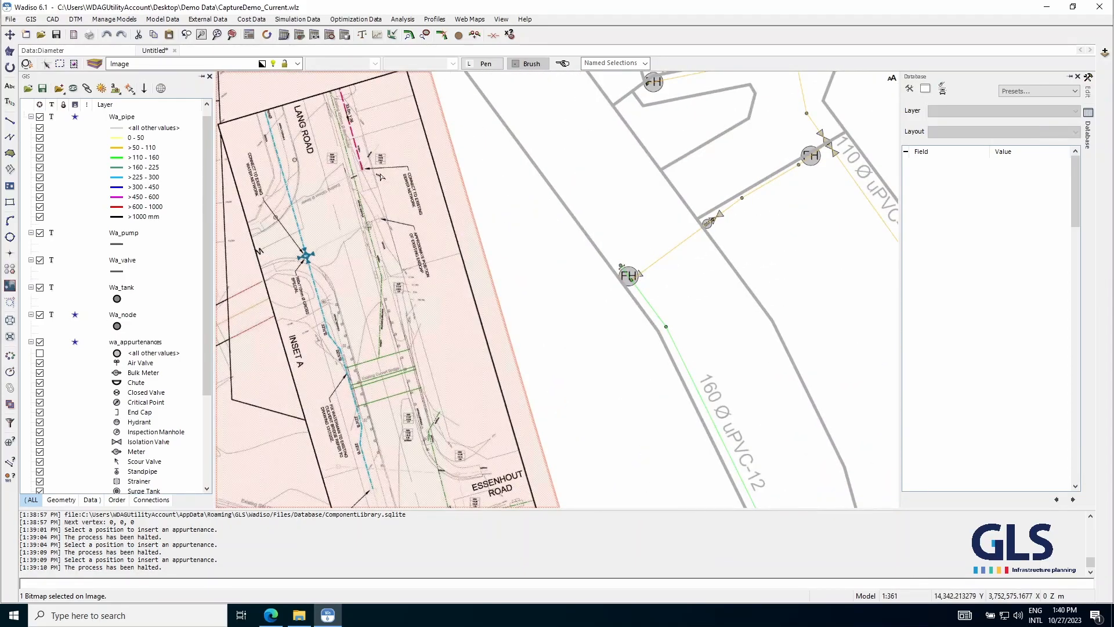
scroll(376, 238, down, 1)
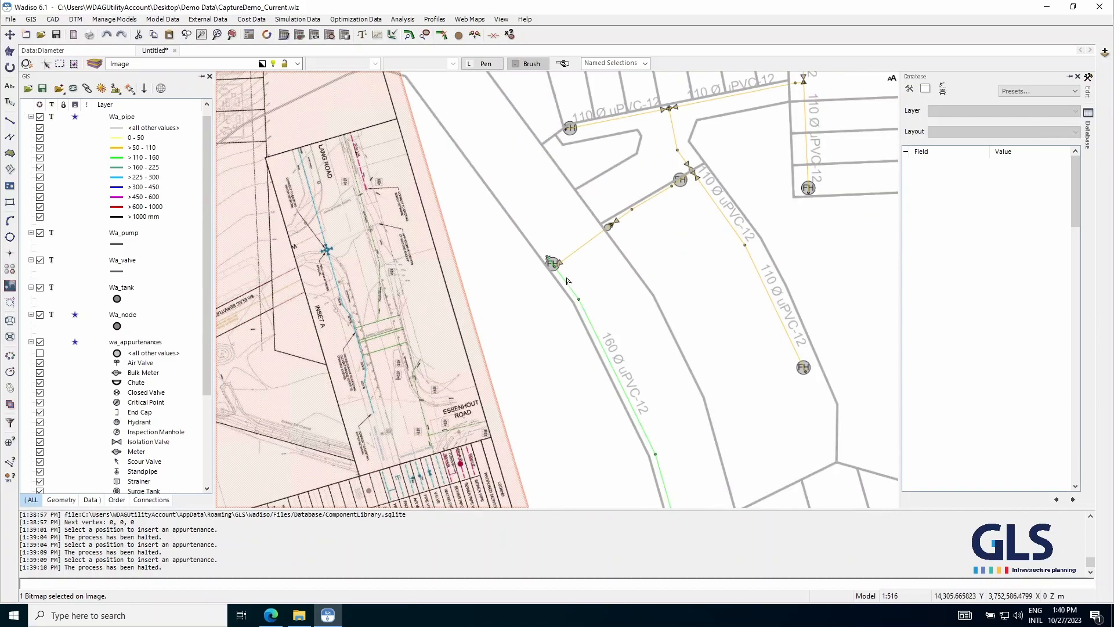
scroll(561, 288, down, 1)
scroll(557, 220, down, 3)
scroll(610, 357, up, 3)
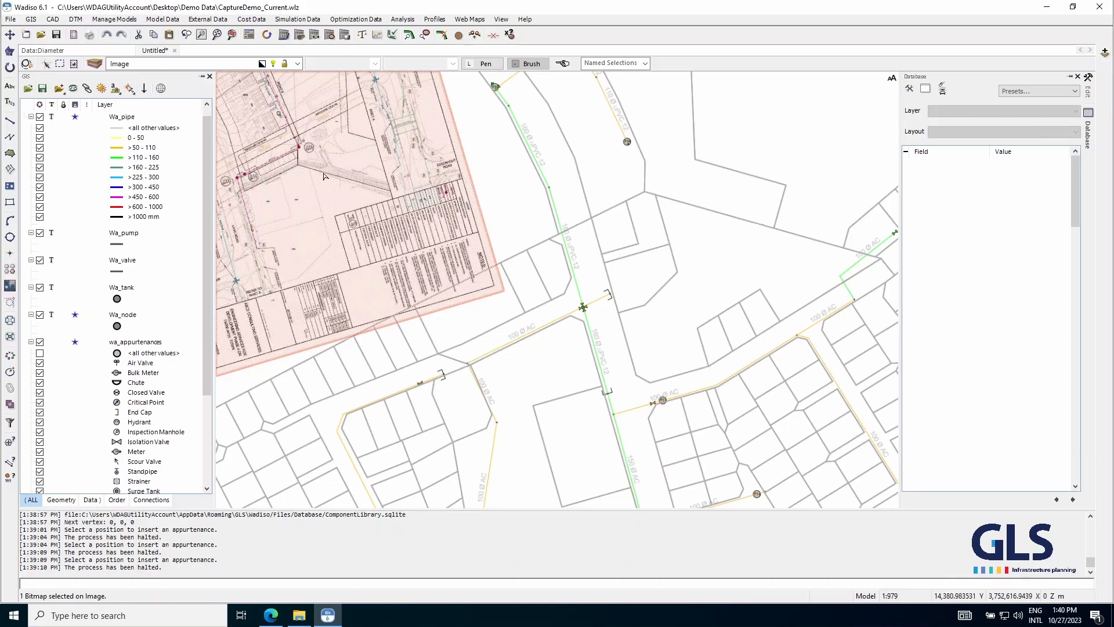
scroll(407, 250, up, 4)
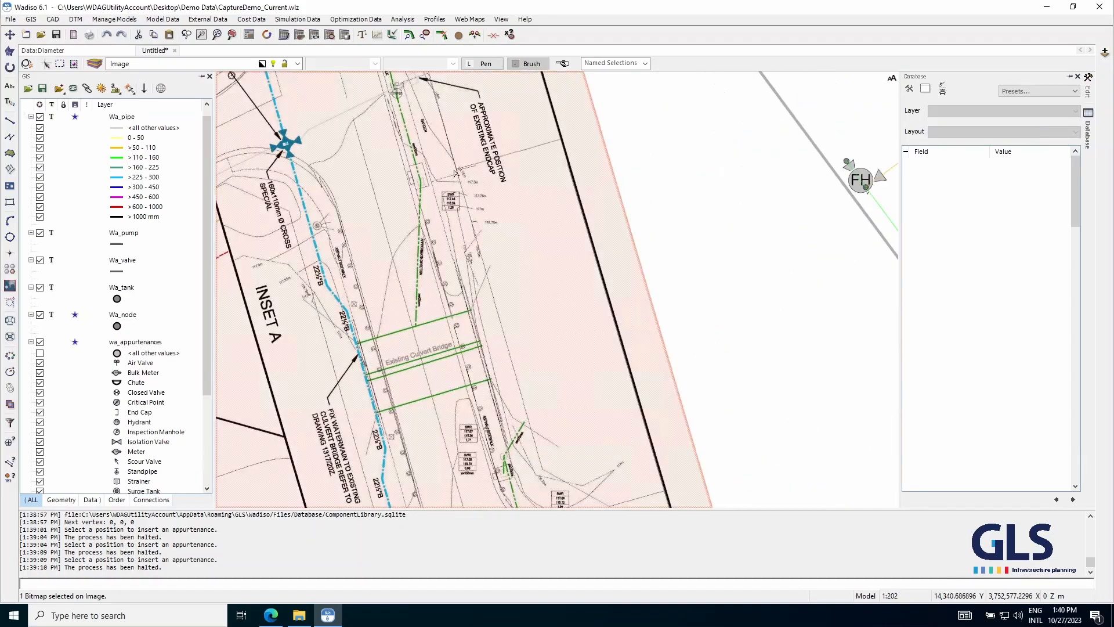
scroll(383, 194, down, 3)
scroll(460, 298, up, 4)
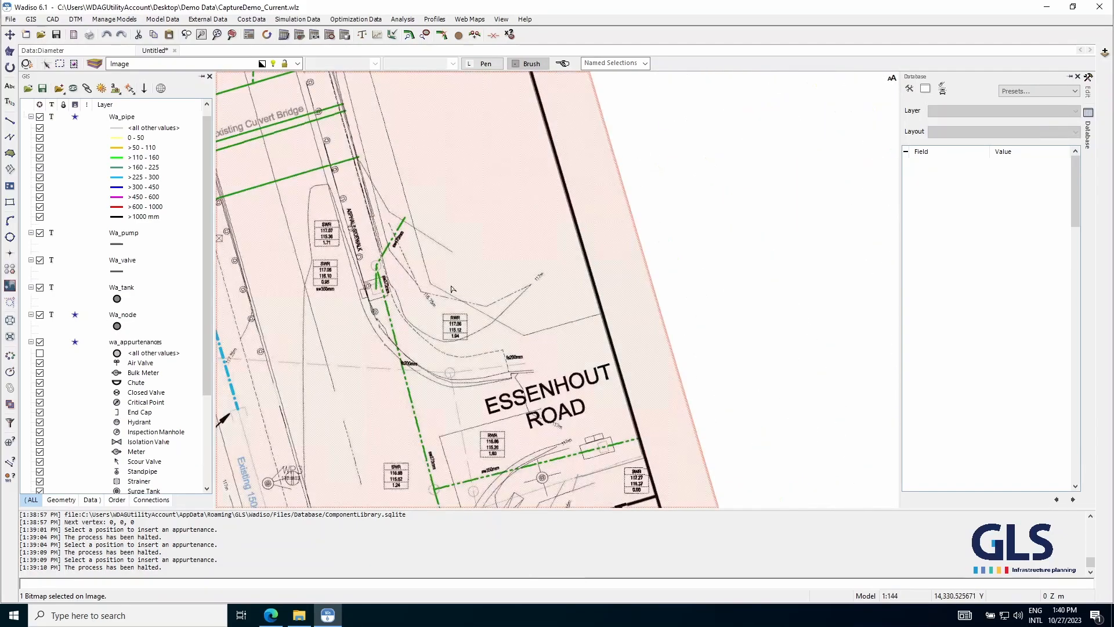
scroll(406, 203, down, 4)
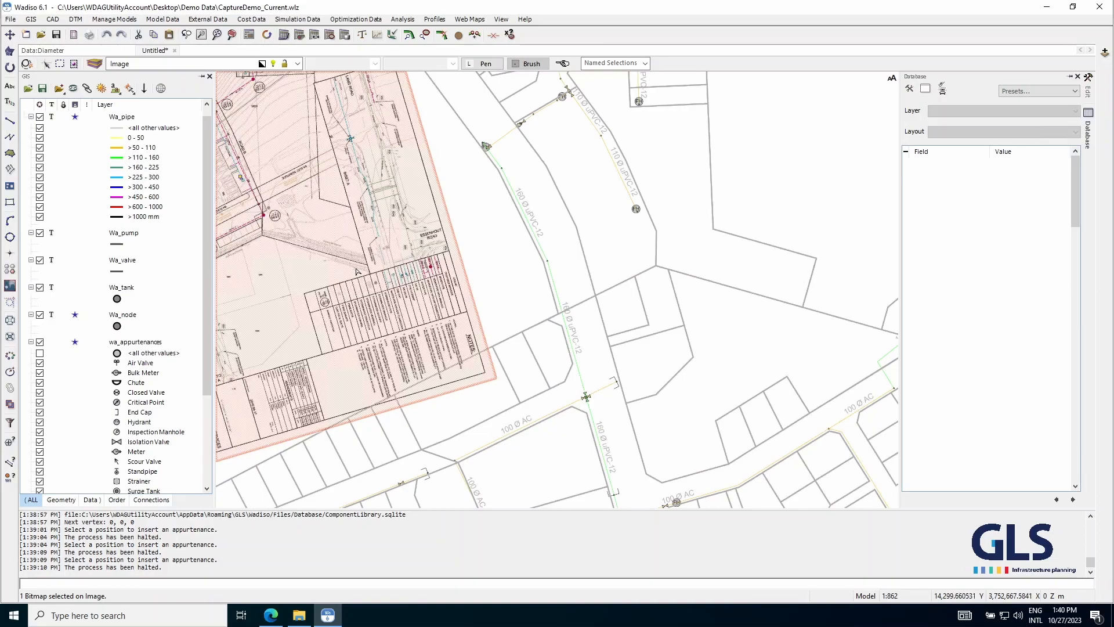
scroll(386, 206, up, 5)
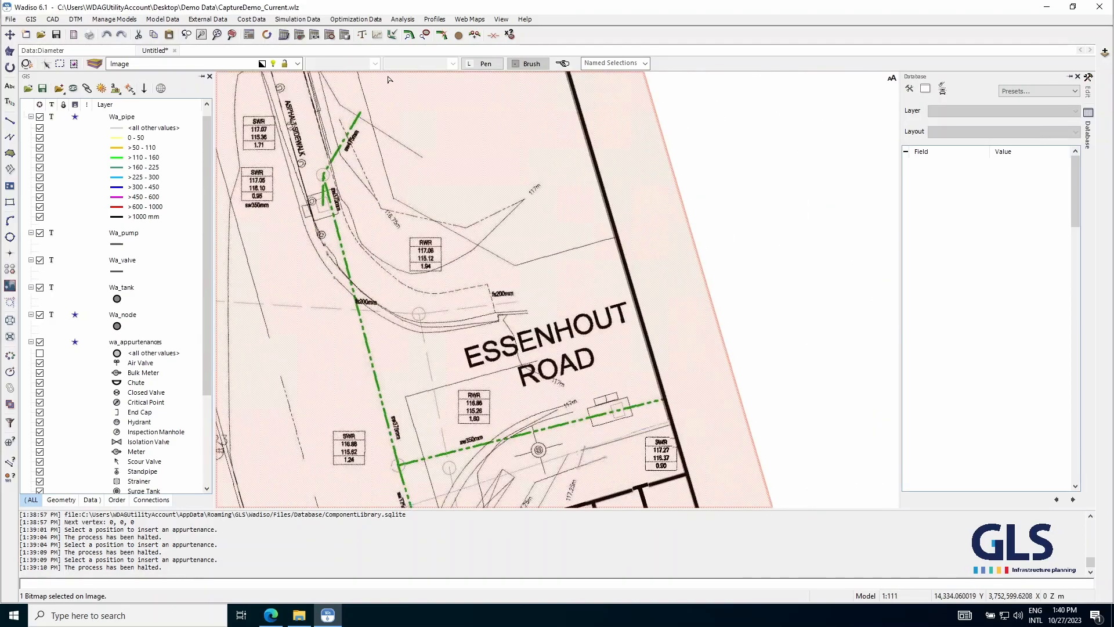
- Start Fix to Coordinates on the image and pick the first source point at Inset A's boundary corner north-west of Essenhout Road
click(52, 19)
mouse_move(102, 249)
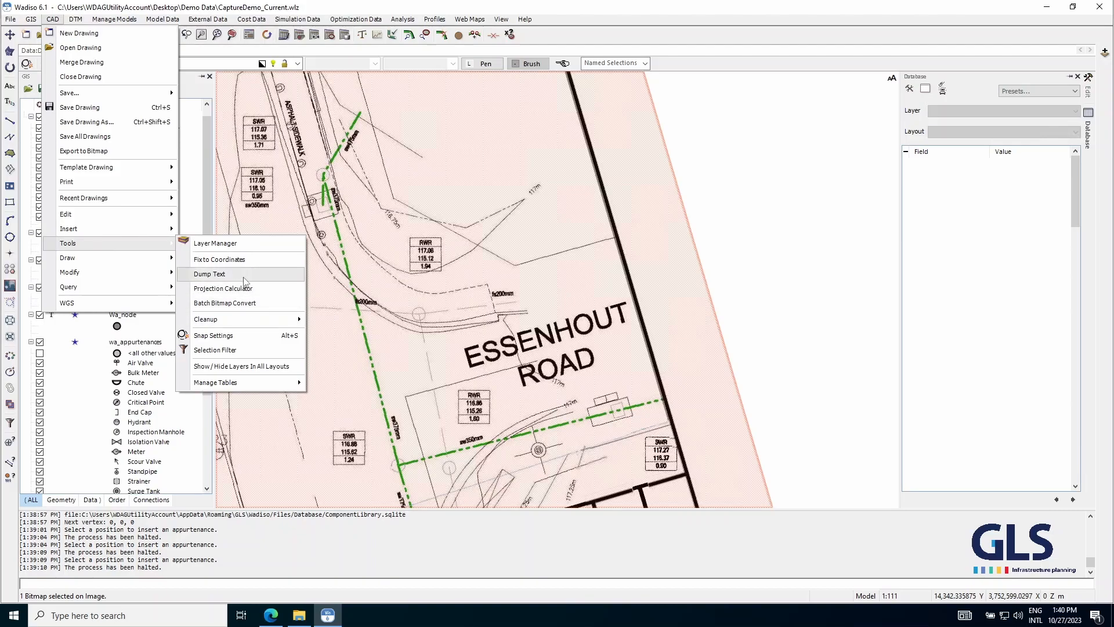
click(230, 259)
scroll(506, 244, up, 3)
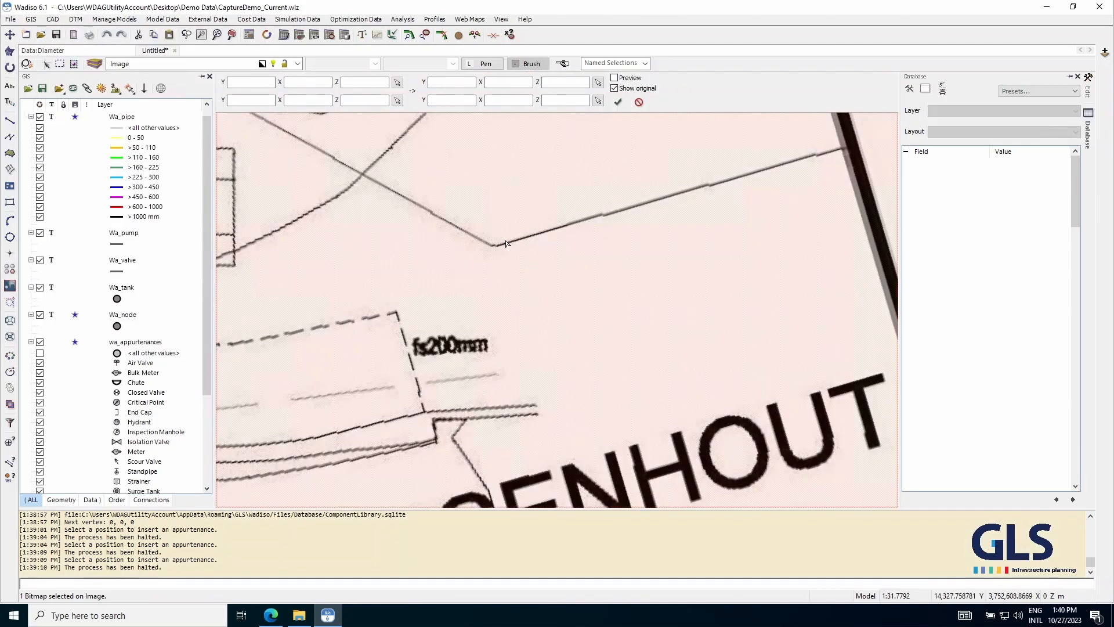
scroll(493, 247, up, 4)
scroll(525, 301, down, 8)
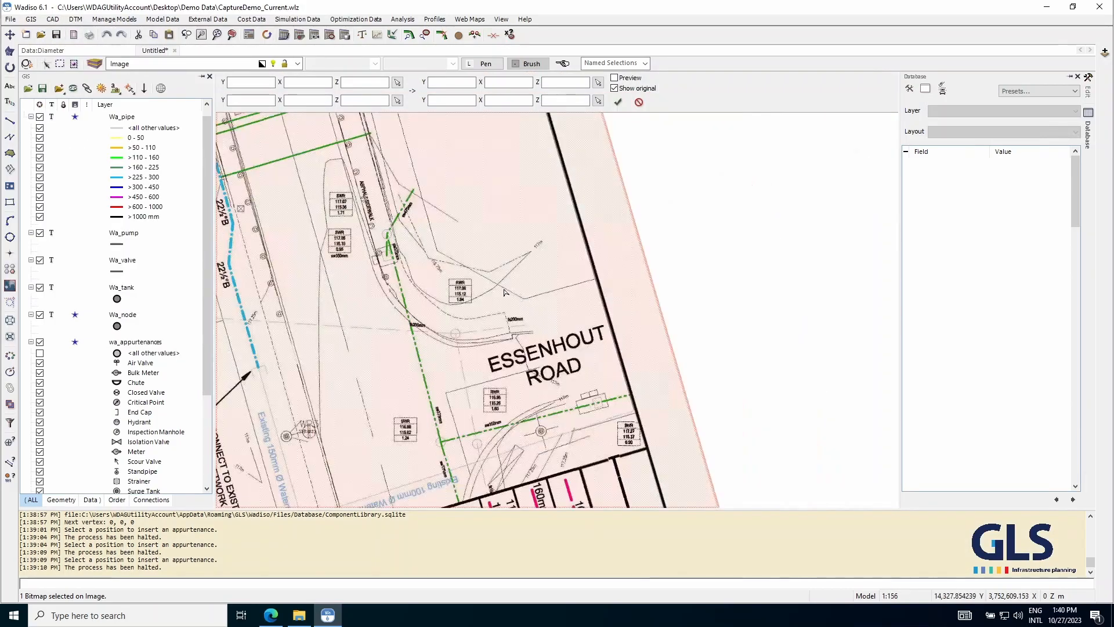
scroll(435, 244, up, 3)
scroll(435, 244, up, 7)
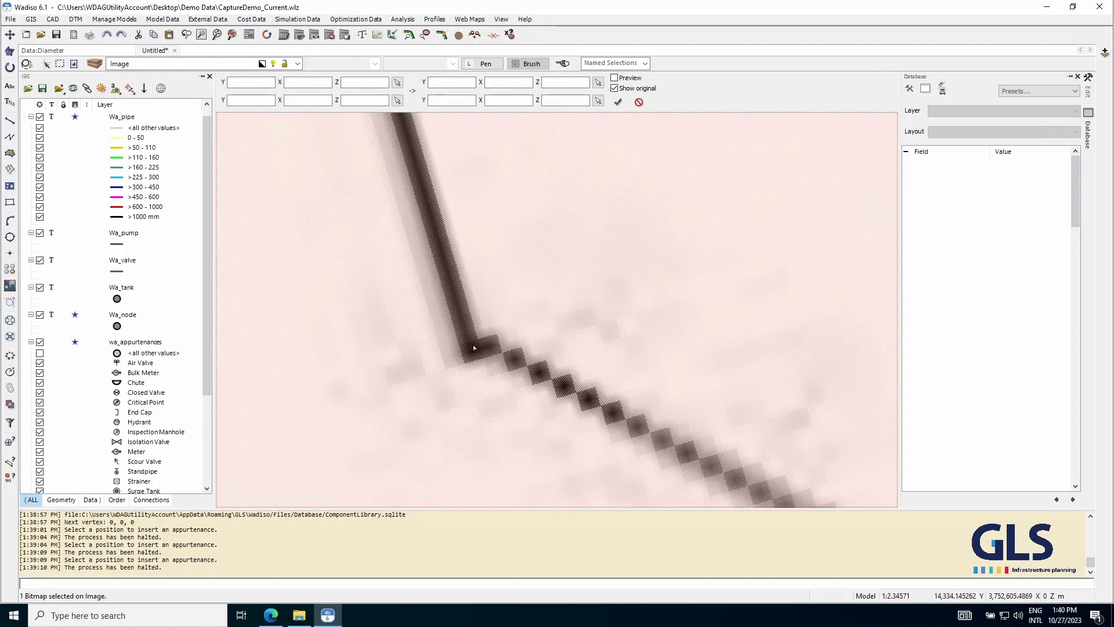
click(397, 83)
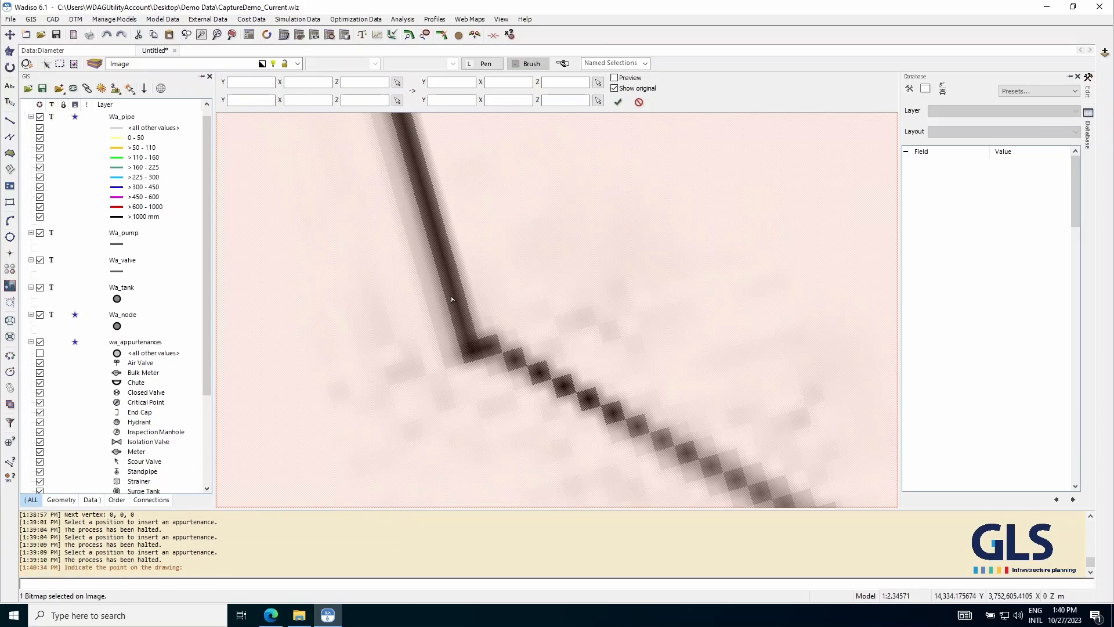
click(473, 349)
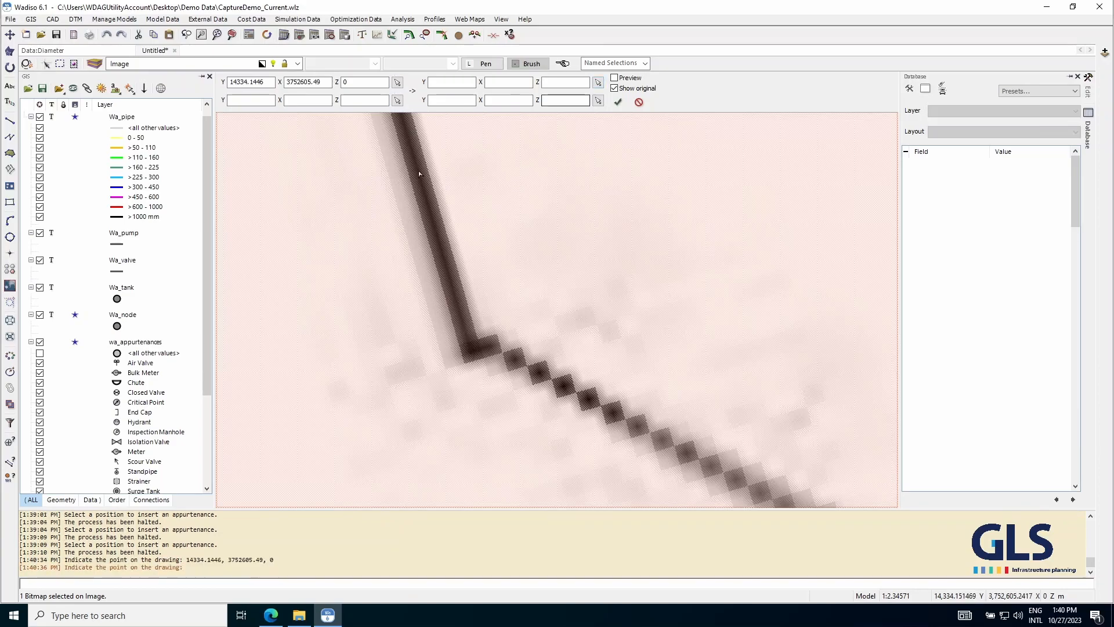
- Pick the first destination point at the matching cadastral corner east of the 160 mm pipe's end cap
scroll(380, 189, down, 4)
scroll(381, 189, down, 6)
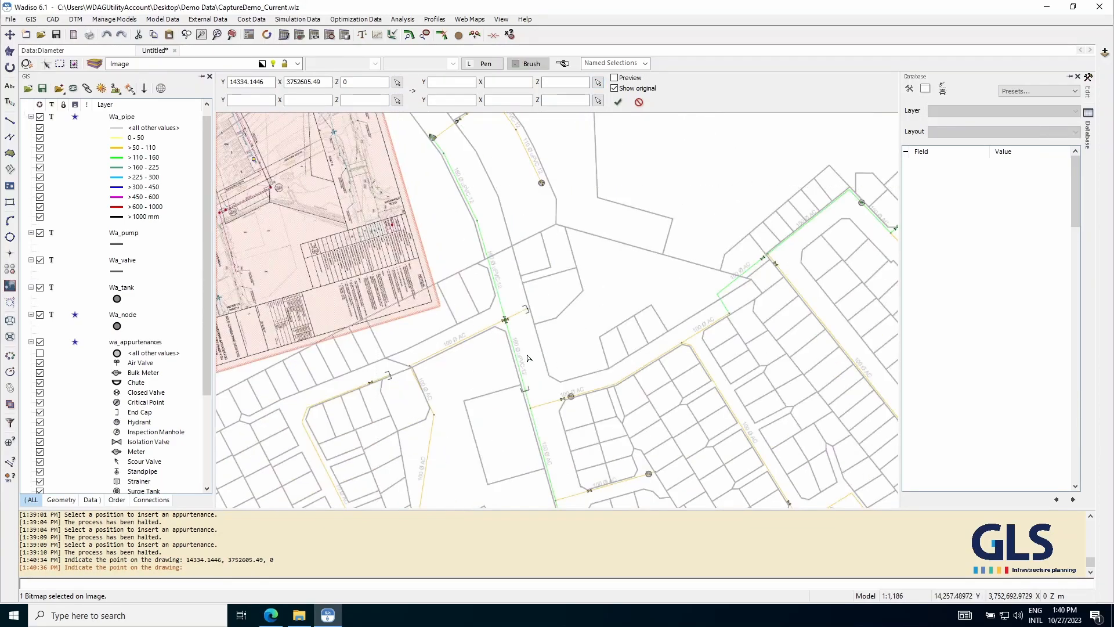
scroll(579, 410, up, 2)
scroll(595, 412, up, 5)
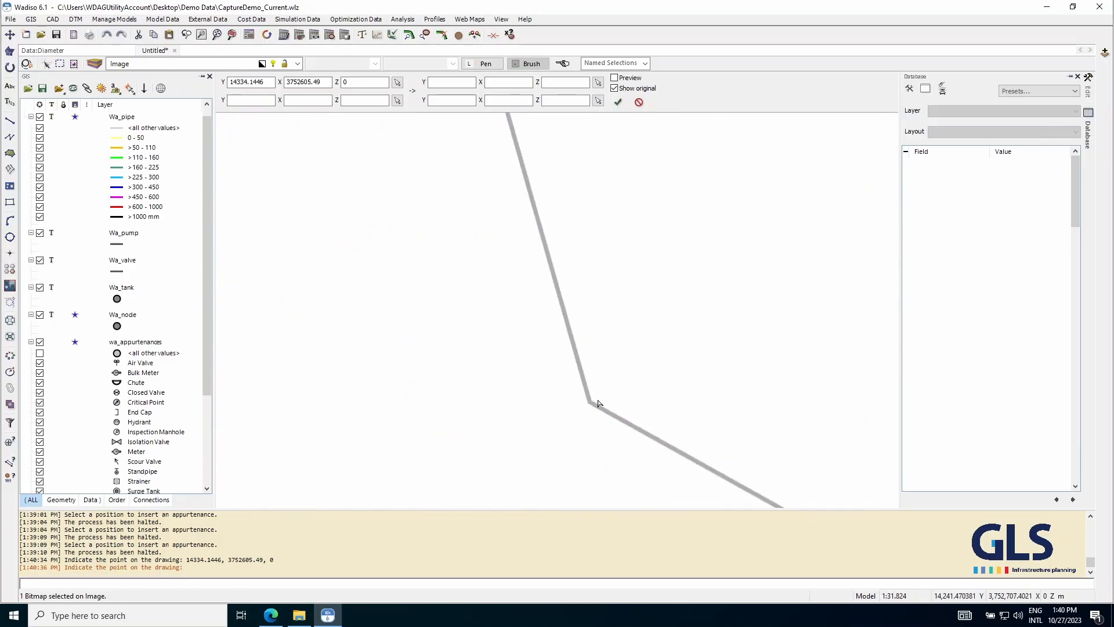
scroll(591, 405, up, 3)
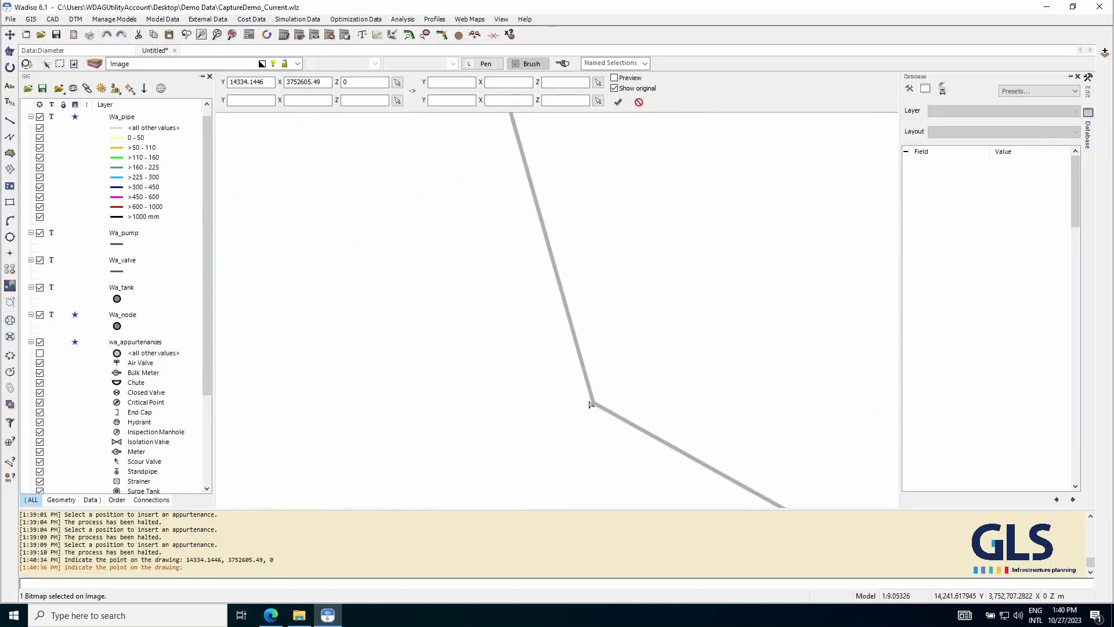
scroll(596, 407, up, 2)
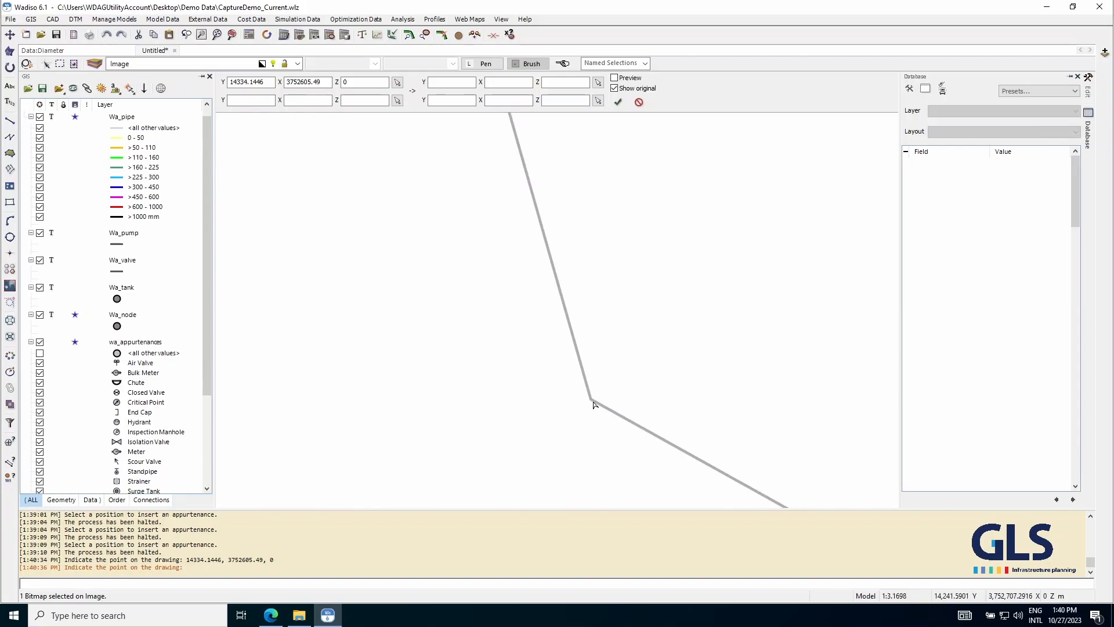
click(590, 402)
- Compare Inset A with the cadastral boundaries around the Waterboom Road junction to find a second matching corner
scroll(587, 394, down, 13)
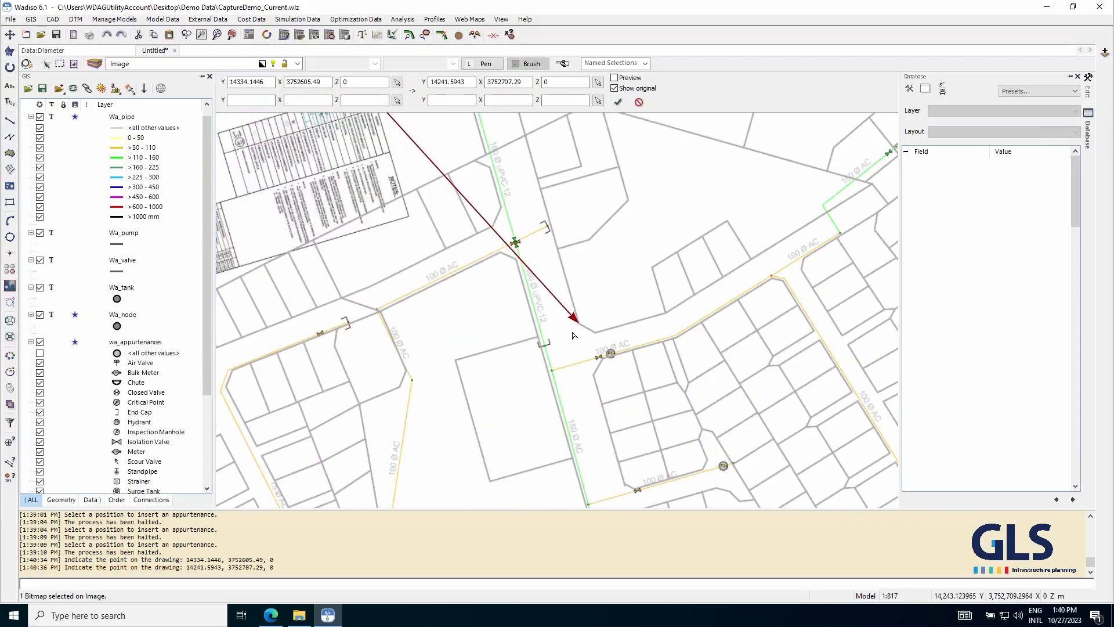
scroll(568, 335, down, 2)
scroll(430, 204, up, 2)
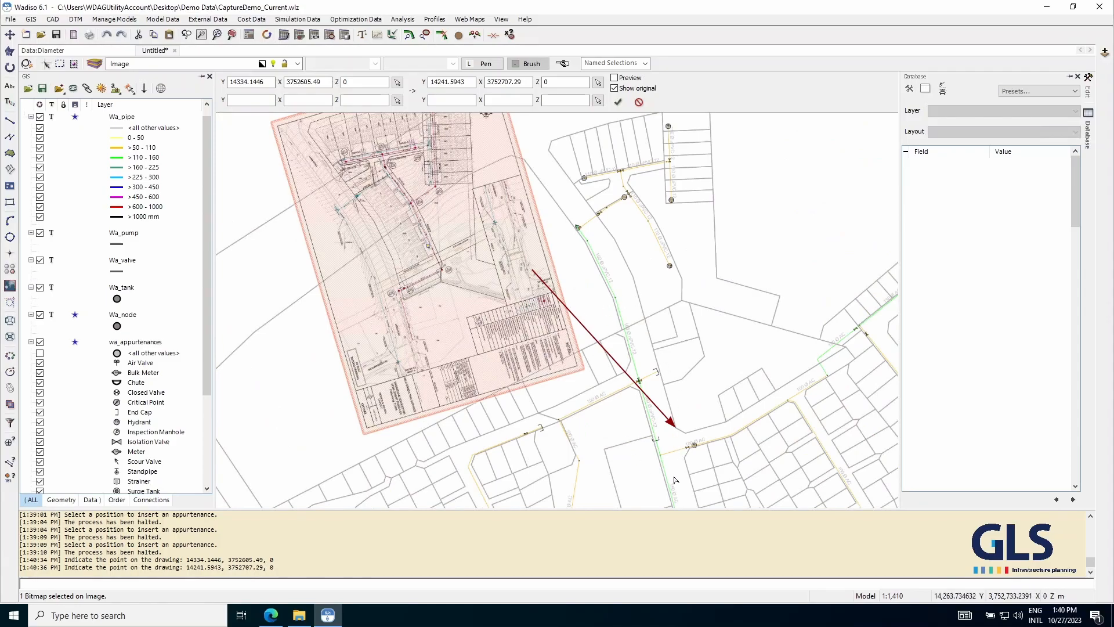
scroll(491, 211, up, 5)
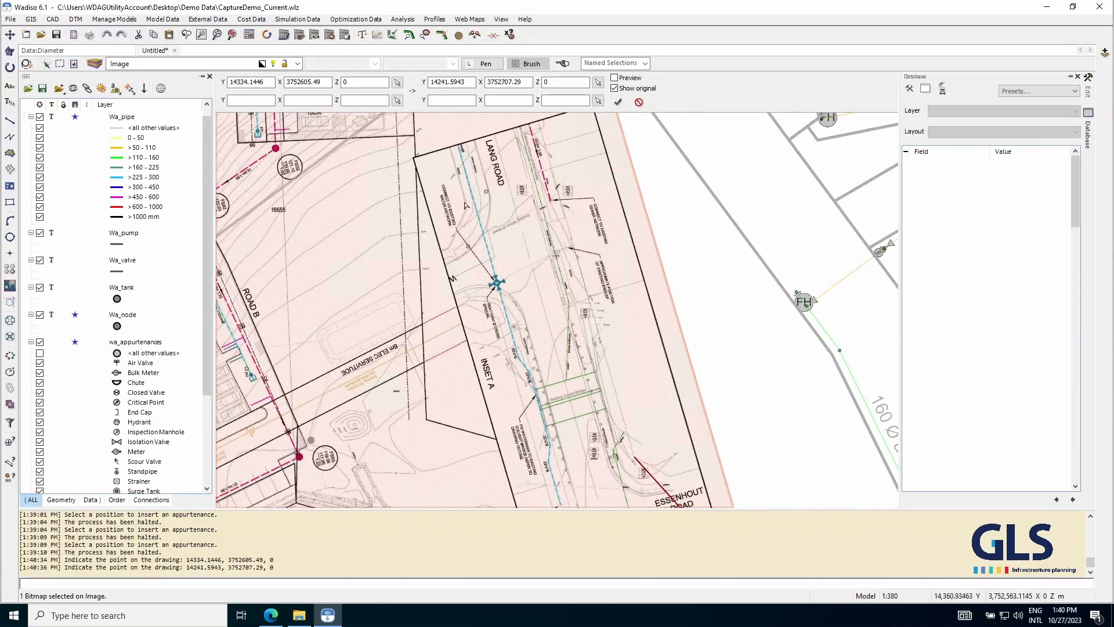
scroll(566, 290, down, 5)
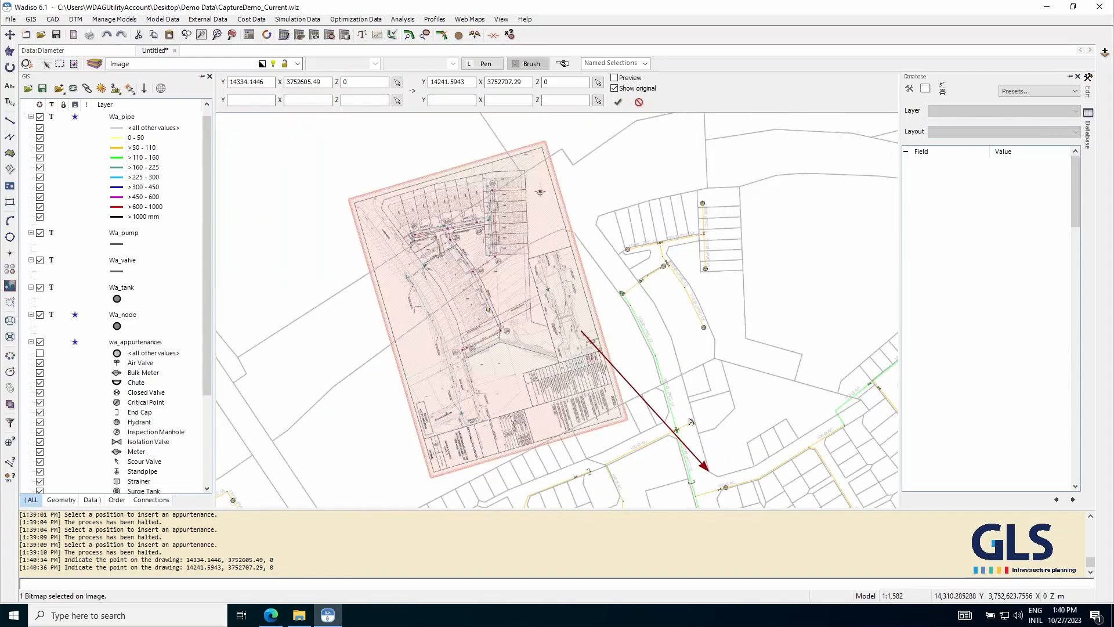
scroll(693, 428, up, 4)
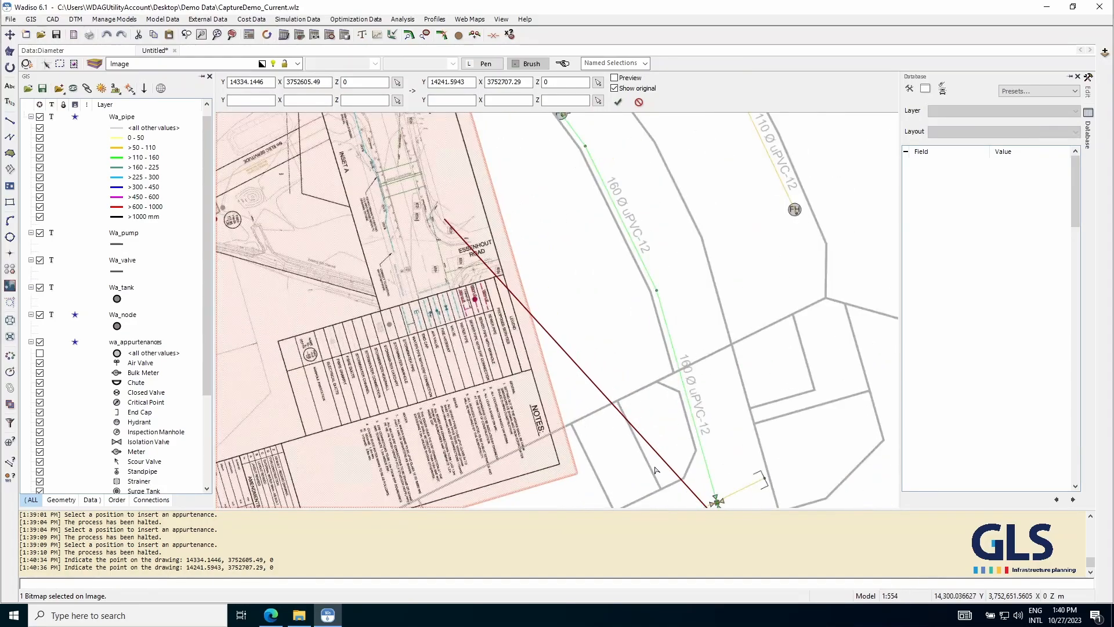
scroll(685, 460, down, 4)
scroll(539, 281, up, 15)
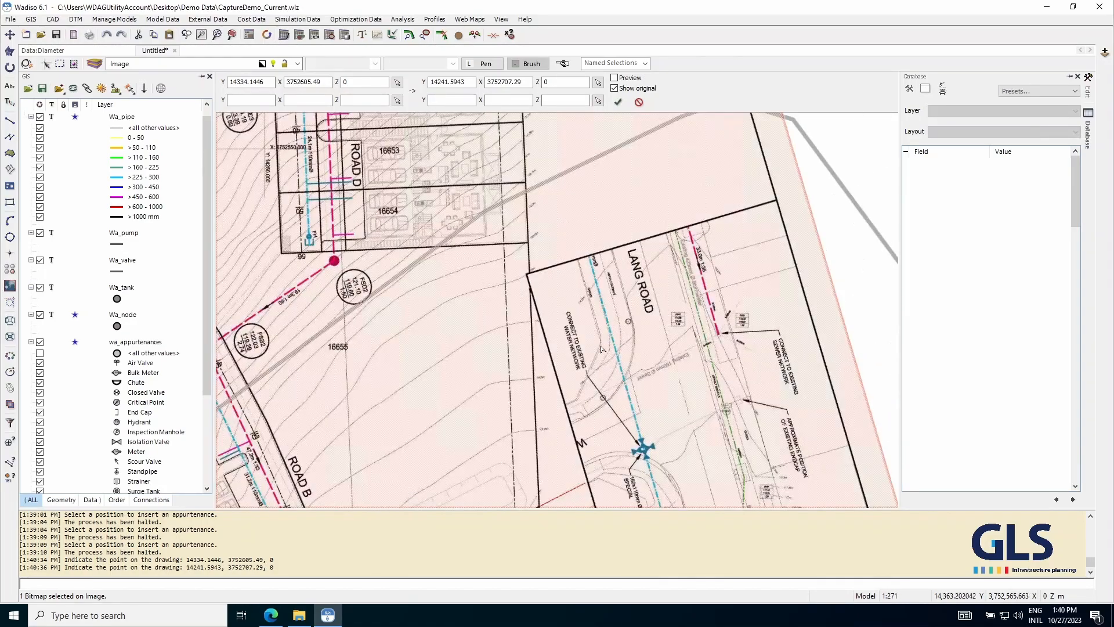
scroll(576, 295, down, 11)
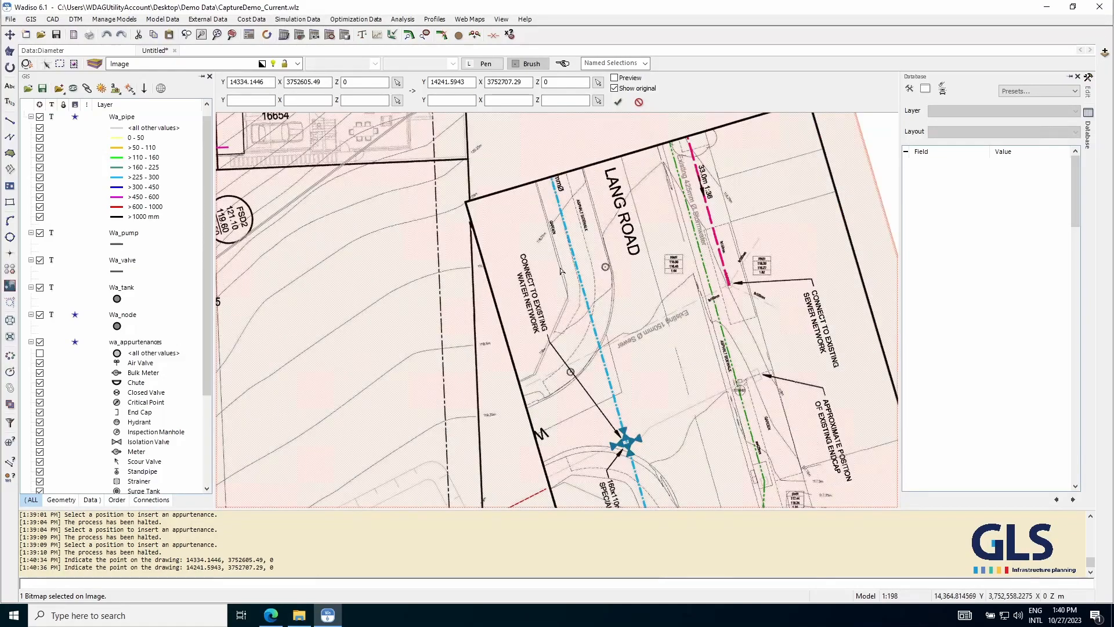
scroll(753, 379, down, 3)
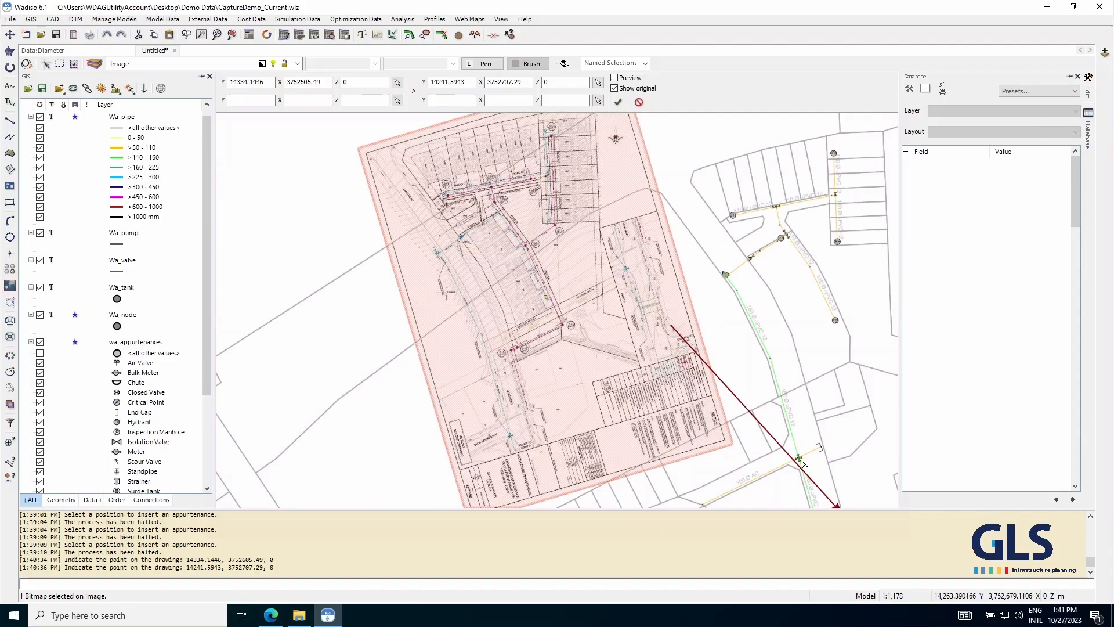
scroll(765, 464, up, 7)
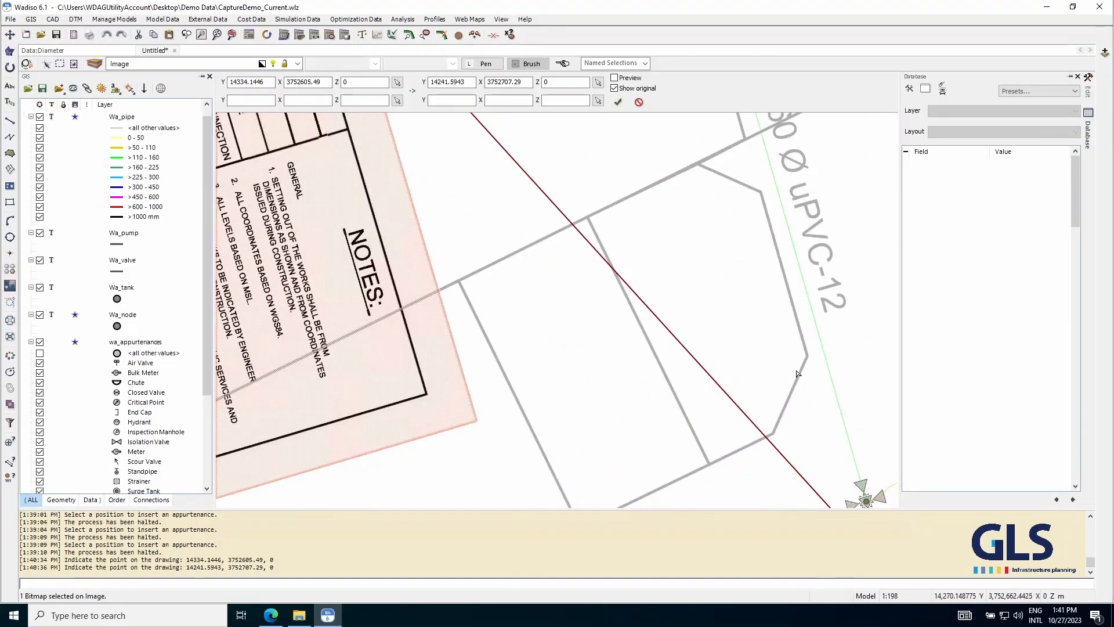
scroll(663, 349, down, 6)
scroll(663, 349, up, 4)
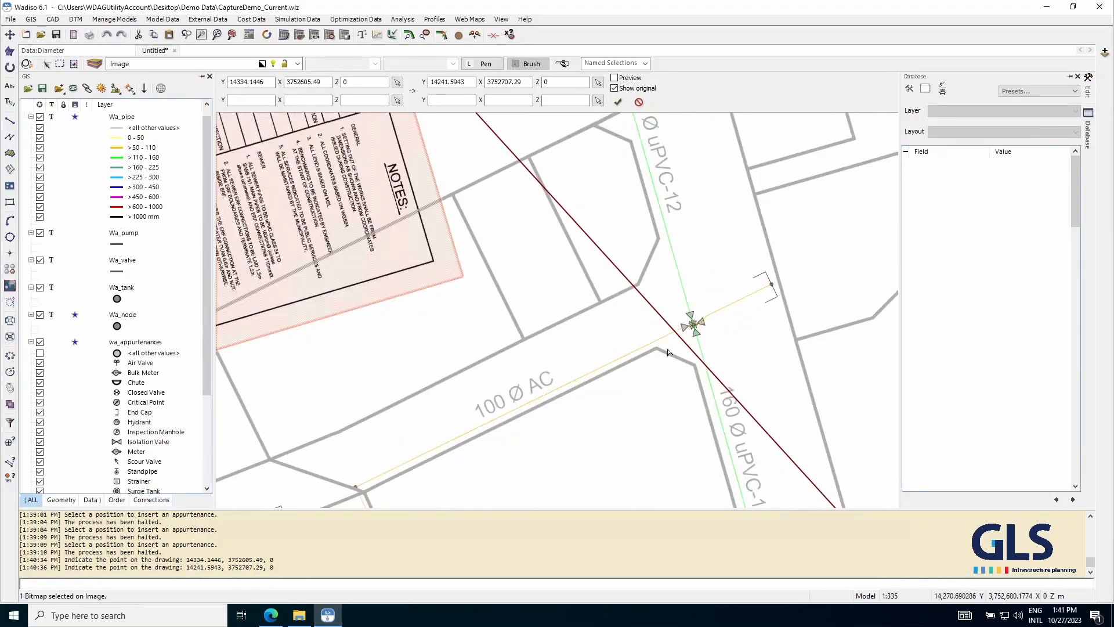
- Pick the second source point at Inset A's boundary corner south-west of the 160x110mm cross special
scroll(663, 349, down, 6)
scroll(580, 241, up, 5)
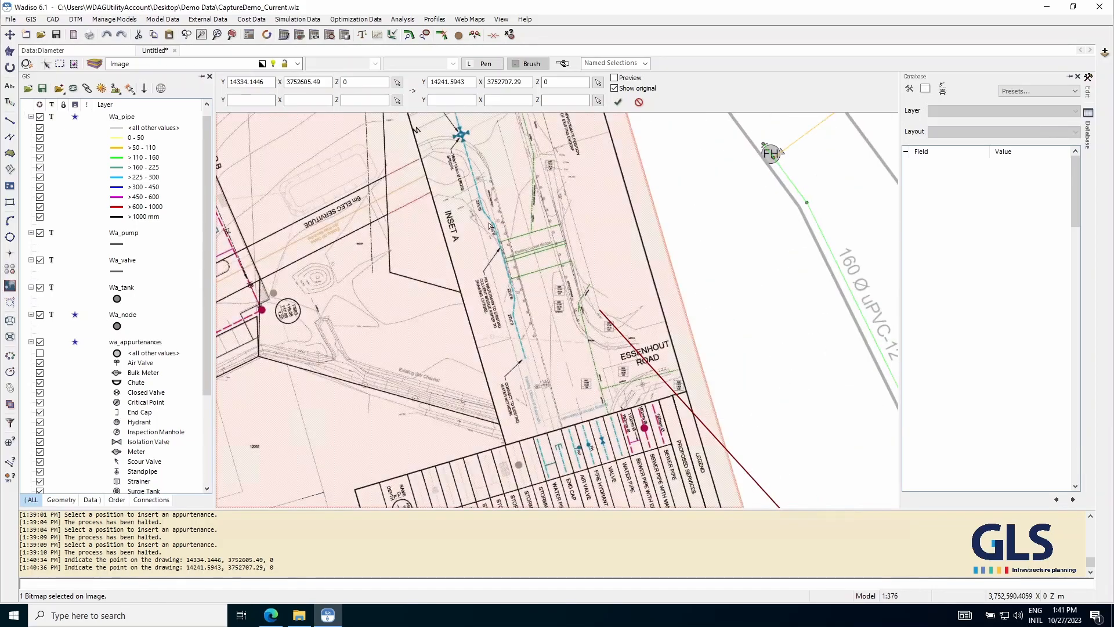
scroll(431, 146, up, 6)
scroll(559, 258, down, 3)
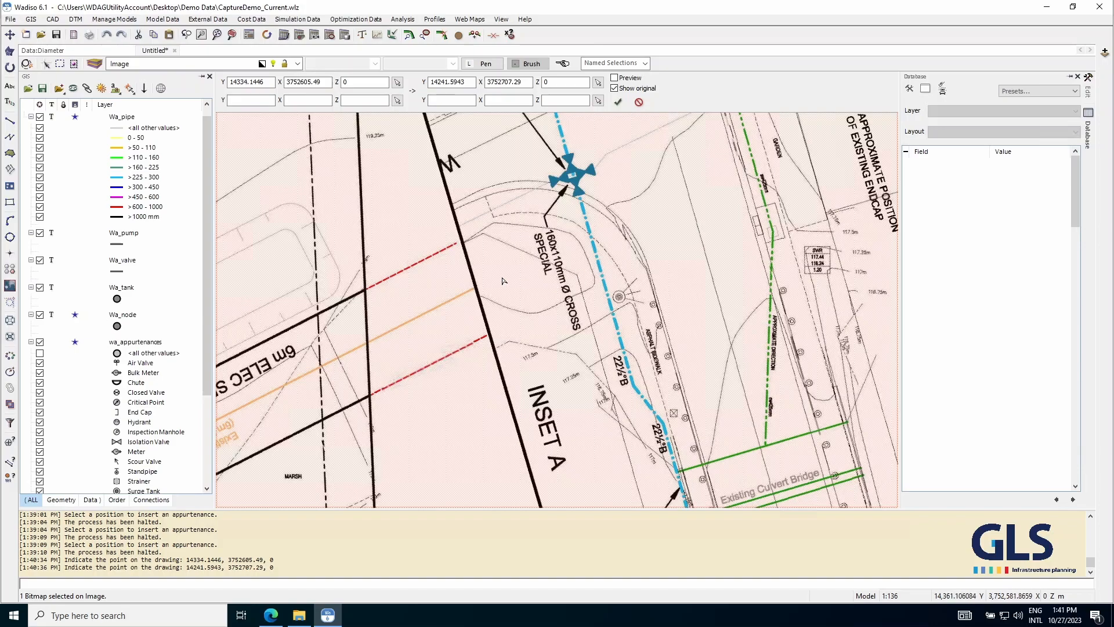
scroll(481, 241, up, 8)
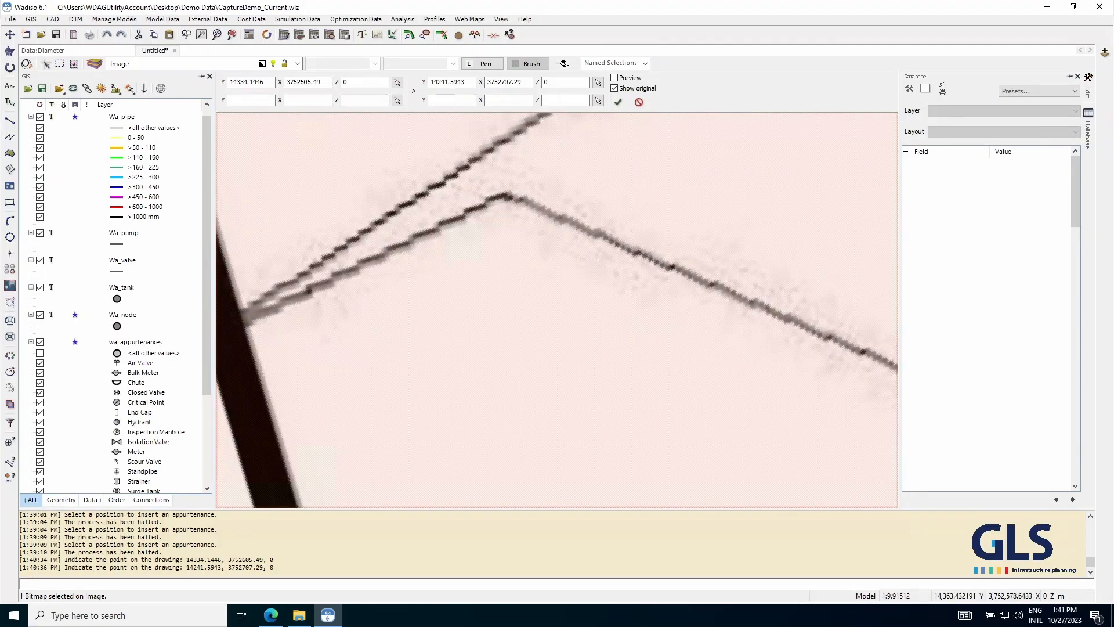
click(397, 100)
scroll(499, 204, up, 4)
click(499, 204)
scroll(508, 205, up, 1)
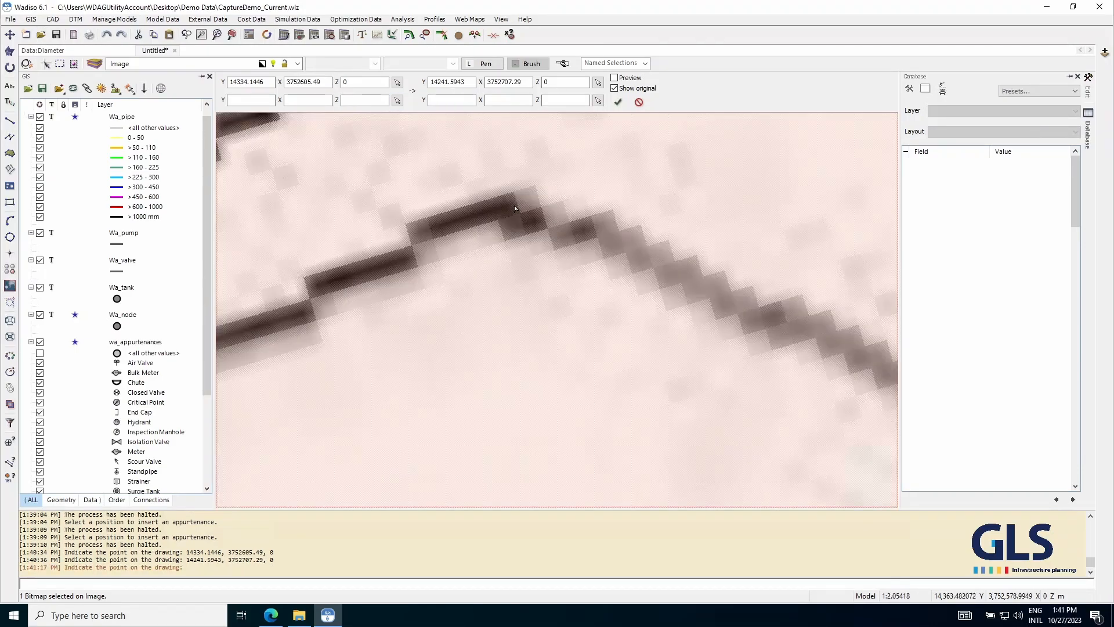
- Pick the second destination point at the matching cadastral corner south-west of the modelled pipe cross
click(598, 101)
scroll(411, 184, down, 15)
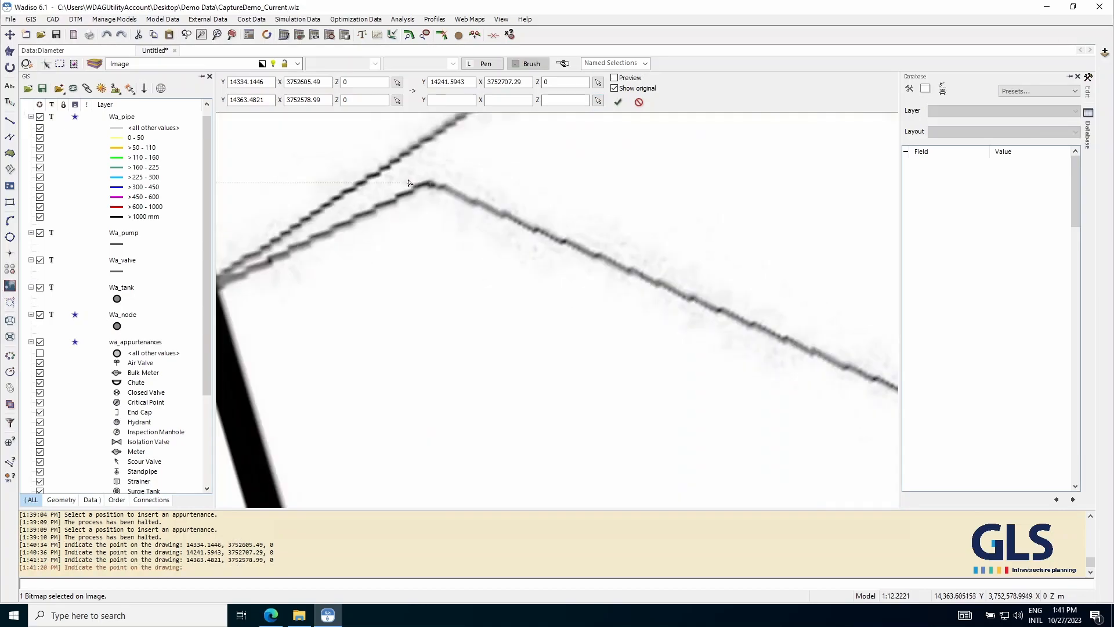
scroll(411, 183, down, 2)
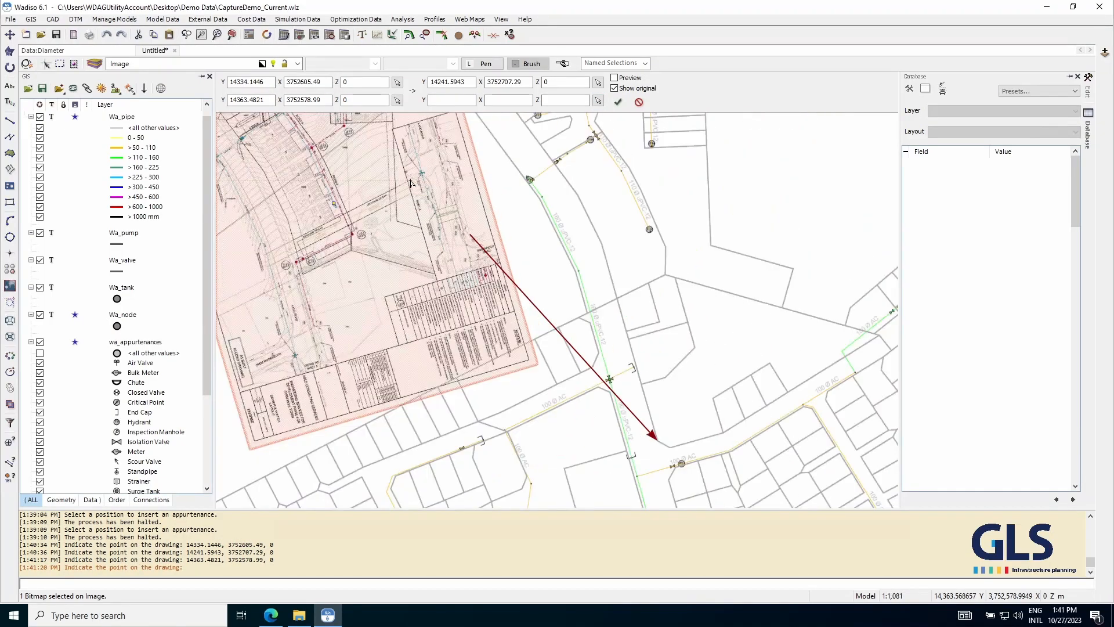
scroll(589, 391, up, 5)
scroll(568, 371, up, 7)
click(605, 367)
scroll(455, 293, down, 10)
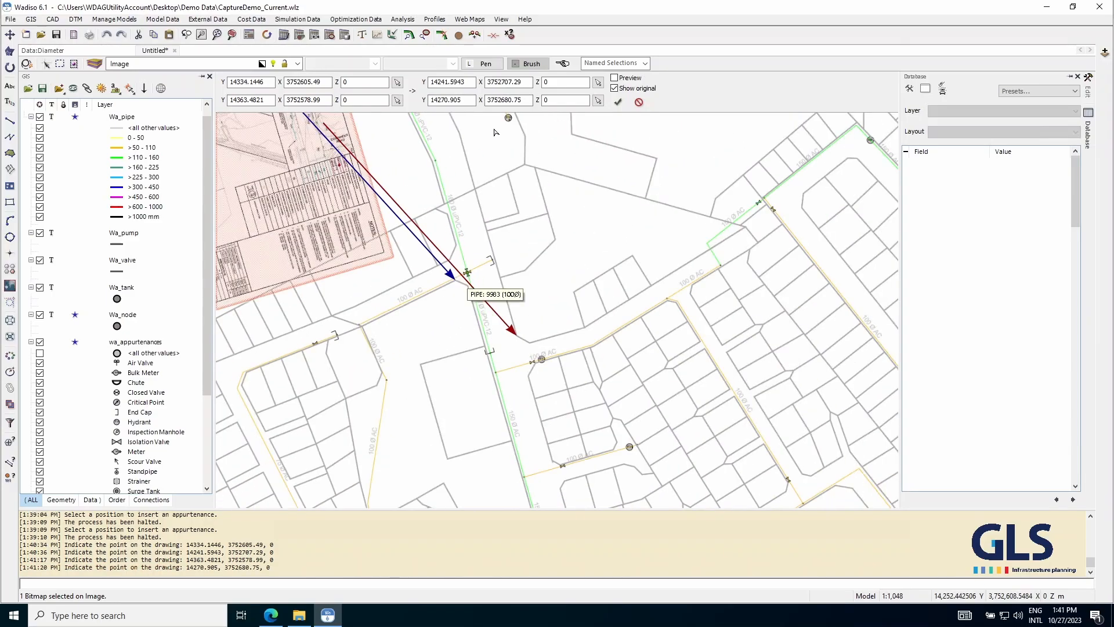
- Preview and apply the two-point fix without keeping the original scale, and clear the image selection
click(613, 77)
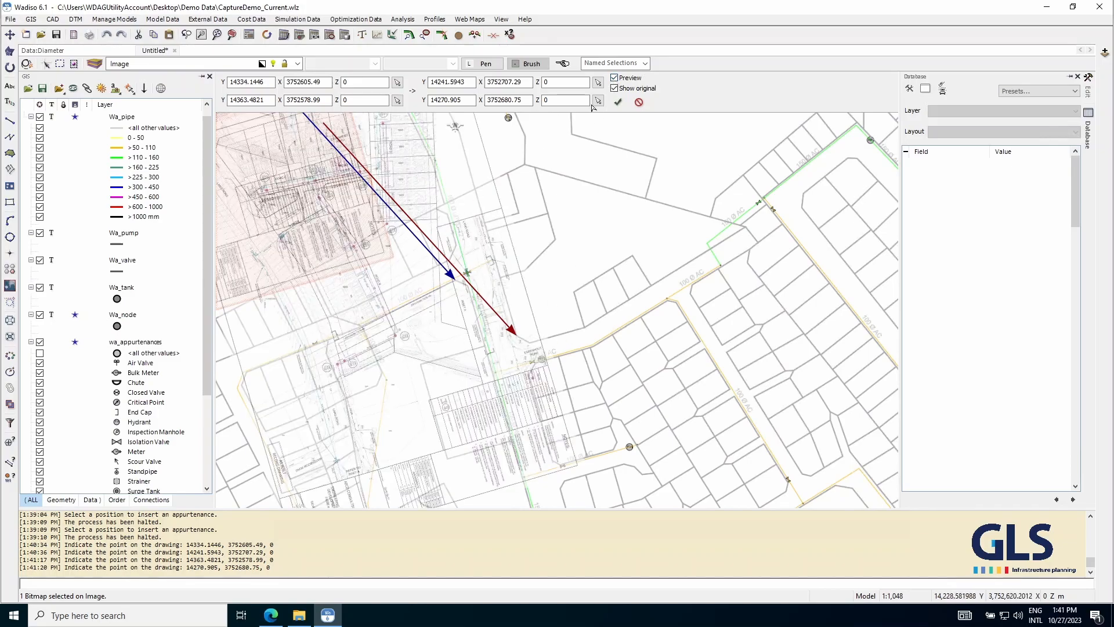
click(619, 103)
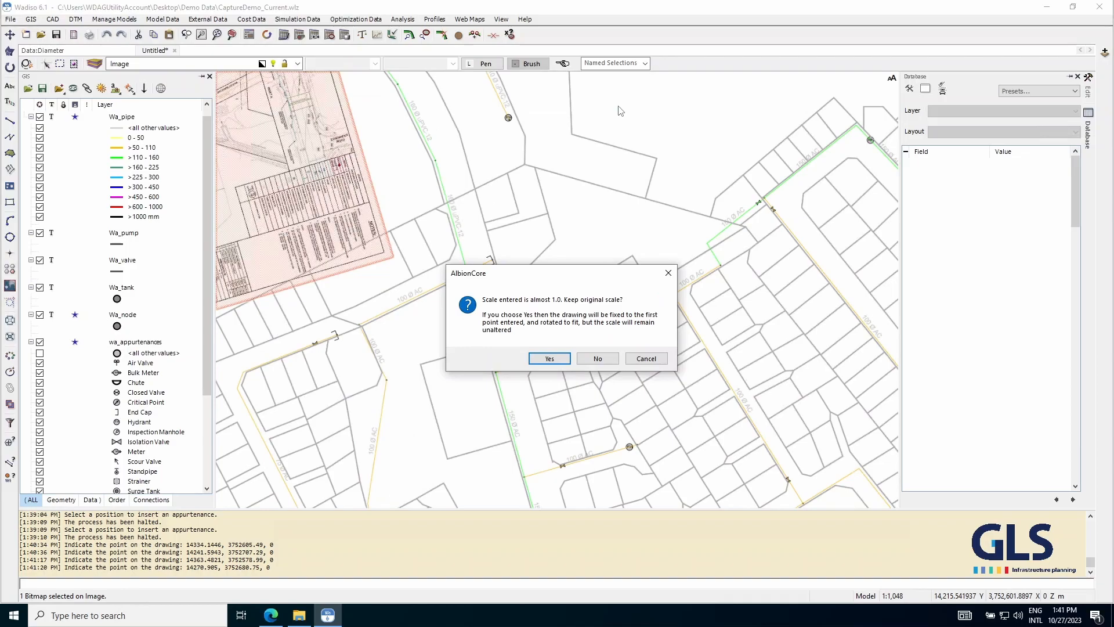
click(597, 359)
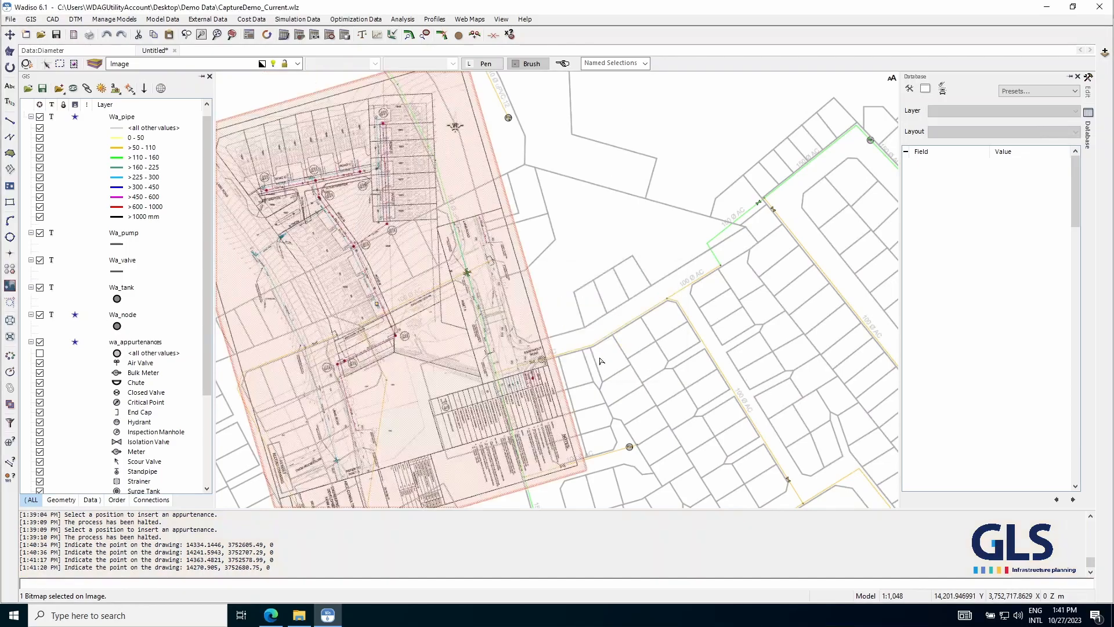
right_click(607, 226)
click(591, 210)
scroll(483, 290, down, 2)
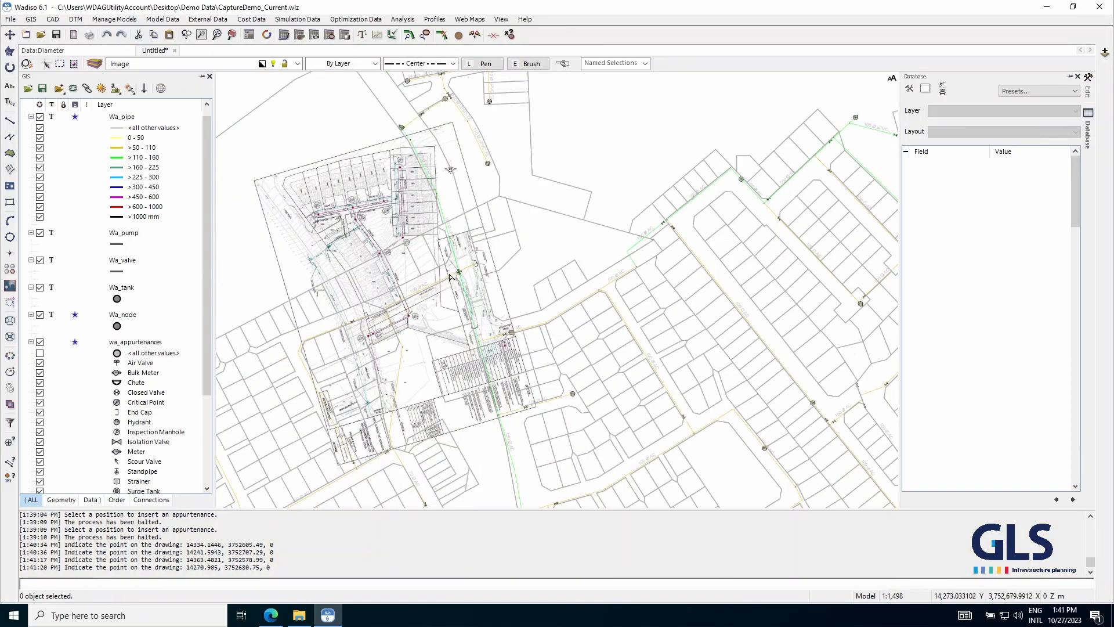
- Compare the aligned Inset A with the modelled cross, its isolation valves and the pipes around it
scroll(472, 278, up, 11)
drag(518, 403, 451, 225)
scroll(473, 315, down, 5)
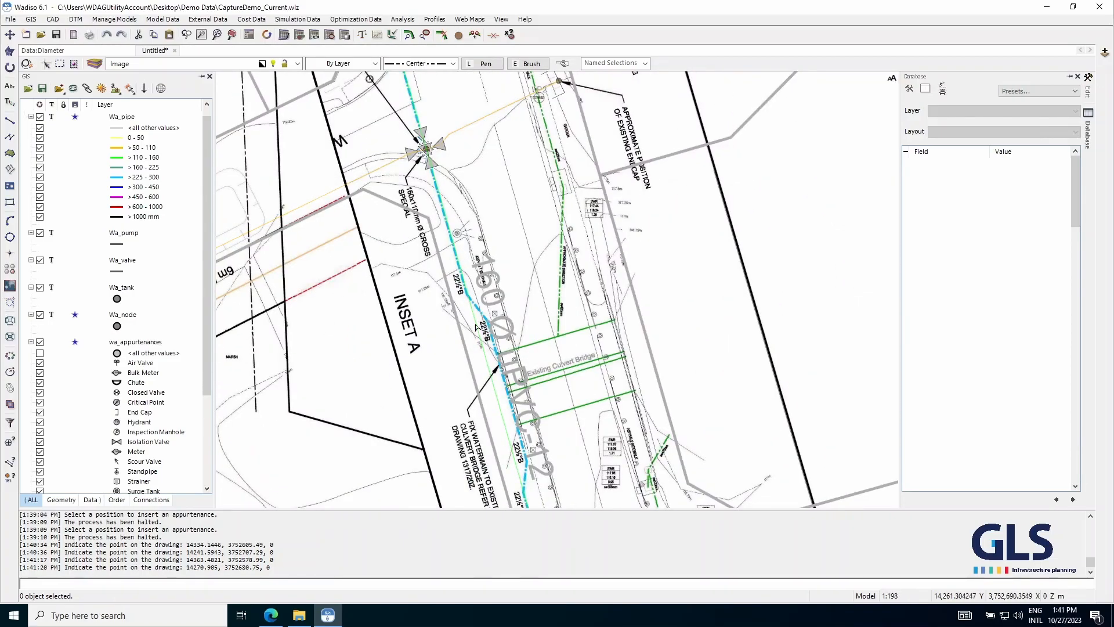
drag(409, 147, 413, 212)
scroll(426, 210, up, 10)
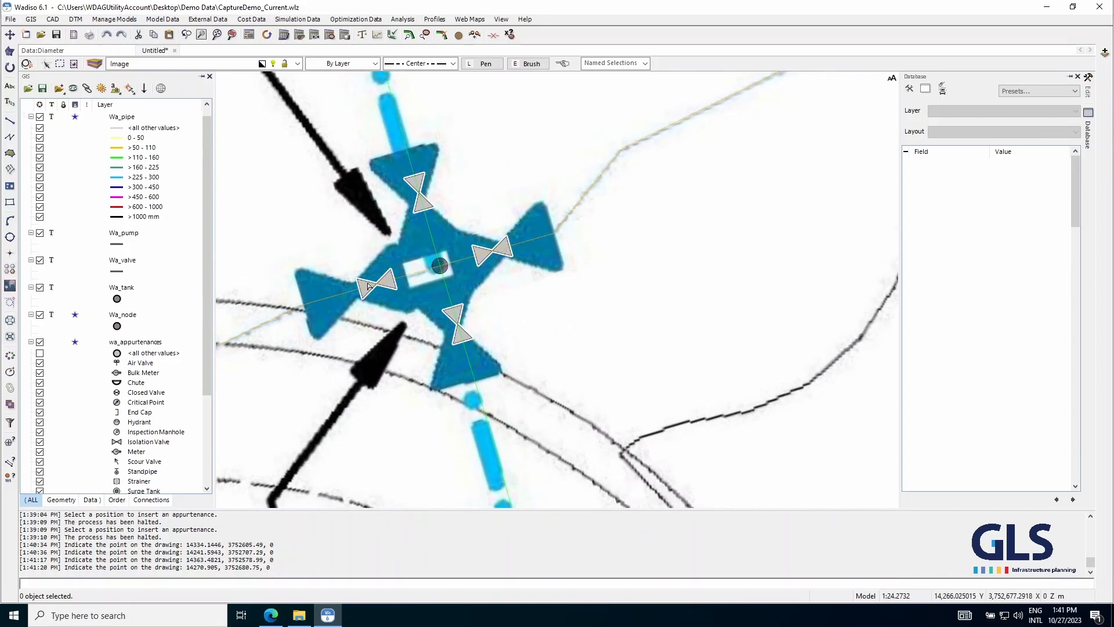
scroll(359, 158, down, 5)
scroll(392, 262, up, 4)
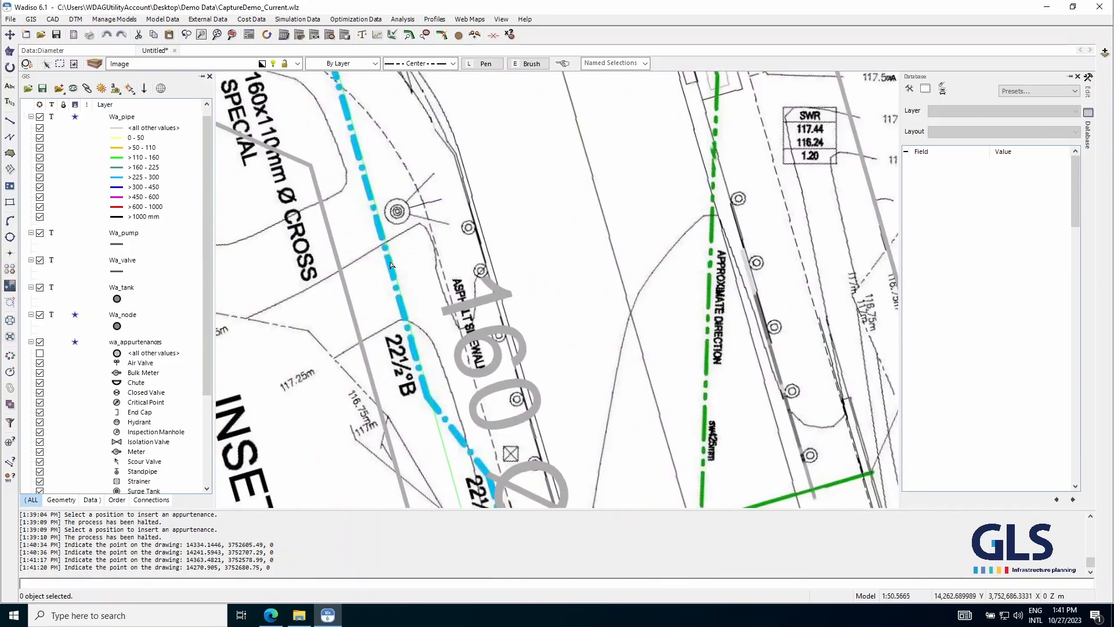
- Select the 160 mm uPVC-12 pipe south of the cross and compare its route with the drawing's watermain
click(391, 262)
scroll(392, 262, down, 3)
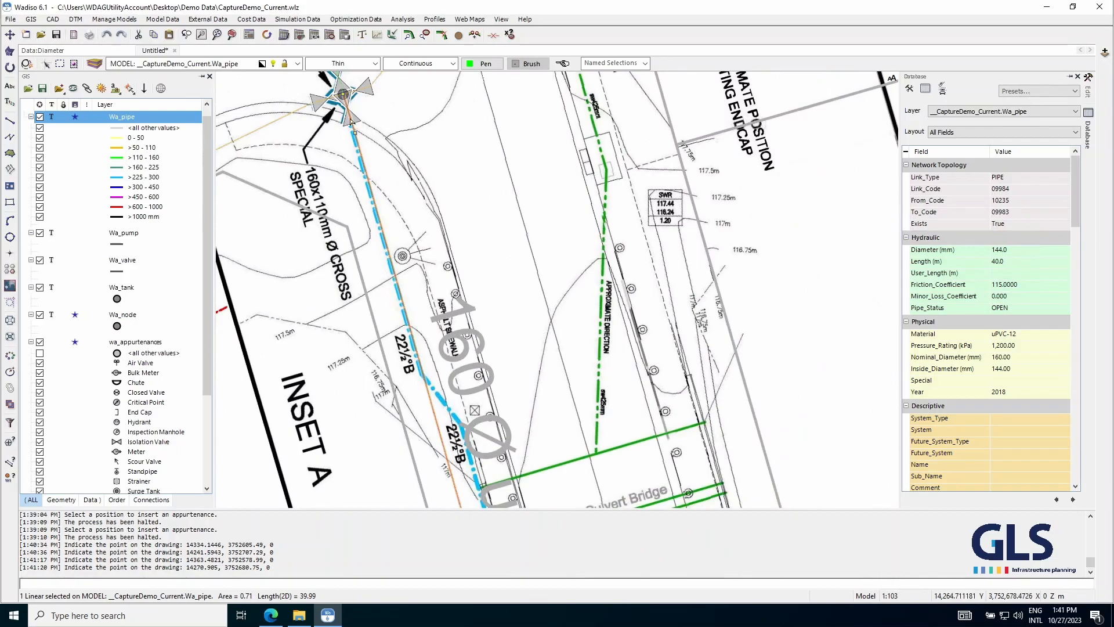
scroll(368, 177, up, 3)
scroll(370, 177, down, 4)
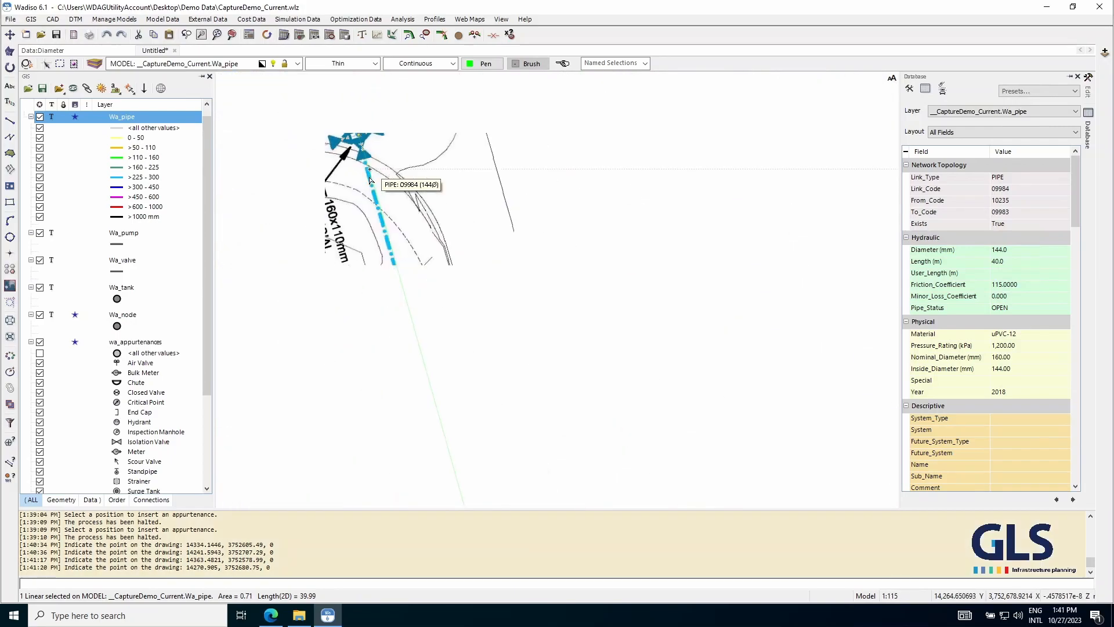
scroll(432, 169, up, 3)
scroll(446, 442, up, 3)
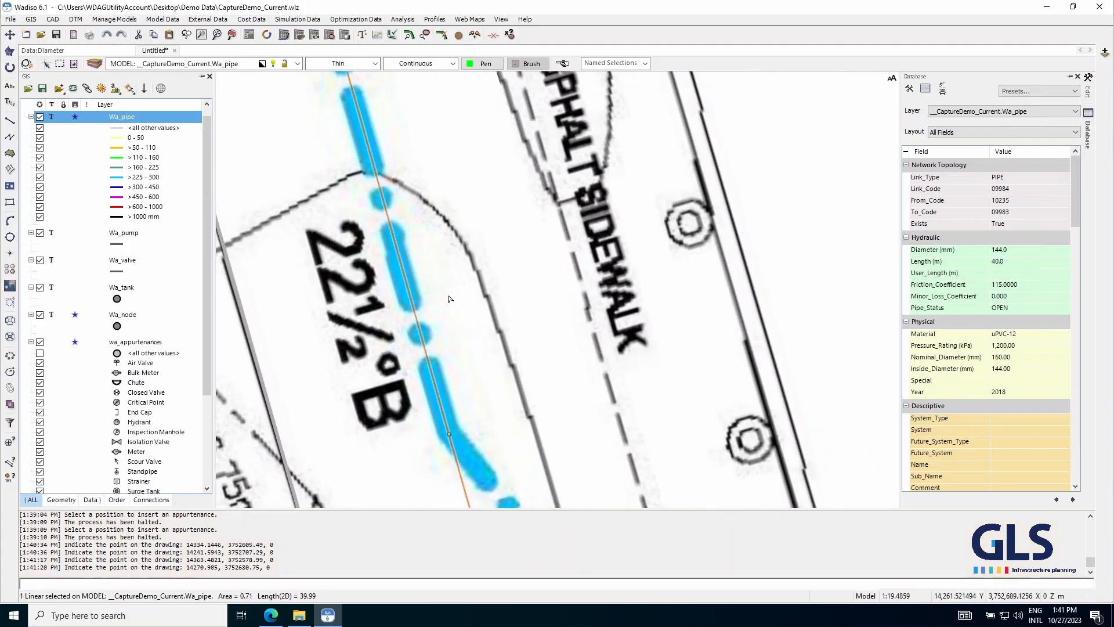
scroll(452, 306, down, 7)
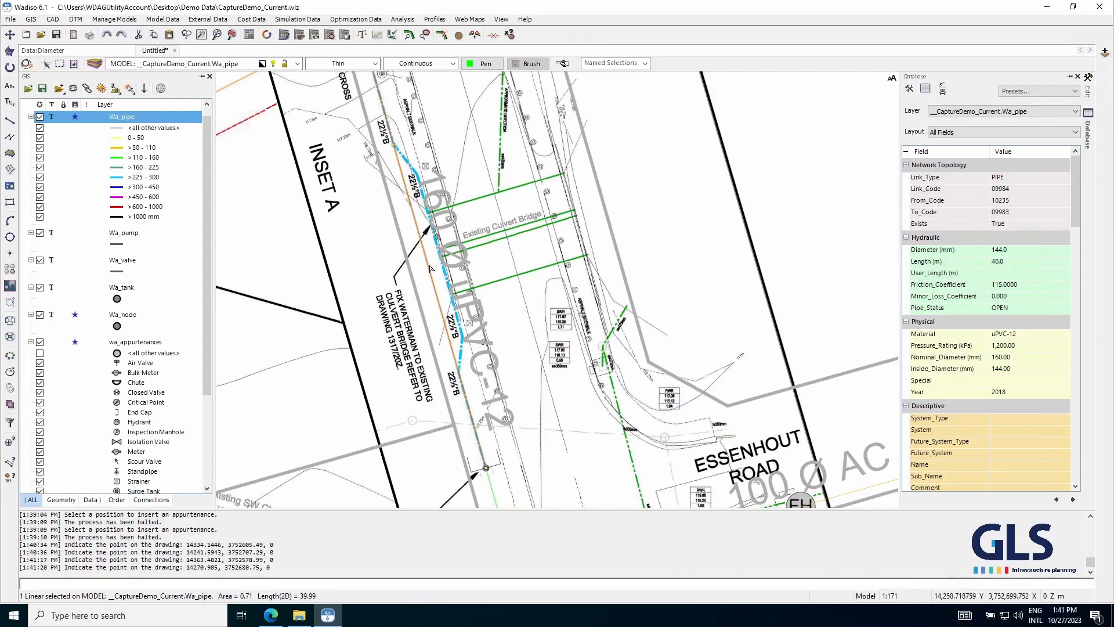
- Insert a vertex in the selected 160 mm pipe at the drawing's 22½° bend just north of the culvert bridge
right_click(430, 266)
click(499, 408)
click(271, 94)
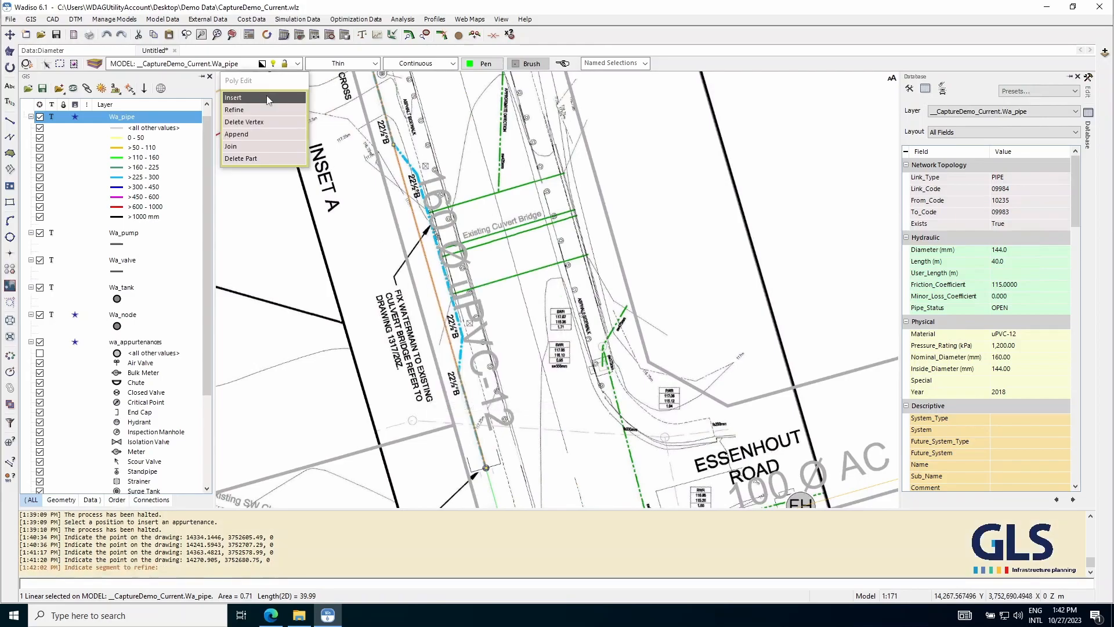
scroll(406, 159, up, 2)
click(406, 161)
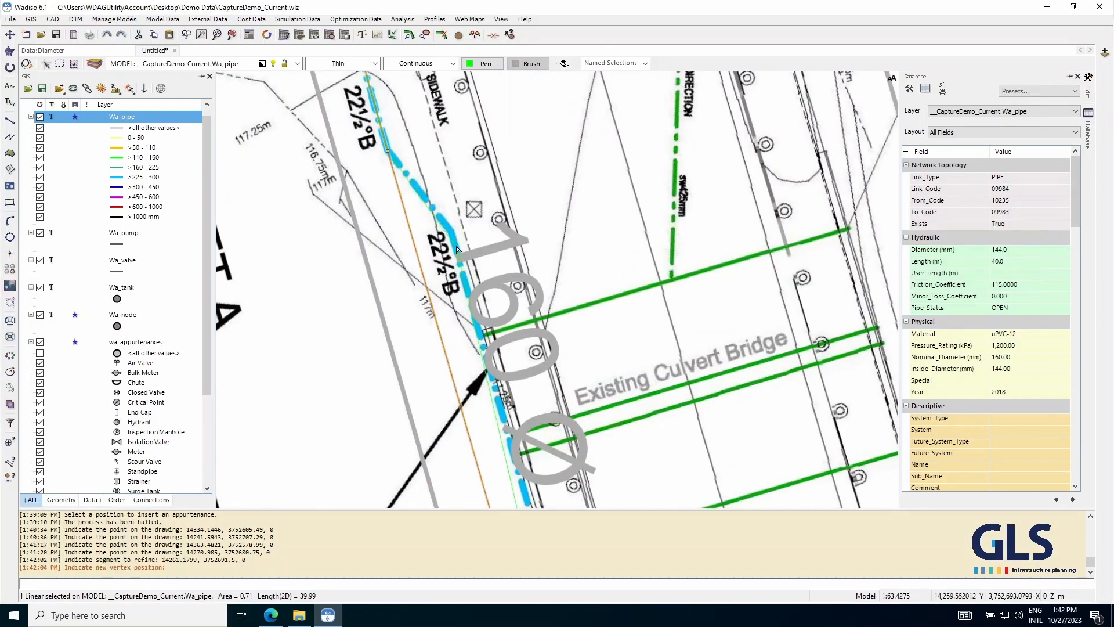
scroll(407, 162, up, 5)
click(436, 196)
scroll(438, 288, down, 3)
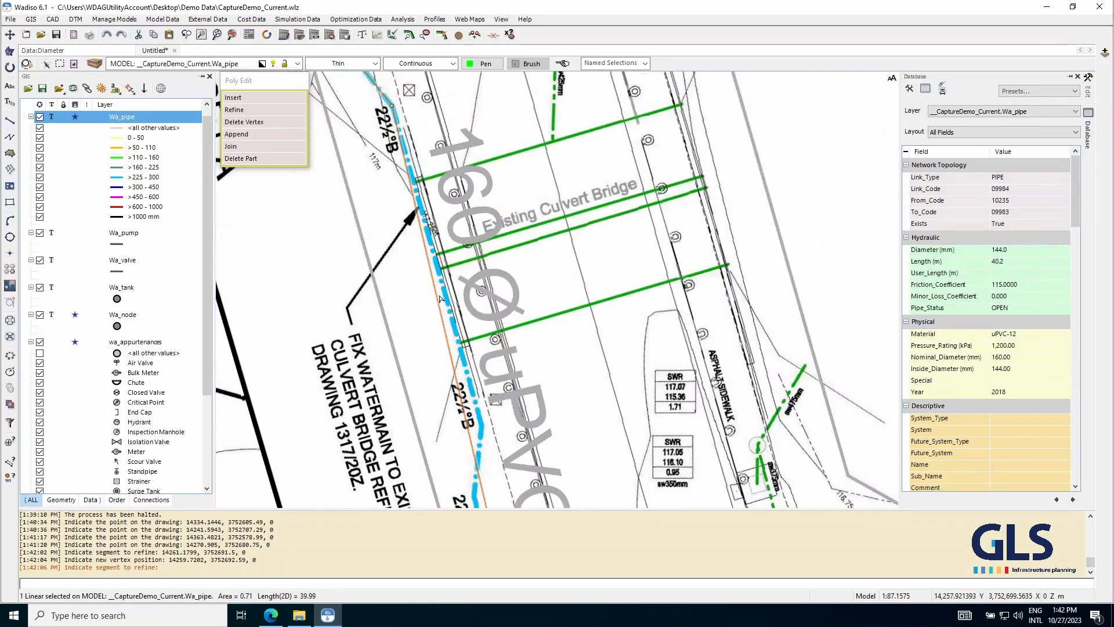
- Insert two more pipe vertices at the drawing's two 22½° bends south of the culvert bridge and finish the edit
click(463, 423)
scroll(465, 420, up, 3)
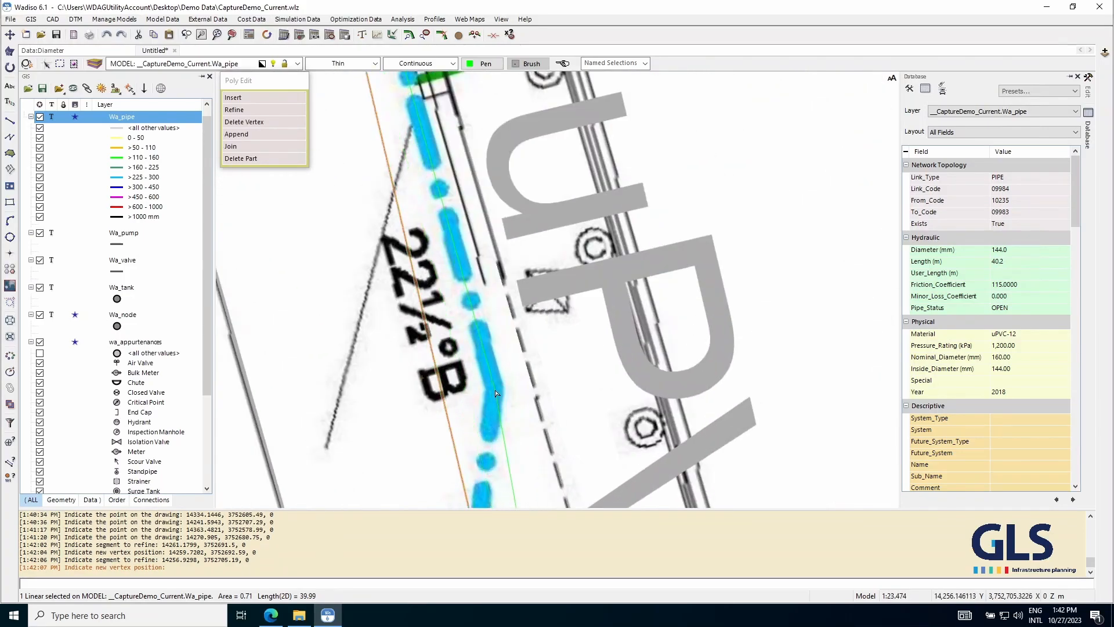
click(494, 392)
scroll(492, 377, down, 3)
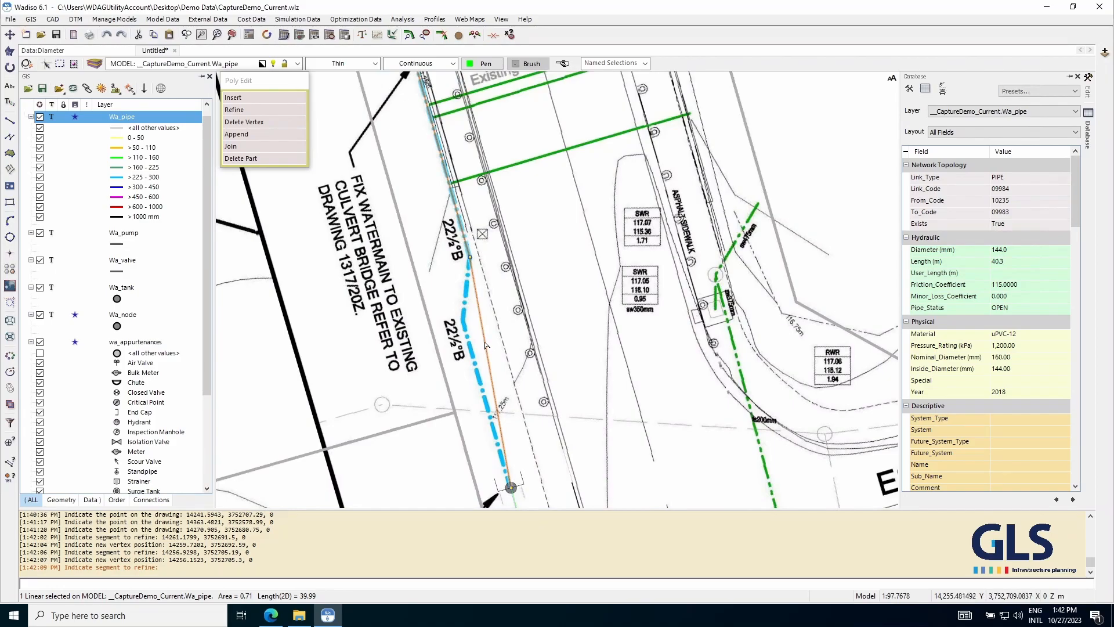
click(485, 345)
scroll(457, 307, up, 3)
click(482, 360)
scroll(448, 227, down, 3)
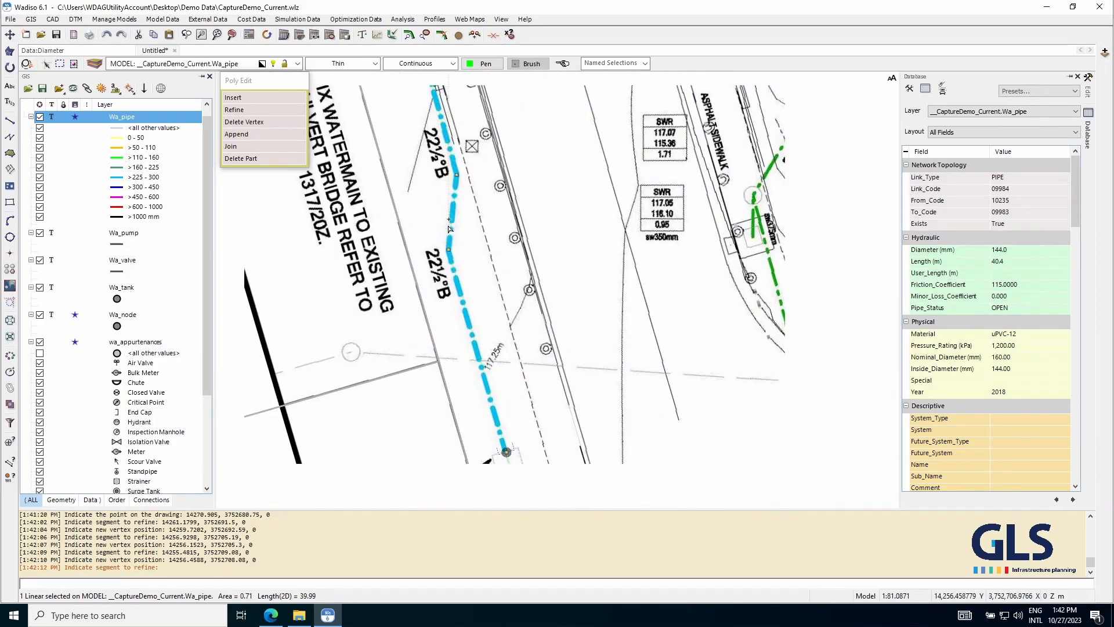
right_click(604, 379)
- Select the as-built drawing image and hide its Image layer
click(550, 296)
scroll(504, 387, down, 3)
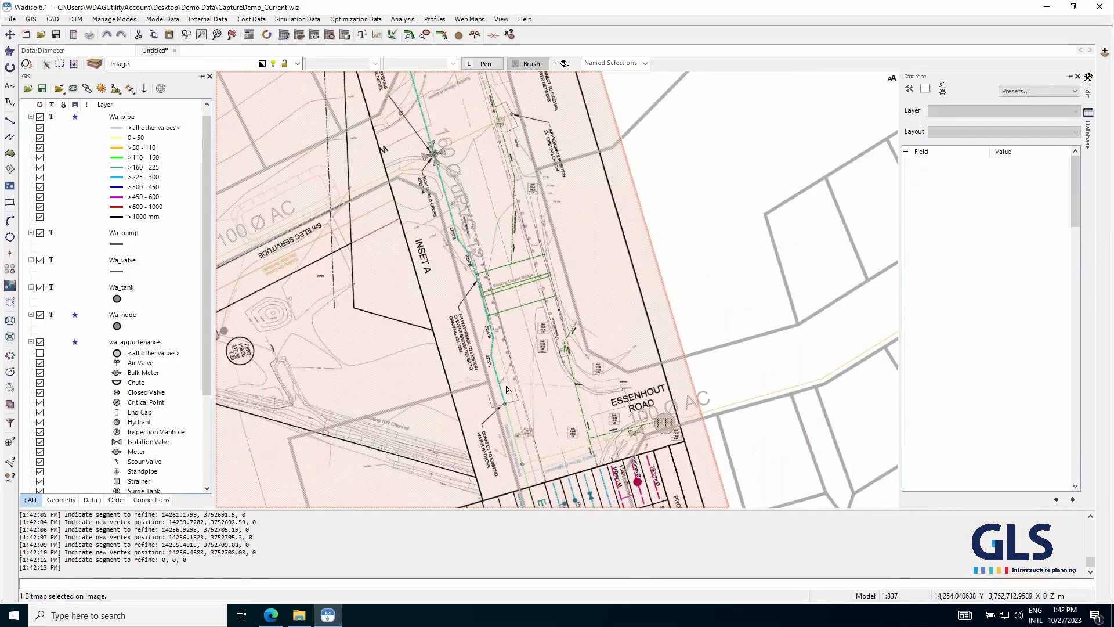
click(274, 65)
scroll(503, 297, down, 3)
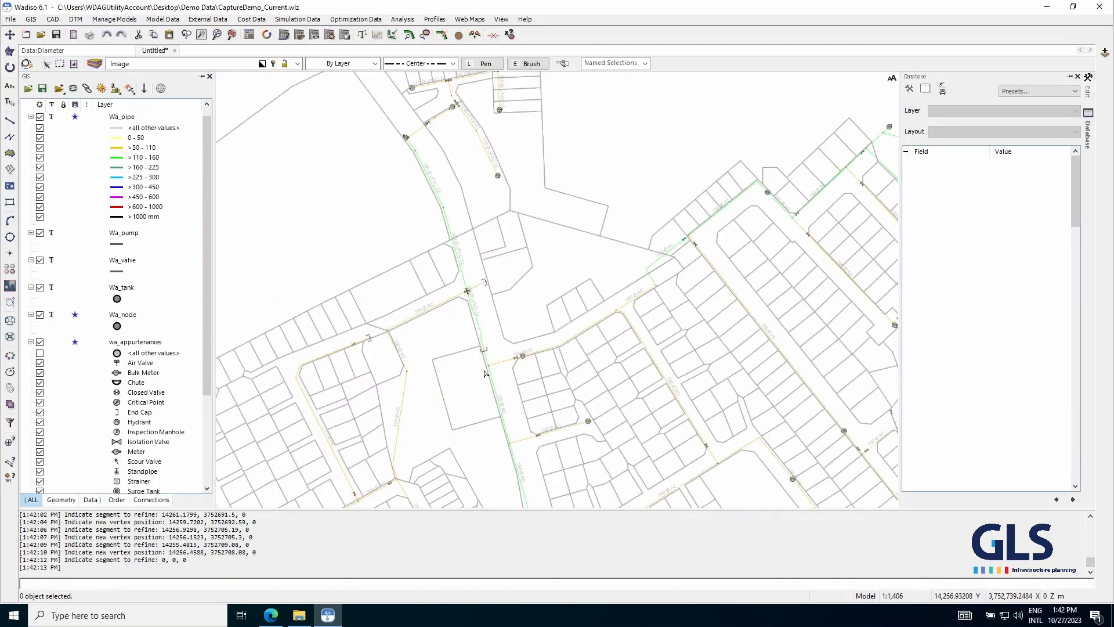
- Select the refined 160 mm pipe and examine its route and the cross connection against the cadastral boundaries
scroll(485, 375, up, 3)
click(471, 348)
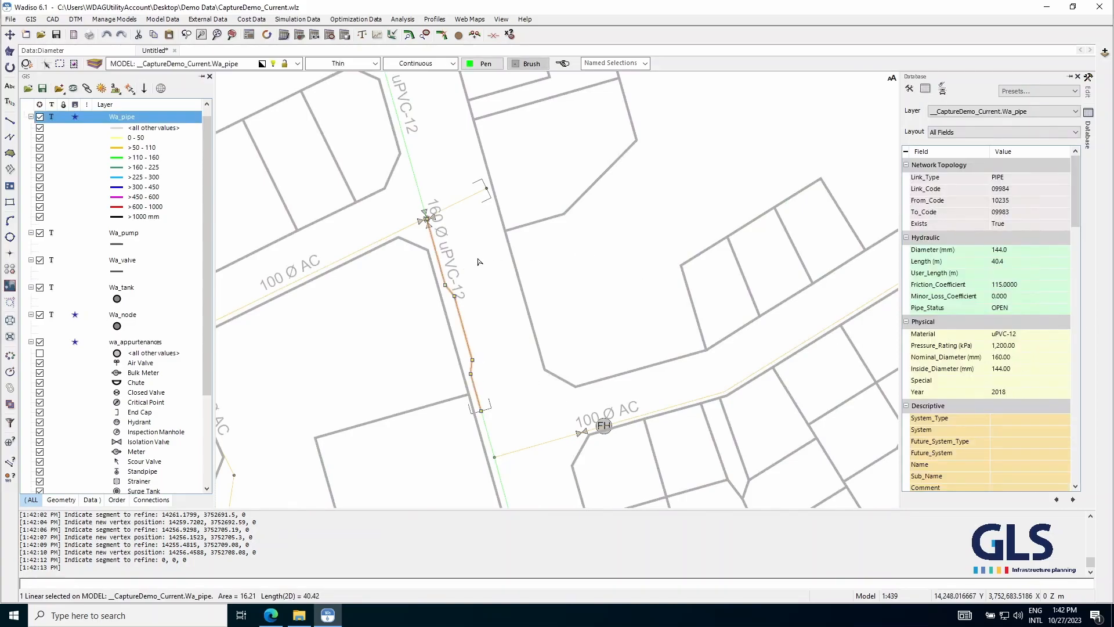
scroll(491, 352, down, 2)
scroll(444, 291, up, 7)
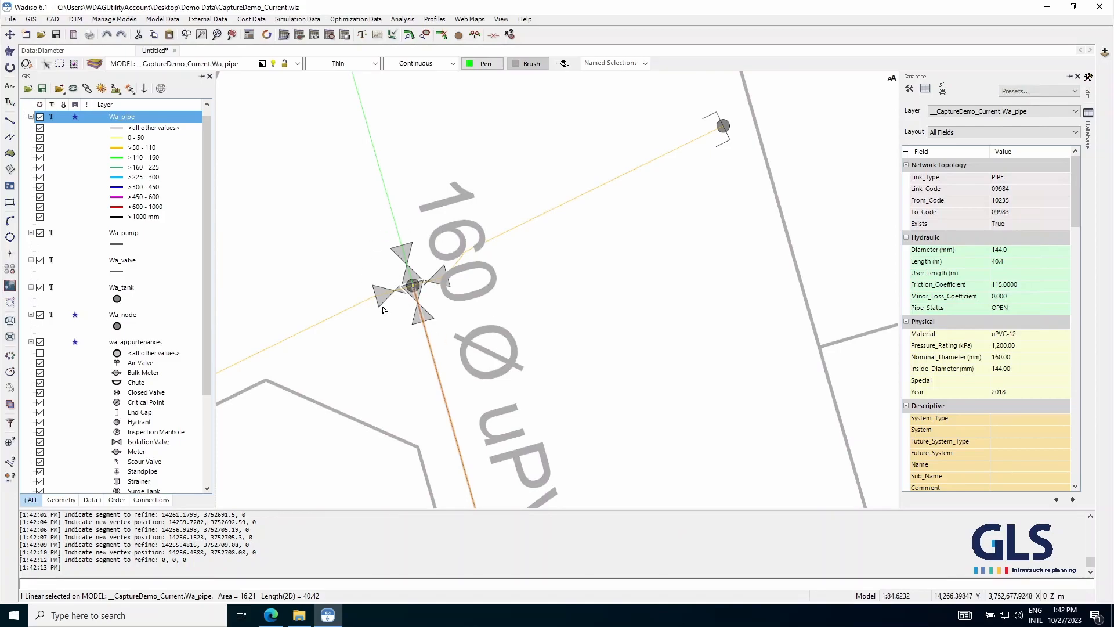
scroll(421, 322, down, 7)
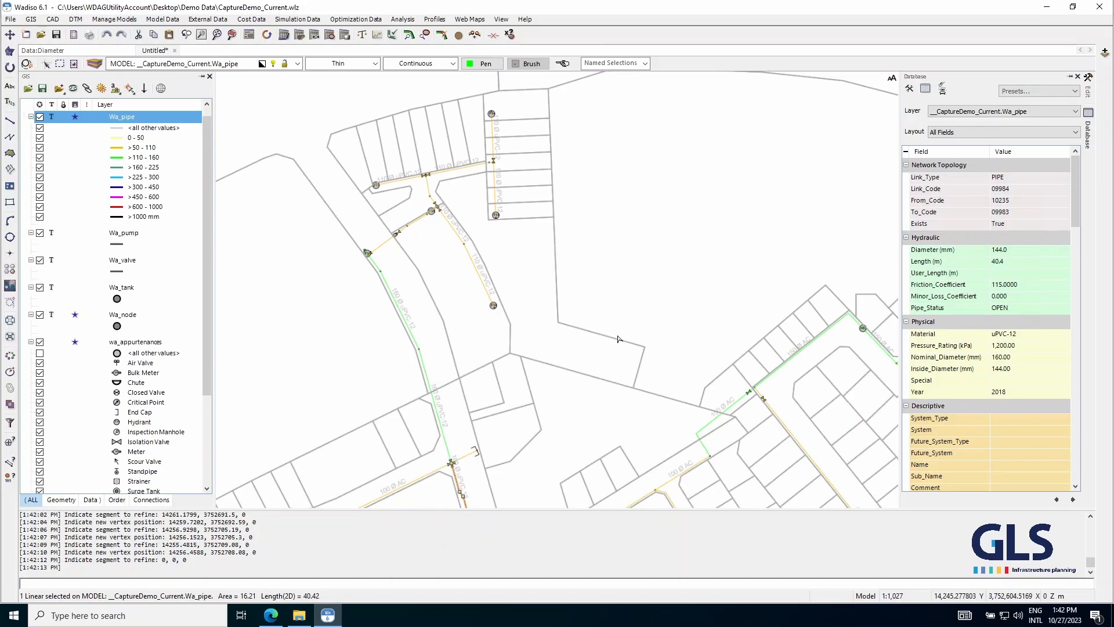
click(304, 287)
scroll(304, 286, down, 3)
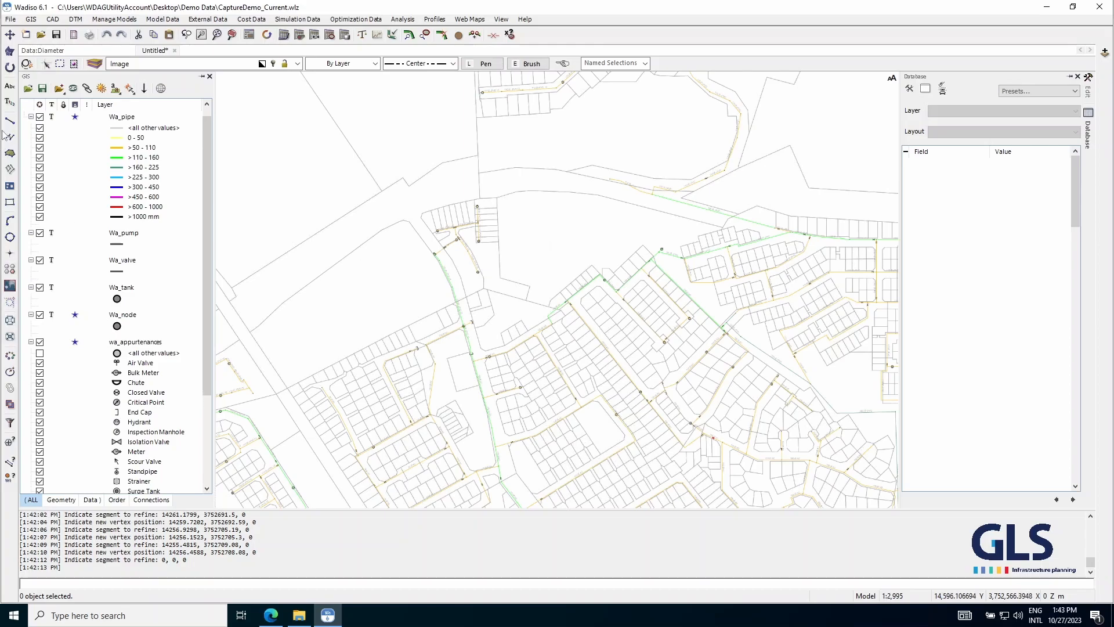
click(76, 118)
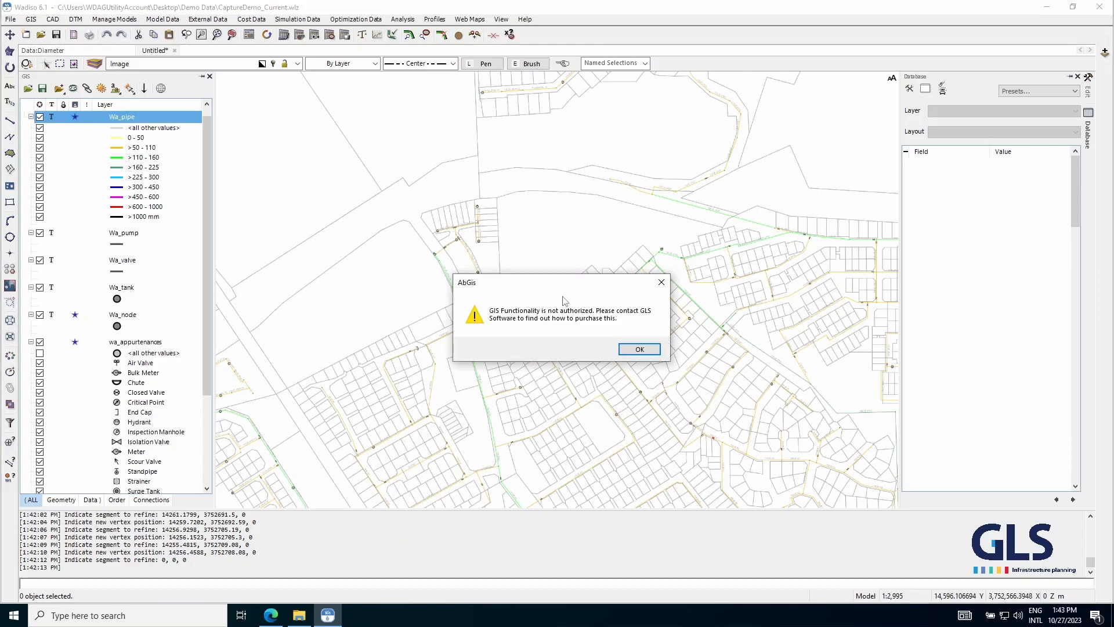
click(643, 352)
right_click(450, 254)
key(Escape)
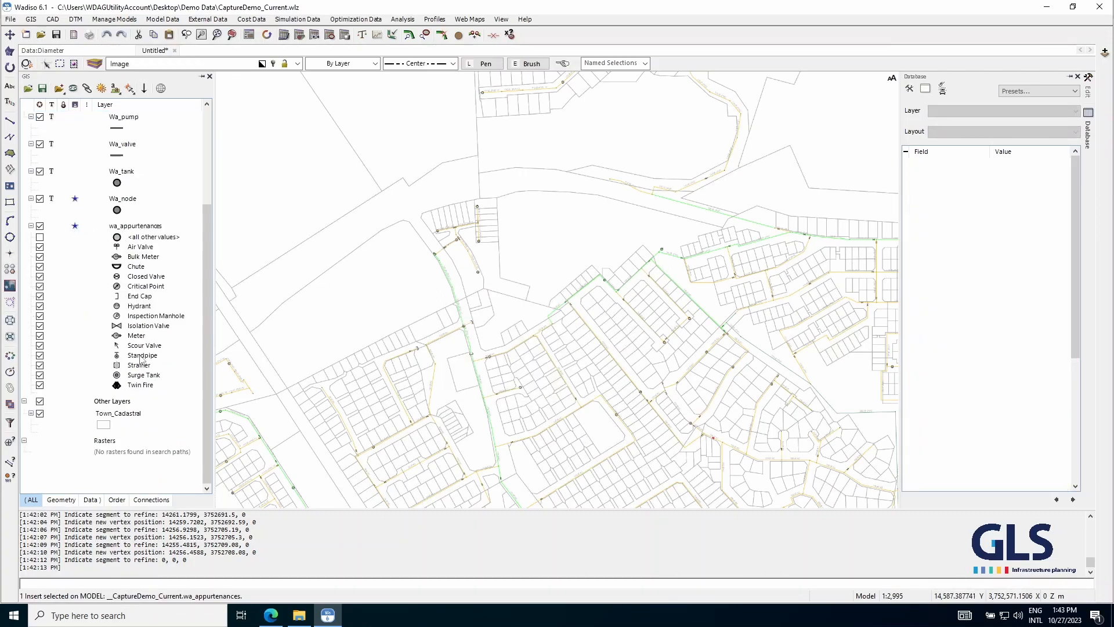
- Discard the pending edits on the Wa_pipe, Wa_node and wa_appurtenances layers, removing the newly captured network
scroll(142, 359, up, 5)
click(81, 118)
click(582, 346)
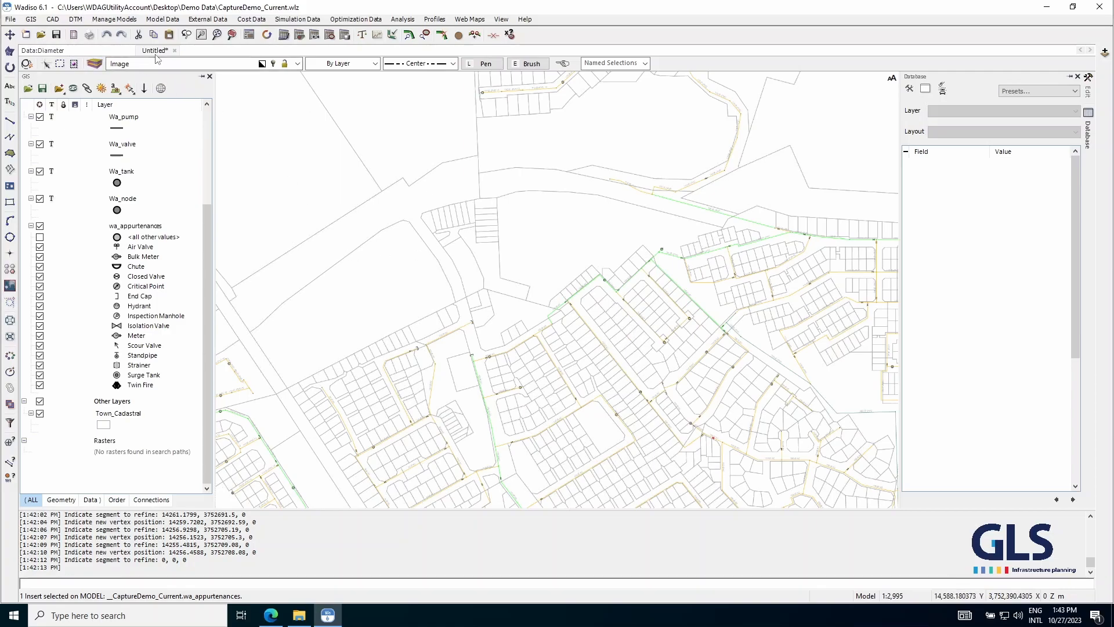
- Create a new blank drawing and open 1317_10Z FSW.dwg from the Demo Data folder
click(26, 34)
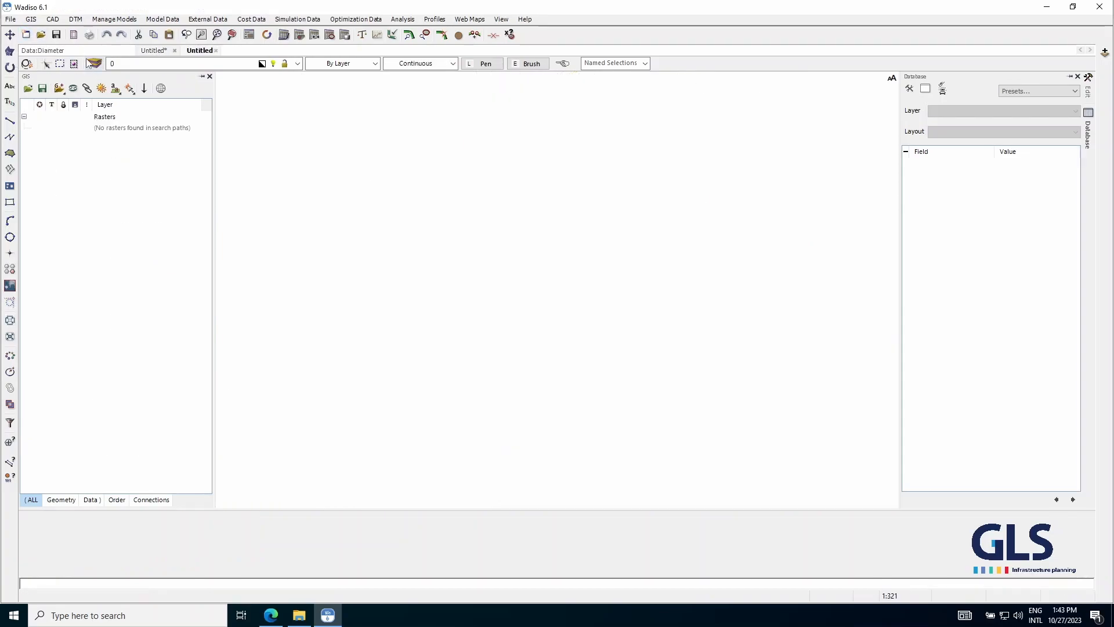
click(41, 35)
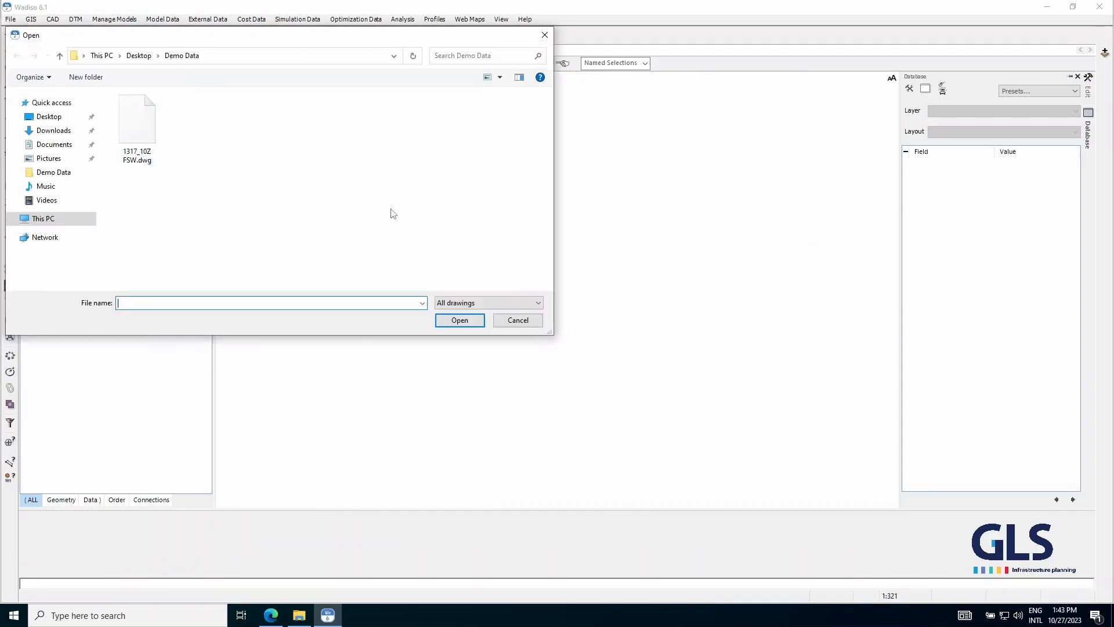
click(146, 122)
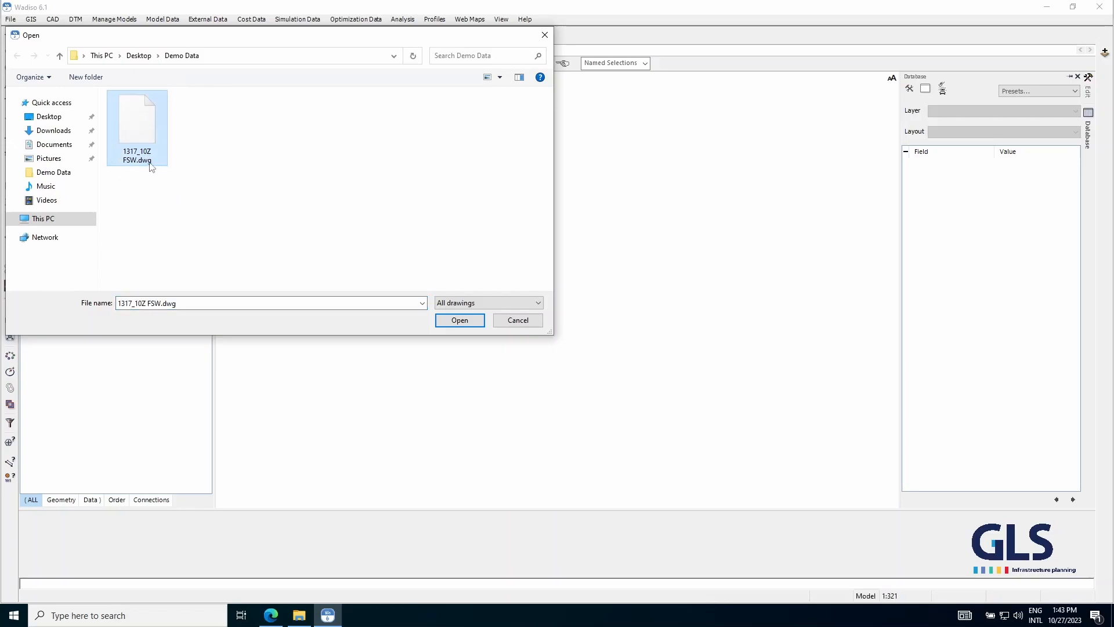
click(465, 322)
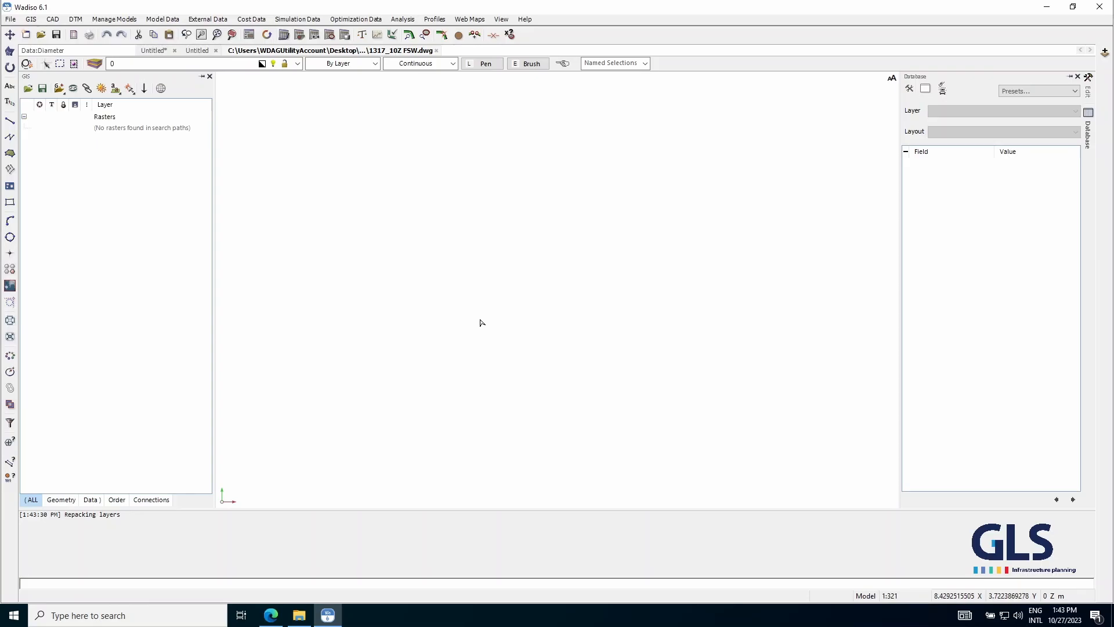
click(217, 34)
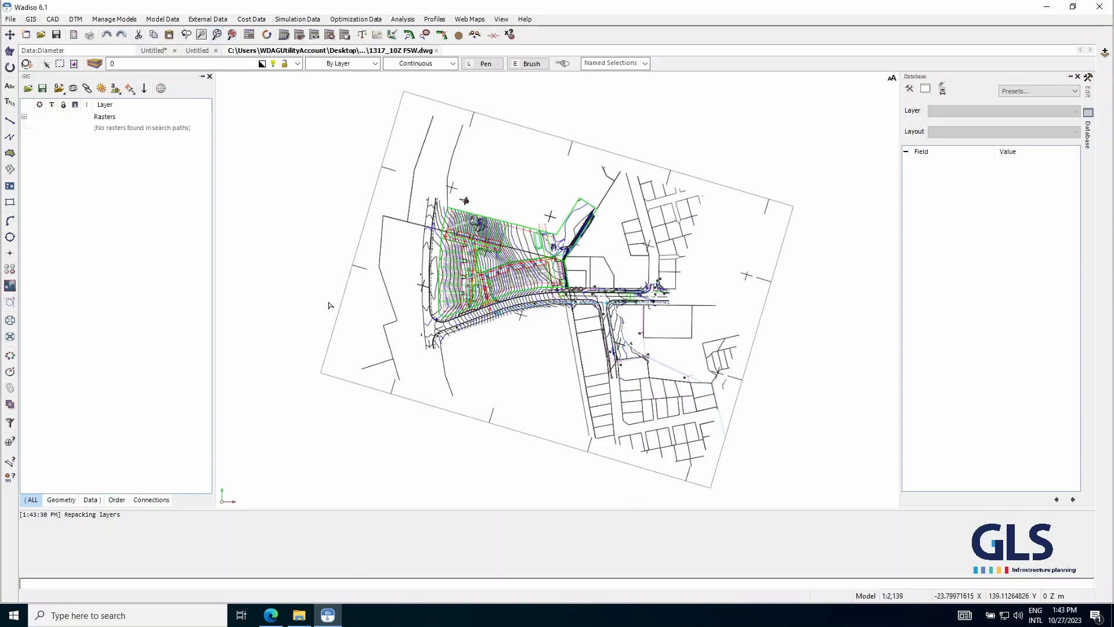
- Examine the opened drawing's extent and the coordinate labels at the grid cross north of the site boundary
drag(358, 461, 318, 450)
scroll(413, 263, up, 3)
scroll(414, 264, down, 3)
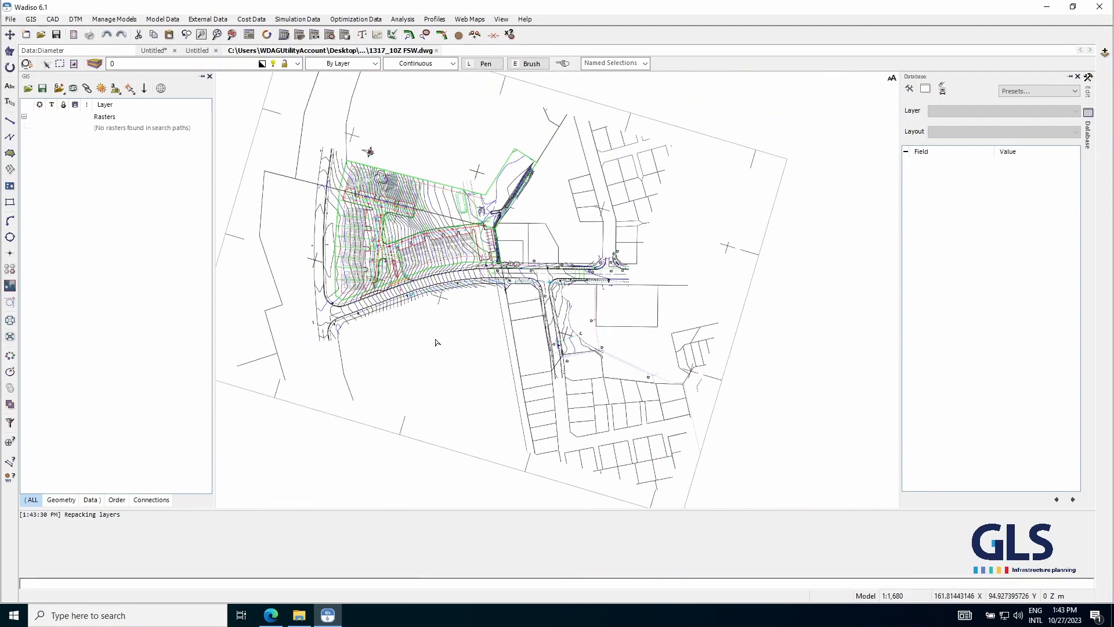
drag(438, 342, 459, 341)
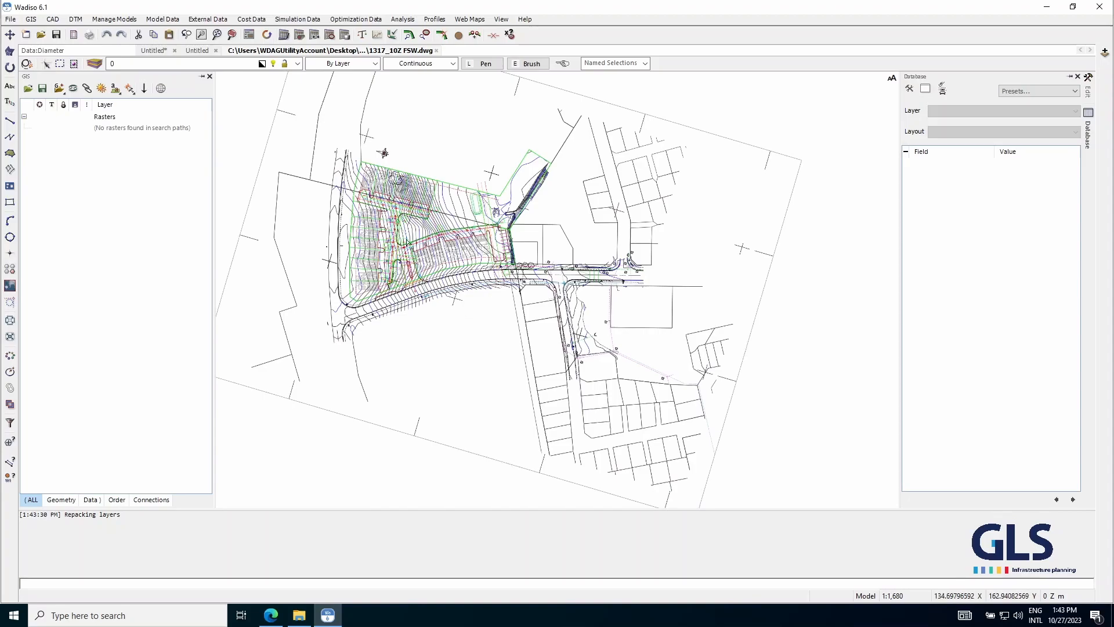
scroll(398, 174, up, 4)
scroll(390, 168, down, 4)
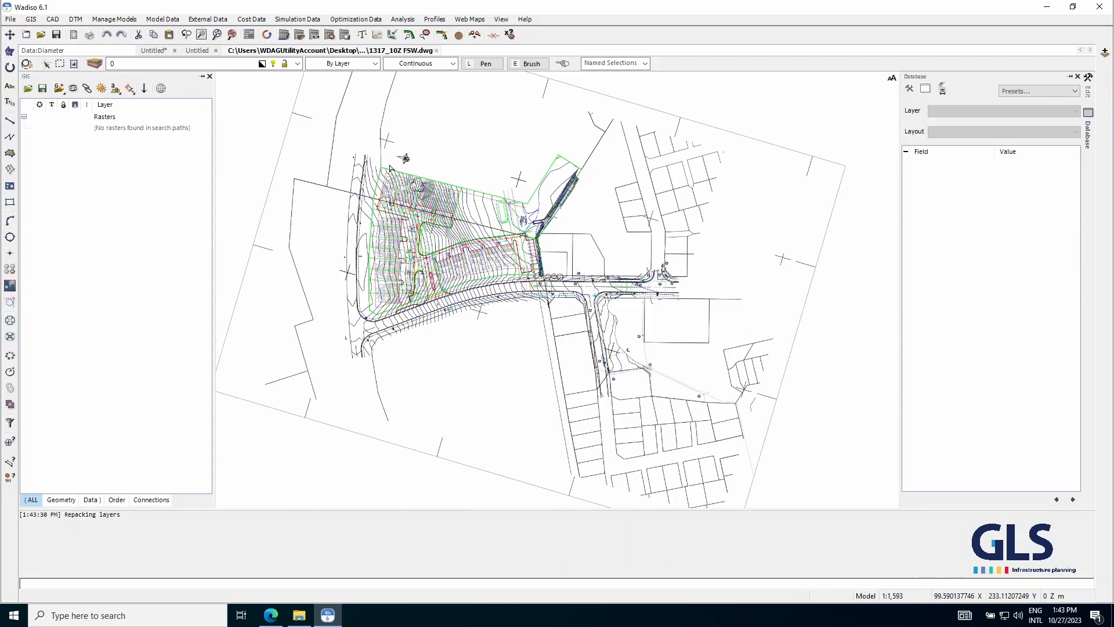
scroll(399, 138, up, 4)
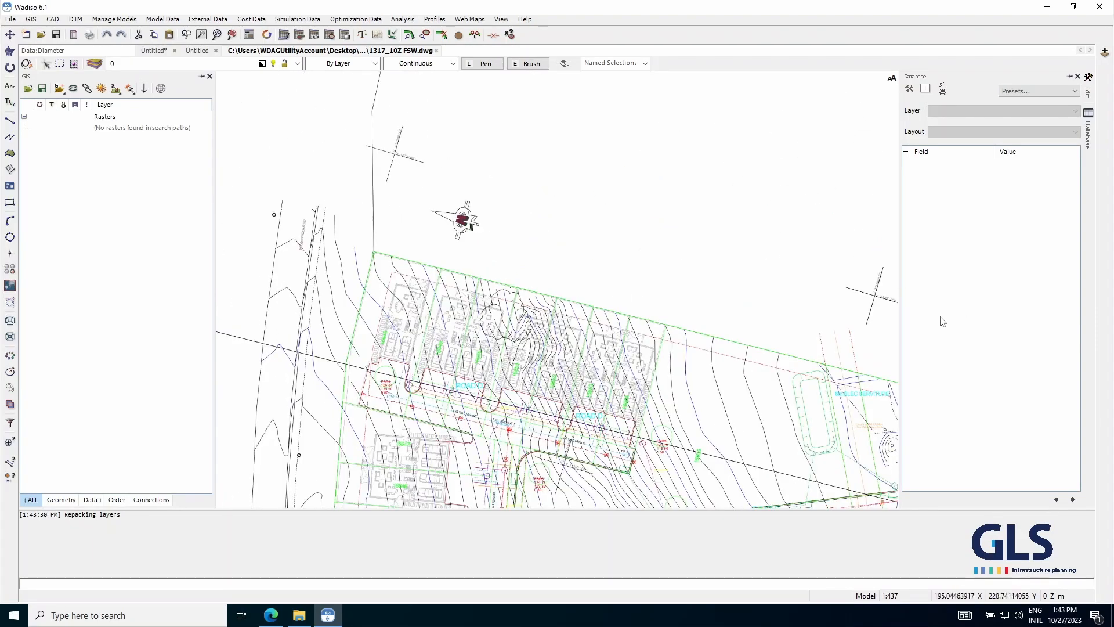
scroll(806, 306, up, 4)
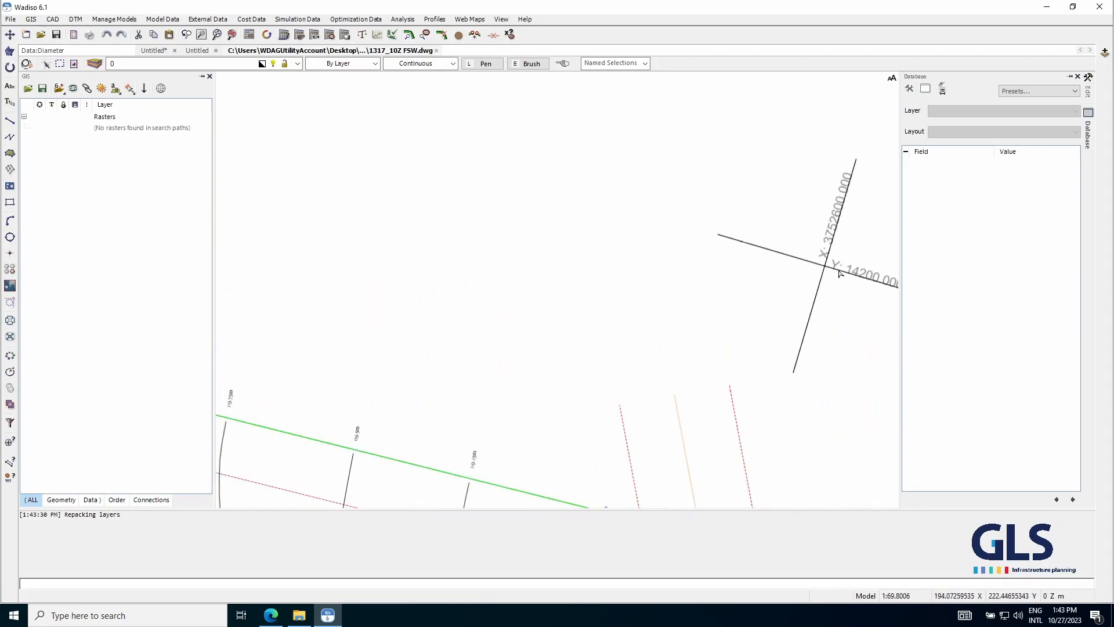
scroll(839, 273, up, 6)
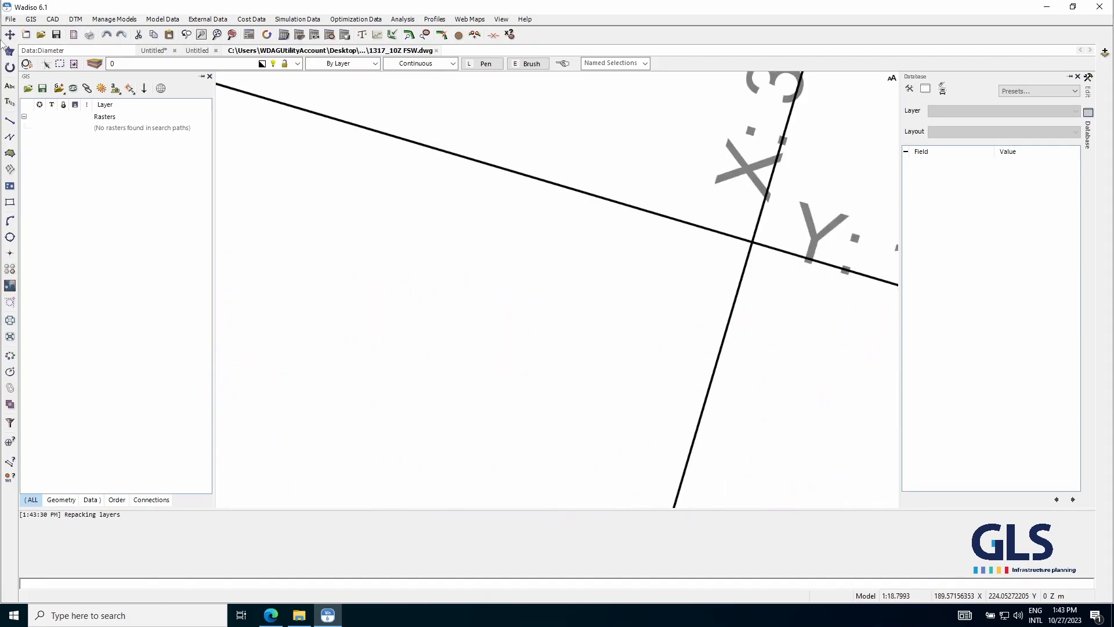
- Turn on the Center, Edge, Vertex / End Point, Insertion Point, Midpoint, Intersection and Tangent snaps and check snapping at the grid cross
click(26, 65)
click(29, 146)
click(30, 157)
click(32, 169)
click(32, 180)
click(112, 146)
click(110, 162)
click(110, 175)
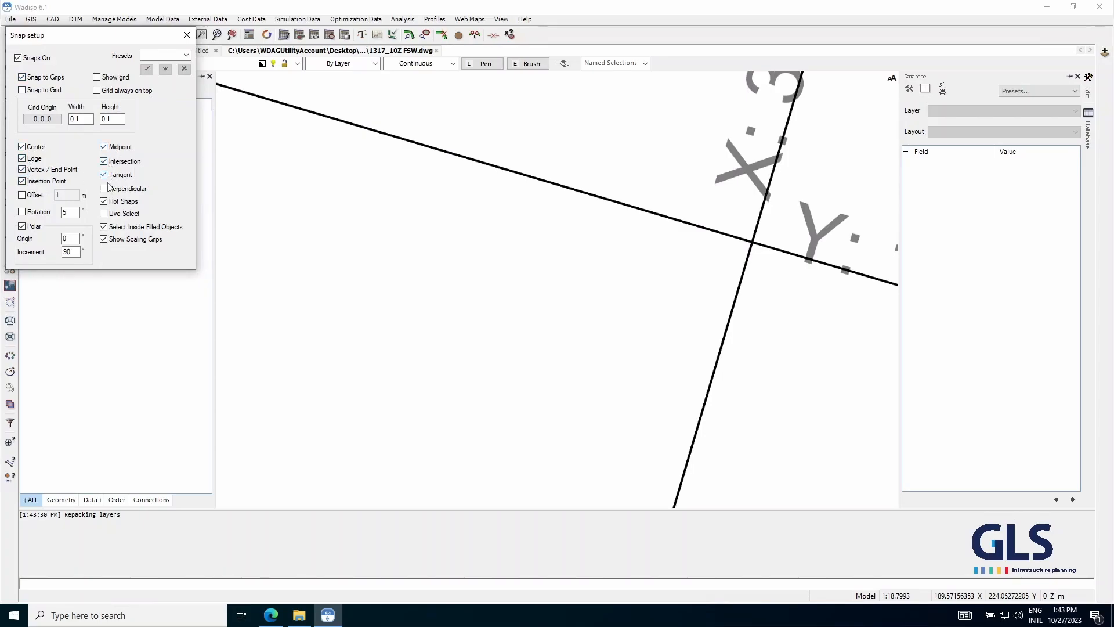
click(187, 35)
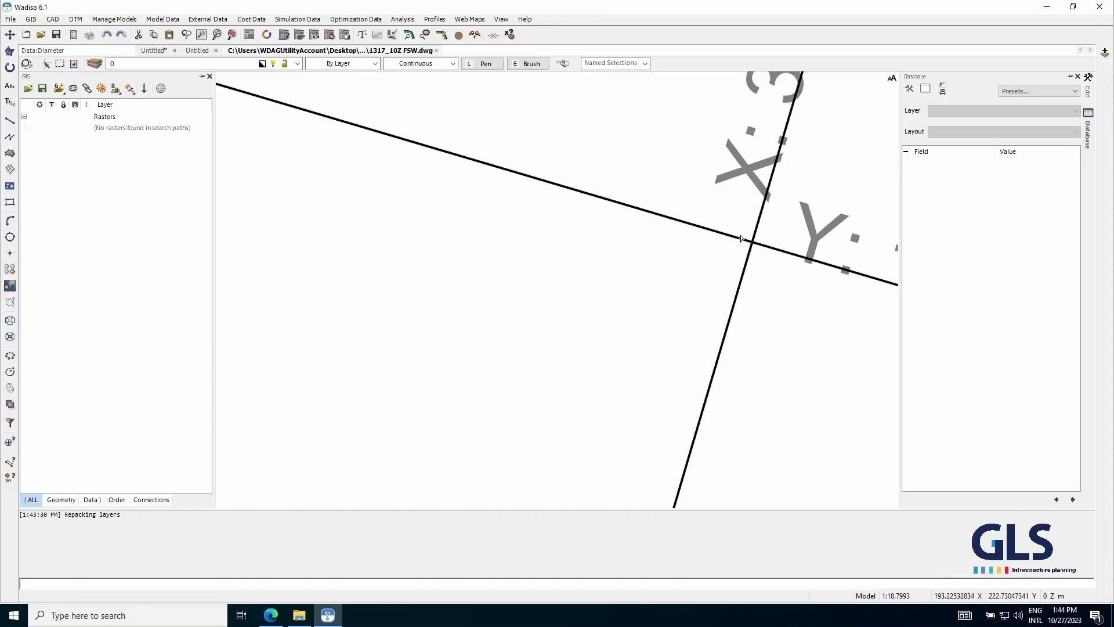
scroll(513, 226, down, 8)
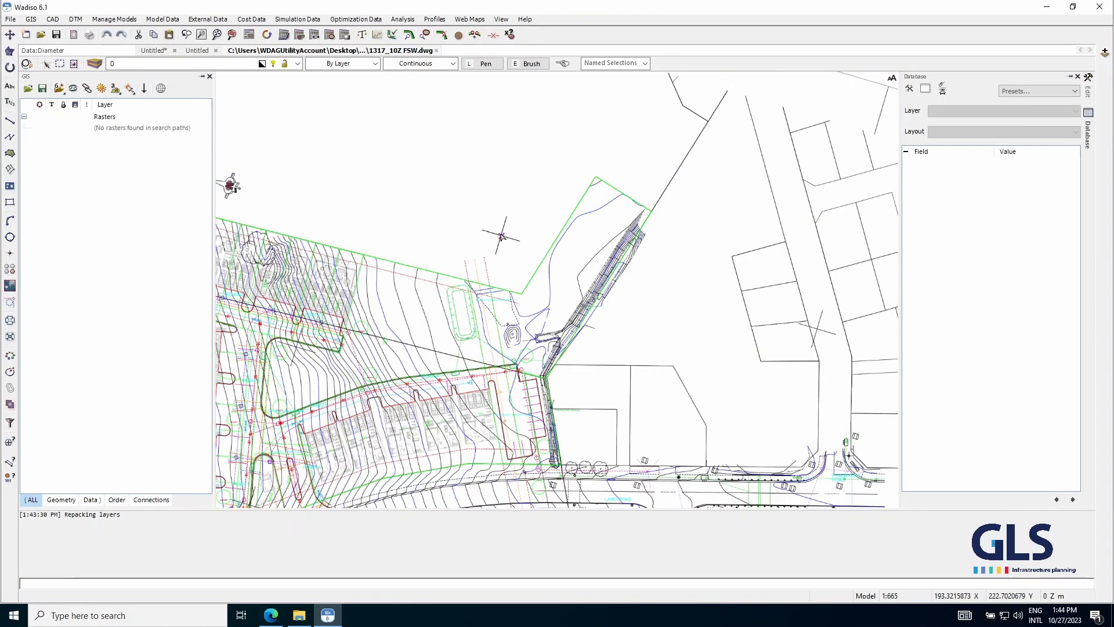
scroll(503, 236, up, 9)
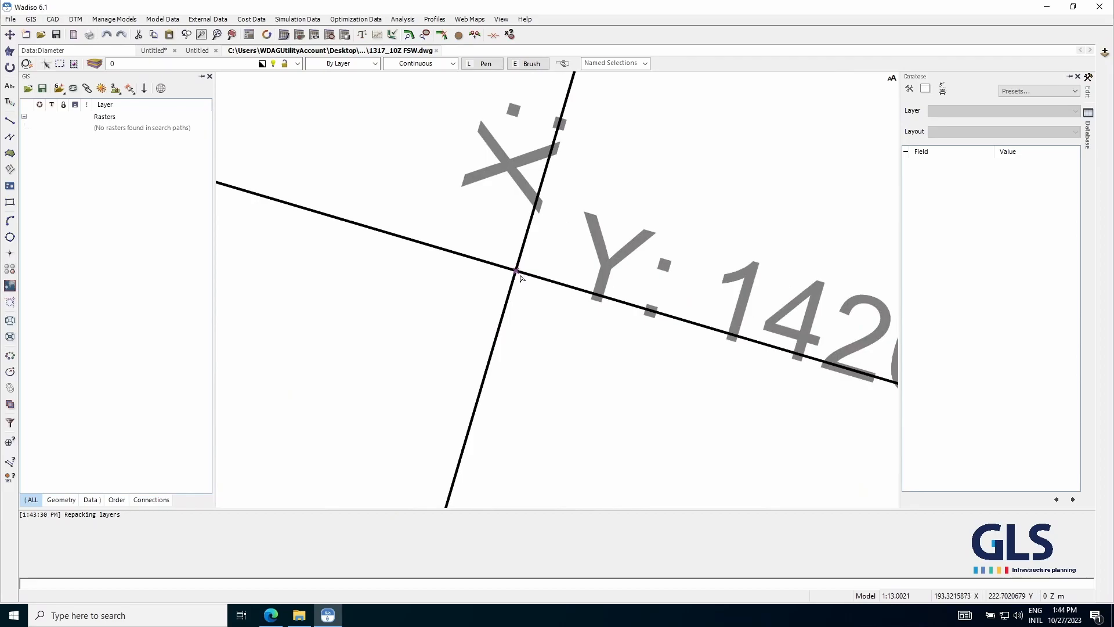
scroll(508, 234, down, 10)
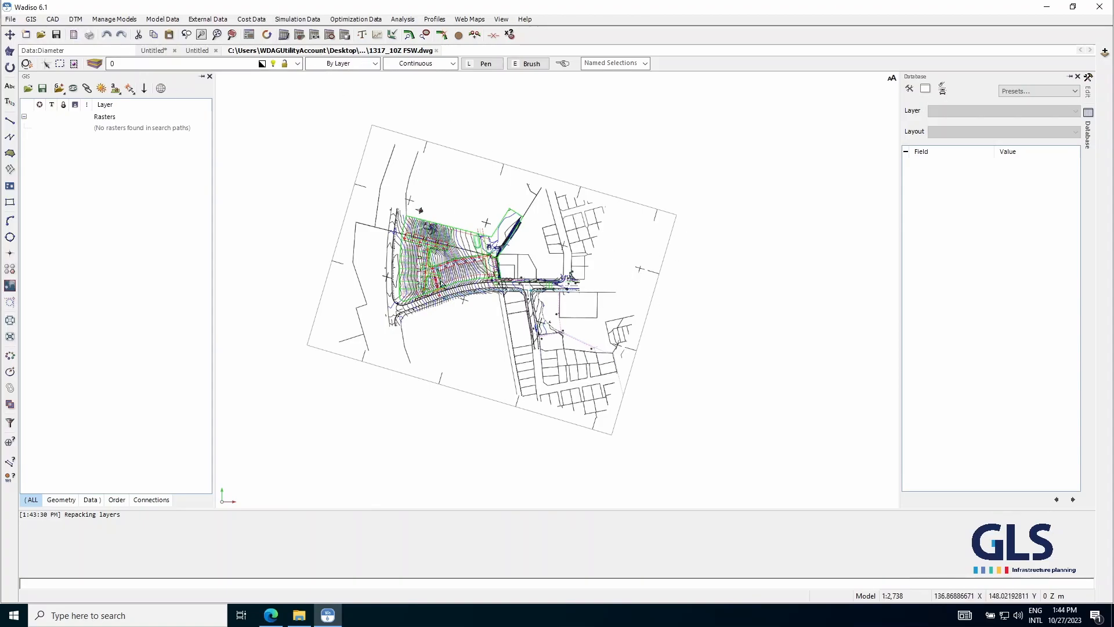
scroll(443, 284, up, 2)
click(470, 325)
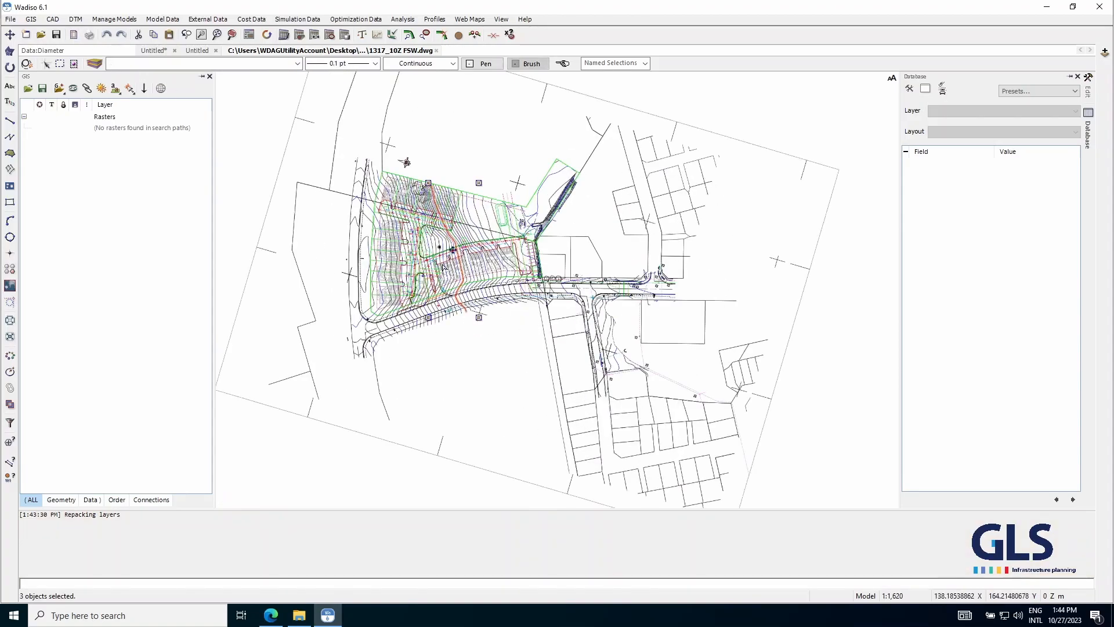
key(Escape)
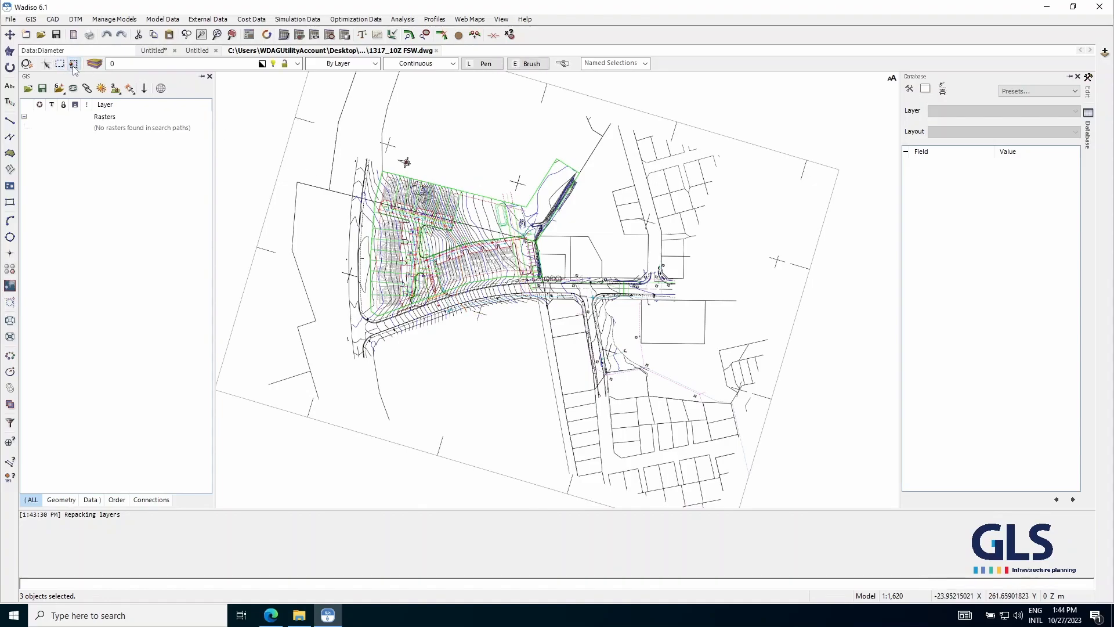
mouse_move(608, 279)
mouse_down()
mouse_move(528, 185)
mouse_move(599, 302)
mouse_move(612, 289)
mouse_up()
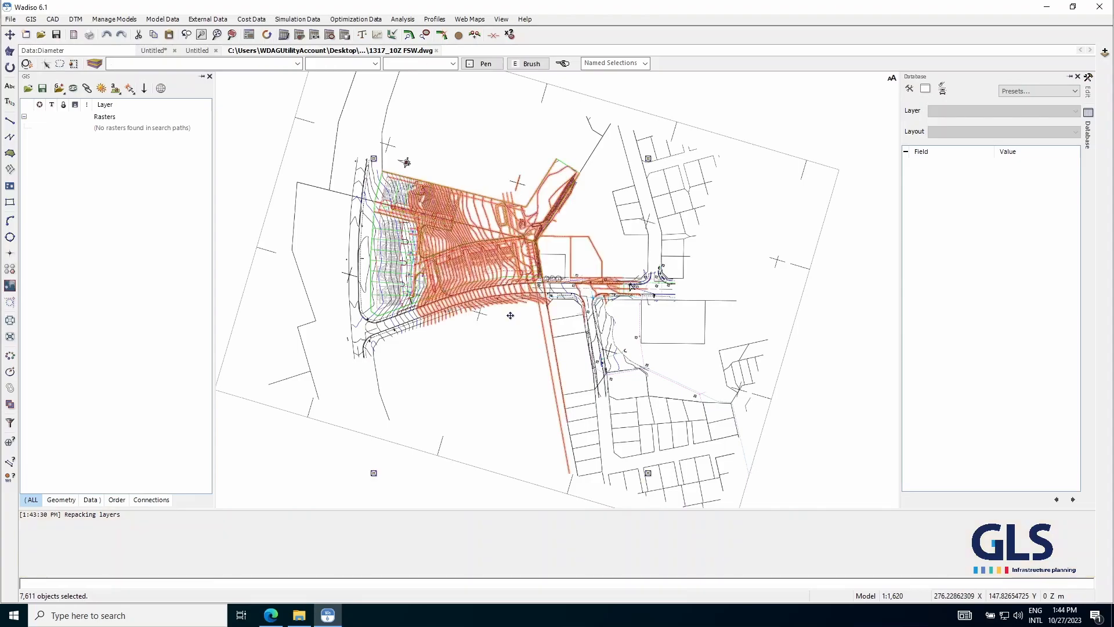
click(52, 20)
mouse_move(114, 244)
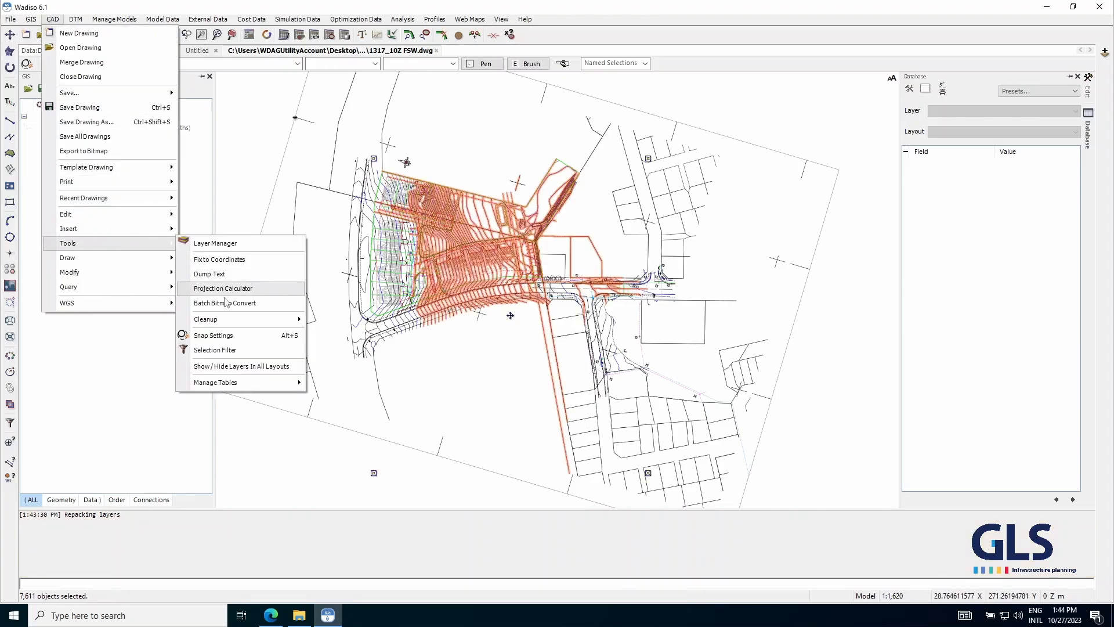
click(224, 259)
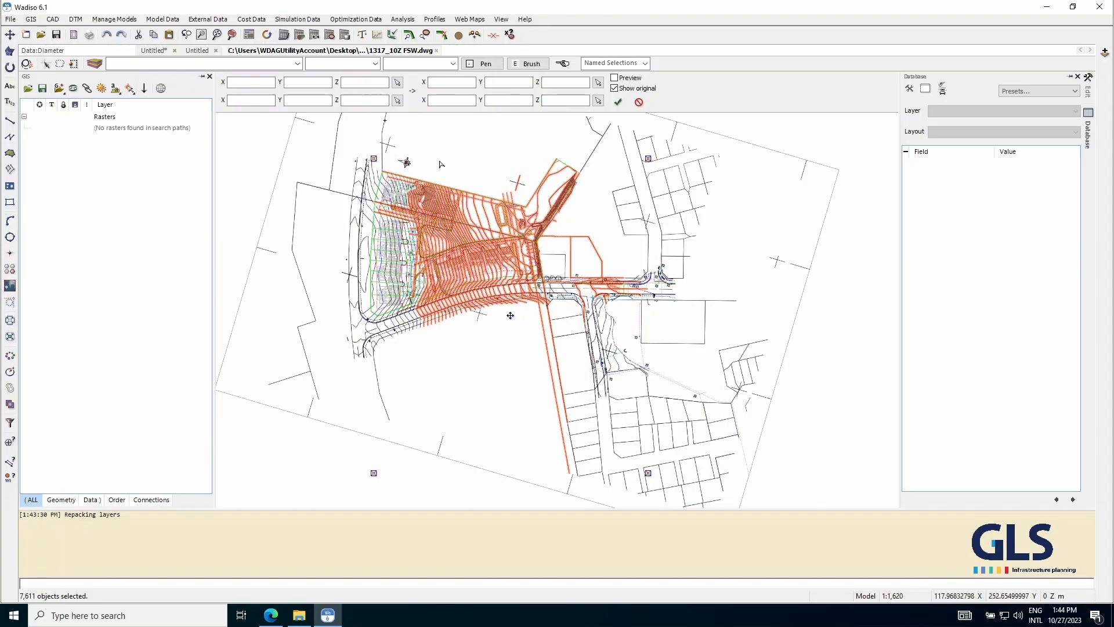
right_click(497, 377)
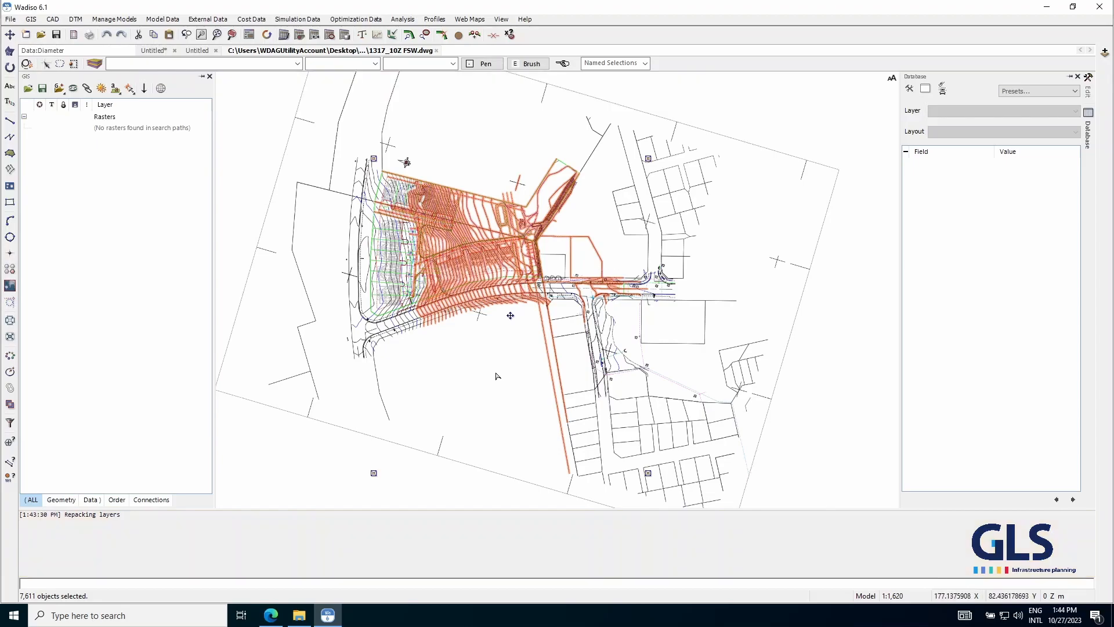
right_click(496, 383)
key(Escape)
scroll(496, 311, down, 3)
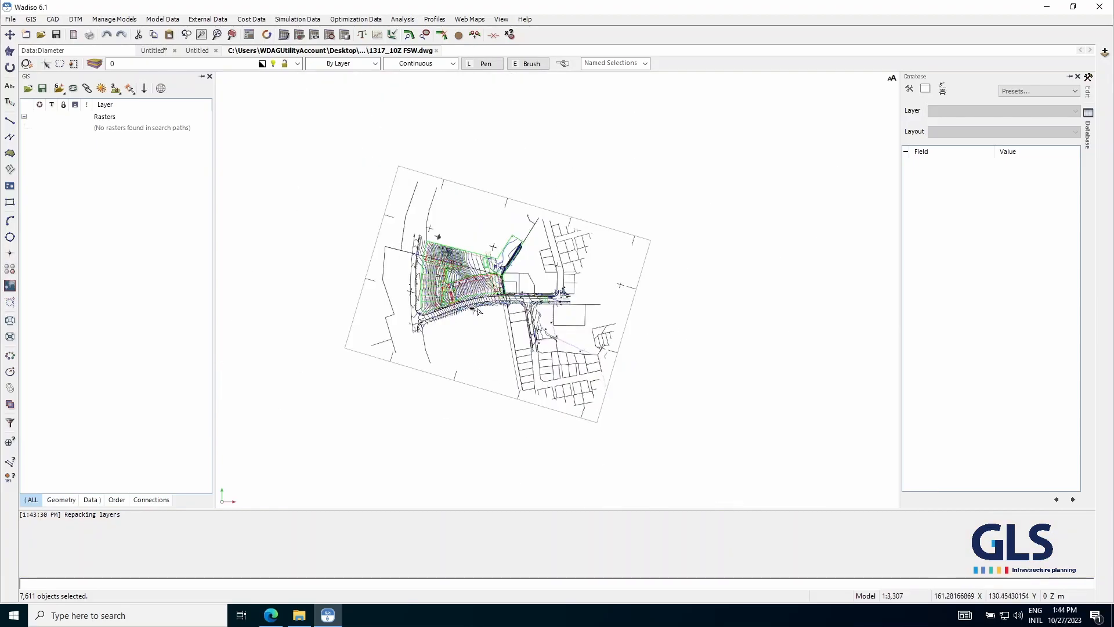
click(52, 20)
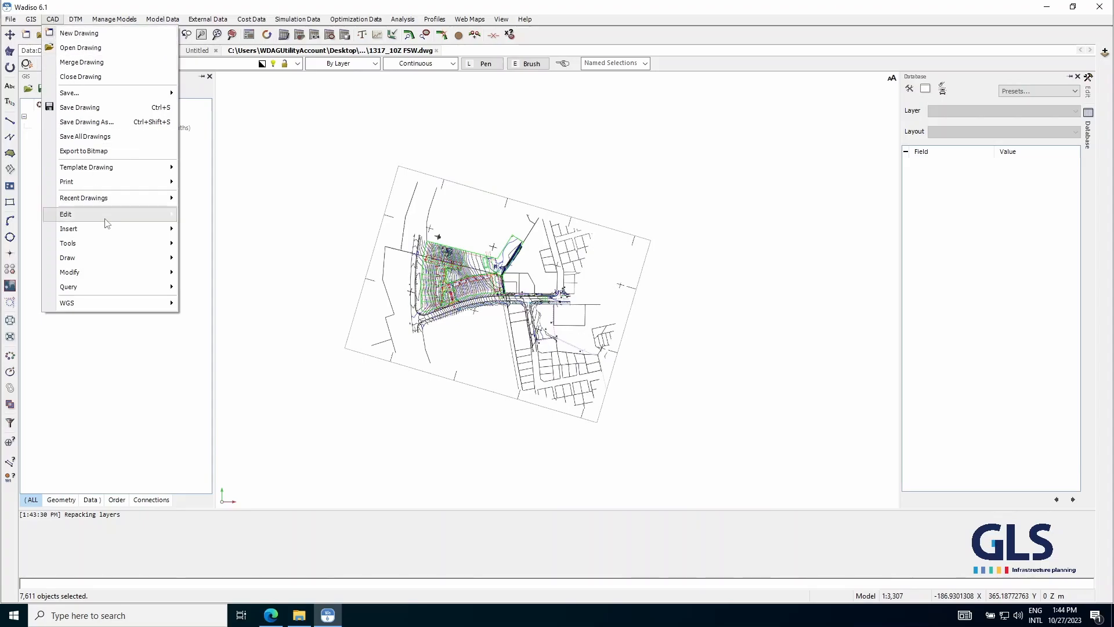
mouse_move(116, 244)
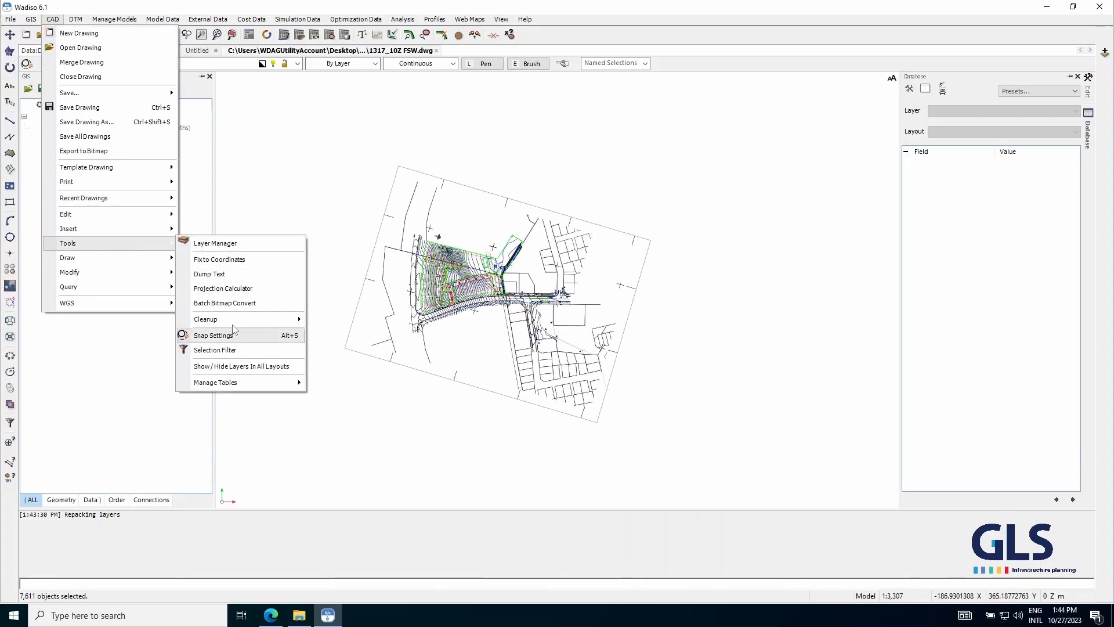
click(237, 261)
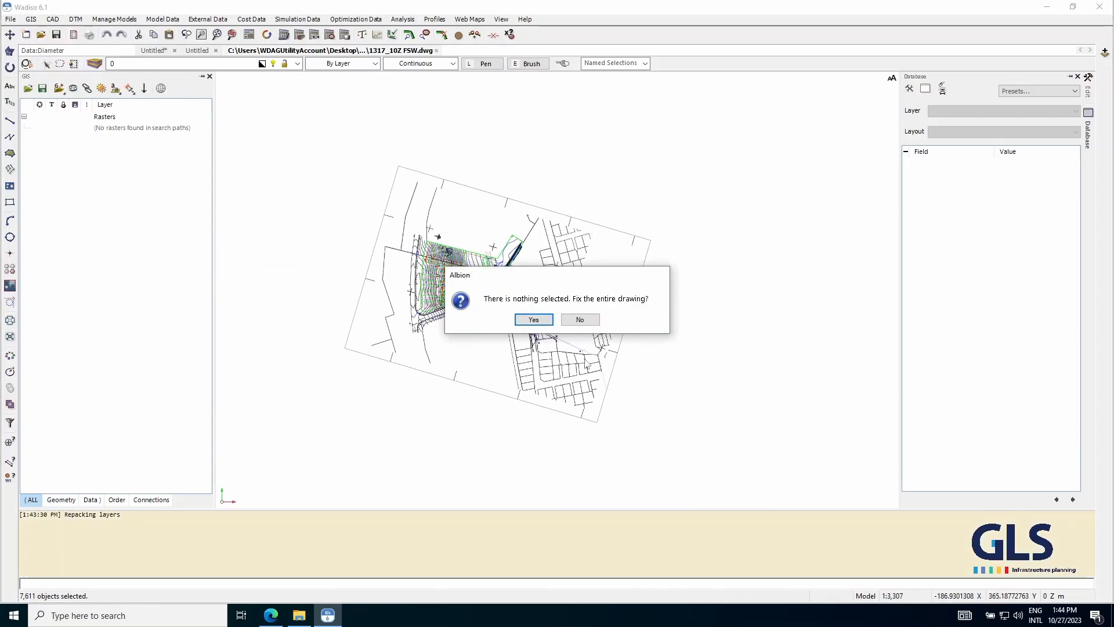
click(593, 321)
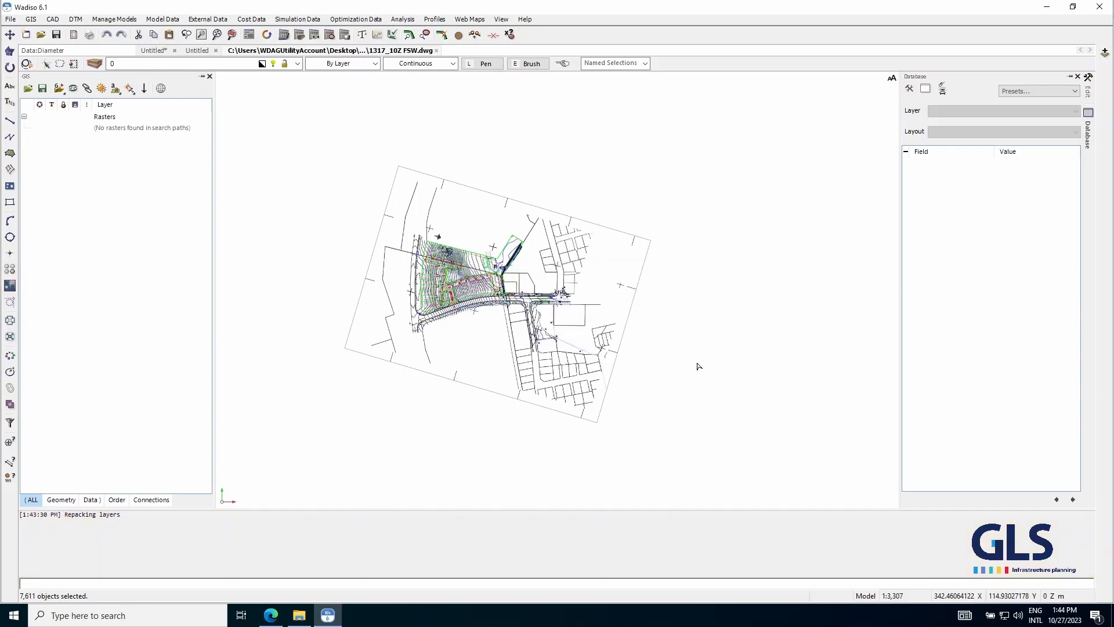
- Examine the drawing's linework and review its layer list in Layer Control without changing any layer
scroll(491, 307, up, 5)
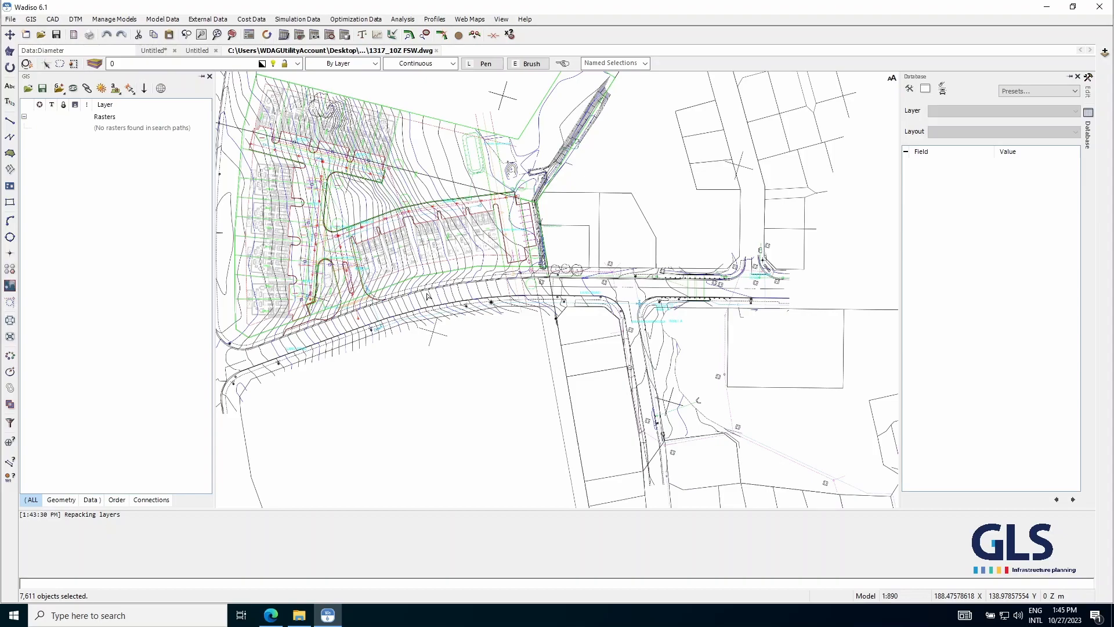
scroll(408, 202, down, 3)
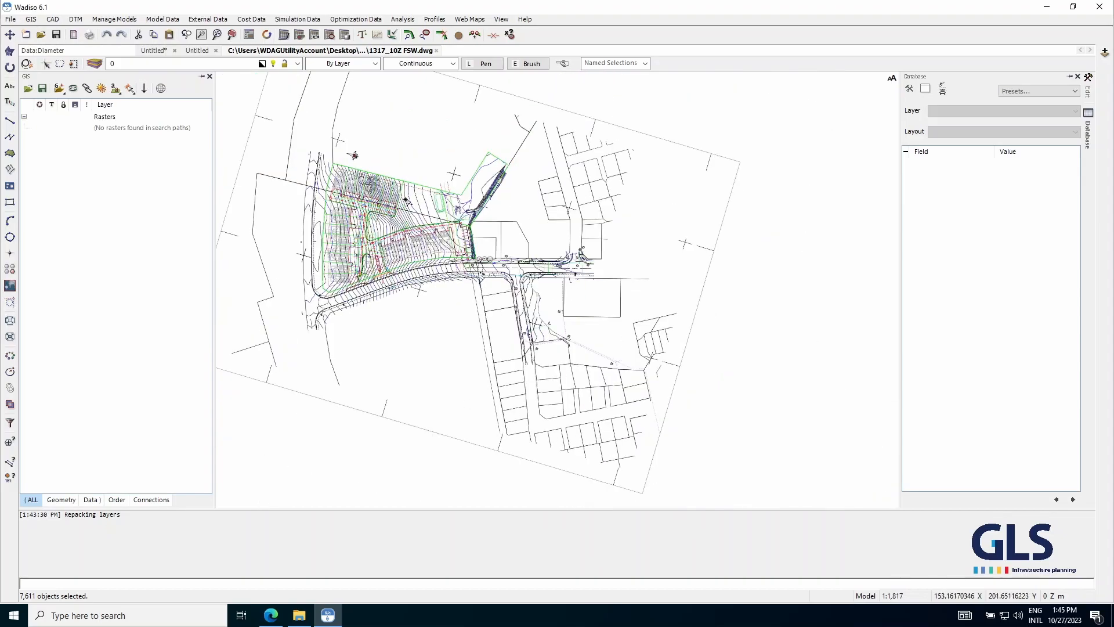
scroll(383, 261, up, 4)
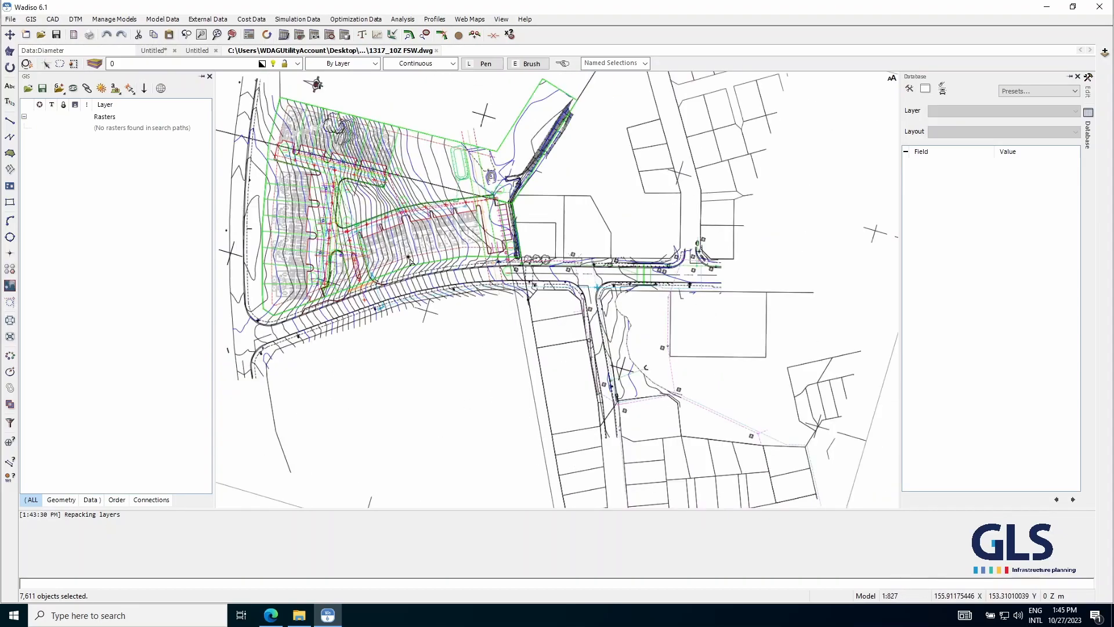
scroll(303, 265, down, 4)
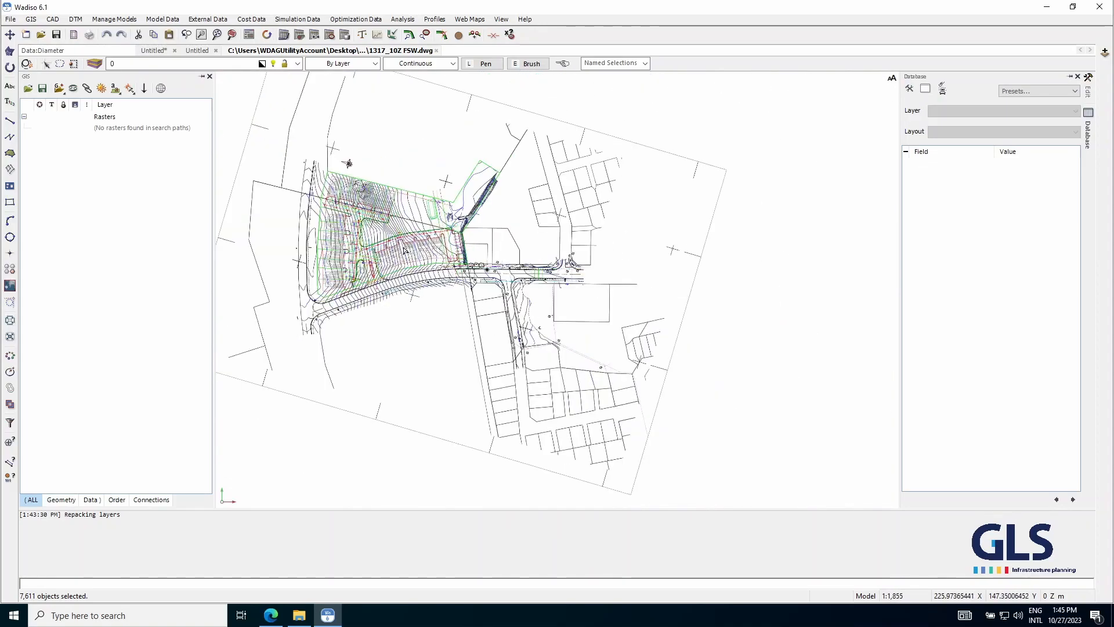
click(95, 64)
drag(775, 244, 775, 380)
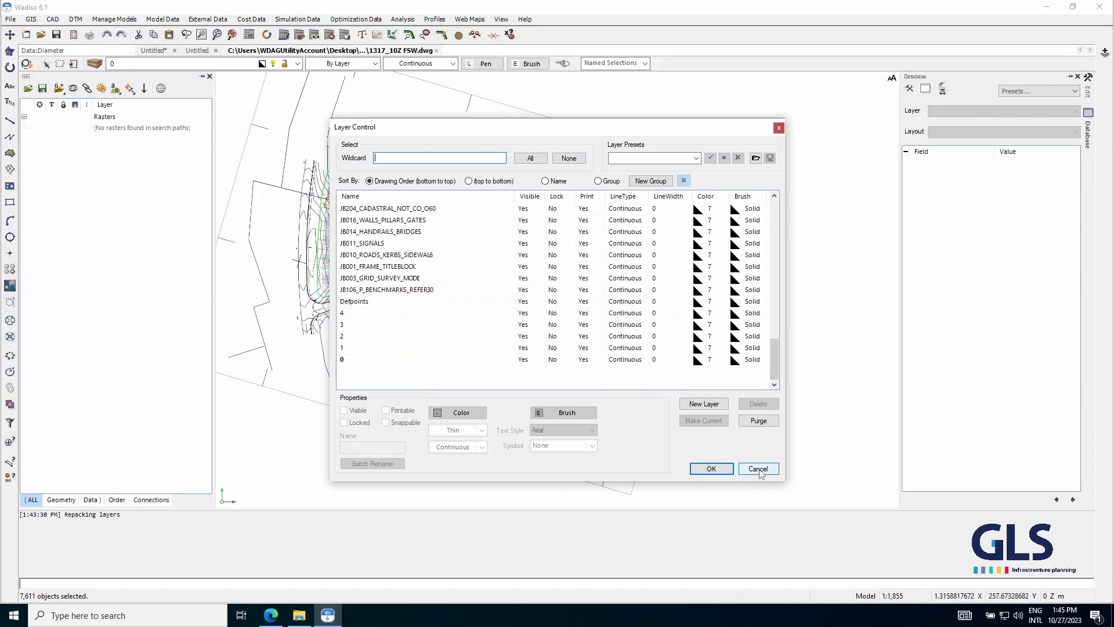
click(757, 469)
- Start Fix to Coordinates with nothing selected in the drawing
scroll(516, 276, down, 1)
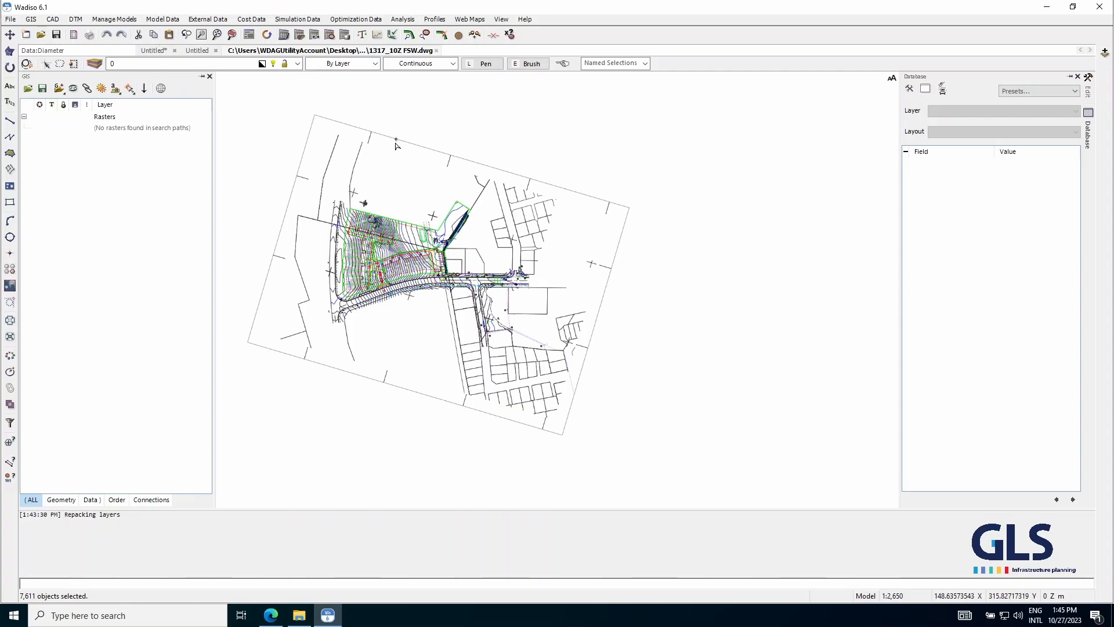
scroll(396, 141, down, 1)
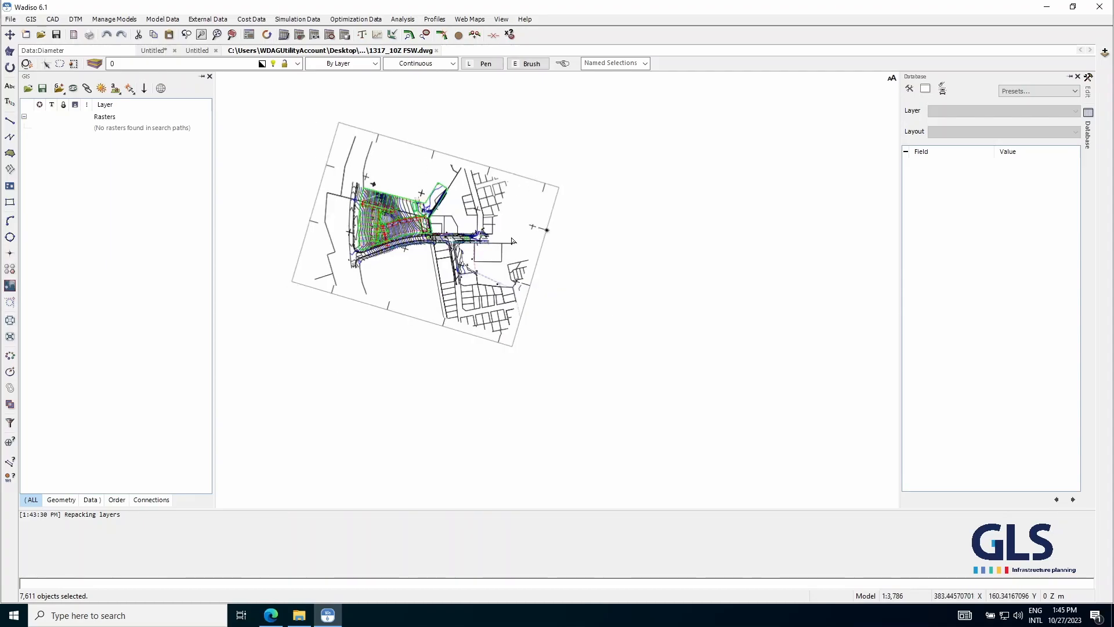
click(51, 20)
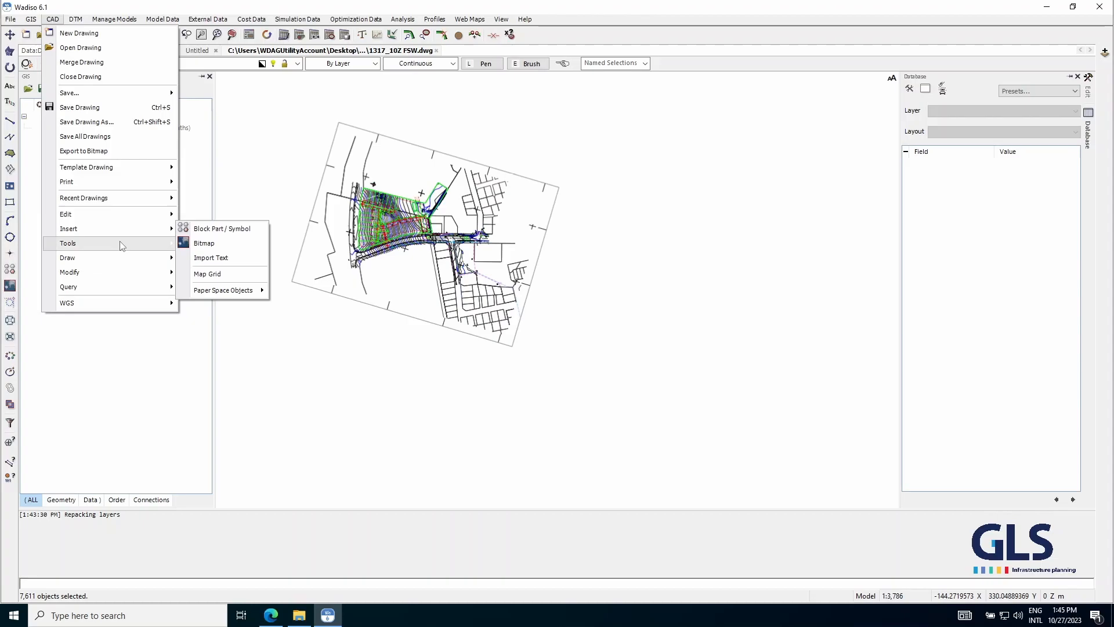
click(233, 262)
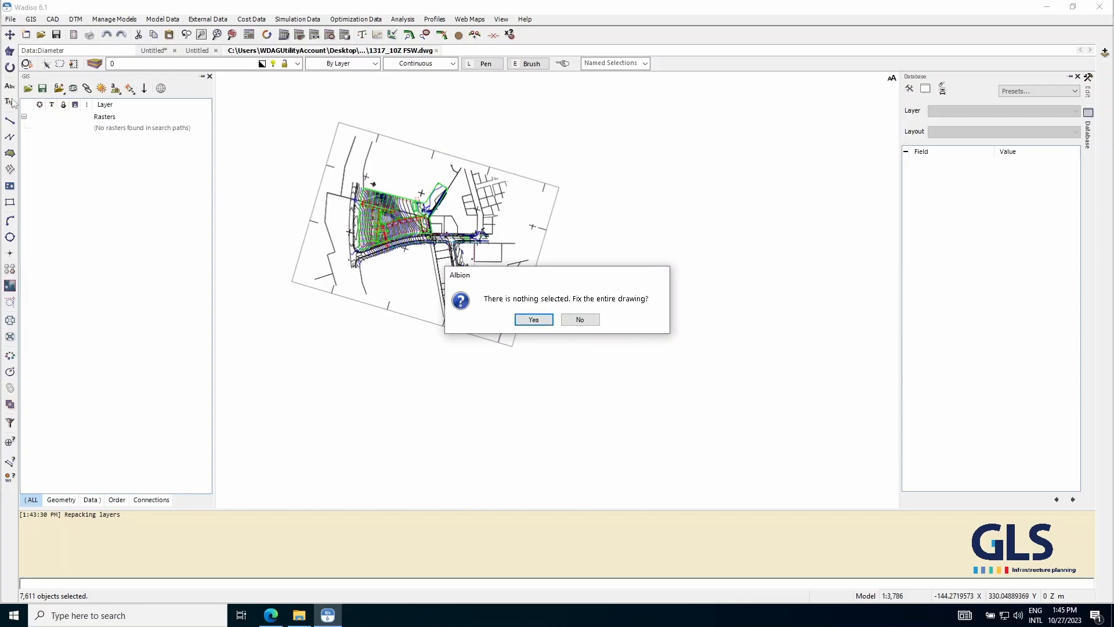
click(535, 320)
click(398, 82)
scroll(405, 253, up, 10)
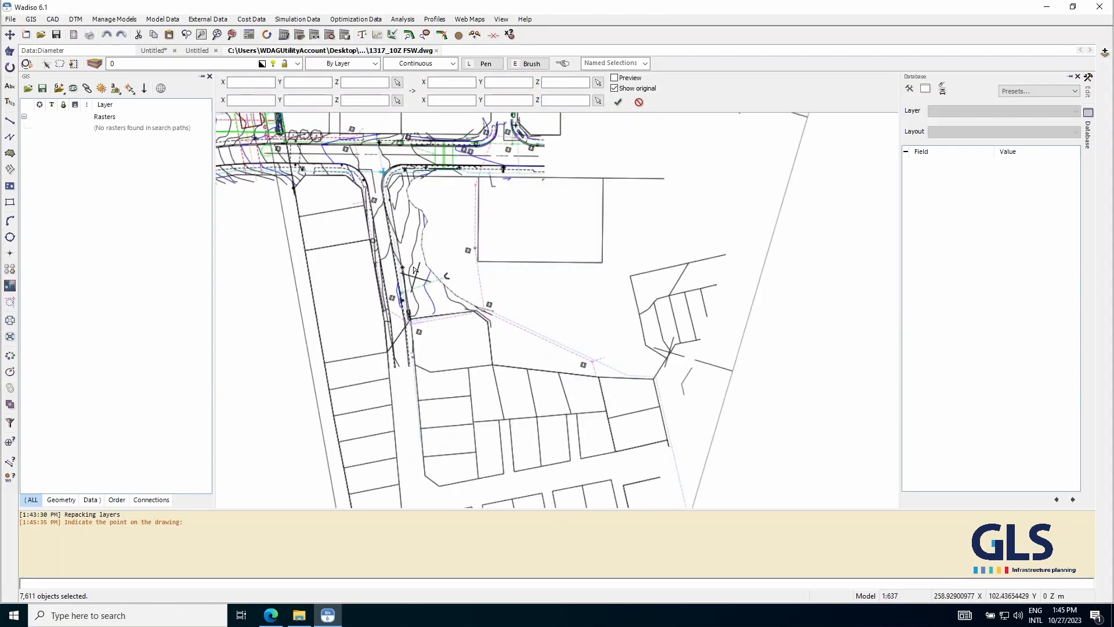
scroll(429, 264, up, 4)
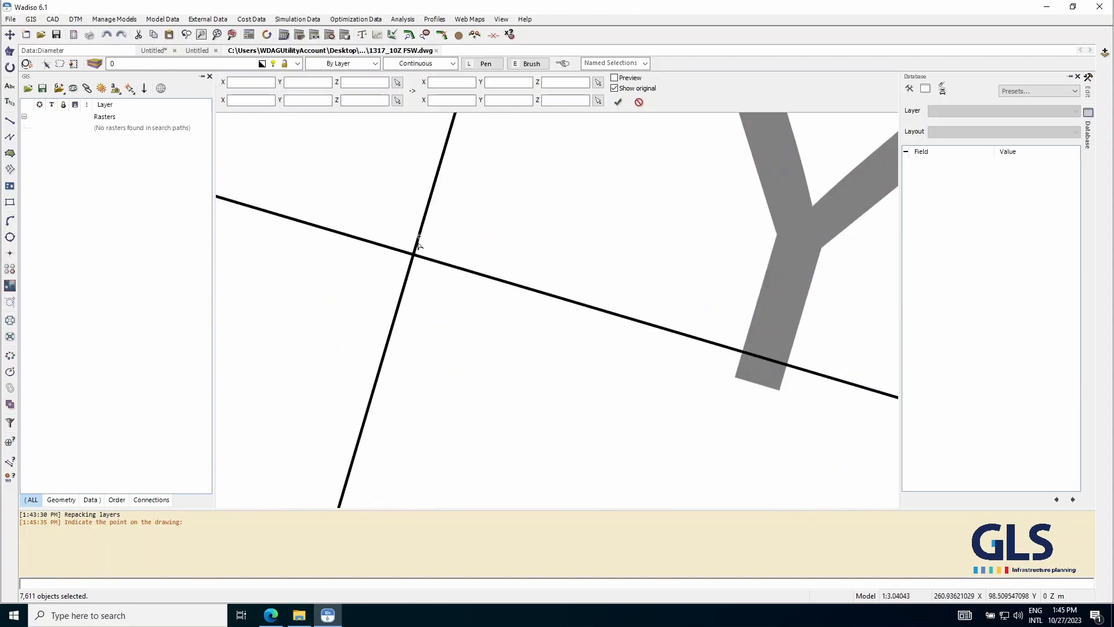
click(414, 255)
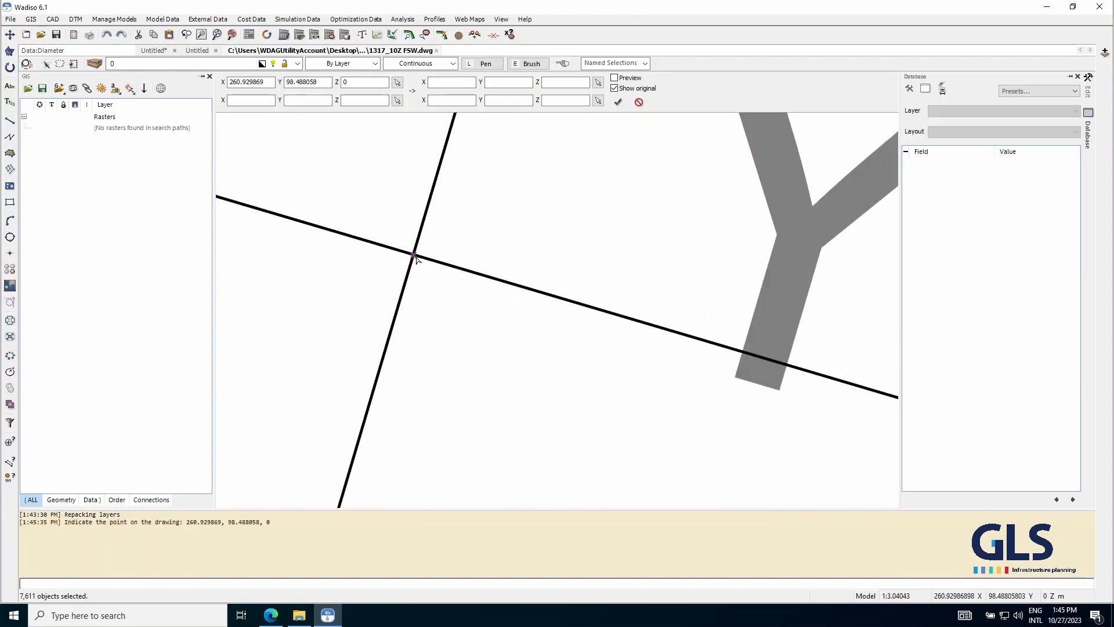
scroll(330, 274, down, 7)
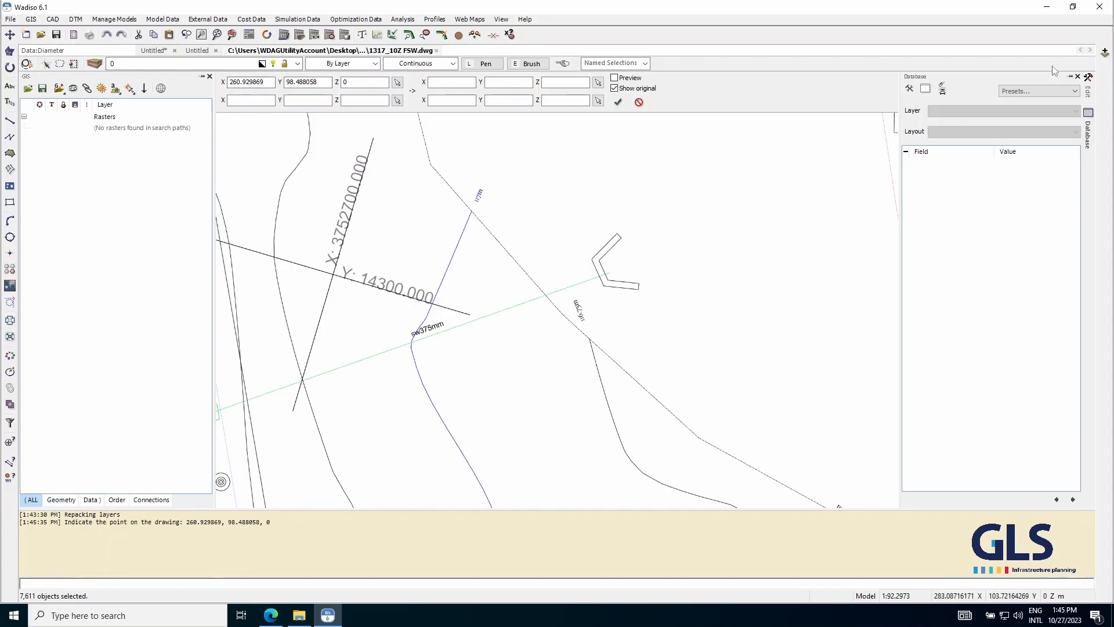
- Set the drawing's user coordinate system preset to Southern Hemisphere
click(1089, 91)
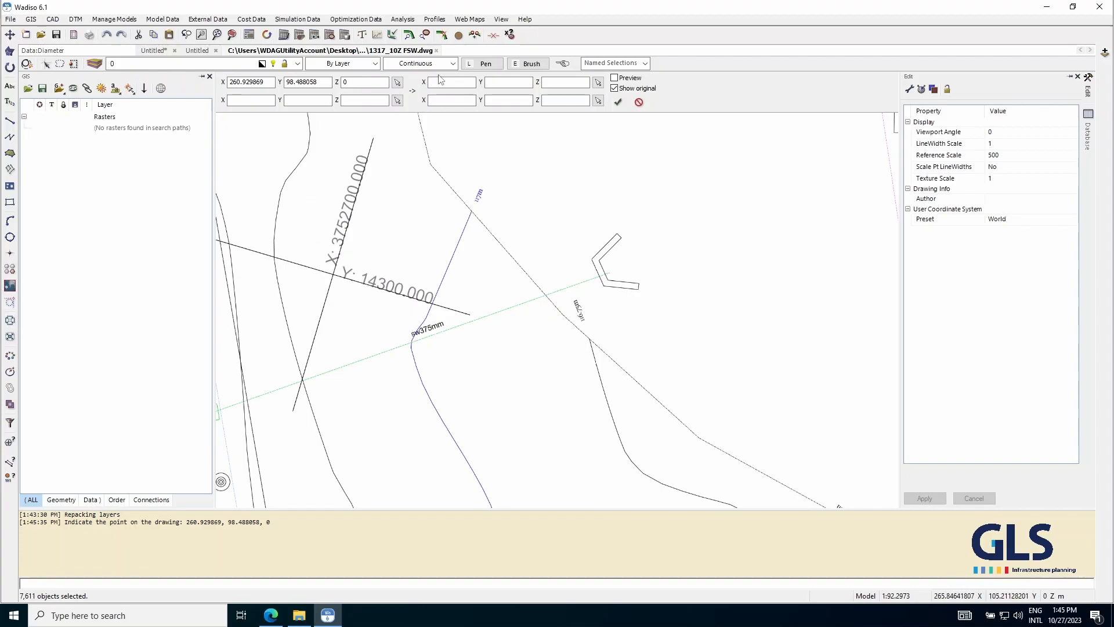
click(1036, 221)
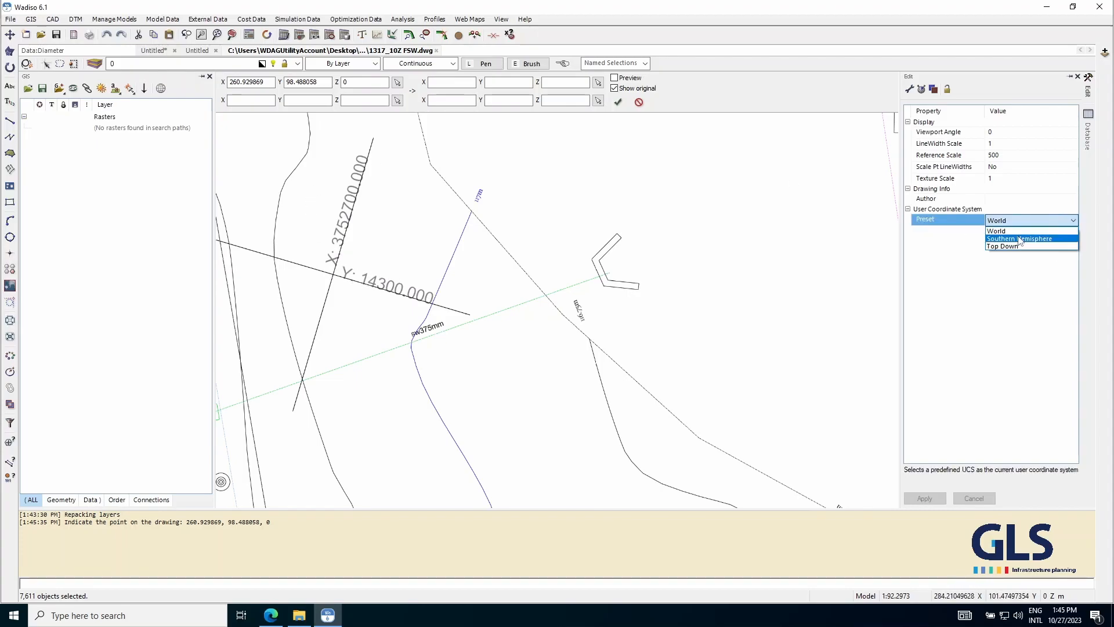
click(1020, 239)
scroll(457, 291, down, 2)
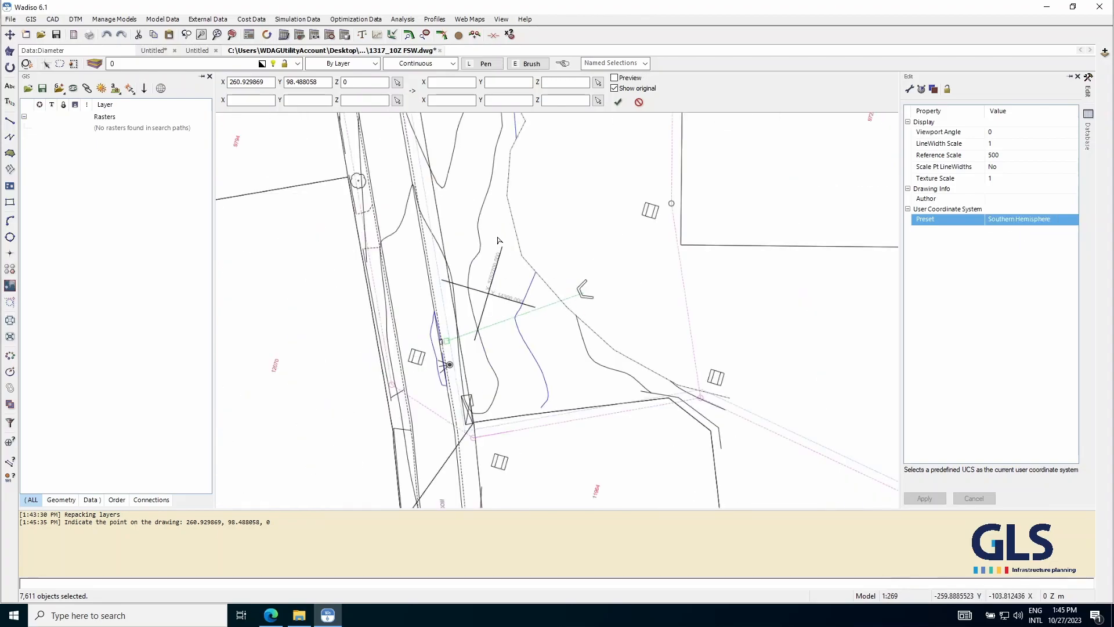
- Start Fix to Coordinates for the entire drawing and pick the grid cross labelled Y 14300, X 3752700 as the first source point
click(52, 19)
mouse_move(100, 243)
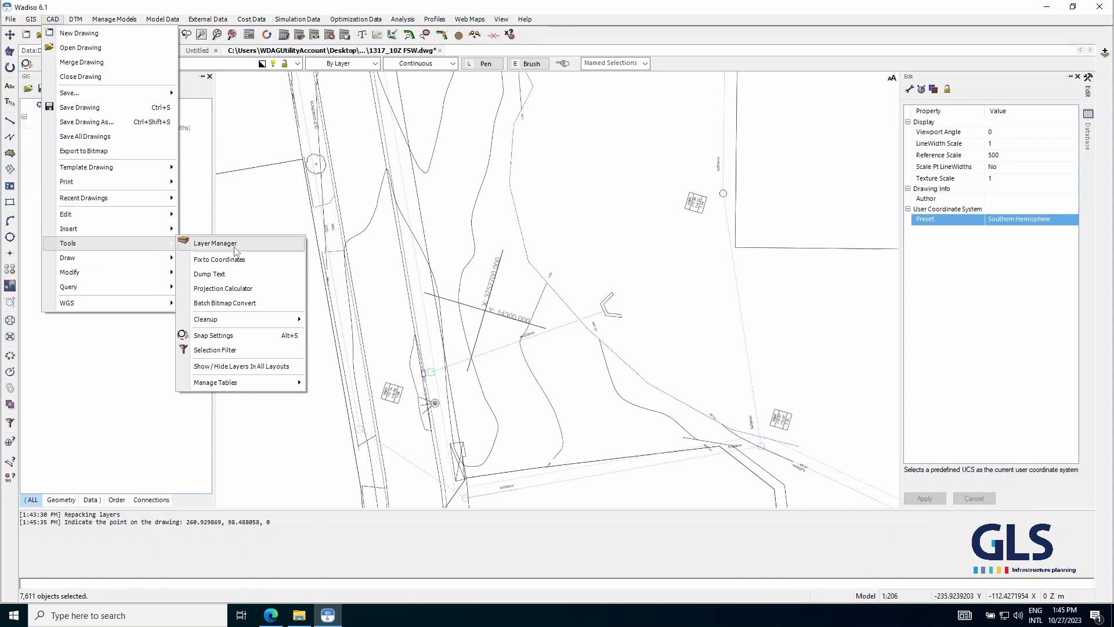
click(236, 260)
click(536, 319)
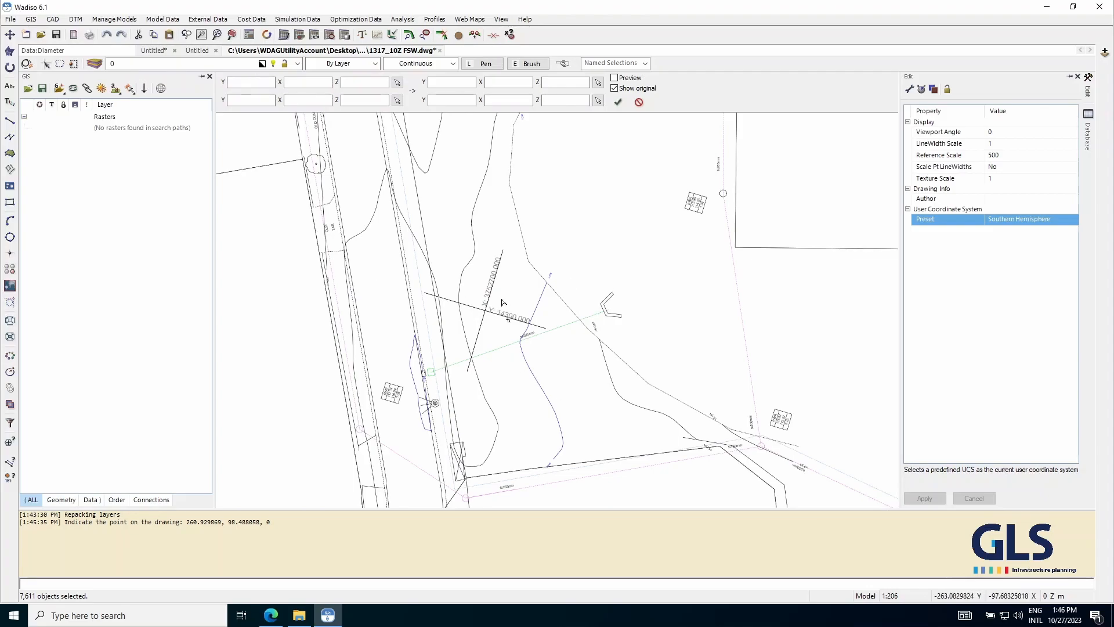
click(398, 83)
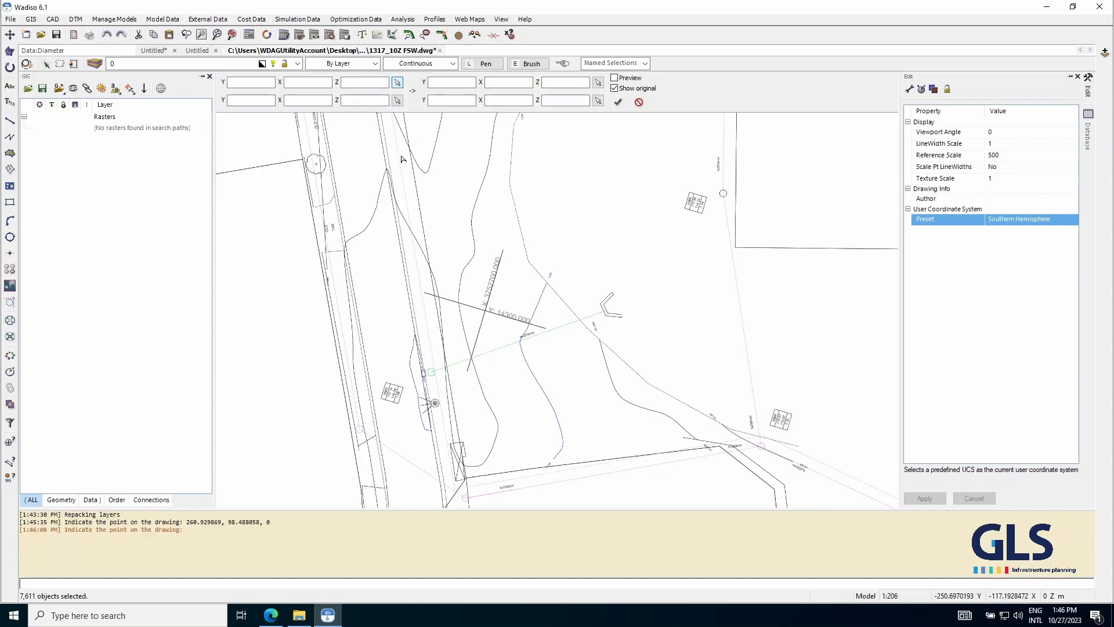
scroll(479, 311, up, 10)
click(494, 335)
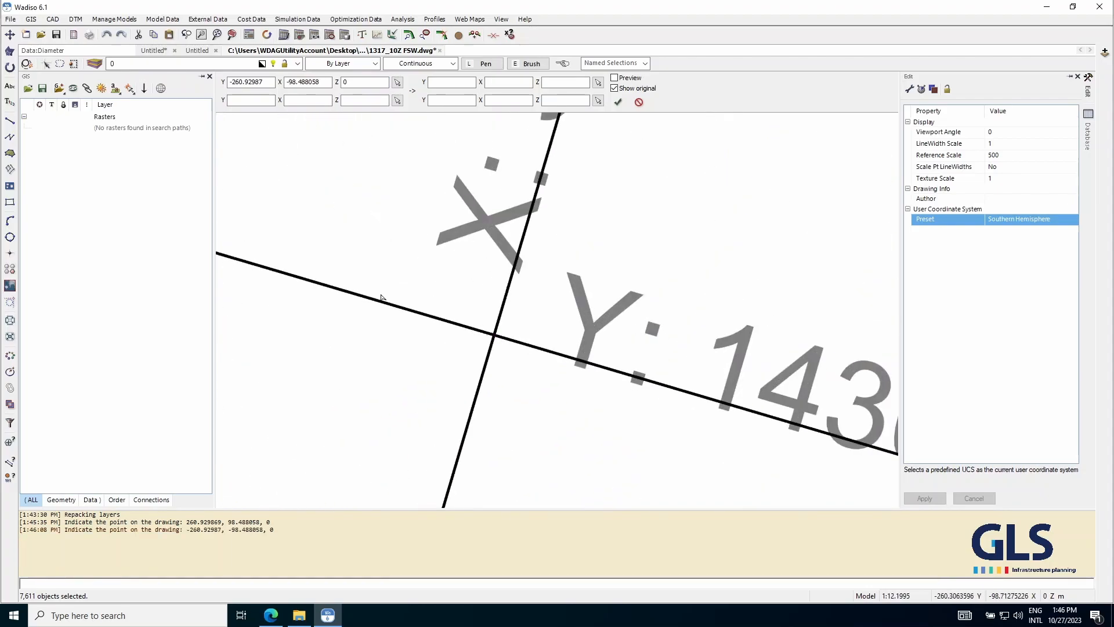
- Enter Y 14300 and X 3752700 as the first point's target coordinates
scroll(494, 335, down, 8)
click(452, 83)
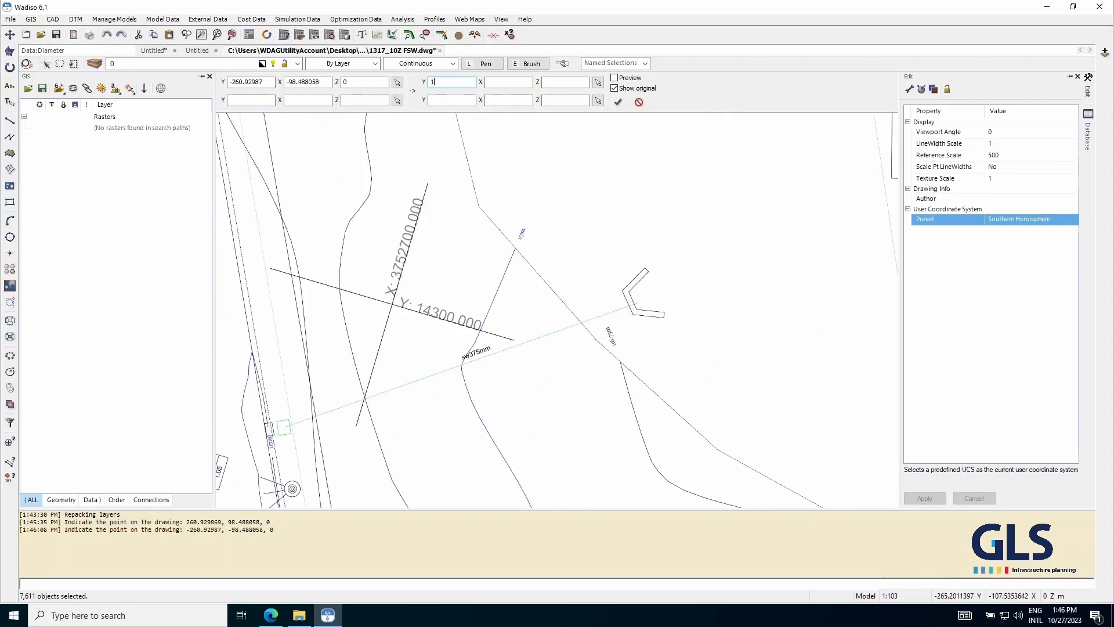
click(509, 83)
text(37)
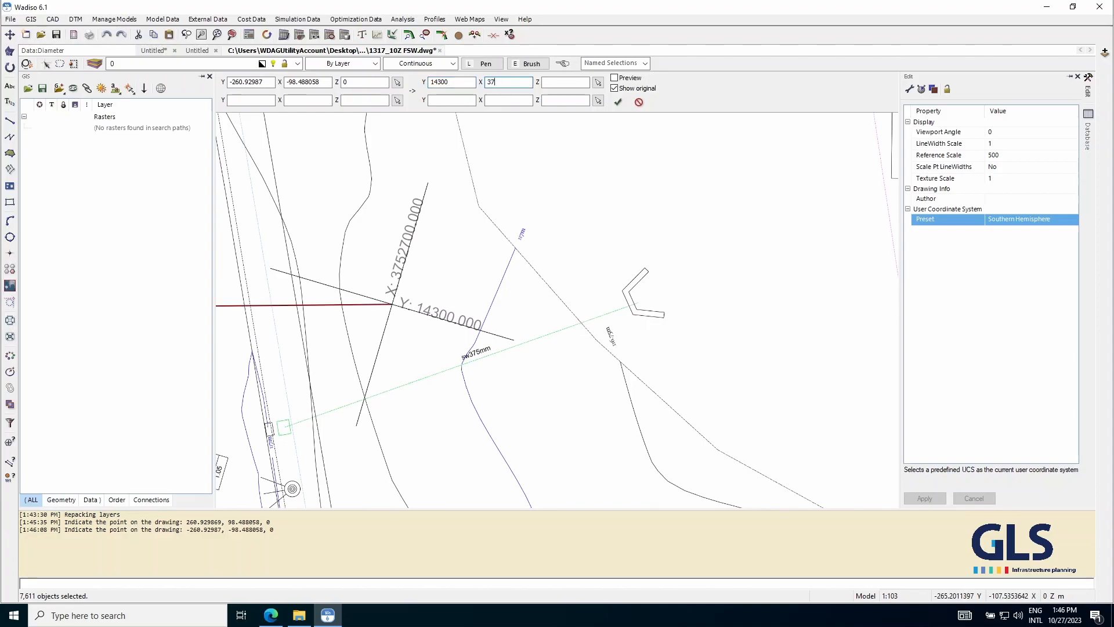
text(52700)
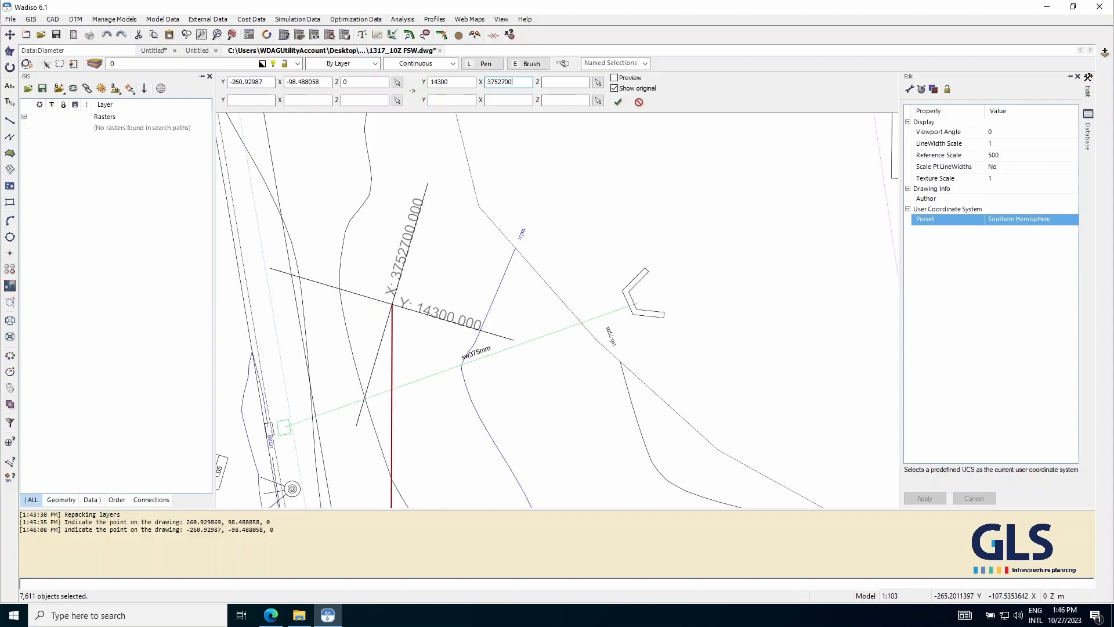
- Pick the grid cross near the north arrow, labelled Y 14200, X 3752500, as the second source point
click(398, 101)
scroll(506, 355, down, 5)
scroll(501, 365, down, 3)
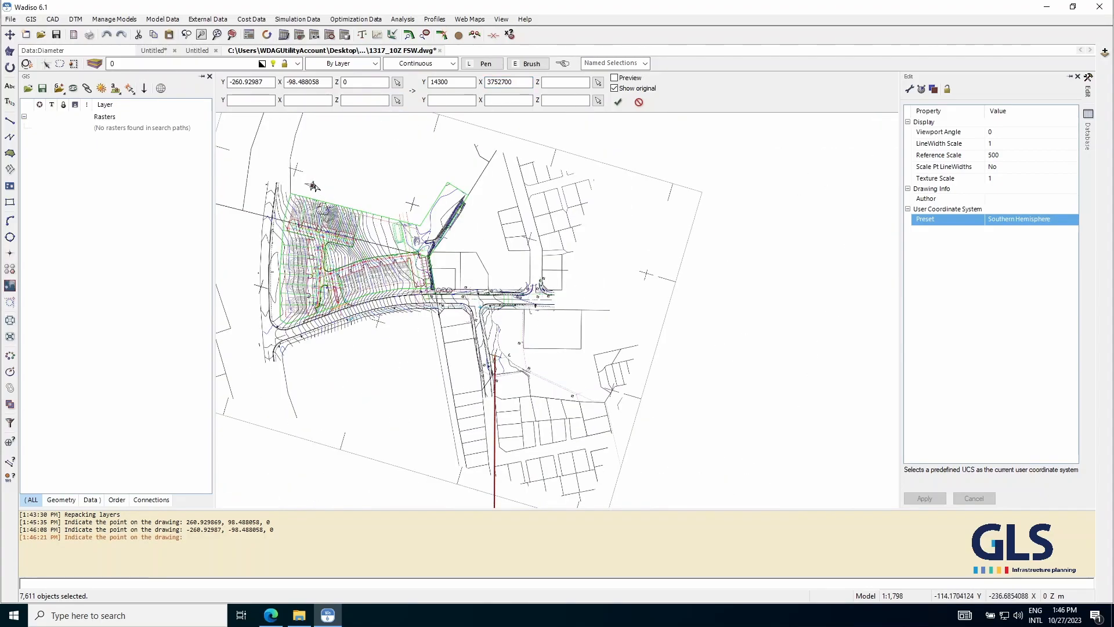
scroll(318, 200, up, 10)
scroll(319, 199, up, 7)
click(356, 208)
- Enter Y 14200 and X 3752500 as the second point's target coordinates and apply the coordinate fix
scroll(374, 208, down, 9)
scroll(375, 207, up, 3)
click(447, 100)
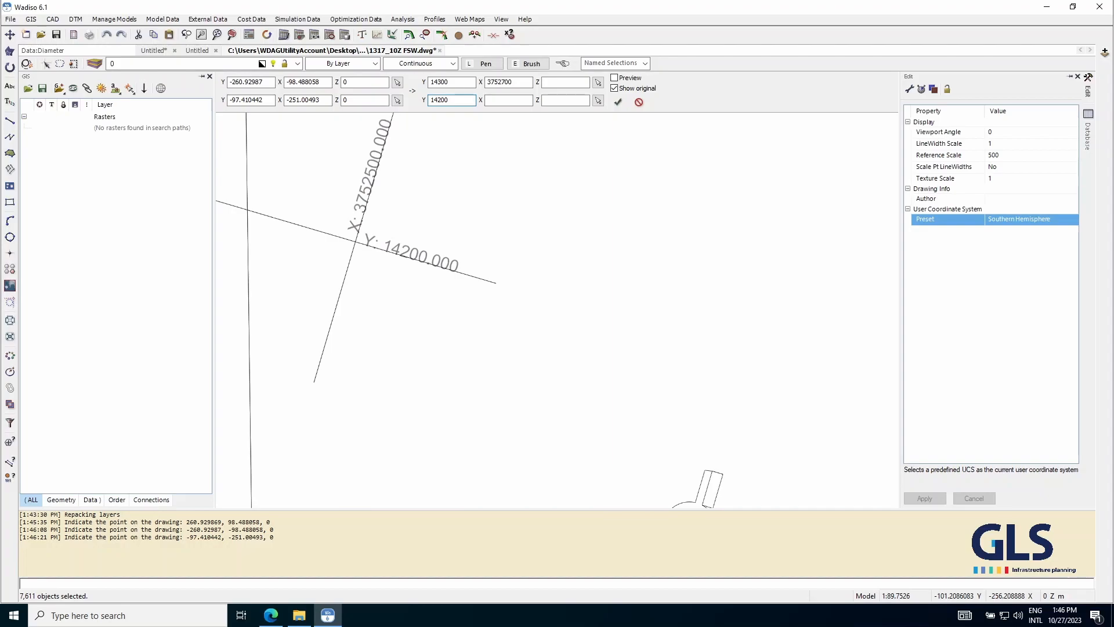
text(37)
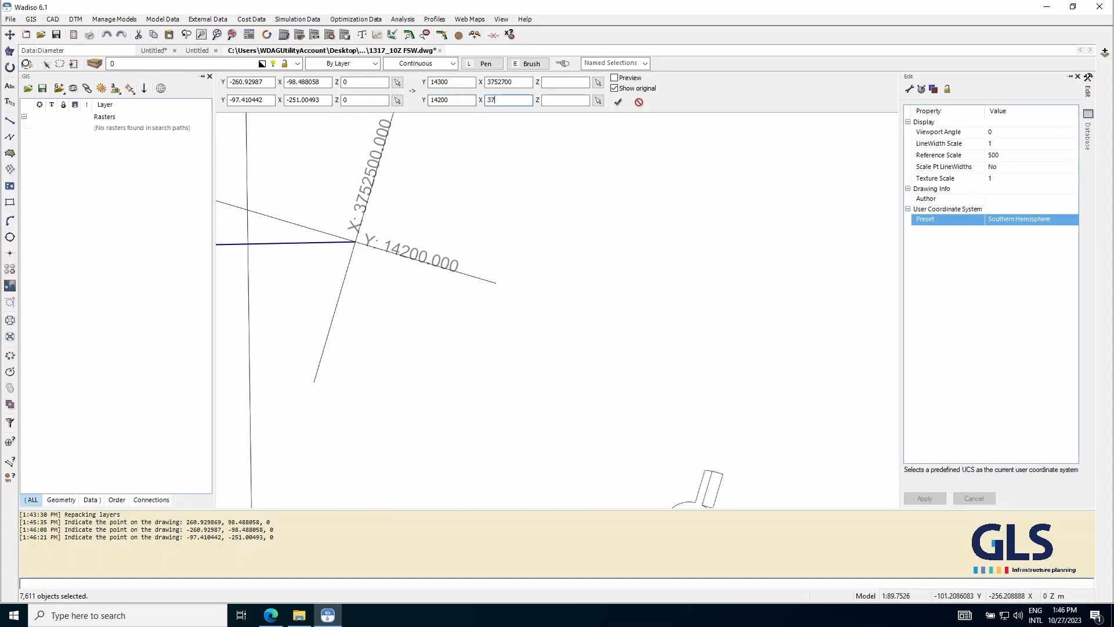
text(52500)
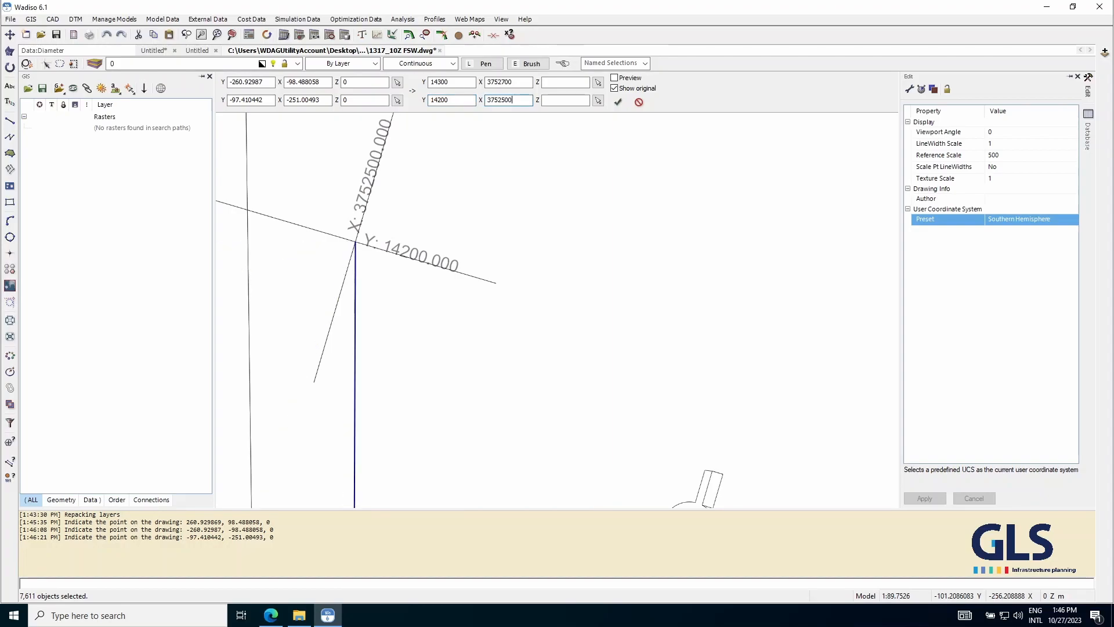
click(617, 103)
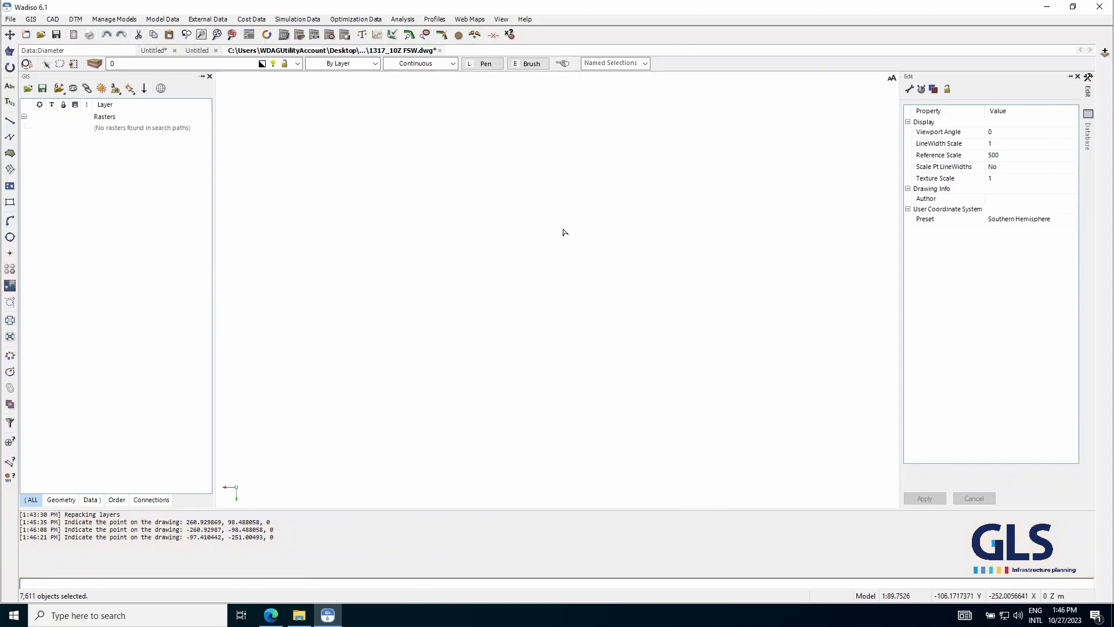
- Inspect the whole repositioned drawing and compare the cursor coordinates at several grid crosses with their X and Y labels
click(217, 36)
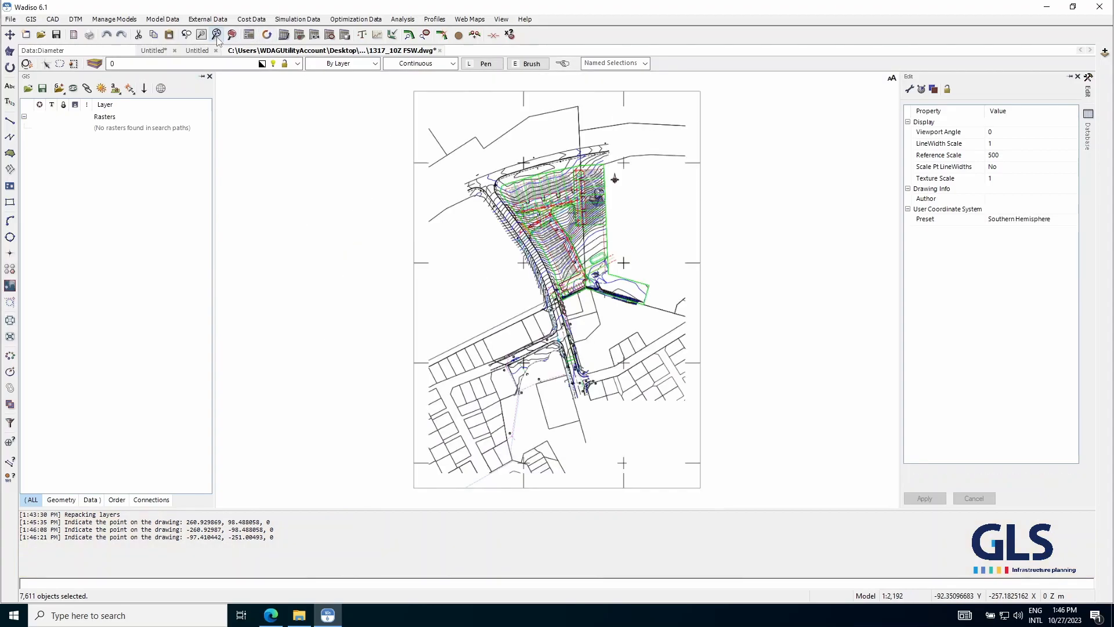
scroll(539, 278, up, 8)
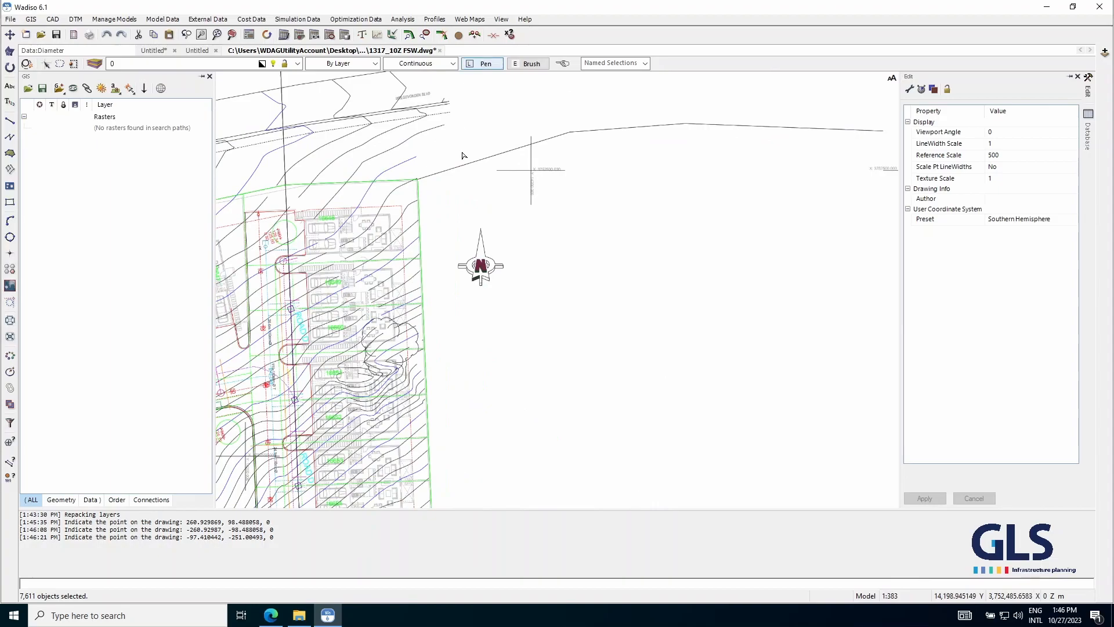
scroll(534, 197, up, 6)
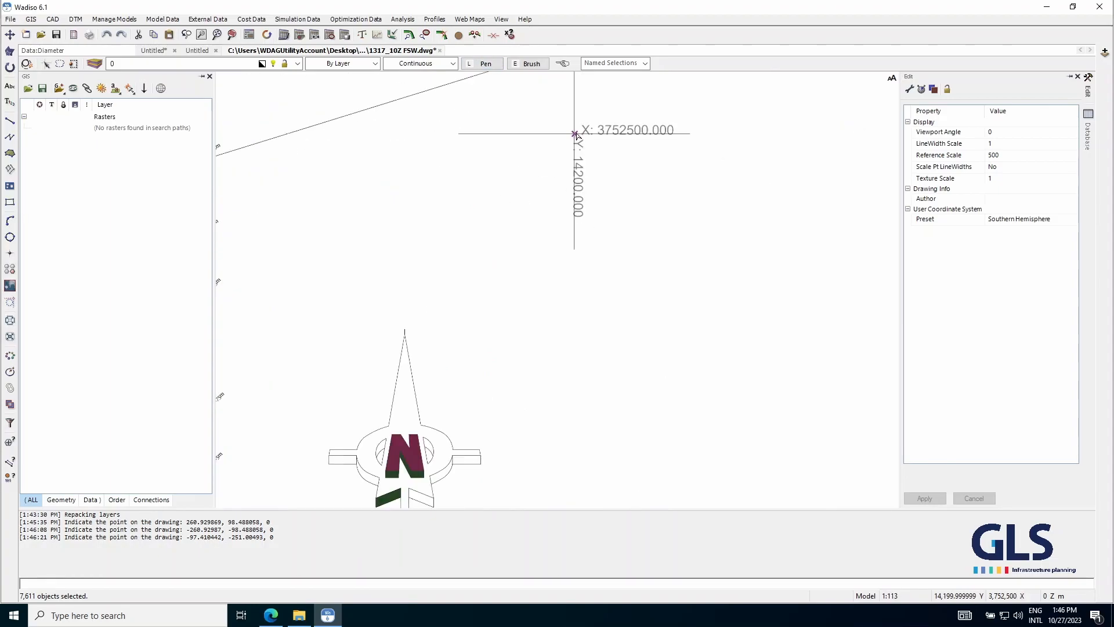
scroll(575, 134, down, 9)
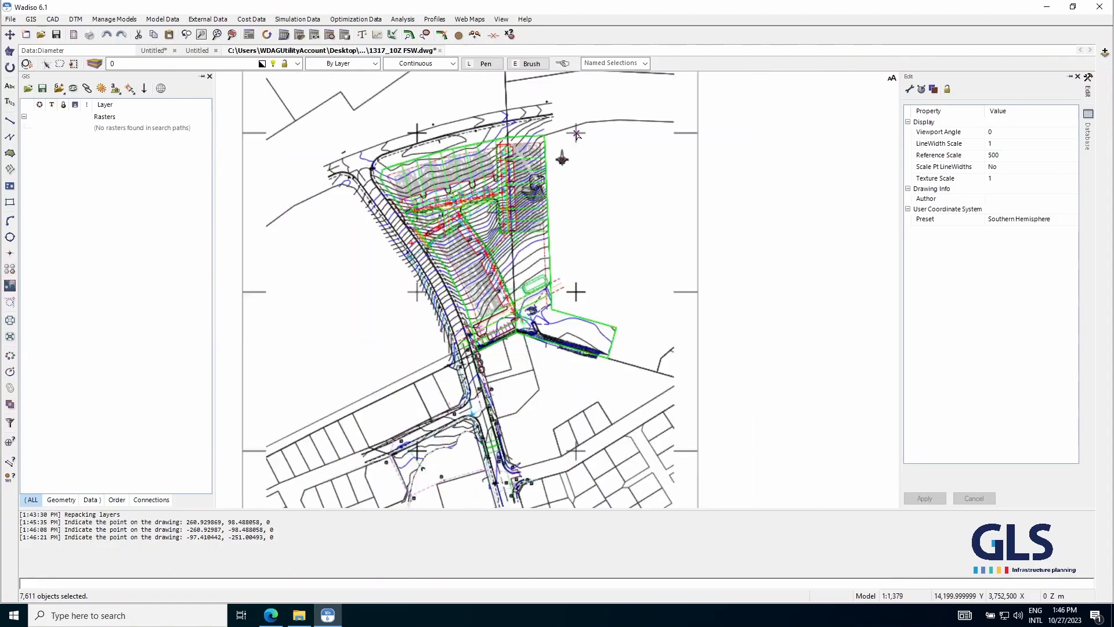
scroll(328, 169, up, 6)
scroll(367, 123, down, 6)
scroll(457, 259, up, 8)
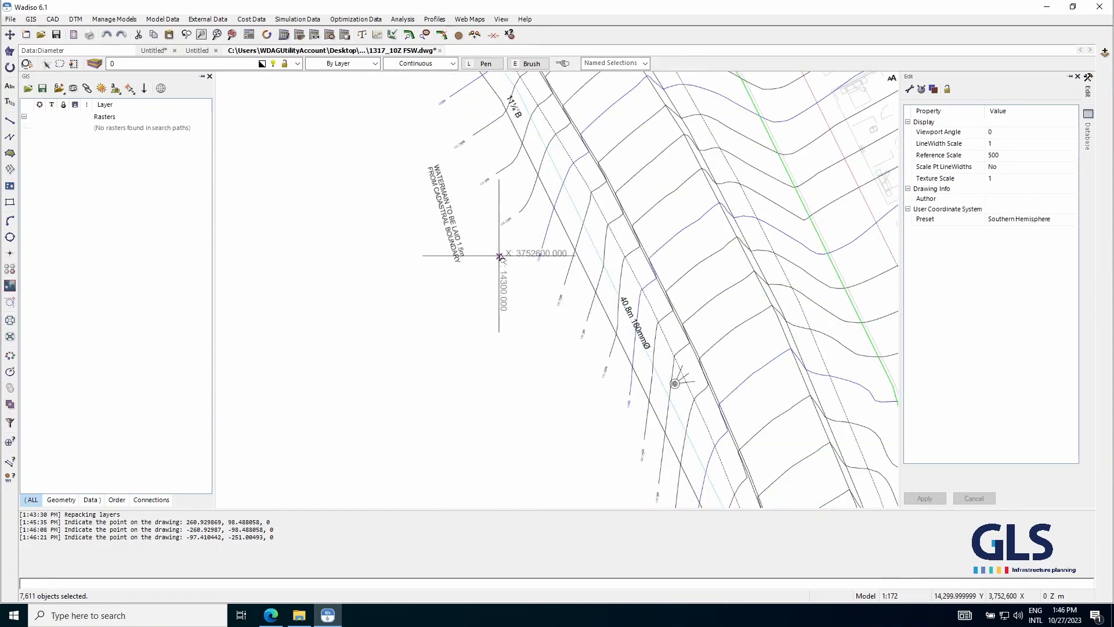
scroll(303, 234, down, 9)
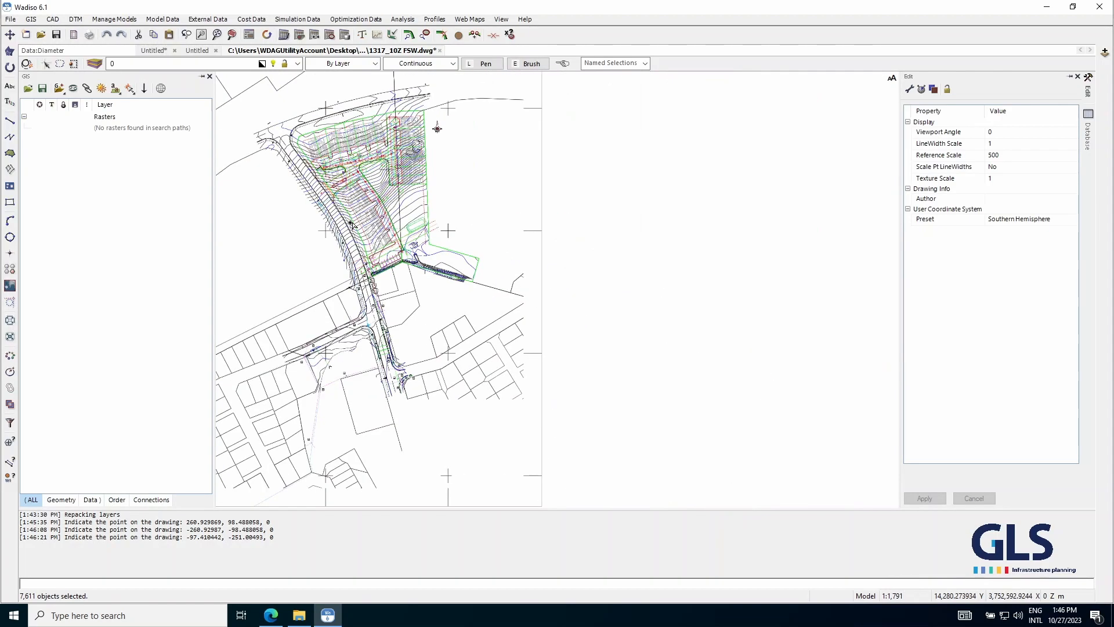
scroll(599, 283, down, 3)
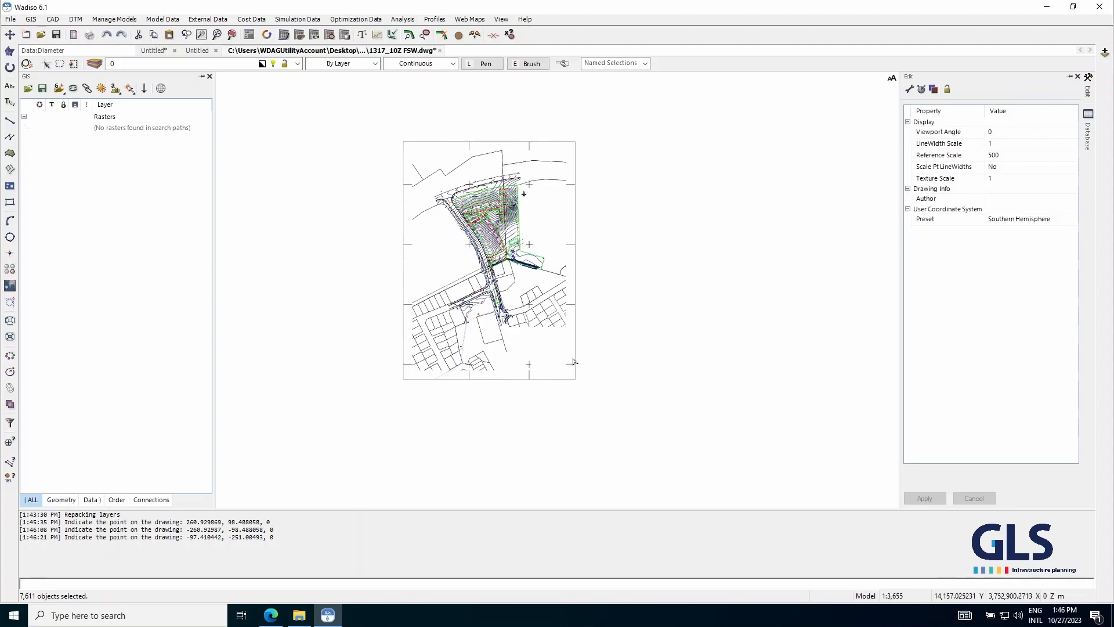
scroll(536, 300, up, 5)
scroll(551, 301, down, 4)
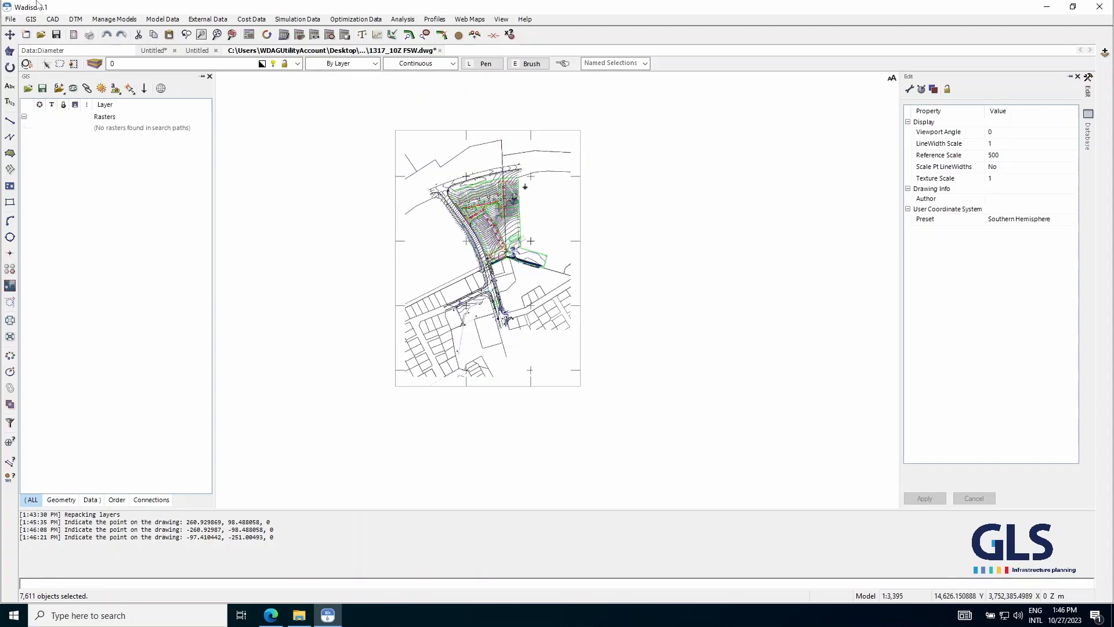
- Show the CaptureDemo_Current.wlz model on the 1317_10Z FSW drawing as the active model, zooming to the active model extents
click(146, 50)
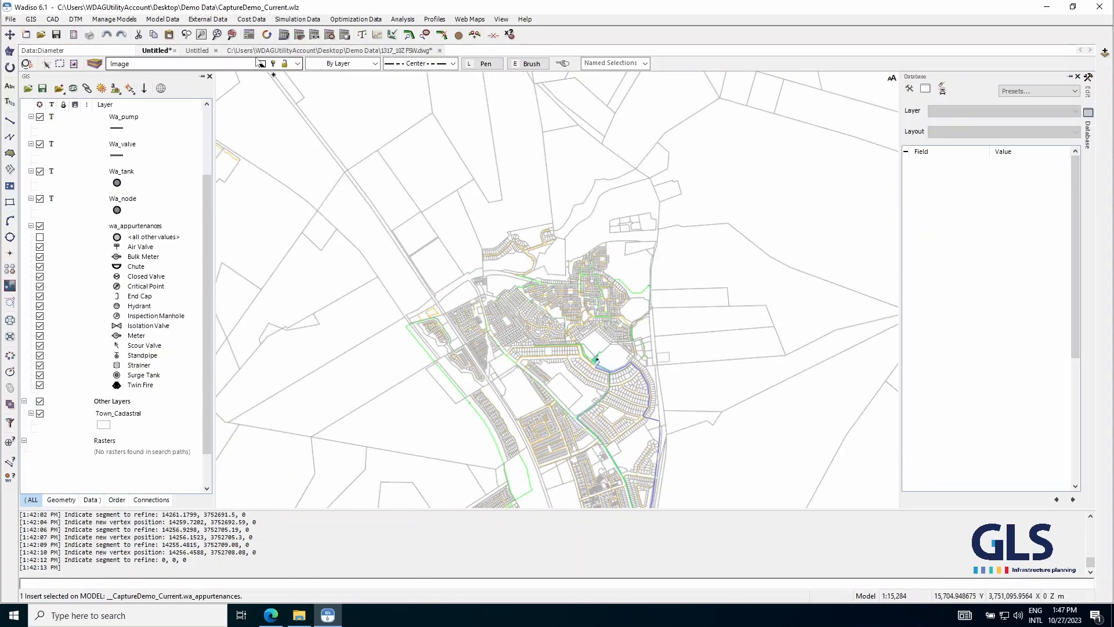
click(263, 51)
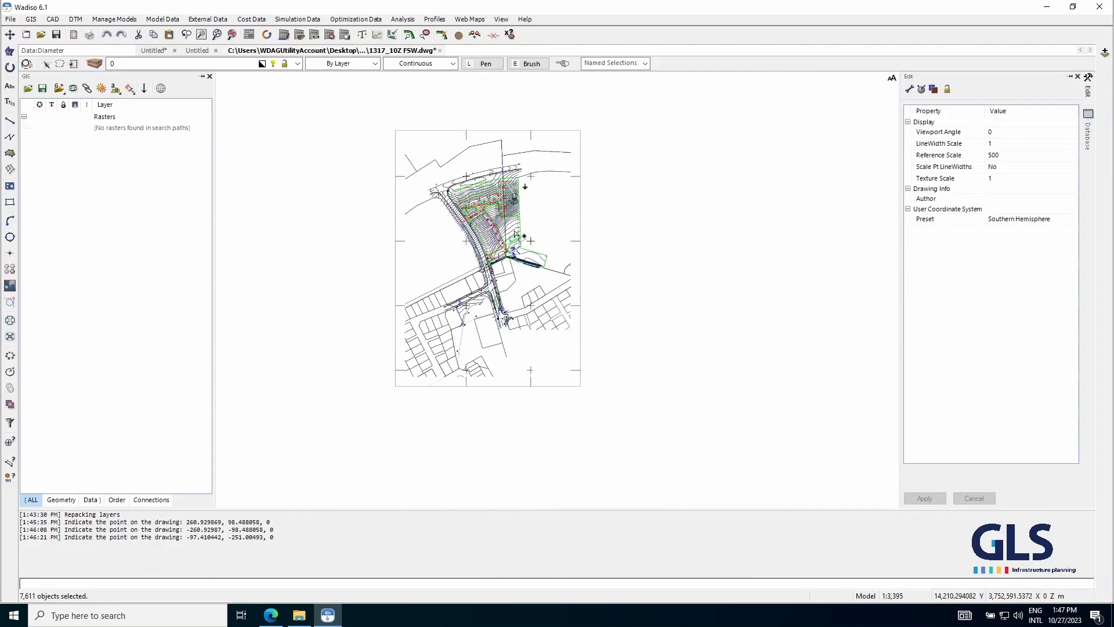
click(115, 19)
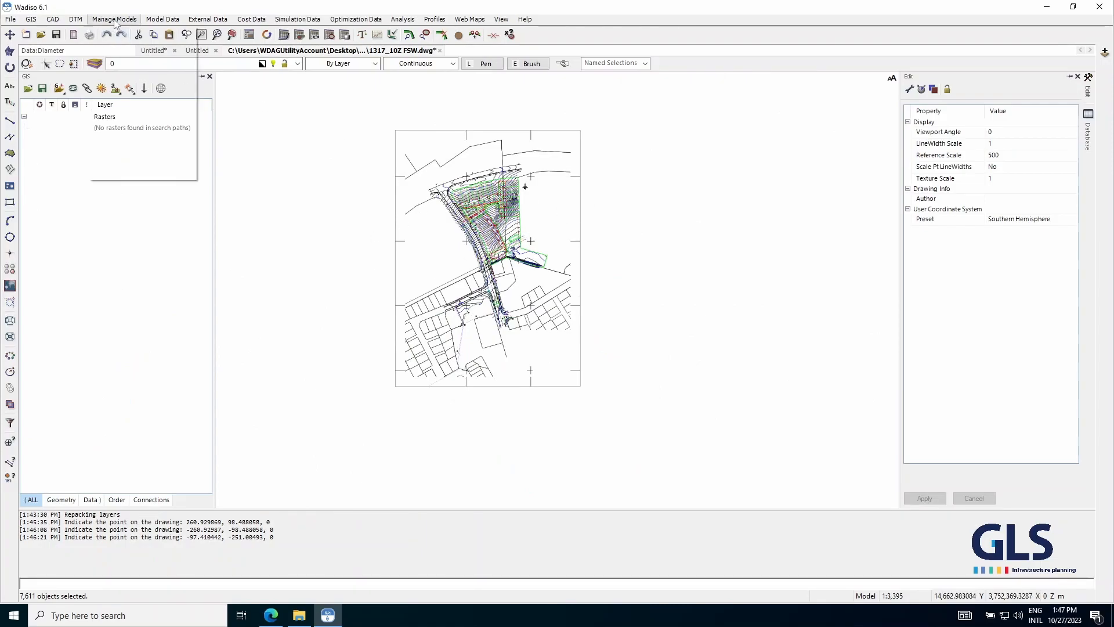
click(122, 47)
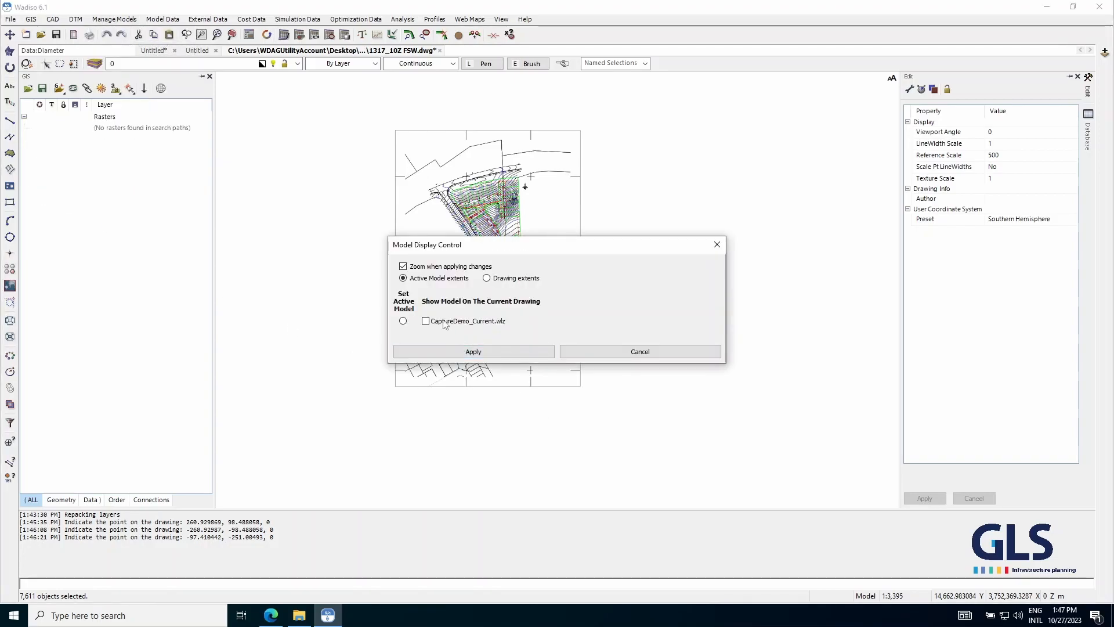
click(426, 321)
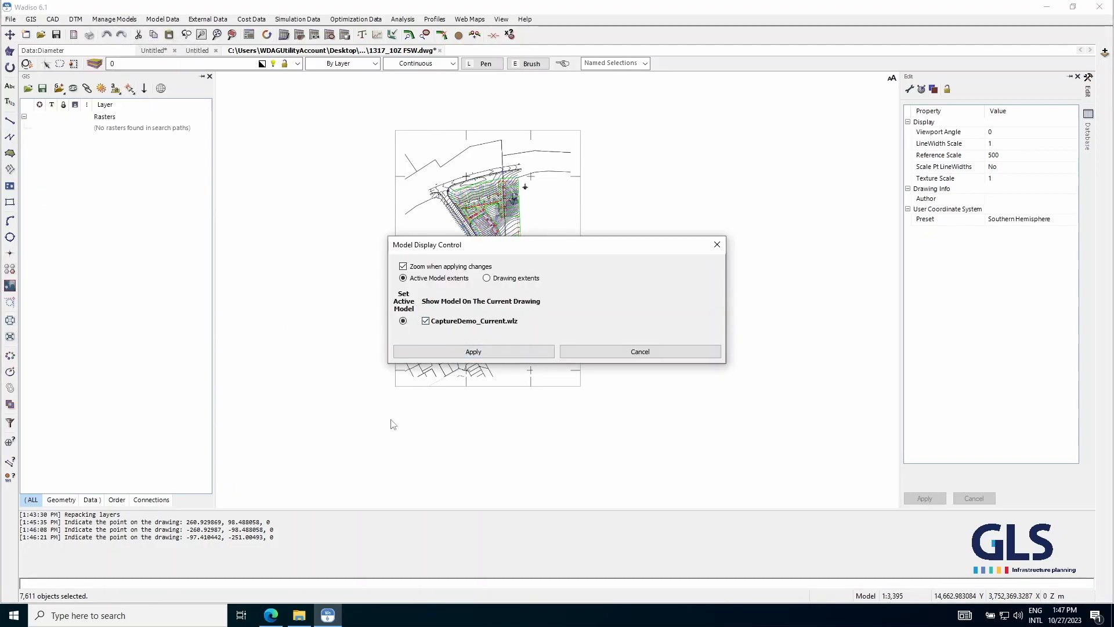
click(473, 352)
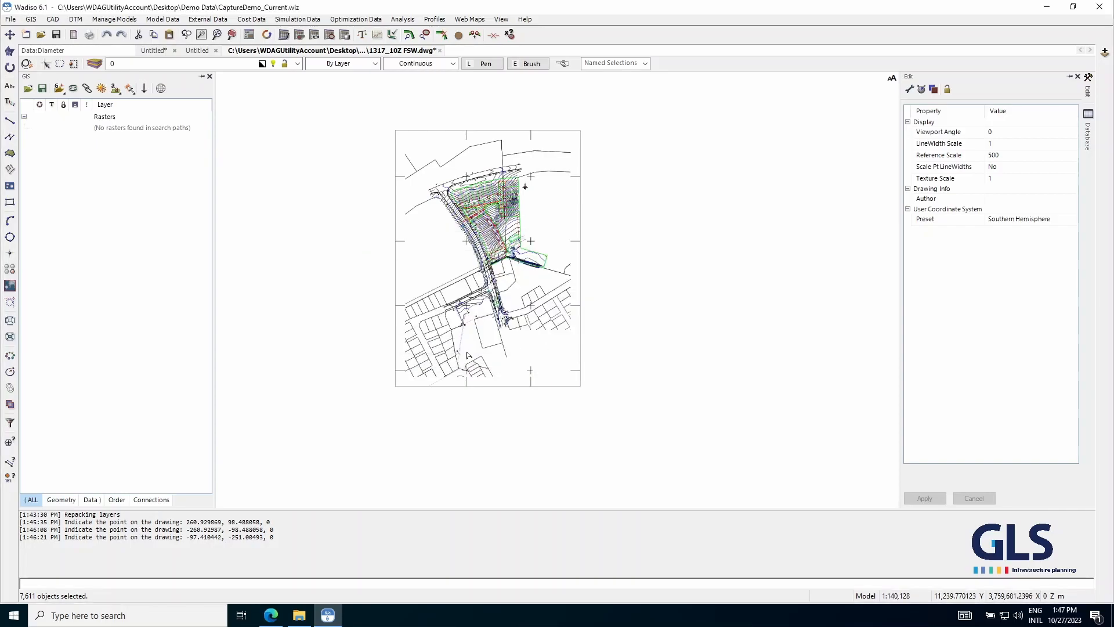
scroll(587, 322, up, 5)
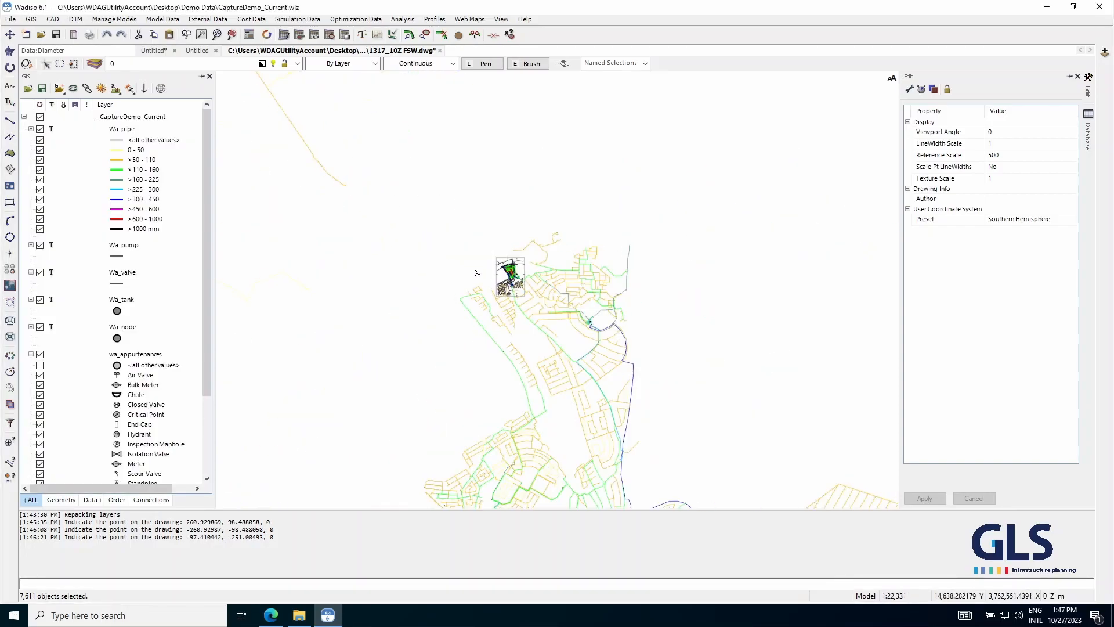
scroll(587, 323, up, 4)
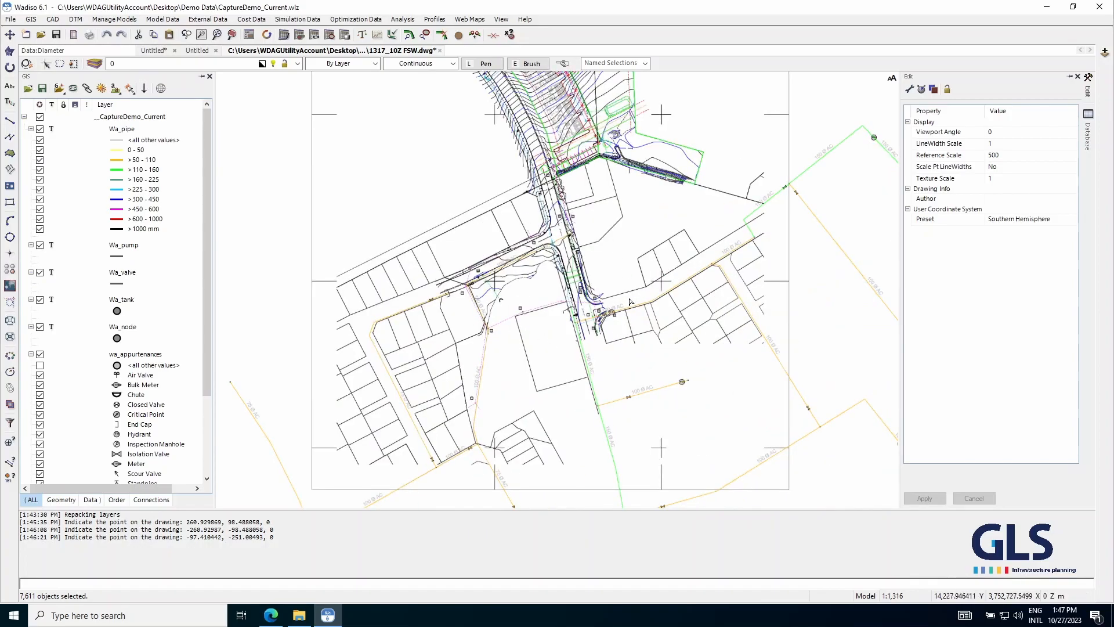
- Remove the CaptureDemo_Current.wlz model from the display of the current drawing
scroll(587, 284, down, 4)
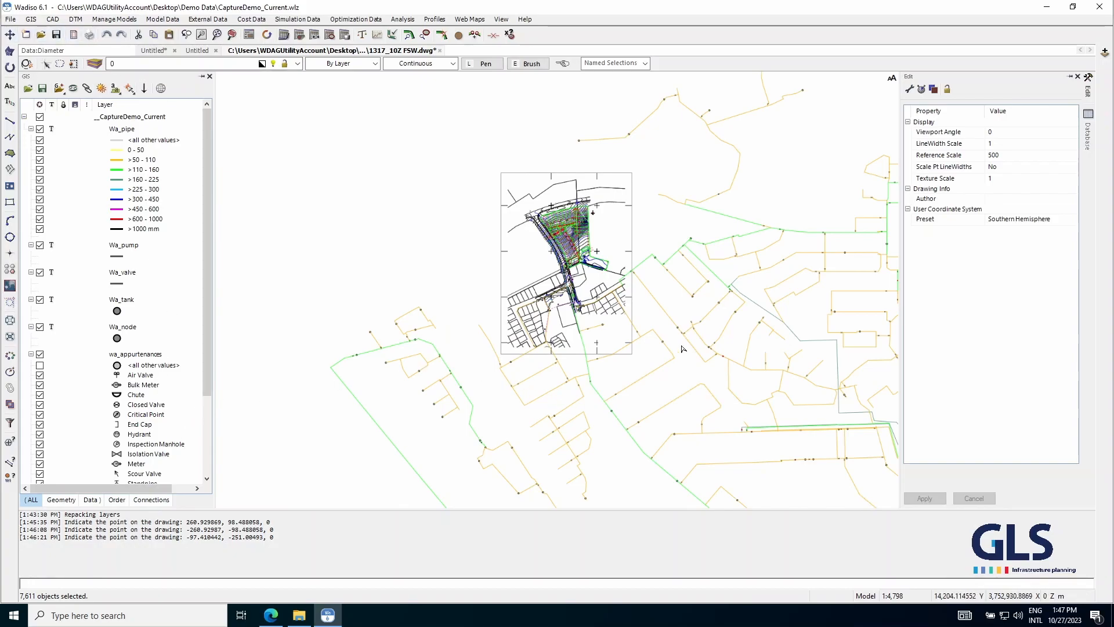
scroll(603, 288, up, 1)
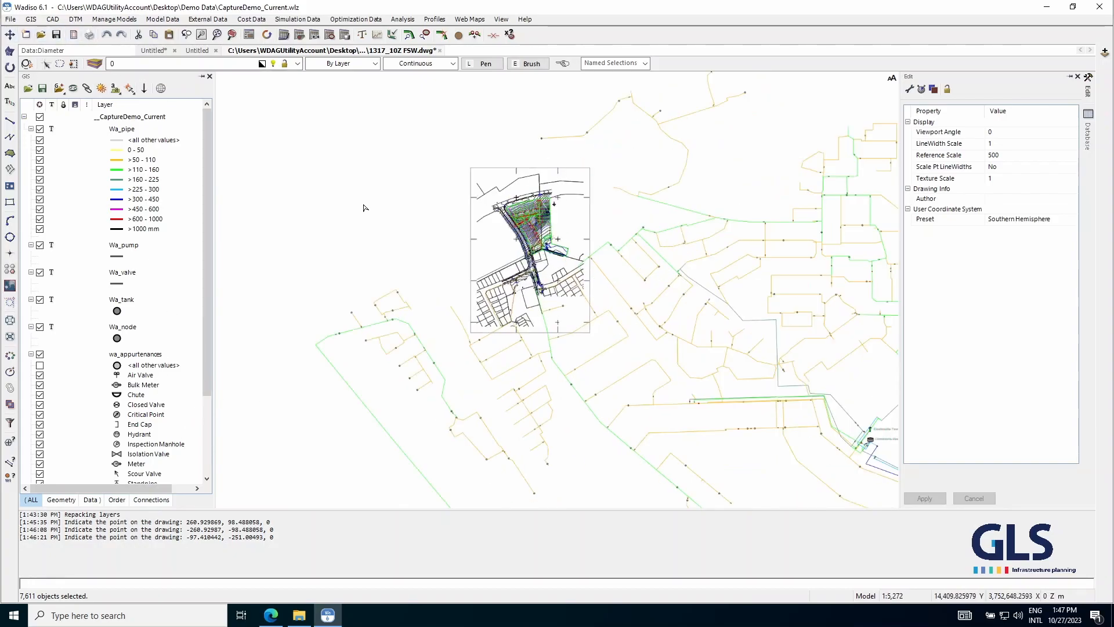
click(160, 19)
mouse_move(114, 19)
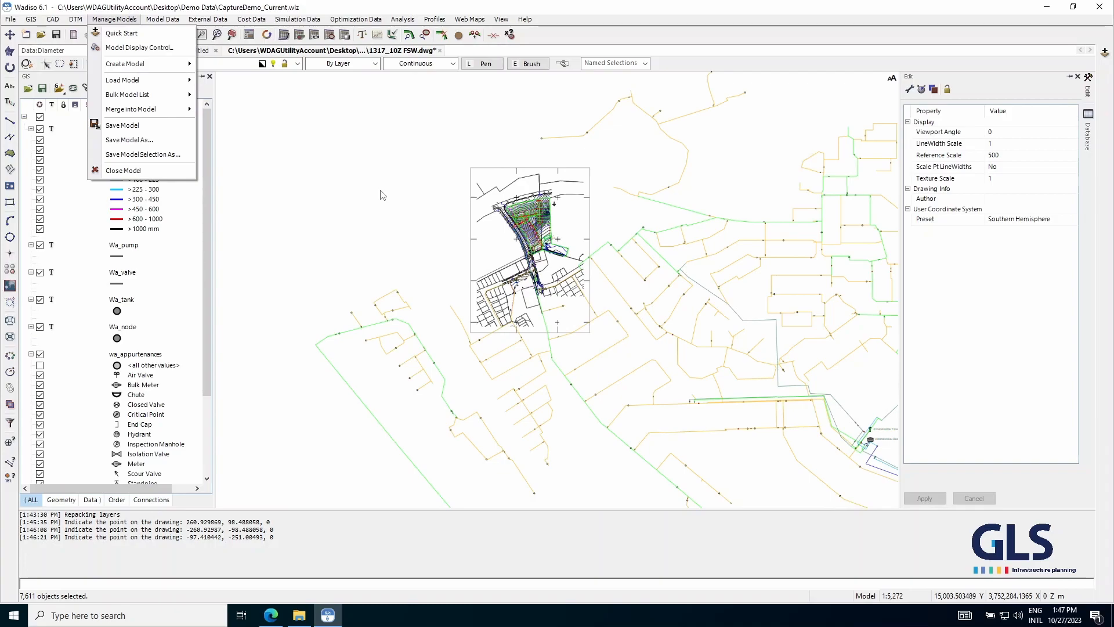
click(423, 226)
click(114, 19)
click(127, 49)
click(425, 321)
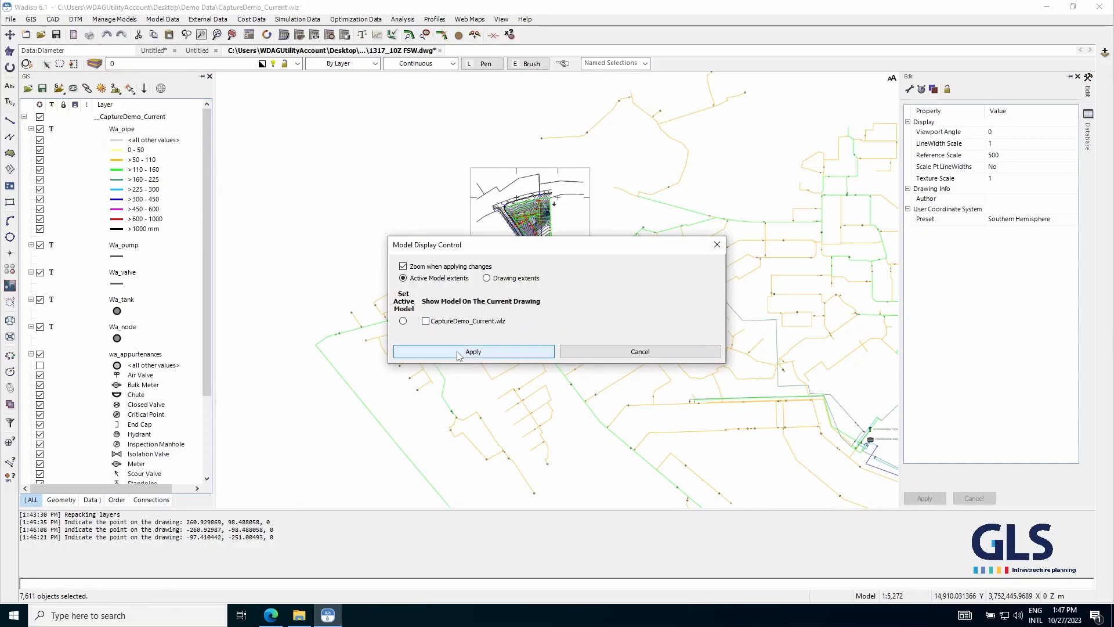
click(458, 354)
- Examine the drawing without the model and read through its complete list of layers
scroll(540, 297, up, 3)
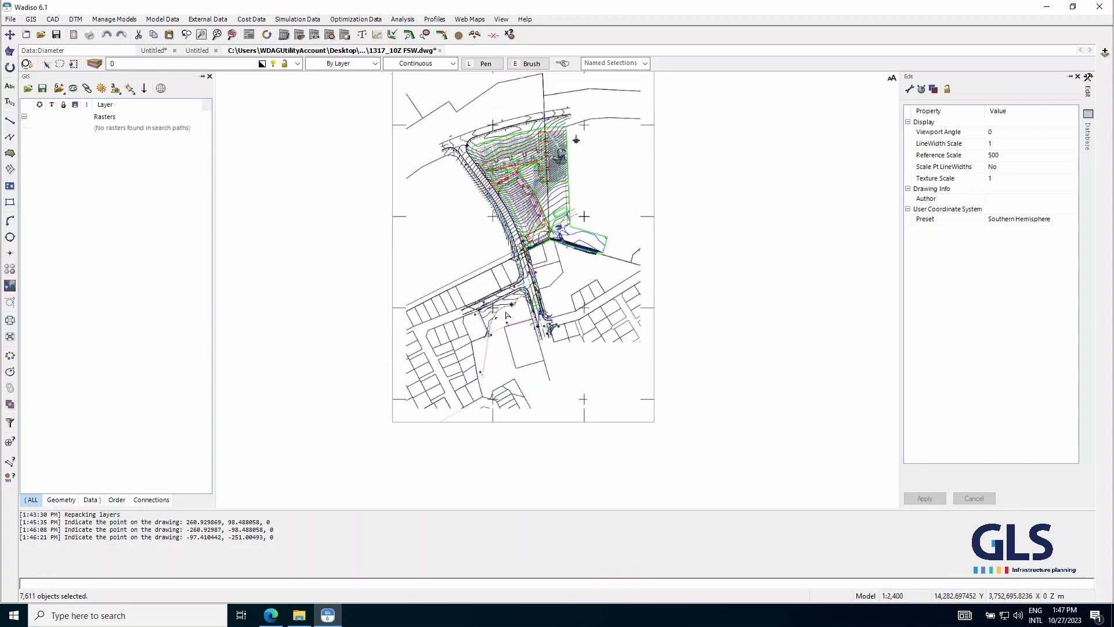
scroll(500, 286, up, 6)
scroll(501, 325, down, 3)
scroll(502, 340, down, 4)
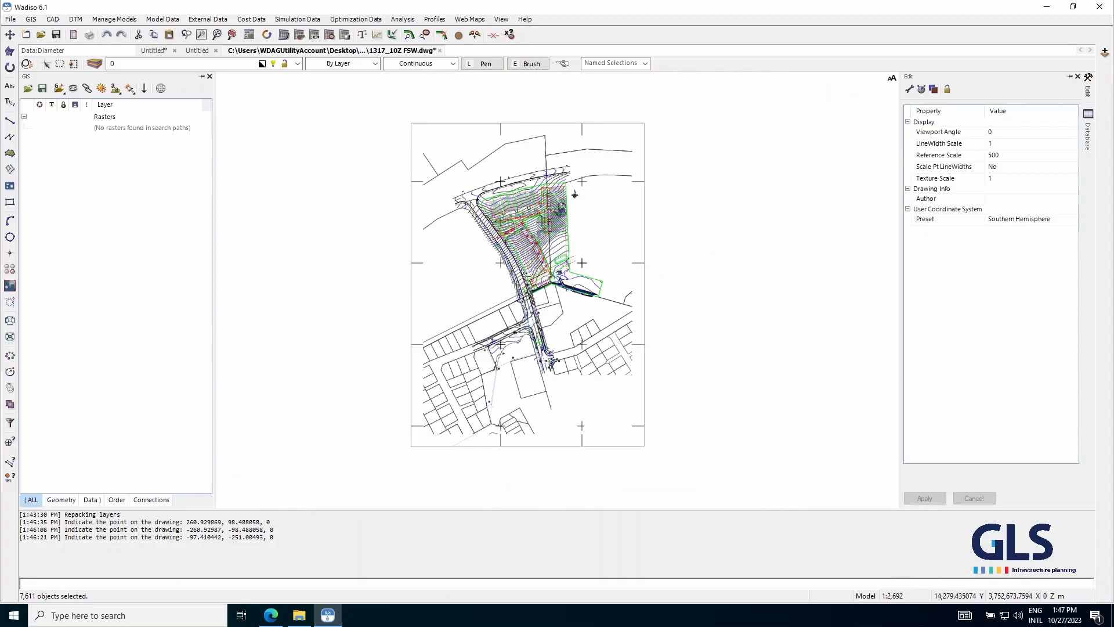
scroll(615, 294, up, 4)
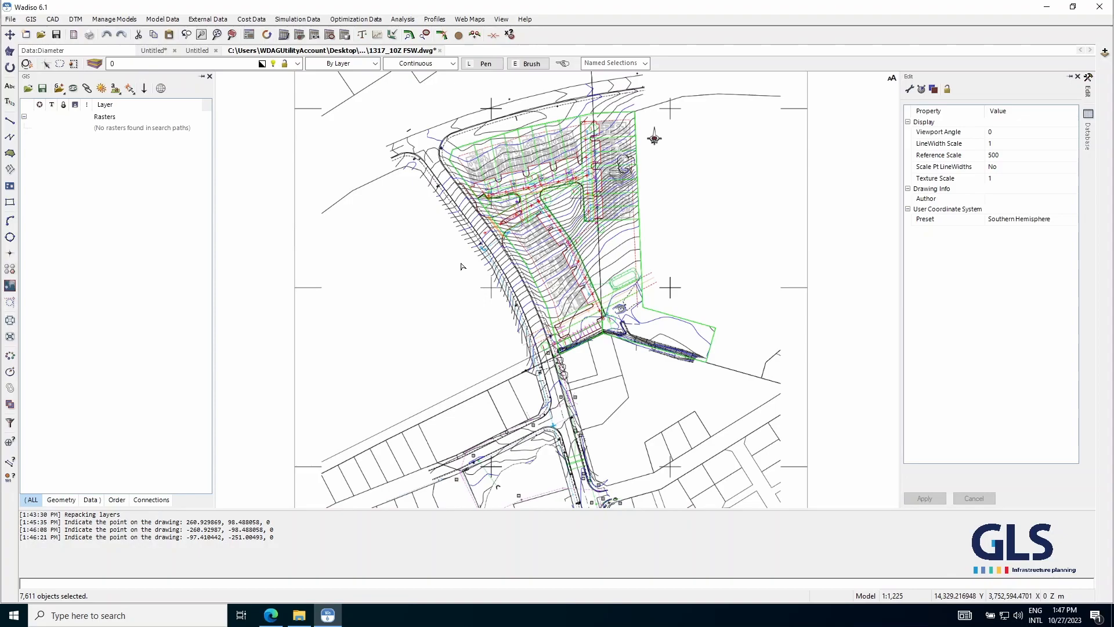
scroll(444, 285, down, 1)
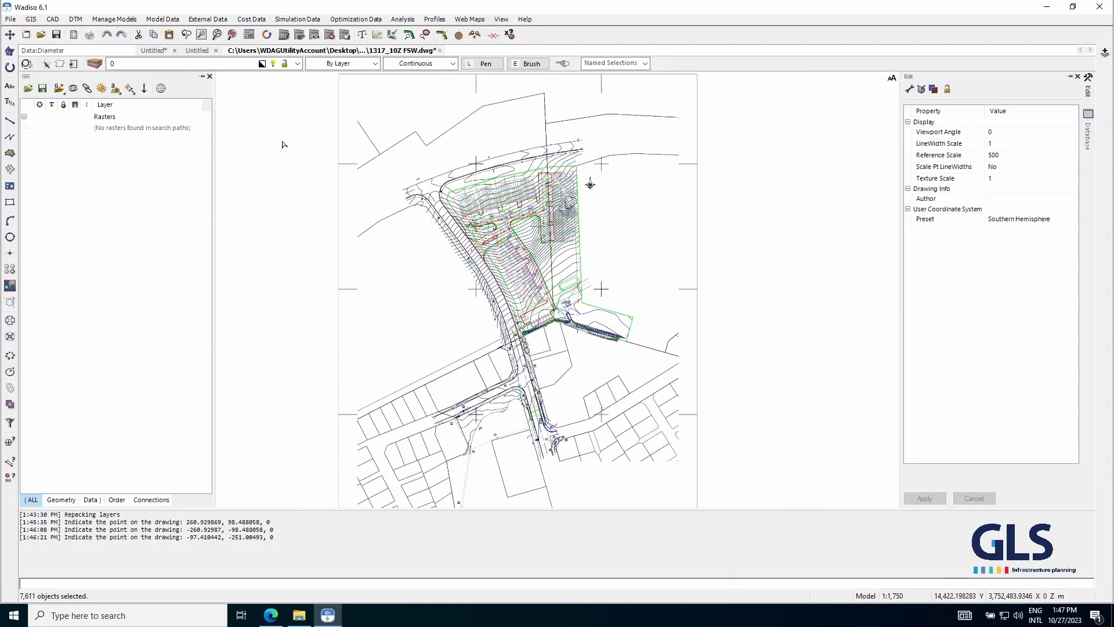
click(93, 64)
drag(430, 130, 420, 94)
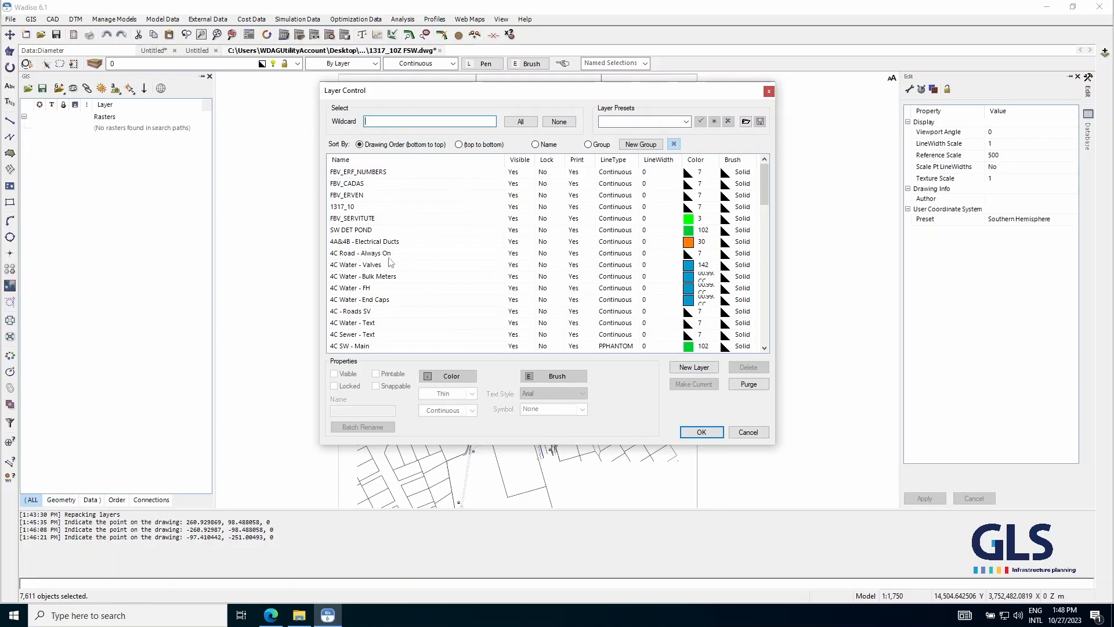
scroll(362, 306, down, 10)
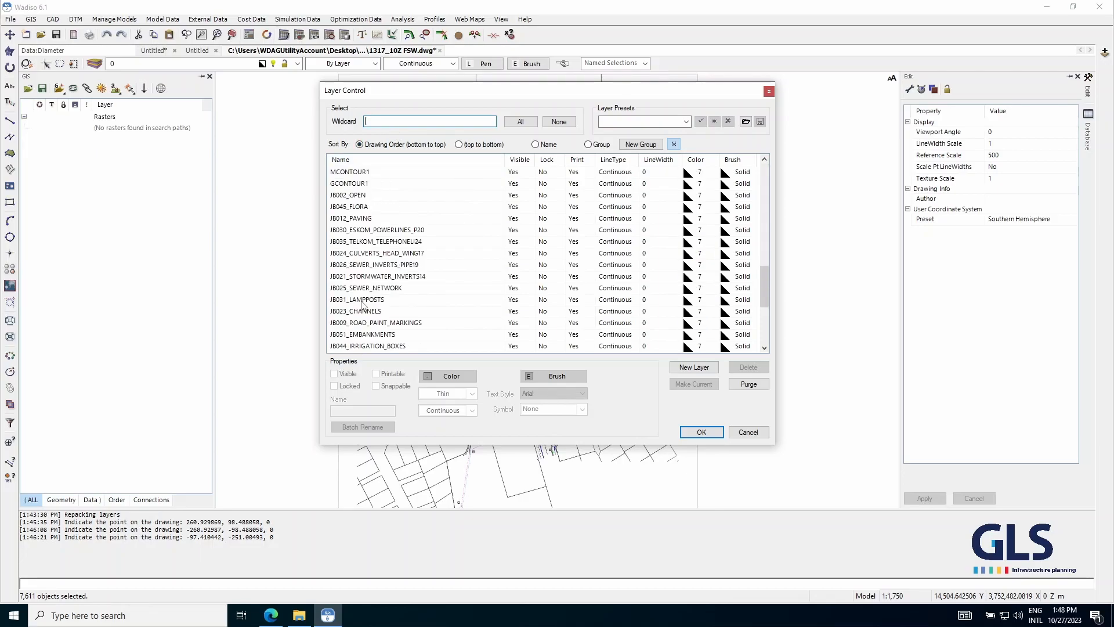
scroll(362, 305, down, 5)
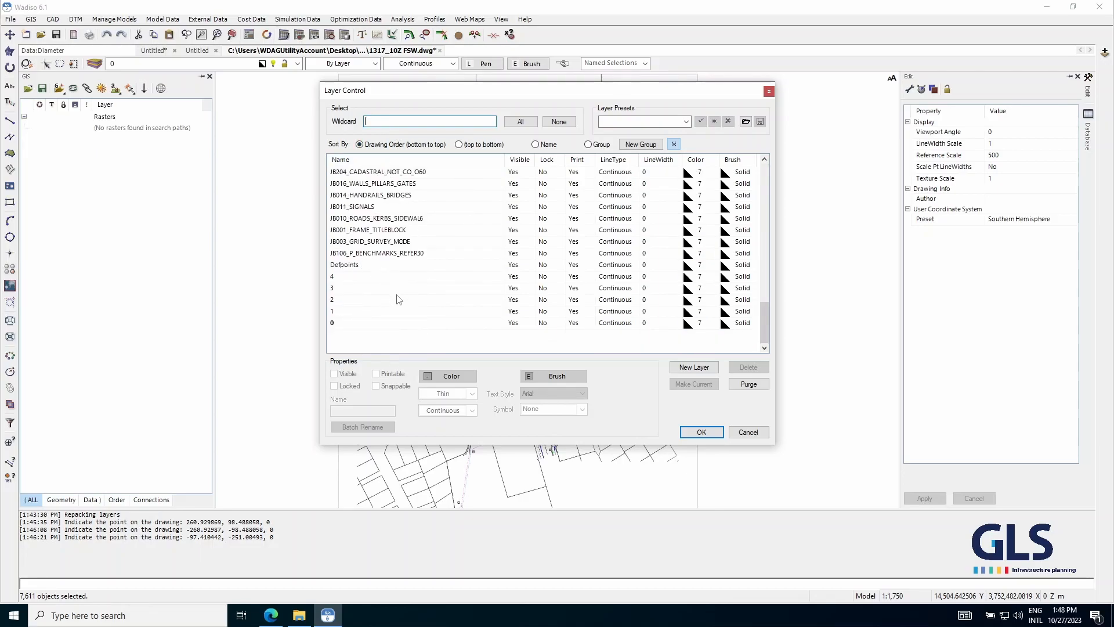
scroll(399, 297, up, 3)
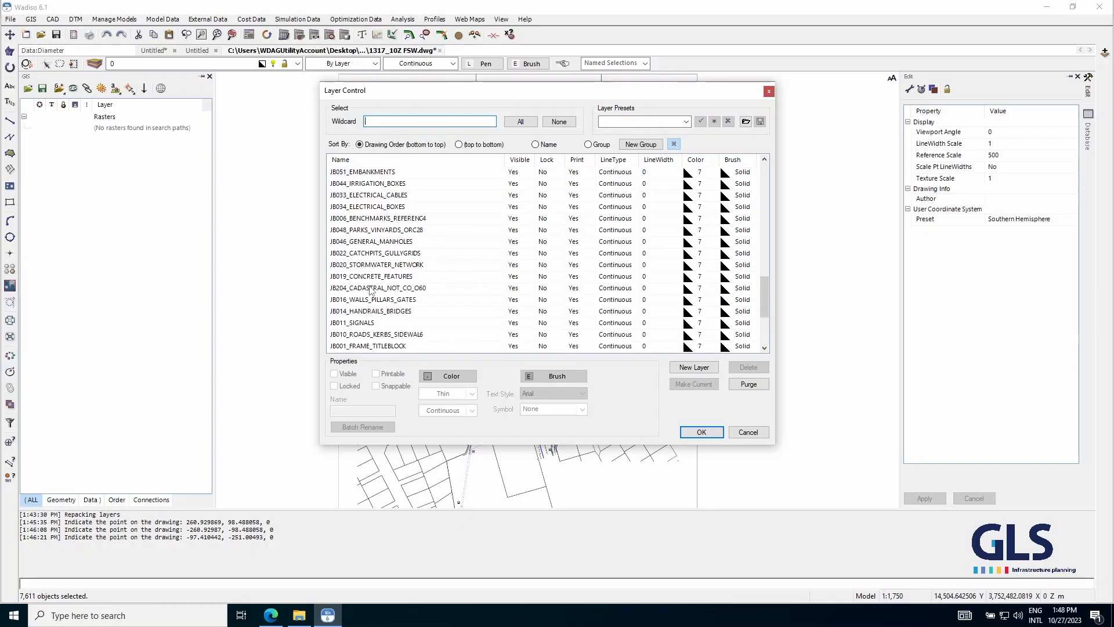
scroll(389, 285, up, 12)
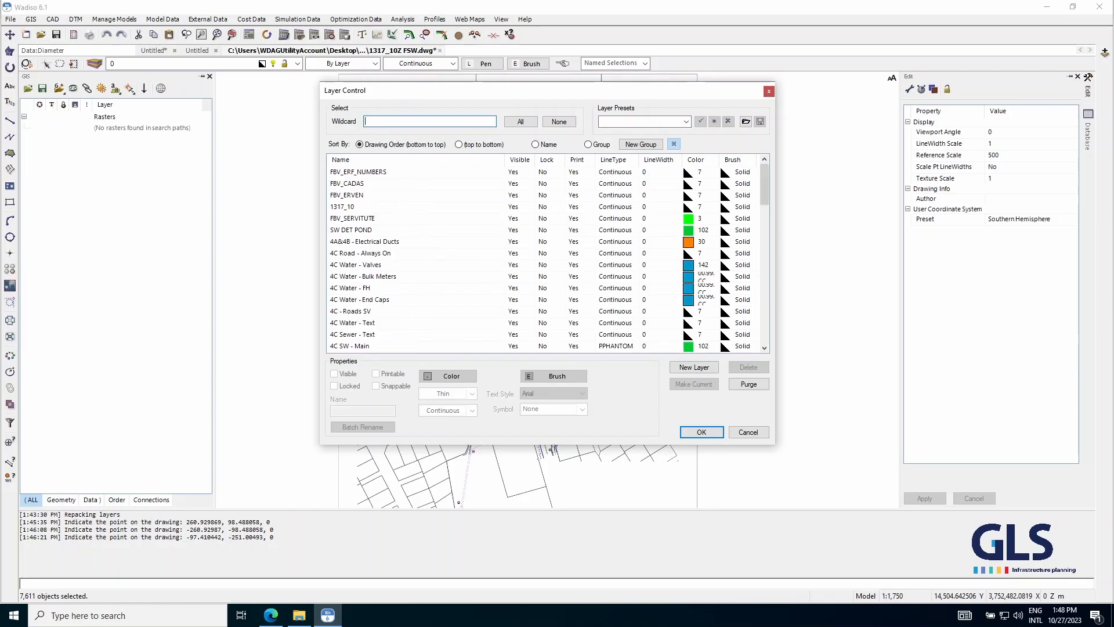
- Try the layer wildcard *water*, and switch off the visibility of every layer in the drawing
text(*wat)
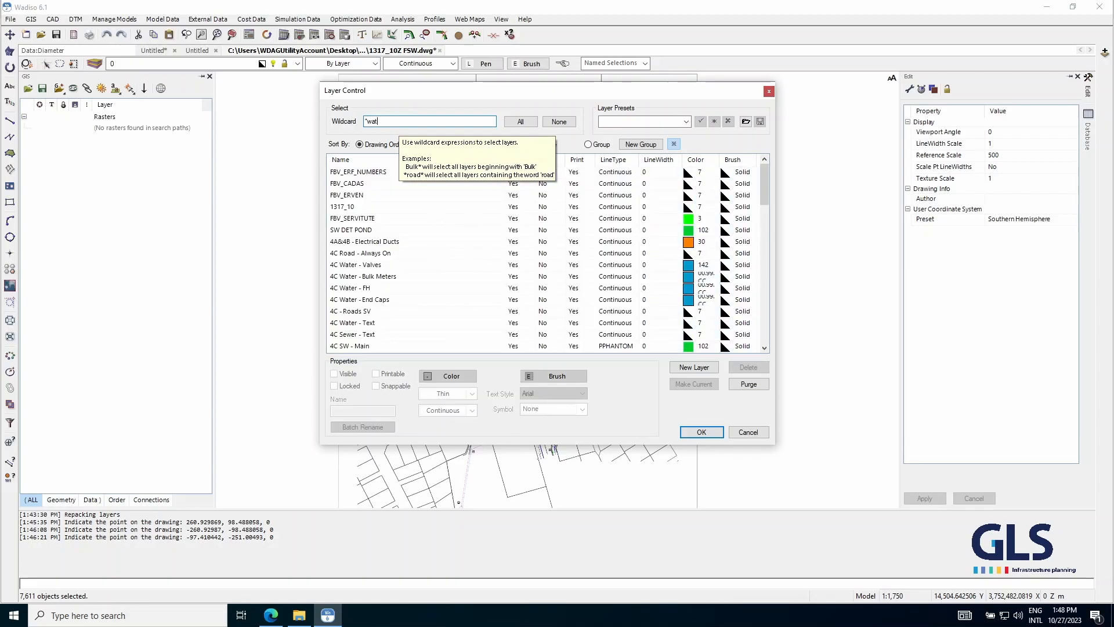
text(er*)
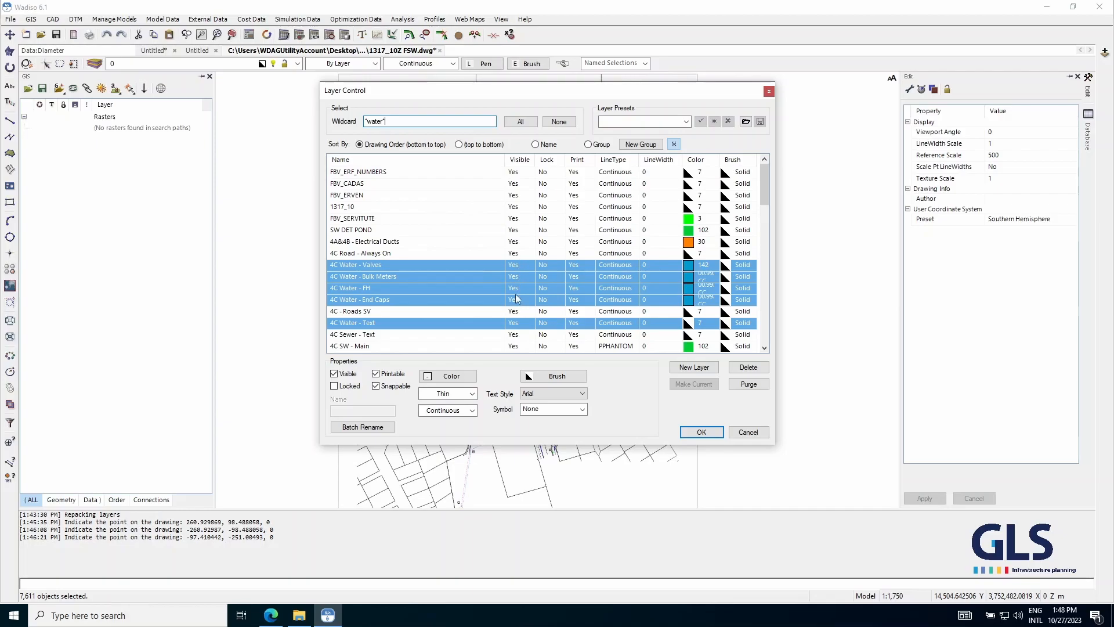
click(474, 223)
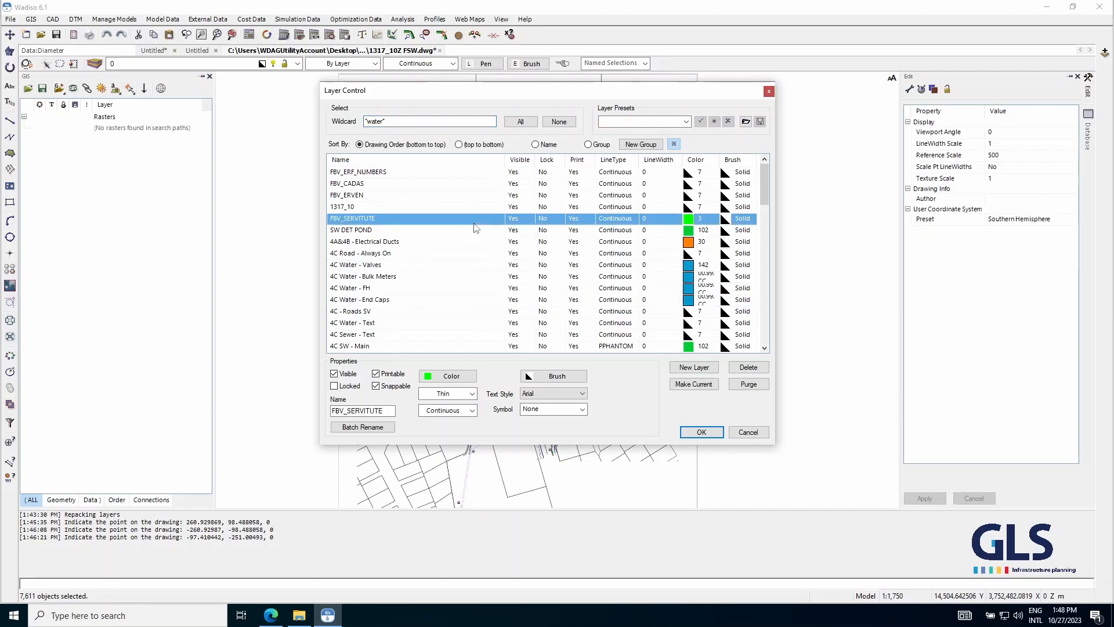
click(474, 222)
click(416, 218)
key(ctrl+a)
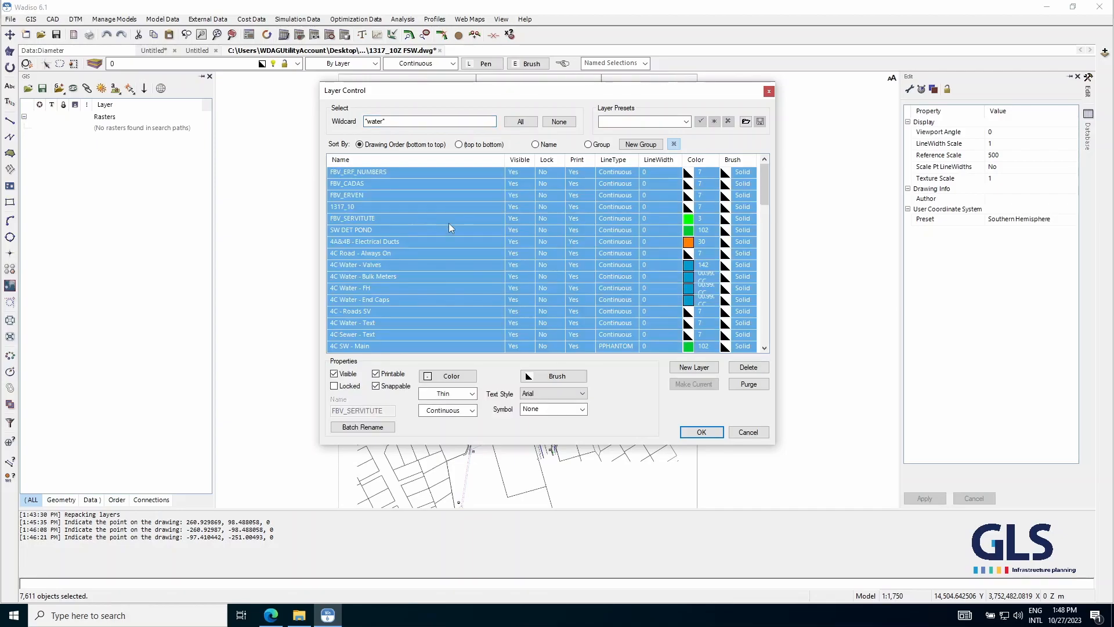
click(513, 207)
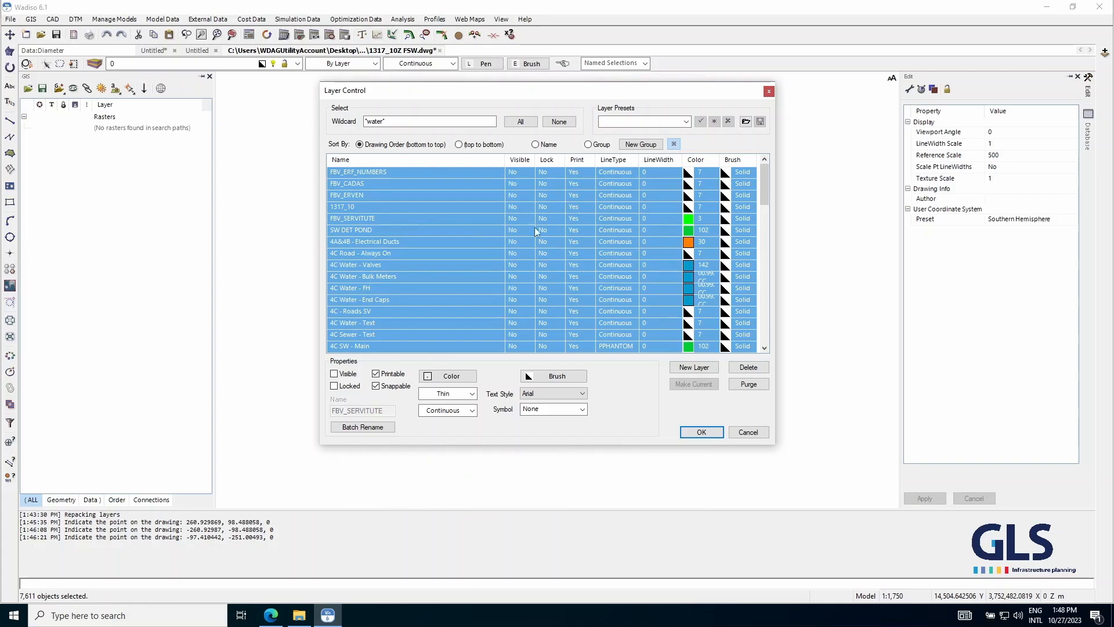
click(407, 234)
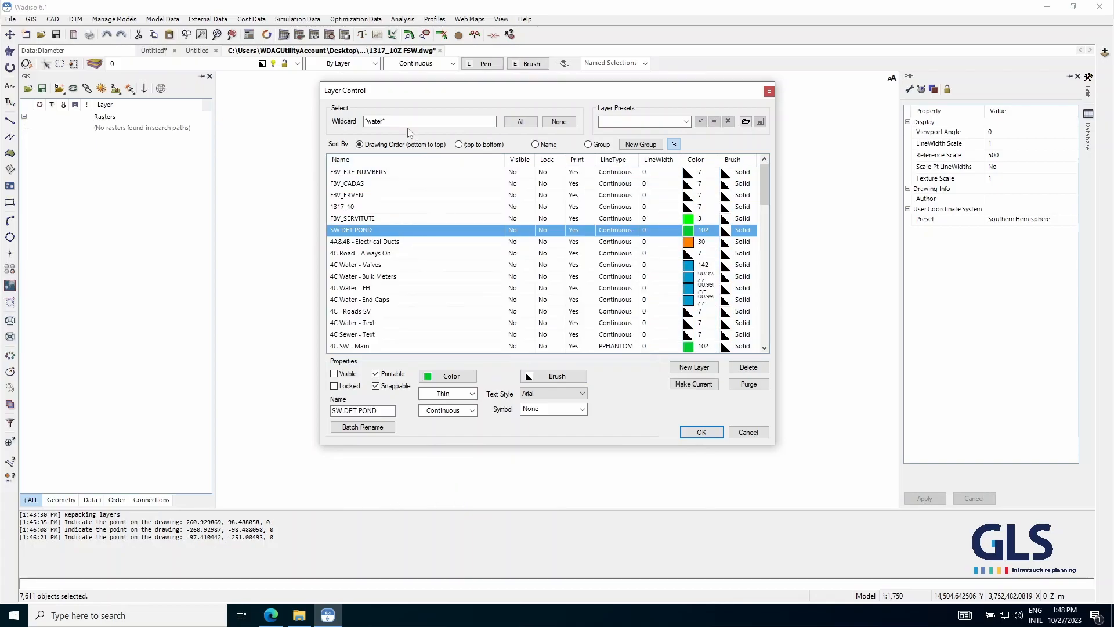
key(Return)
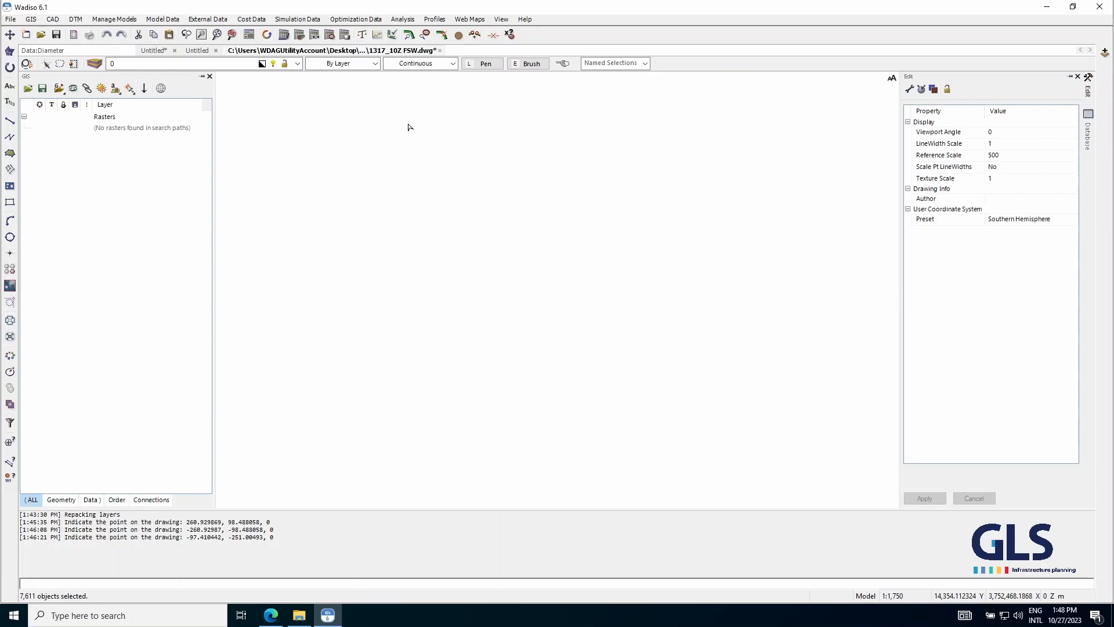
- Select the layers matching the wildcard *water* and make them visible
click(217, 35)
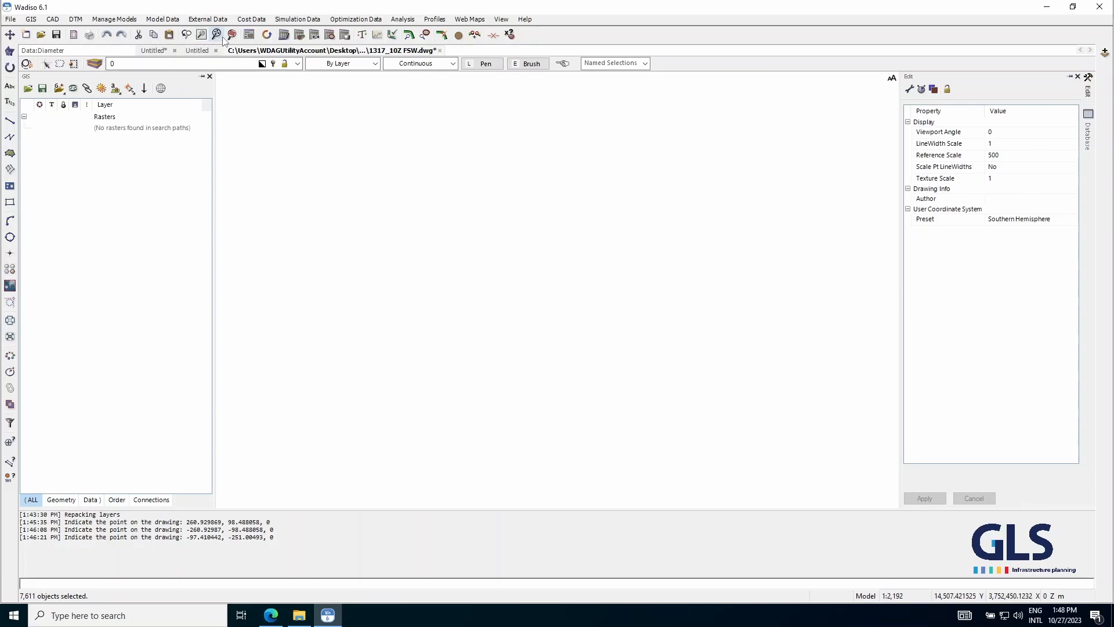
click(95, 63)
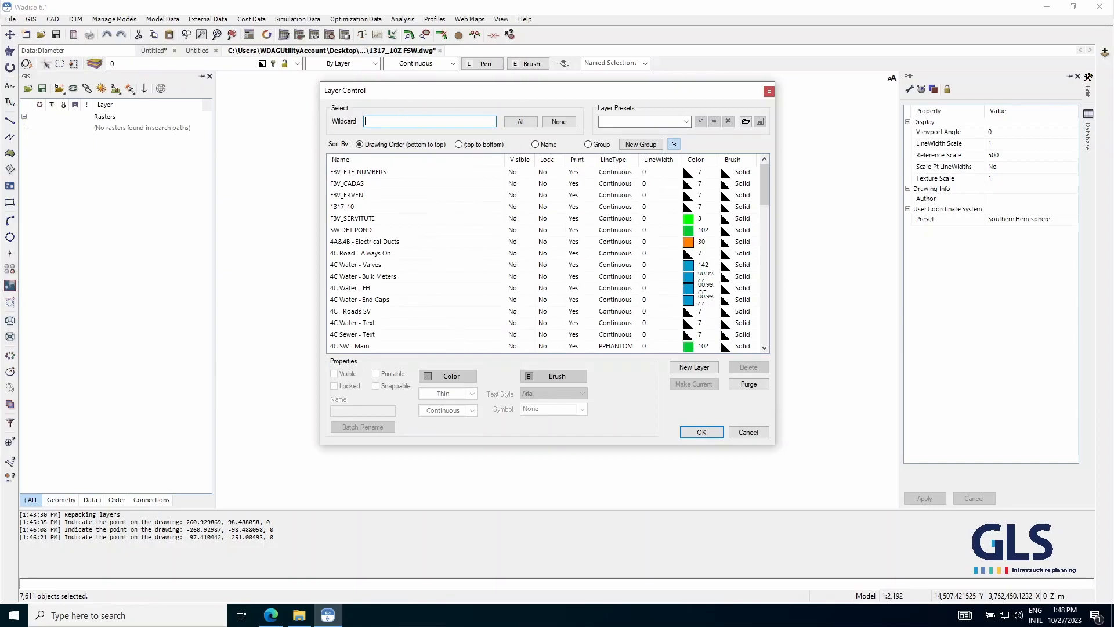
text(*water*)
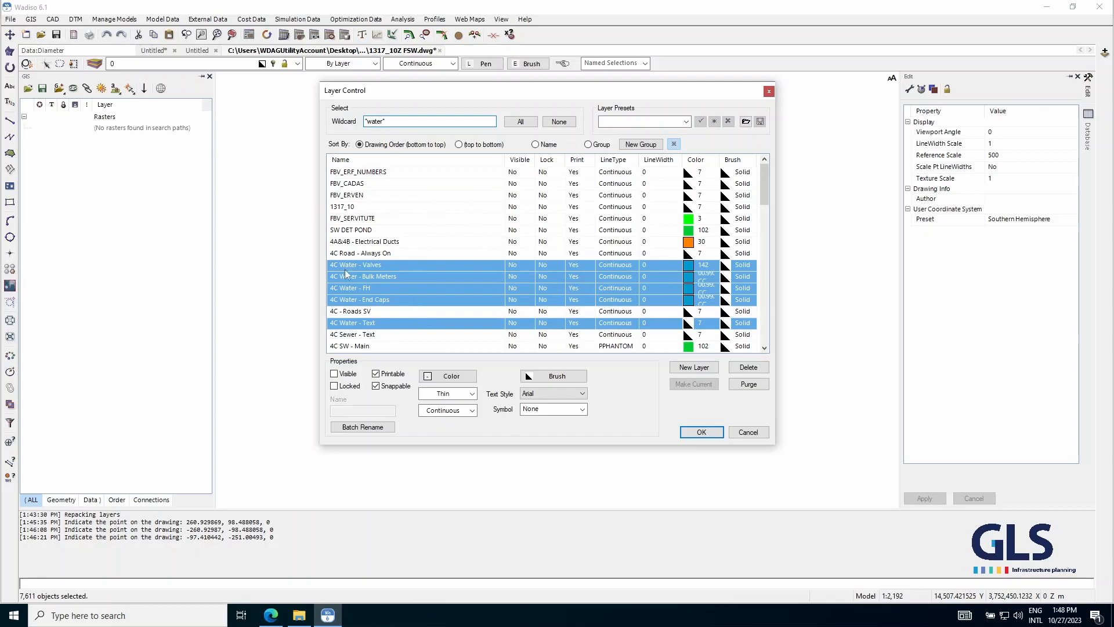
click(518, 269)
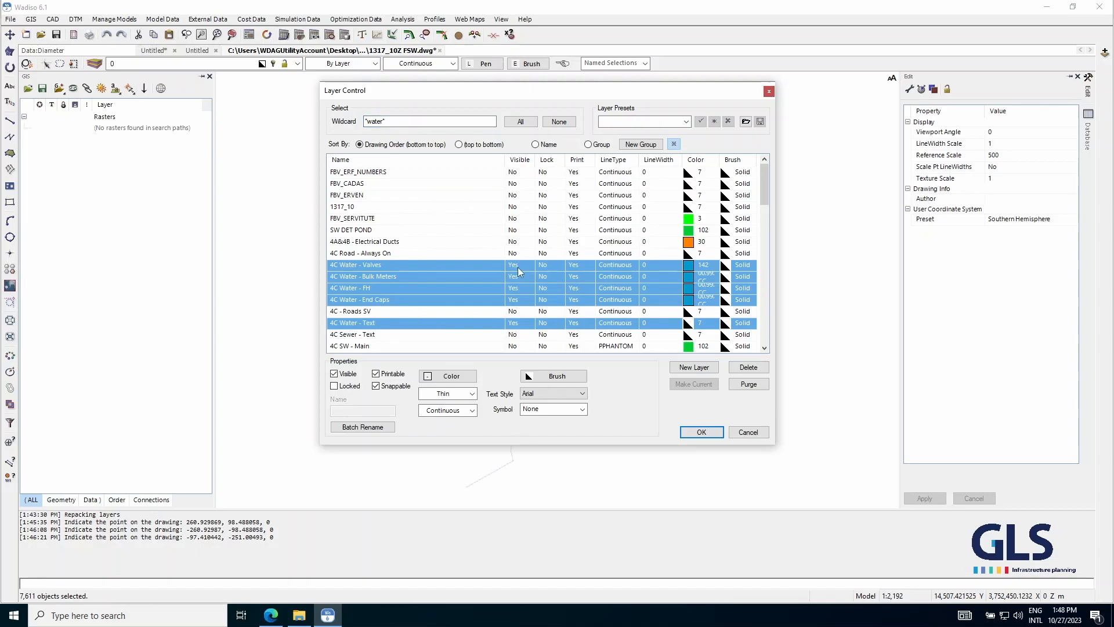
click(700, 432)
- Check which layer the green sw375mm pipe line belongs to
scroll(592, 441, up, 6)
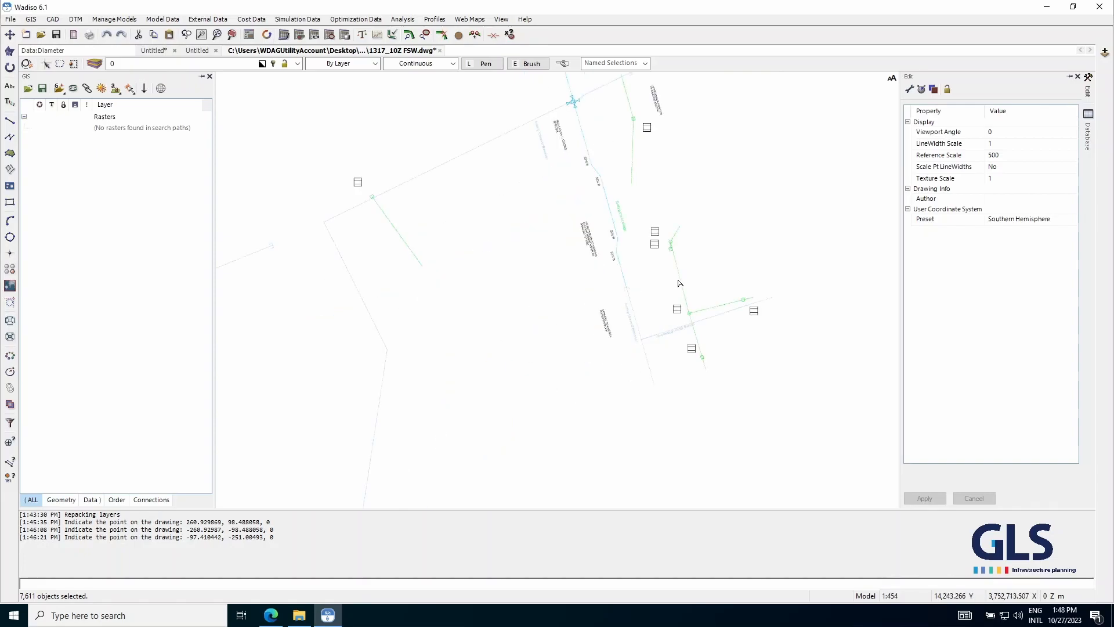
scroll(680, 283, up, 6)
click(654, 316)
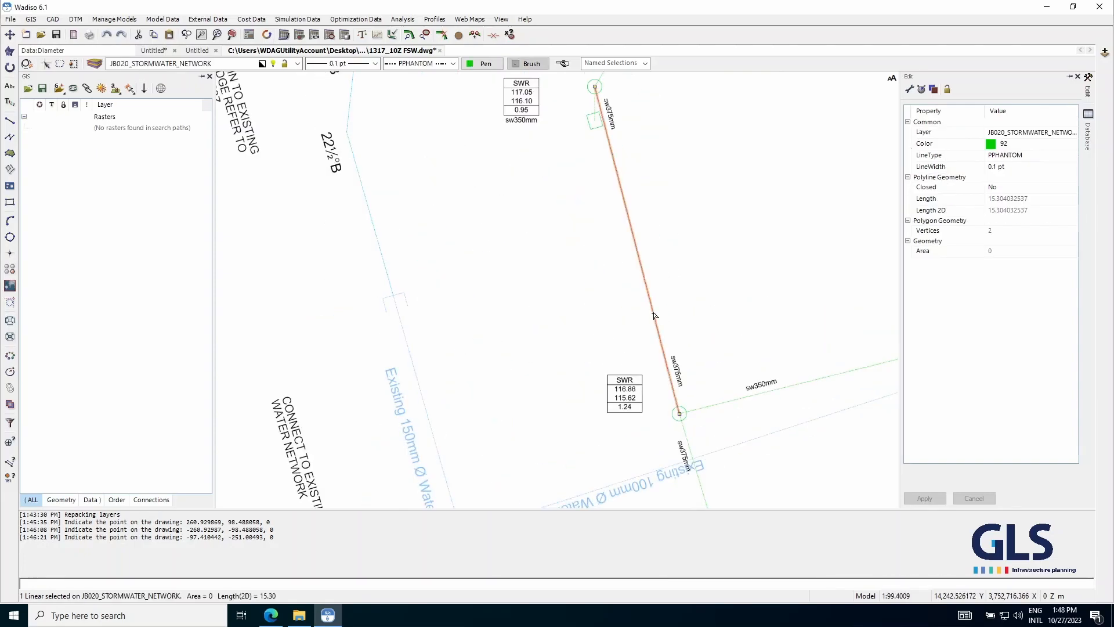
key(Escape)
- Hide the stormwater layers by selecting them with the wildcard *storm* and turning off their visibility
click(95, 63)
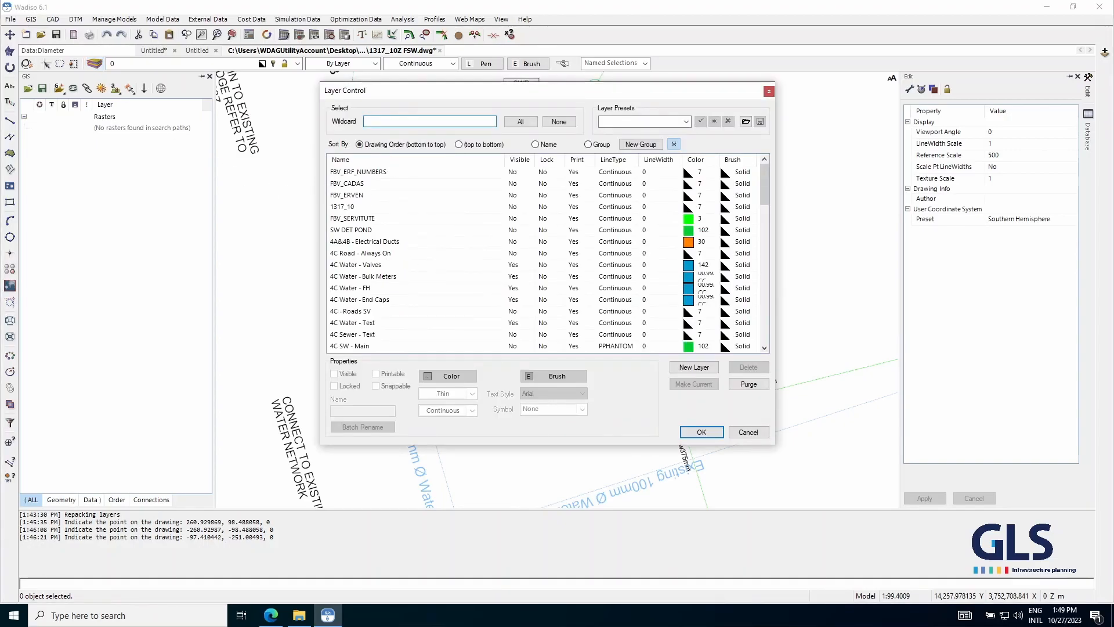
text(*)
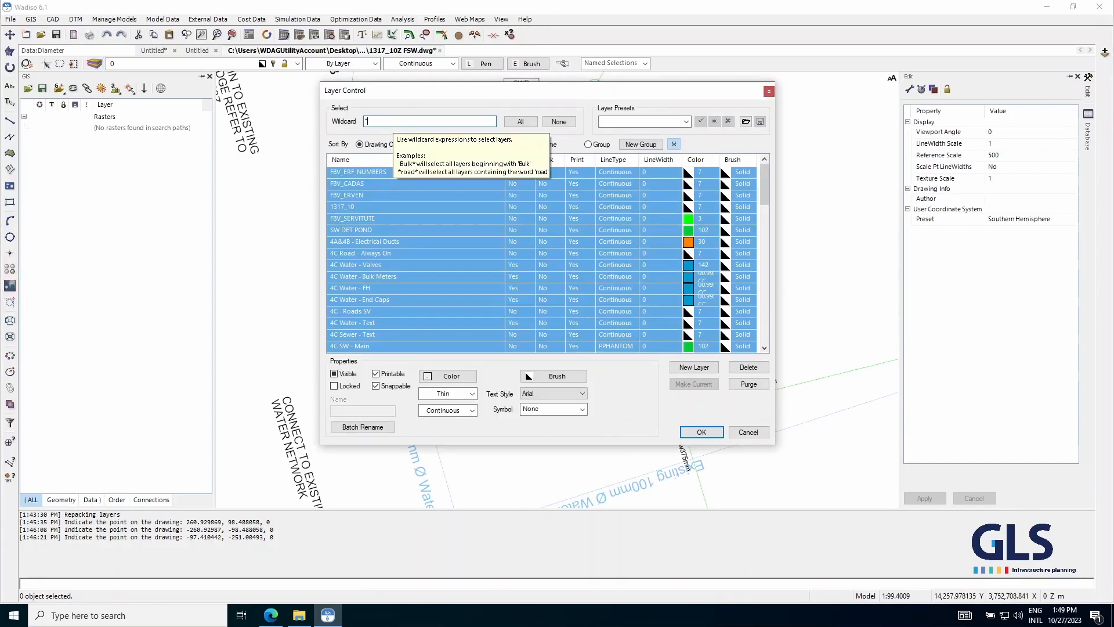
text(storm*)
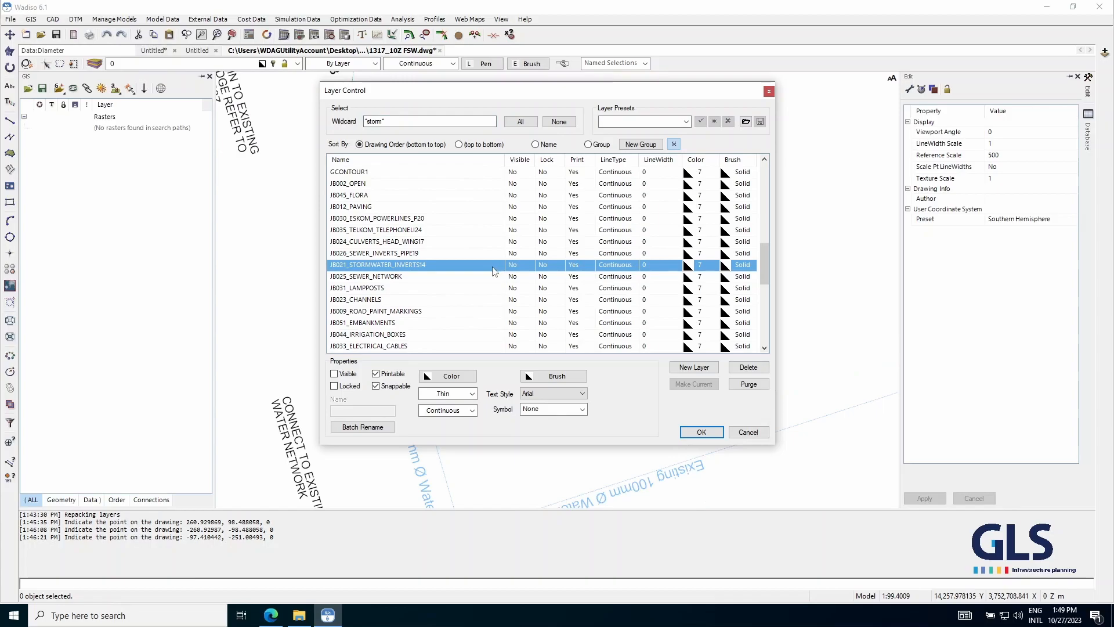
click(701, 432)
- Inspect the isolated water pipes, their fittings and the overall network layout
scroll(550, 409, down, 10)
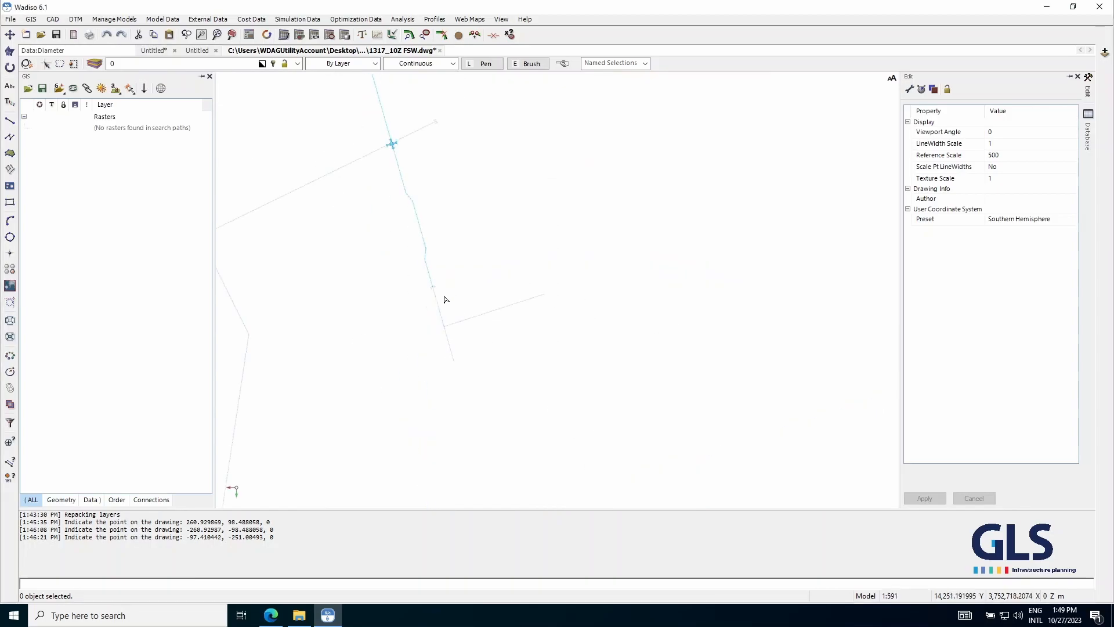
drag(579, 202, 571, 314)
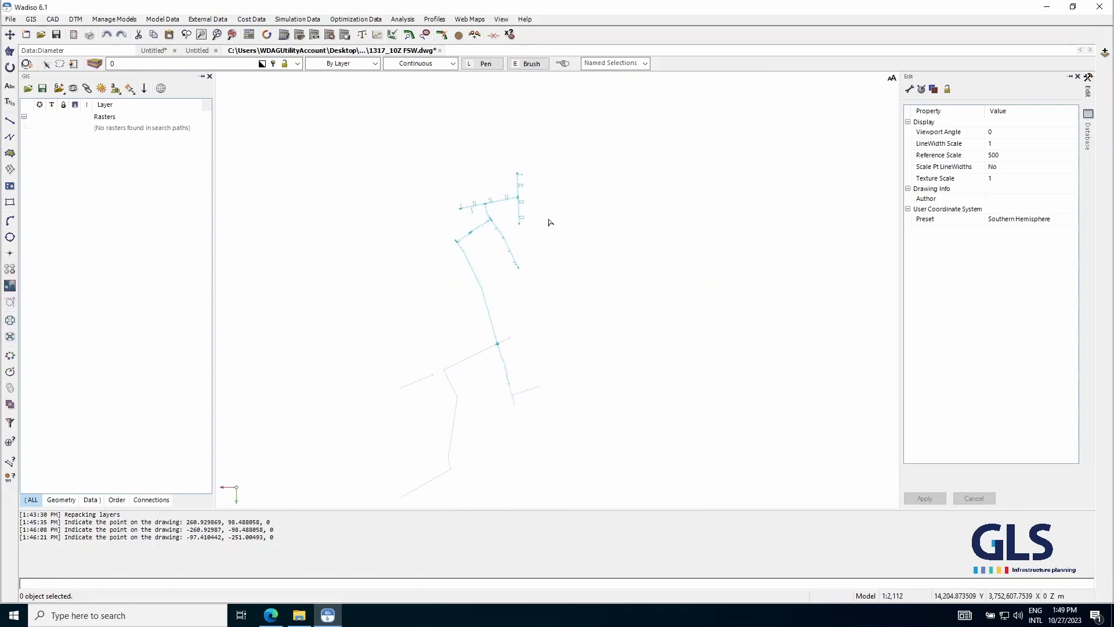
scroll(481, 220, up, 5)
scroll(391, 288, up, 3)
scroll(490, 270, down, 6)
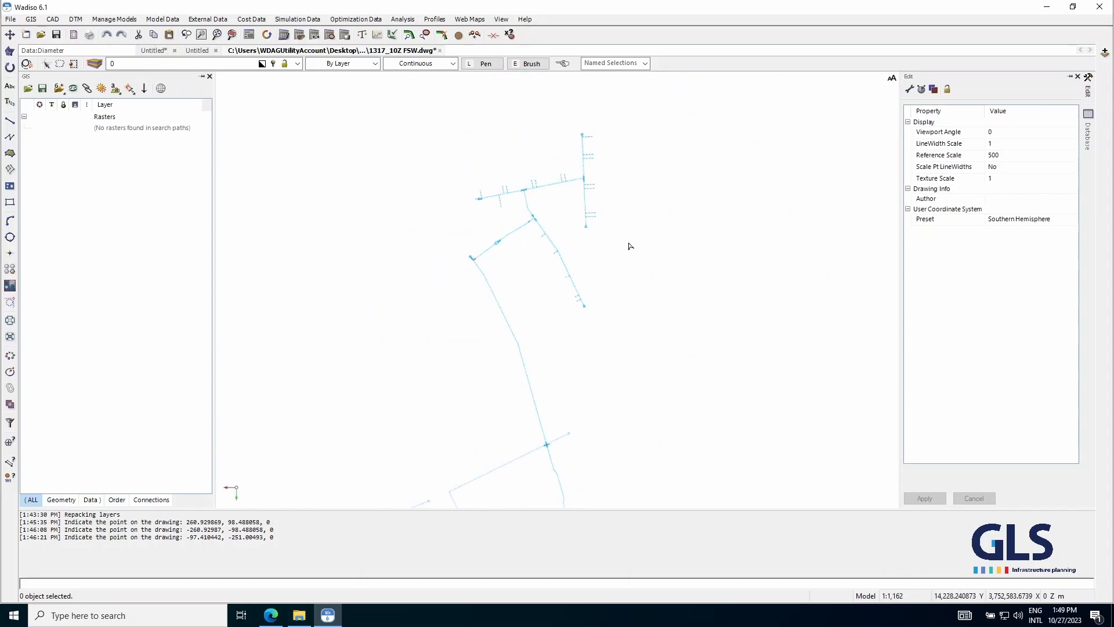
scroll(487, 283, down, 3)
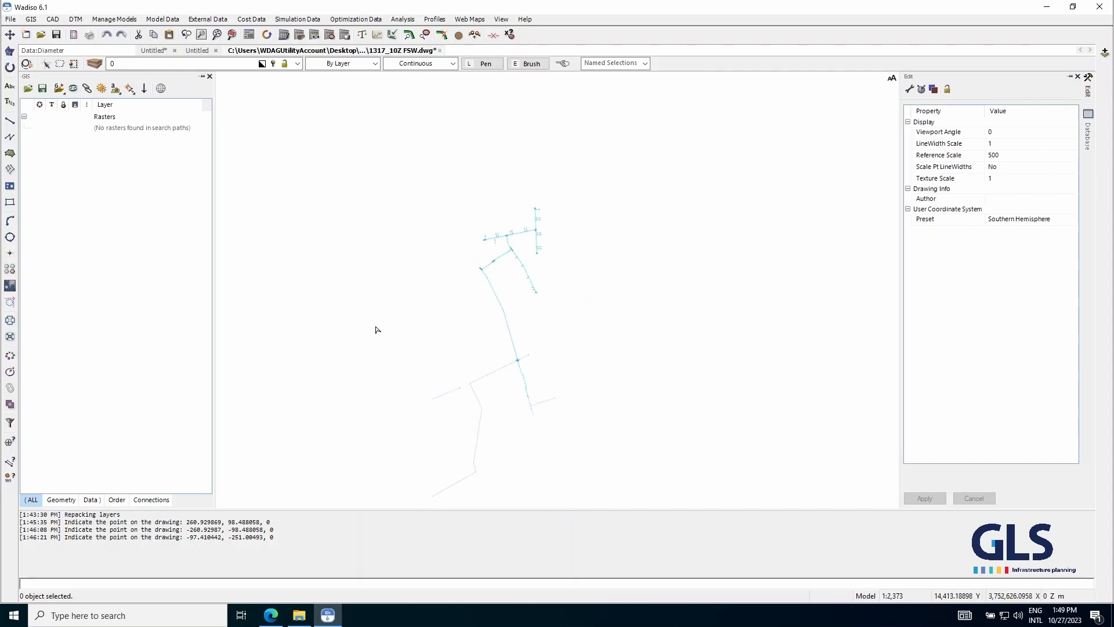
- Select all visible objects of the isolated water network
drag(418, 280, 426, 259)
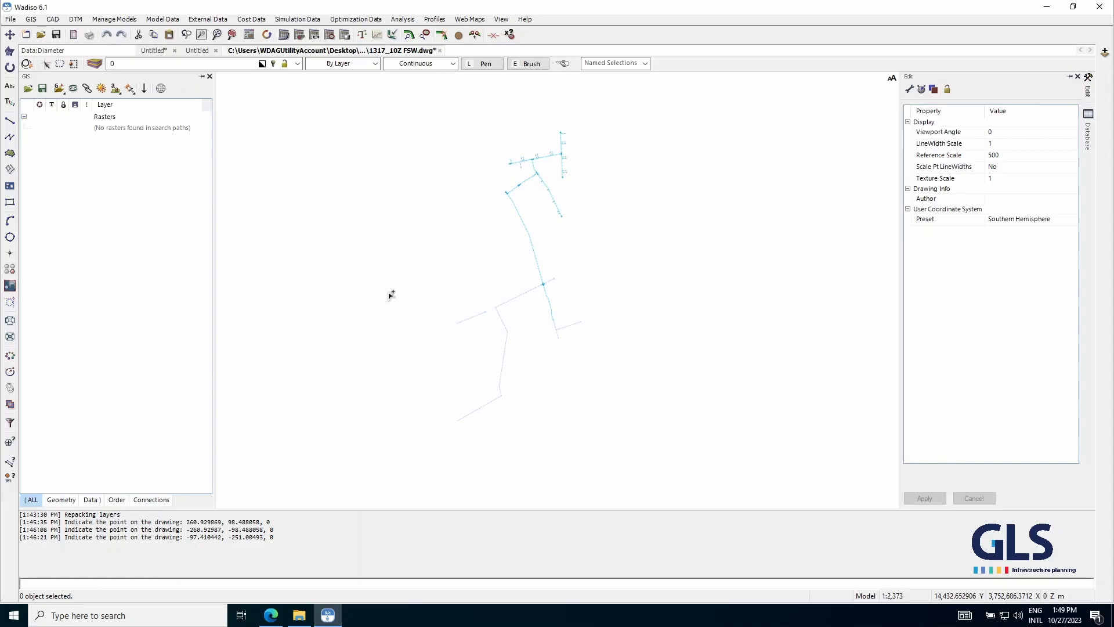
key(ctrl+a)
click(421, 244)
scroll(421, 245, down, 3)
mouse_move(381, 238)
mouse_down()
mouse_move(627, 280)
mouse_move(365, 241)
mouse_move(390, 291)
mouse_up()
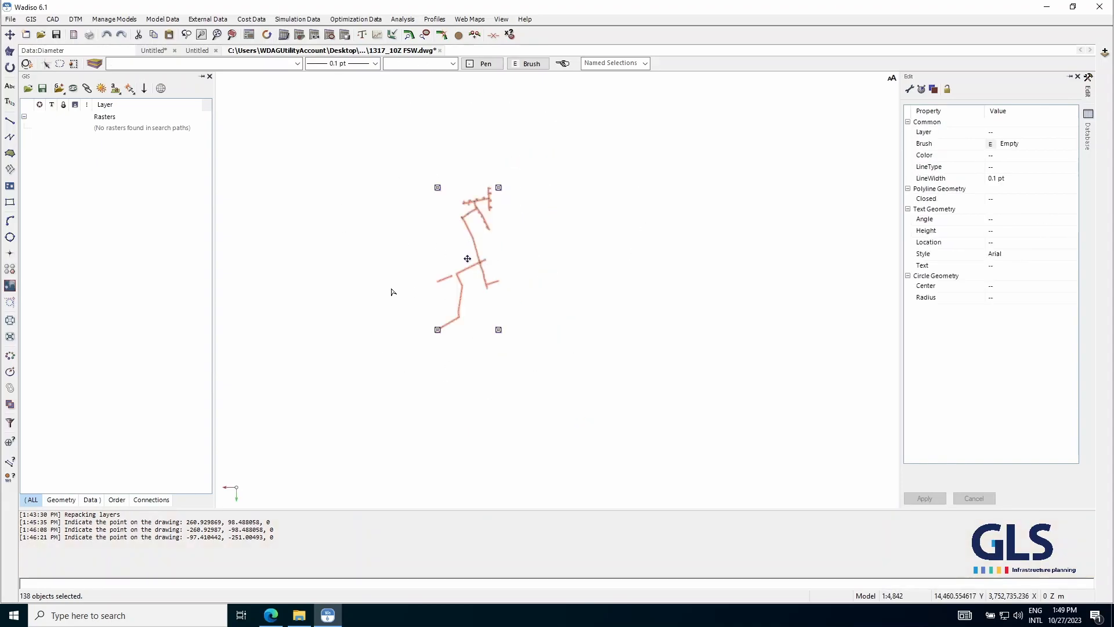
- Select all visible objects of the water network in the 1317_10Z FSW drawing and copy them
click(380, 256)
key(ctrl+a)
right_click(398, 249)
mouse_move(444, 280)
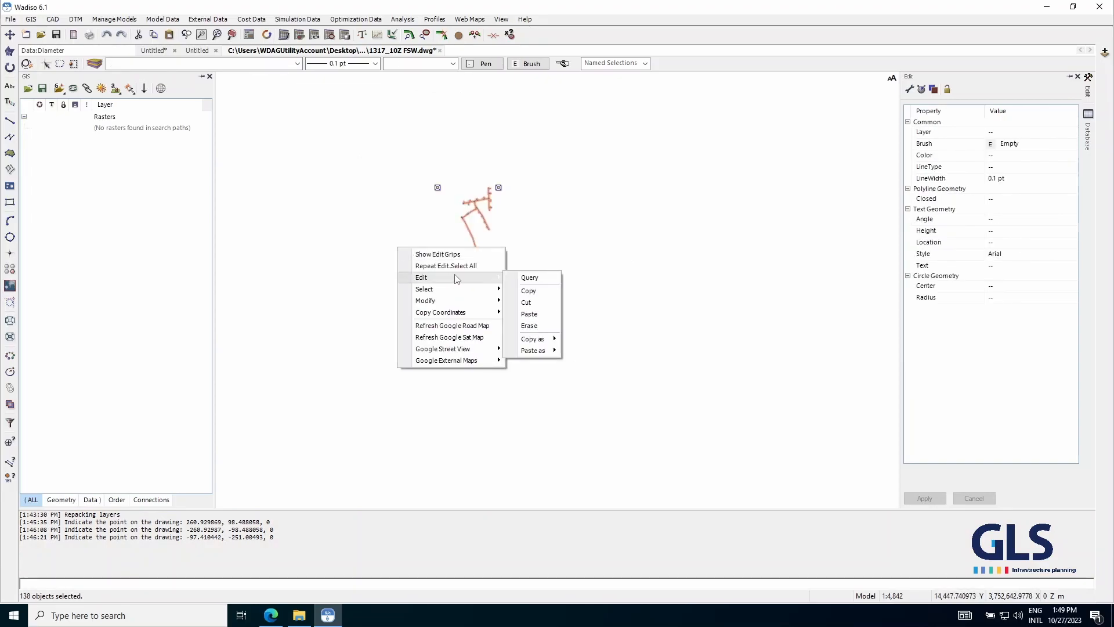
click(551, 293)
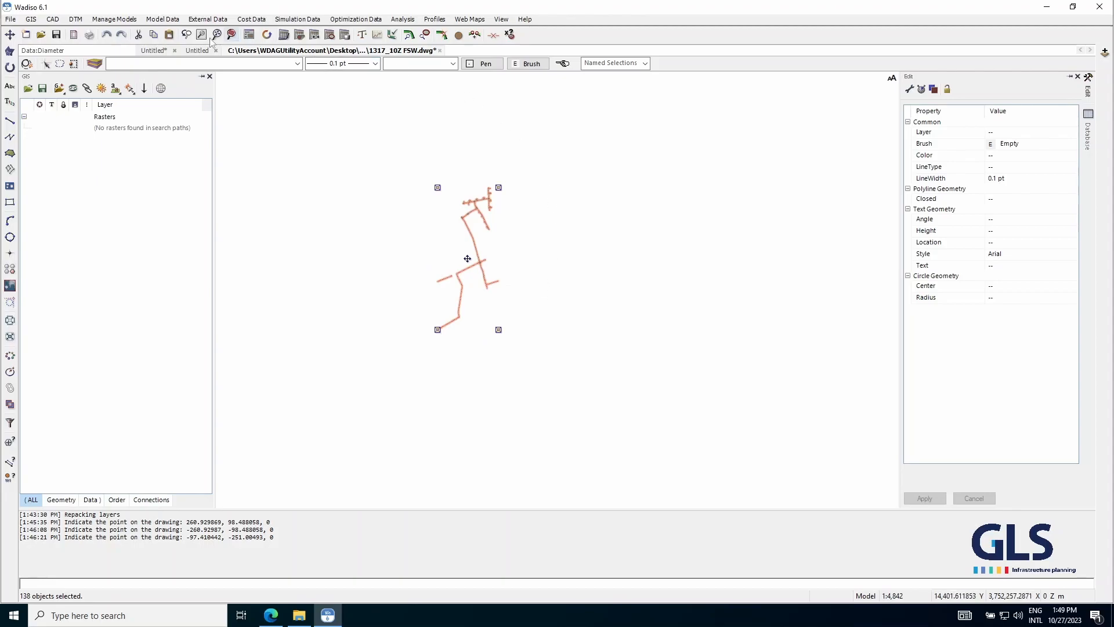
- Switch to the CaptureDemo_Current model, paste the copied water network at its original location and clear the selection
click(153, 51)
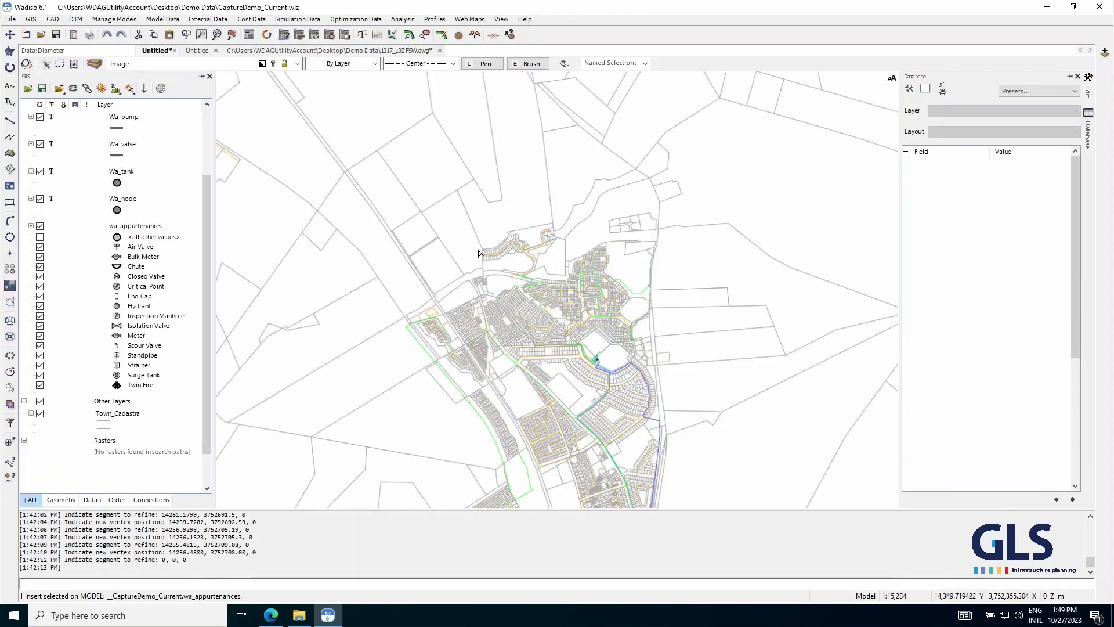
scroll(418, 209, down, 2)
scroll(609, 196, up, 1)
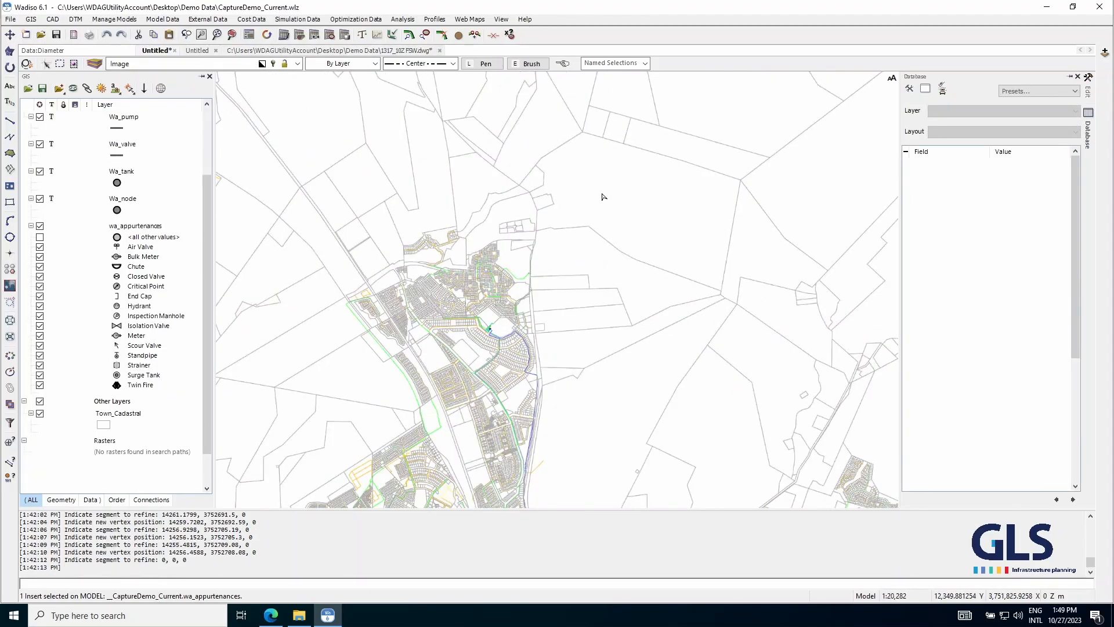
right_click(587, 183)
mouse_move(691, 201)
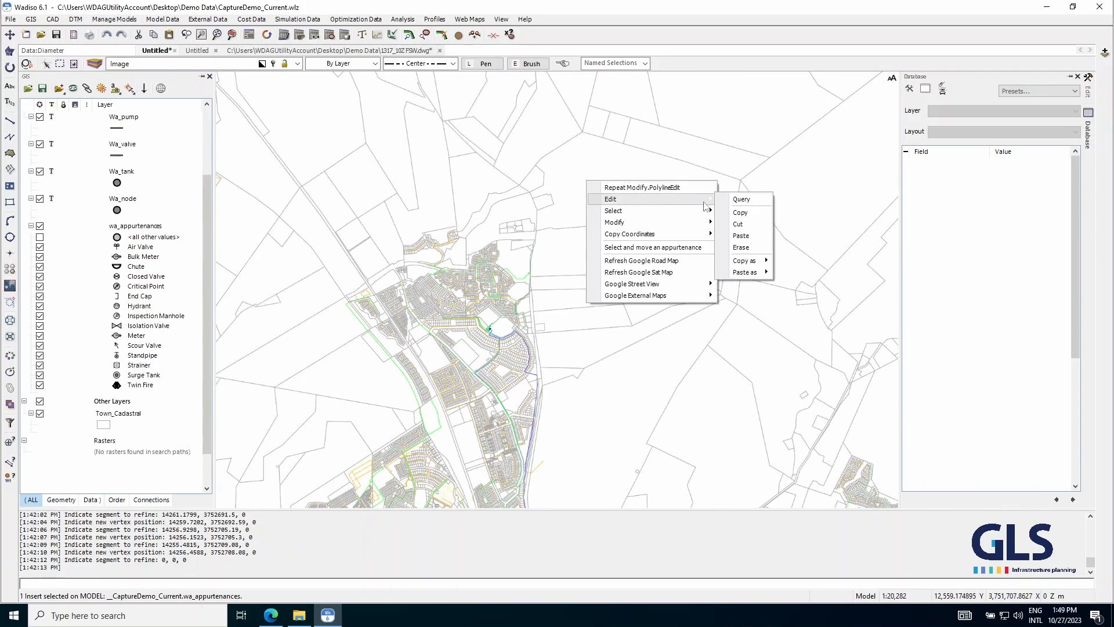
click(741, 235)
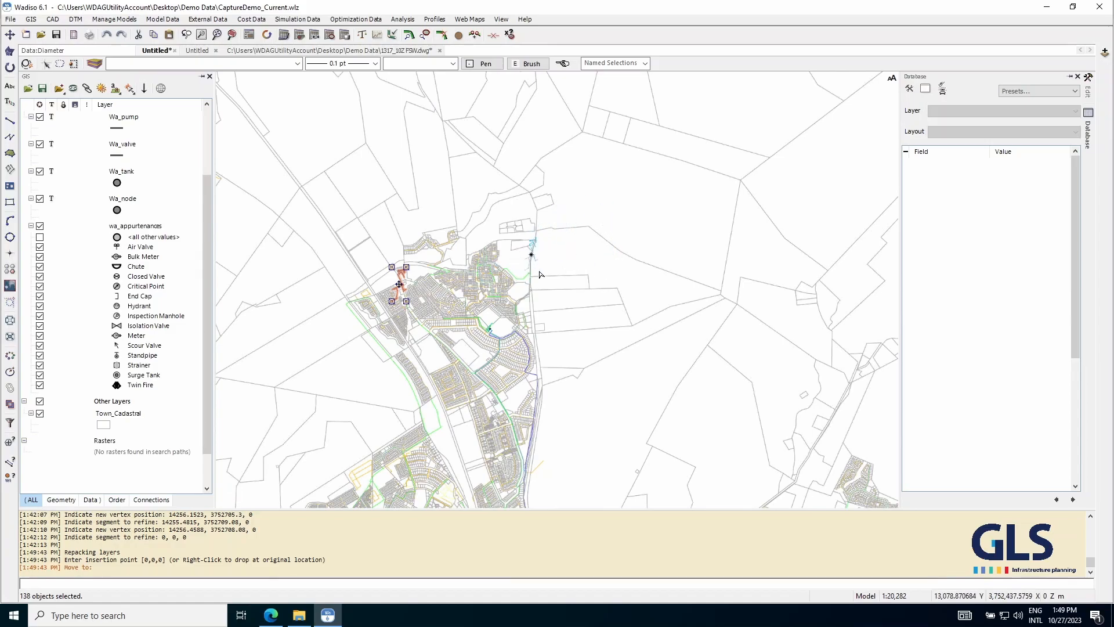
right_click(619, 210)
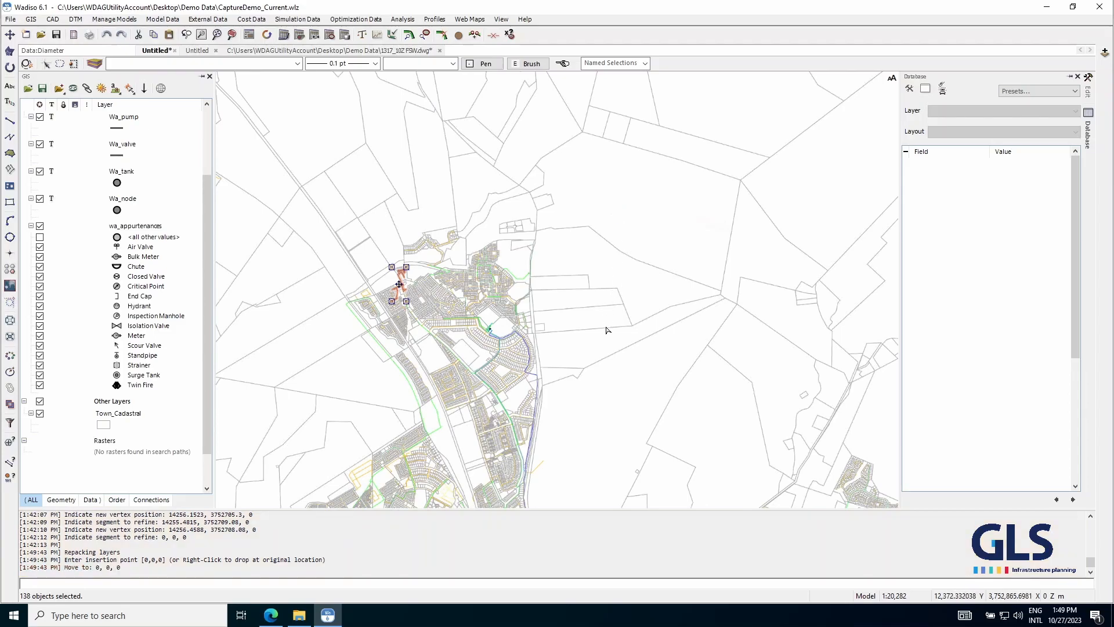
key(Escape)
- Examine how the pasted water network lines up with the model's existing pipes, the cross fitting, the end caps and the cadastral boundaries
scroll(460, 327, up, 15)
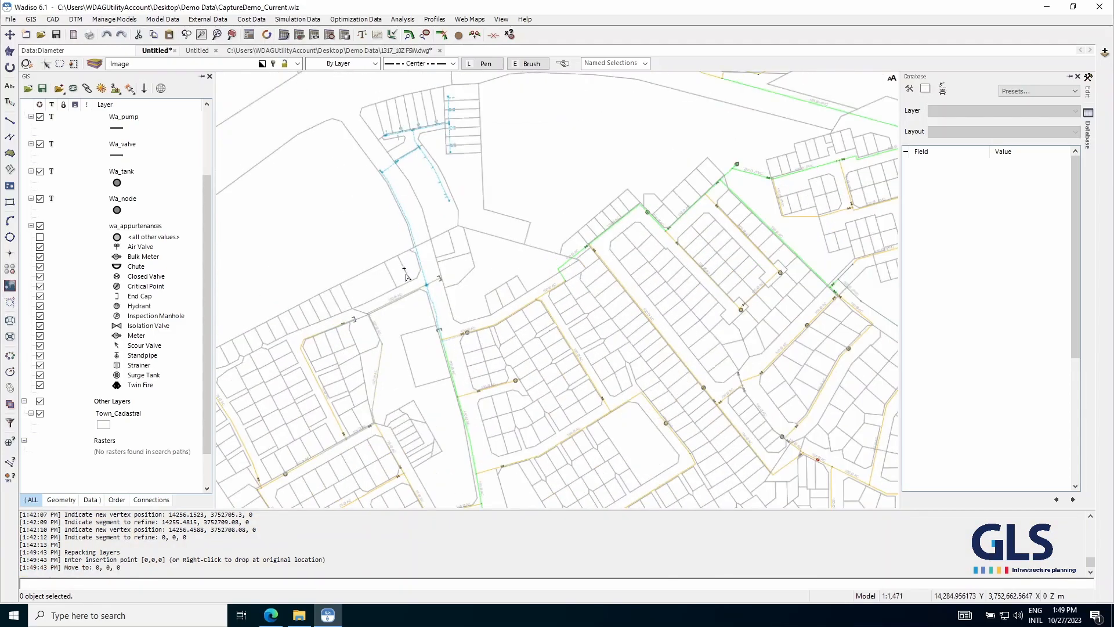
scroll(460, 326, down, 5)
scroll(424, 211, up, 8)
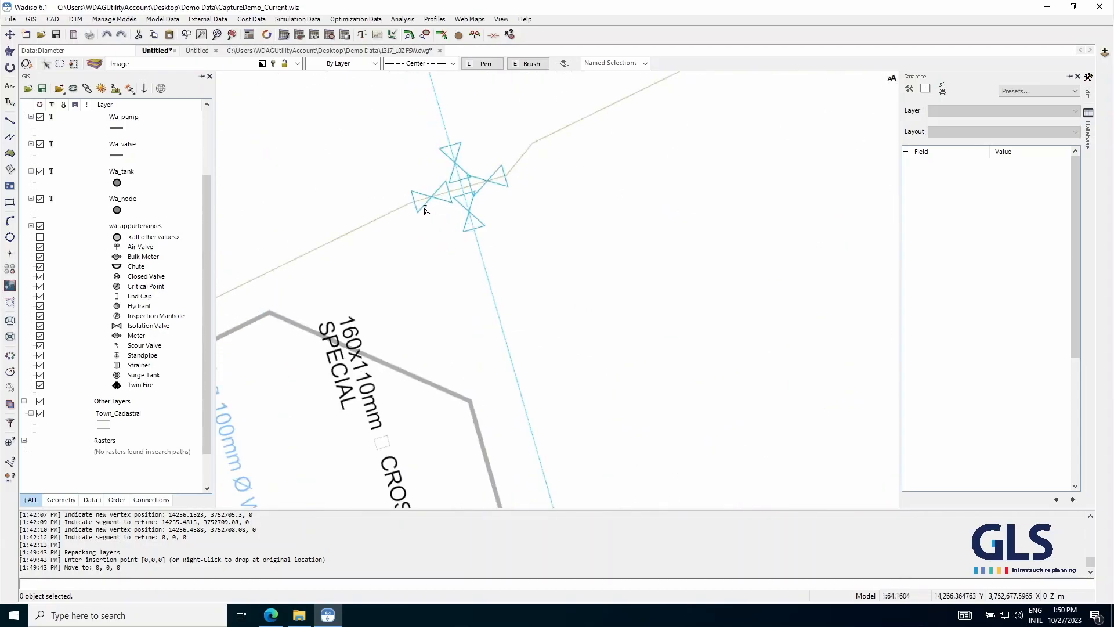
scroll(432, 191, down, 4)
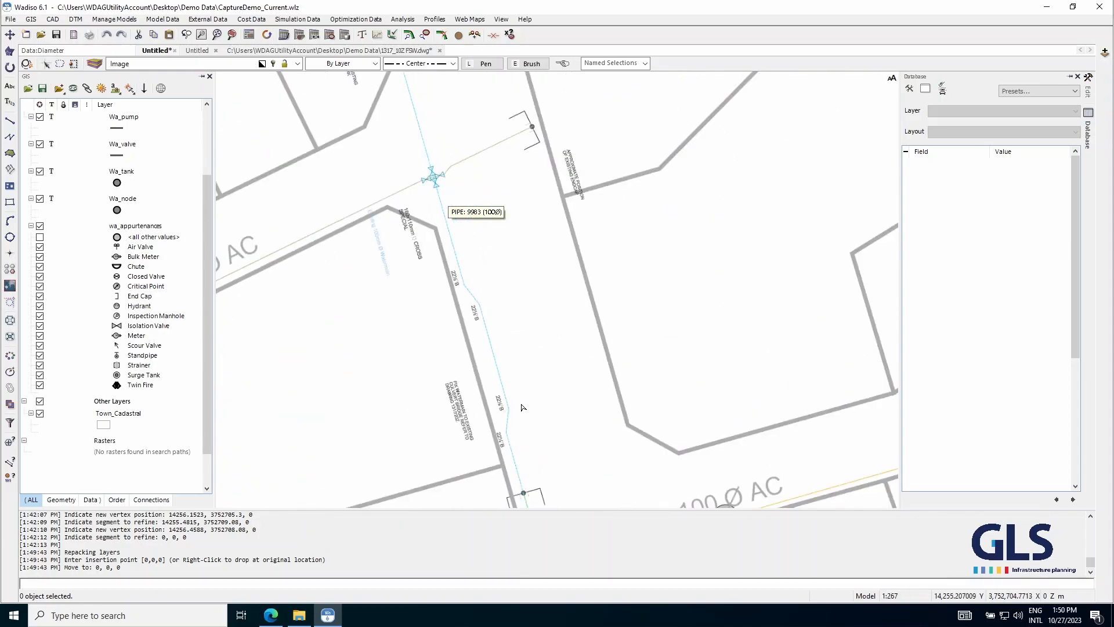
drag(539, 395, 514, 223)
scroll(499, 278, up, 3)
drag(494, 360, 492, 446)
scroll(491, 446, down, 4)
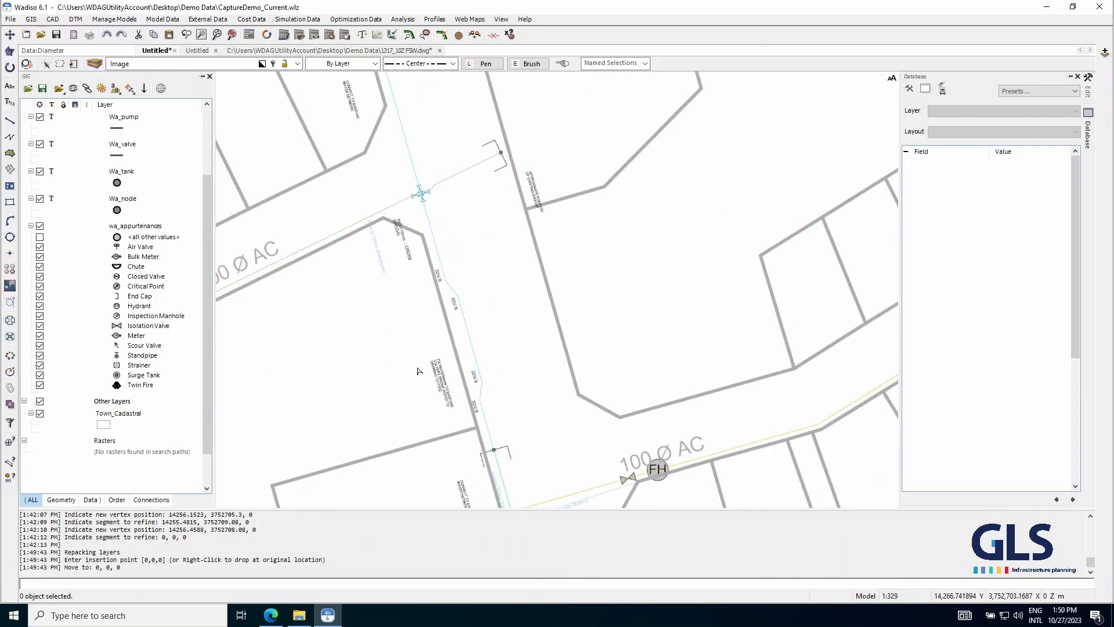
scroll(415, 369, down, 3)
scroll(447, 364, up, 1)
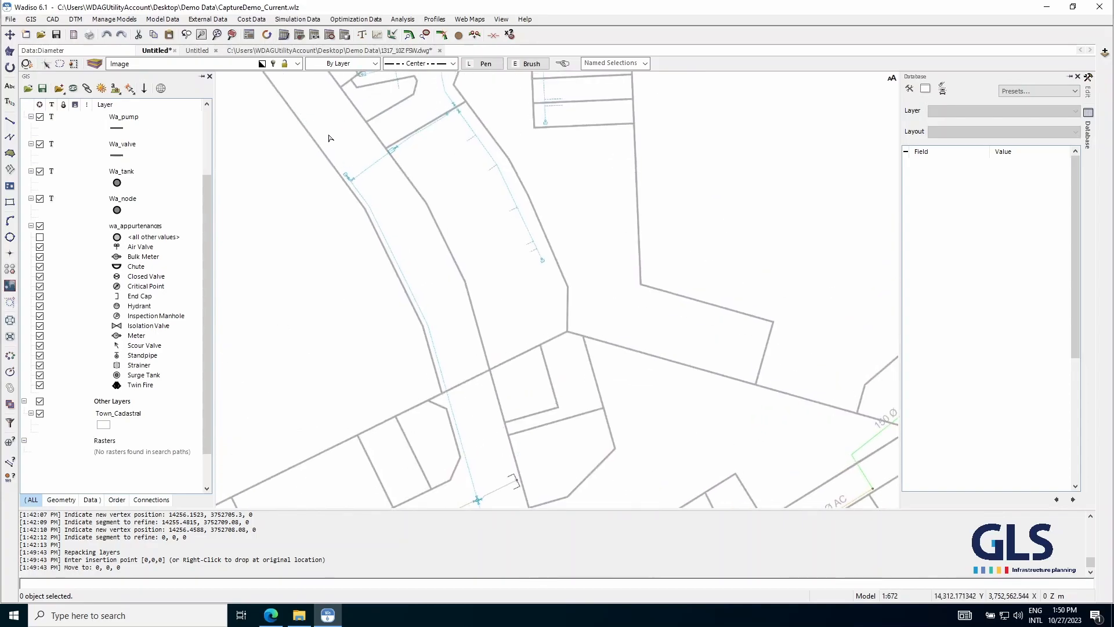
drag(326, 132, 350, 217)
scroll(389, 224, down, 1)
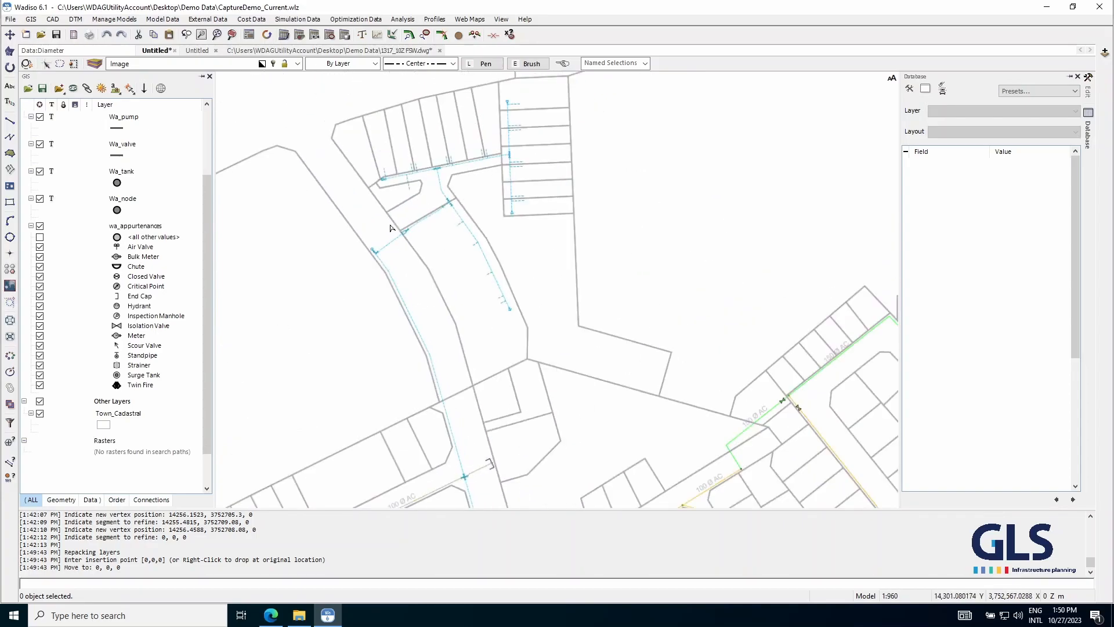
drag(400, 315, 421, 227)
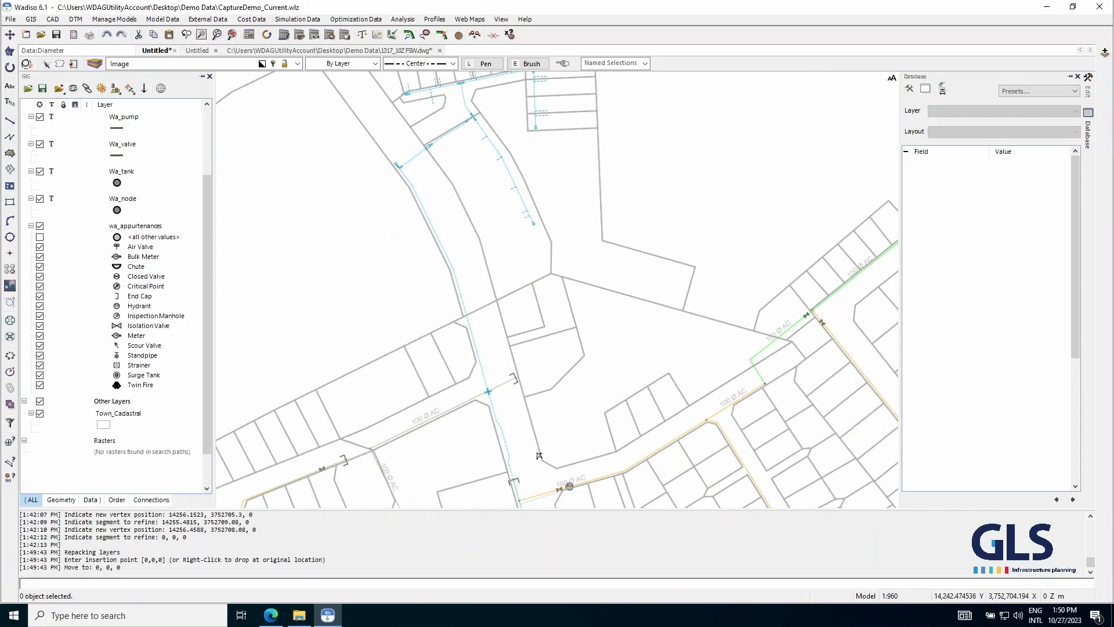
scroll(447, 314, up, 2)
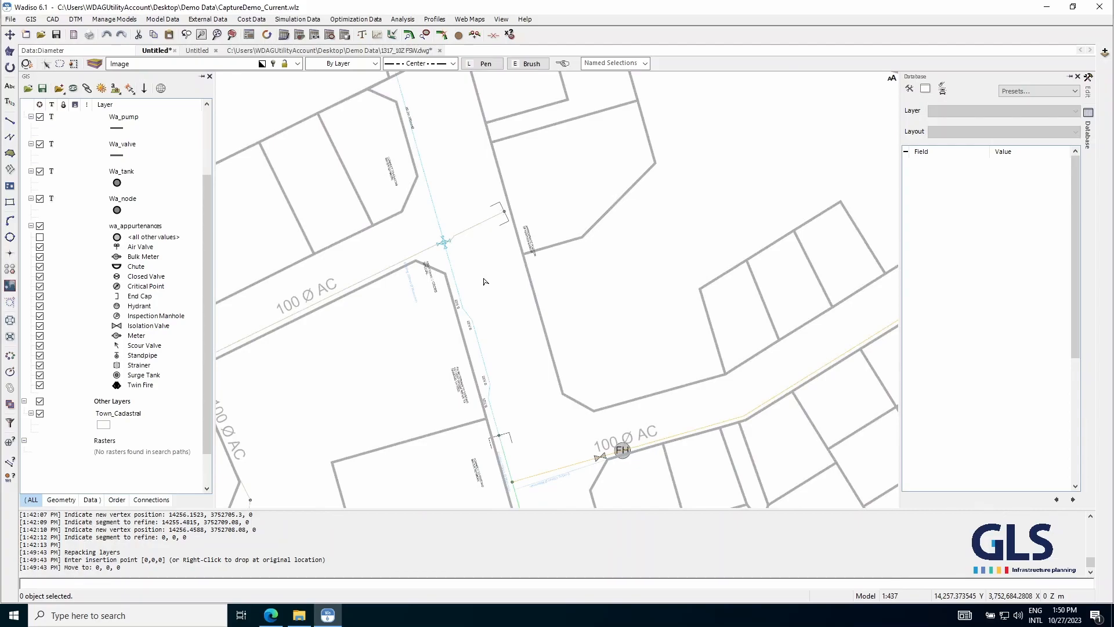
scroll(511, 422, up, 2)
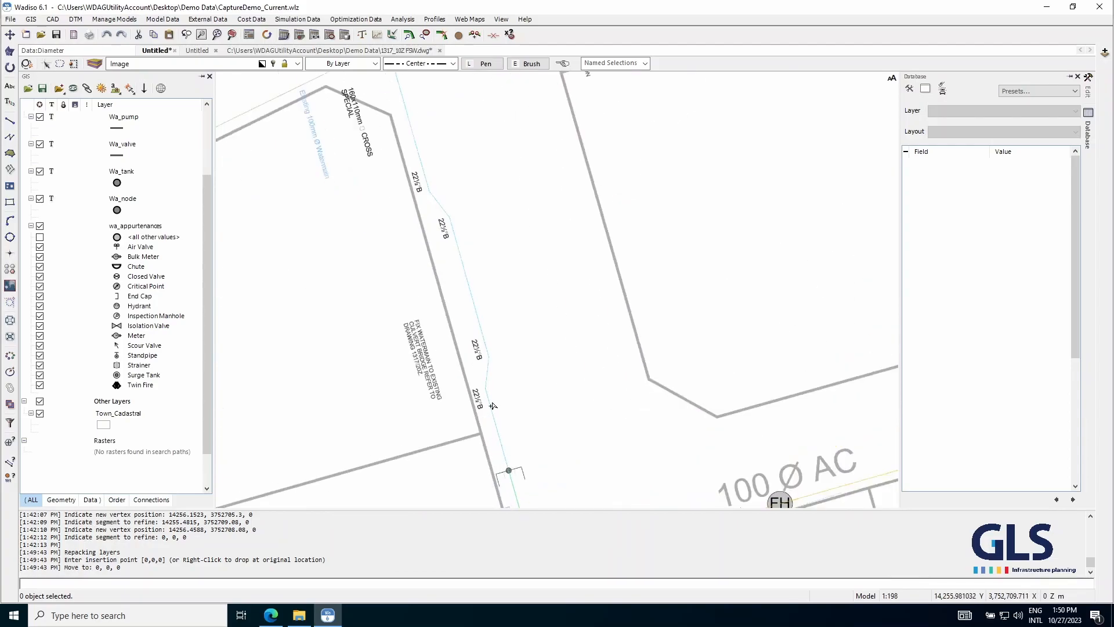
- Pick a segment of the pasted water main and extend the selection to every object on the 4C Water - Main layer
click(491, 379)
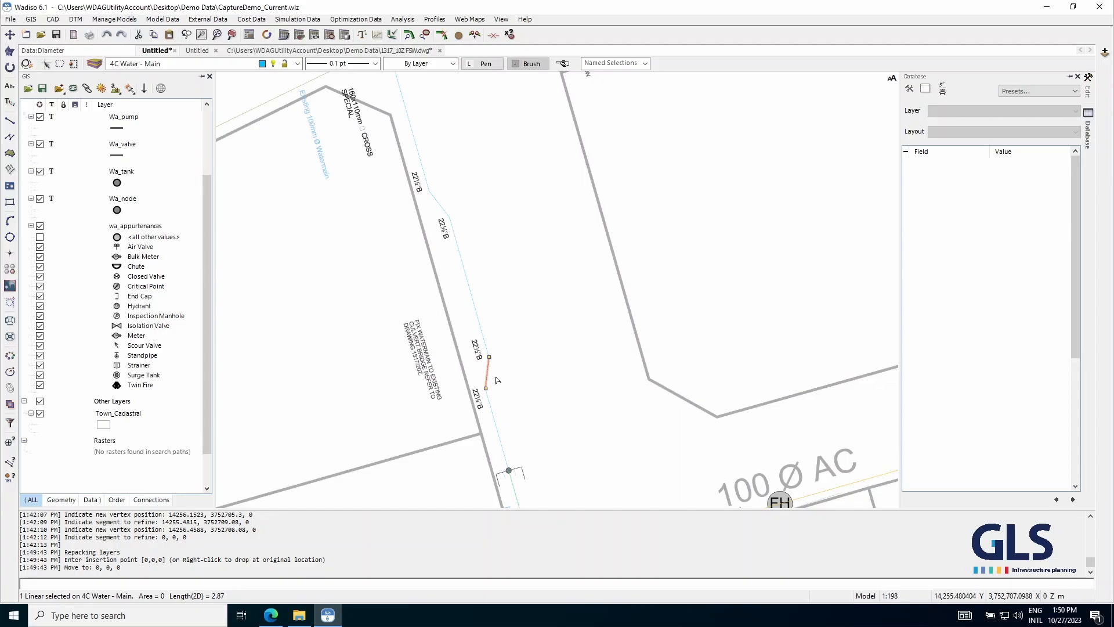
scroll(499, 333, down, 2)
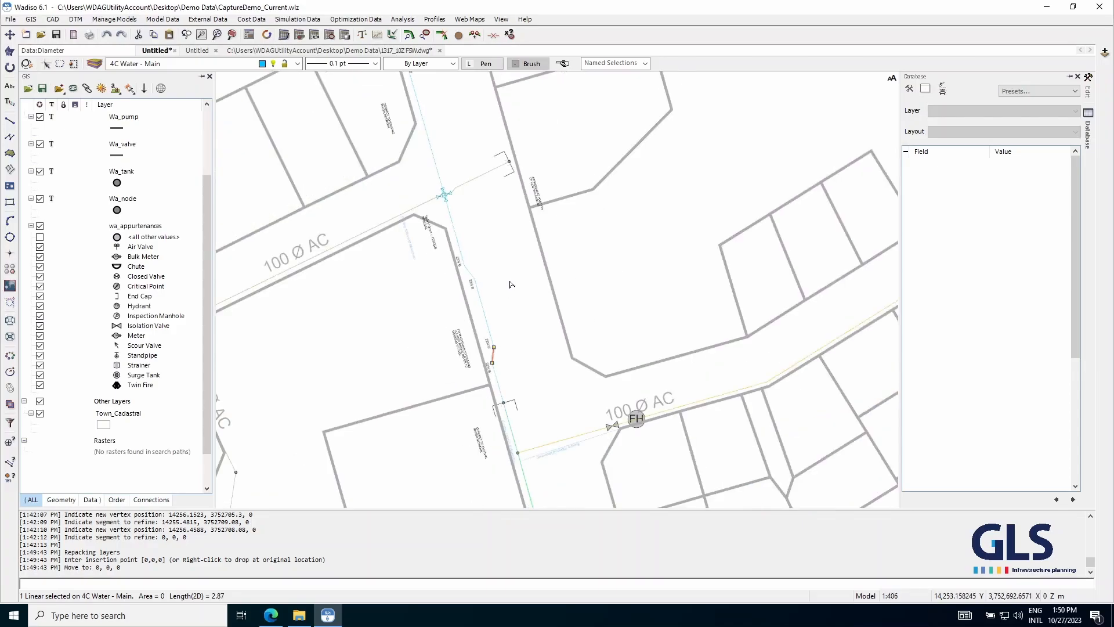
scroll(530, 377, up, 3)
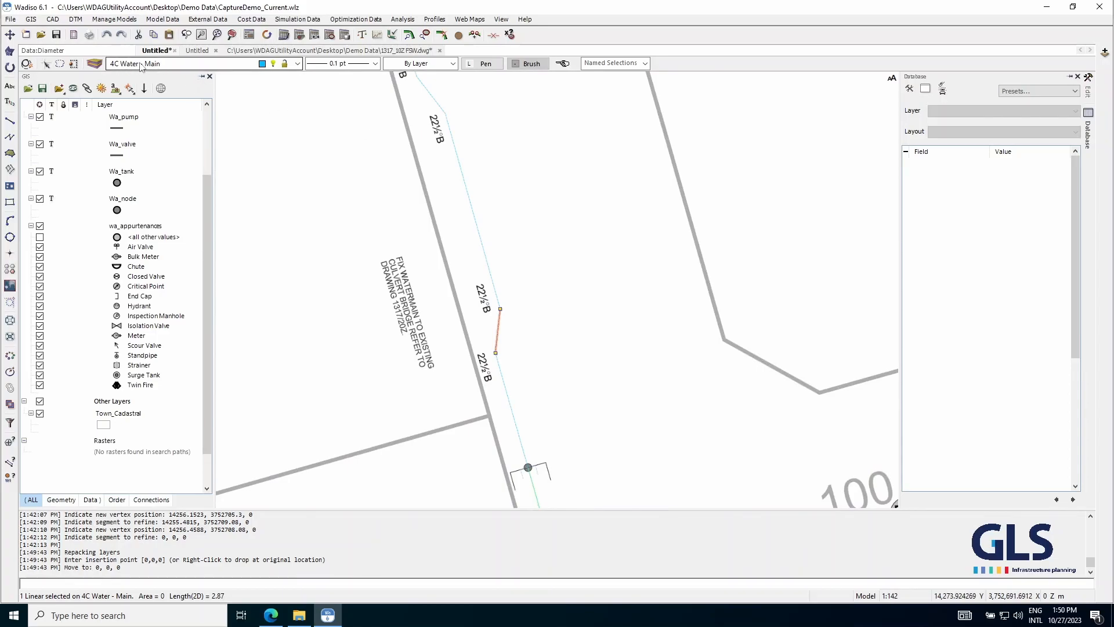
right_click(211, 65)
scroll(518, 400, down, 3)
scroll(504, 248, up, 2)
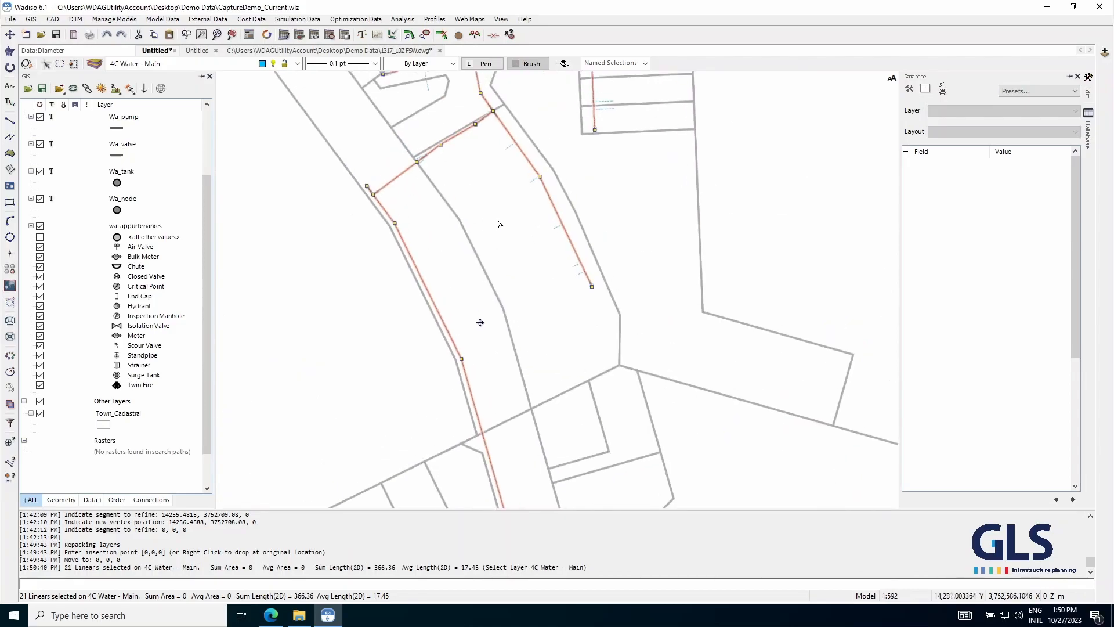
scroll(486, 224, down, 3)
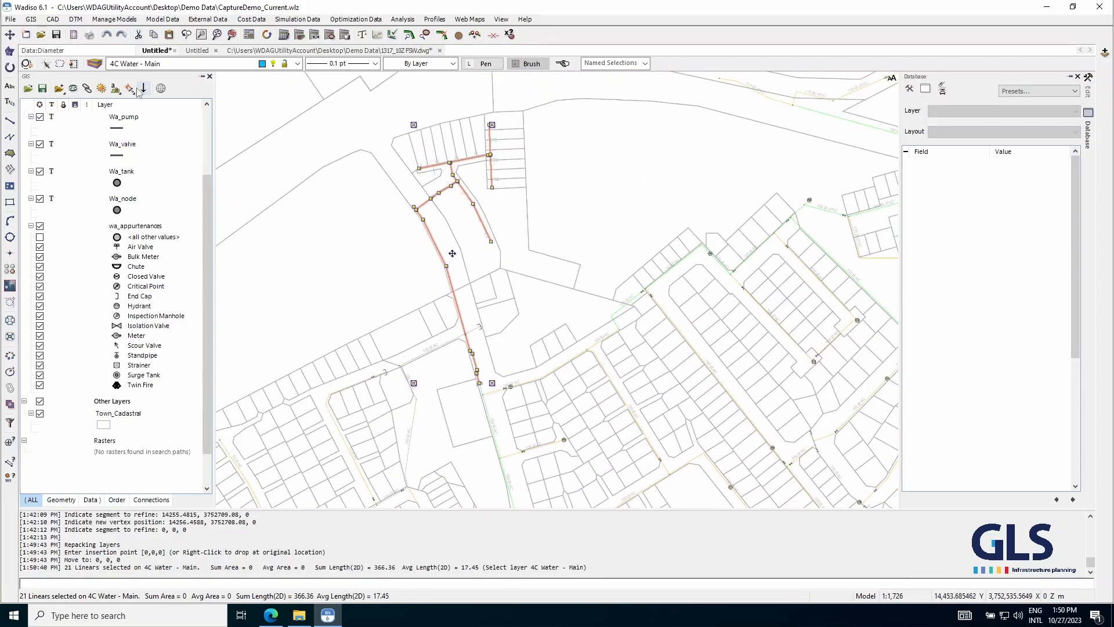
- Create a GIS layer from the CAD layer 4C Water - Main, importing it as polyline features under the same name
click(128, 90)
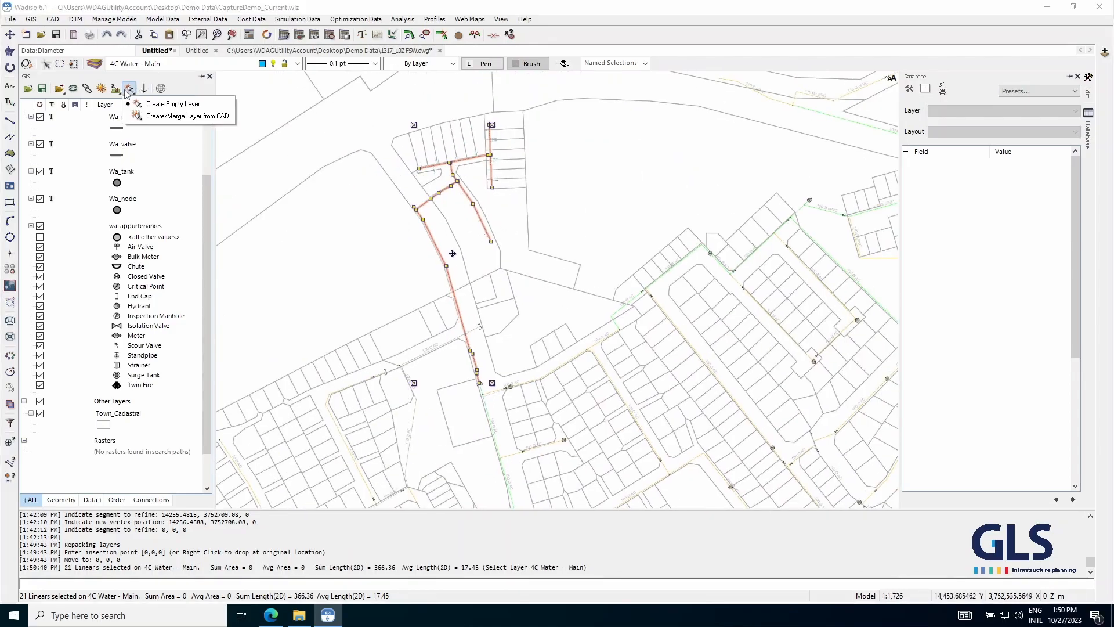
click(191, 117)
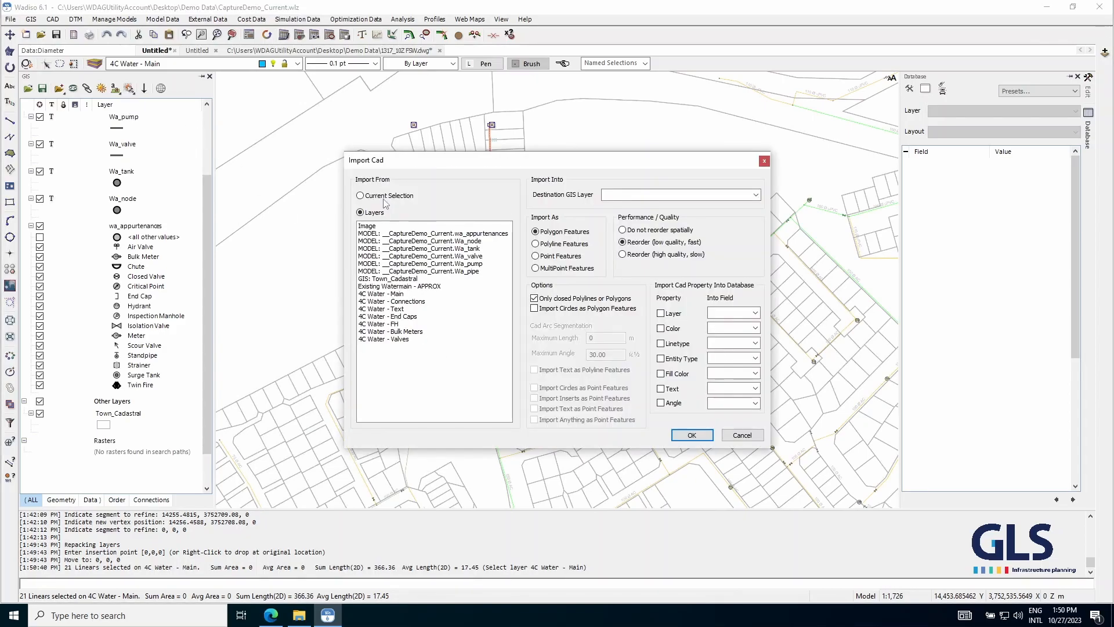
click(376, 294)
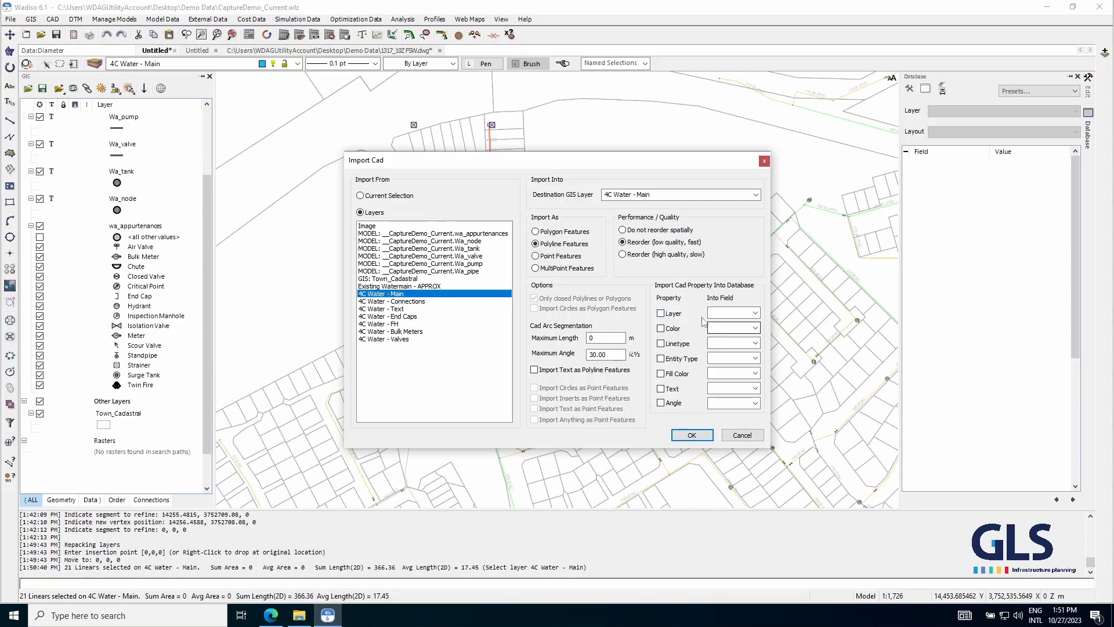
click(692, 435)
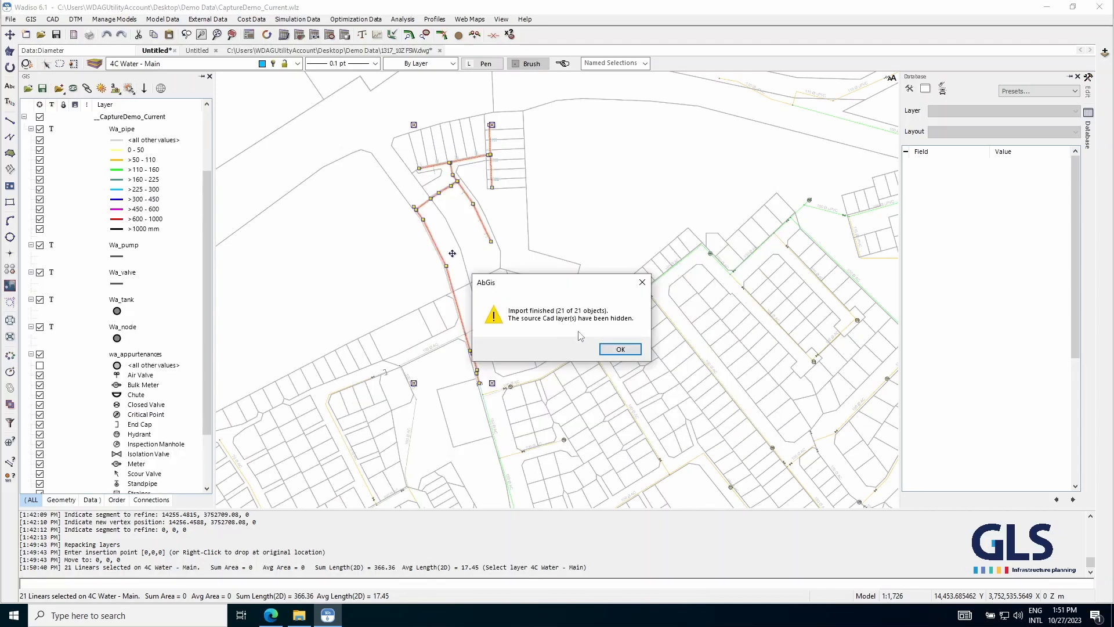
click(619, 348)
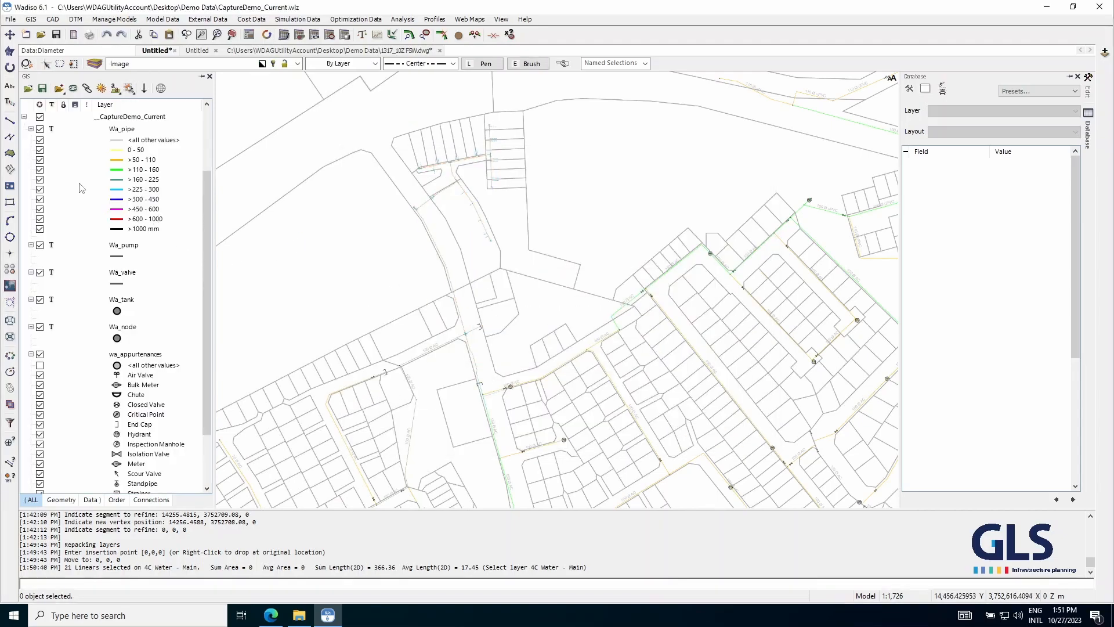
- Open the attribute table of the new 4C Water - Main GIS layer and enlarge its window to fit all records
click(24, 116)
double_click(111, 143)
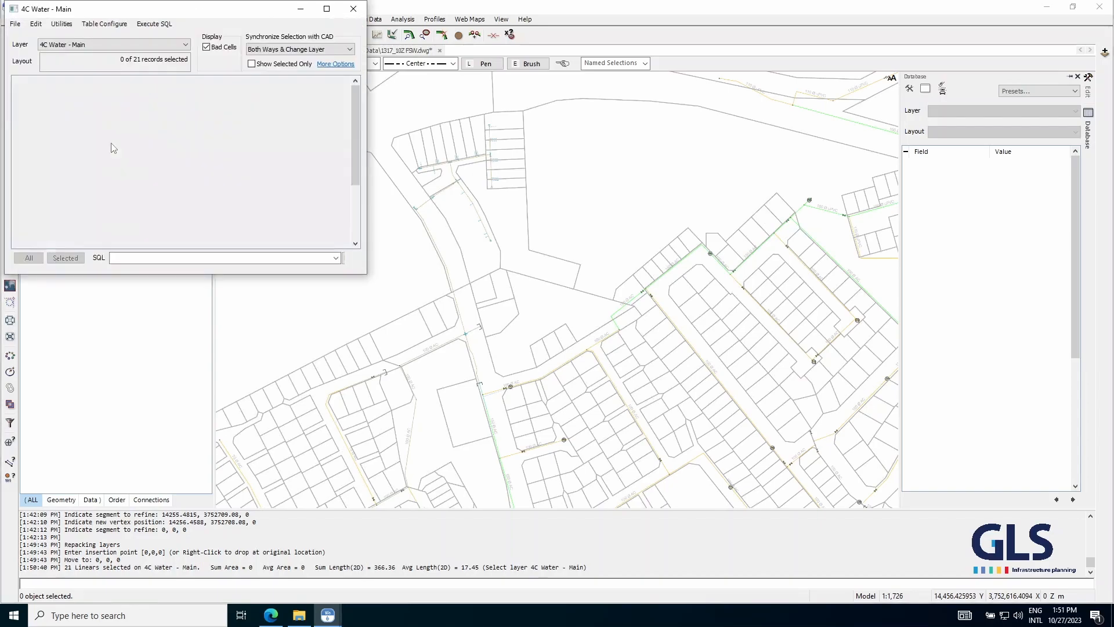
scroll(119, 128, down, 3)
scroll(113, 149, up, 3)
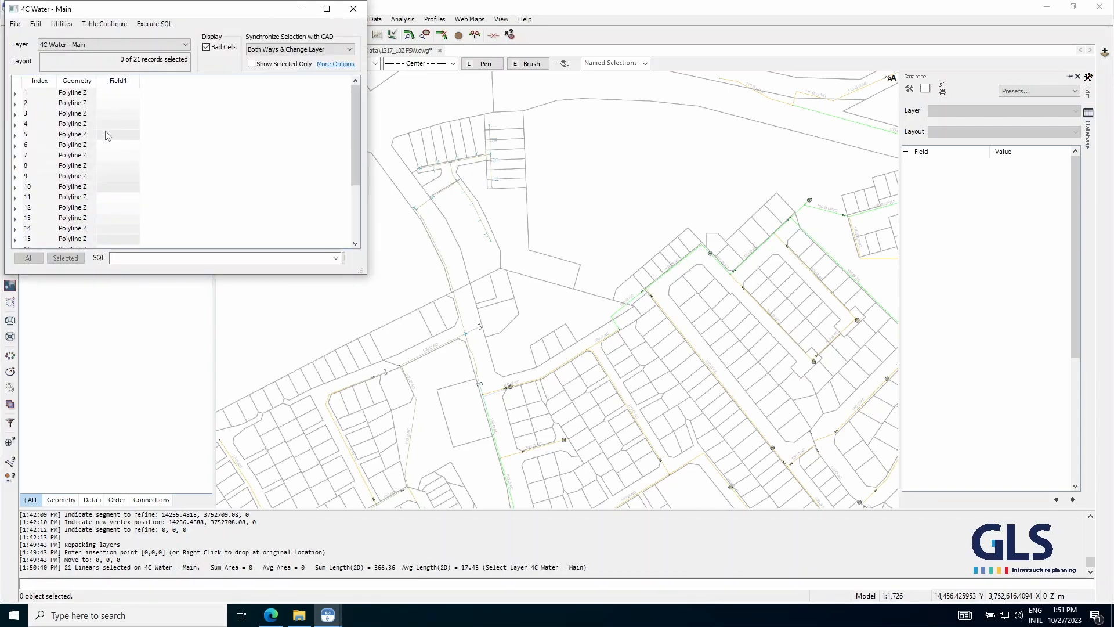
mouse_move(114, 81)
drag(364, 272, 373, 351)
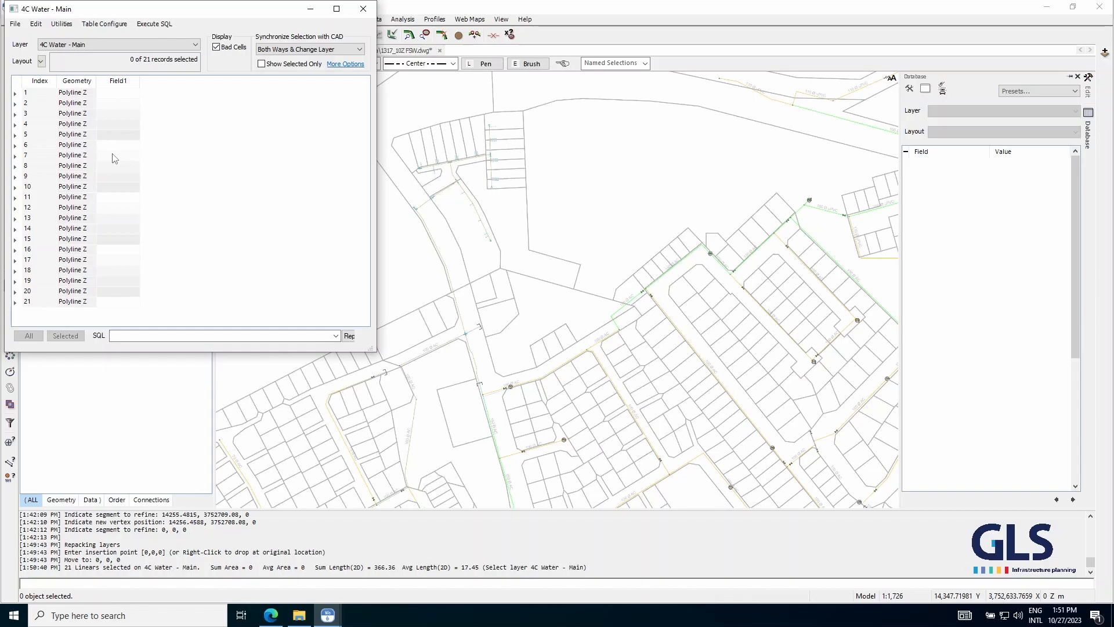
scroll(444, 267, up, 2)
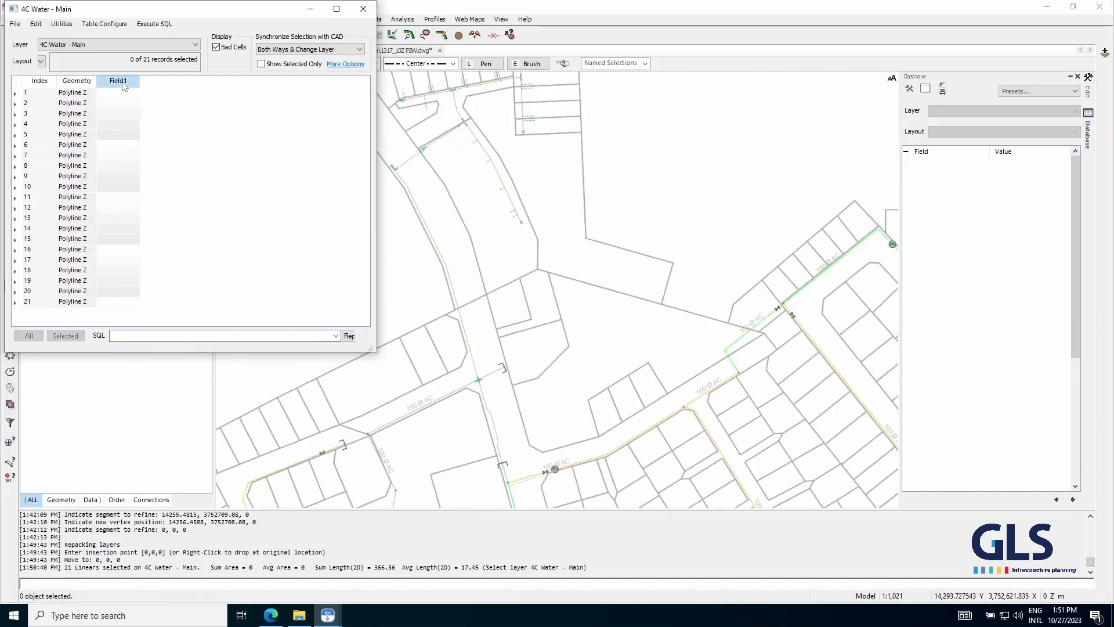
- Rename the Field1 column of the 4C Water - Main table to Material, keeping it a text field of width 16
right_click(124, 85)
click(186, 222)
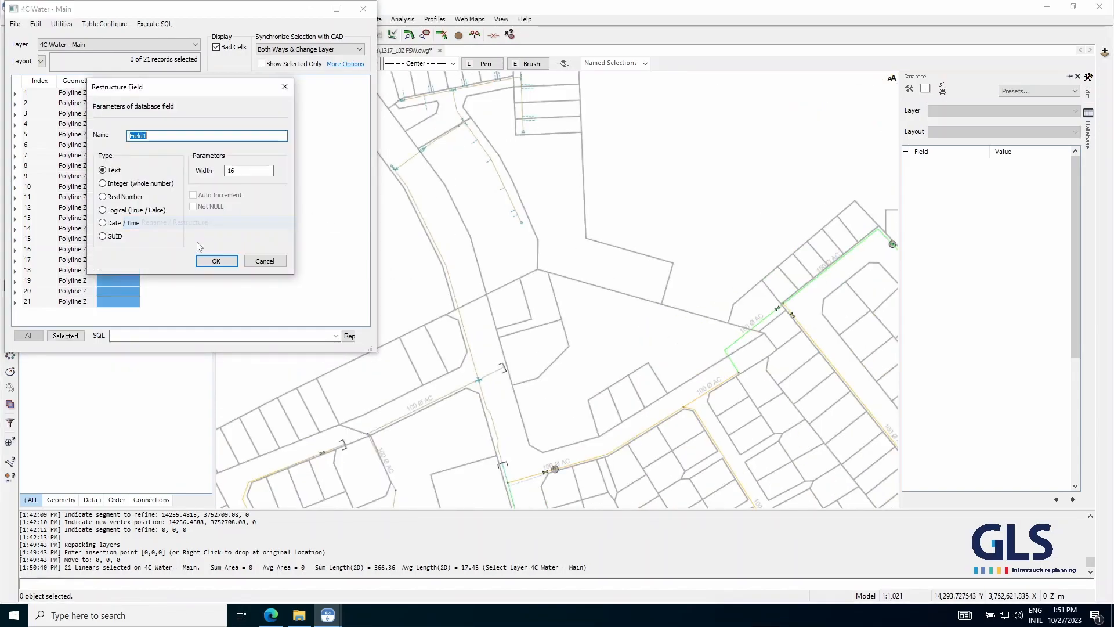
text(Material)
click(216, 260)
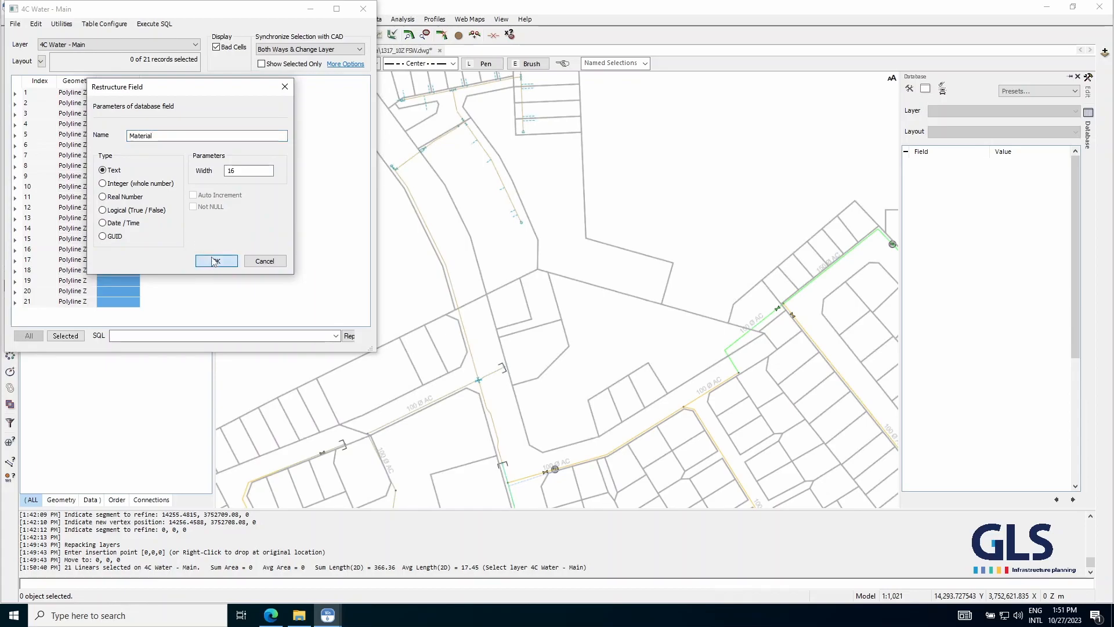
- Add a real number field named NomDiam to the 4C Water - Main table
right_click(155, 80)
click(174, 158)
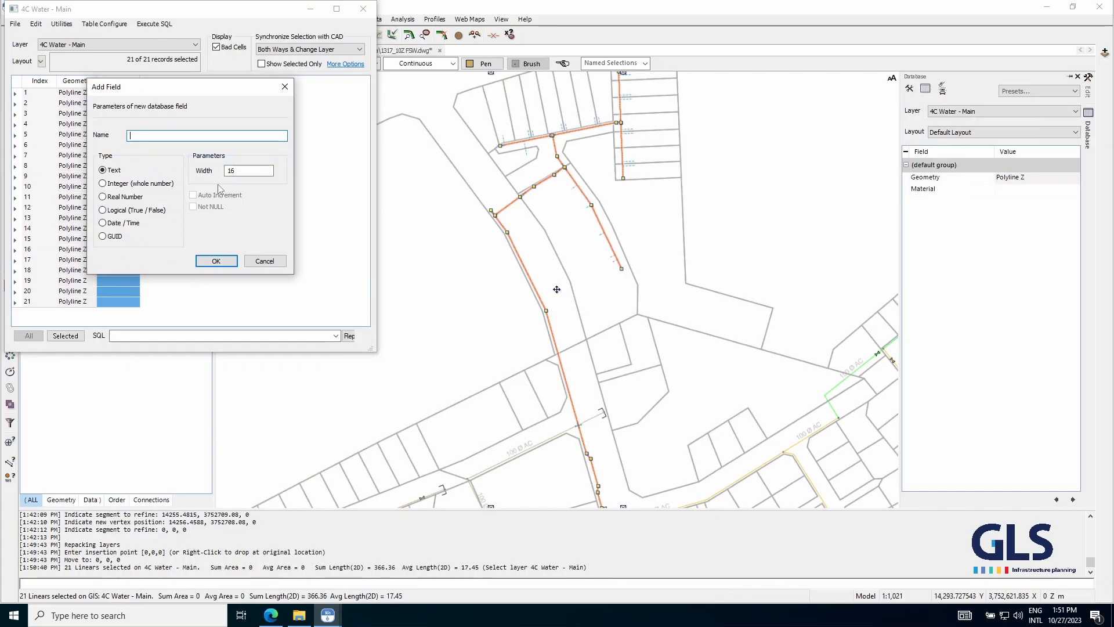
text(Di)
click(102, 197)
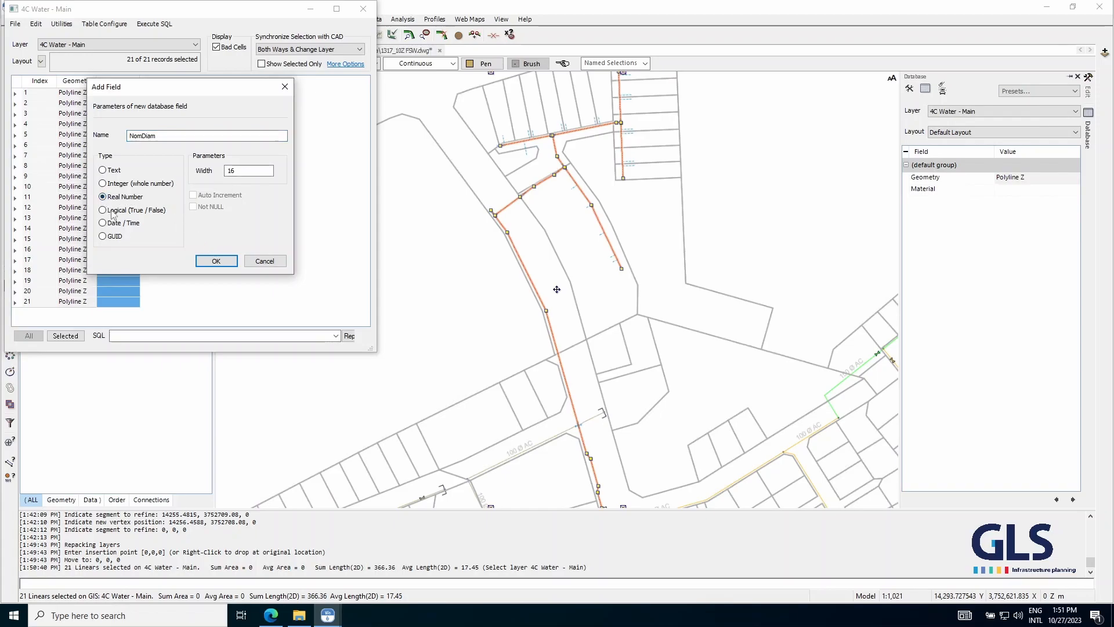
click(216, 261)
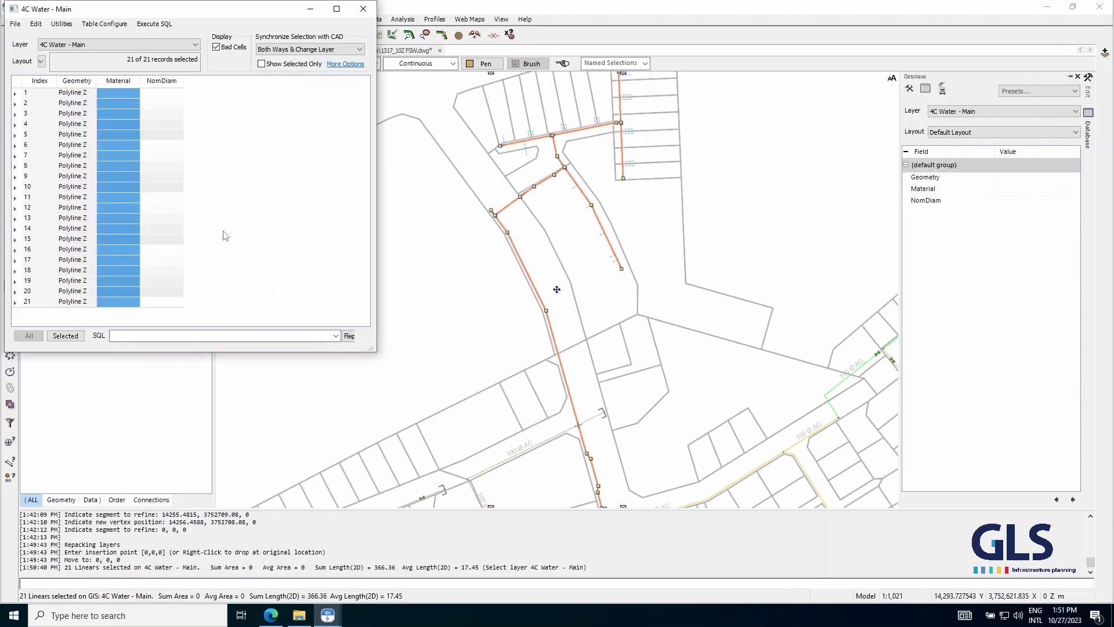
- Add an integer field named Yr to the 4C Water - Main table and close the table
right_click(198, 91)
click(227, 162)
text(Year)
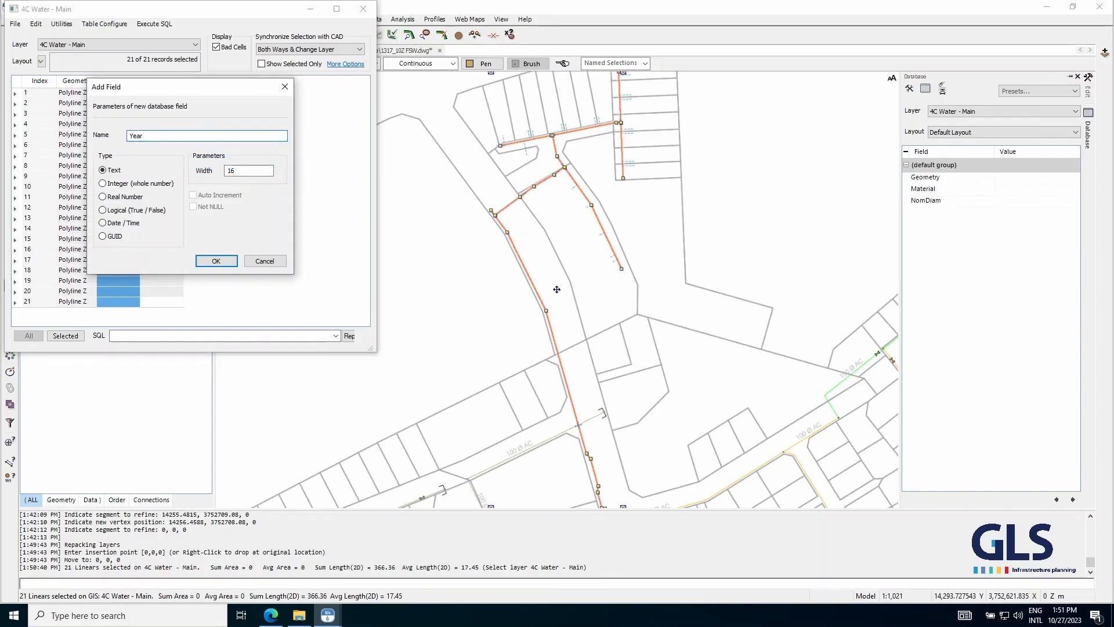
key(BackSpace)
text(r)
click(103, 183)
click(216, 260)
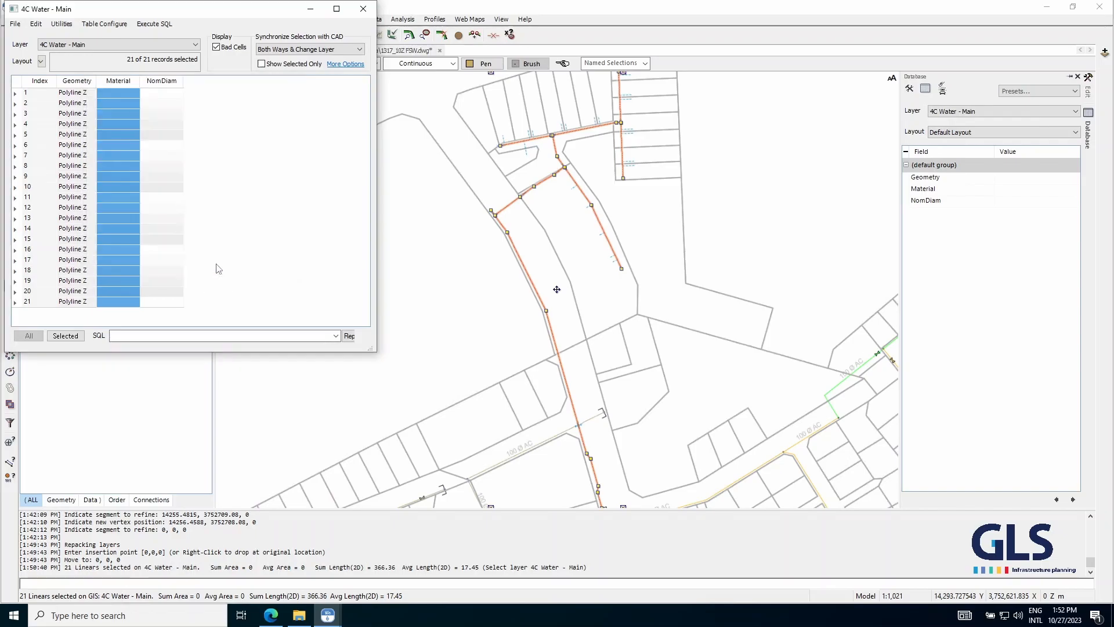
click(363, 9)
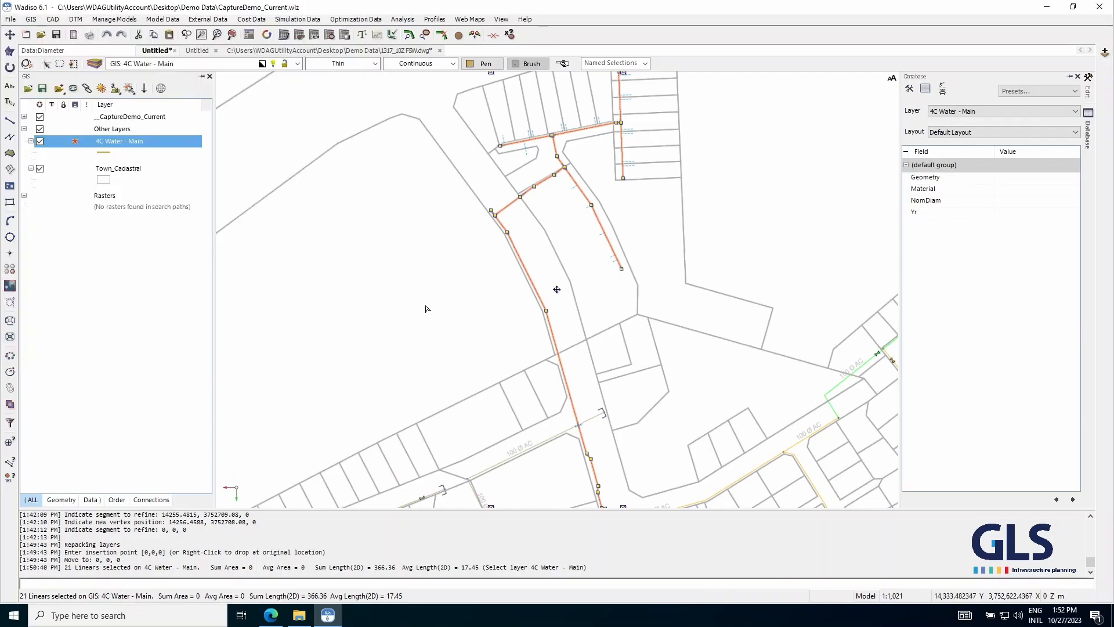
- Clear the selection and select the elements along the main from the existing network connection up to the hydrant tee with a freehand fence
scroll(404, 321, down, 3)
key(Escape)
scroll(404, 321, up, 3)
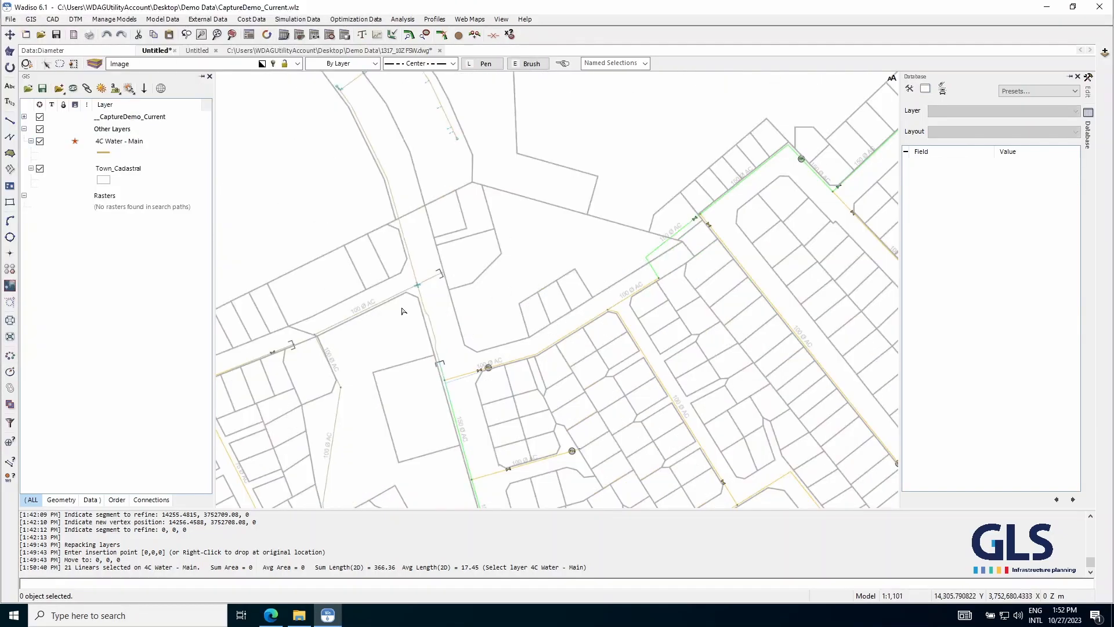
scroll(489, 290, up, 5)
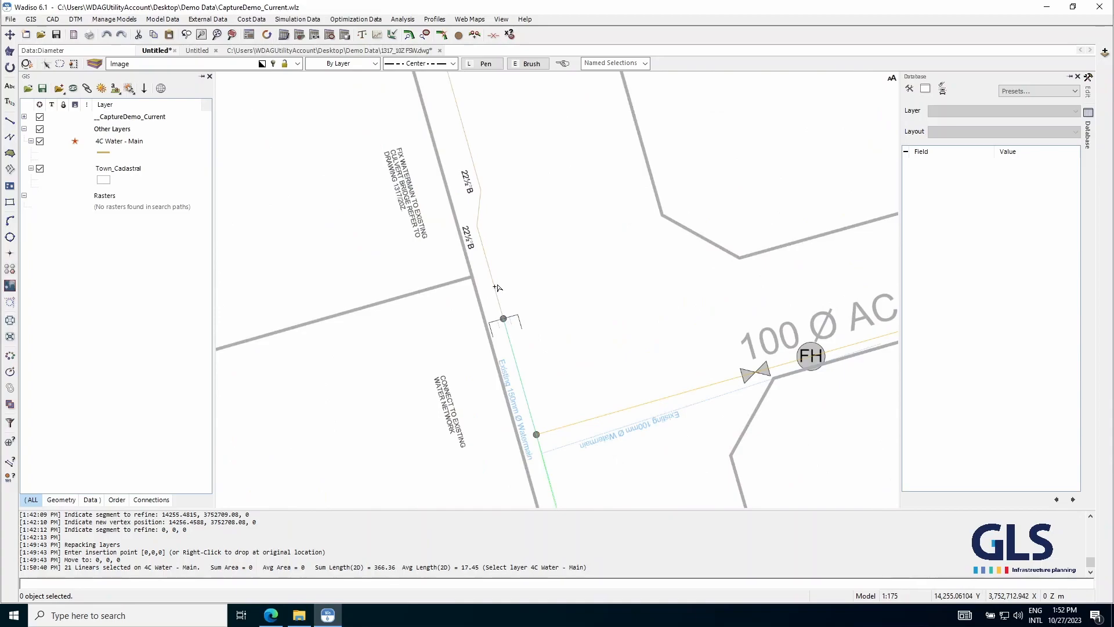
click(491, 290)
scroll(498, 314, down, 1)
mouse_move(383, 252)
mouse_down()
mouse_move(490, 294)
mouse_move(498, 195)
mouse_up()
scroll(490, 295, down, 4)
scroll(497, 194, up, 6)
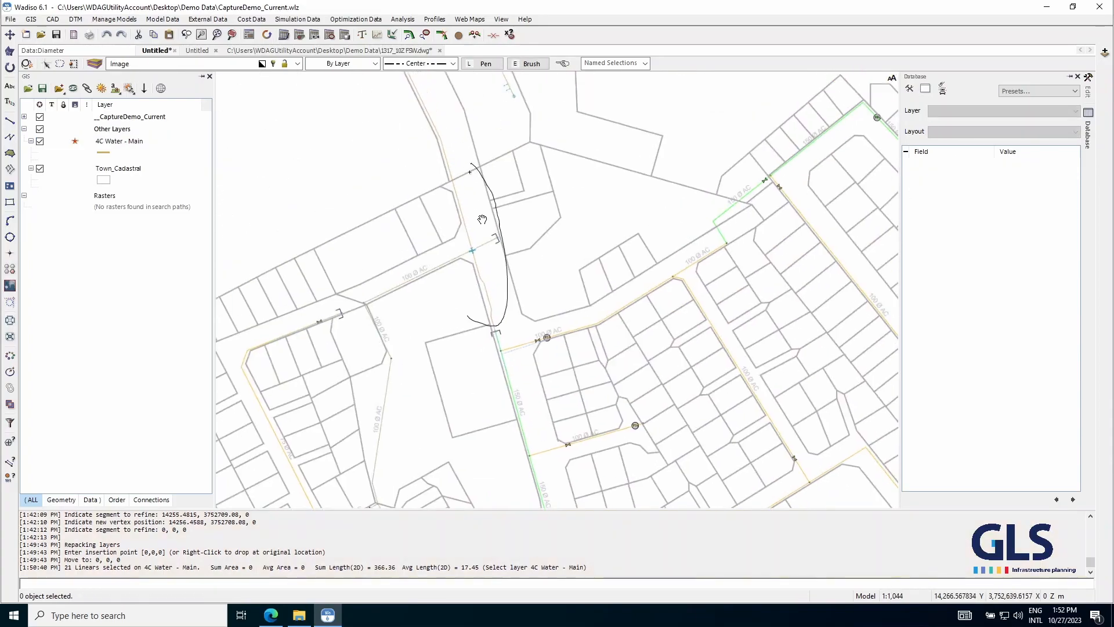
scroll(400, 225, up, 1)
mouse_move(437, 224)
mouse_down()
mouse_move(344, 214)
mouse_move(309, 188)
mouse_move(349, 325)
mouse_up()
scroll(332, 237, down, 6)
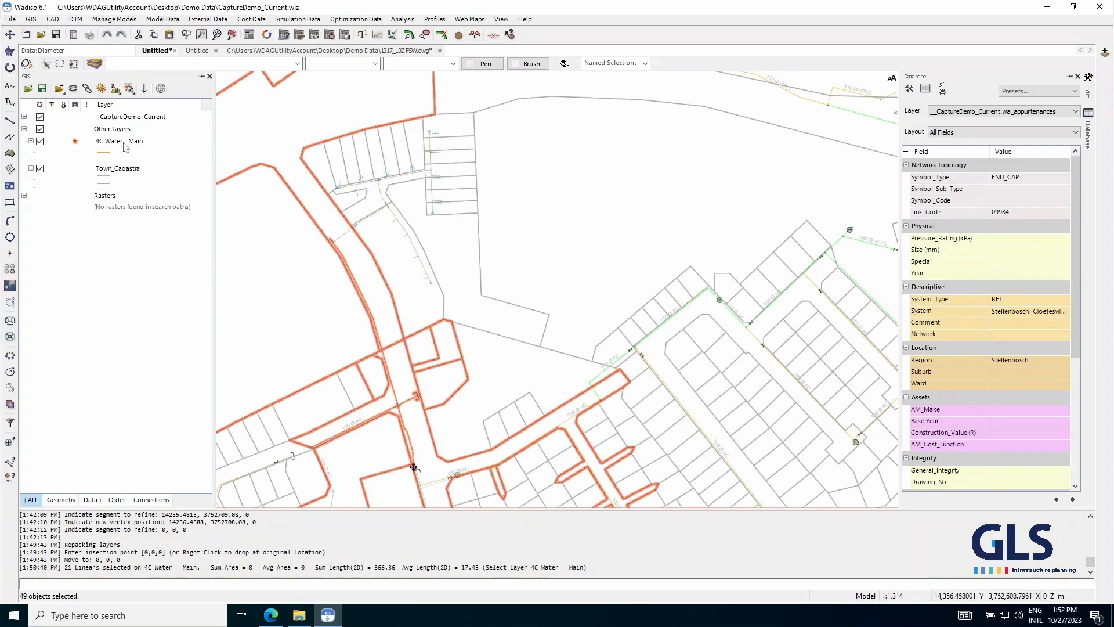
- Narrow the 4C Water - Main table to the selected records, set their NomDiam to 160, and show all records again
double_click(123, 145)
click(65, 336)
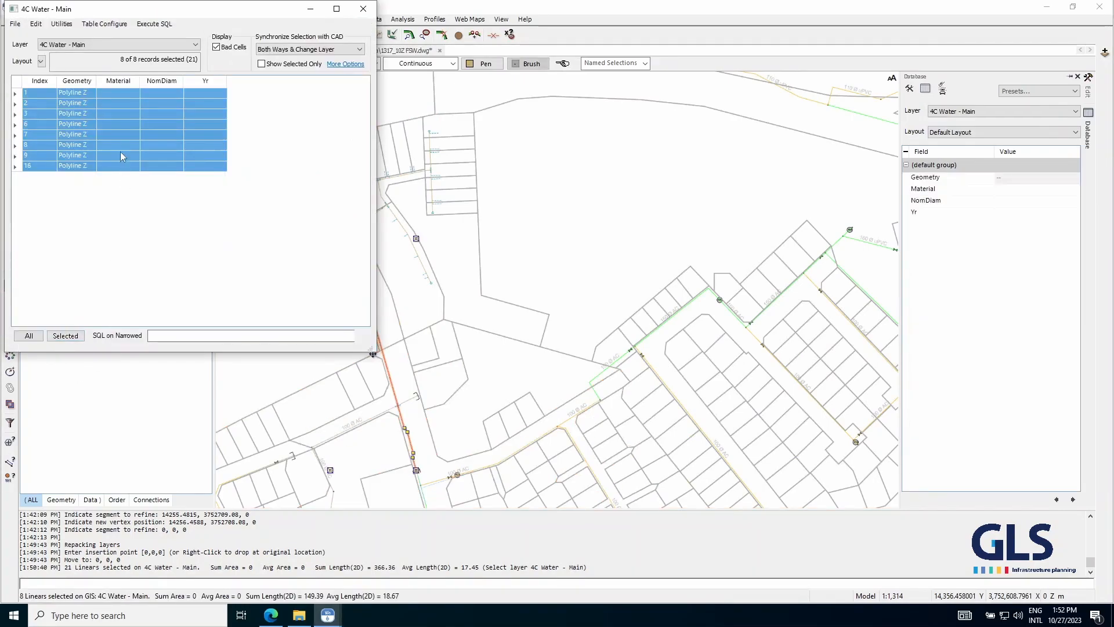
click(154, 83)
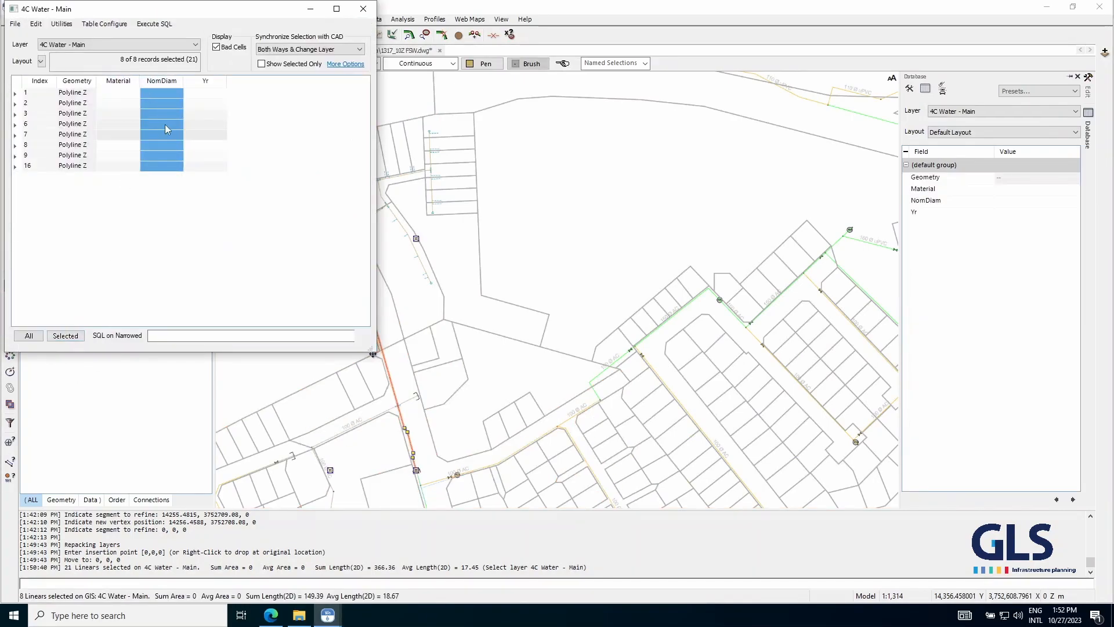
click(28, 335)
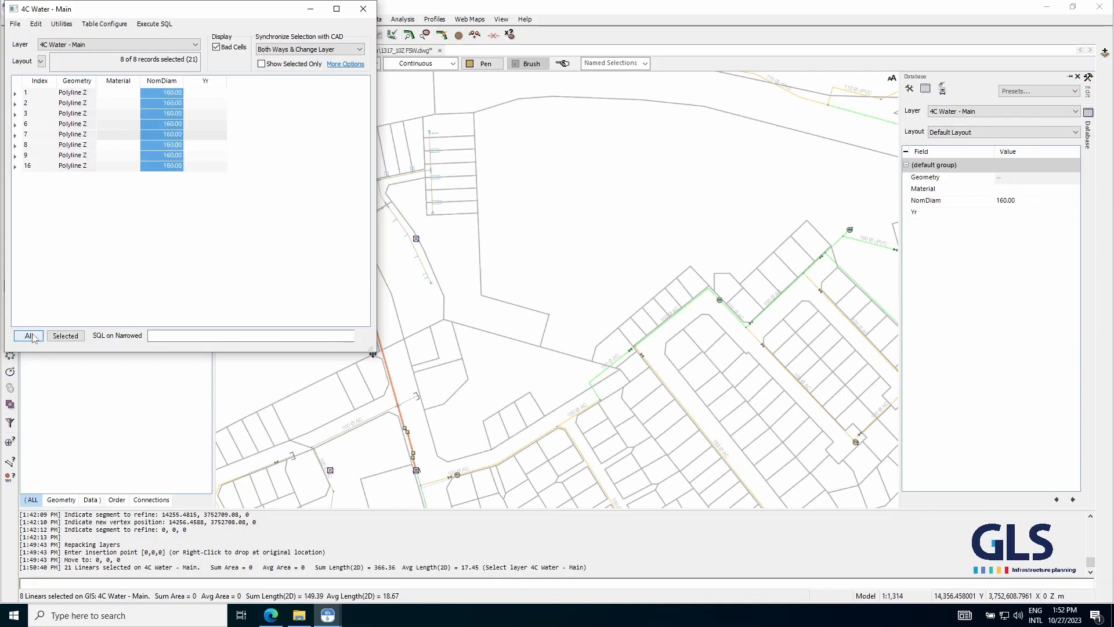
- Fill Material with uPVC - 12 and Yr with 2018 for all records of the 4C Water - Main table
click(119, 82)
text(uPVC)
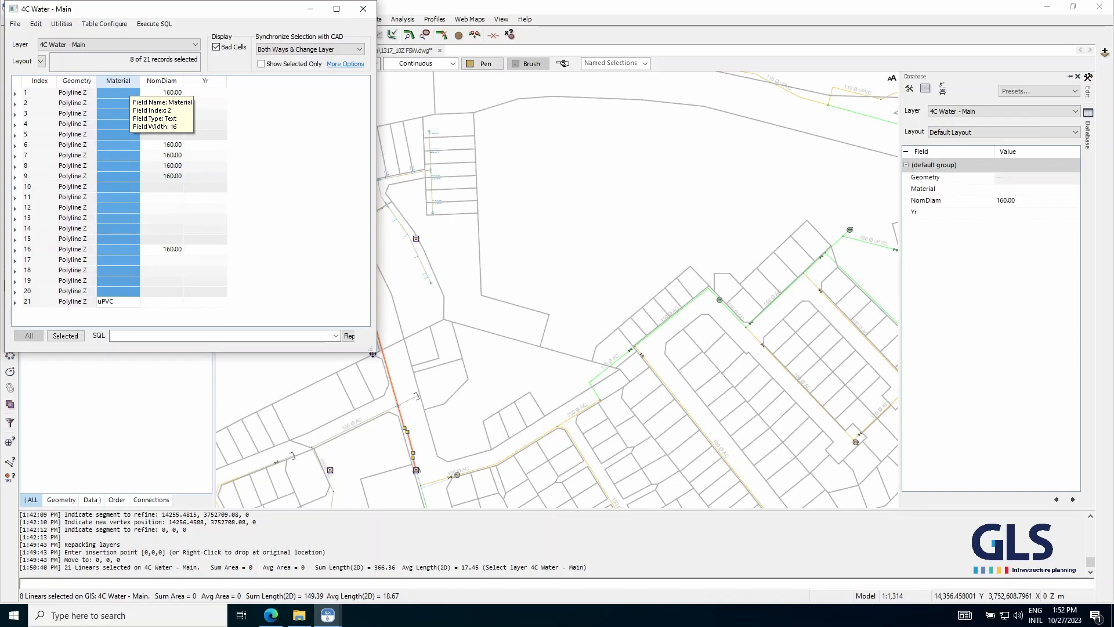
text( - 12)
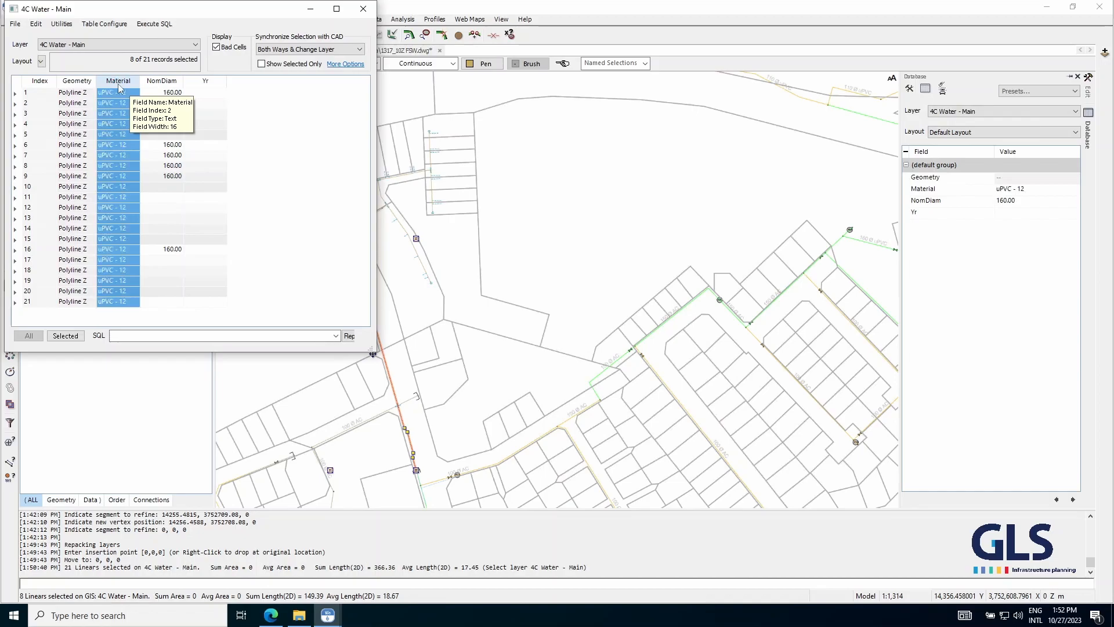
key(Return)
click(211, 80)
text(2018)
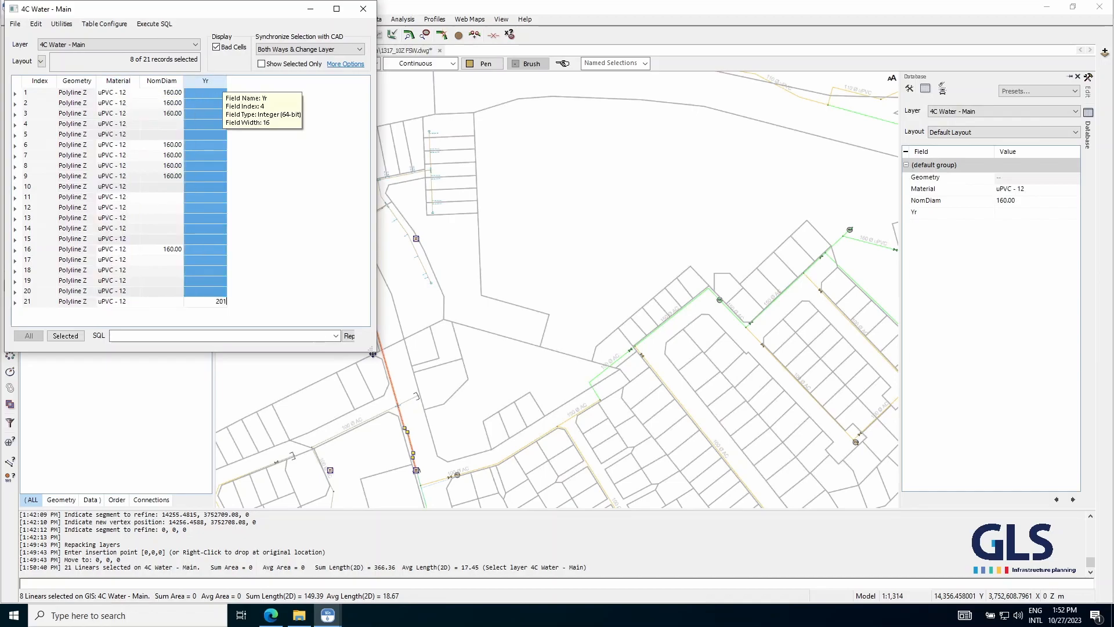
key(Return)
- Select all records with an empty NomDiam, set their value to 110, and close the attribute table
click(158, 136)
right_click(158, 137)
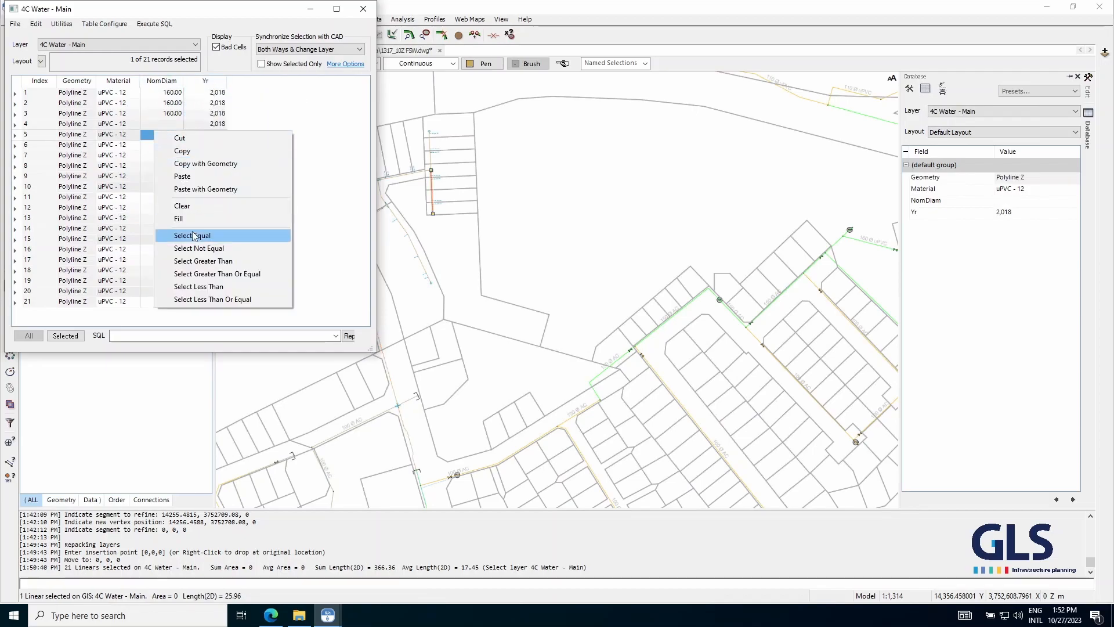
click(186, 231)
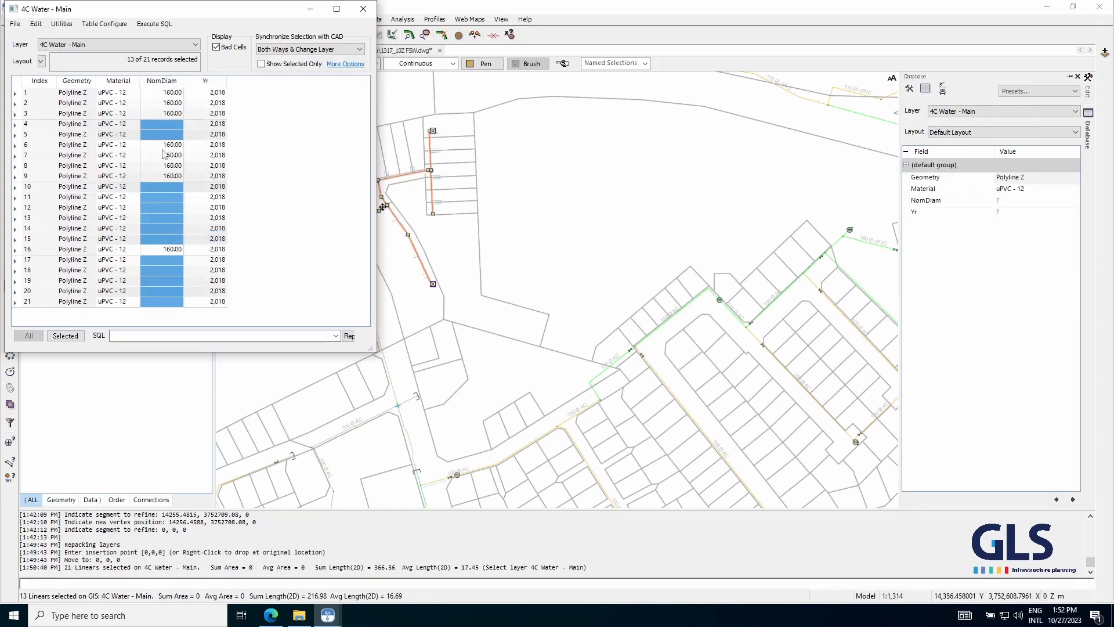
text(110)
key(Return)
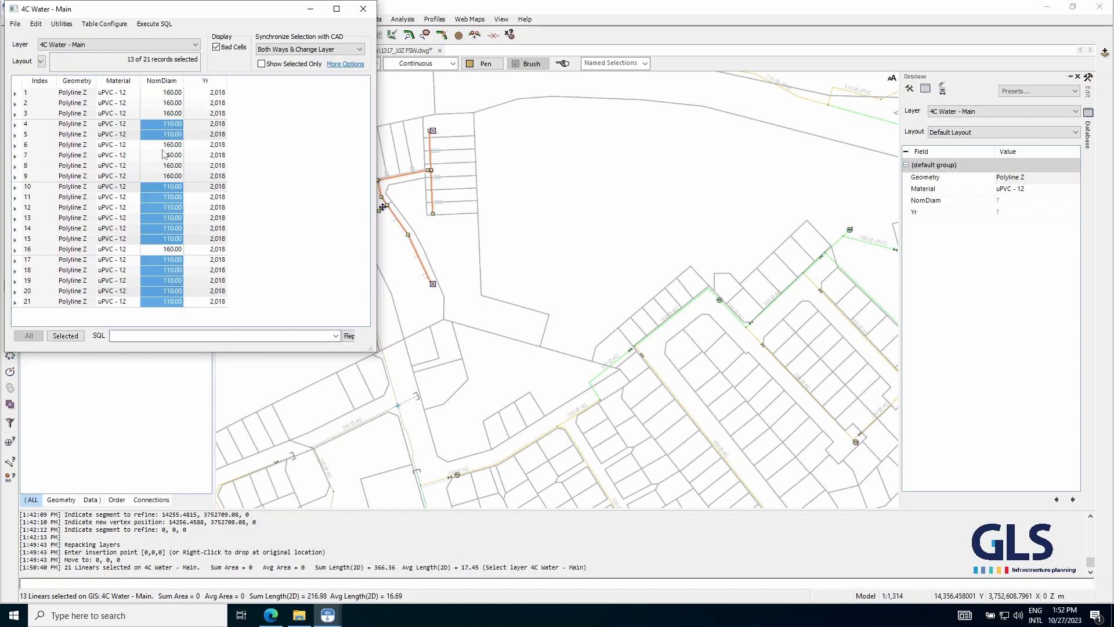
click(587, 215)
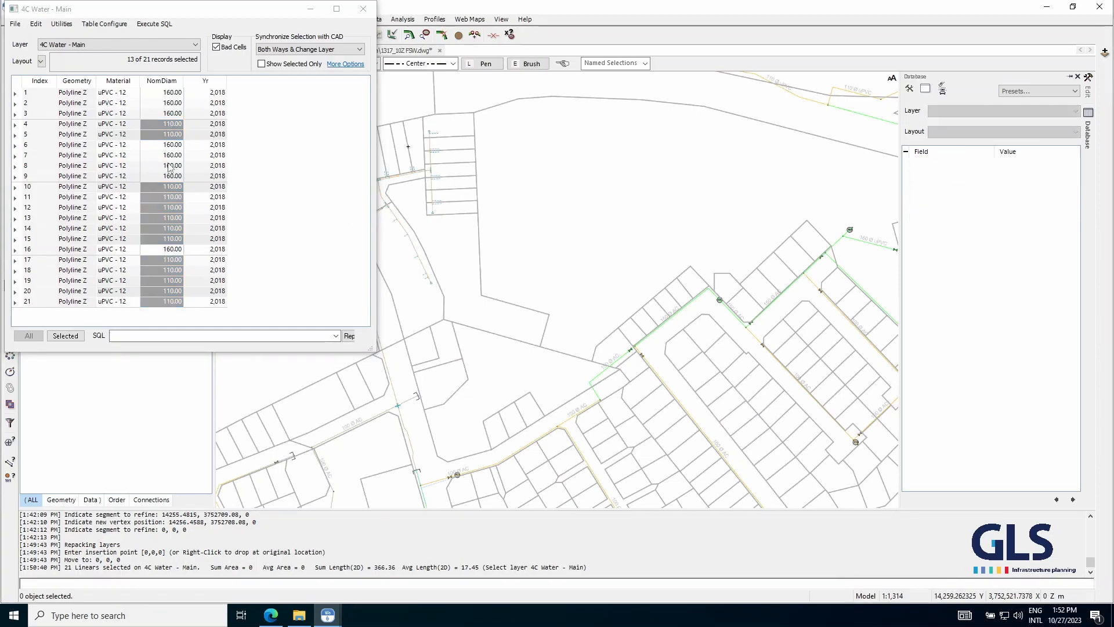
click(364, 9)
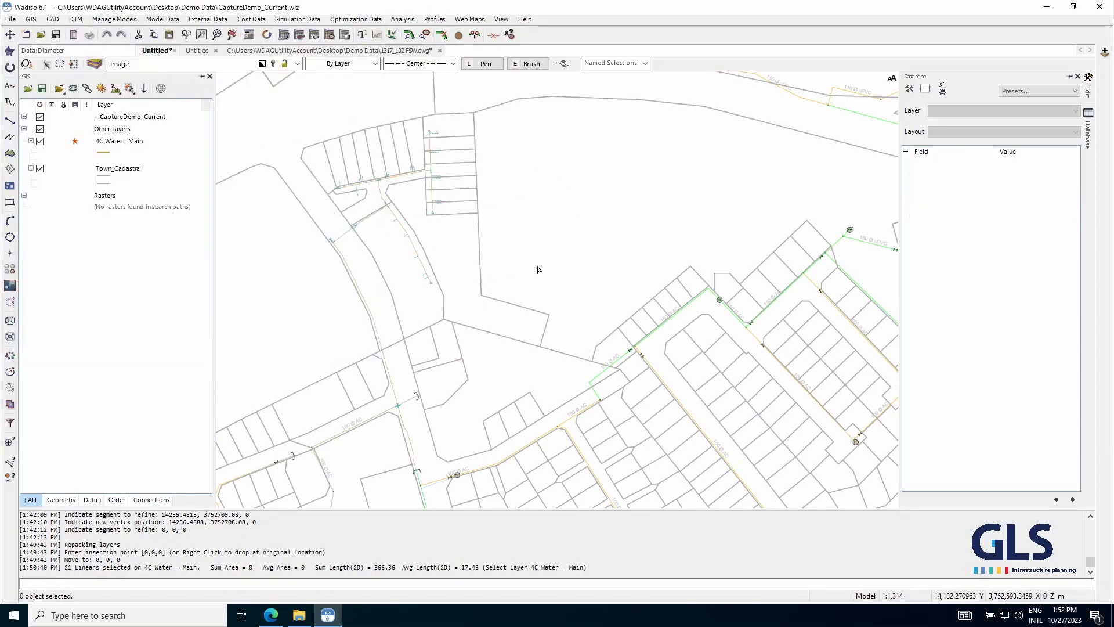
- Start merging GIS data into the model with 4C Water - Main as the source table for pipes
scroll(366, 274, up, 1)
scroll(243, 228, up, 1)
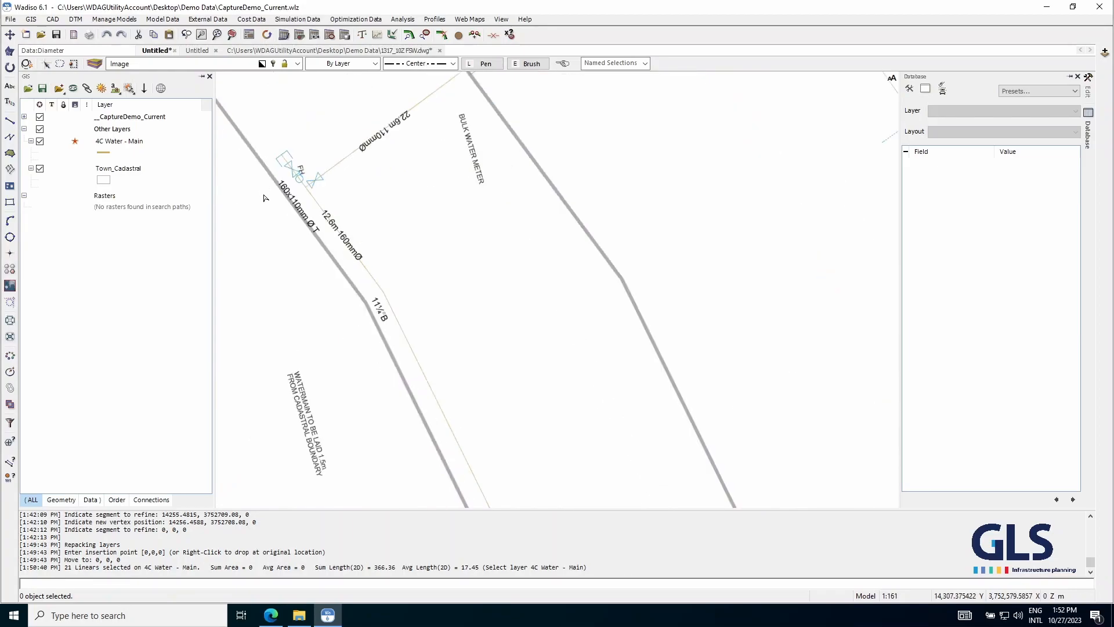
scroll(307, 179, down, 2)
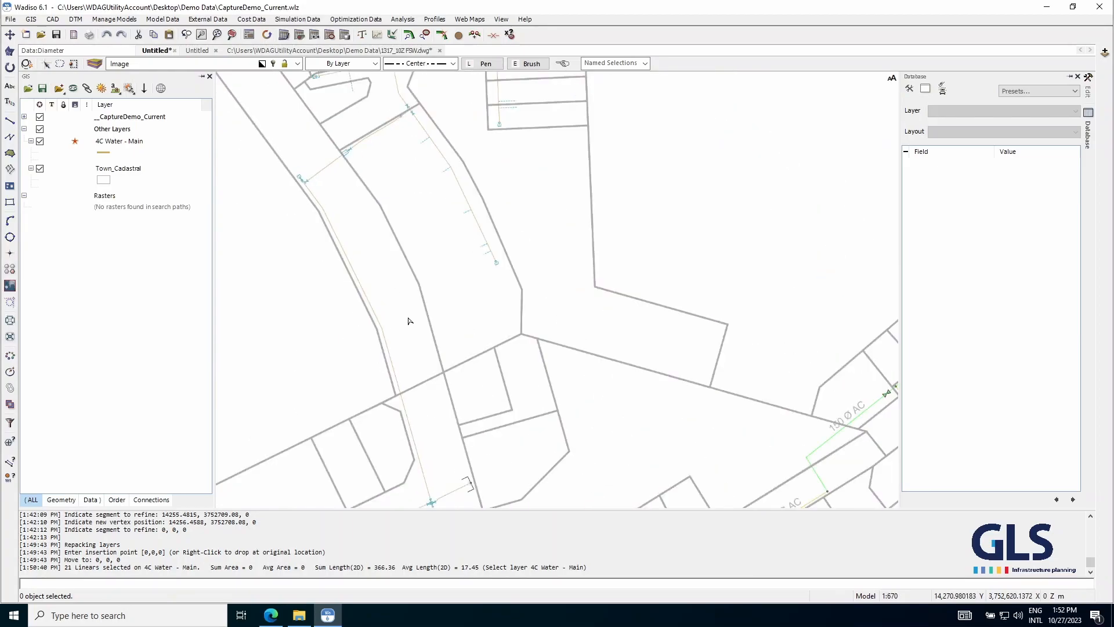
scroll(385, 249, down, 2)
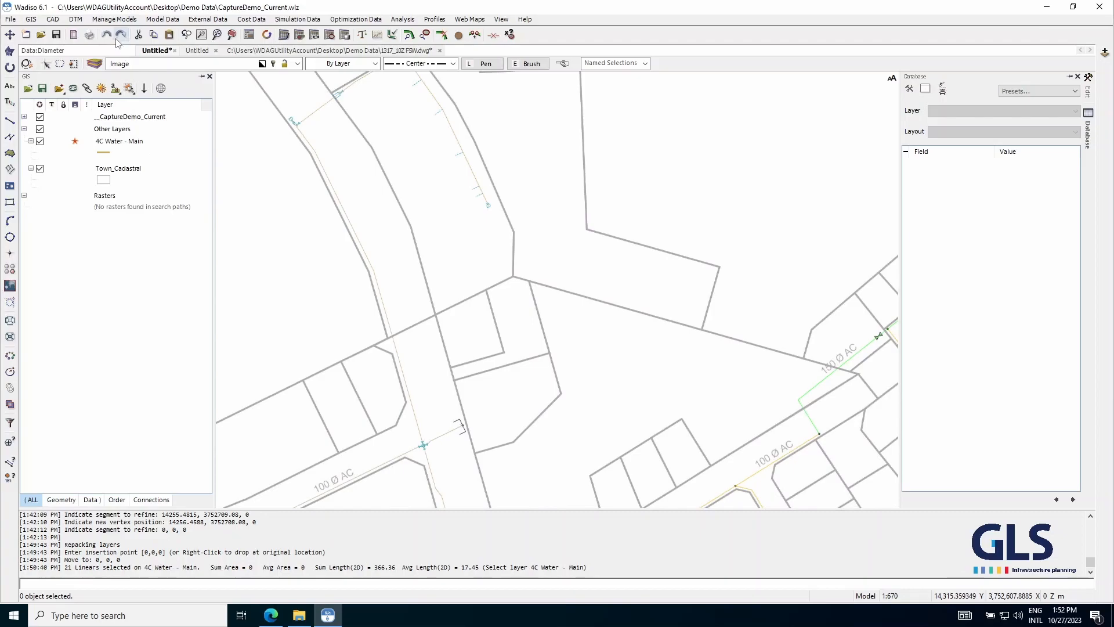
click(155, 21)
mouse_move(125, 21)
mouse_move(151, 111)
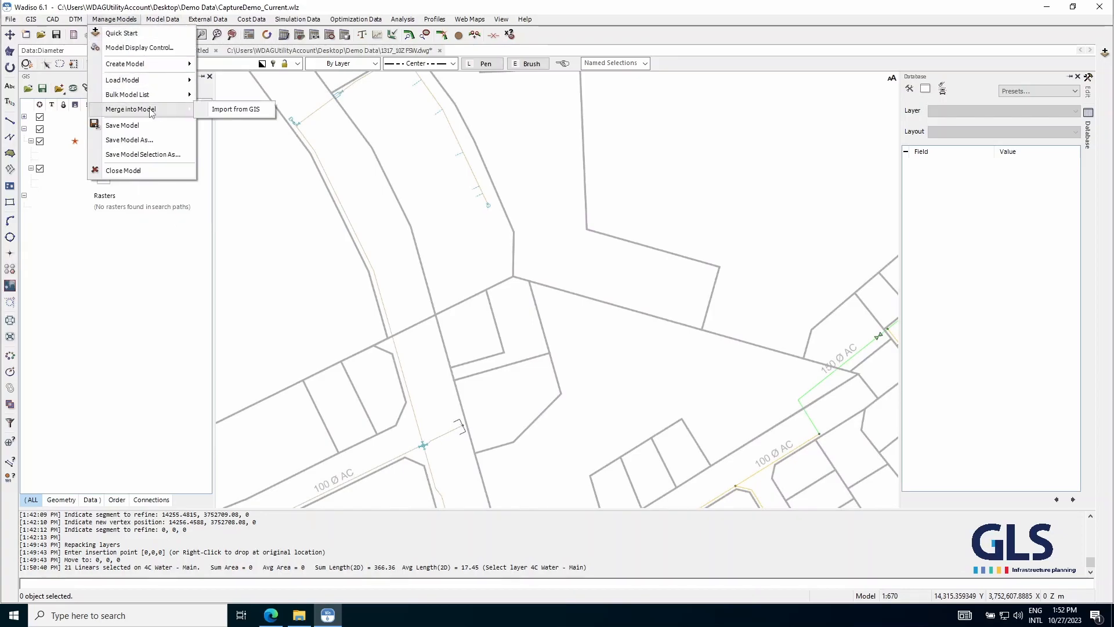
click(238, 110)
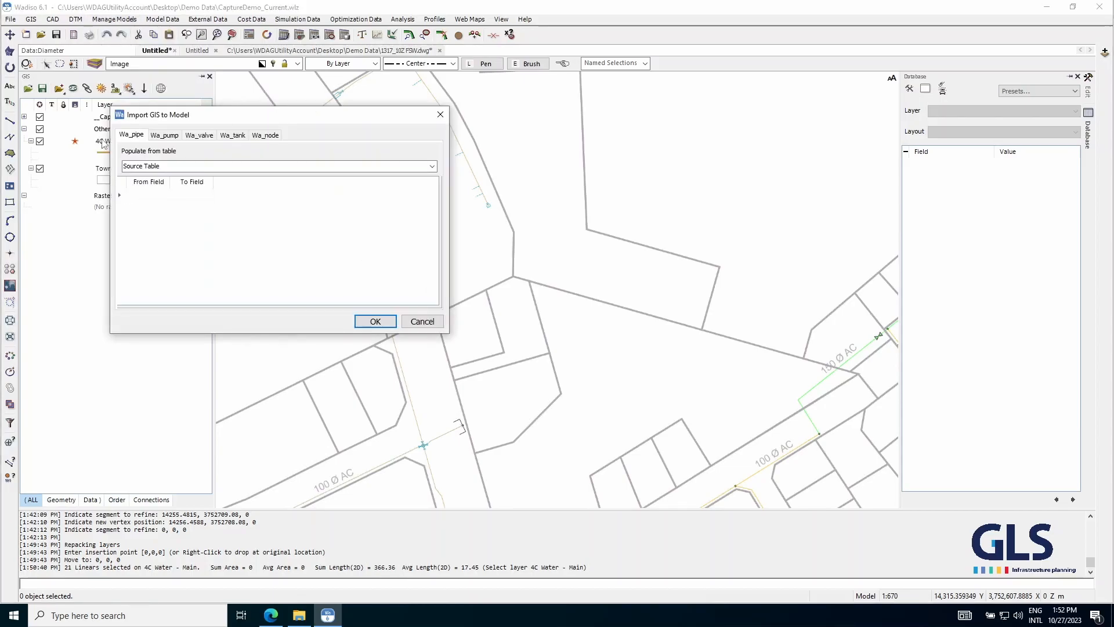
click(432, 166)
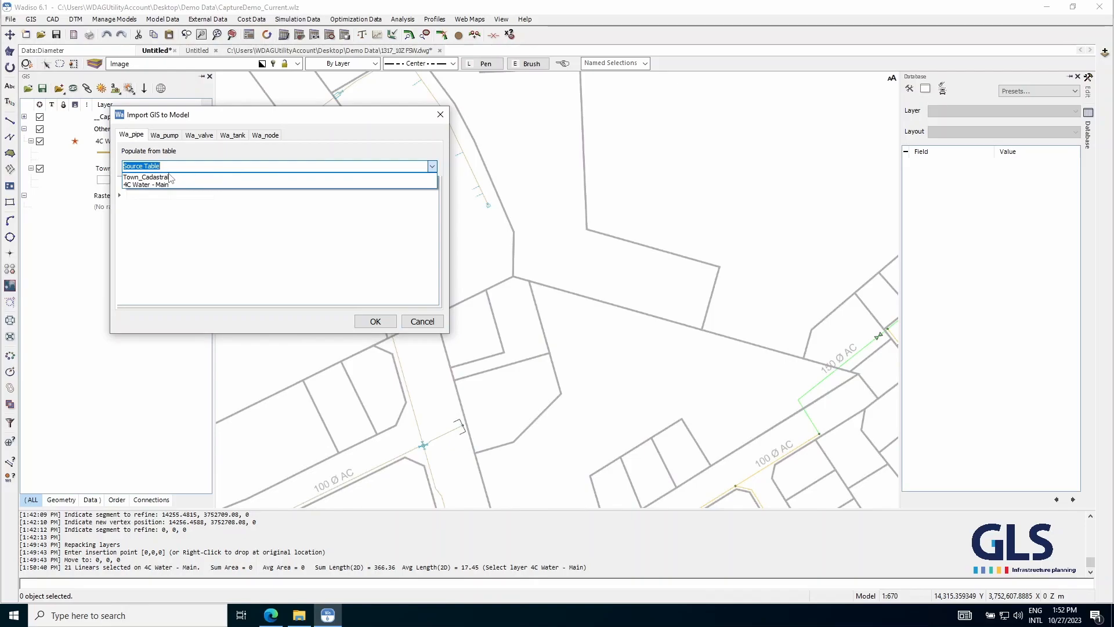
click(144, 185)
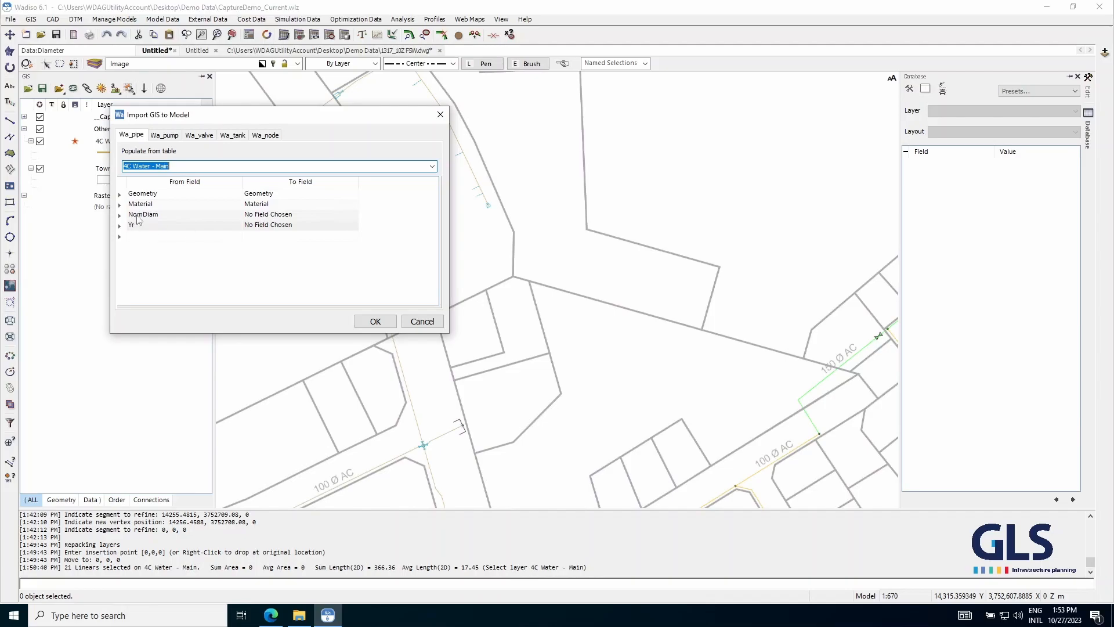
- Map the NomDiam source field to the model's Nominal_Diameter pipe field
click(293, 216)
click(352, 216)
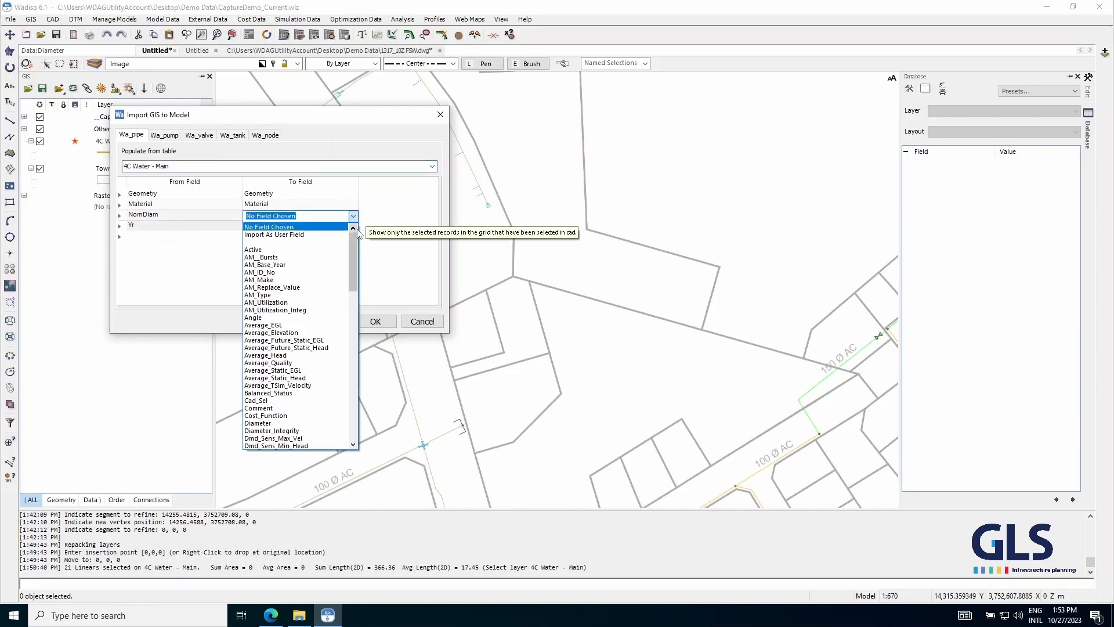
drag(357, 250, 354, 287)
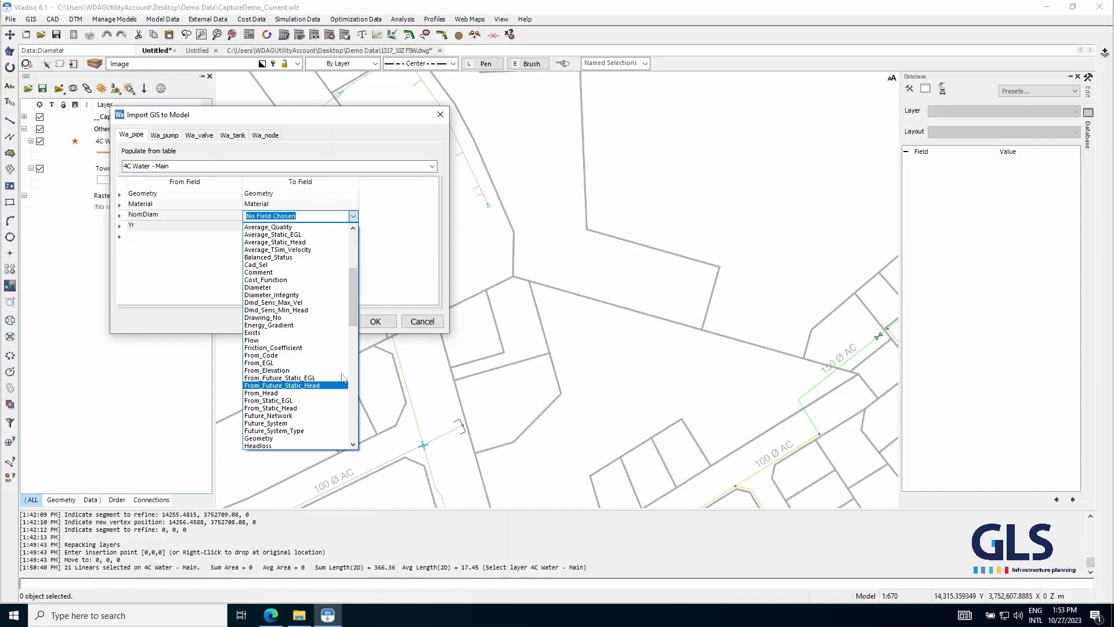
drag(353, 322, 357, 356)
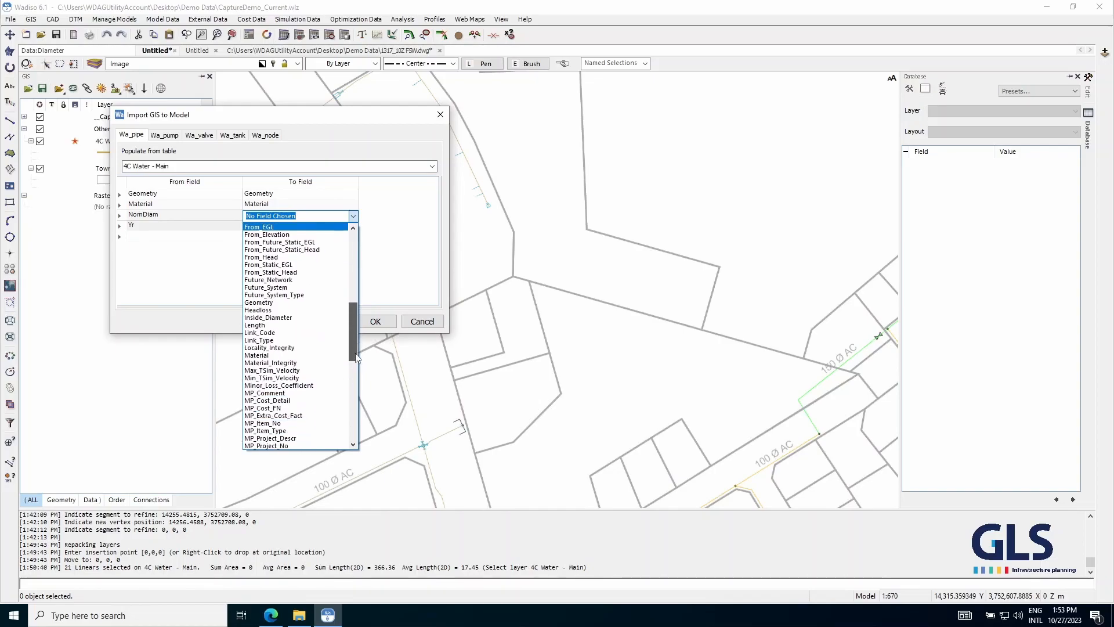
text(n)
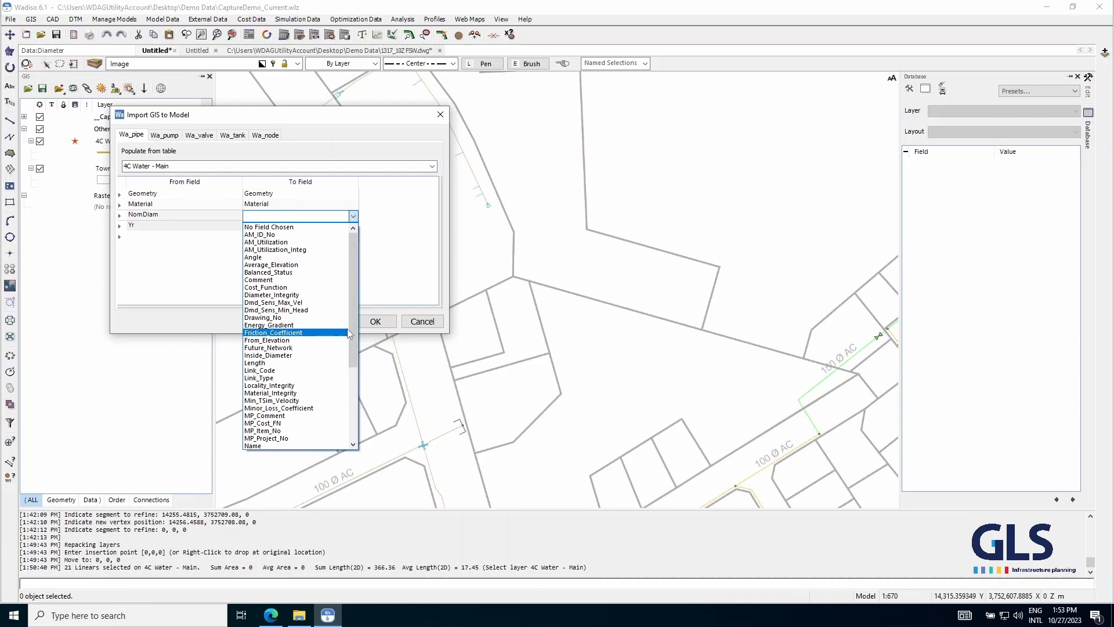
text(om)
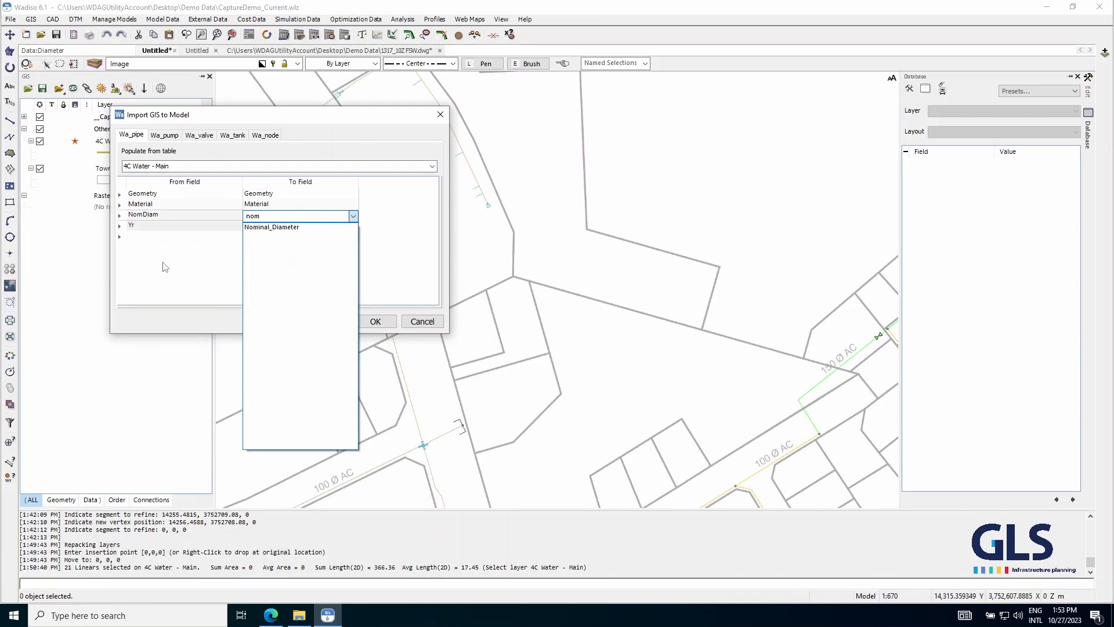
click(279, 227)
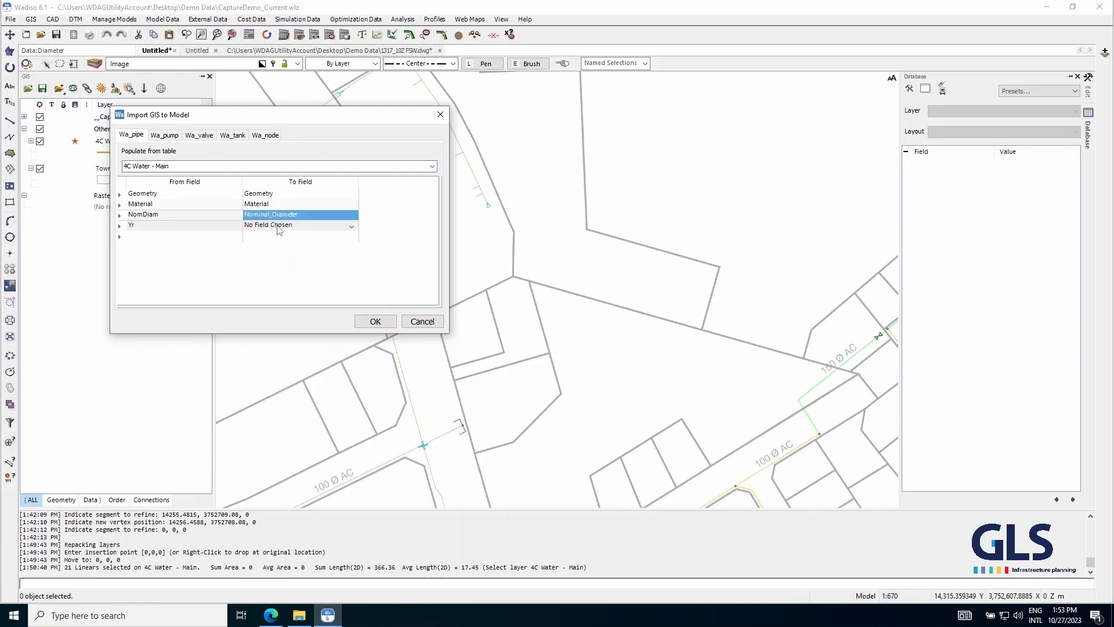
- Map the Yr source field to the model's Year field and run the import
click(341, 231)
click(352, 227)
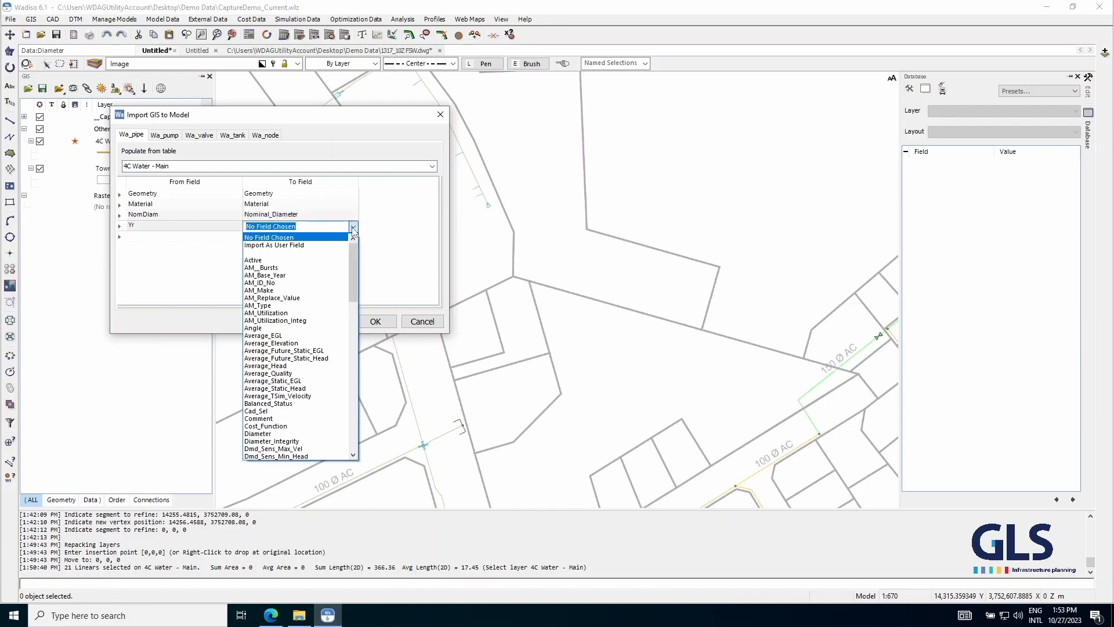
text(y)
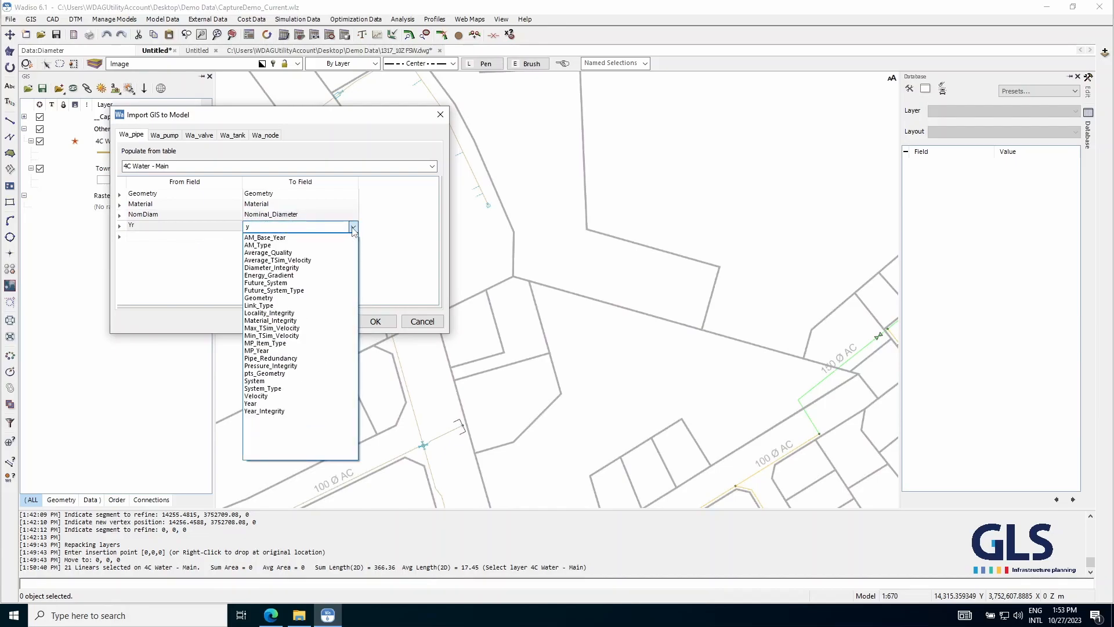
click(266, 404)
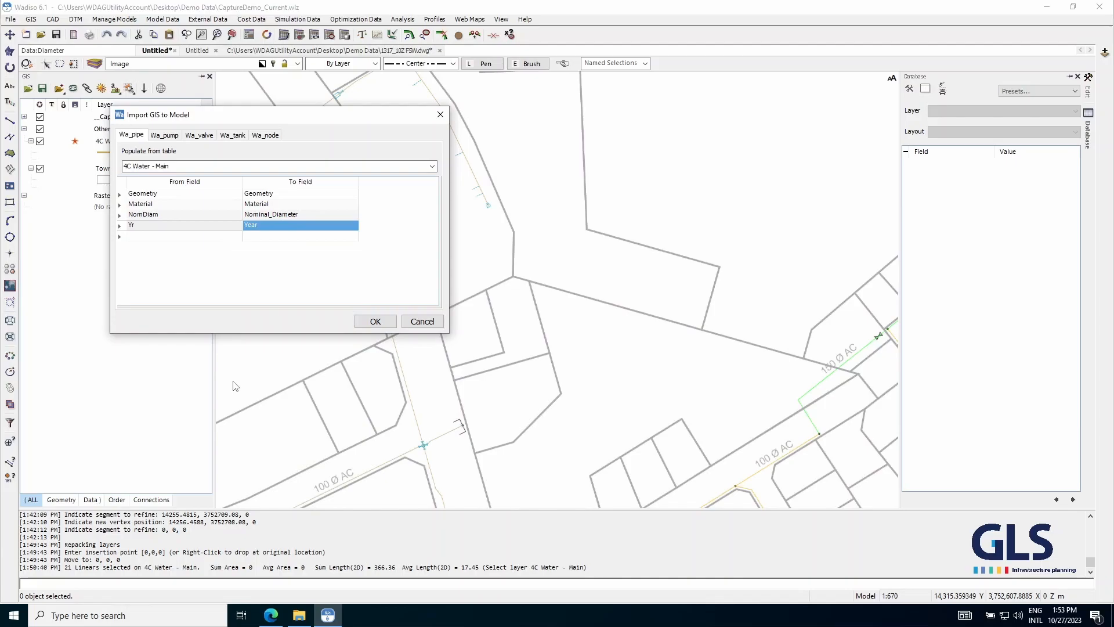
click(385, 328)
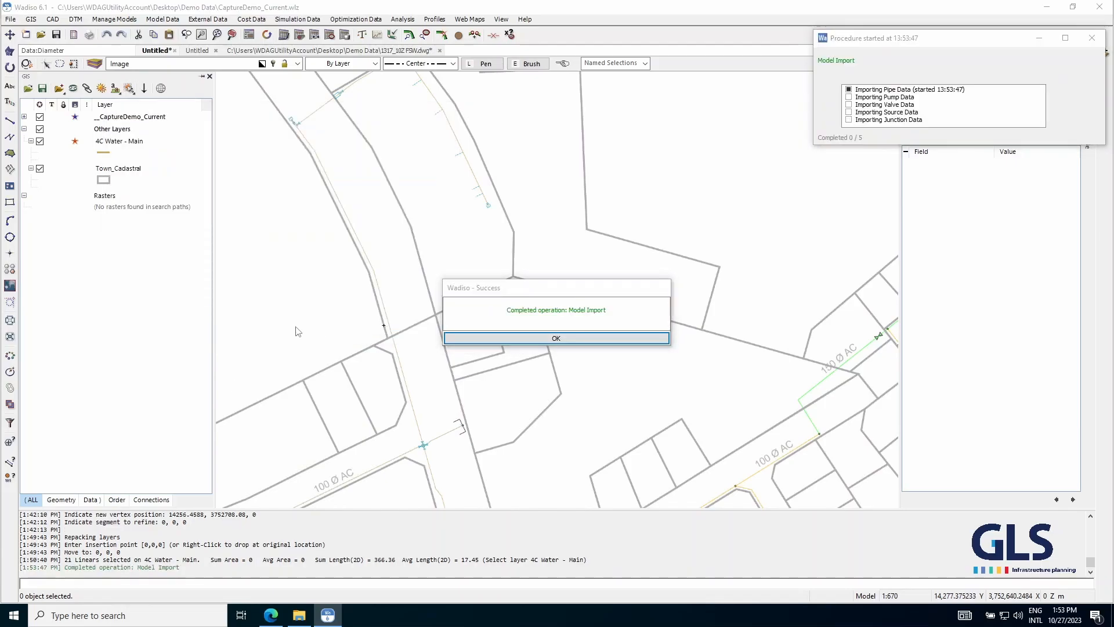
- Close the completed model import and hide the 4C Water - Main and Town_Cadastral GIS layers
click(546, 341)
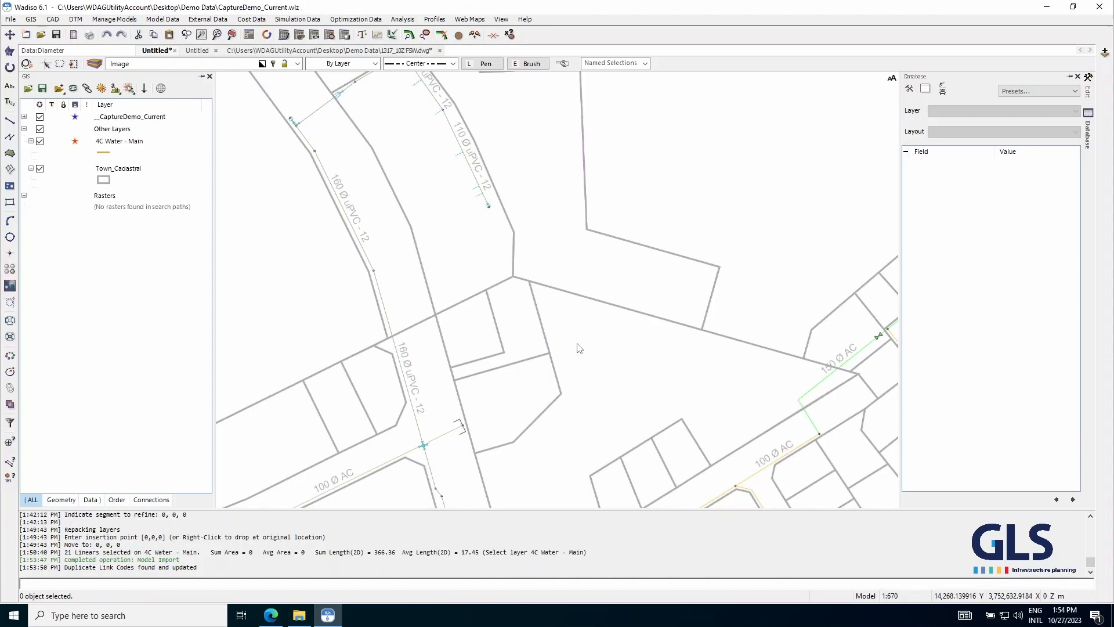
scroll(464, 280, down, 3)
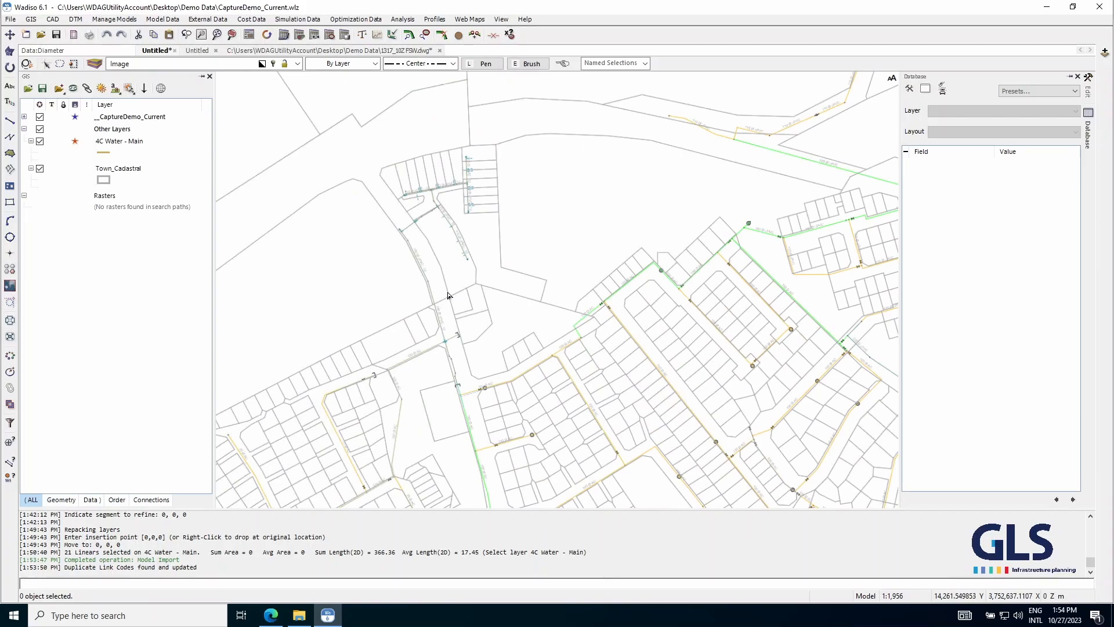
click(39, 169)
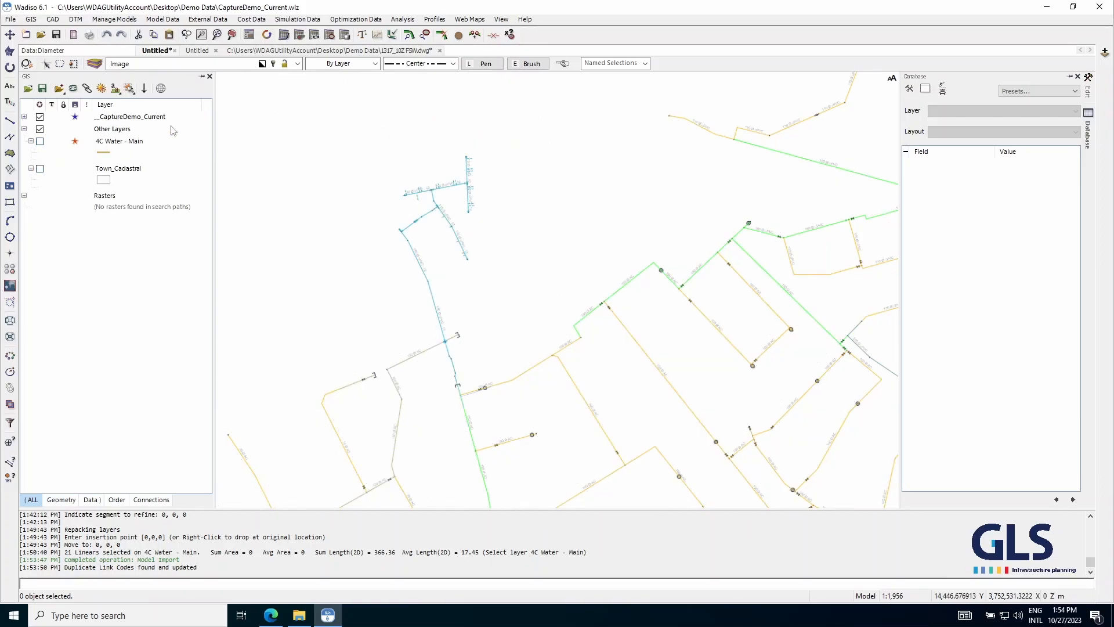
- Turn off the visibility of all 4C Water drawing layers and Existing Watermain - APPROX in Layer Control
click(94, 64)
drag(359, 265, 357, 187)
click(524, 185)
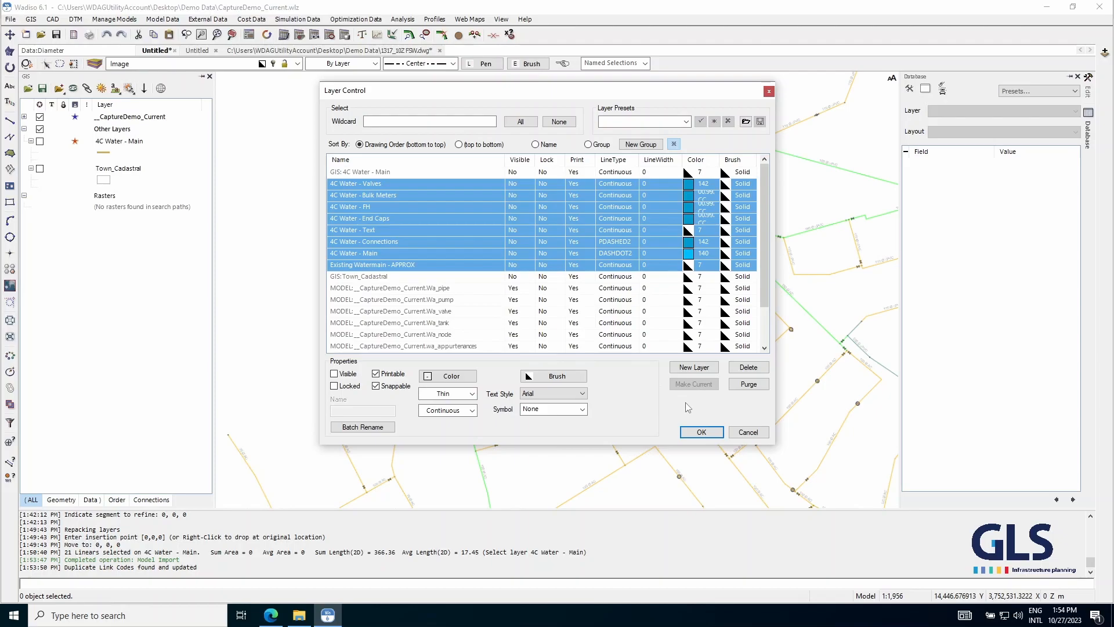
click(701, 432)
- Examine the hydraulic and physical attributes of the imported 160 mm pipes against the Wa_pipe diameter legend
scroll(399, 332, up, 3)
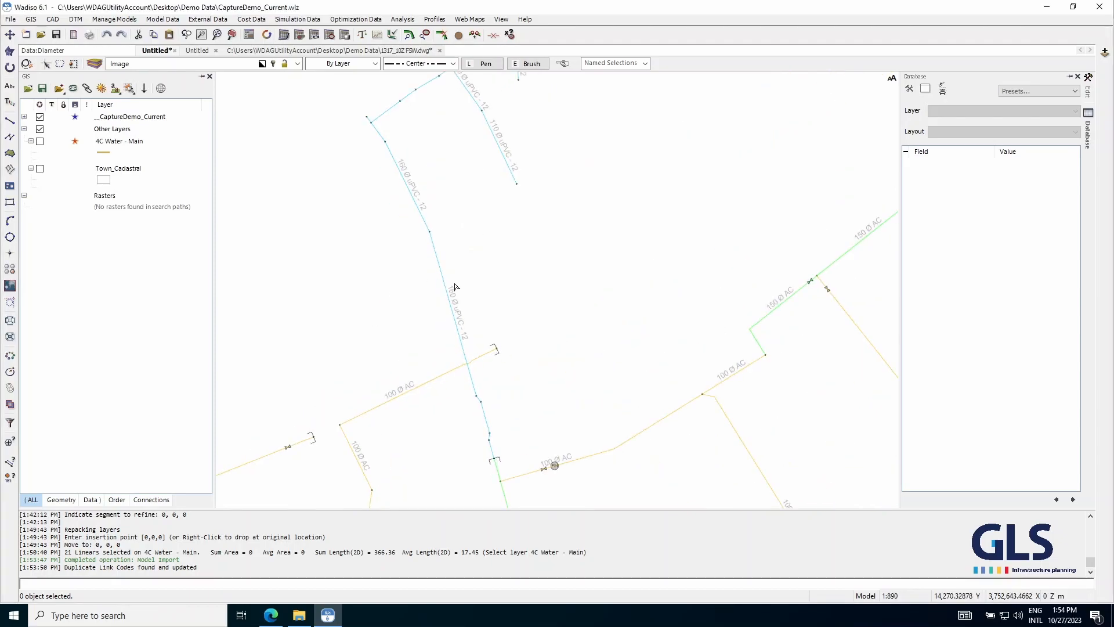
click(453, 314)
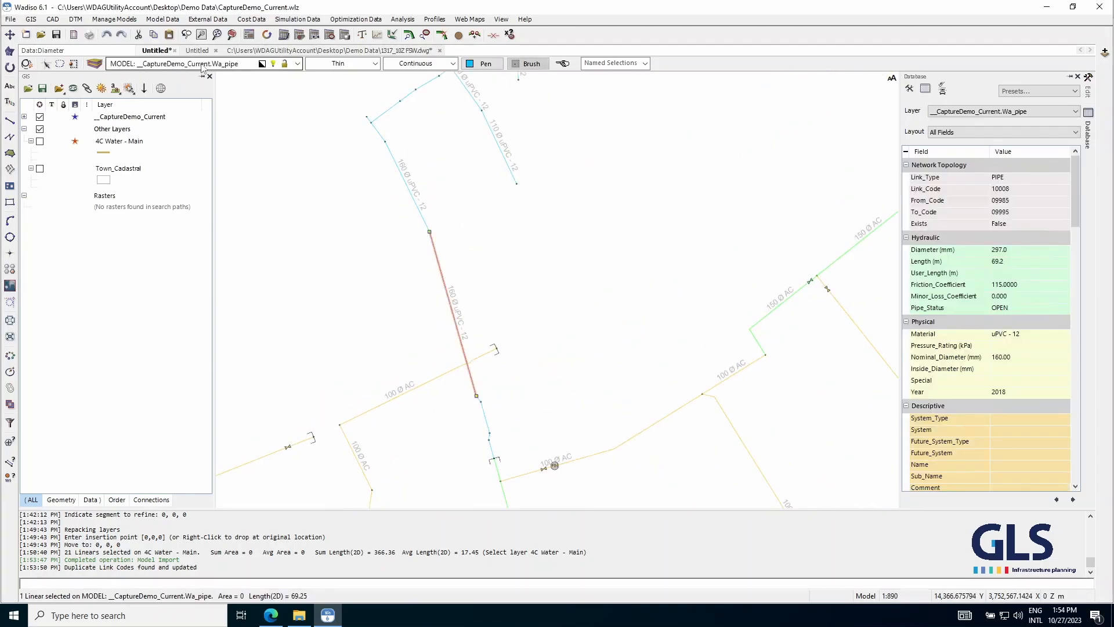
scroll(325, 300, down, 3)
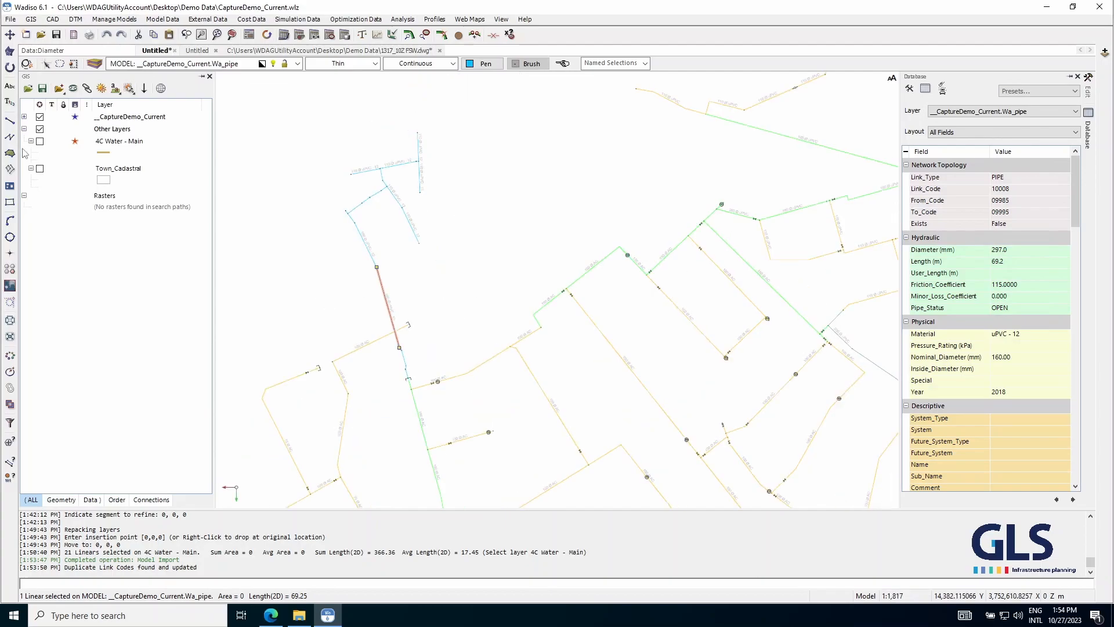
click(24, 117)
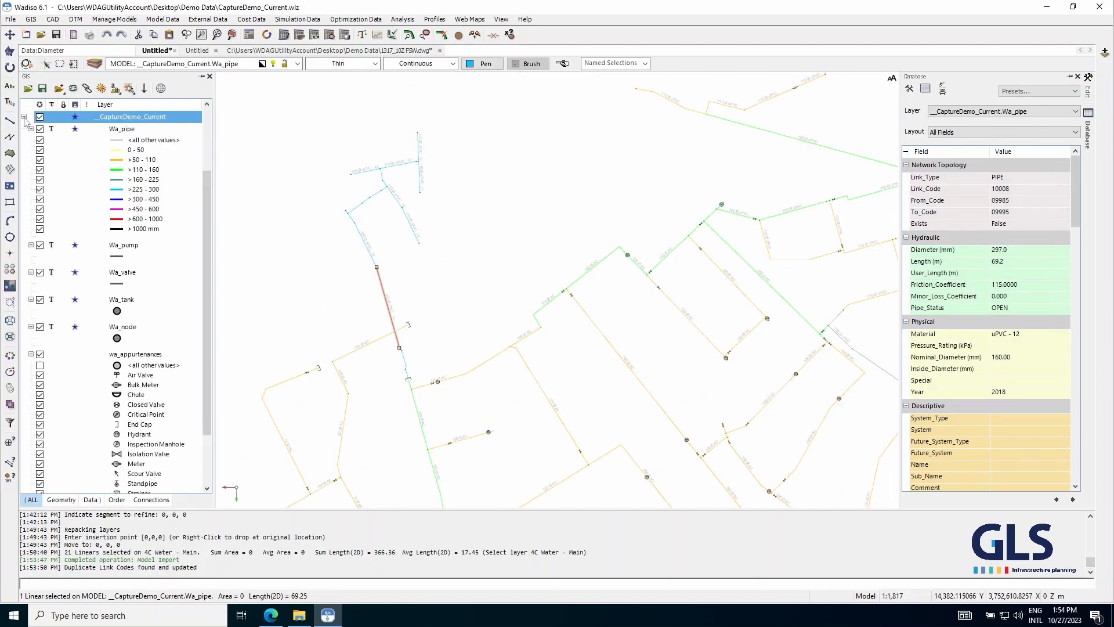
click(439, 269)
scroll(396, 293, up, 3)
click(367, 279)
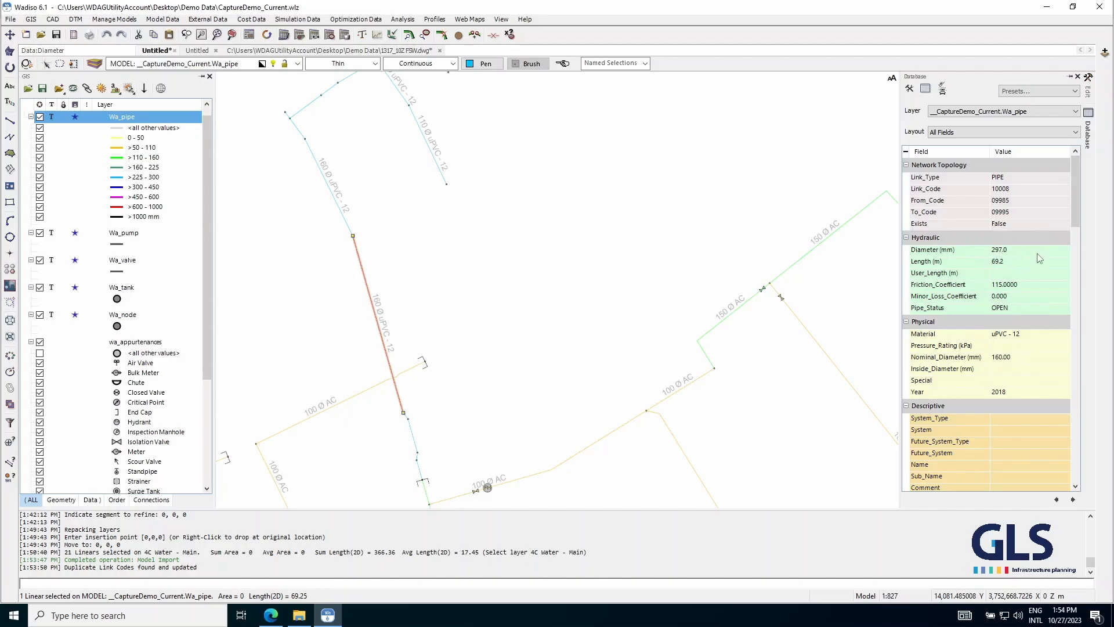
click(297, 130)
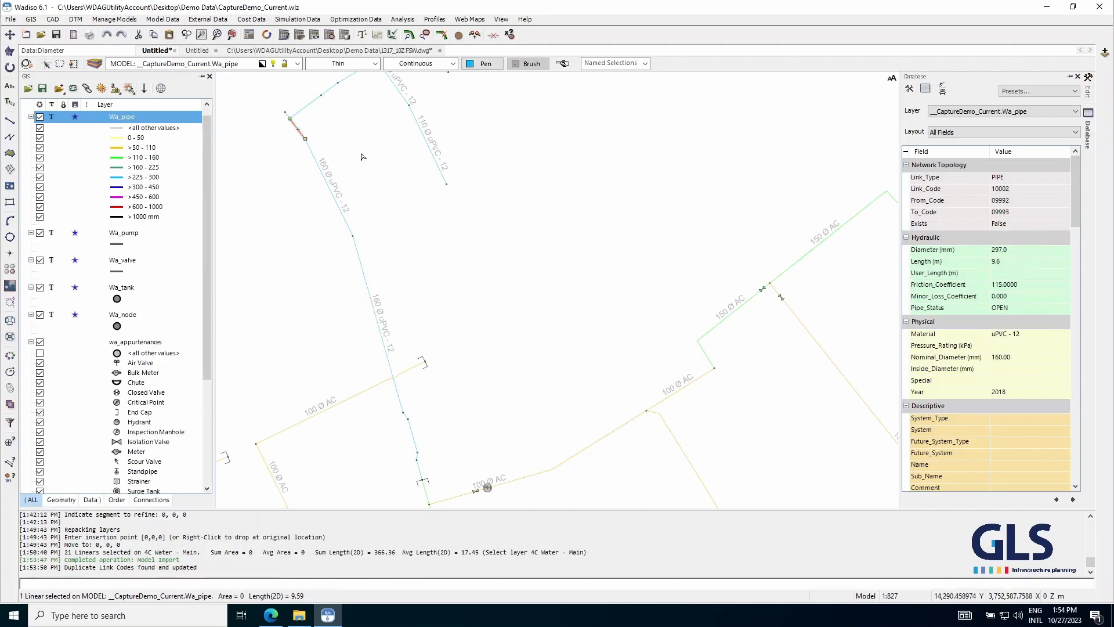
scroll(426, 271, down, 3)
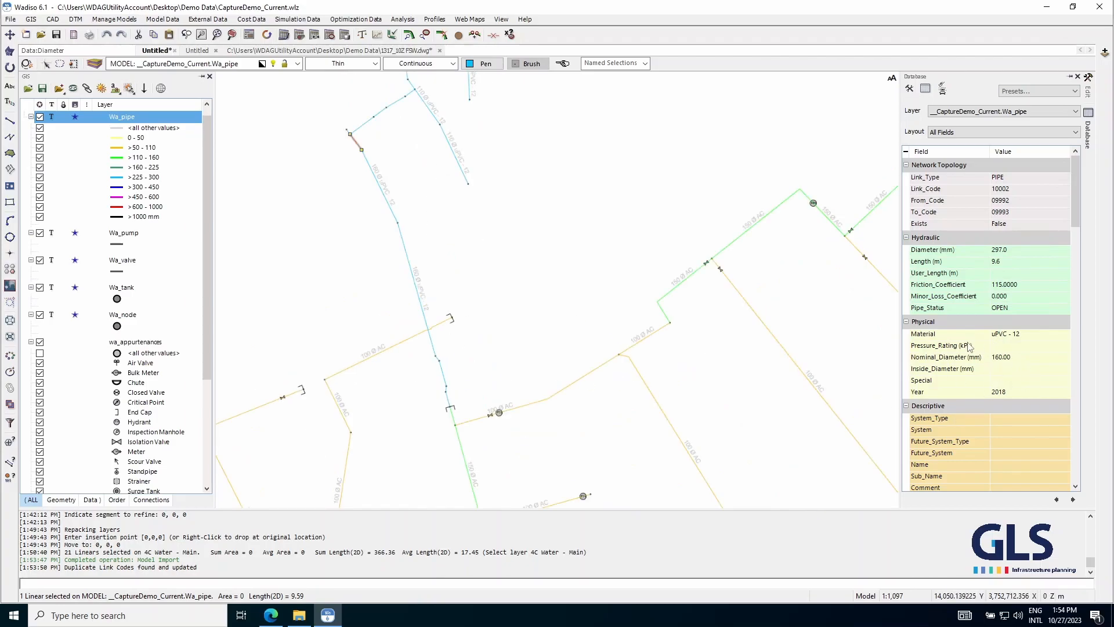
- Select all imported 160 mm uPVC pipes along the main, leaving out the 110 mm branches
scroll(406, 325, up, 4)
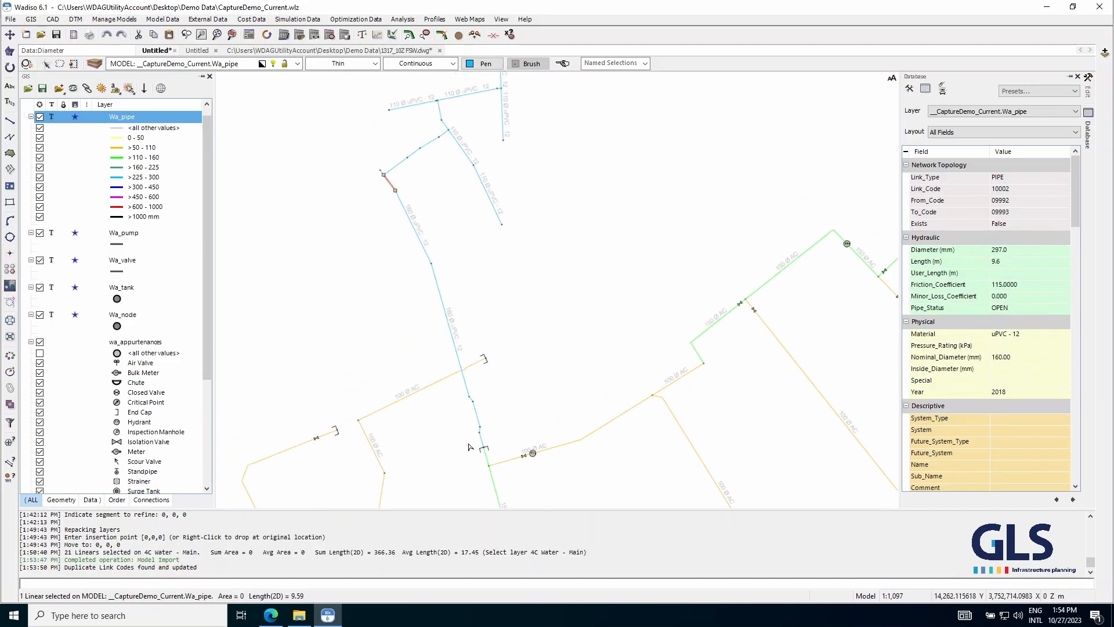
mouse_move(533, 435)
mouse_down()
mouse_move(493, 458)
mouse_move(530, 432)
mouse_up()
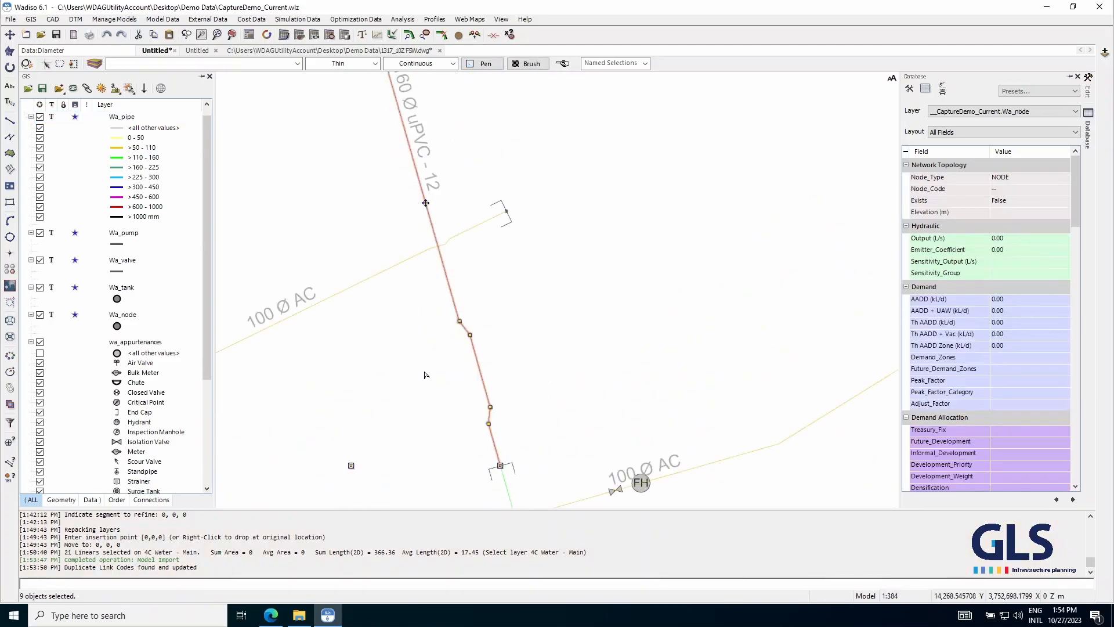
scroll(394, 247, down, 2)
mouse_move(385, 255)
mouse_down()
mouse_move(358, 125)
mouse_move(301, 125)
mouse_move(317, 102)
mouse_up()
scroll(352, 122, up, 3)
scroll(358, 235, down, 3)
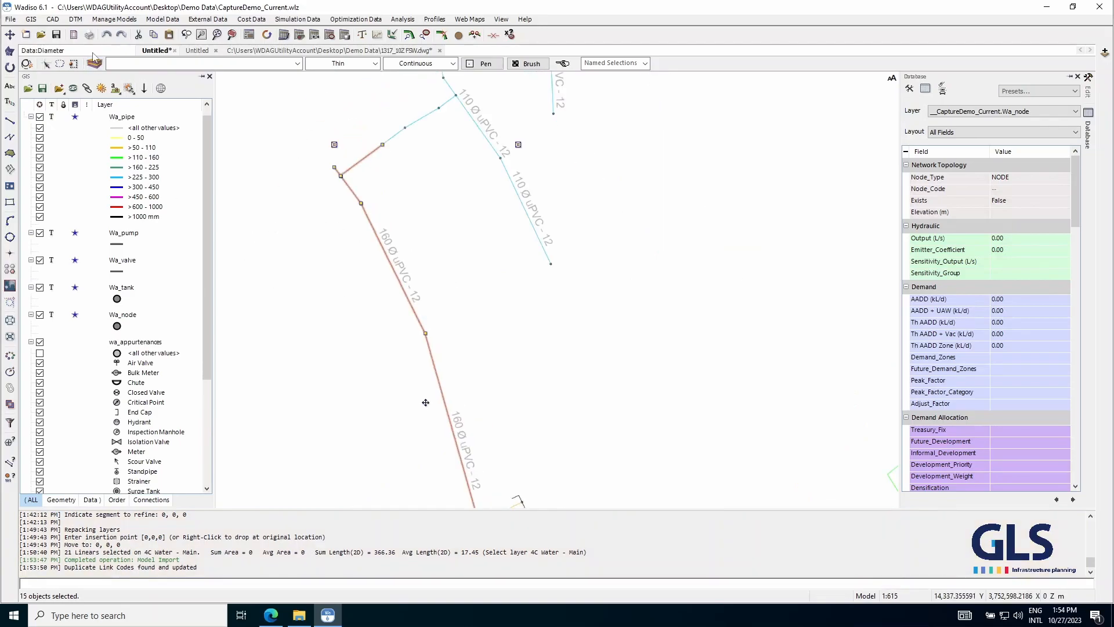
scroll(289, 106, up, 1)
scroll(354, 170, up, 2)
drag(433, 250, 380, 158)
scroll(373, 208, down, 3)
scroll(382, 184, down, 3)
scroll(352, 208, up, 1)
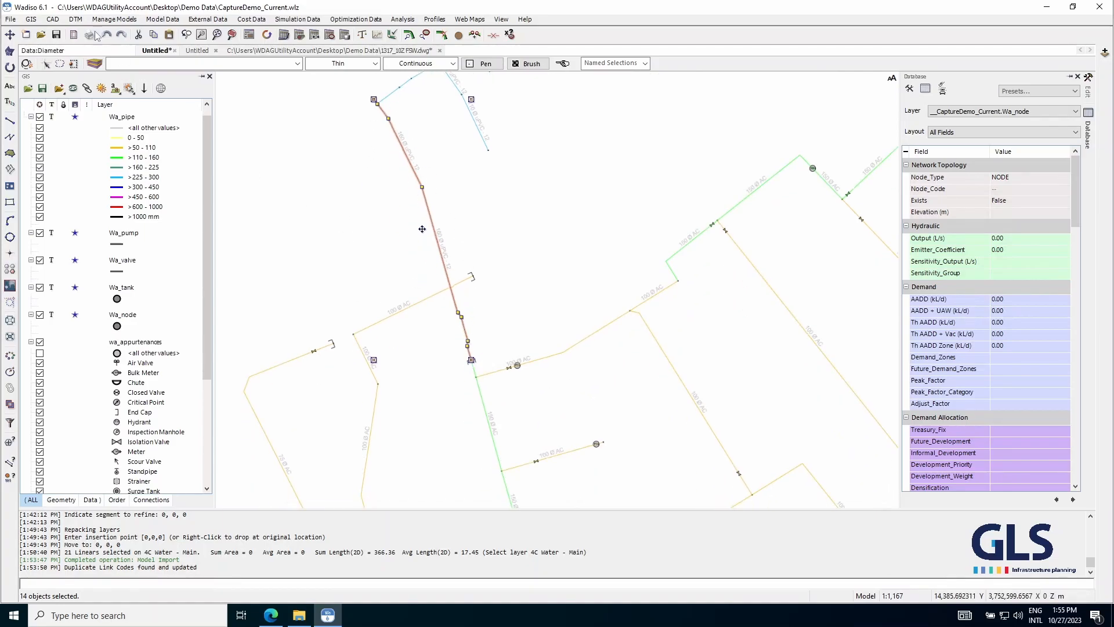
- Start updating the selected pipes from the Pressure_Pipe catalogue and keep Material uPVC-12 and Pressure_Rating 1200.0 fixed
click(162, 19)
mouse_move(199, 140)
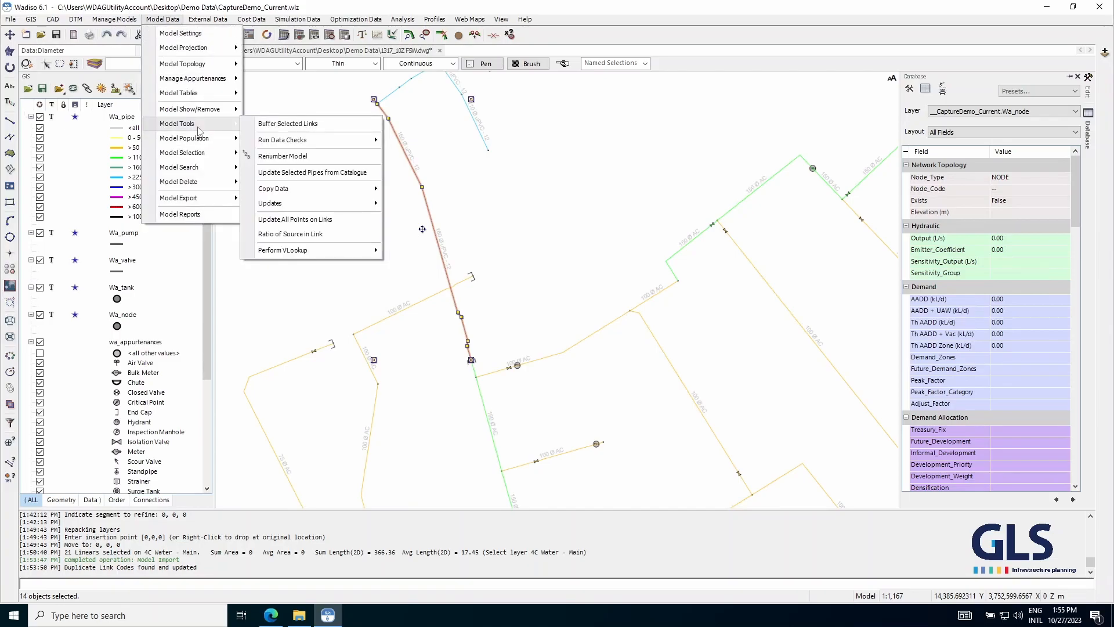
click(287, 173)
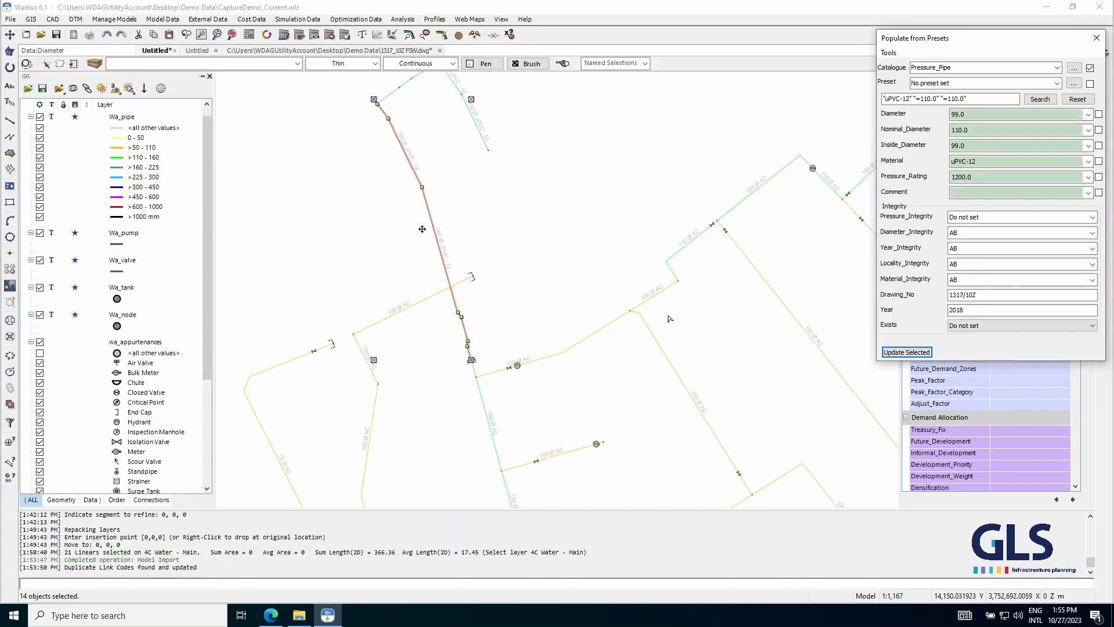
drag(949, 51, 847, 64)
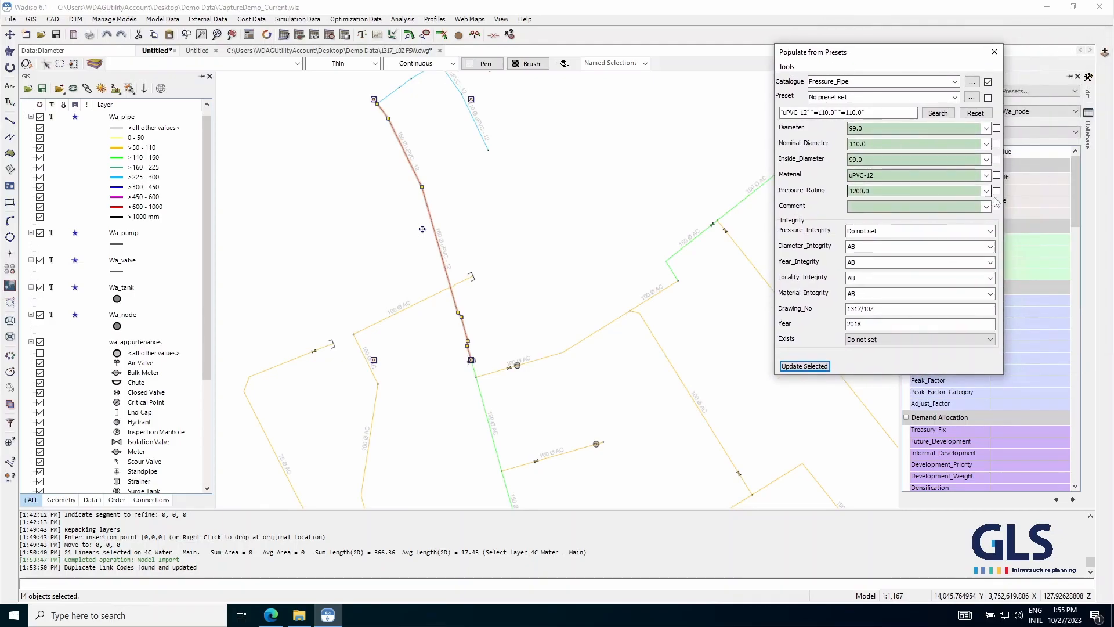
click(996, 175)
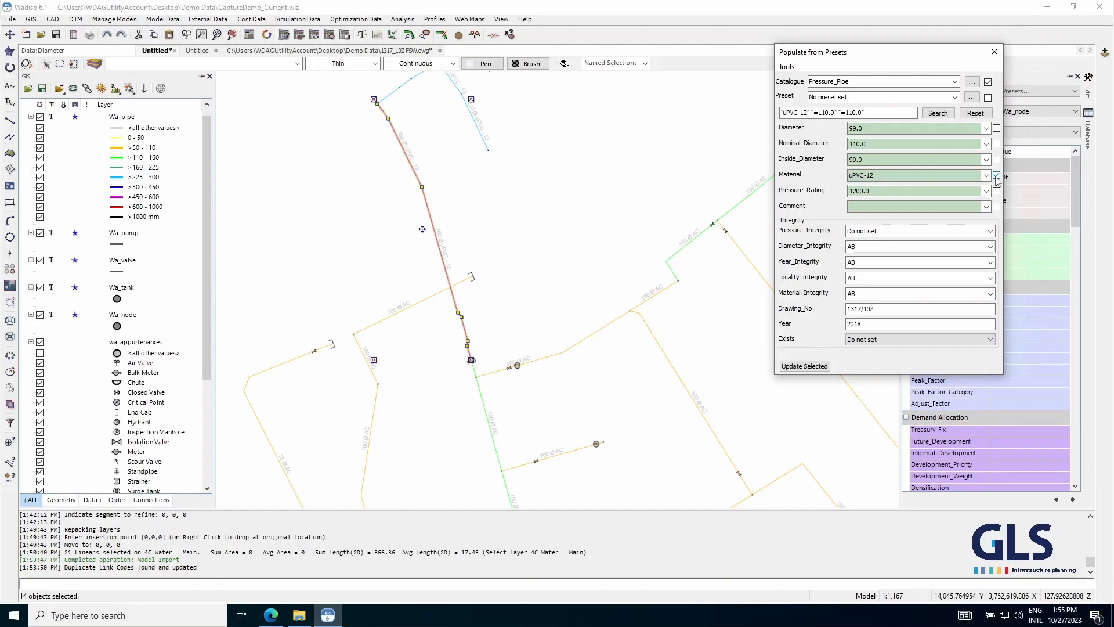
click(996, 190)
- Reset the unlocked catalogue filters, set Nominal_Diameter to 160.0 and update the selected pipes
click(975, 113)
click(986, 144)
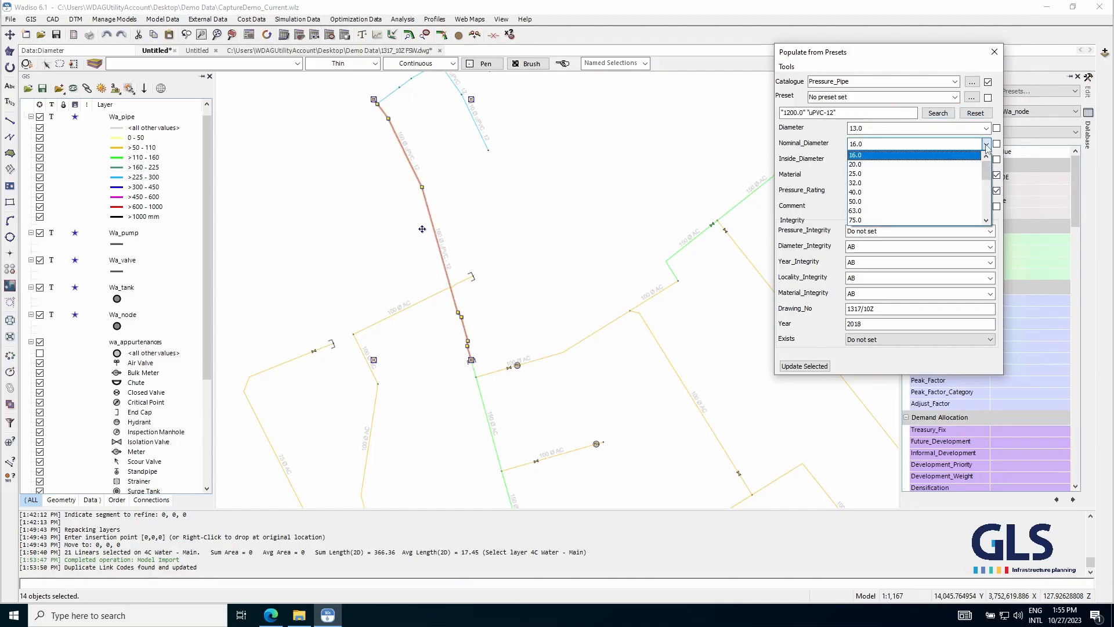
click(929, 218)
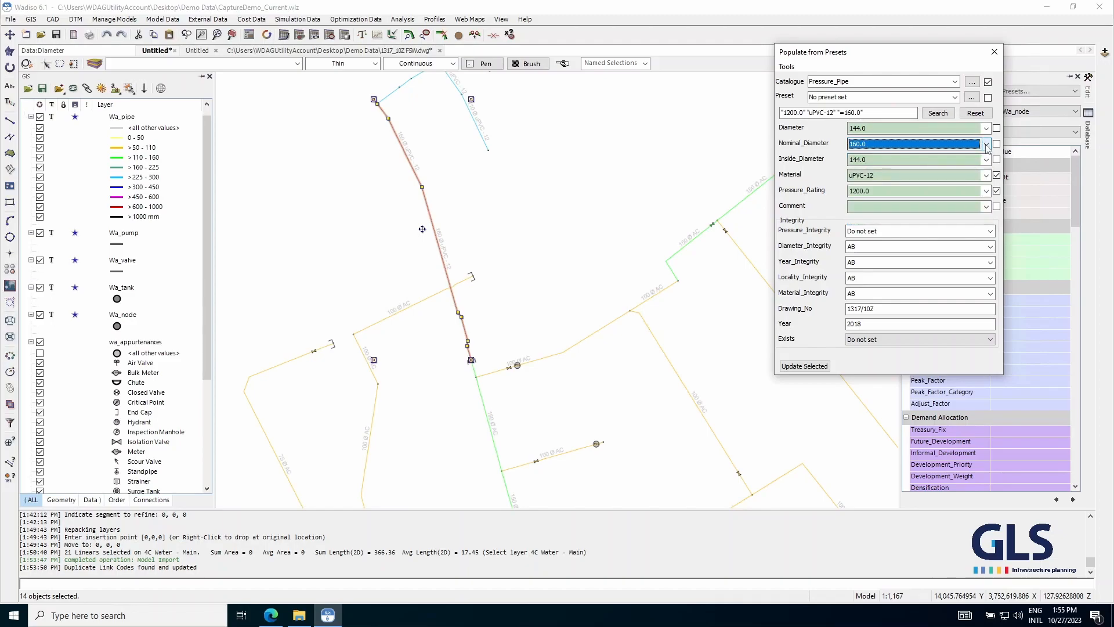
click(803, 366)
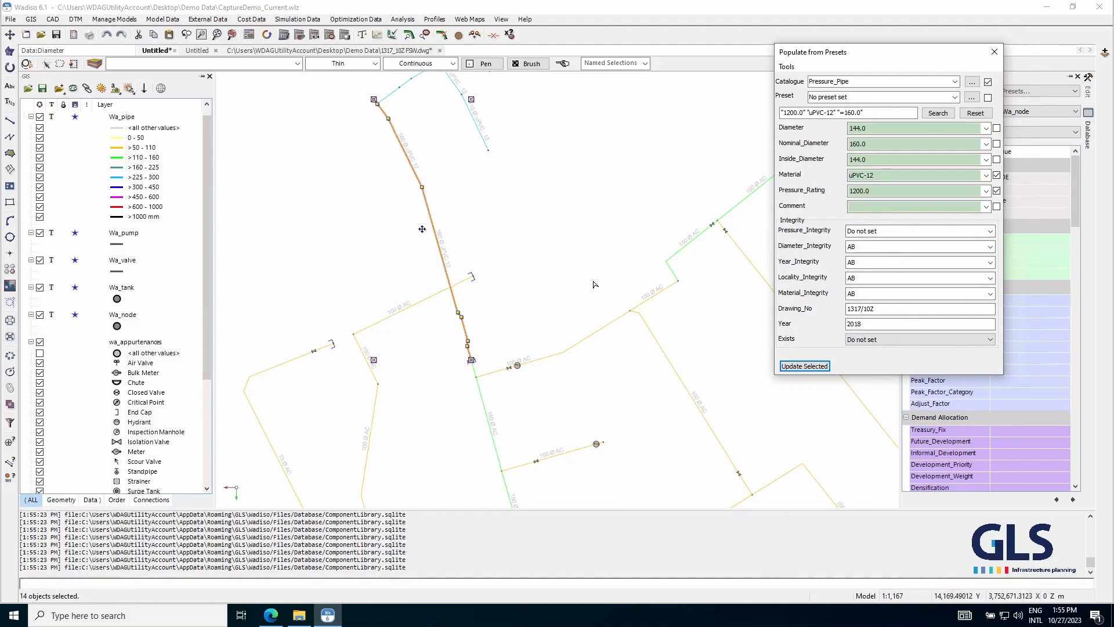
- Clear the selection and select all imported 110 mm uPVC pipes at the main's northern end
scroll(329, 264, up, 2)
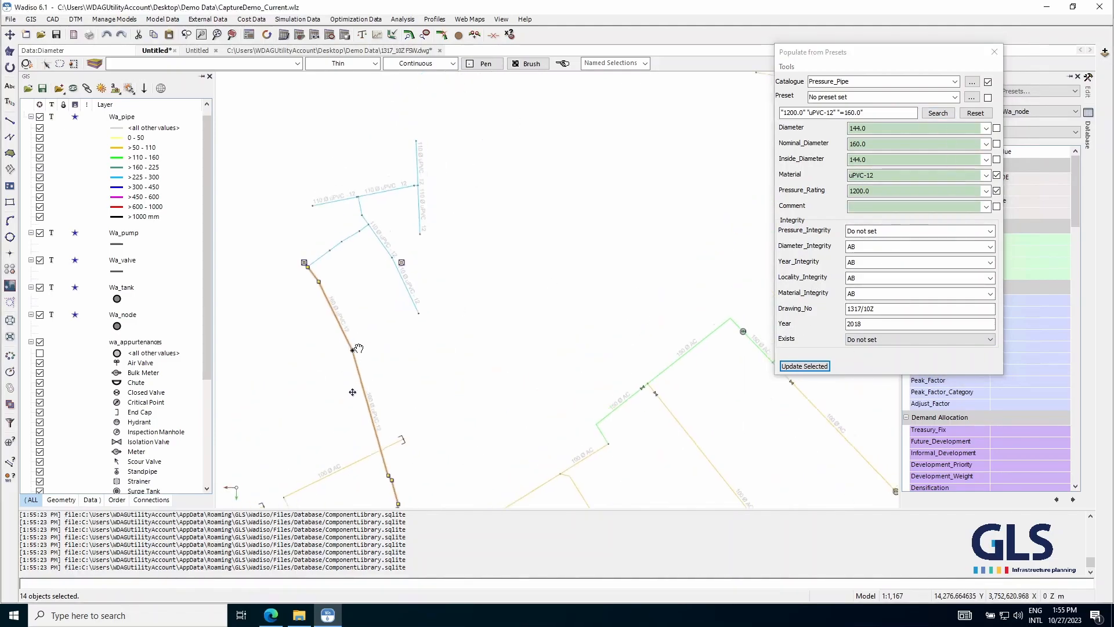
key(Escape)
scroll(458, 421, down, 3)
mouse_move(386, 352)
mouse_down()
mouse_move(484, 365)
mouse_move(382, 294)
mouse_move(385, 361)
mouse_up()
scroll(371, 311, up, 2)
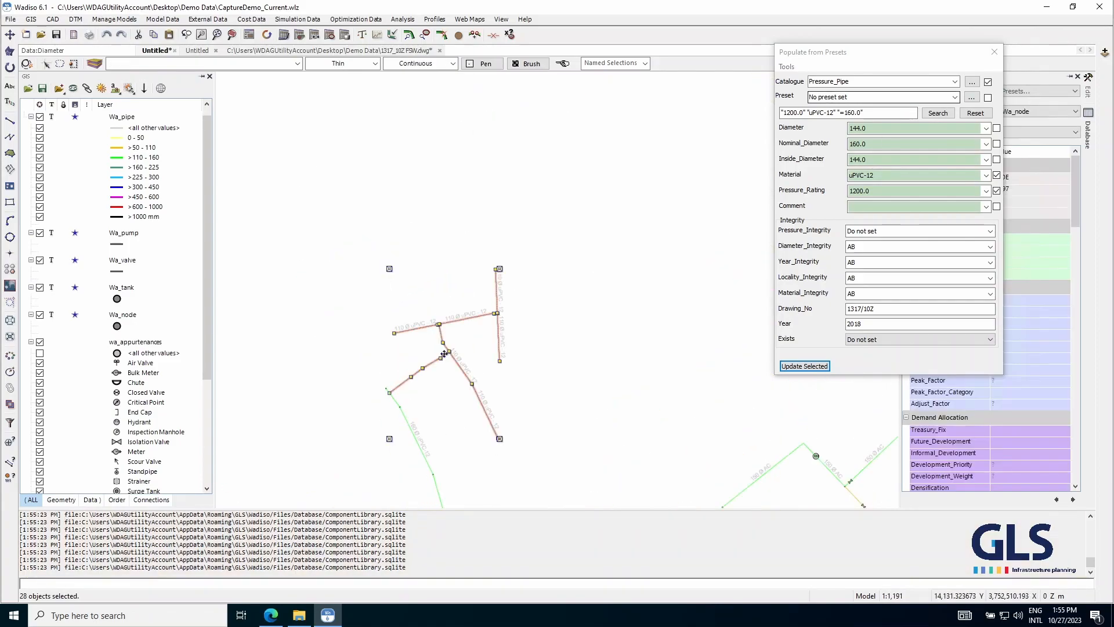
- Update the selected pipes from the catalogue with Nominal_Diameter 110.0, clear the selection and close the Populate from Presets dialog
click(982, 114)
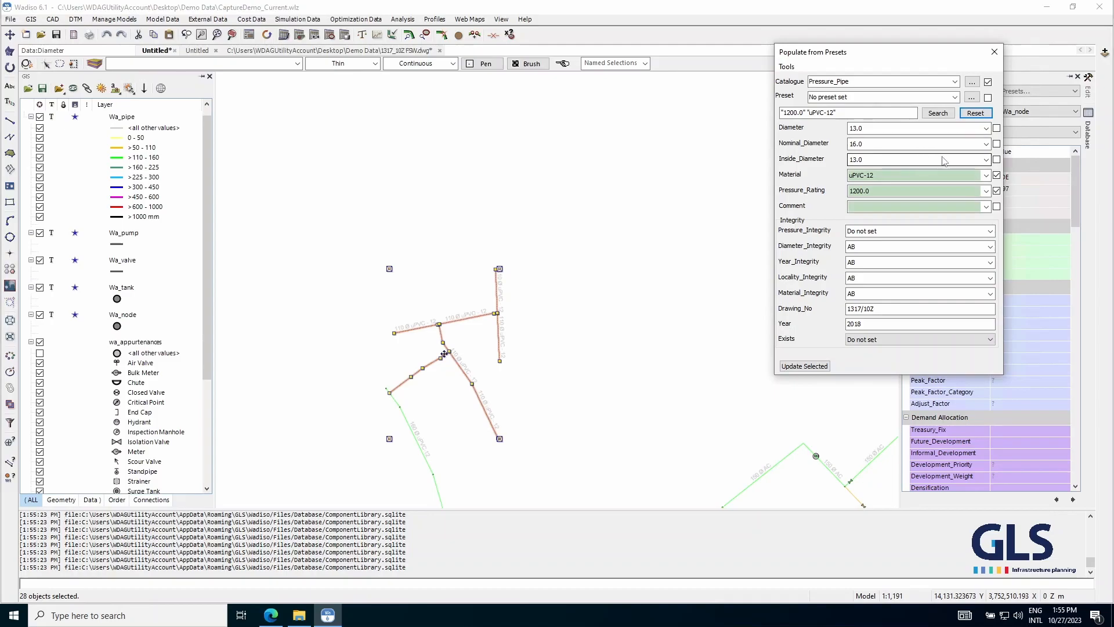
click(985, 146)
text(110)
key(Return)
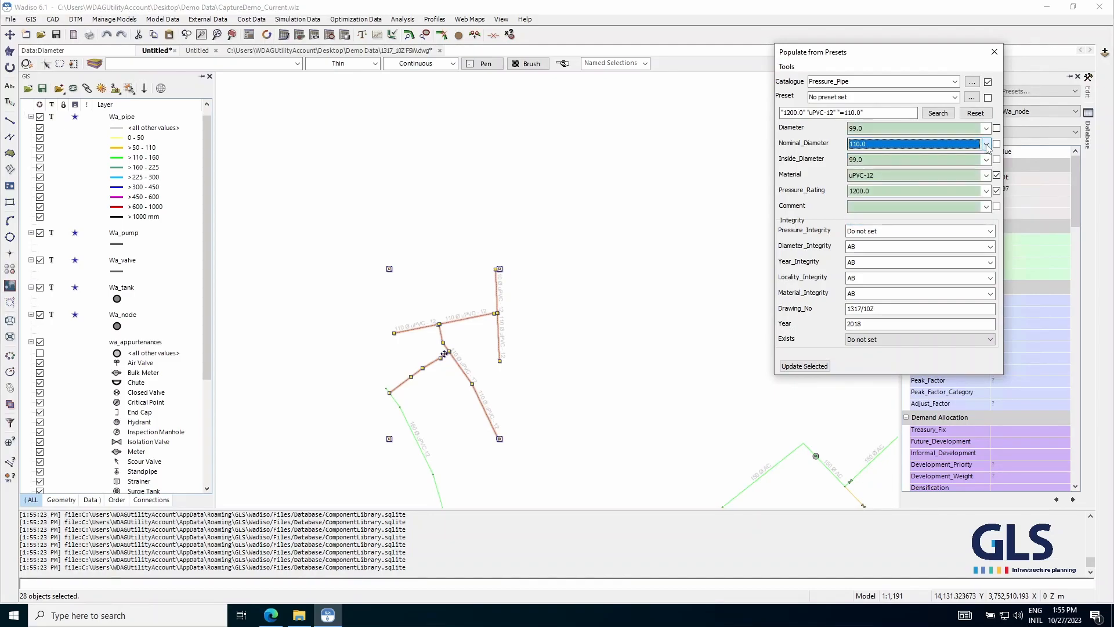
click(814, 369)
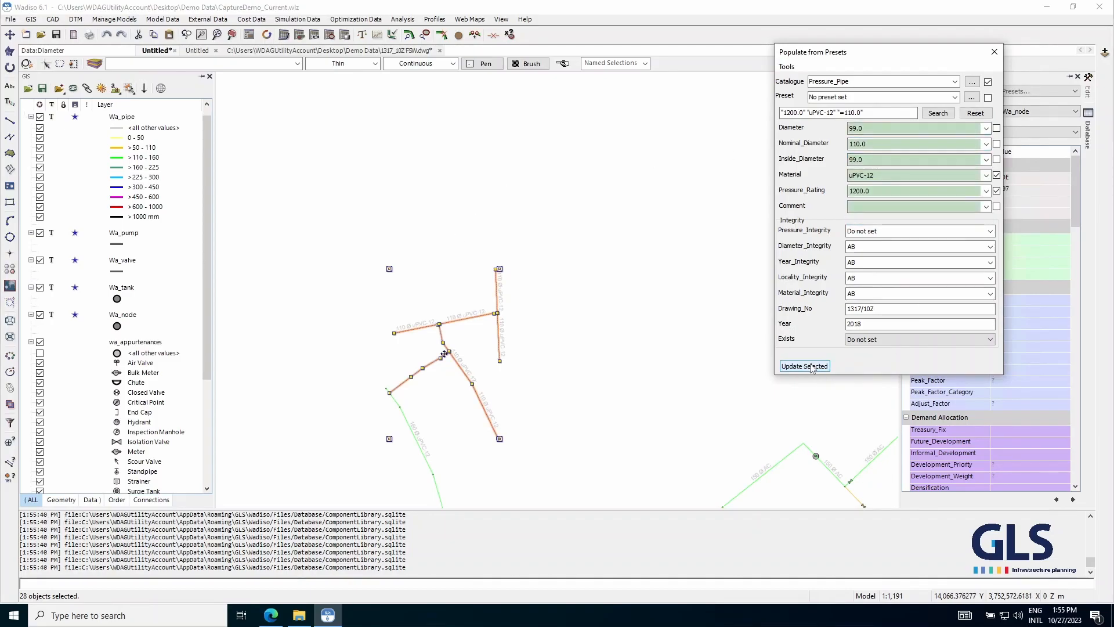
right_click(603, 342)
click(568, 303)
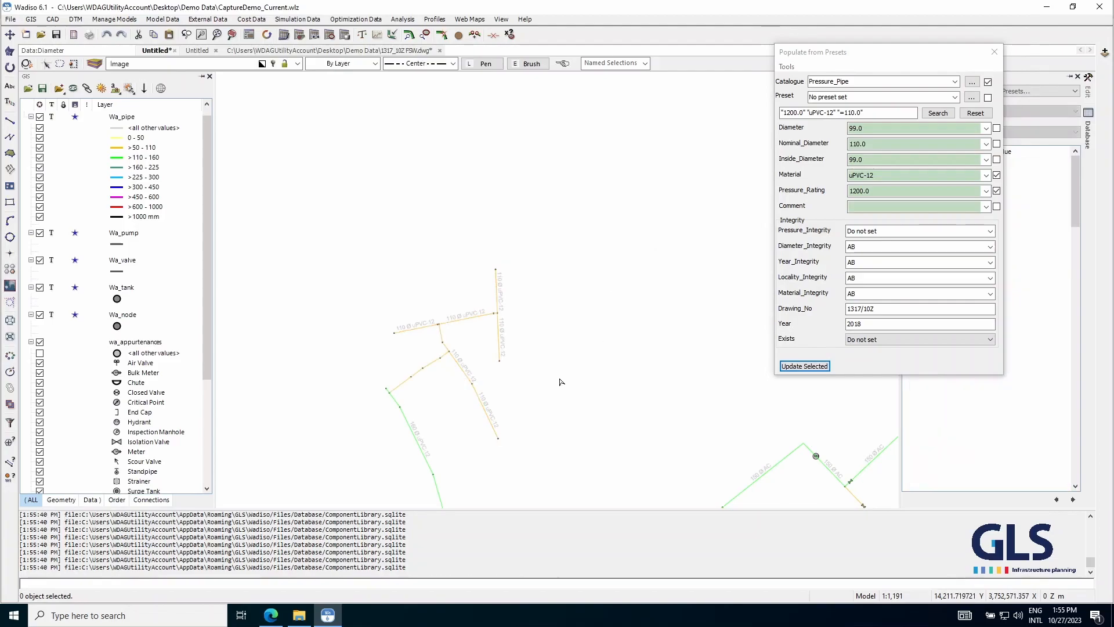
click(993, 52)
- Examine the attributes of an updated 110 mm pipe and the node connections along the 160 mm main
scroll(479, 341, up, 1)
scroll(479, 343, up, 5)
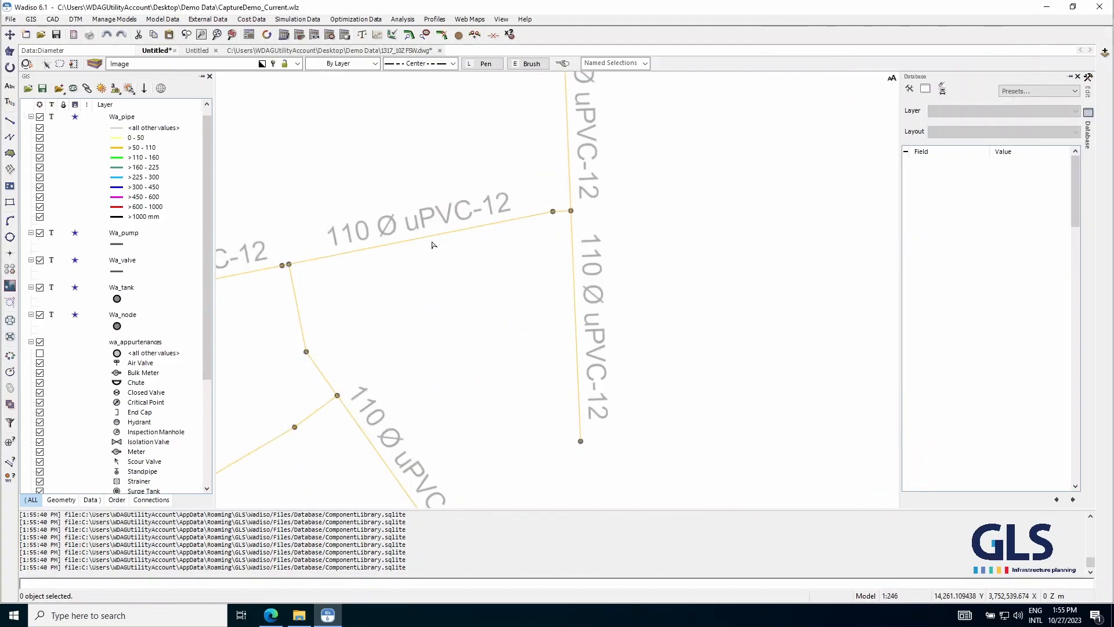
click(441, 233)
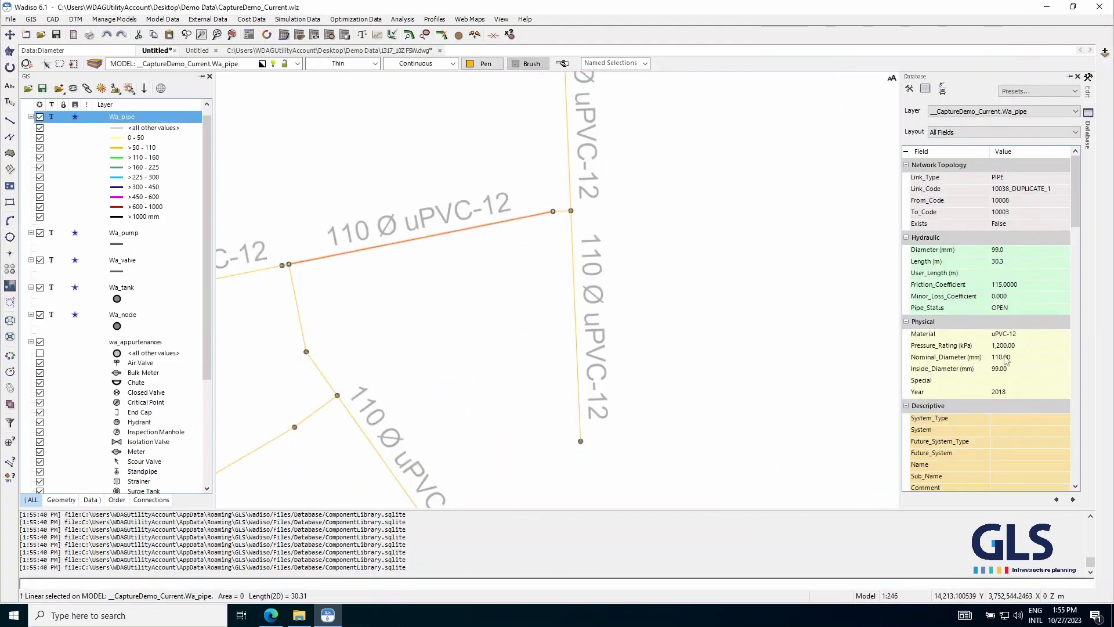
scroll(1007, 360, down, 10)
scroll(485, 154, down, 5)
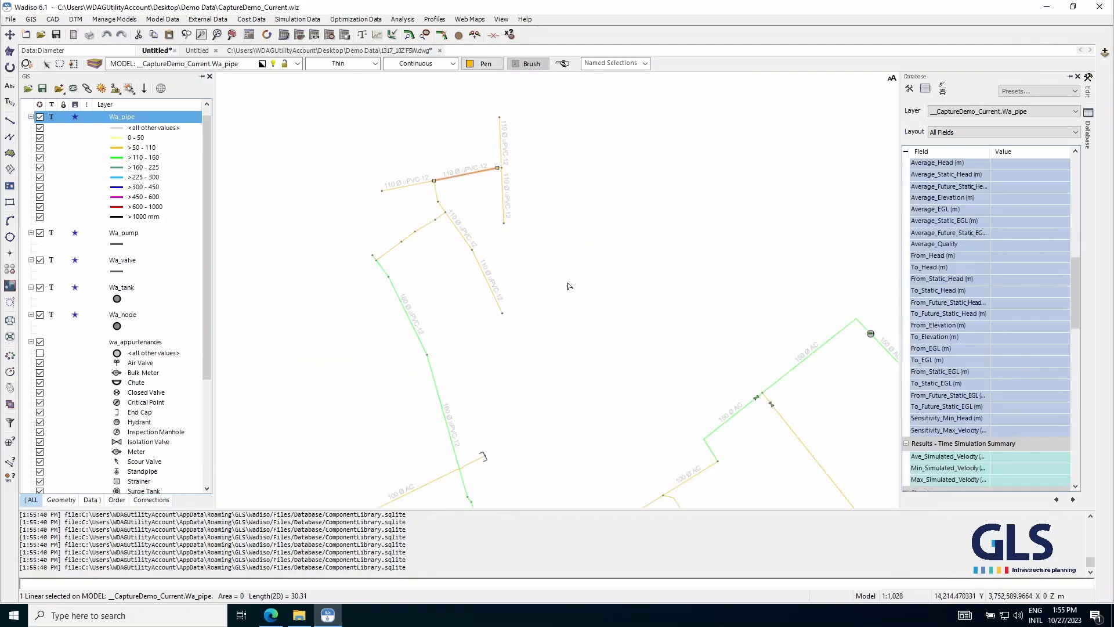
click(567, 284)
scroll(391, 268, up, 5)
scroll(372, 238, down, 2)
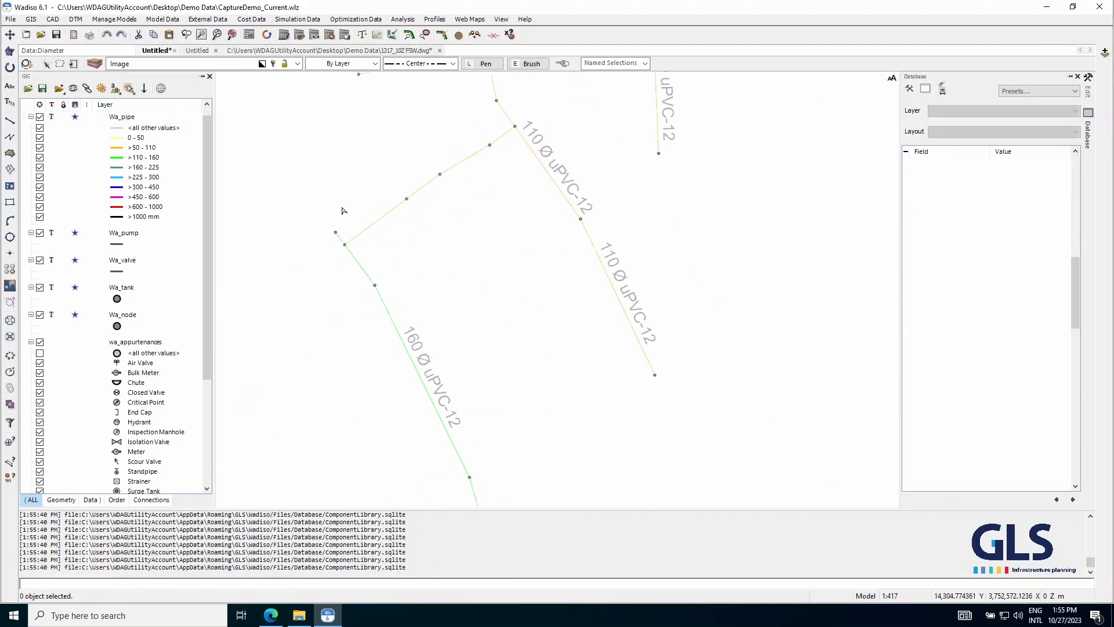
scroll(308, 210, down, 1)
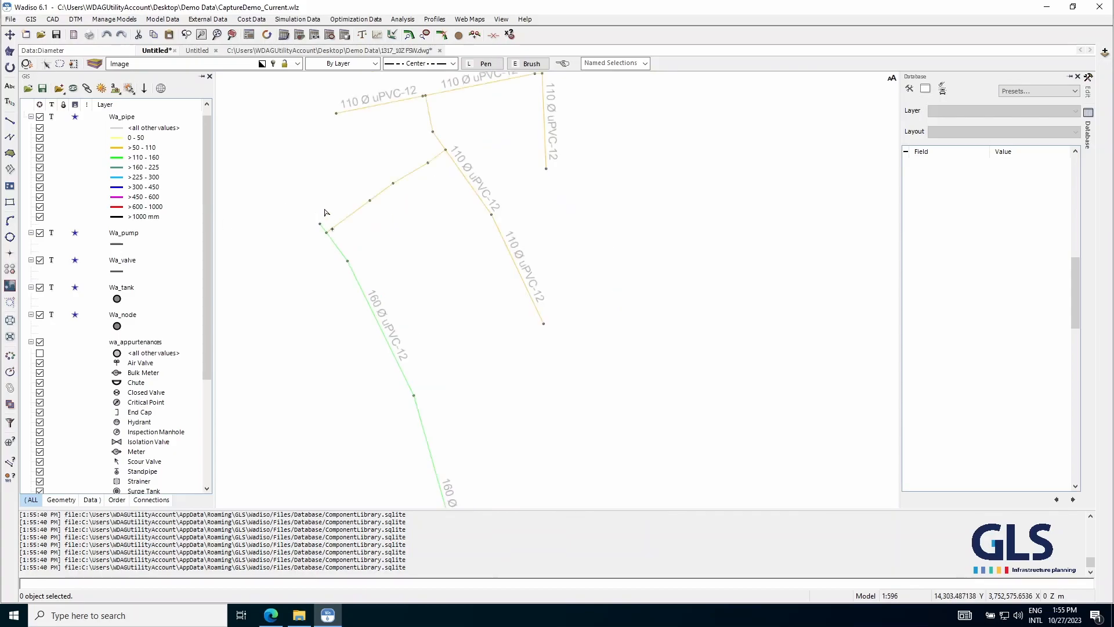
scroll(328, 249, up, 5)
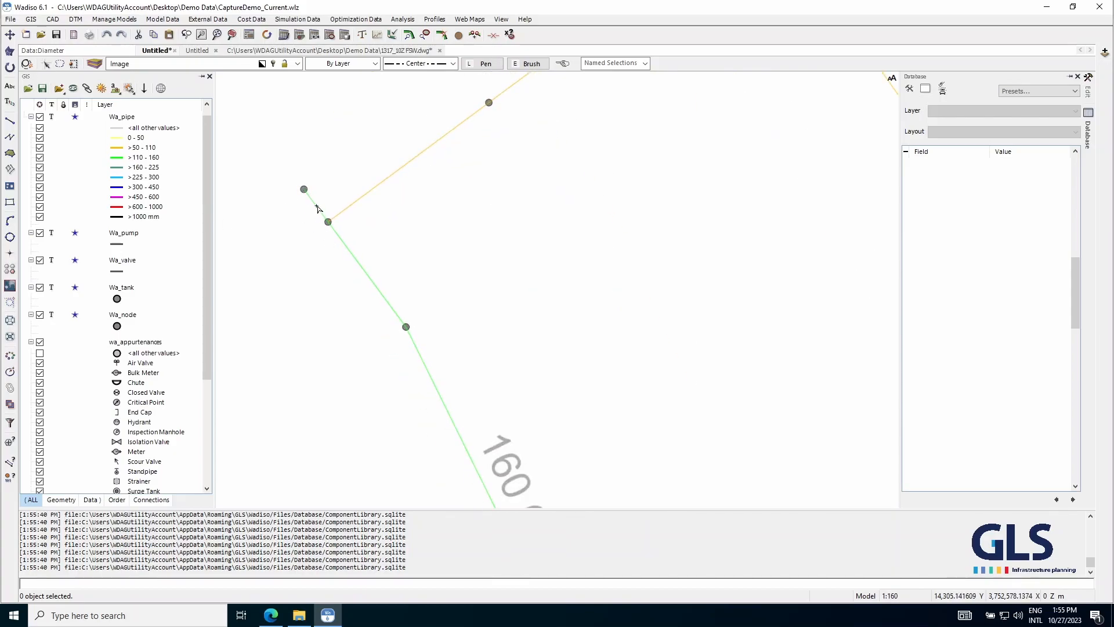
scroll(325, 241, down, 8)
scroll(398, 219, up, 8)
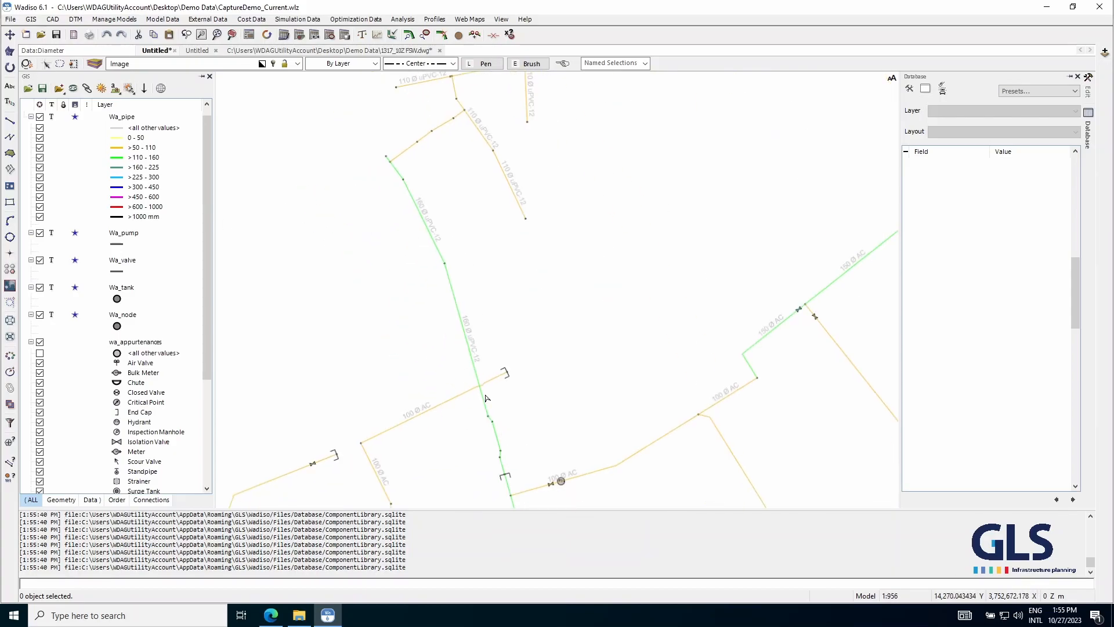
- Examine the crossing of the 160 mm uPVC-12 main and the 100 mm AC pipe for a shared node
click(423, 270)
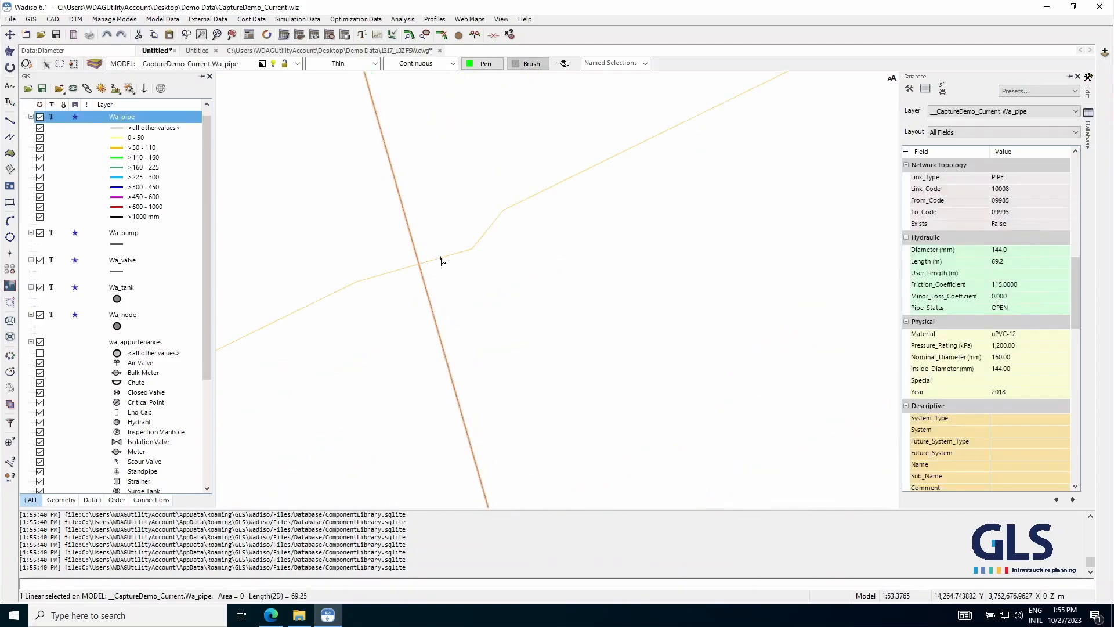
click(432, 293)
click(446, 261)
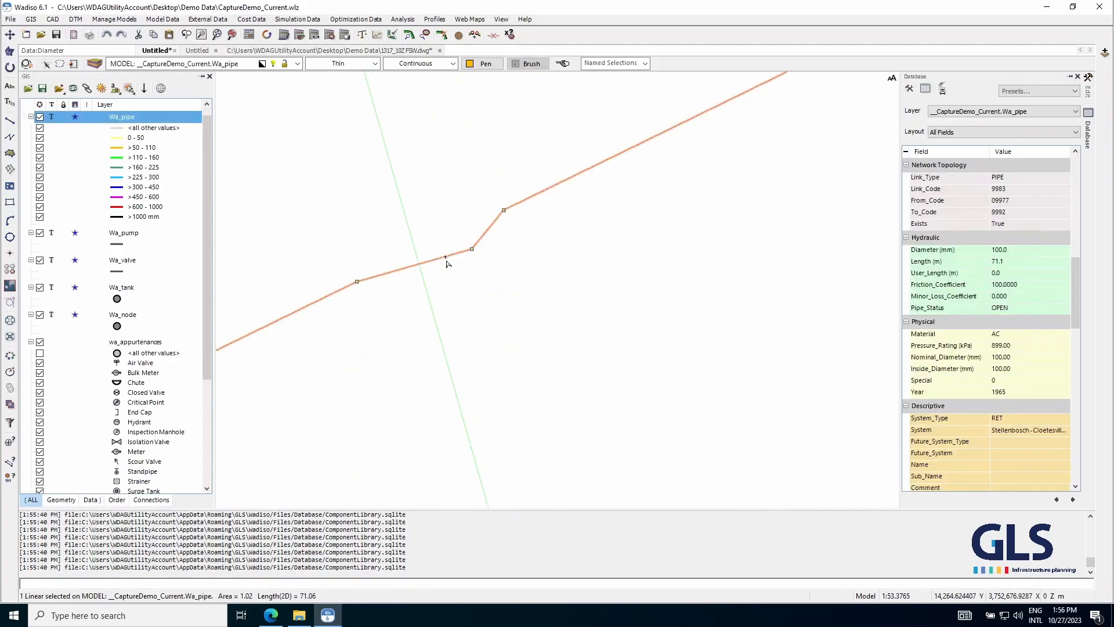
click(425, 290)
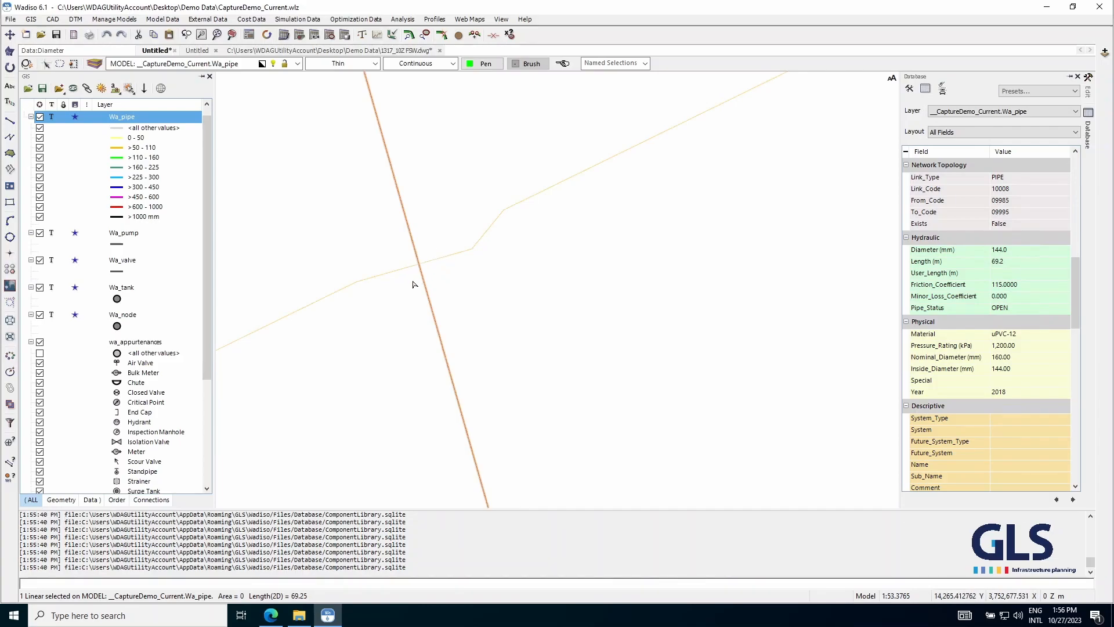
scroll(421, 262, down, 6)
key(Escape)
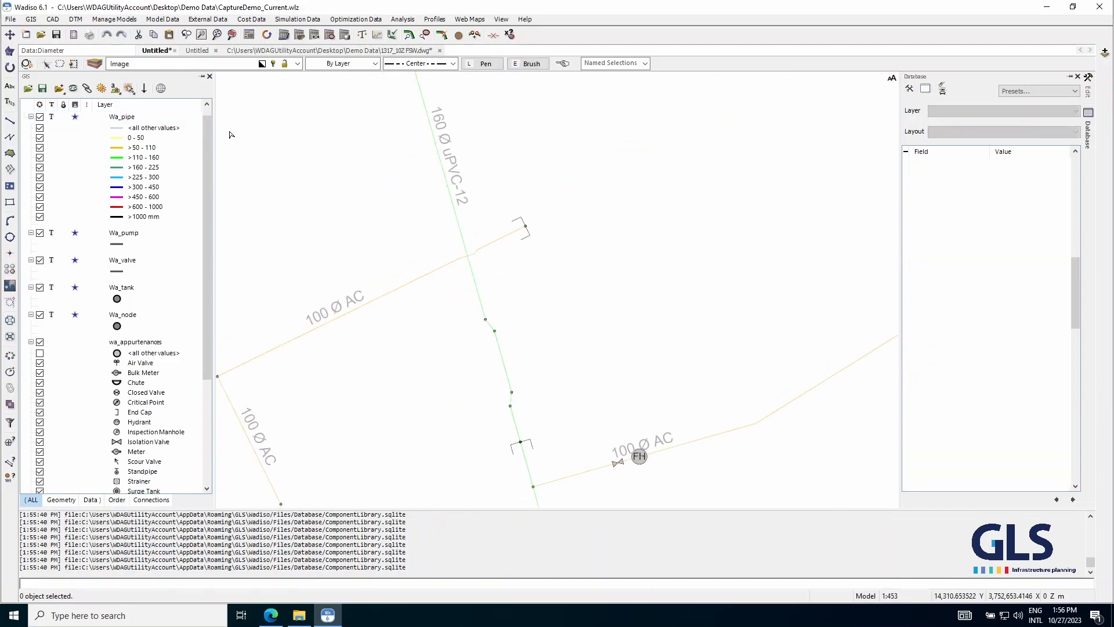
scroll(472, 296, down, 3)
scroll(472, 282, up, 3)
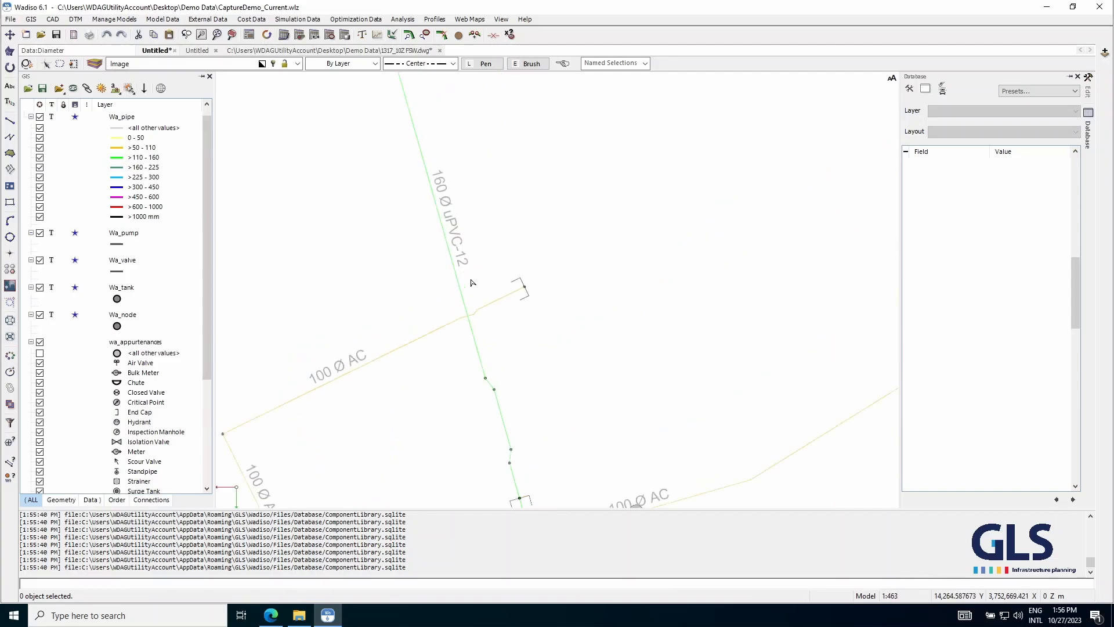
scroll(472, 283, down, 2)
- Run the Intersecting Links topology check on CaptureDemo_Current, using Display on Layer, a 10 m filled area and 0.1 m tolerance
click(162, 19)
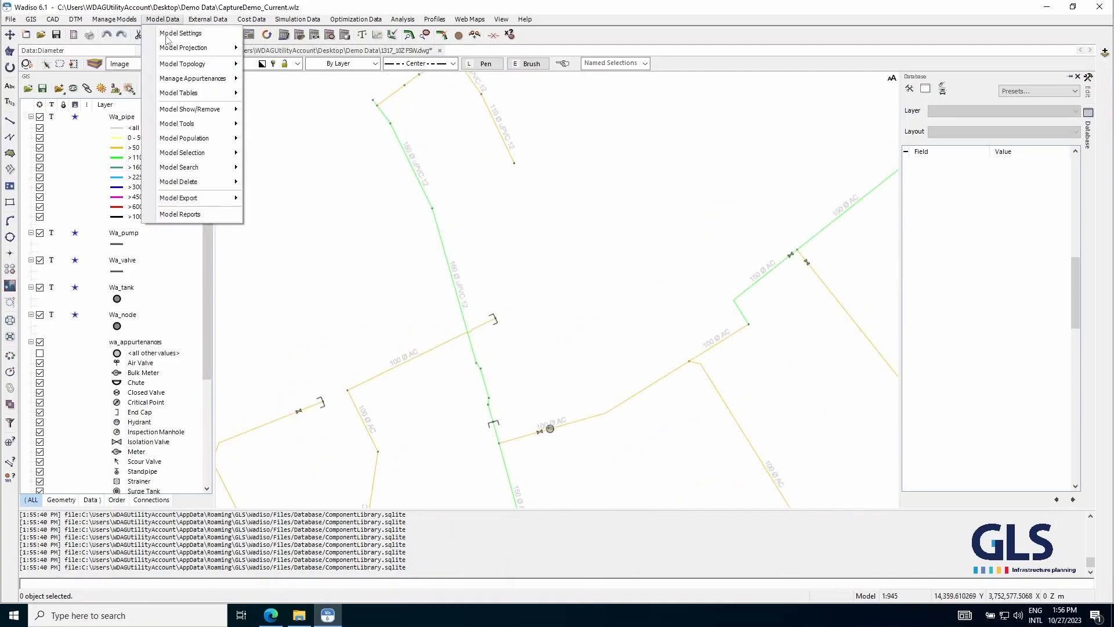
mouse_move(182, 68)
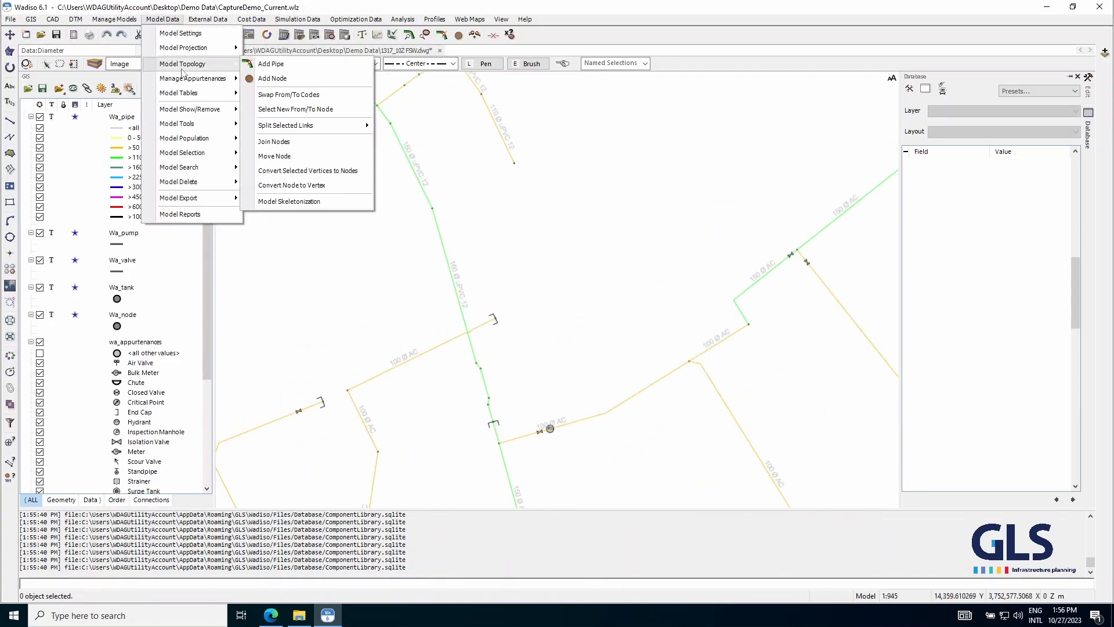
mouse_move(202, 111)
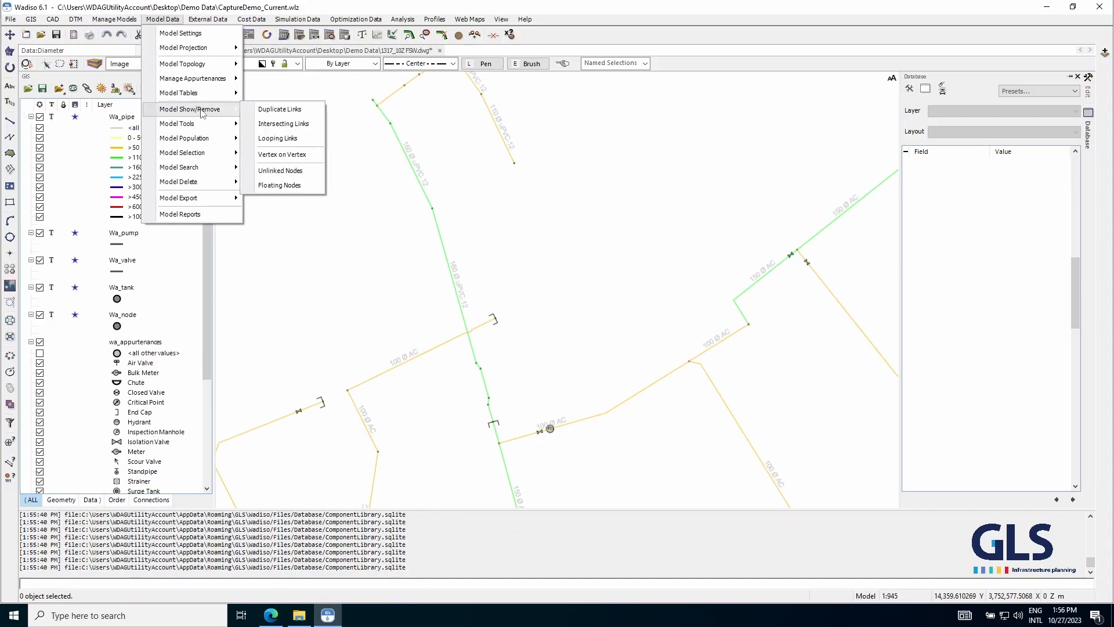
click(291, 129)
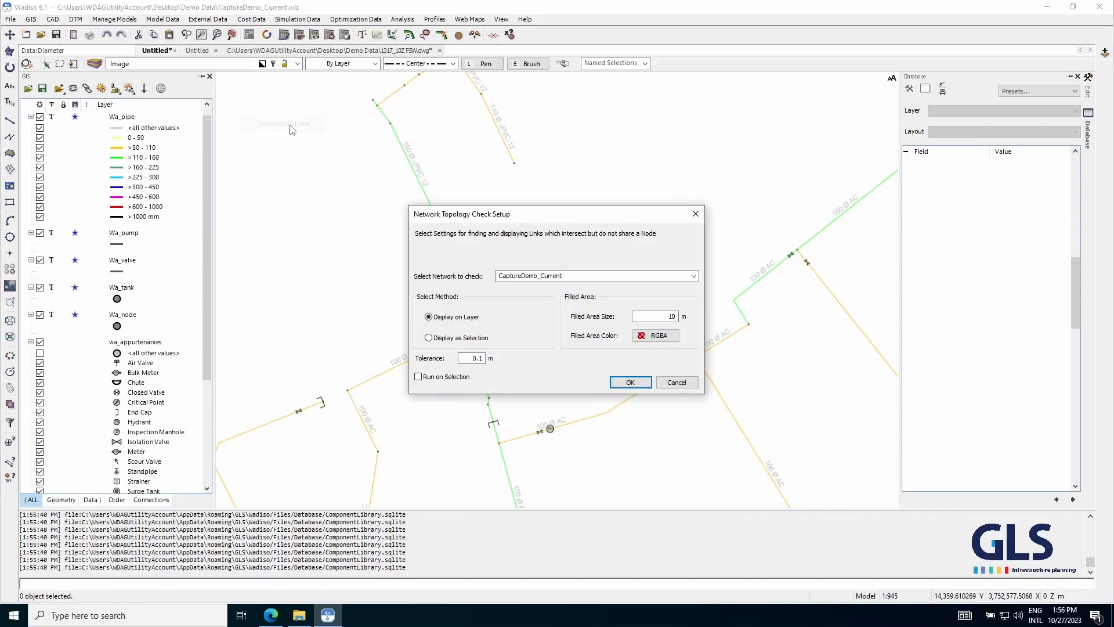
click(429, 337)
click(451, 317)
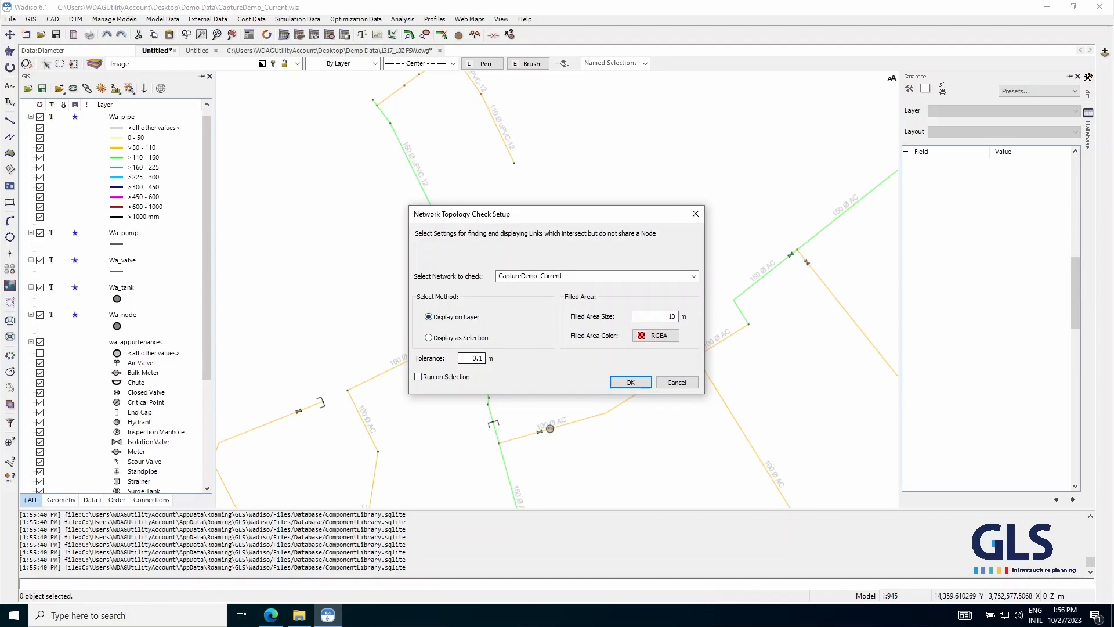
drag(535, 218, 680, 145)
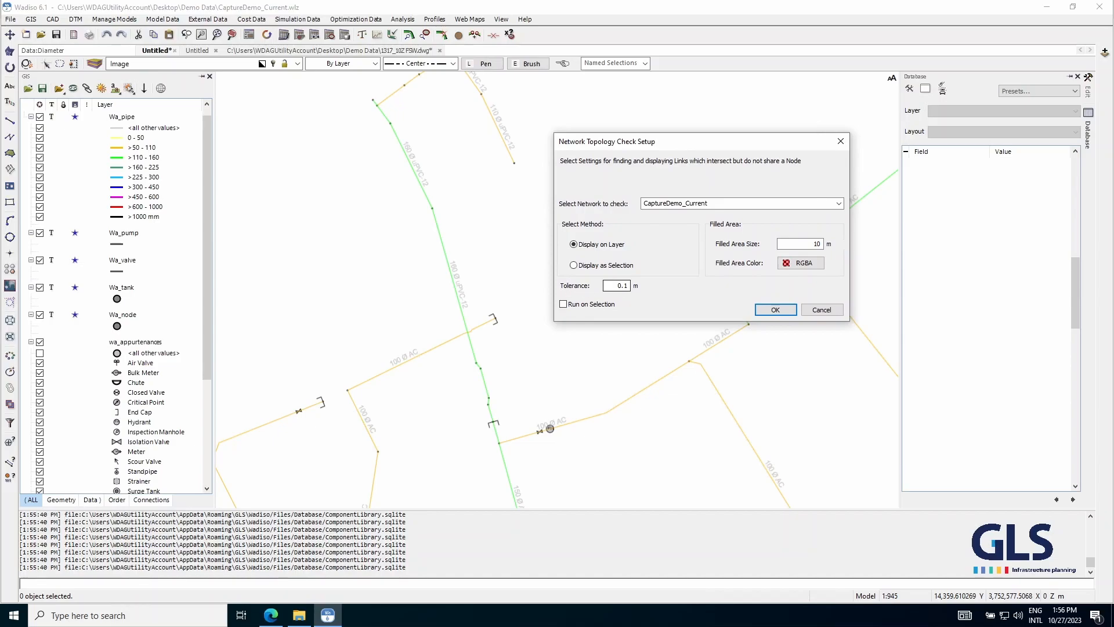
click(775, 309)
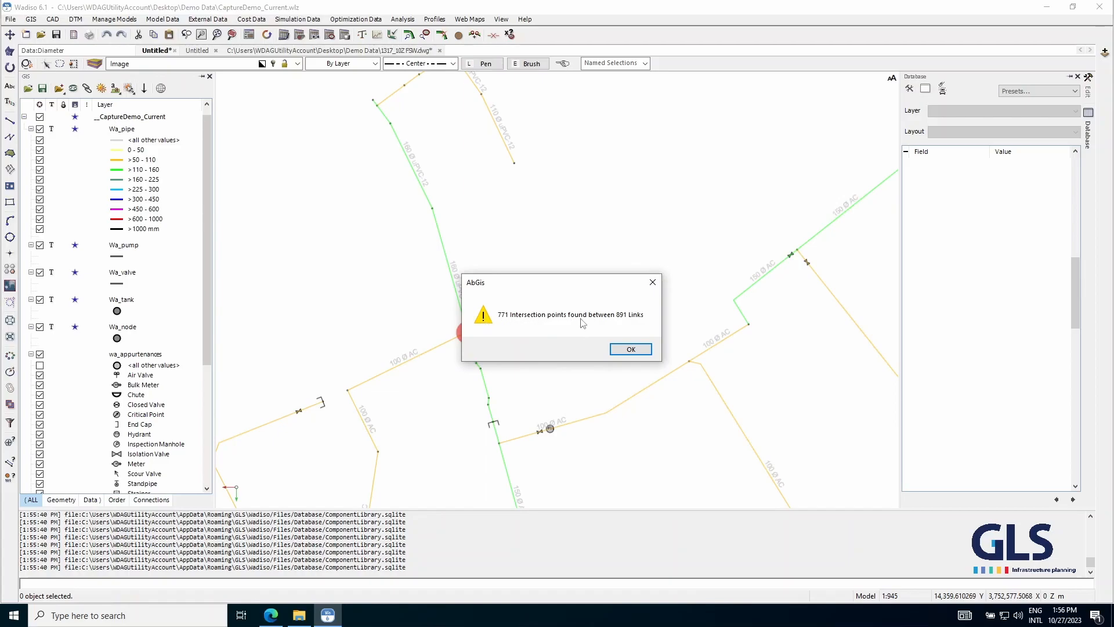
click(631, 349)
- Collapse the __CaptureDemo_Current layer group and examine the flagged intersections, including the one on the 160 mm uPVC-12 main
scroll(458, 302, down, 6)
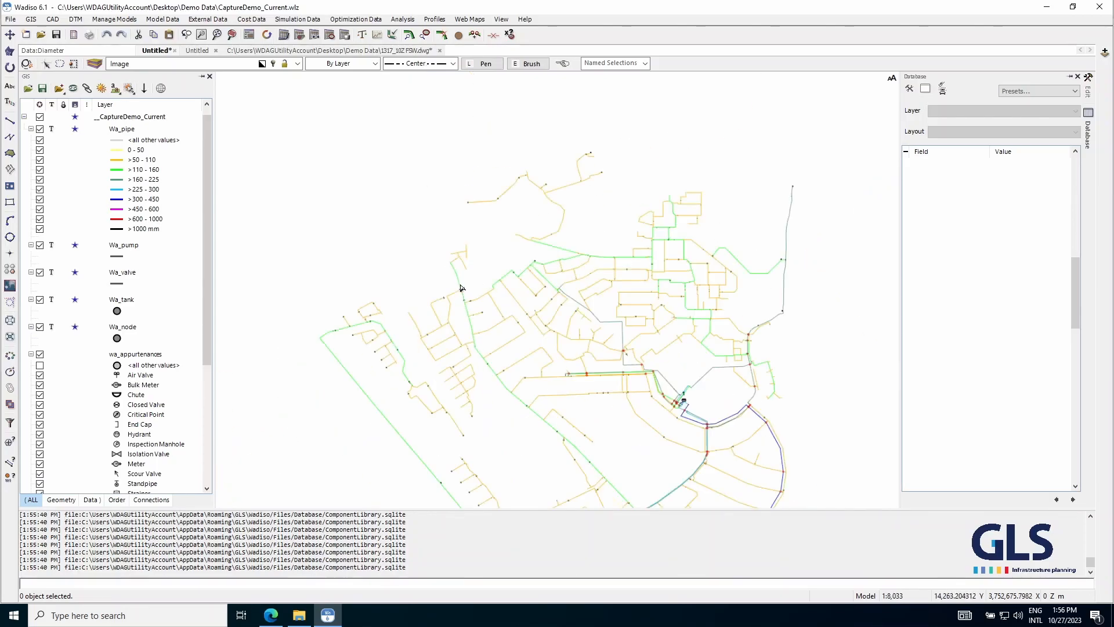
click(24, 117)
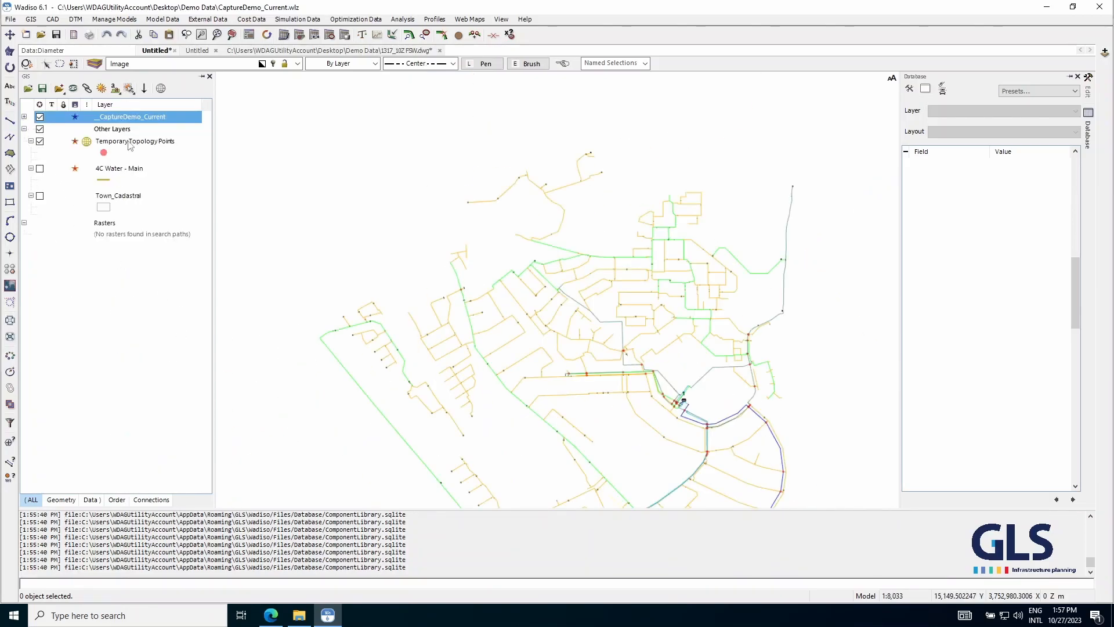
scroll(664, 306, up, 8)
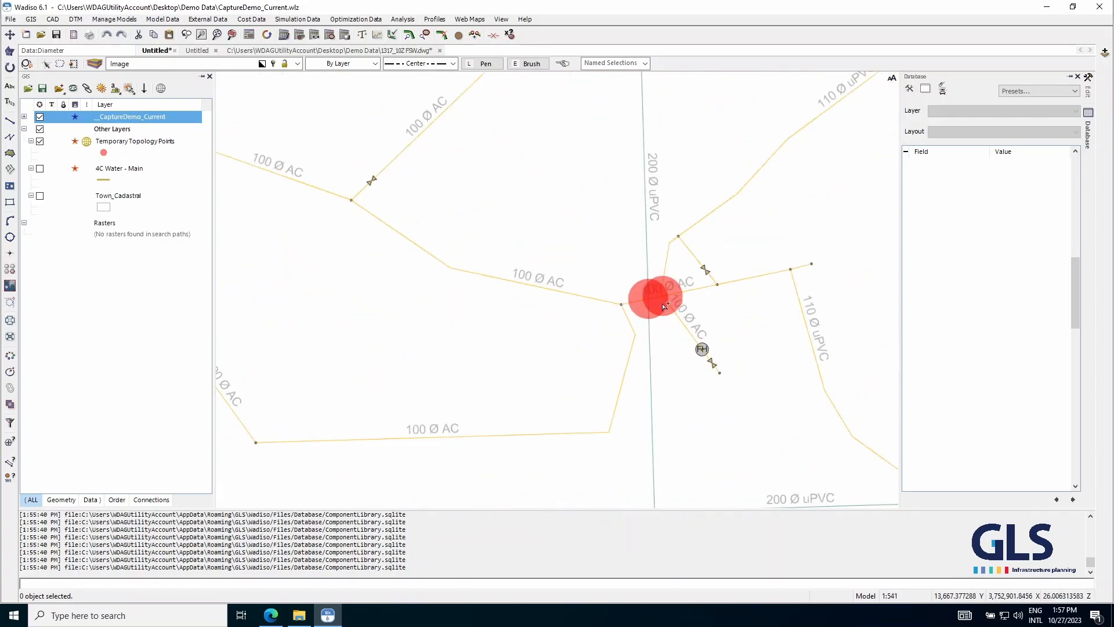
scroll(664, 306, up, 7)
scroll(645, 274, down, 2)
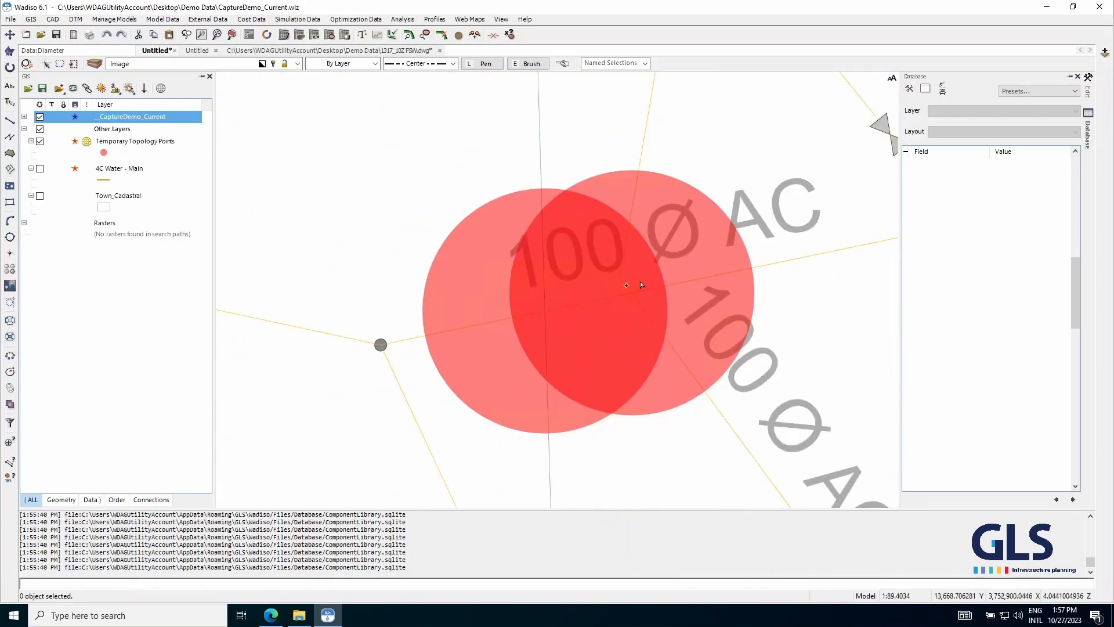
scroll(638, 342, down, 7)
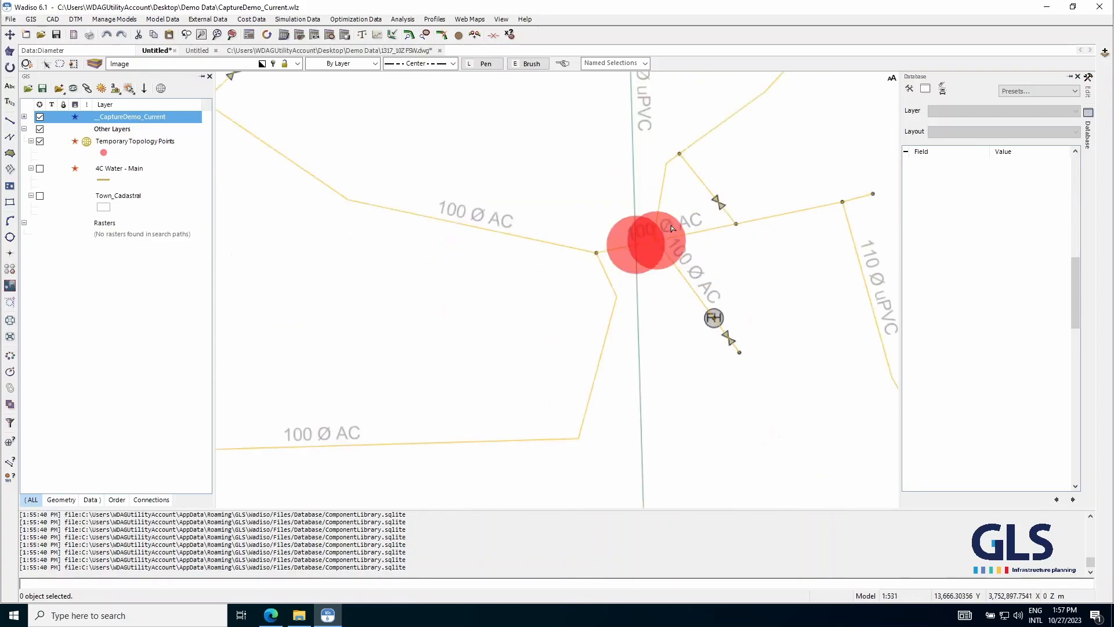
scroll(652, 345, down, 5)
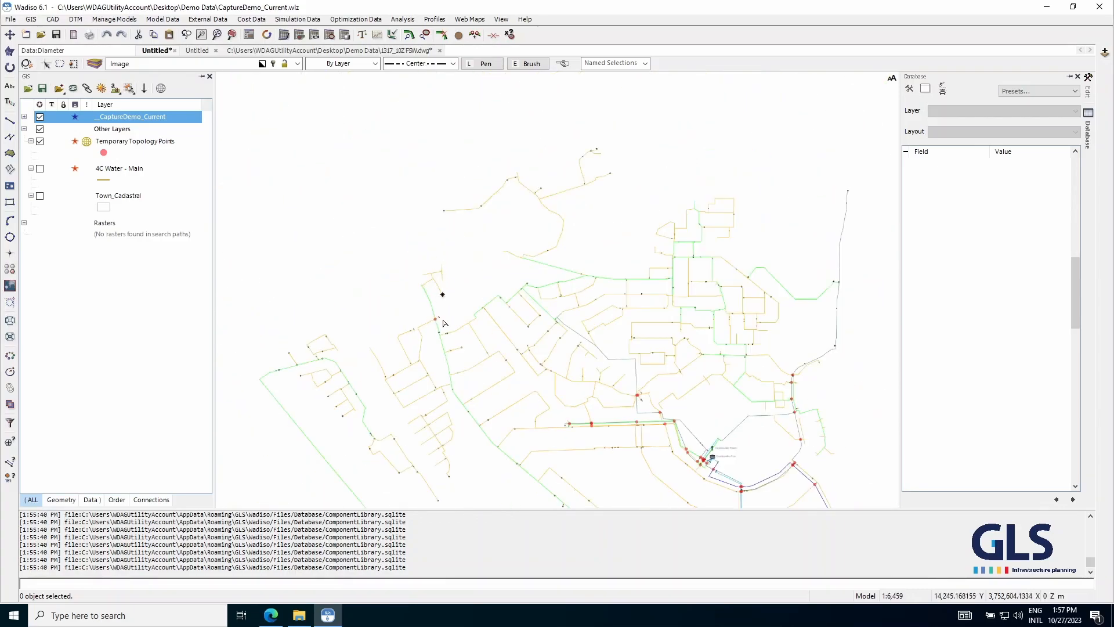
scroll(439, 316, up, 12)
scroll(363, 319, down, 5)
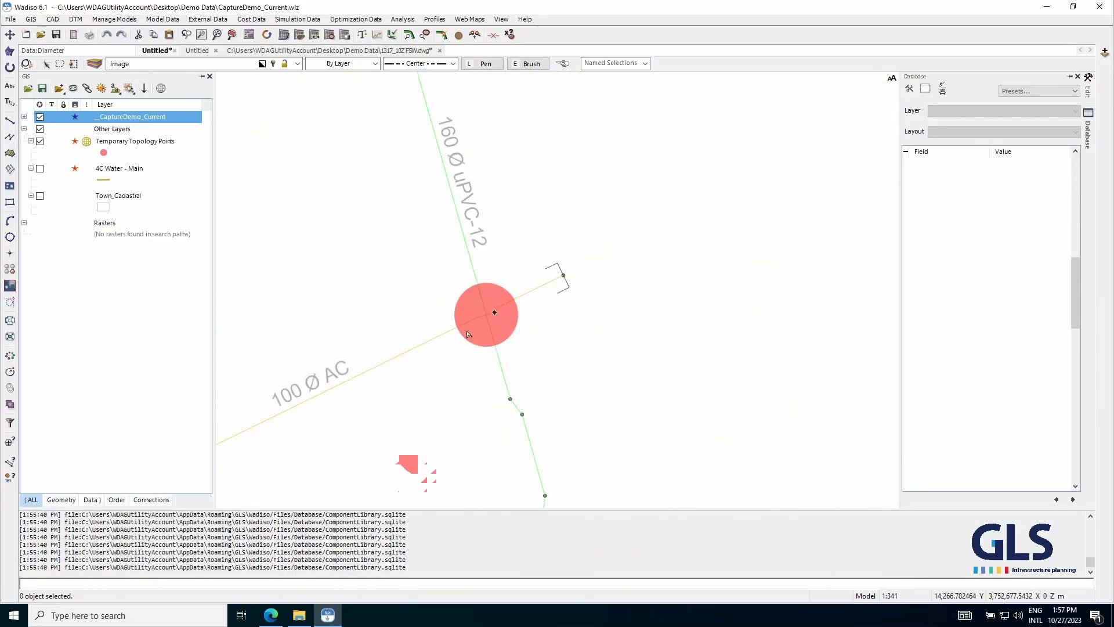
scroll(458, 330, down, 4)
- Add a node where the 160 mm uPVC-12 main crosses the 100 mm AC pipe and hide the Temporary Topology Points layer
scroll(462, 319, up, 9)
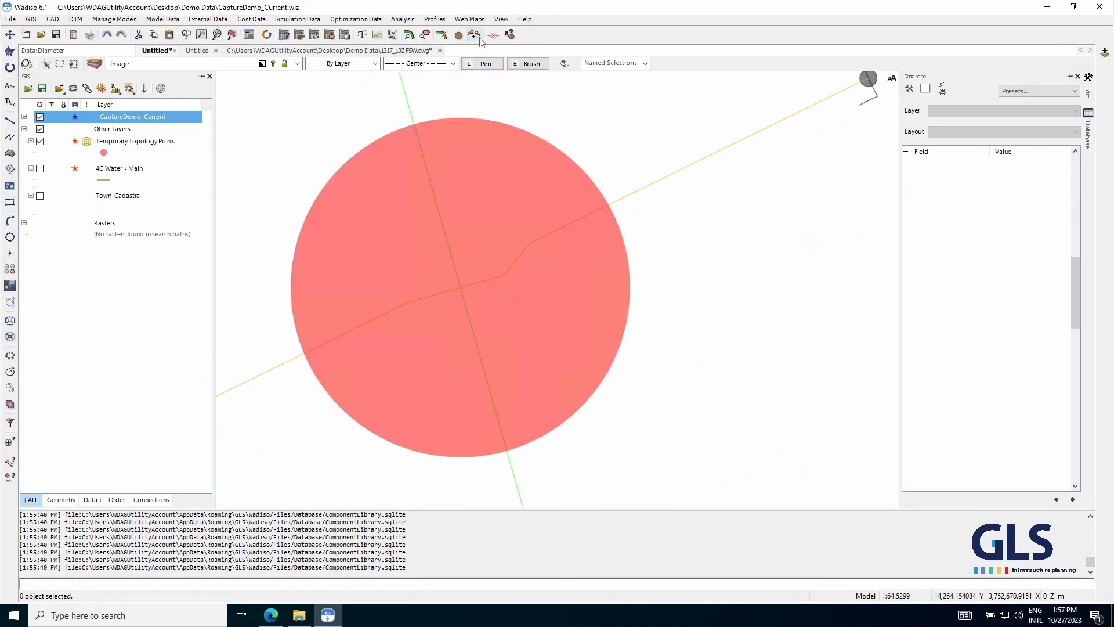
click(458, 35)
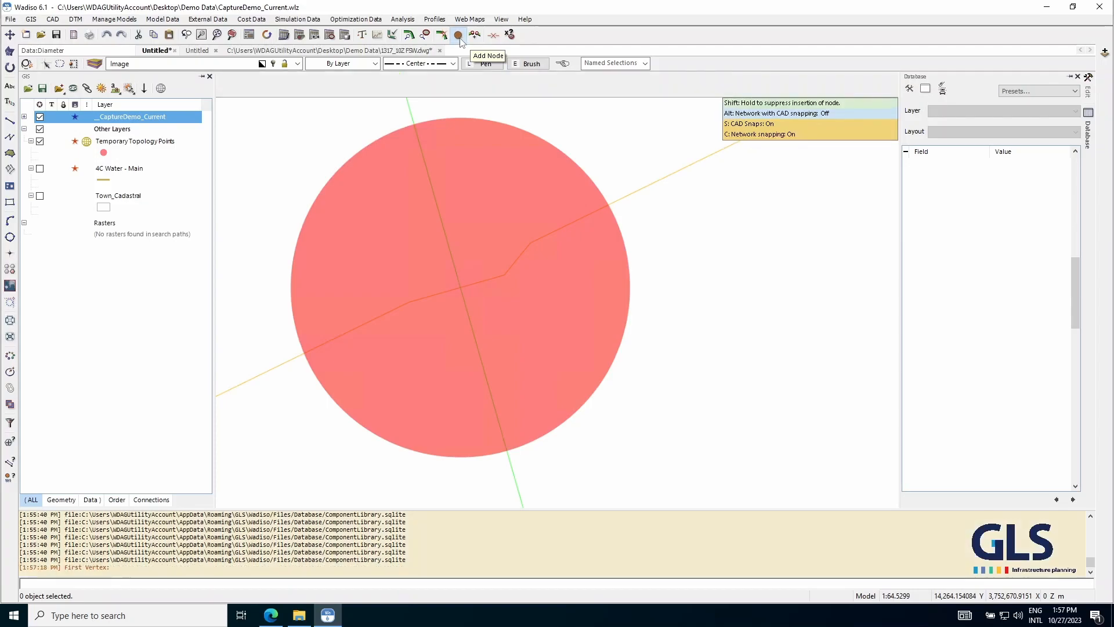
scroll(421, 274, up, 4)
scroll(422, 274, up, 4)
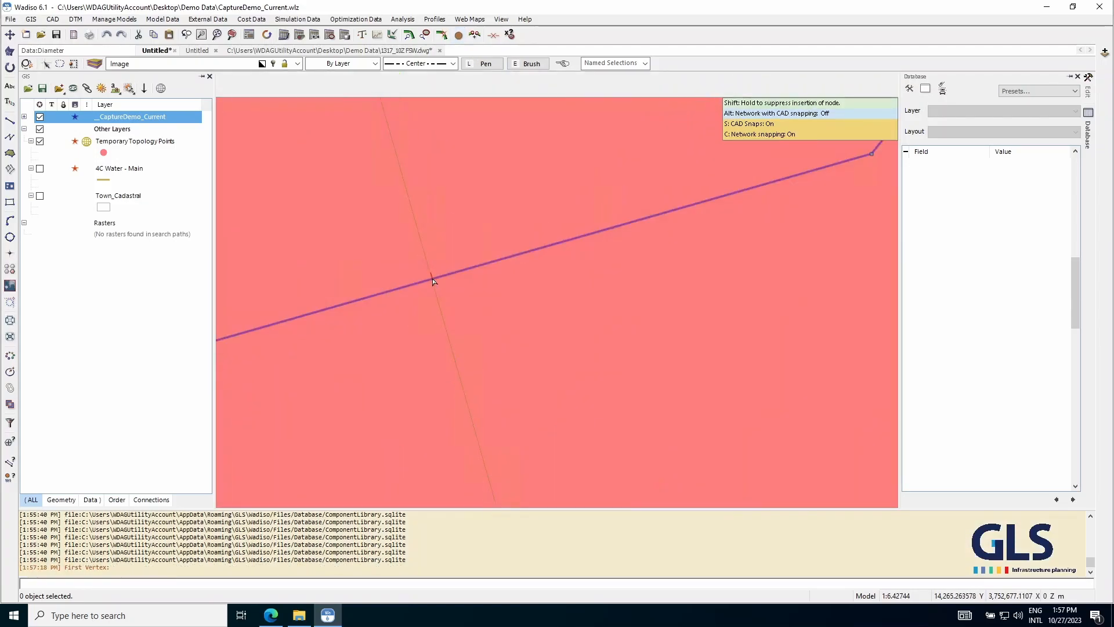
scroll(432, 284, up, 7)
click(432, 290)
scroll(433, 290, down, 20)
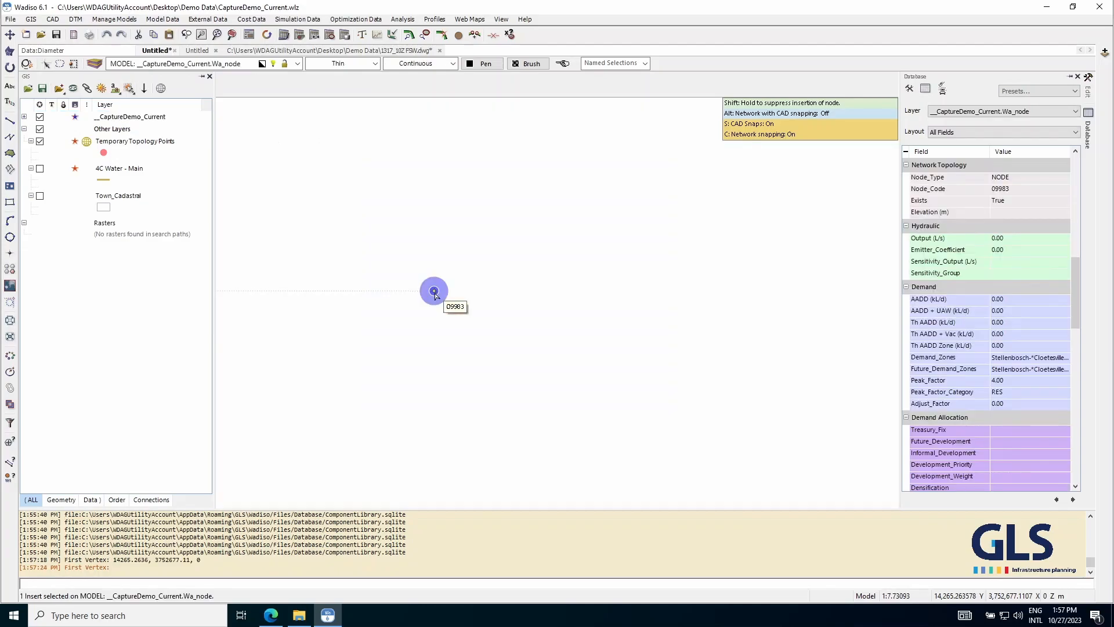
key(Escape)
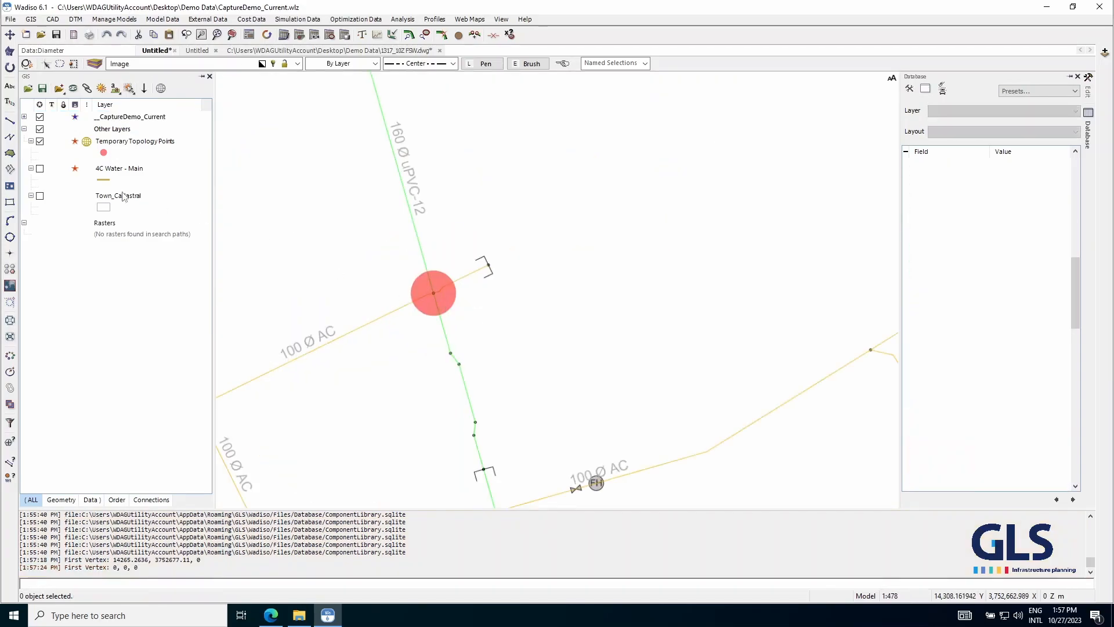
click(39, 141)
- Test the added node's connection to both crossing pipes by moving it, undo the move and clear the selection
scroll(464, 316, up, 8)
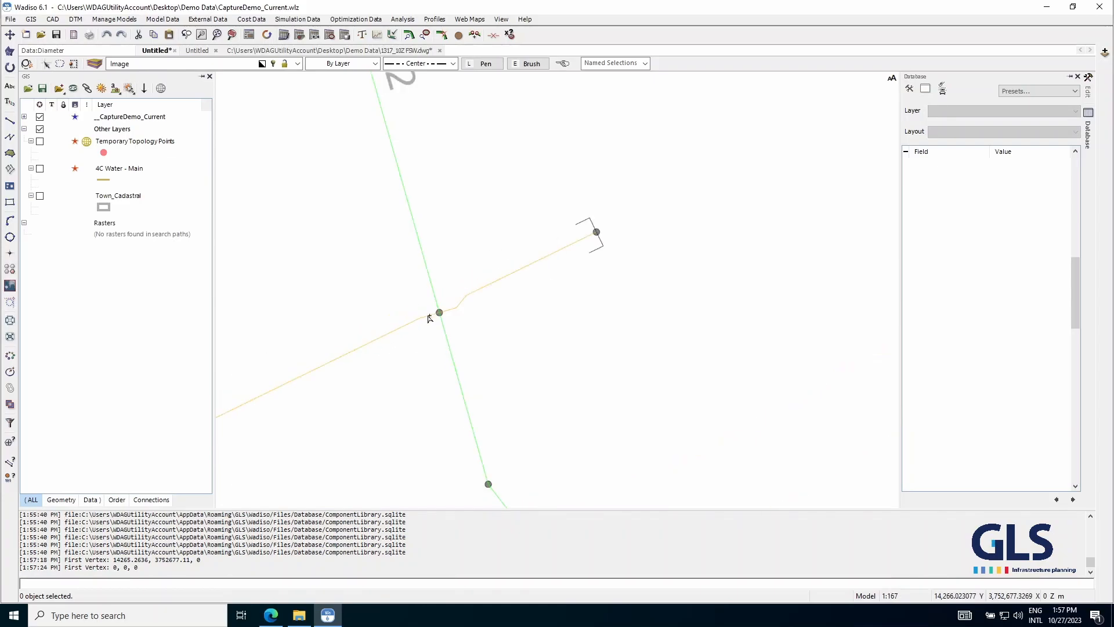
click(463, 304)
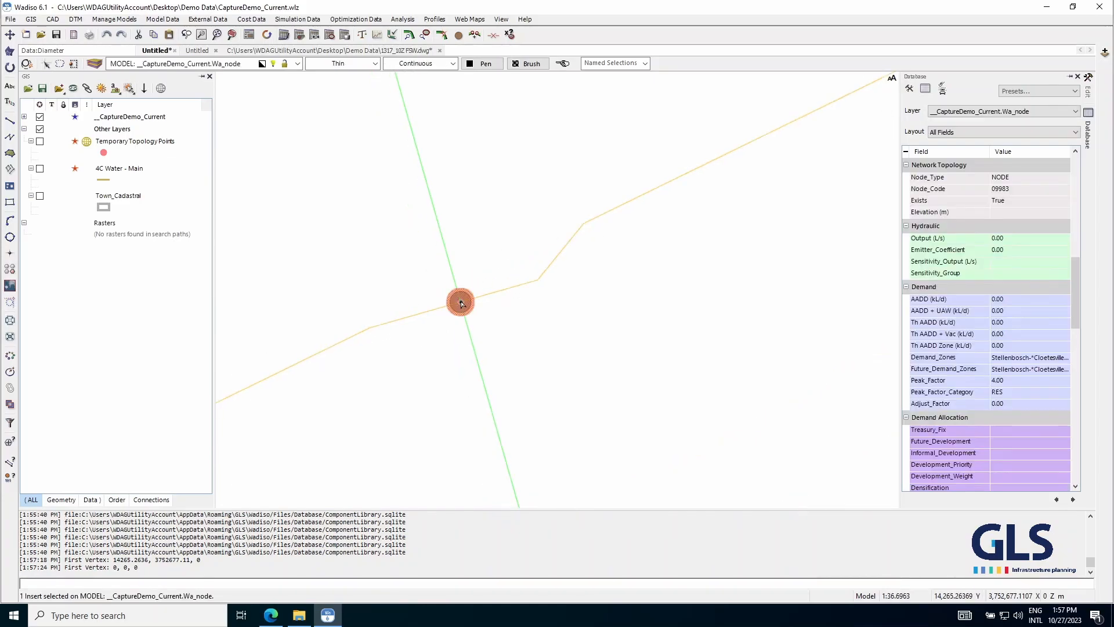
drag(470, 293, 510, 227)
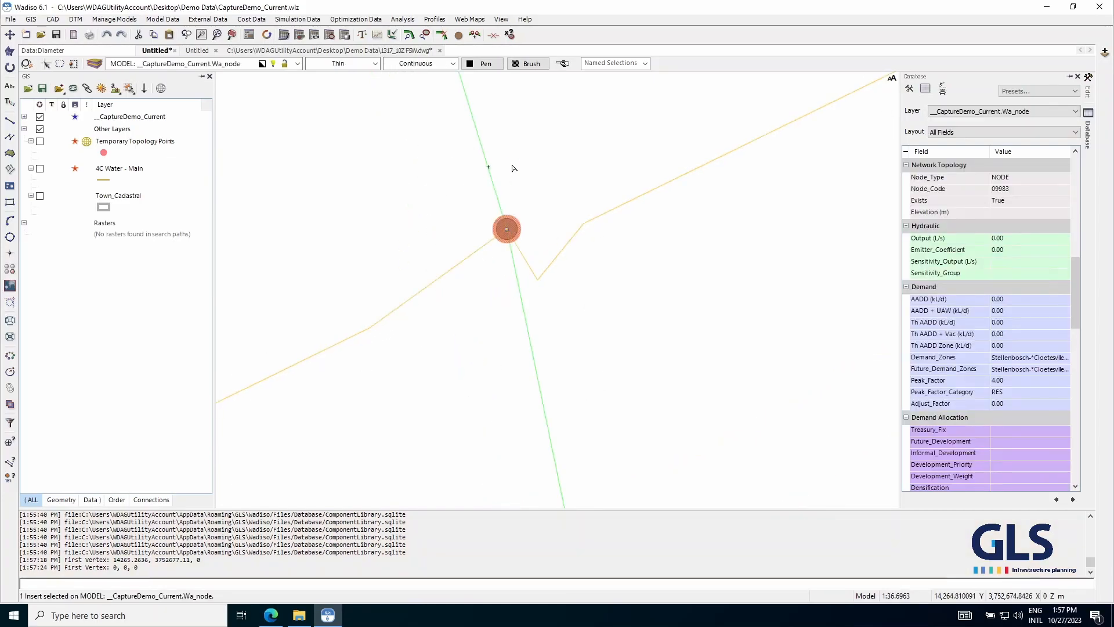
key(ctrl+z)
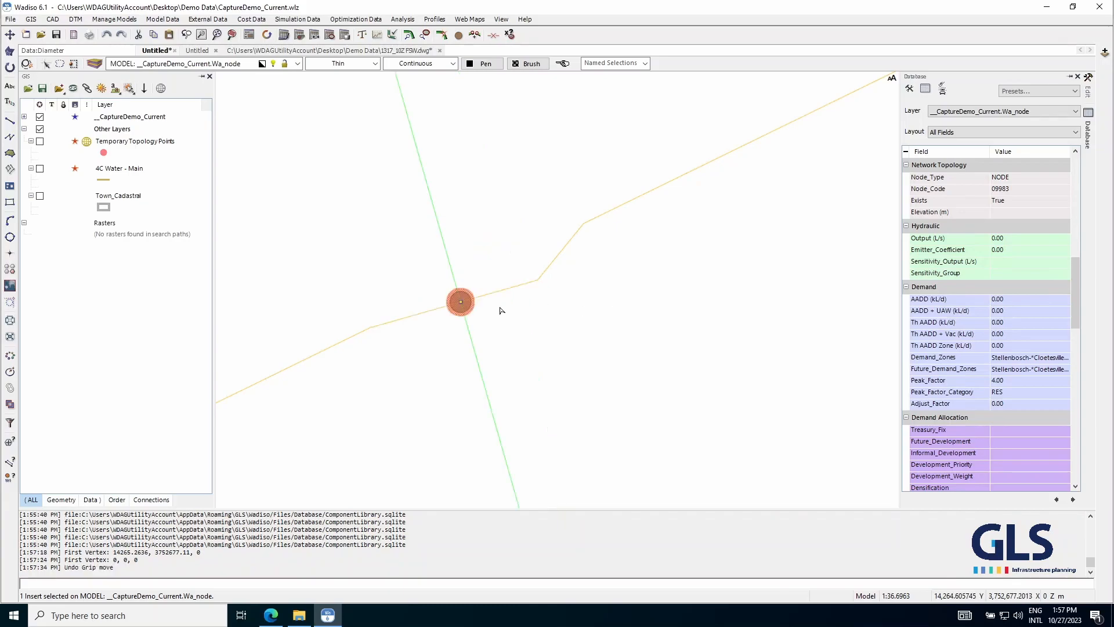
scroll(412, 307, down, 5)
key(Escape)
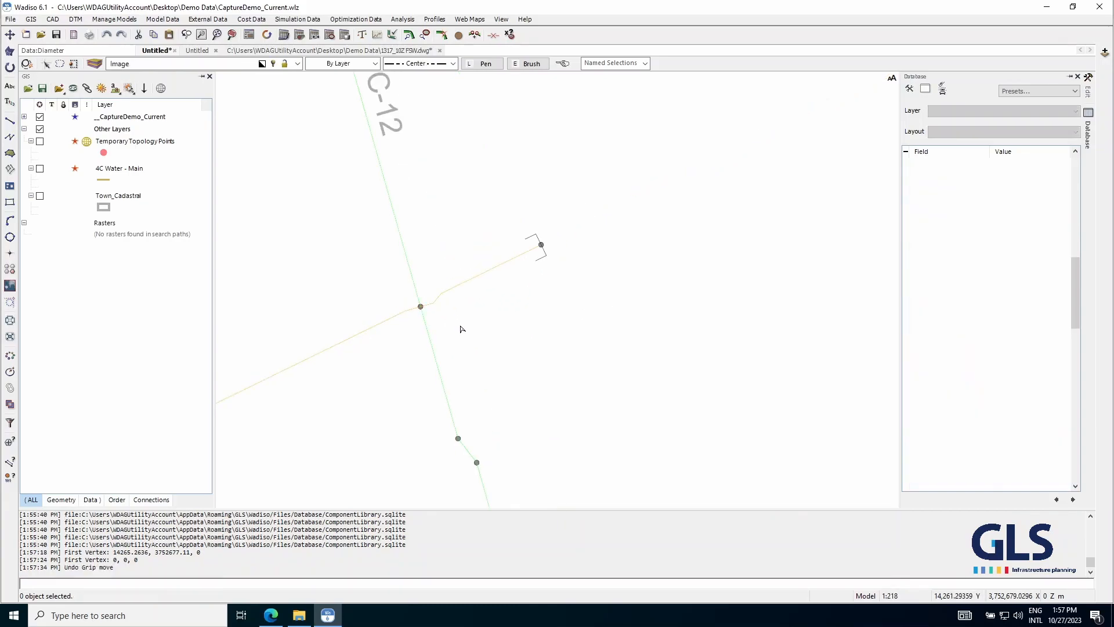
- Clear the star setting on the __CaptureDemo_Current layer group to restore the model's default display
scroll(440, 266, down, 10)
scroll(484, 345, up, 2)
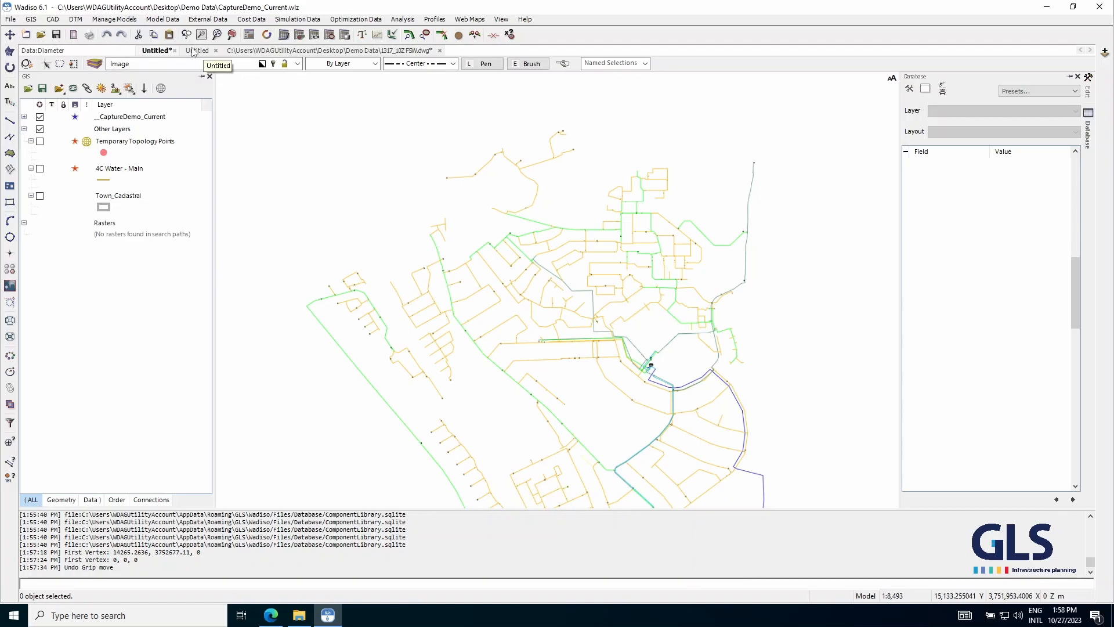
click(75, 116)
click(557, 337)
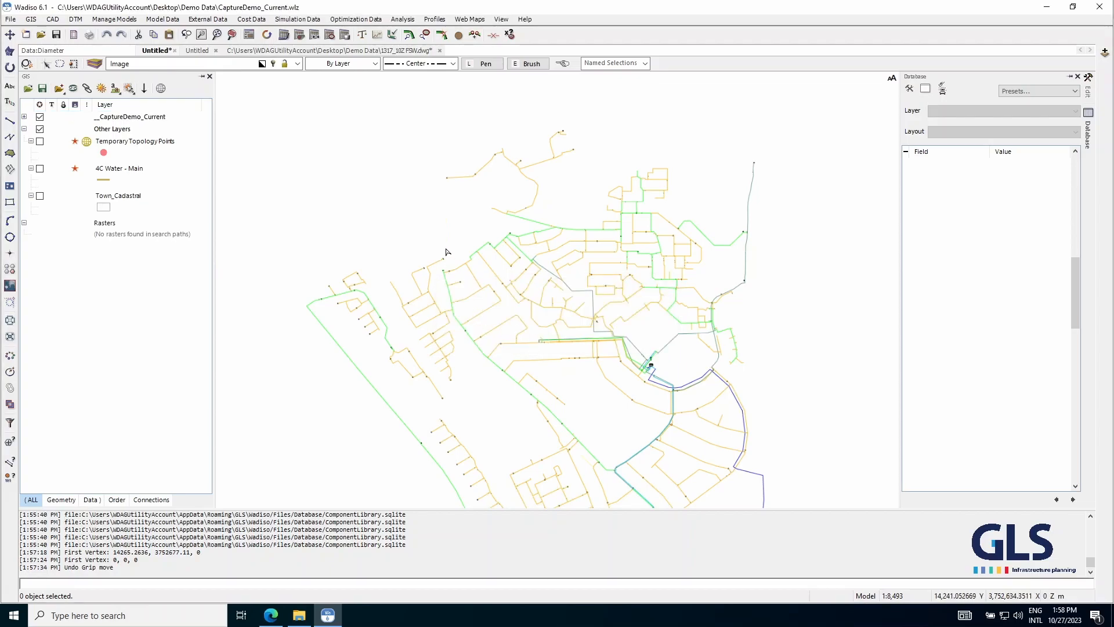
- Switch to the empty Untitled drawing and display the CaptureDemo_Current.wlz model in it at the active model extents
click(197, 51)
click(99, 20)
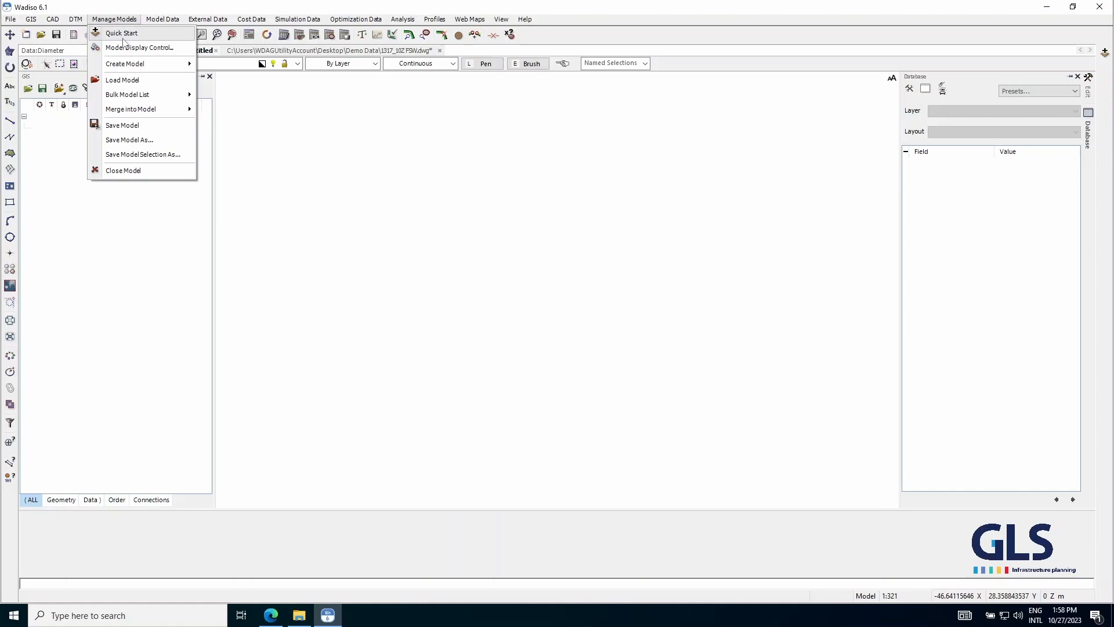
click(129, 46)
click(445, 322)
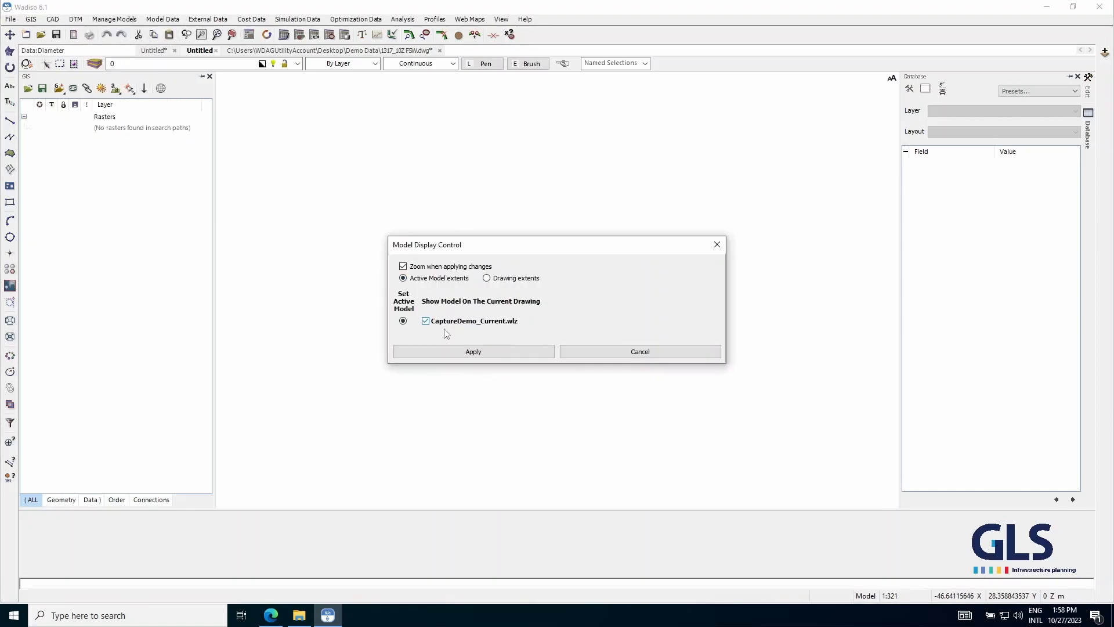
click(455, 351)
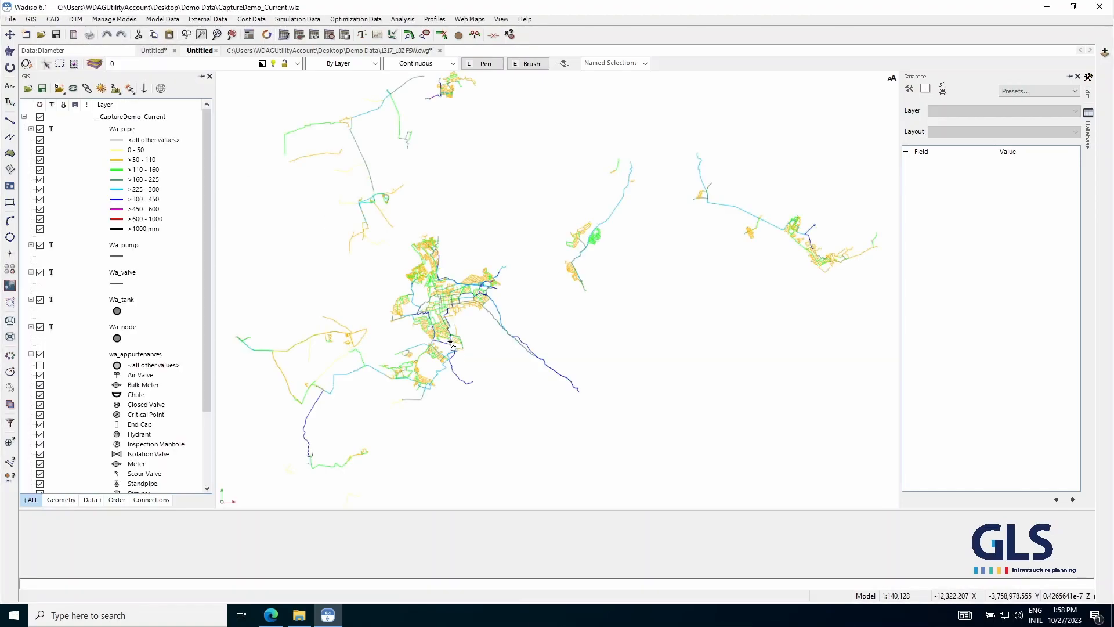
scroll(422, 248, up, 8)
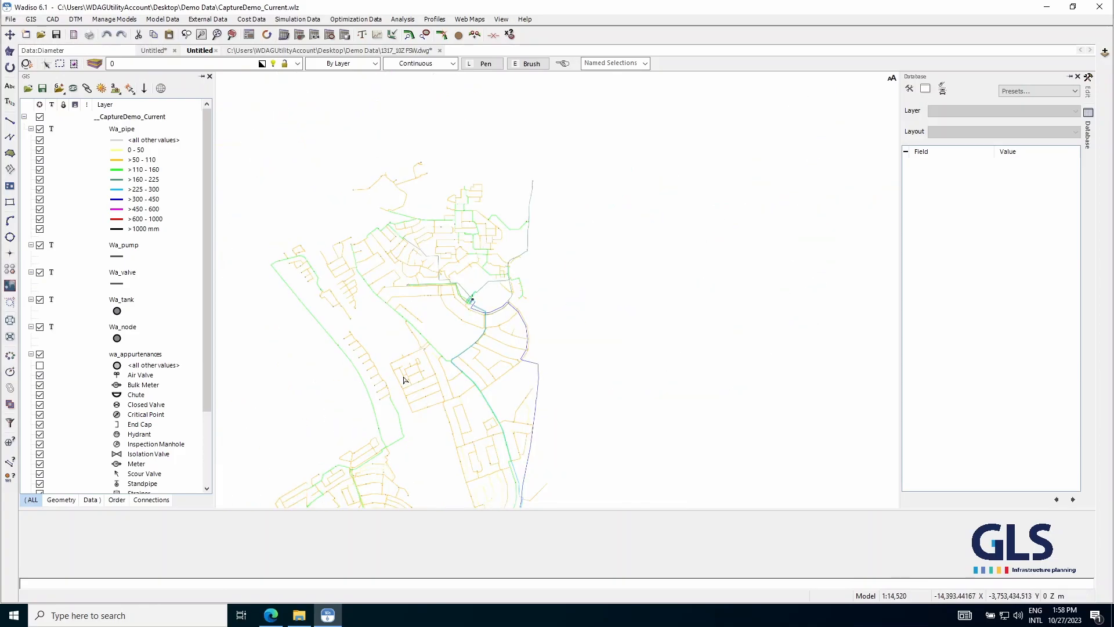
- Add the PIPE_LYR.shp and VLV_HYD_METERS.shp shapefiles from the Demo Data folder to the drawing and close the PIPE_LYR attribute table
scroll(428, 242, up, 5)
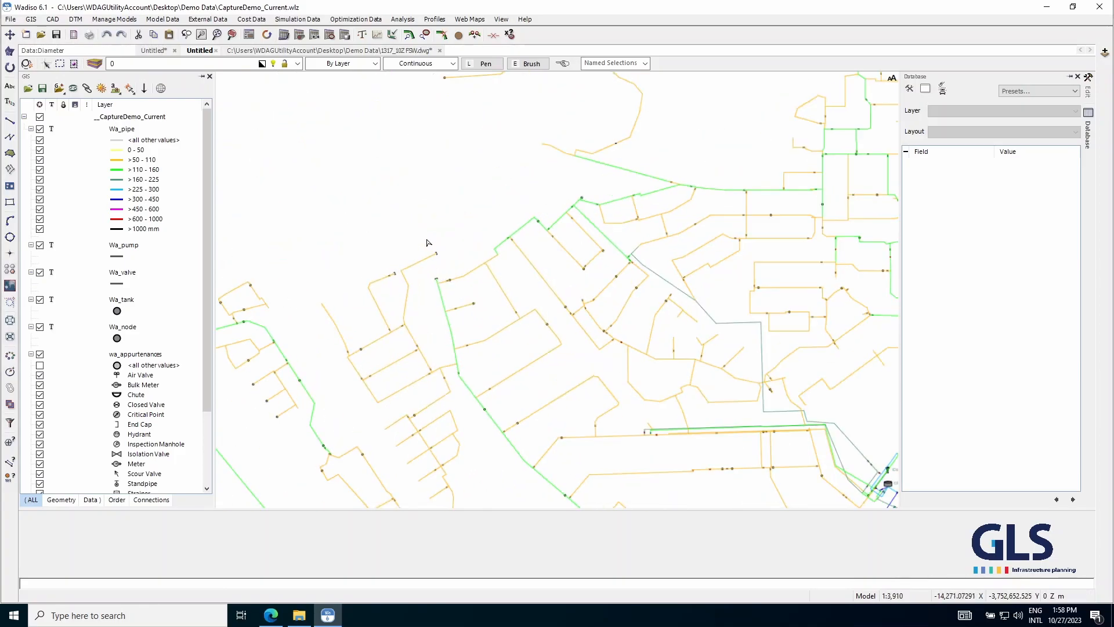
scroll(413, 266, down, 2)
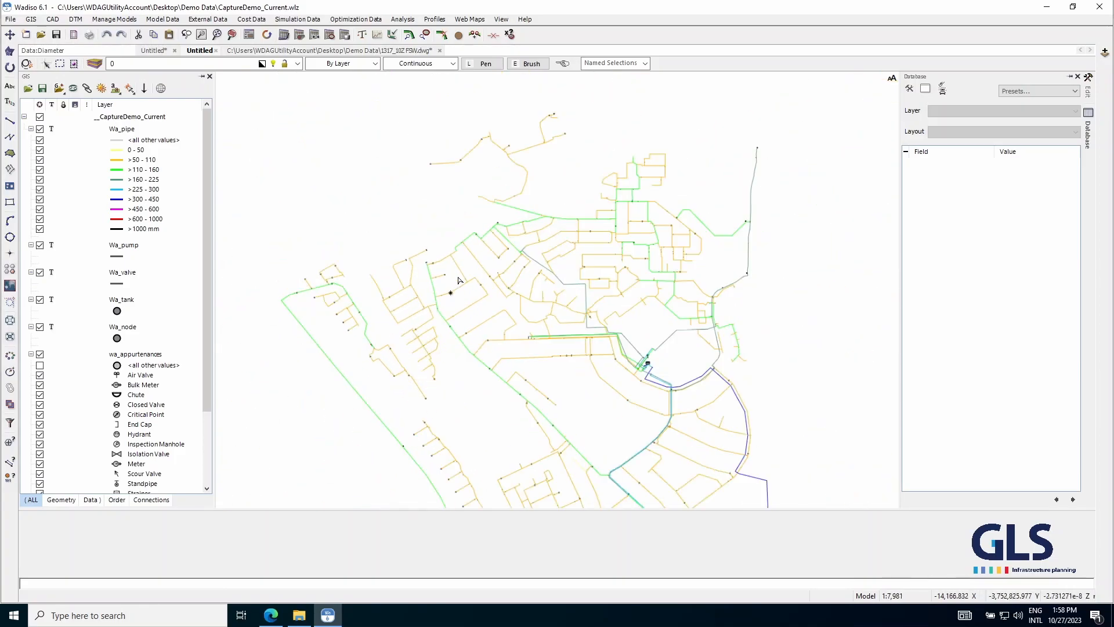
scroll(461, 281, down, 1)
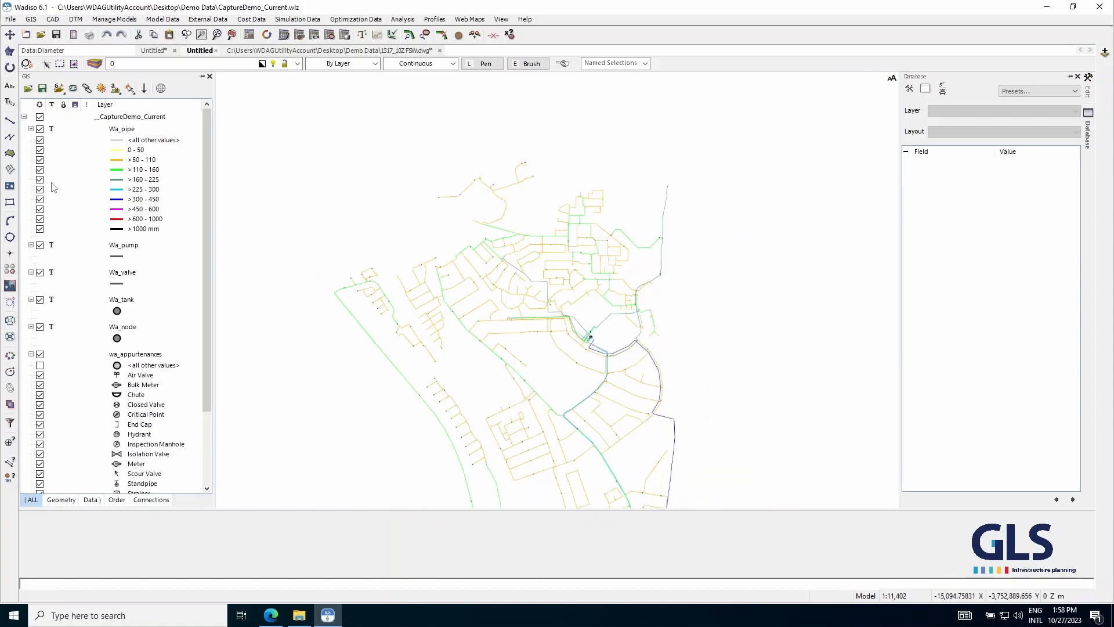
click(59, 88)
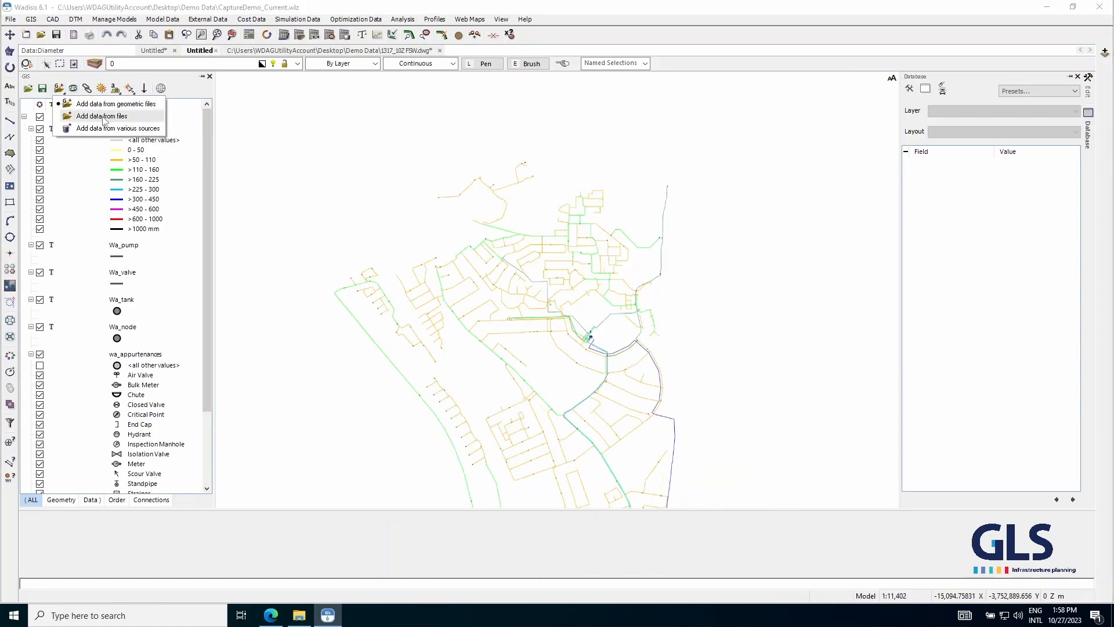
click(102, 117)
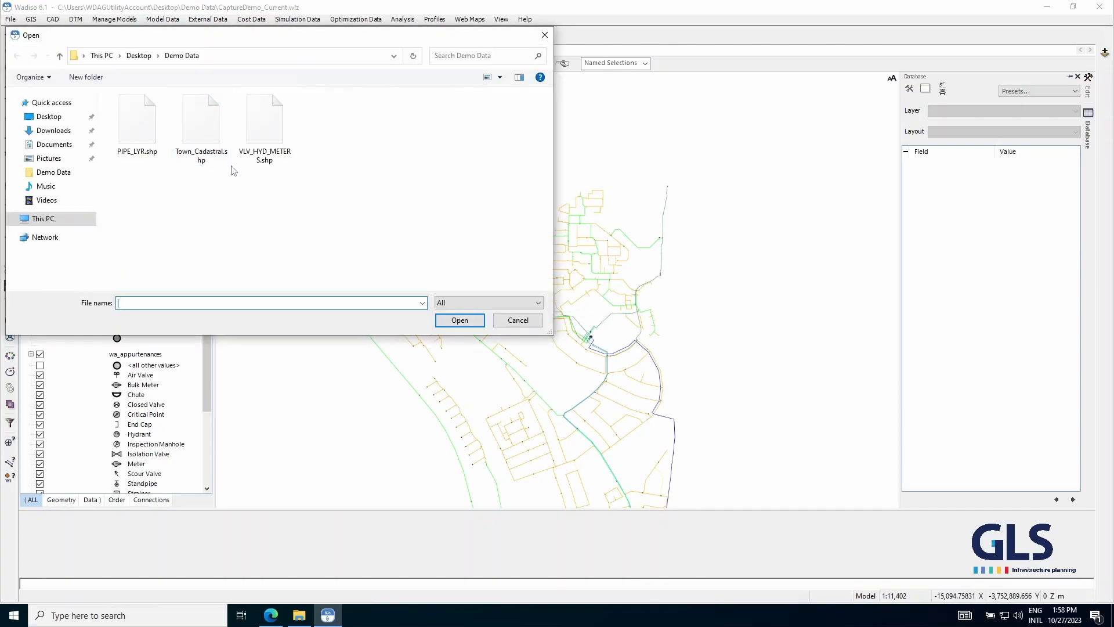
click(136, 140)
ctrl+click(256, 145)
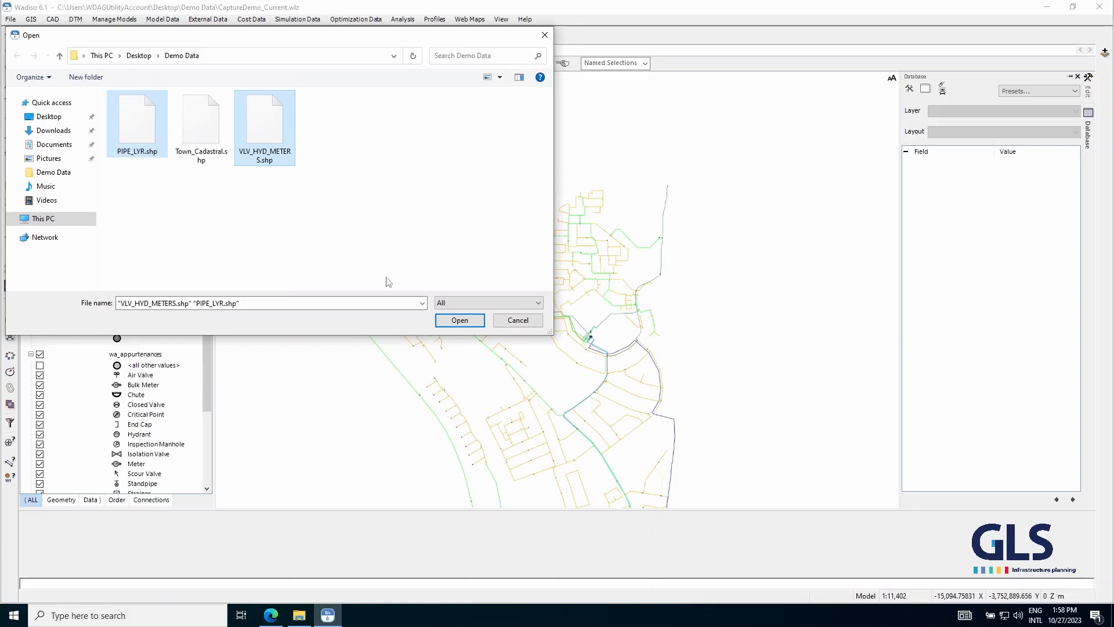
click(455, 320)
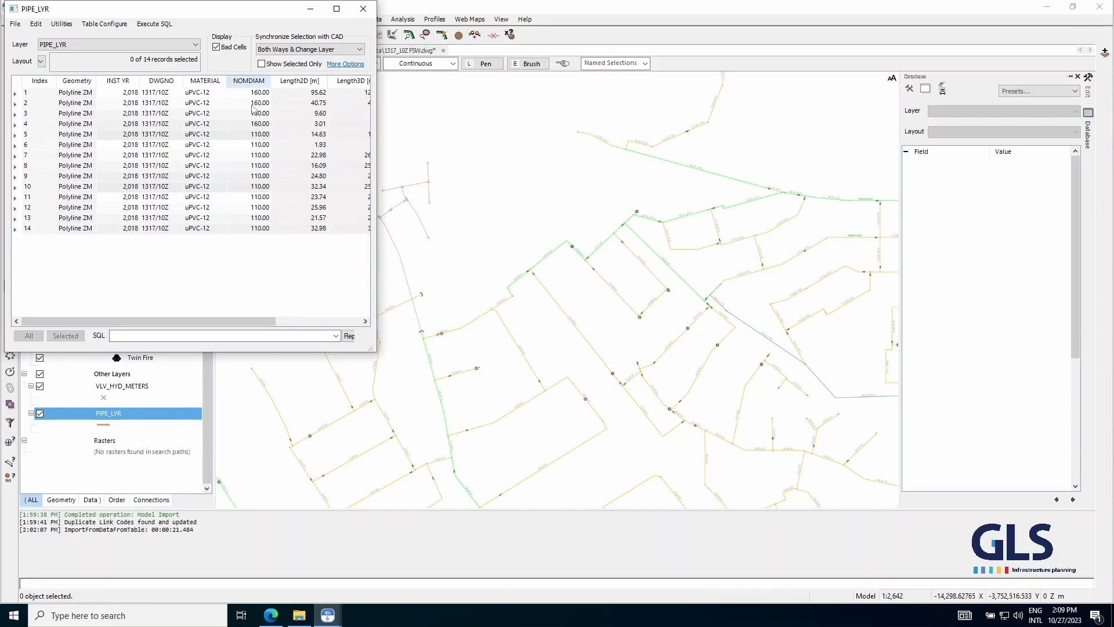
click(372, 11)
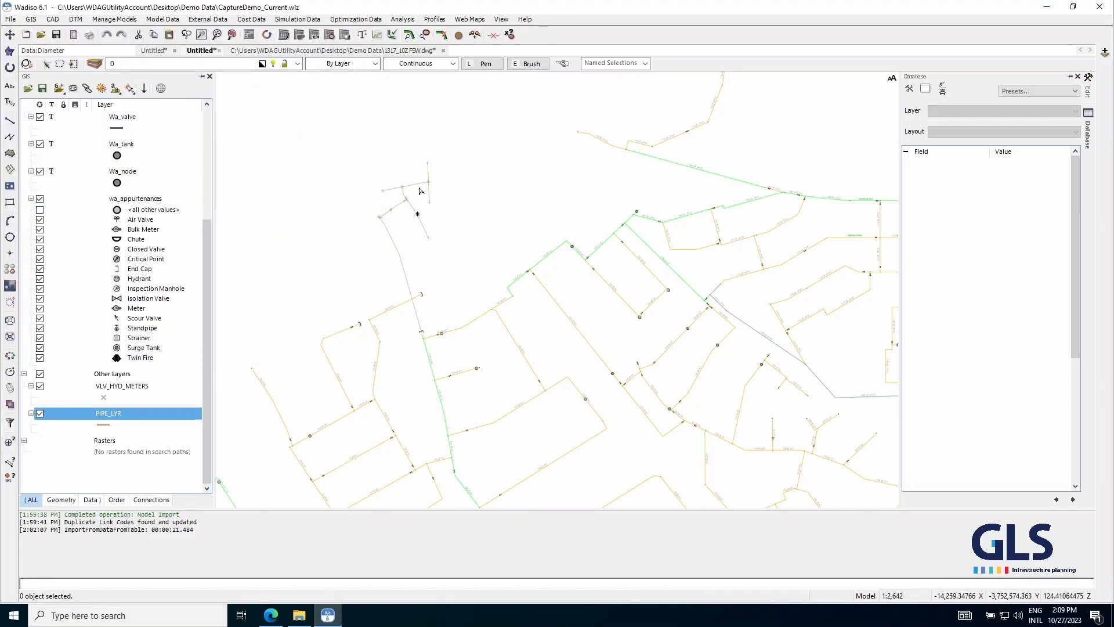
- Set the default diameter in the model's system settings to 15 mm
click(171, 21)
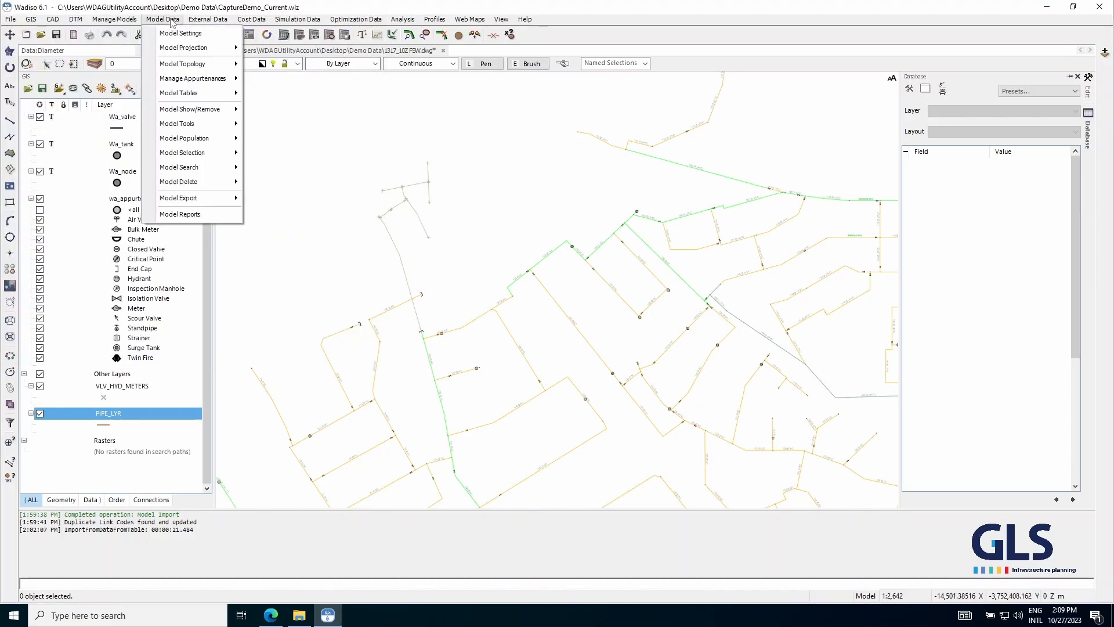
click(174, 33)
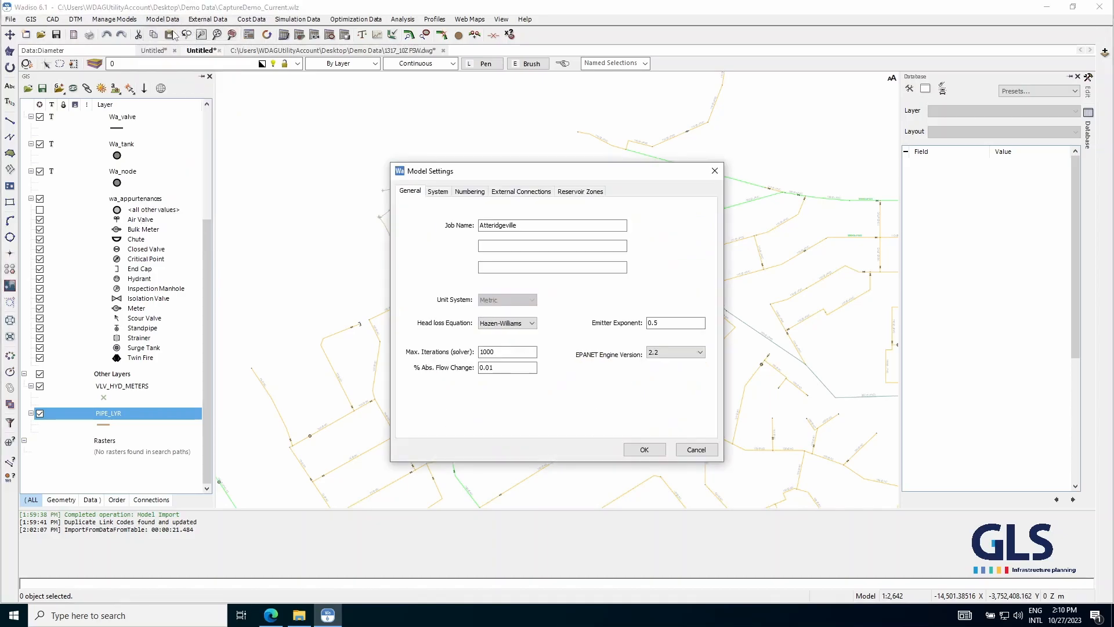
drag(441, 169, 327, 92)
click(325, 109)
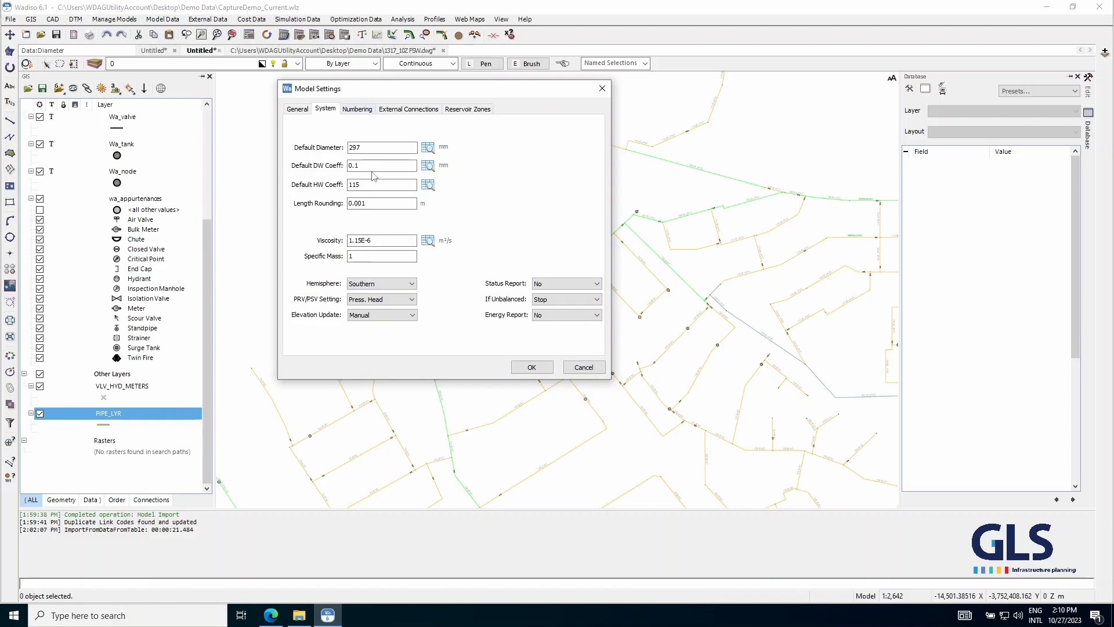
double_click(371, 147)
click(531, 367)
- Start merging GIS data into the model and choose PIPE_LYR as the source table for Wa_pipe
scroll(432, 212, up, 1)
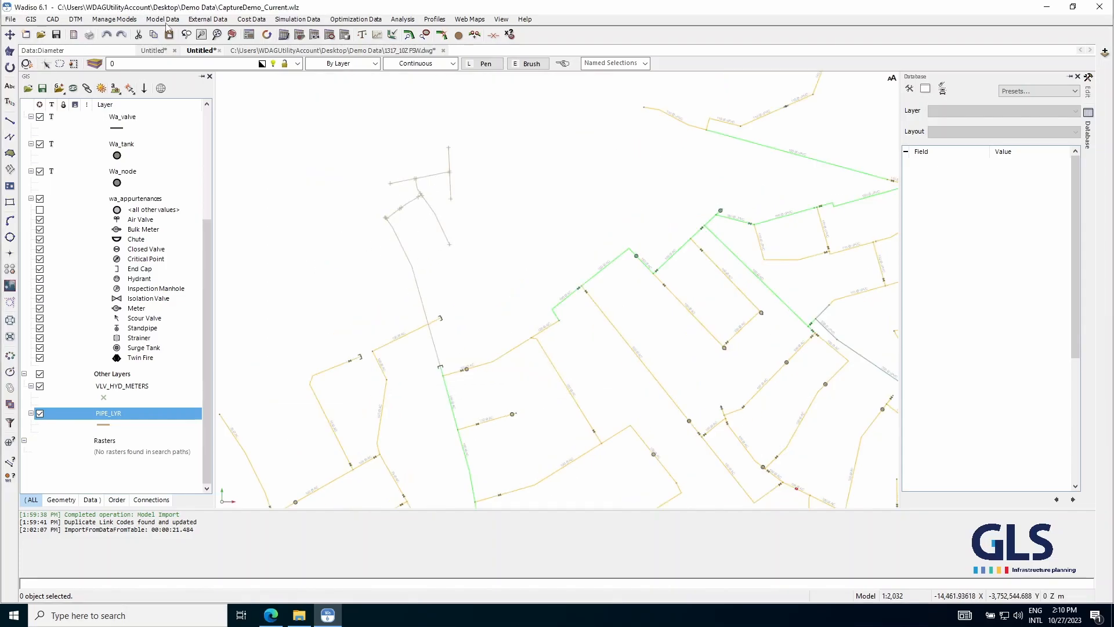
click(114, 19)
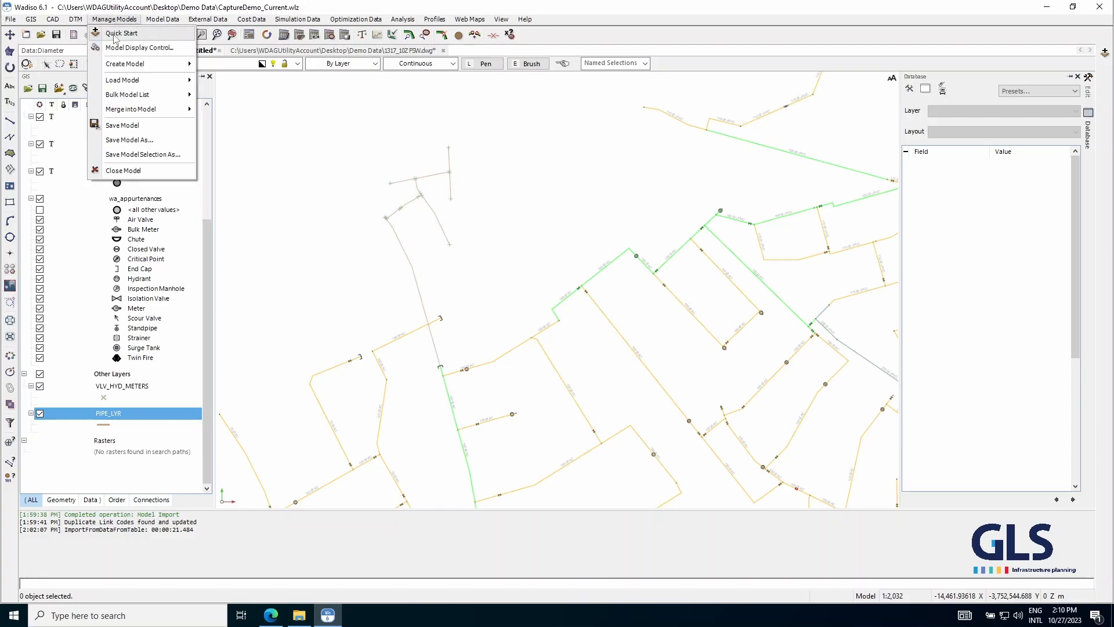
mouse_move(136, 109)
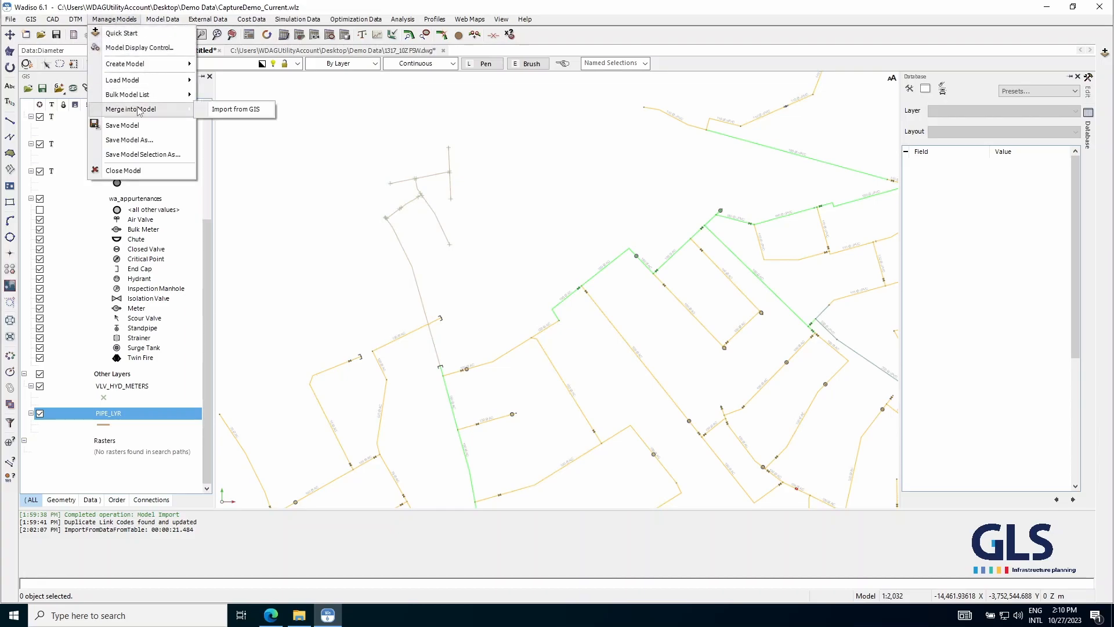
click(246, 112)
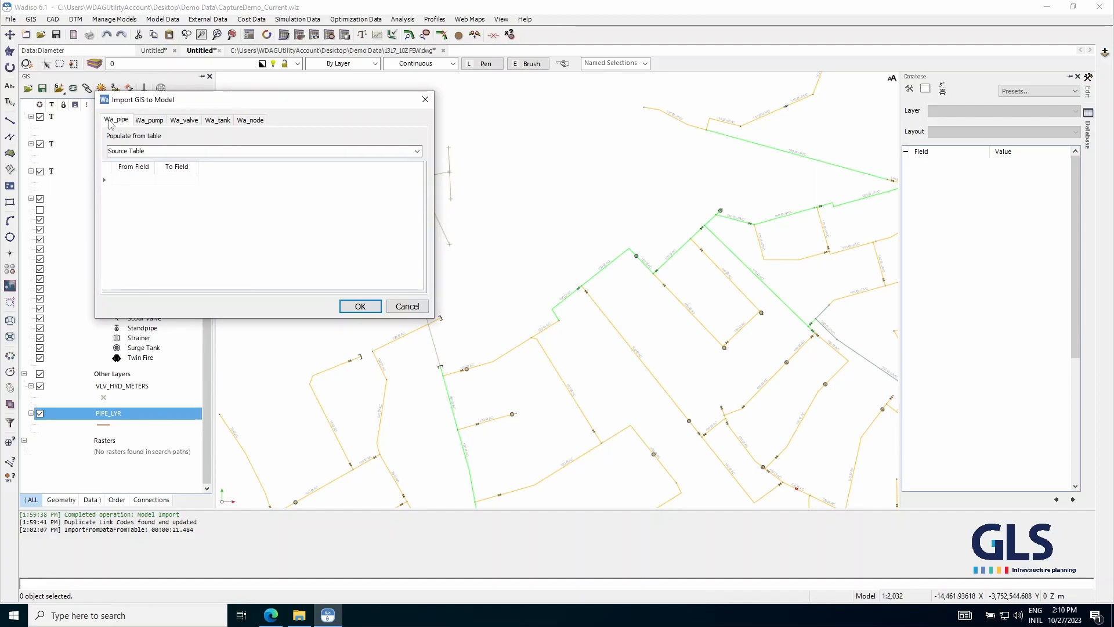
click(405, 151)
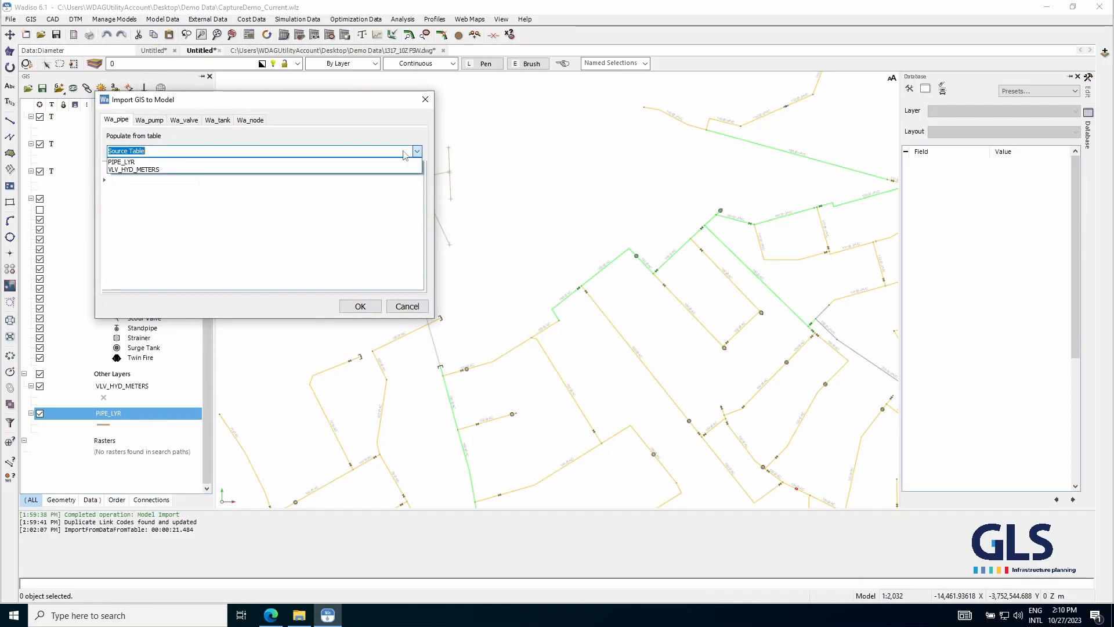
click(130, 163)
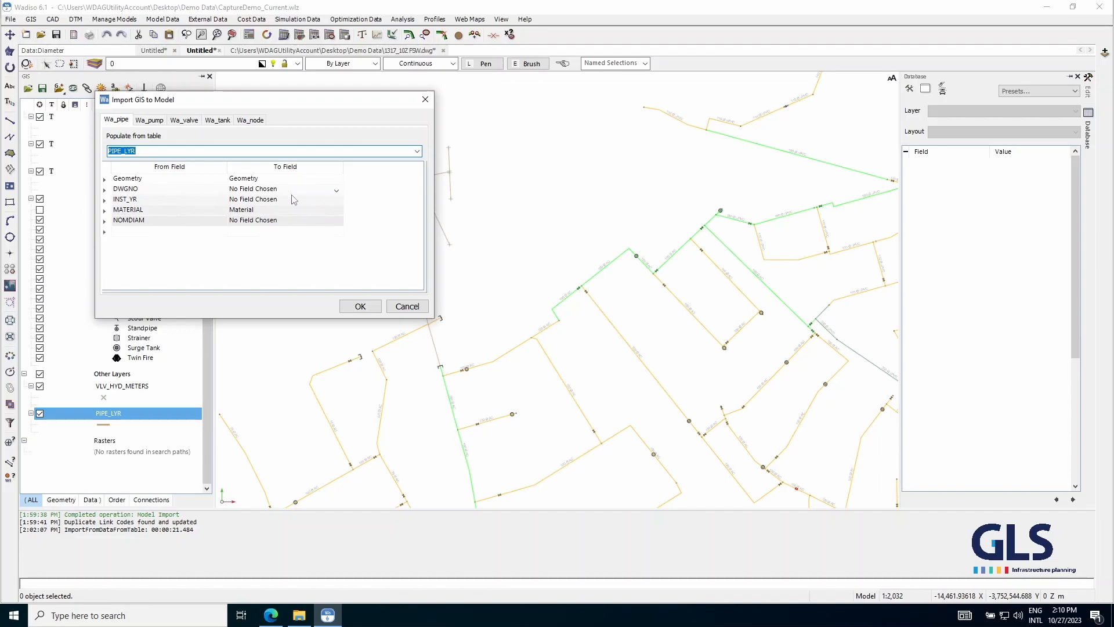
- Map the source field DWGNO to Drawing_No and INST_YR to Year for the pipe import
click(337, 190)
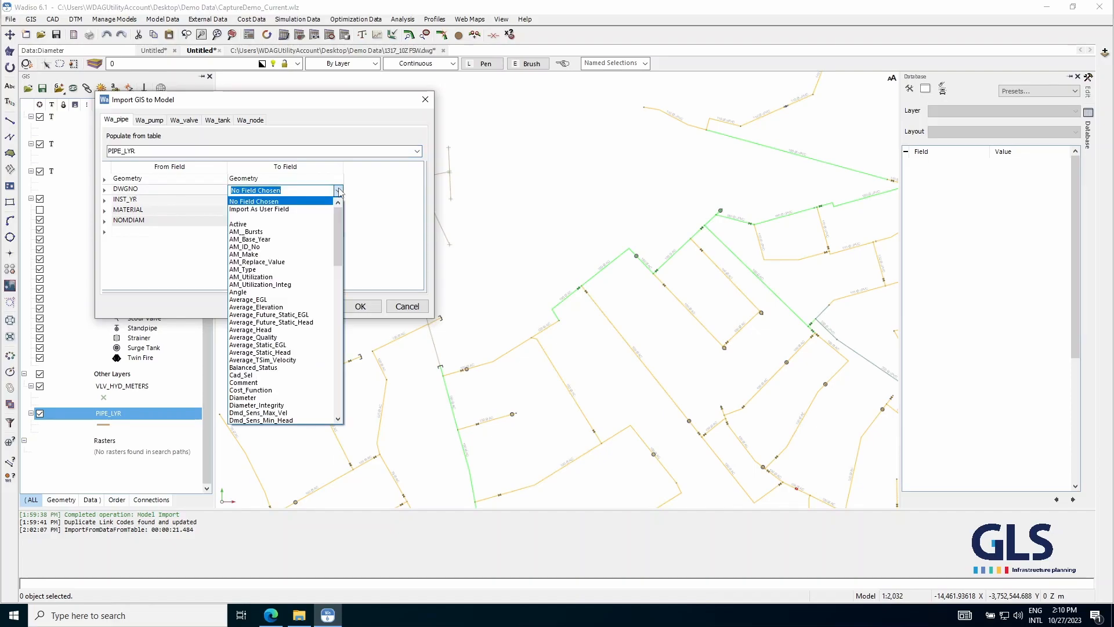
text(dr)
click(274, 202)
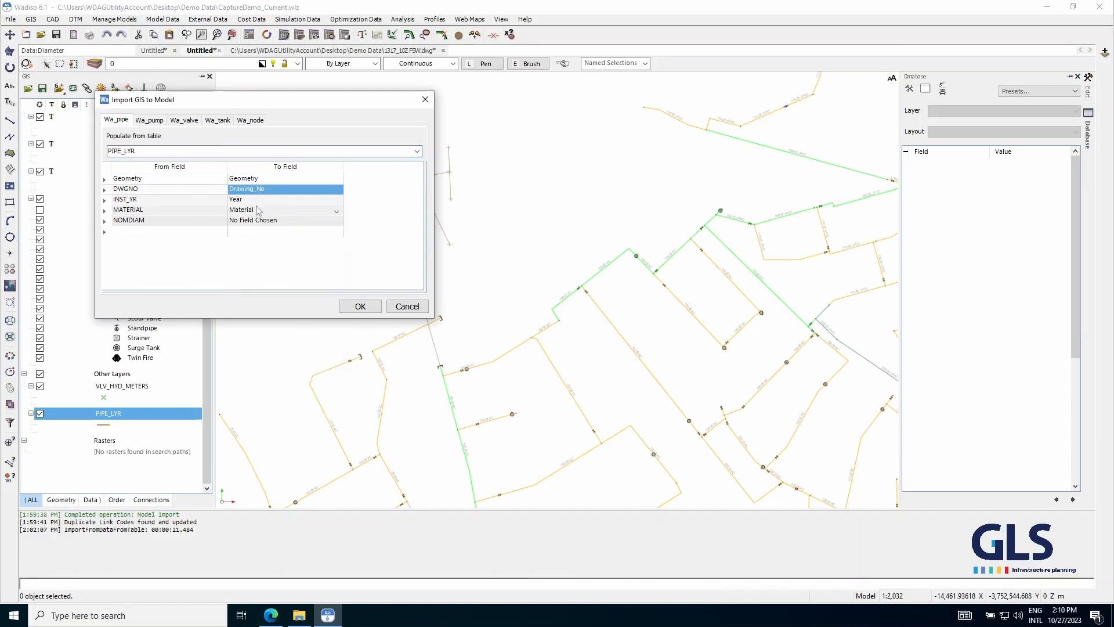
click(335, 201)
text(e)
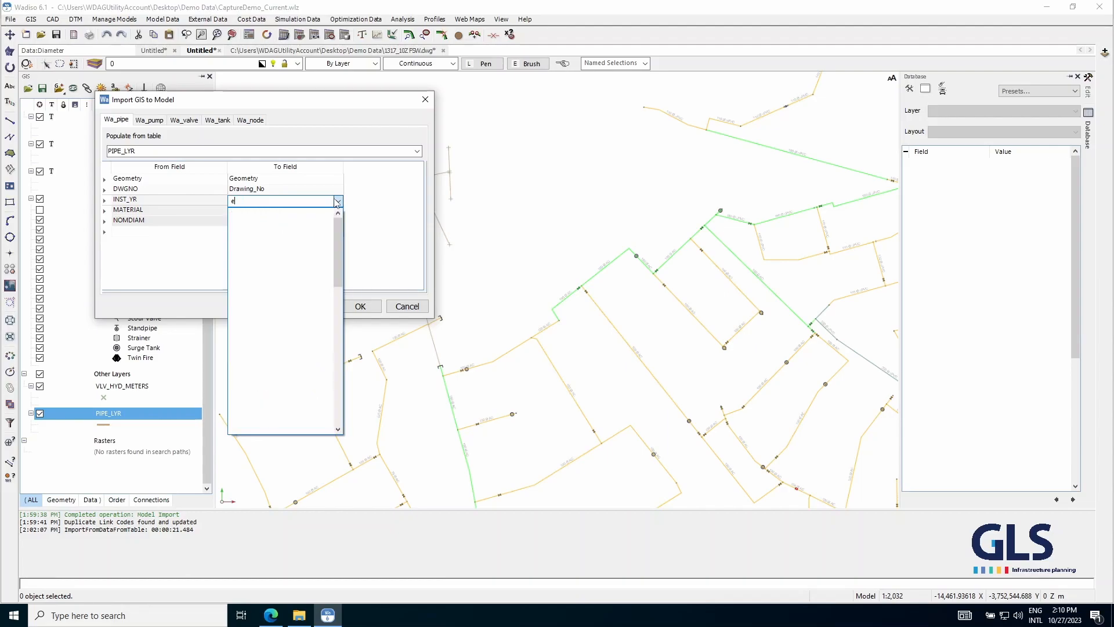
text(y)
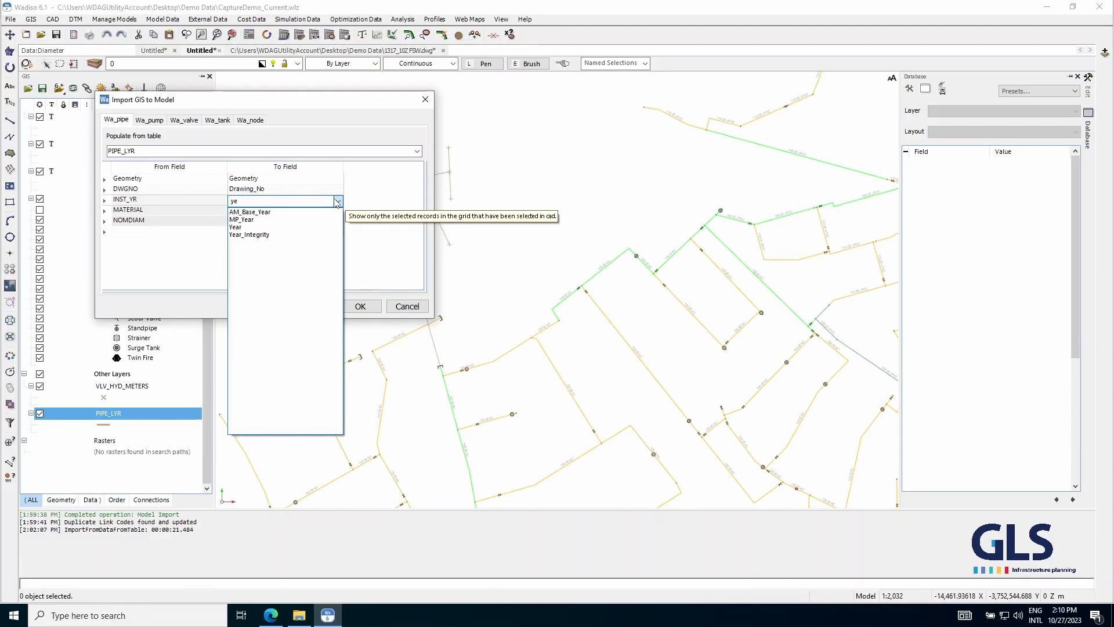
click(297, 228)
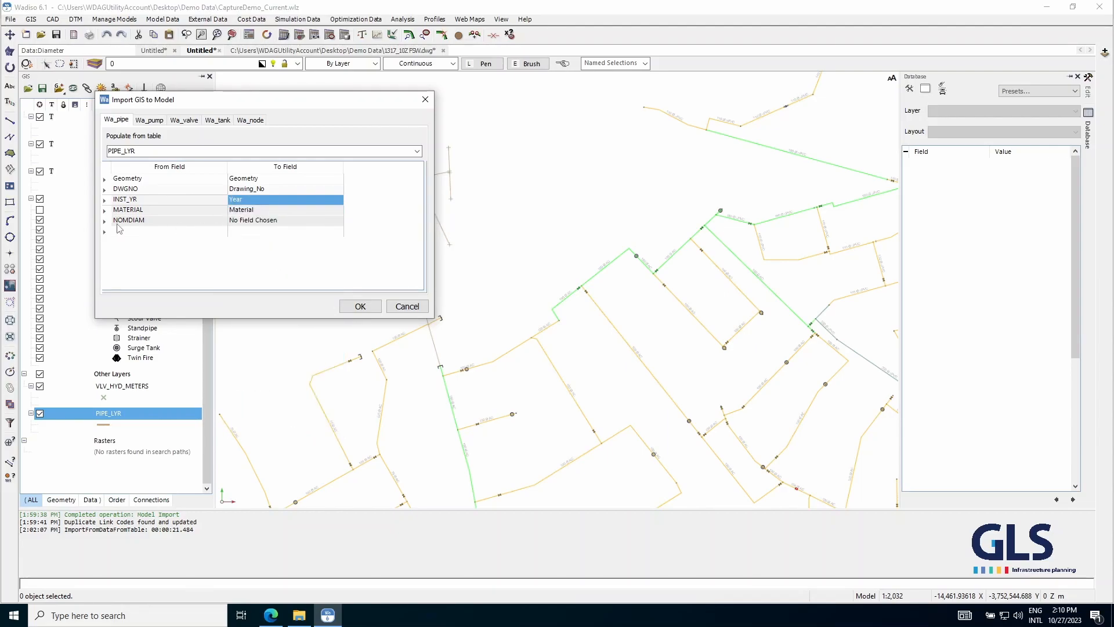
- Map NOMDIAM to Nominal_Diameter and import the pipes into the model
click(258, 226)
click(339, 222)
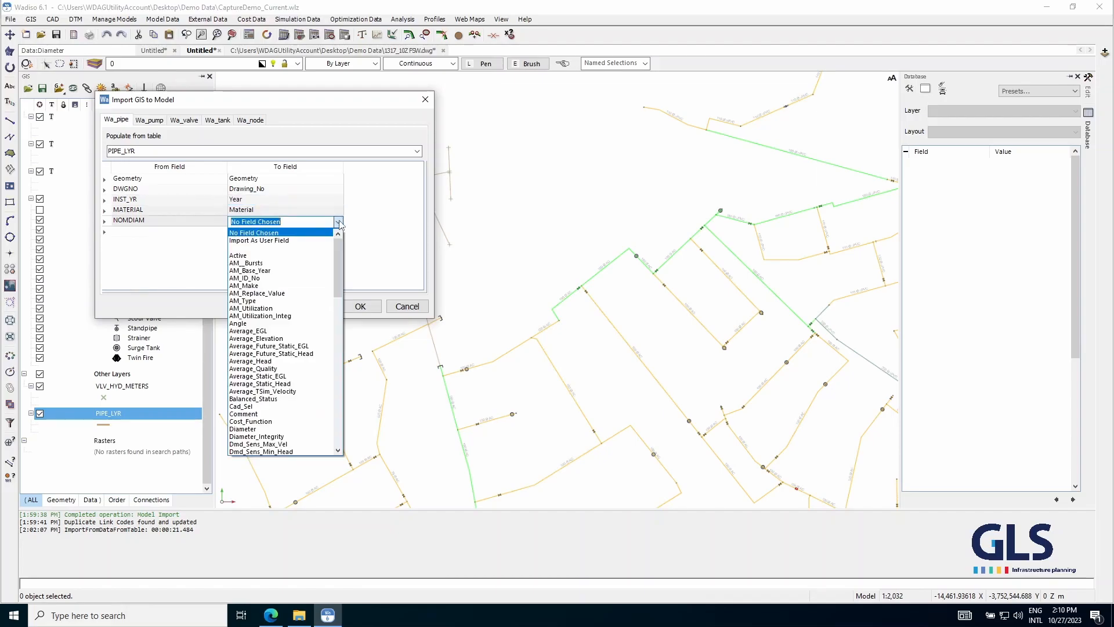
text(nom)
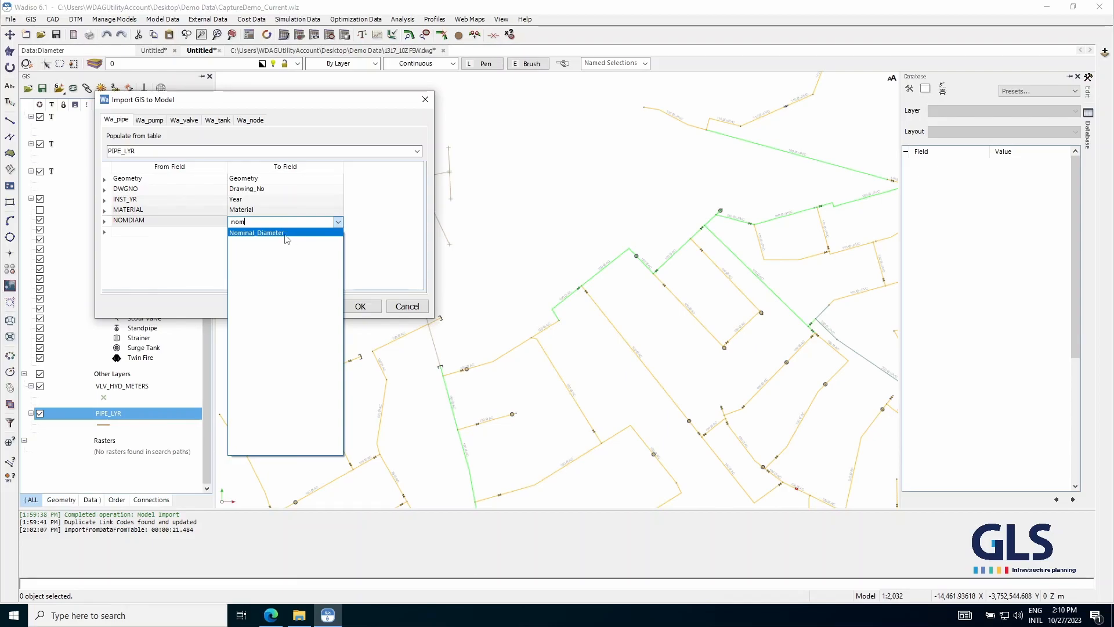
click(267, 233)
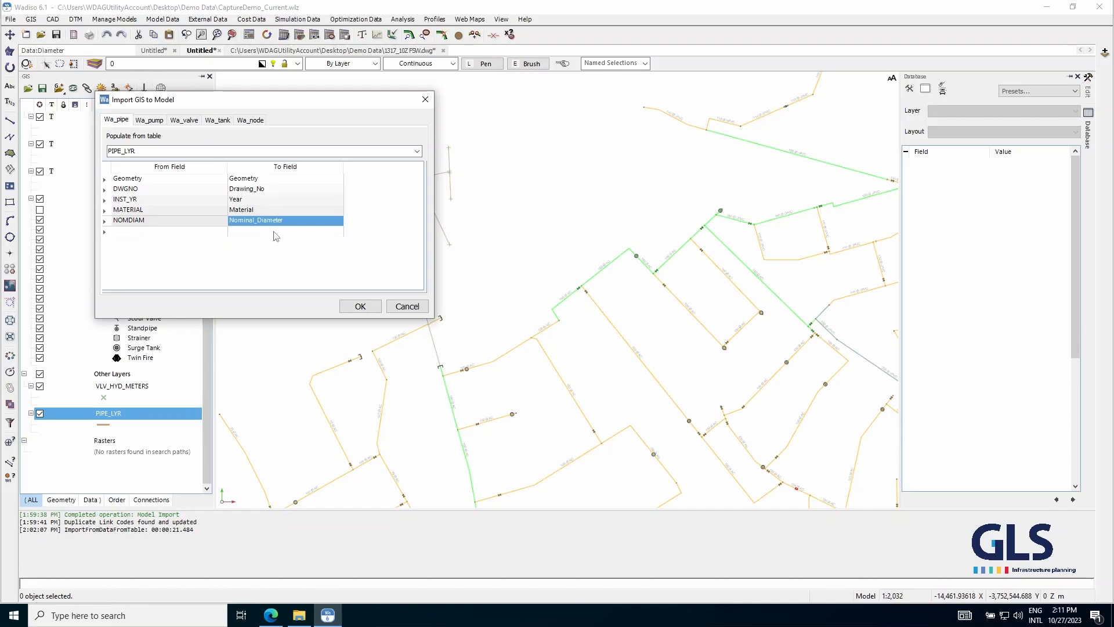
click(360, 306)
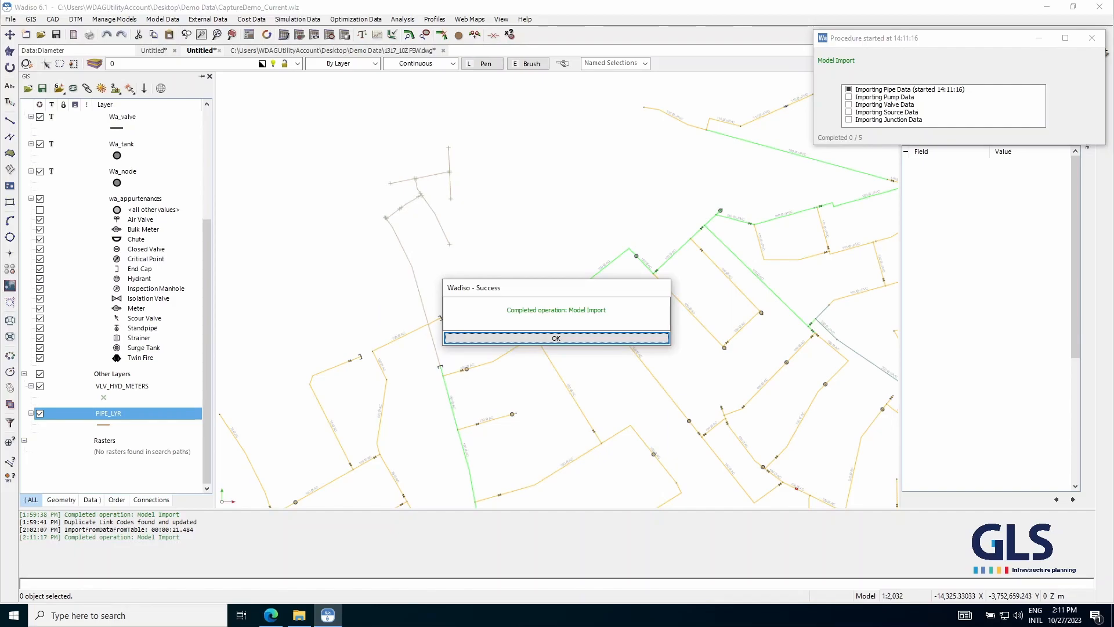
click(576, 338)
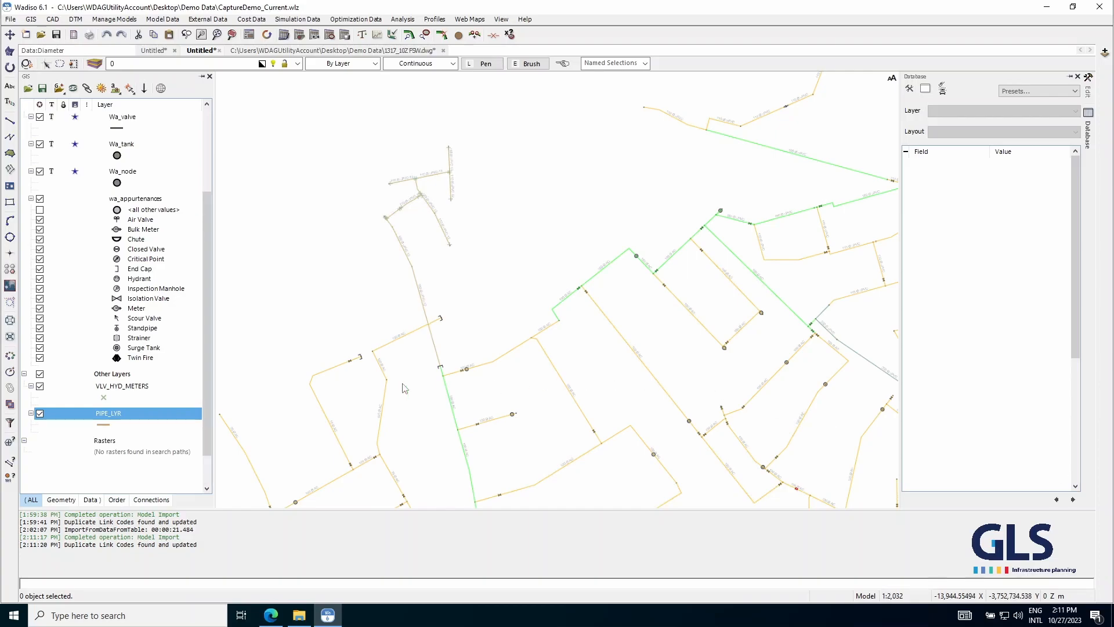
- Hide the PIPE_LYR layer, examine the attributes of the imported 160 mm uPVC-12 pipe crossing the 100 mm AC pipe, and clear the selection
click(40, 413)
scroll(438, 352, up, 5)
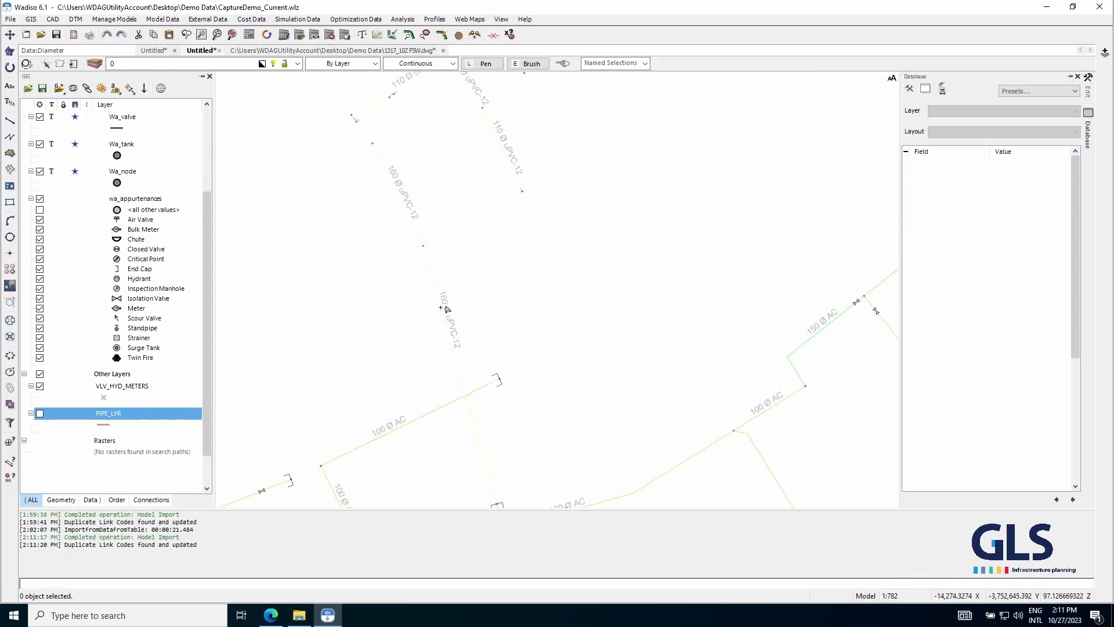
scroll(438, 279, up, 1)
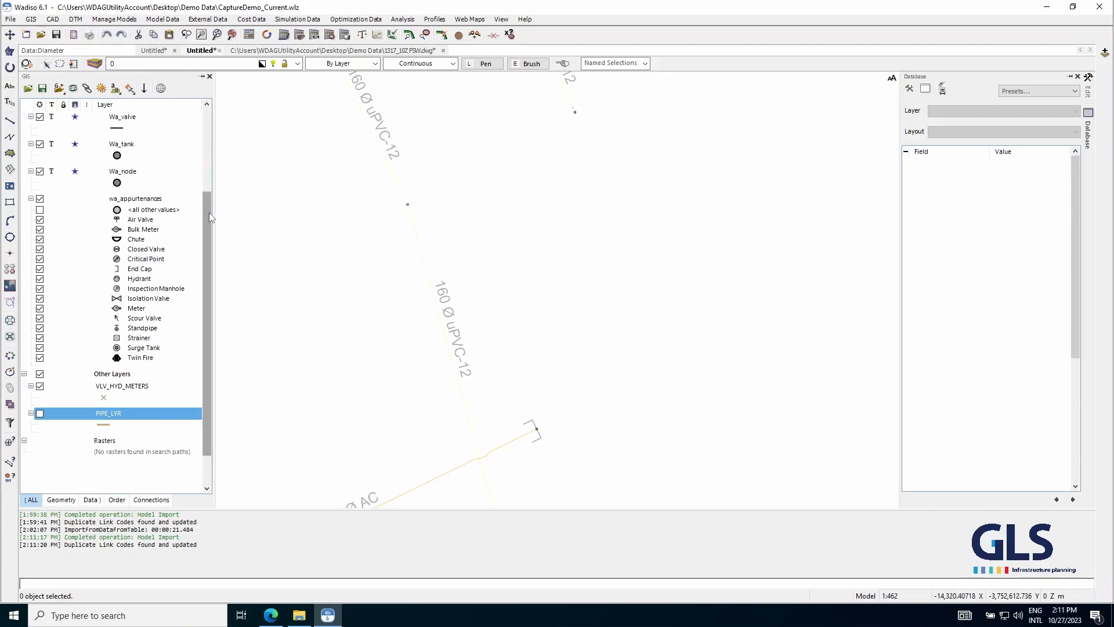
scroll(209, 211, up, 5)
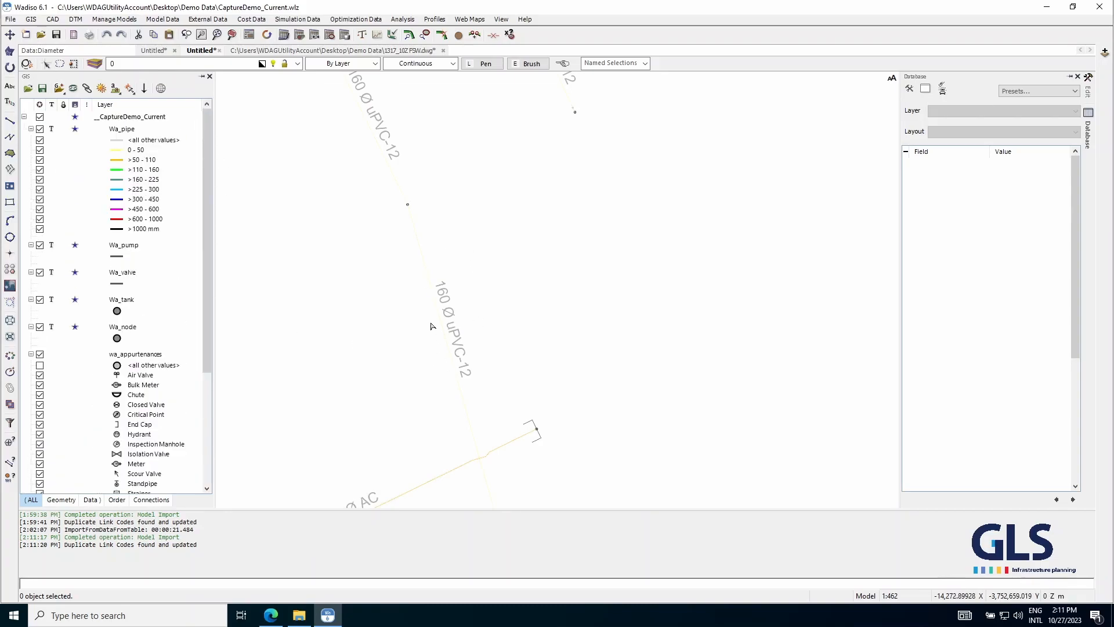
click(414, 250)
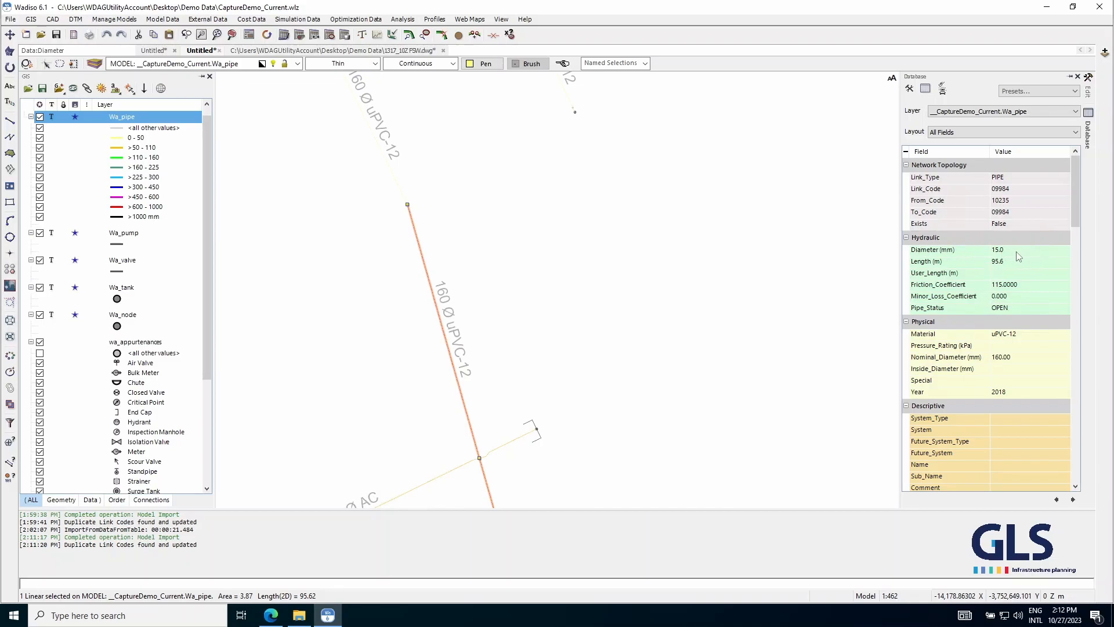
scroll(422, 371, down, 3)
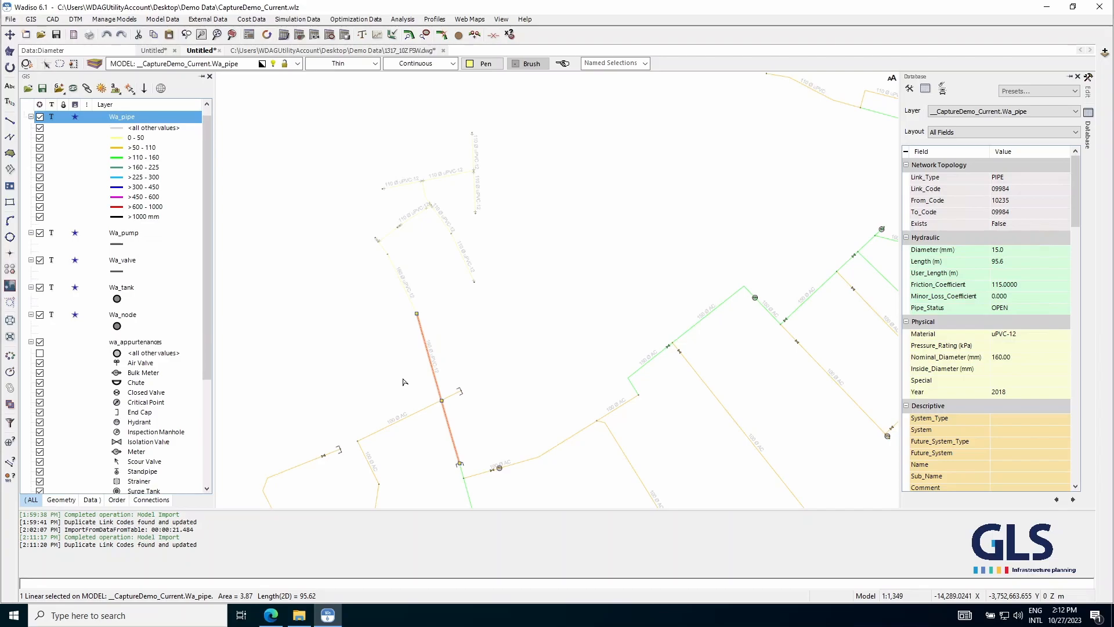
key(Escape)
- Select the imported 160 mm uPVC-12 pipes and open the tool that updates selected pipes from the catalogue
mouse_move(390, 383)
mouse_down()
mouse_move(439, 372)
mouse_move(398, 264)
mouse_move(307, 178)
mouse_move(326, 324)
mouse_up()
scroll(390, 251, up, 4)
scroll(359, 236, up, 5)
scroll(302, 183, down, 4)
scroll(300, 227, down, 3)
click(164, 18)
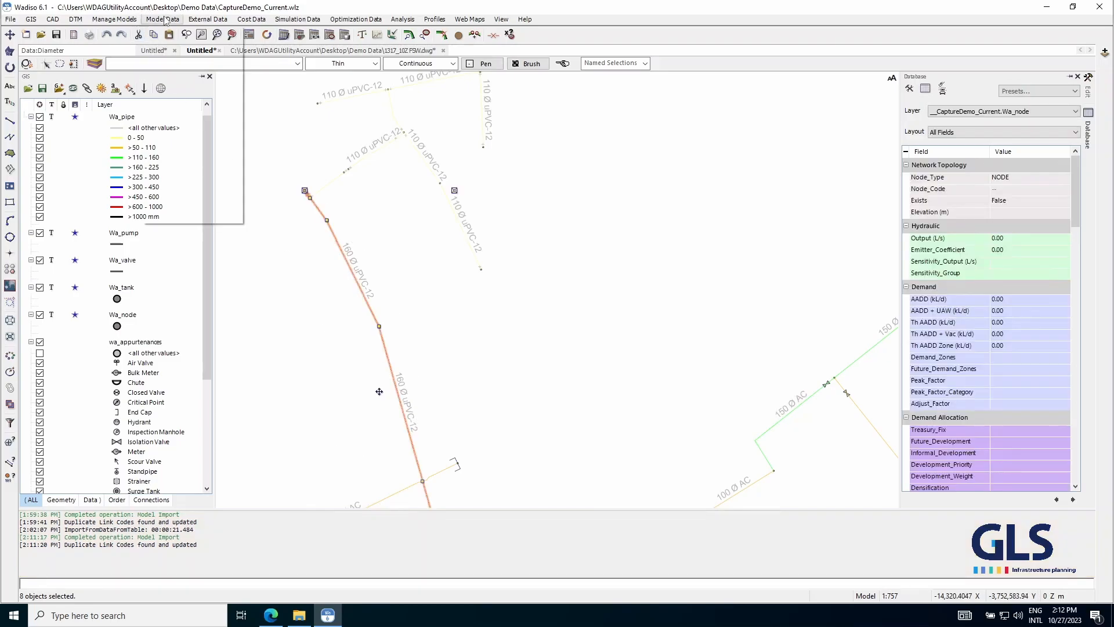
mouse_move(190, 129)
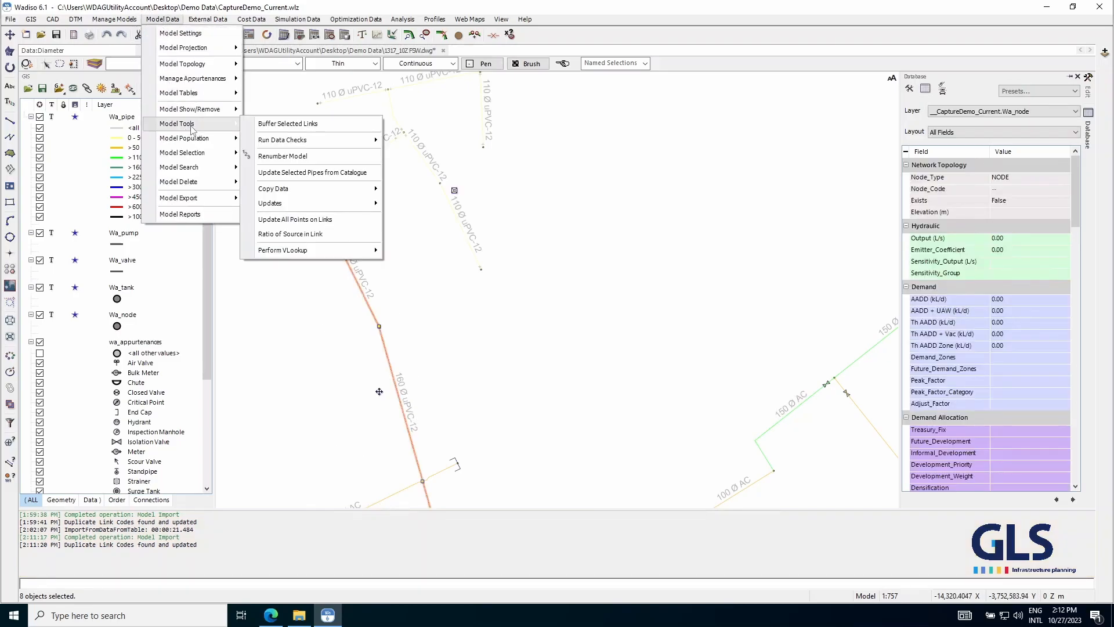
click(316, 173)
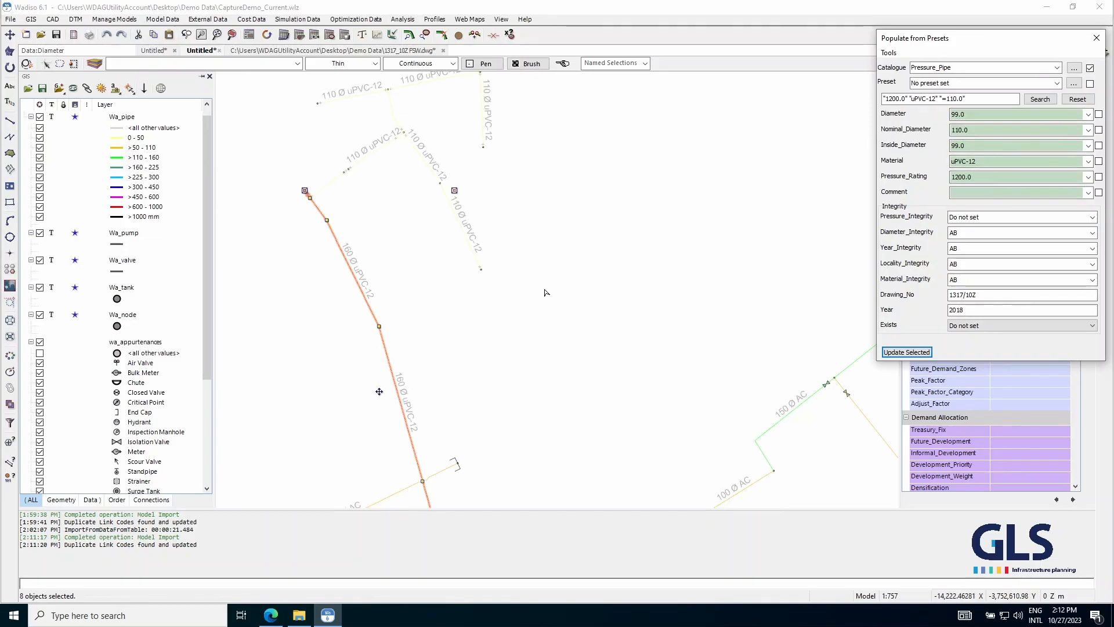
- Select the imported 110 mm pipes and update them with the Pressure_Pipe catalogue's 110 mm uPVC-12 entry, drawing 1317/10Z and year 2018
scroll(546, 293, down, 4)
scroll(450, 166, up, 3)
mouse_move(344, 192)
mouse_down()
mouse_move(380, 249)
mouse_move(547, 347)
mouse_move(609, 146)
mouse_move(439, 130)
mouse_move(413, 176)
mouse_up()
scroll(609, 147, down, 2)
click(906, 352)
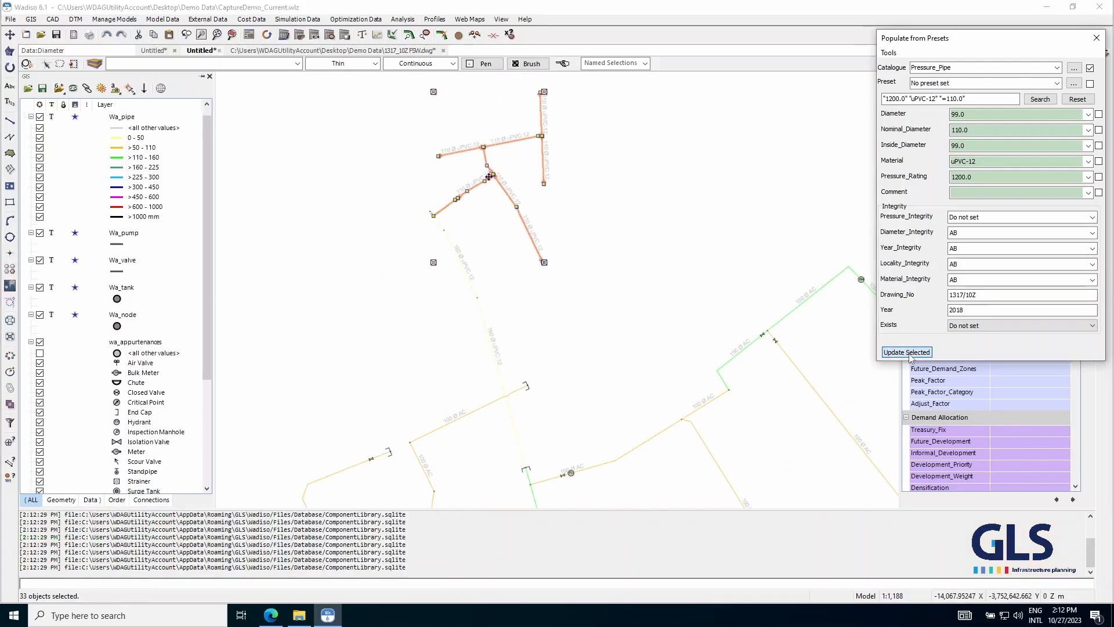
- Select the imported 160 mm pipes, update them with the catalogue's uPVC-12 entry of nominal diameter 160, and clear the selection
scroll(500, 340, up, 3)
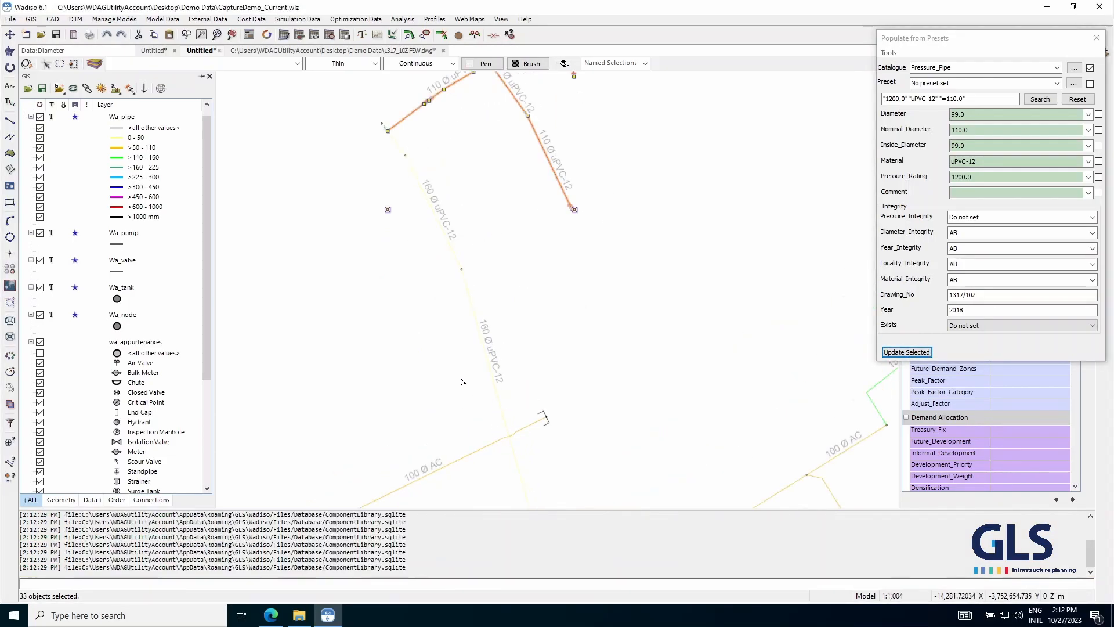
scroll(461, 376, down, 2)
mouse_move(486, 458)
mouse_down()
mouse_move(537, 436)
mouse_move(488, 440)
mouse_up()
drag(436, 355, 472, 286)
mouse_move(425, 204)
mouse_down()
mouse_move(342, 156)
mouse_move(341, 141)
mouse_move(331, 171)
mouse_up()
scroll(472, 380, down, 5)
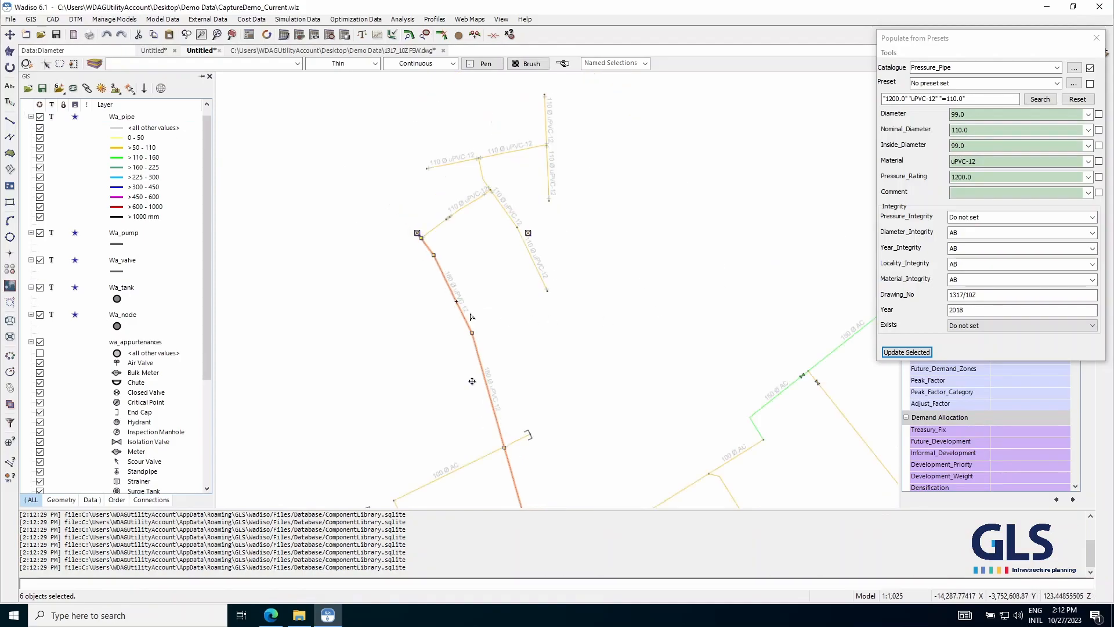
click(1099, 161)
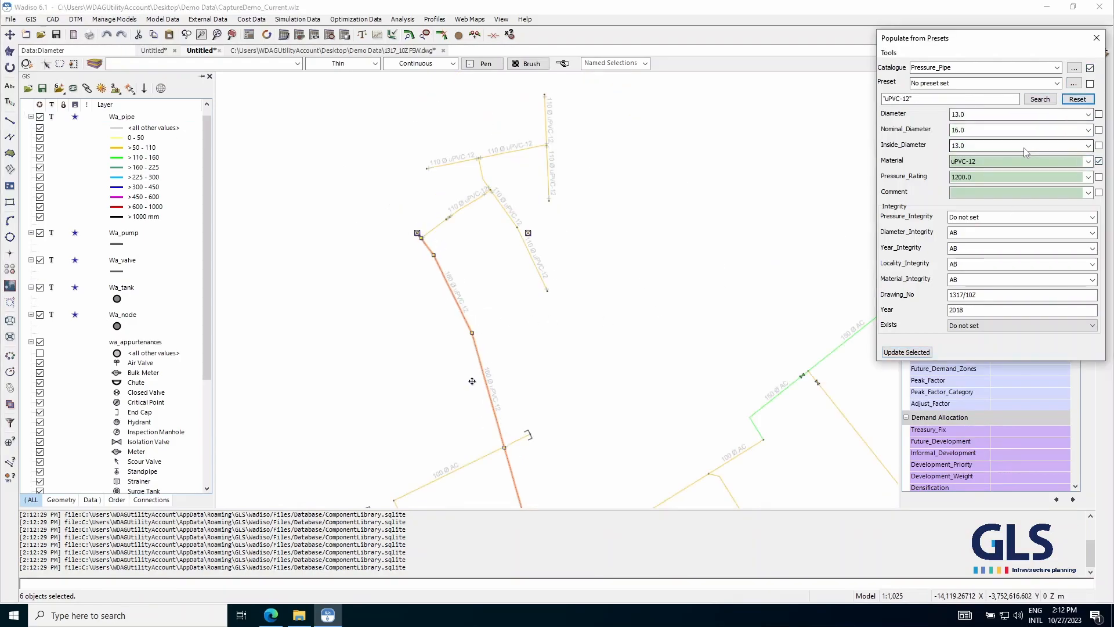
click(1088, 130)
text(160)
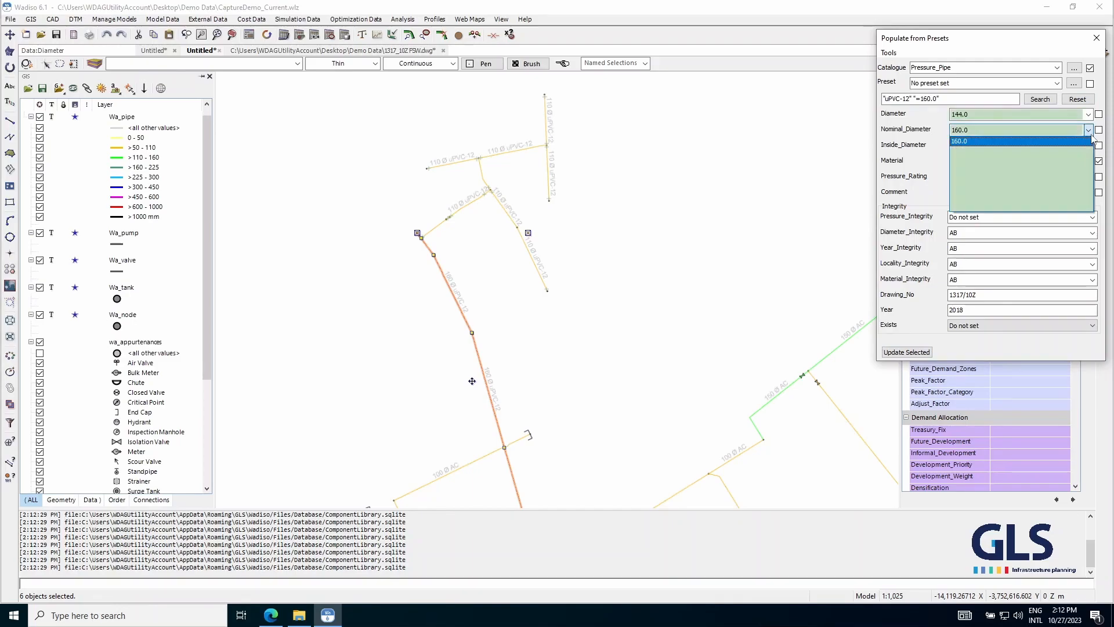
click(1080, 141)
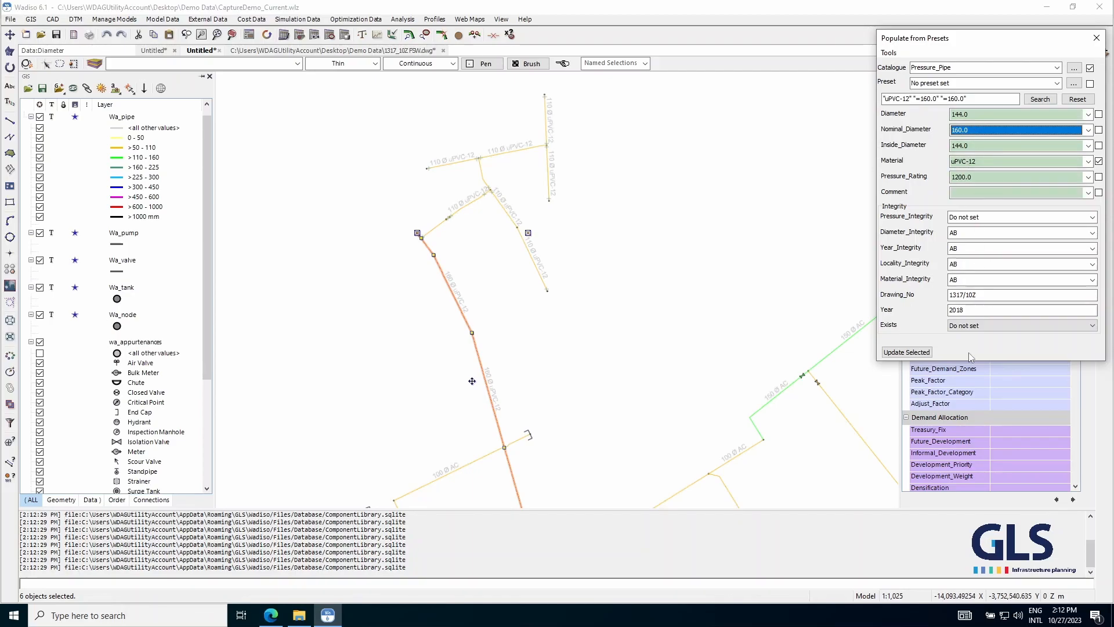
scroll(430, 293, down, 3)
click(906, 352)
right_click(413, 320)
click(355, 290)
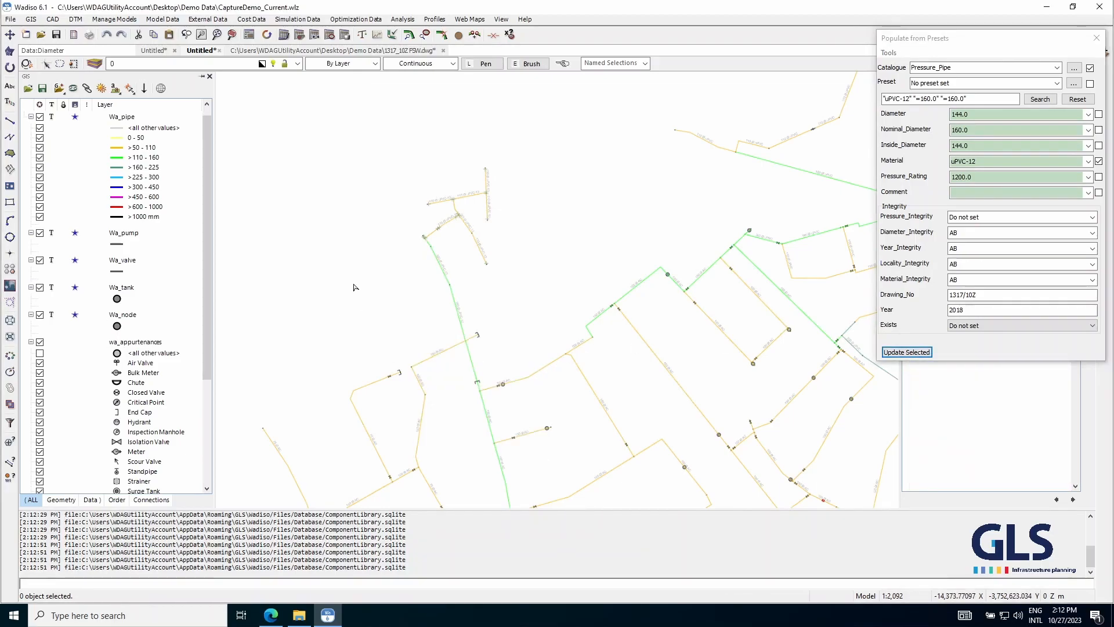
- Close the catalogue update and examine the hydraulic, physical and integrity attributes of the 110 mm pipe joining the 160 mm main
scroll(440, 308, up, 3)
drag(347, 282, 350, 370)
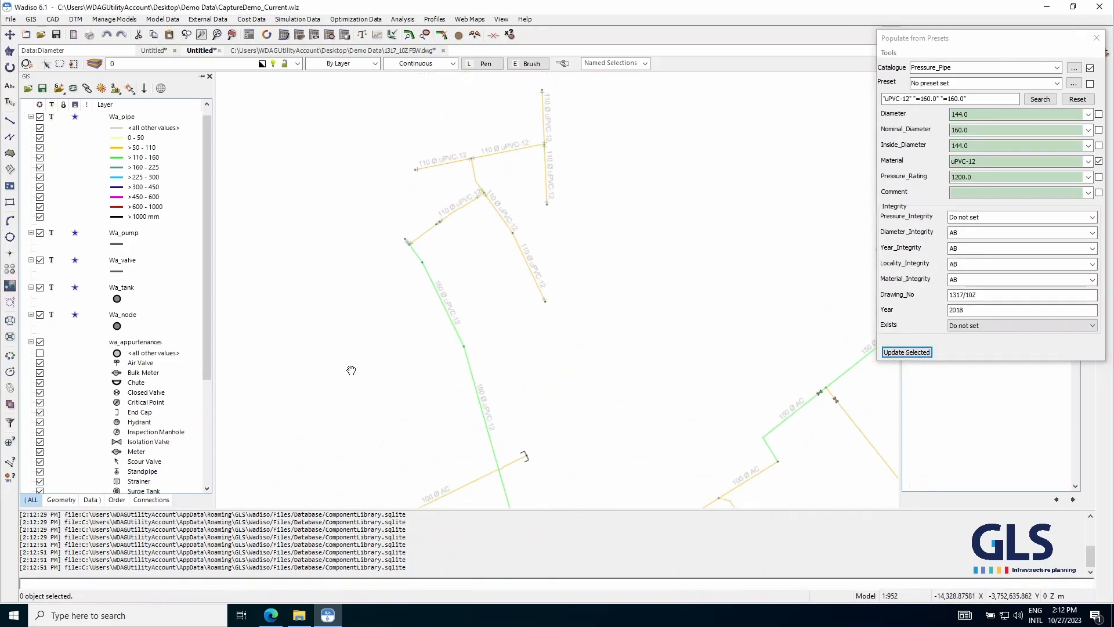
click(437, 225)
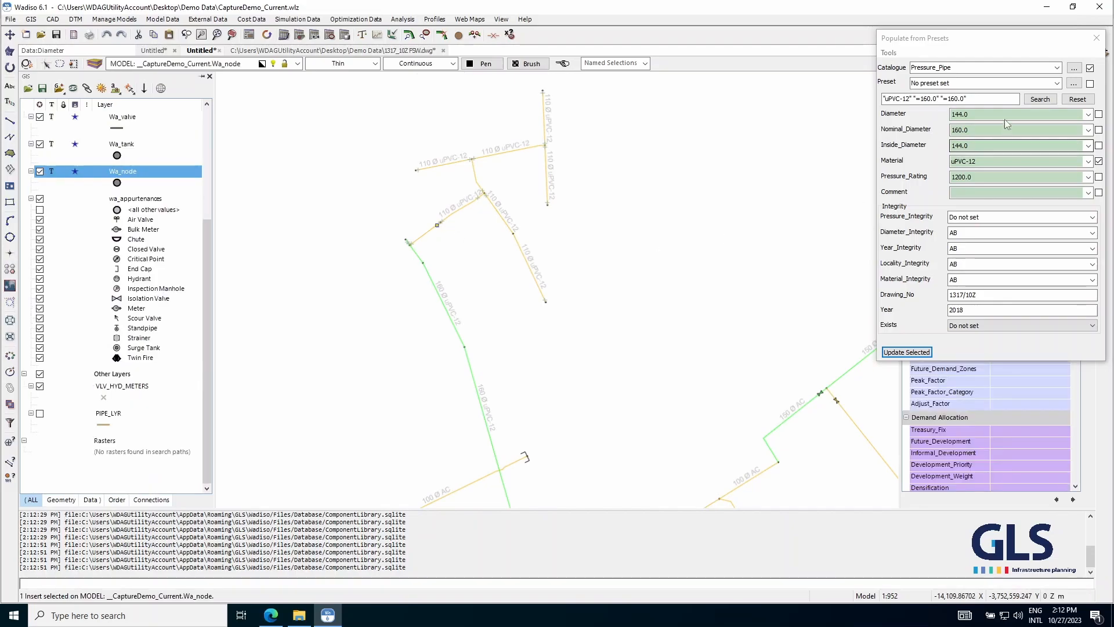
click(1096, 38)
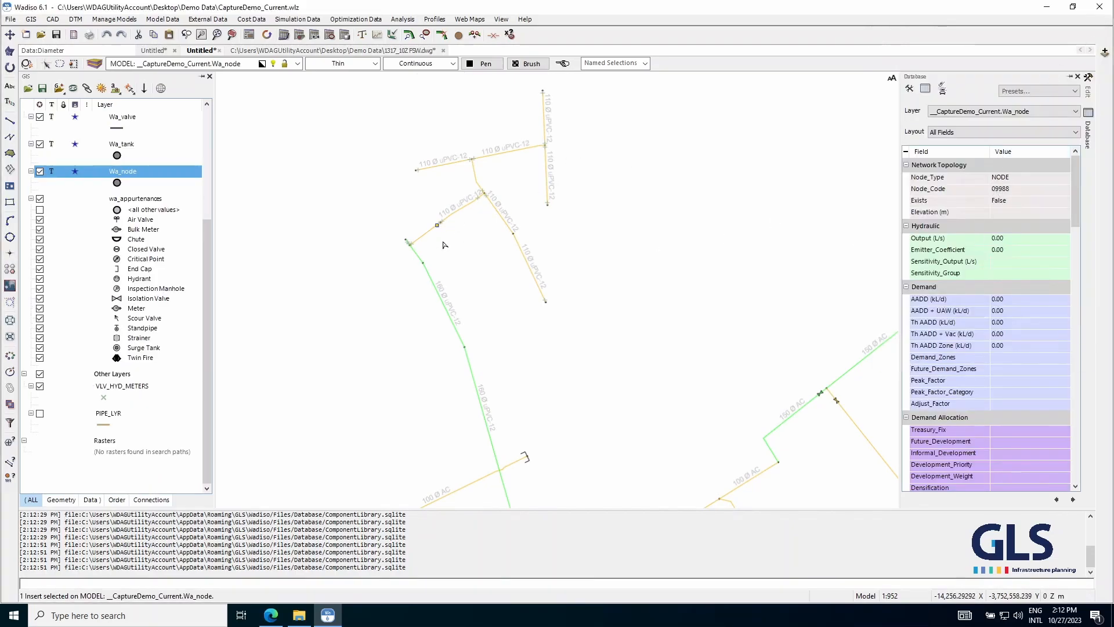
scroll(408, 246, up, 4)
click(433, 226)
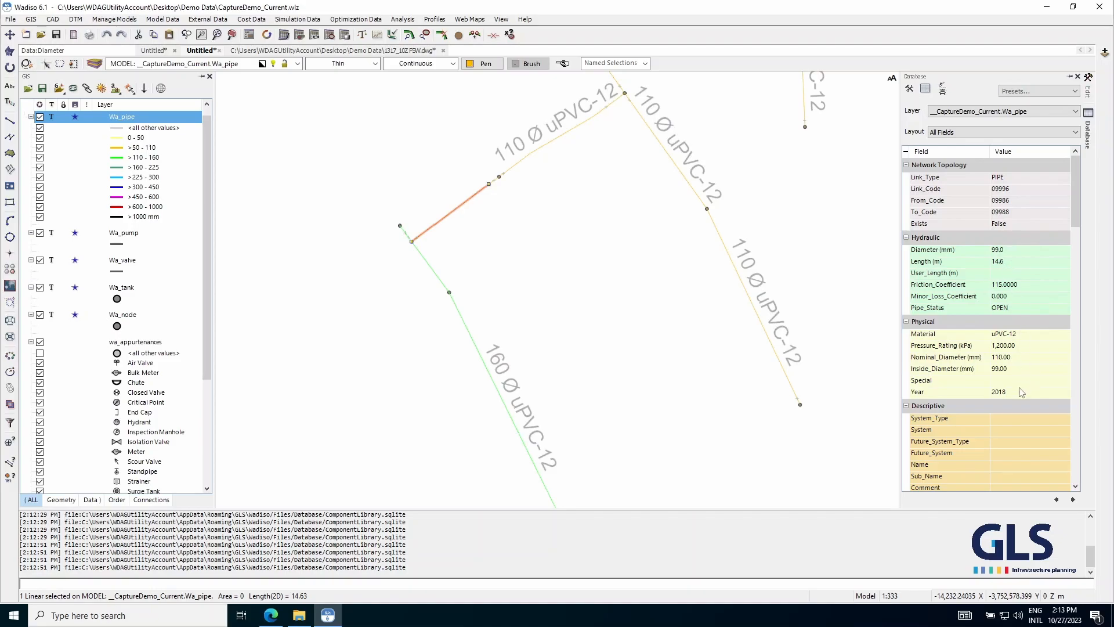
scroll(1020, 352, down, 10)
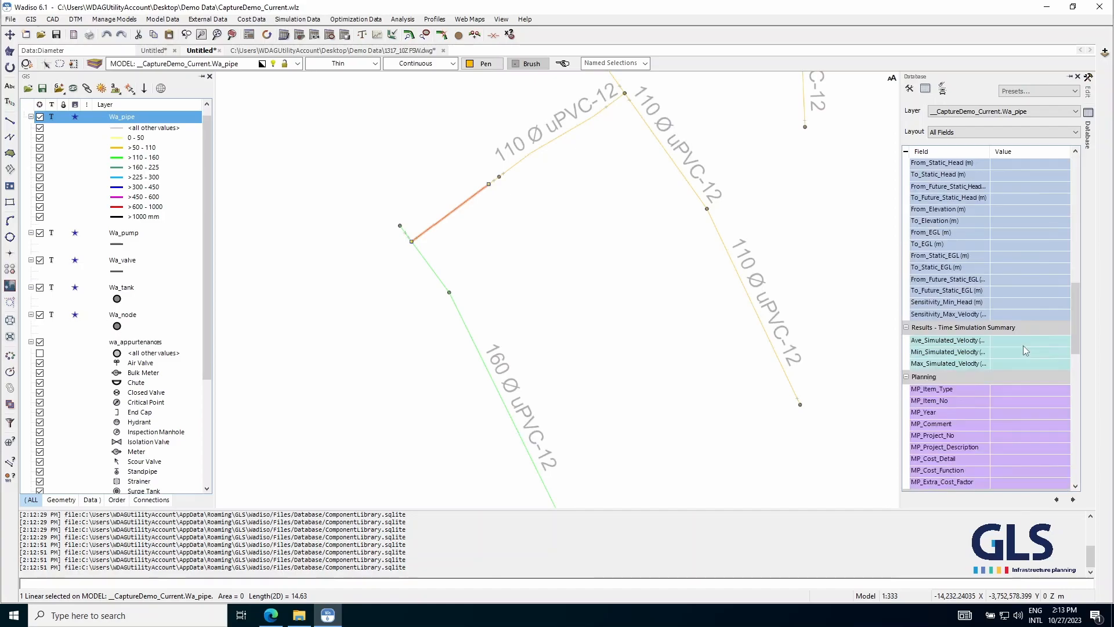
scroll(374, 314, down, 5)
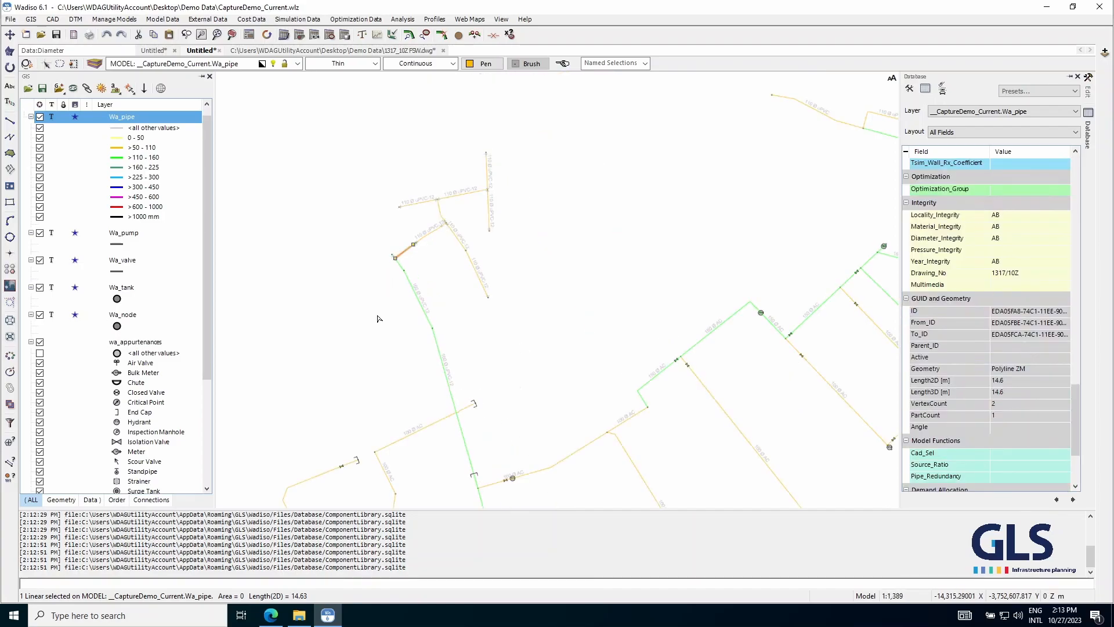
click(365, 305)
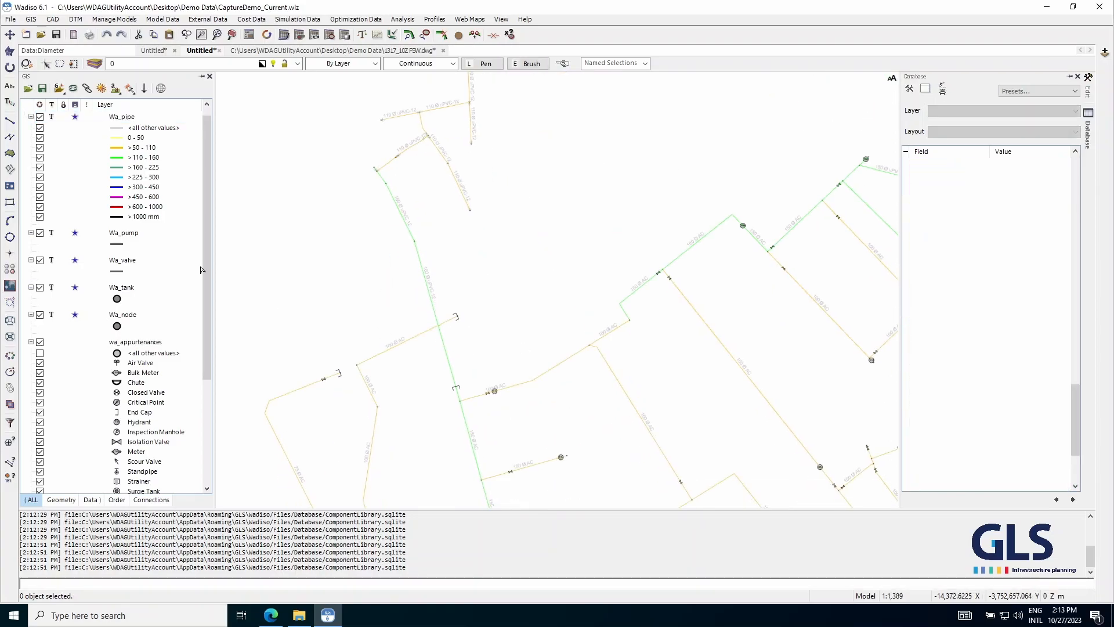
- Review the fields in the VLV_HYD_METERS attribute table and close it
scroll(172, 279, down, 5)
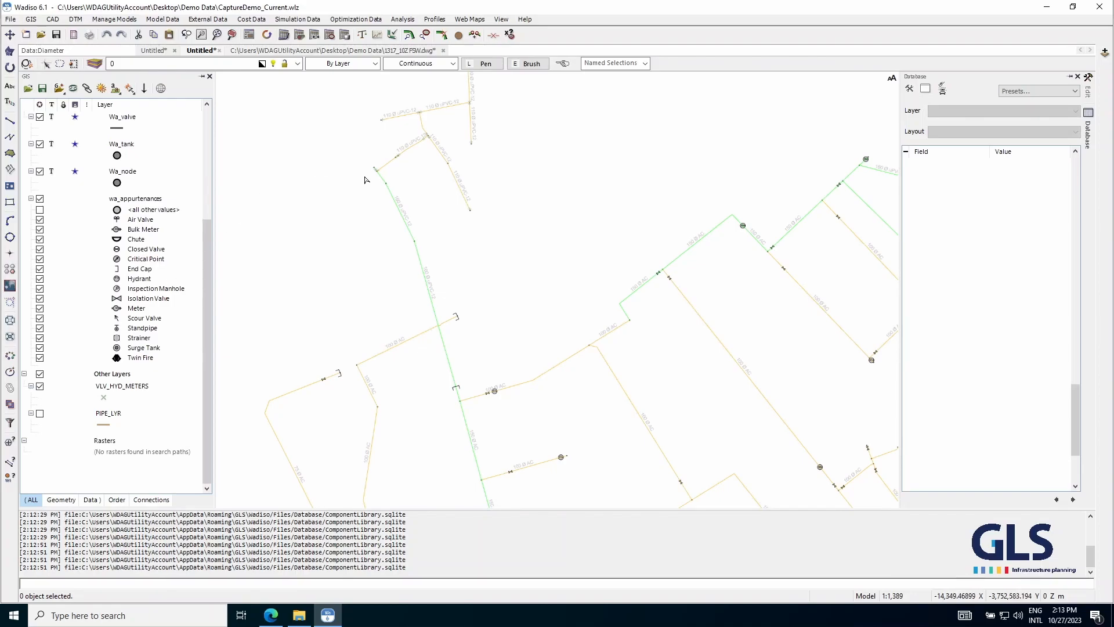
scroll(384, 162, up, 5)
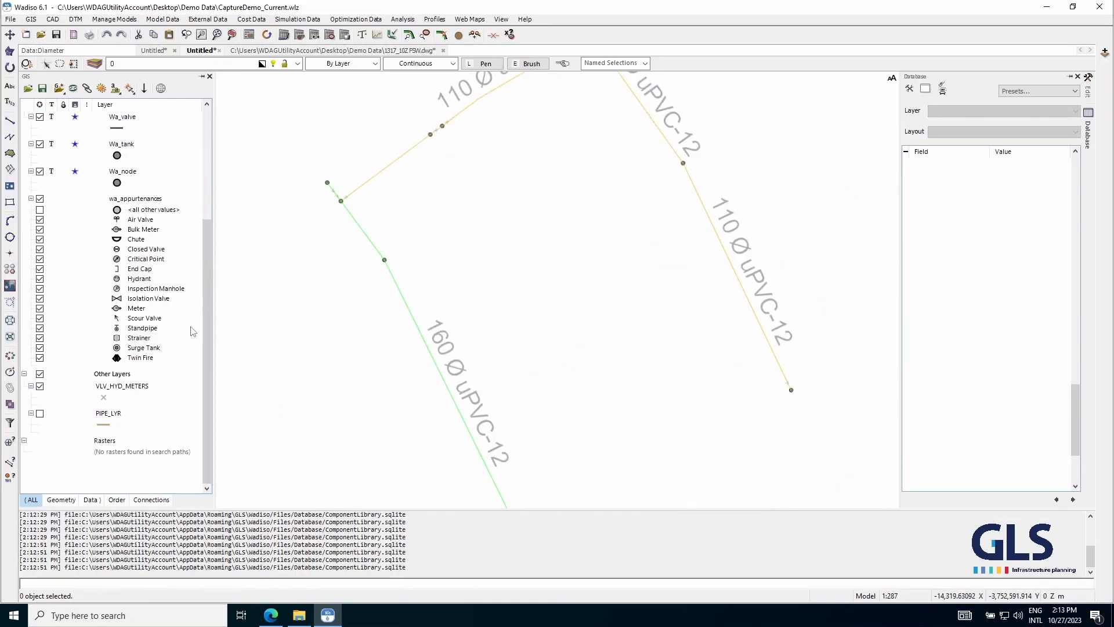
double_click(129, 389)
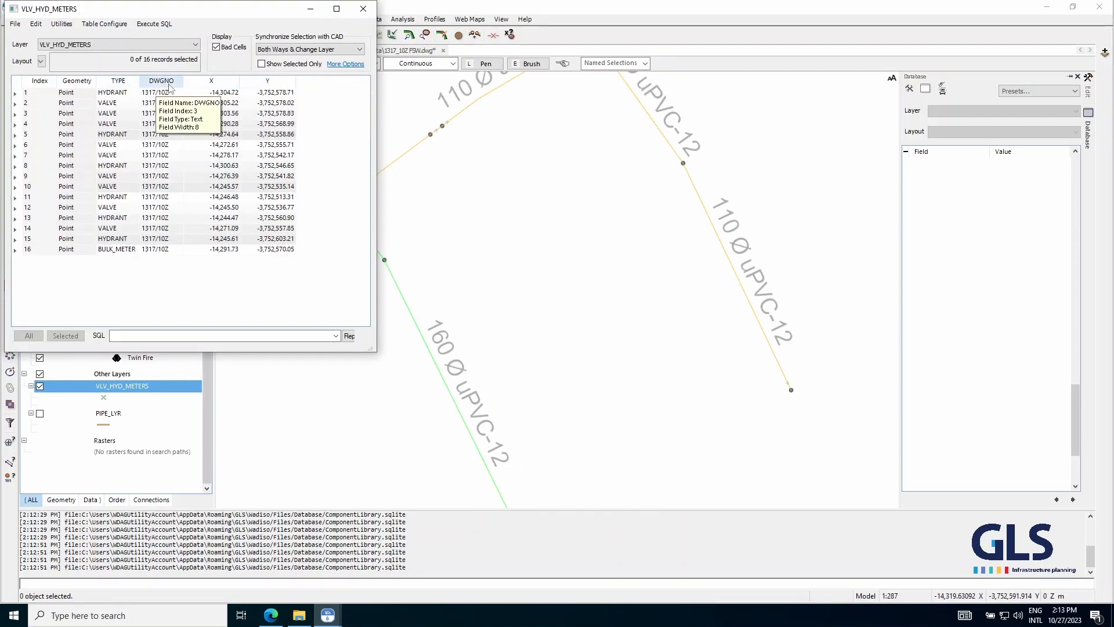
click(361, 14)
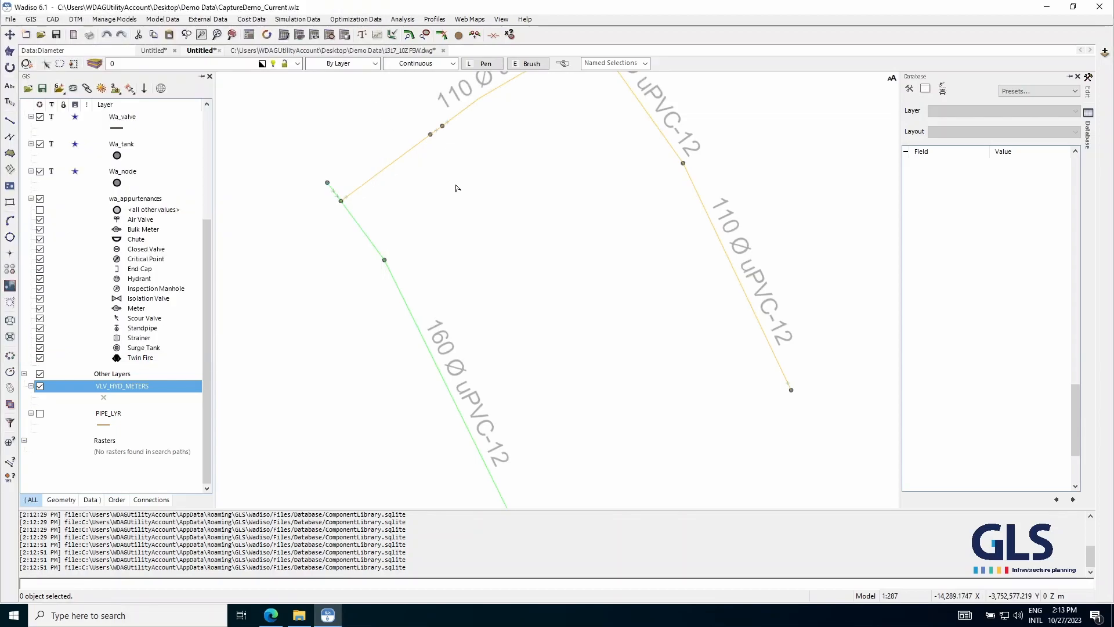
- Try to import appurtenances into the model, accepting PIPE_LYR as the source layer
scroll(316, 260, down, 3)
drag(383, 294, 457, 312)
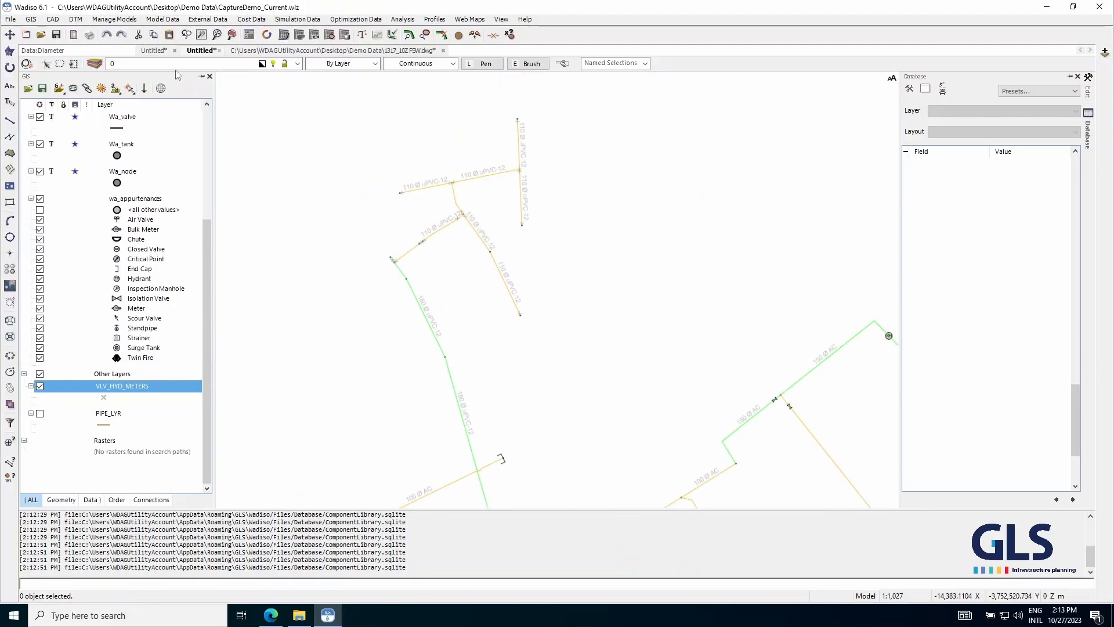
click(163, 19)
mouse_move(193, 83)
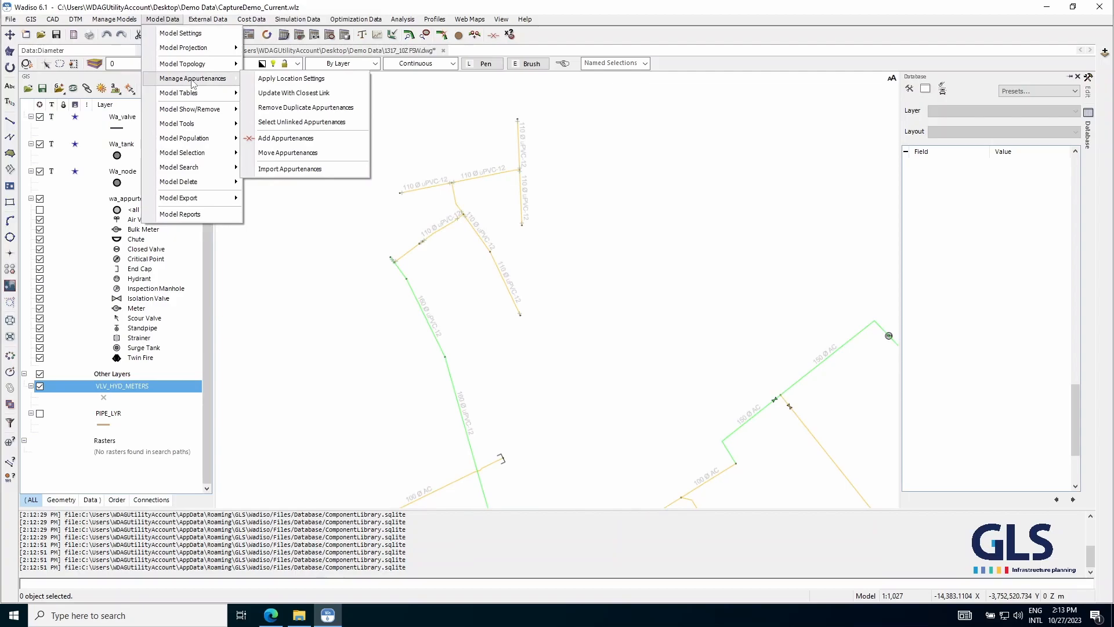
click(316, 176)
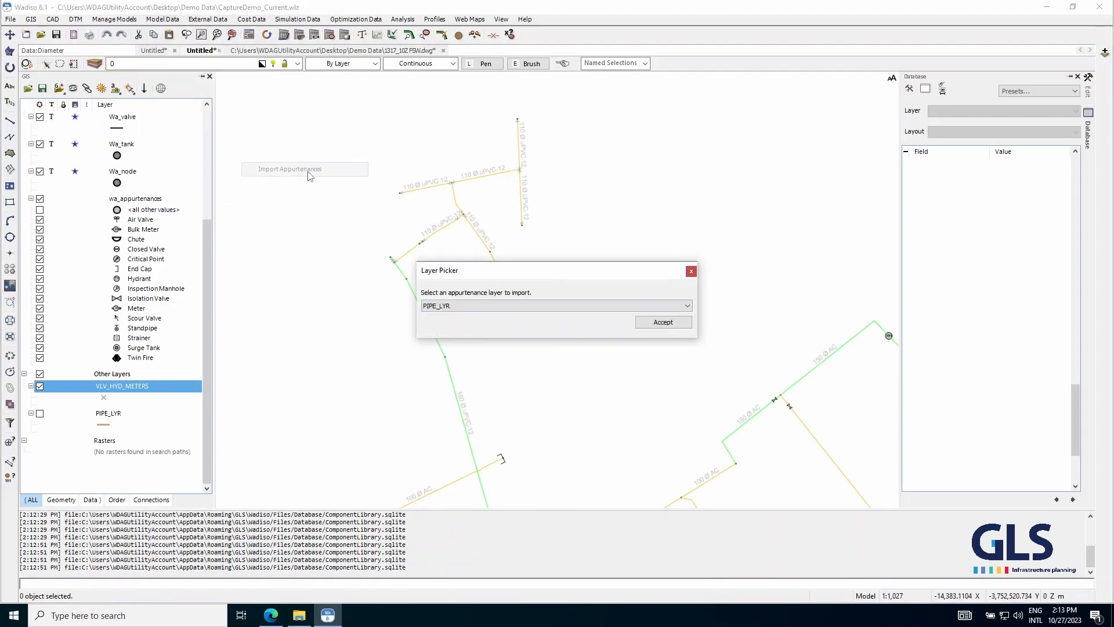
click(680, 323)
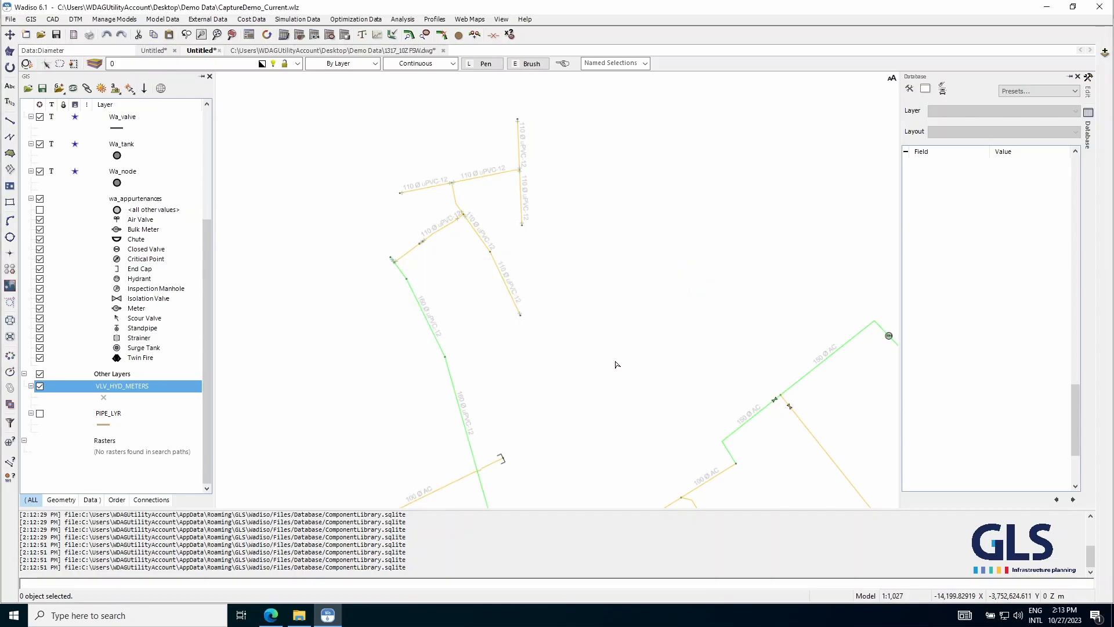
- Check the field names in the wa_appurtenances attribute table and close it
scroll(450, 256, up, 3)
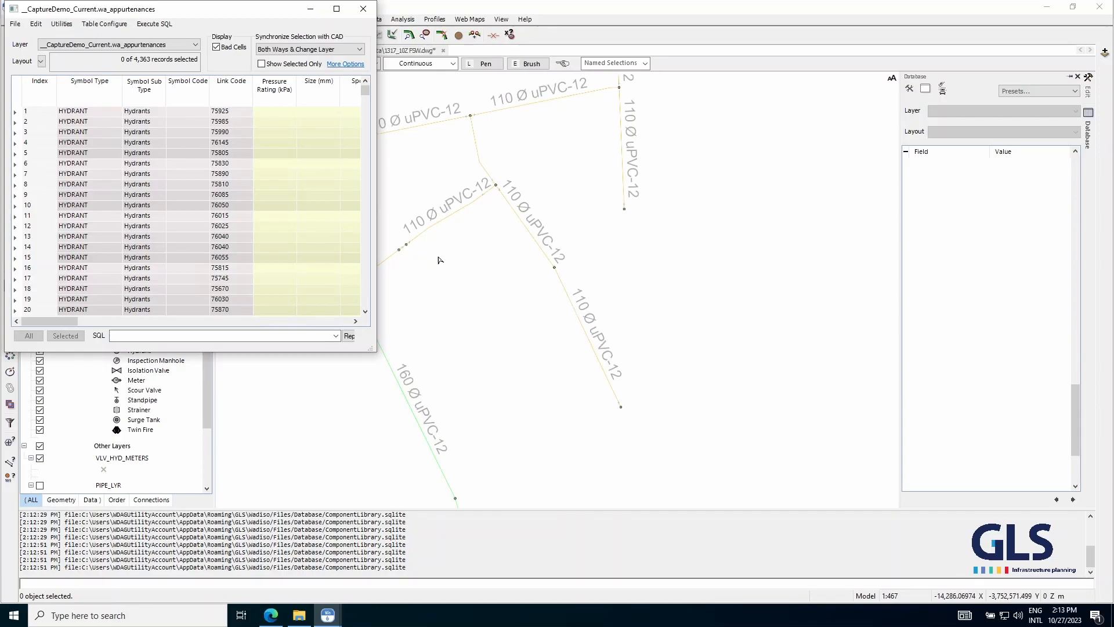
click(363, 12)
scroll(122, 429, down, 2)
- Rename the TYPE field of the VLV_HYD_METERS table to Symbol_Type, put the table away and clear the point selection
click(121, 381)
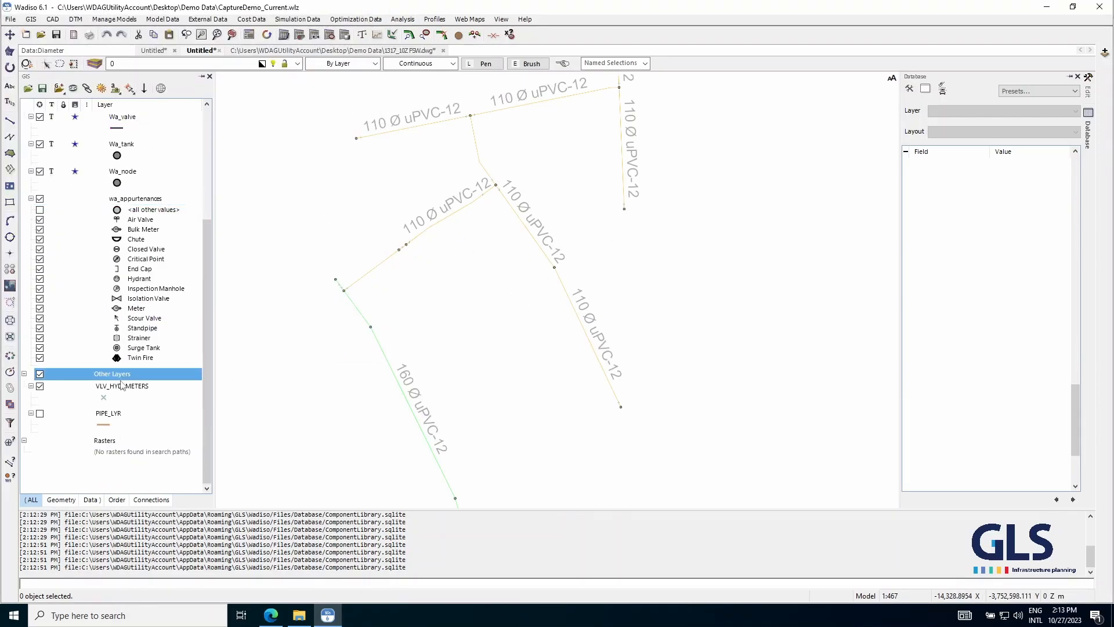
double_click(121, 385)
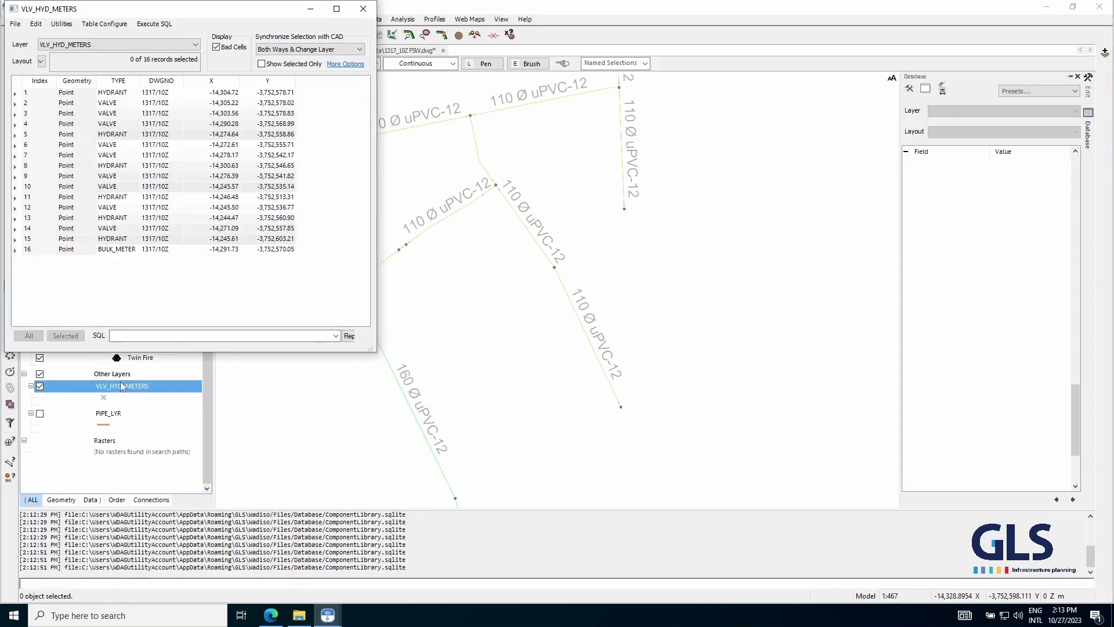
click(117, 81)
right_click(116, 84)
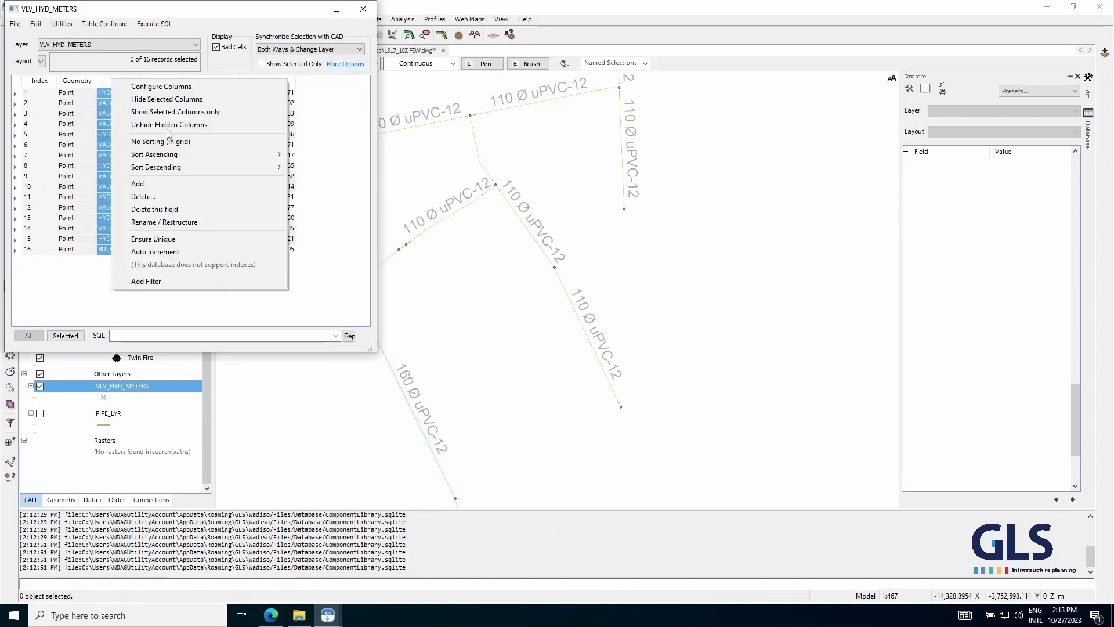
click(185, 222)
text(Symbol_Type)
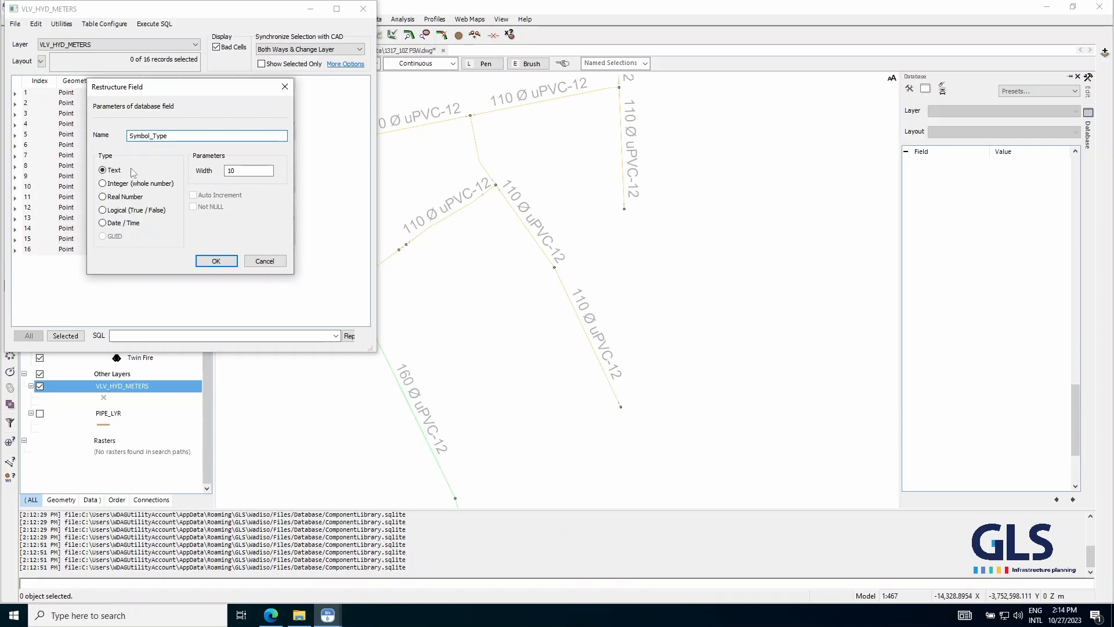
click(213, 260)
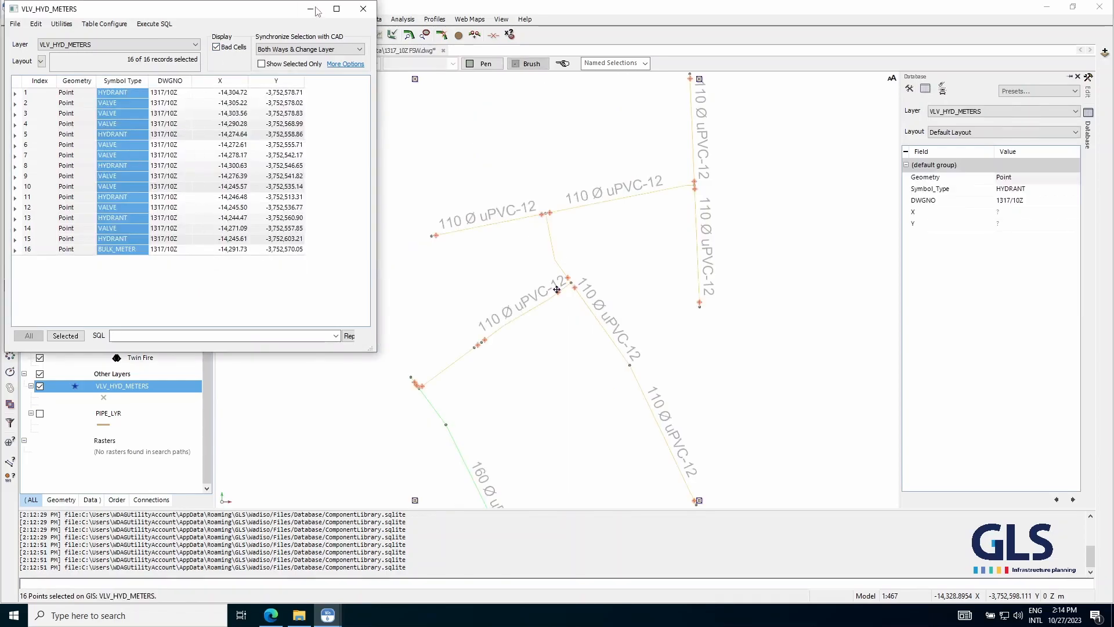
click(312, 9)
scroll(369, 336, down, 2)
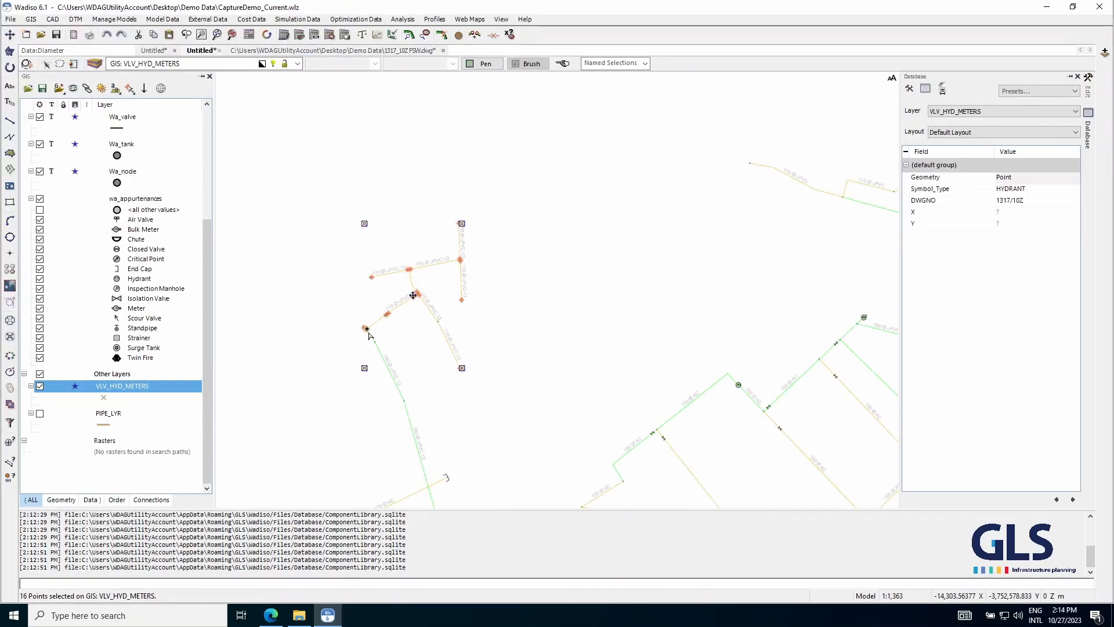
key(Escape)
scroll(400, 415, up, 1)
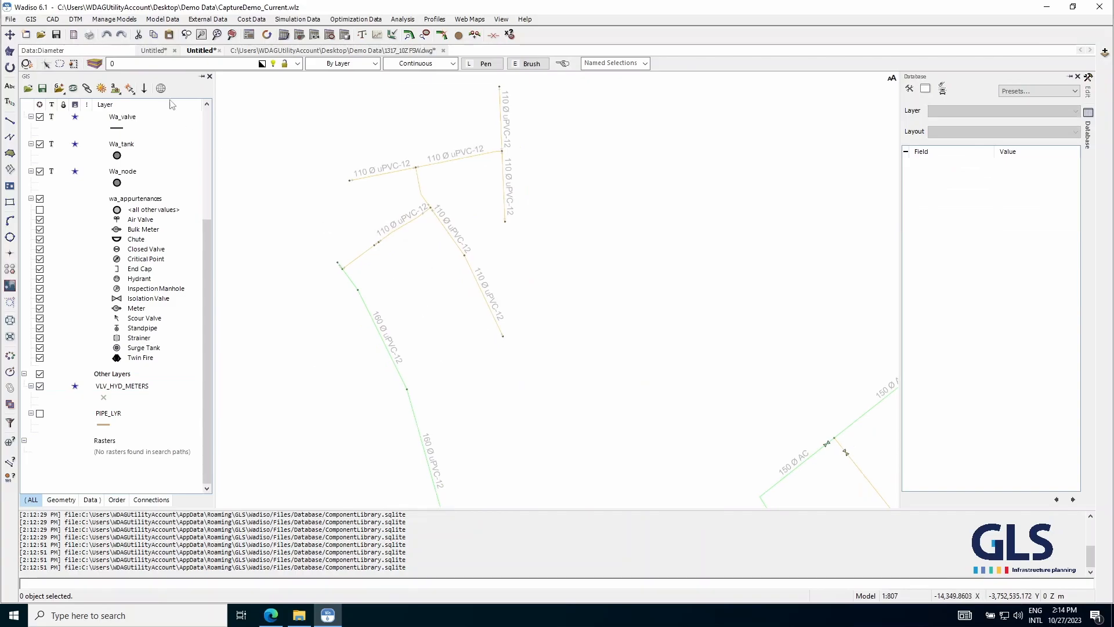
- Import the VLV_HYD_METERS layer into the model as appurtenances, also copying data from the connected links
click(160, 21)
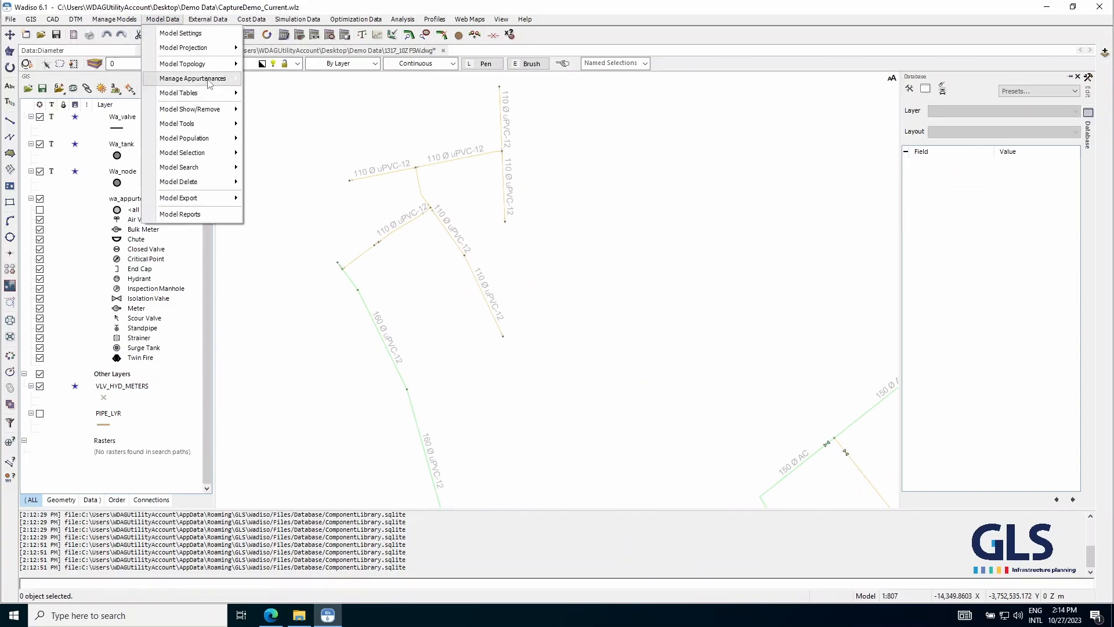
mouse_move(210, 83)
click(300, 171)
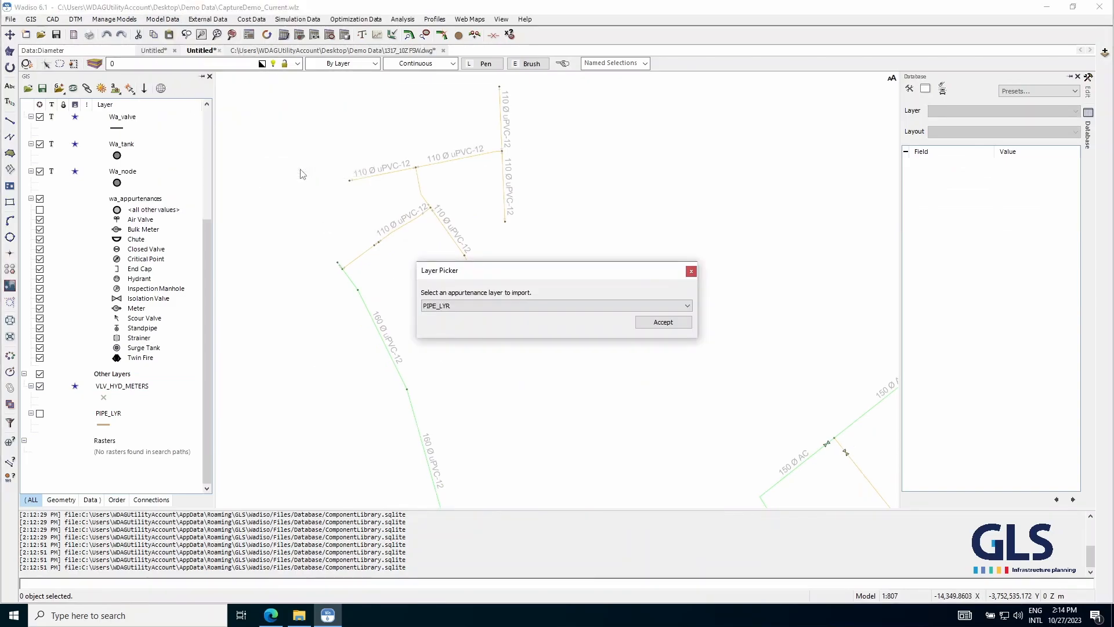
click(570, 304)
click(447, 325)
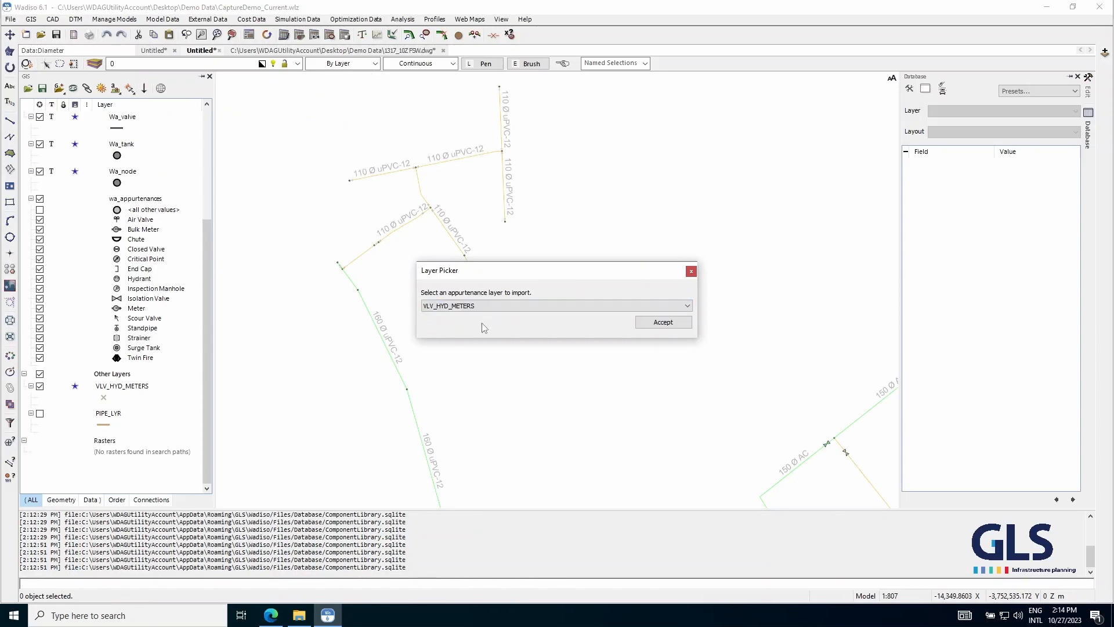
click(663, 322)
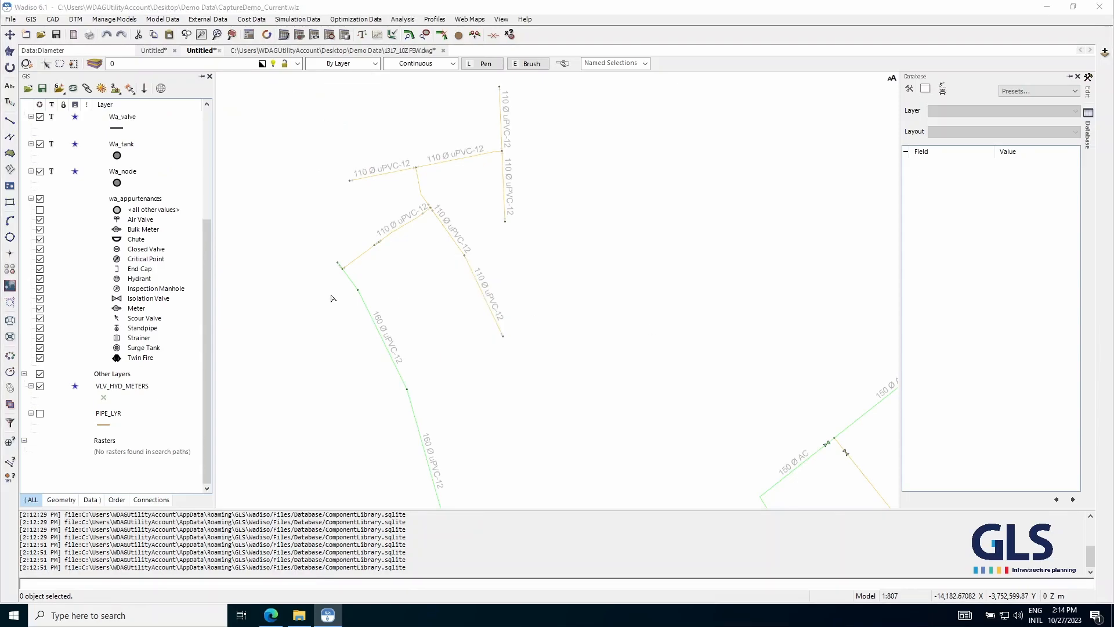
click(355, 284)
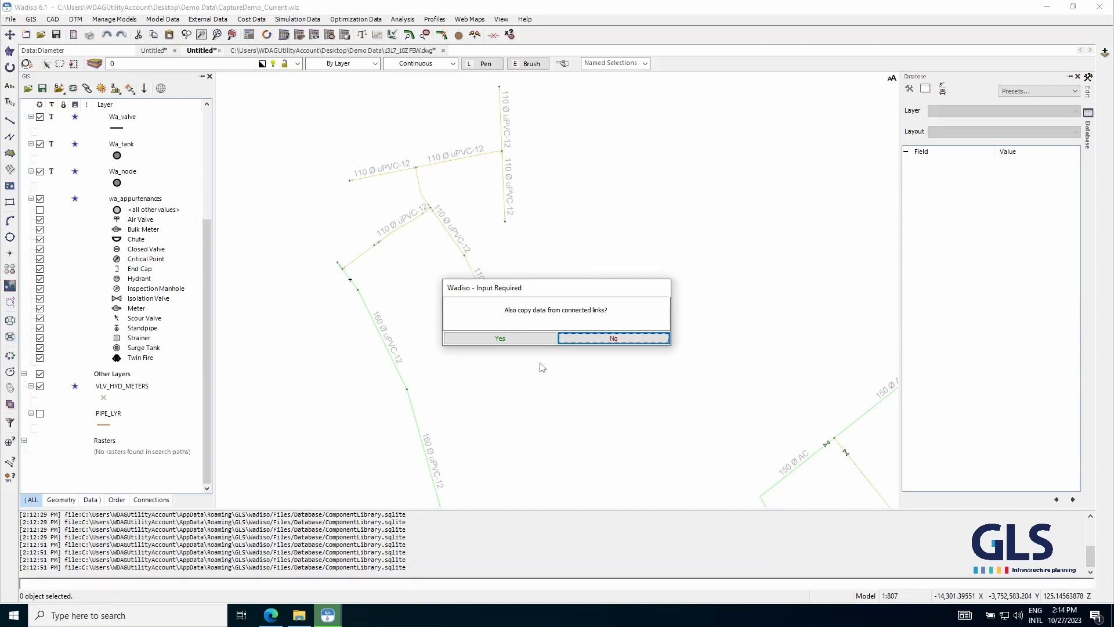
click(502, 338)
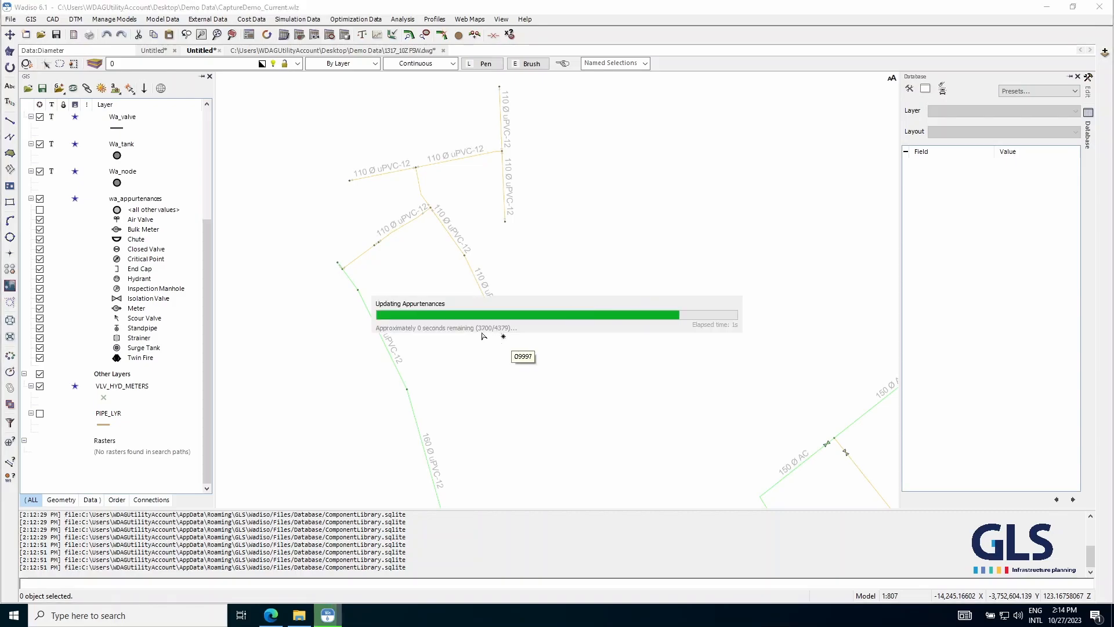
- Inspect the database fields of the imported isolation valve beside the upper pipe junction, including its symbol type, link code and drawing number
scroll(377, 242, up, 10)
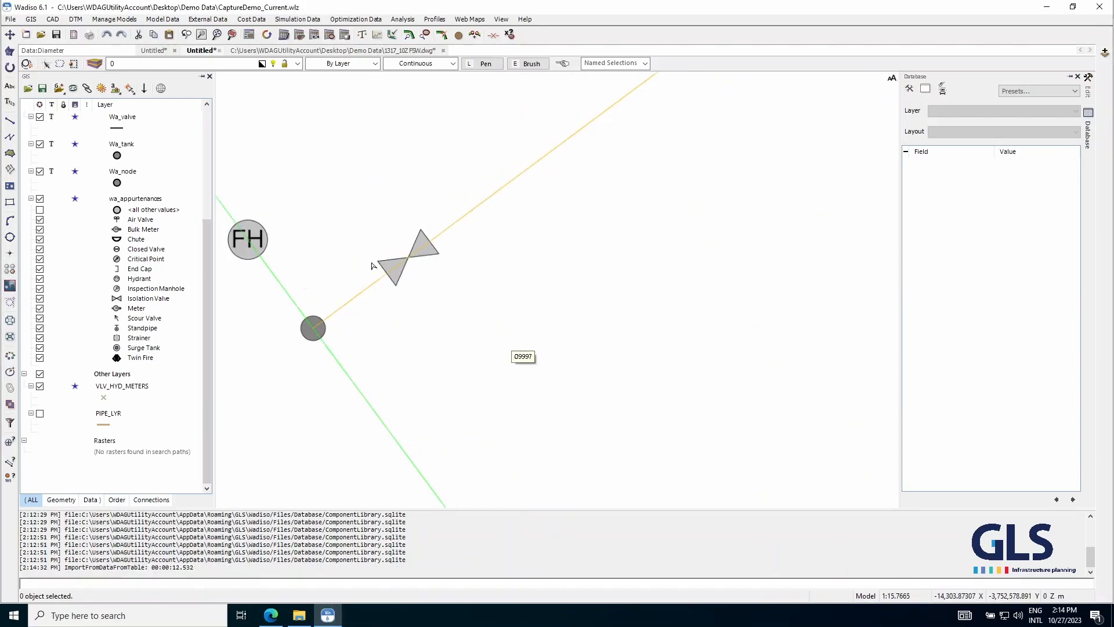
click(409, 261)
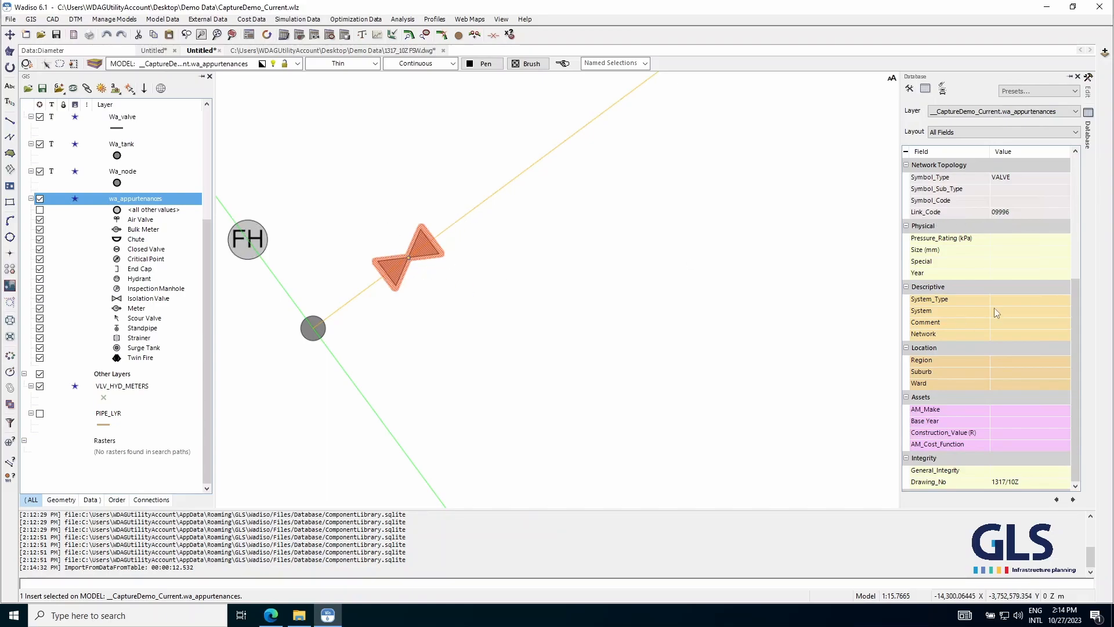
scroll(1010, 342, down, 3)
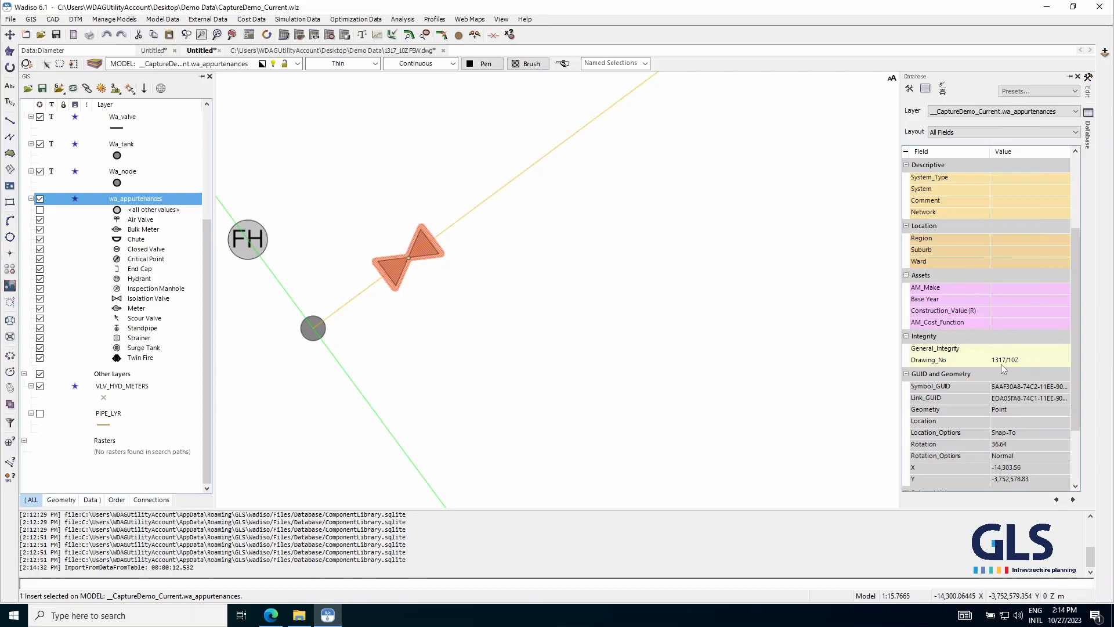
scroll(1002, 364, up, 3)
scroll(983, 330, down, 3)
scroll(1030, 241, up, 3)
scroll(503, 282, down, 3)
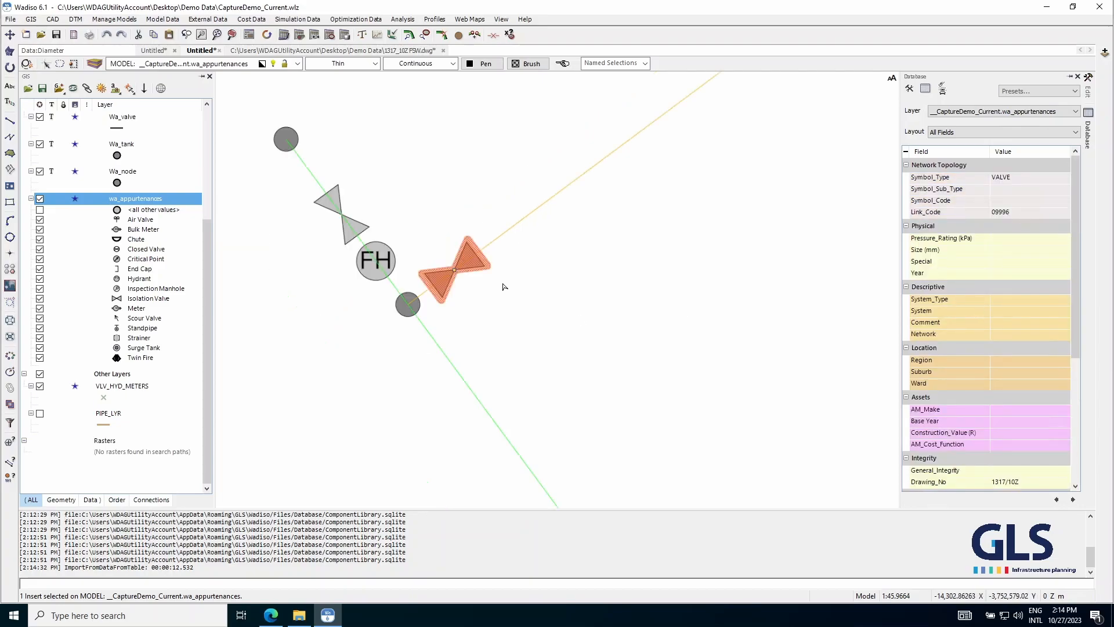
- Inspect the attributes of the imported fire hydrant next to that valve and survey the appurtenances across the surrounding network
key(Escape)
click(413, 268)
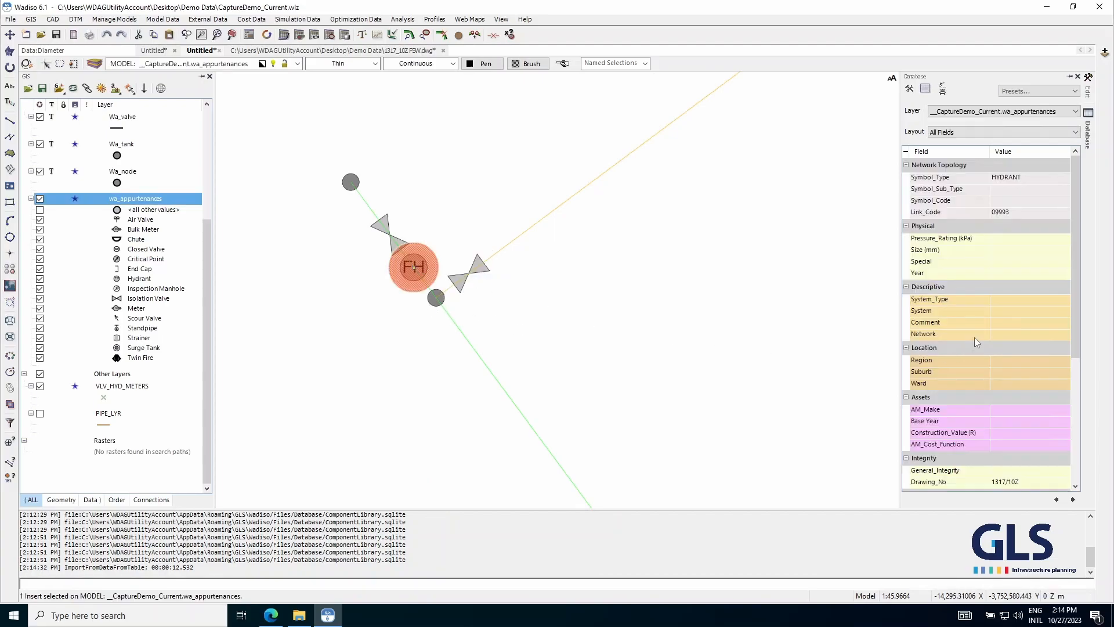
scroll(1015, 315, down, 5)
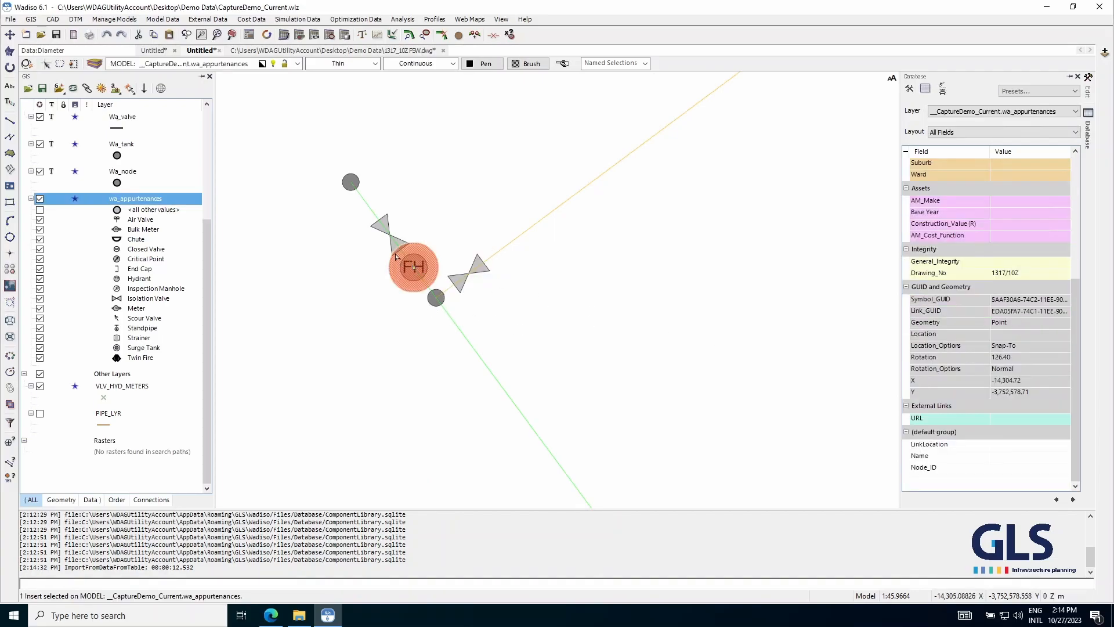
scroll(390, 237, down, 9)
scroll(441, 296, up, 5)
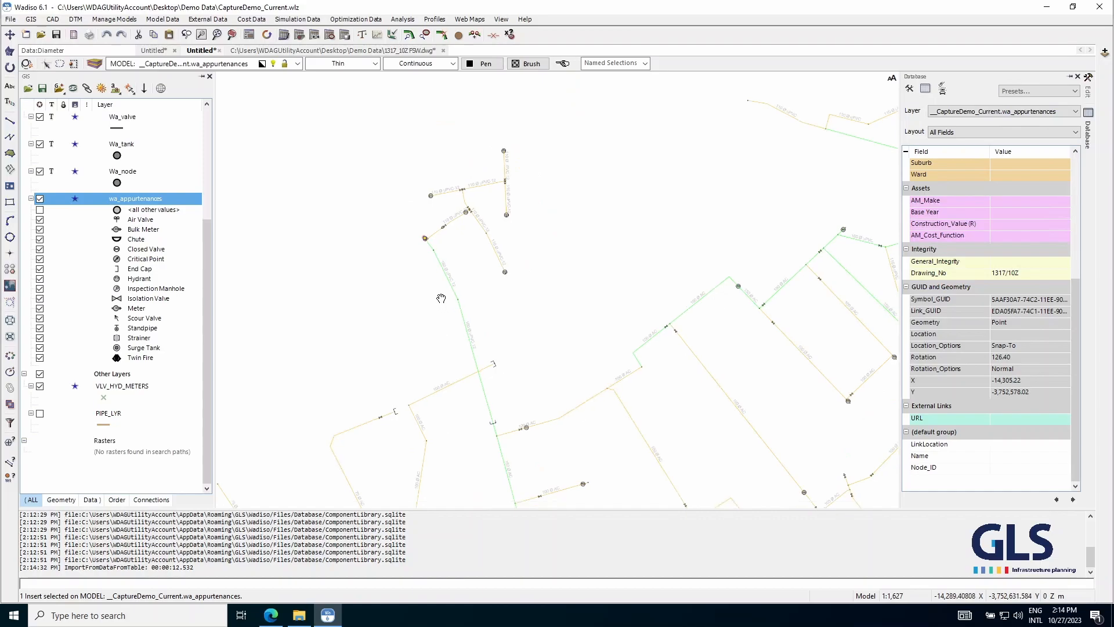
scroll(470, 357, down, 5)
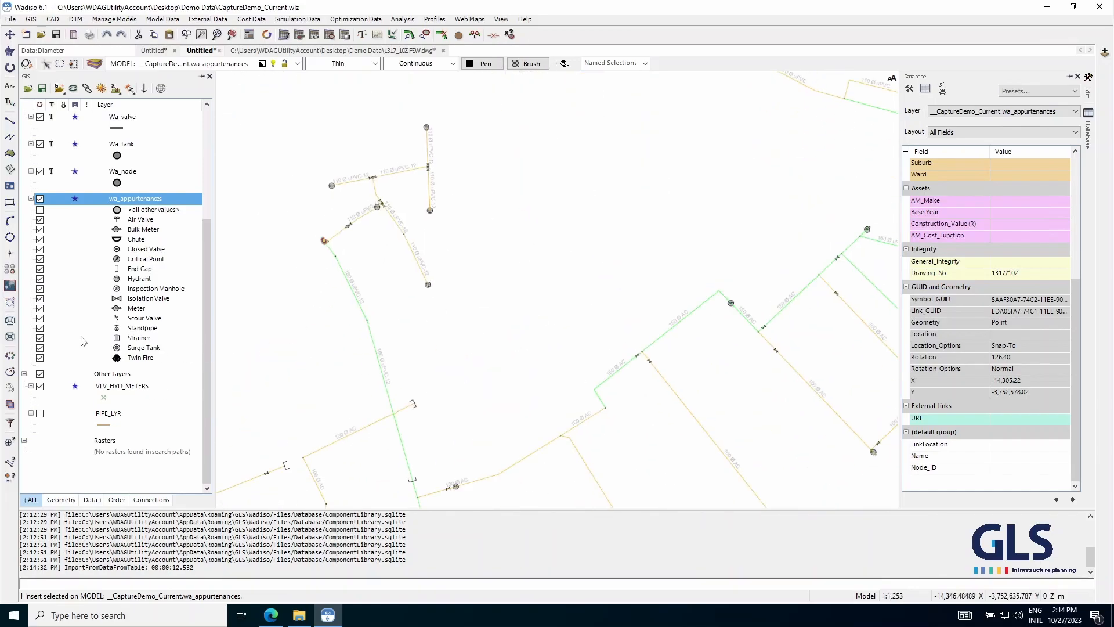
- Style the VLV_HYD_METERS points as circles of size 10 with a red outline and red fill
click(120, 387)
double_click(103, 398)
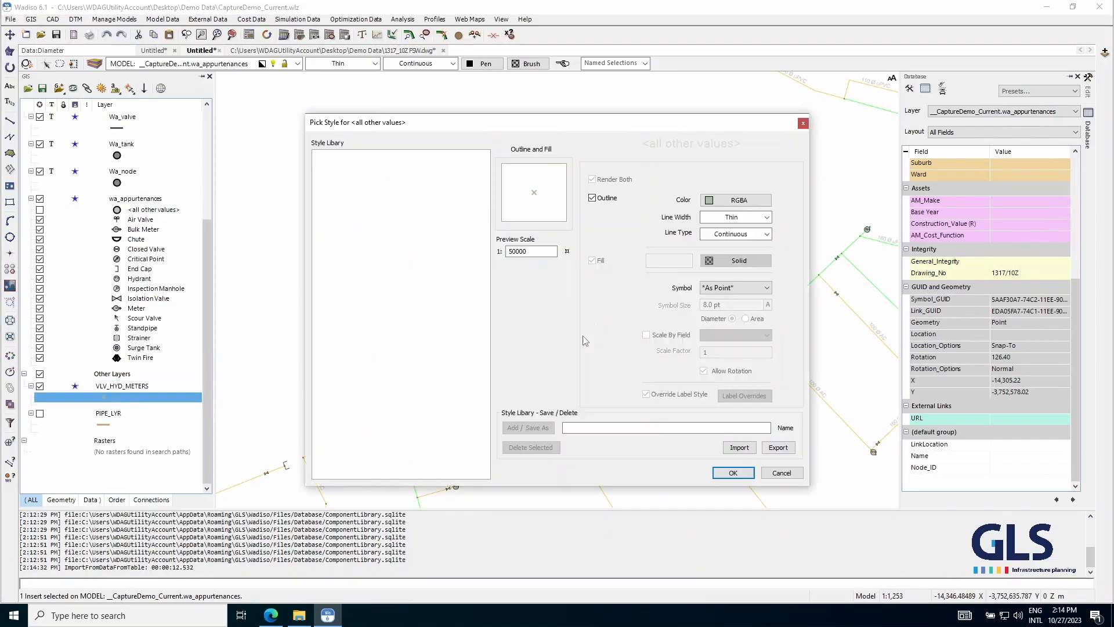
click(545, 200)
click(428, 130)
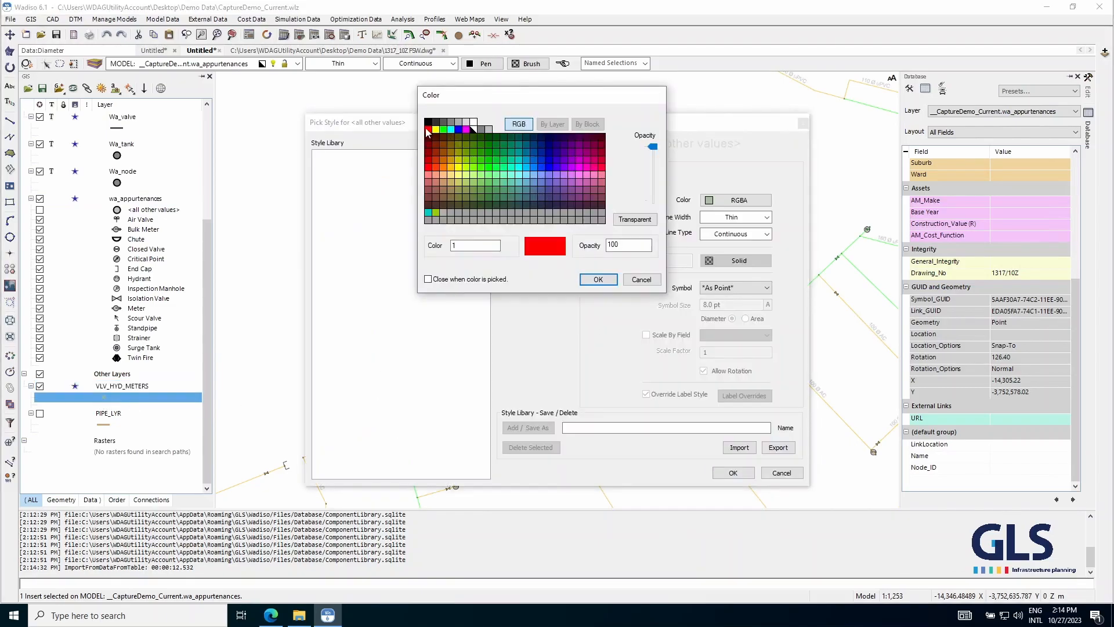
click(598, 279)
click(754, 287)
click(732, 308)
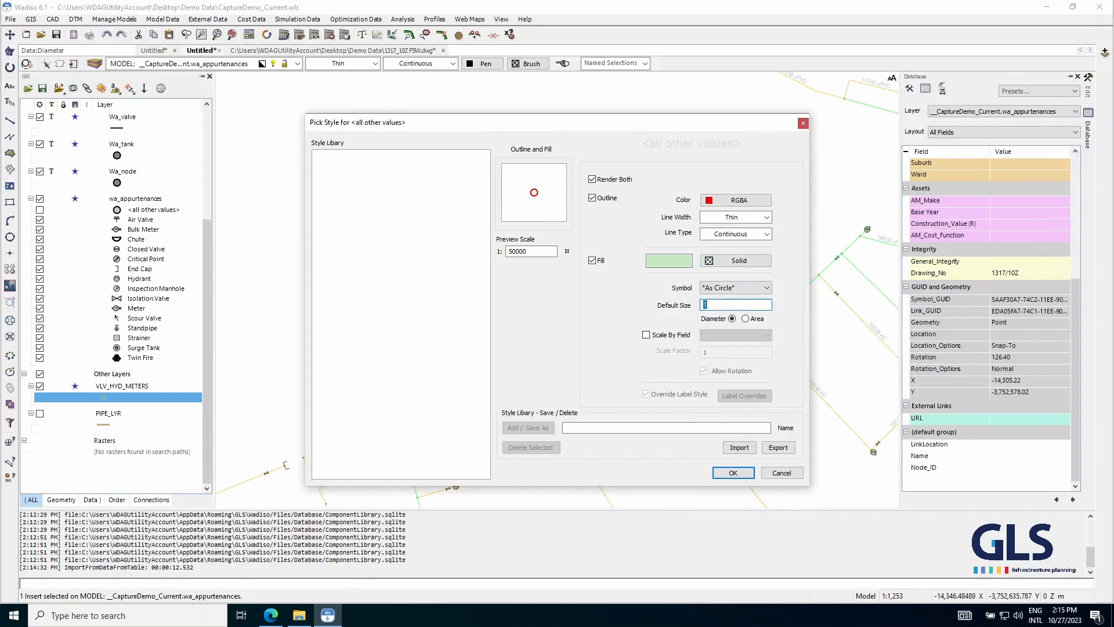
click(669, 260)
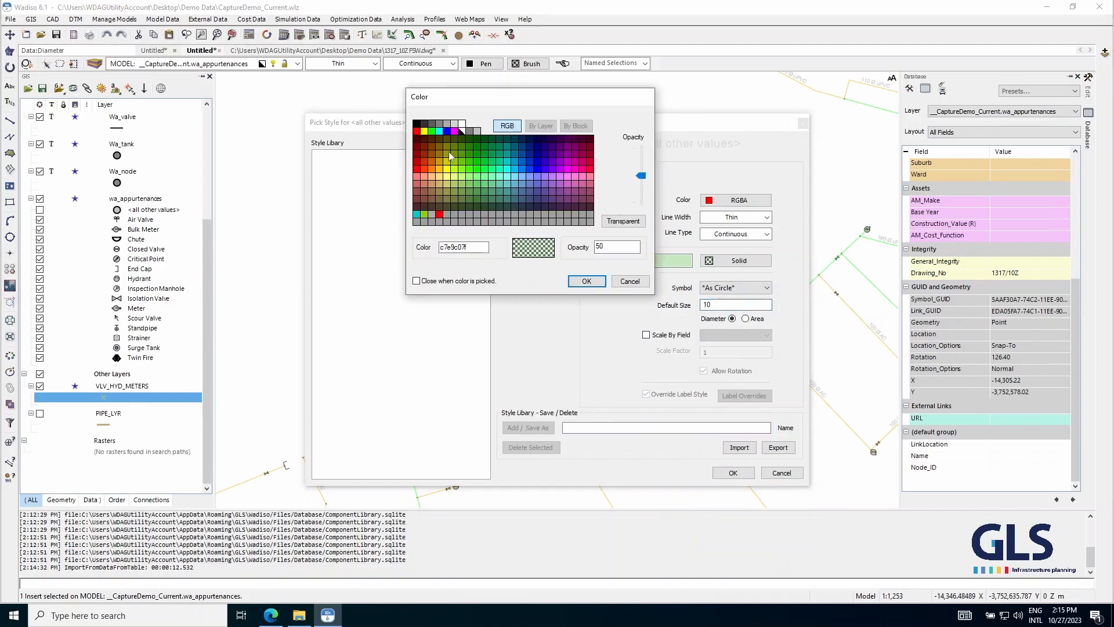
click(418, 133)
click(586, 280)
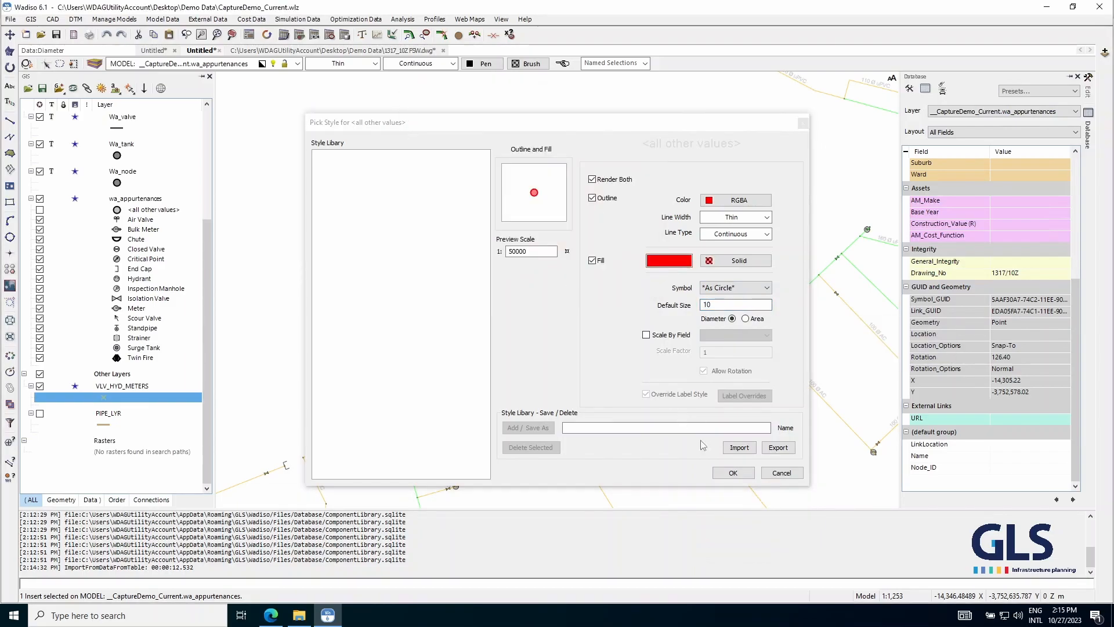
click(732, 472)
- Compare the imported appurtenances with the red VLV_HYD_METERS source points along the 110 Ø uPVC-12 pipes
scroll(562, 194, up, 3)
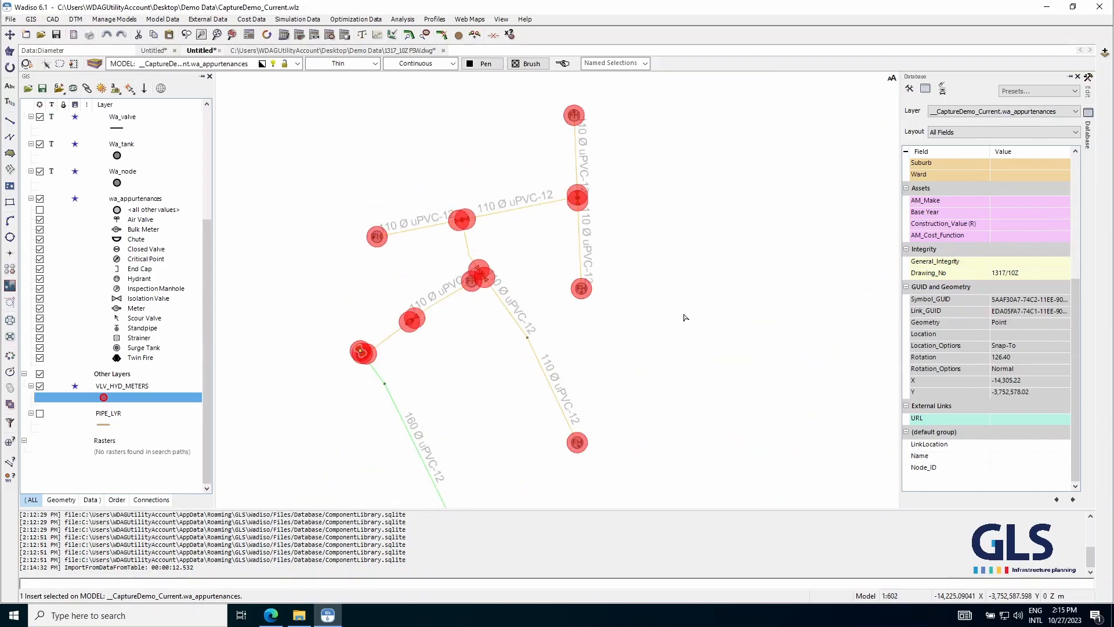
scroll(577, 197, up, 6)
scroll(546, 294, down, 5)
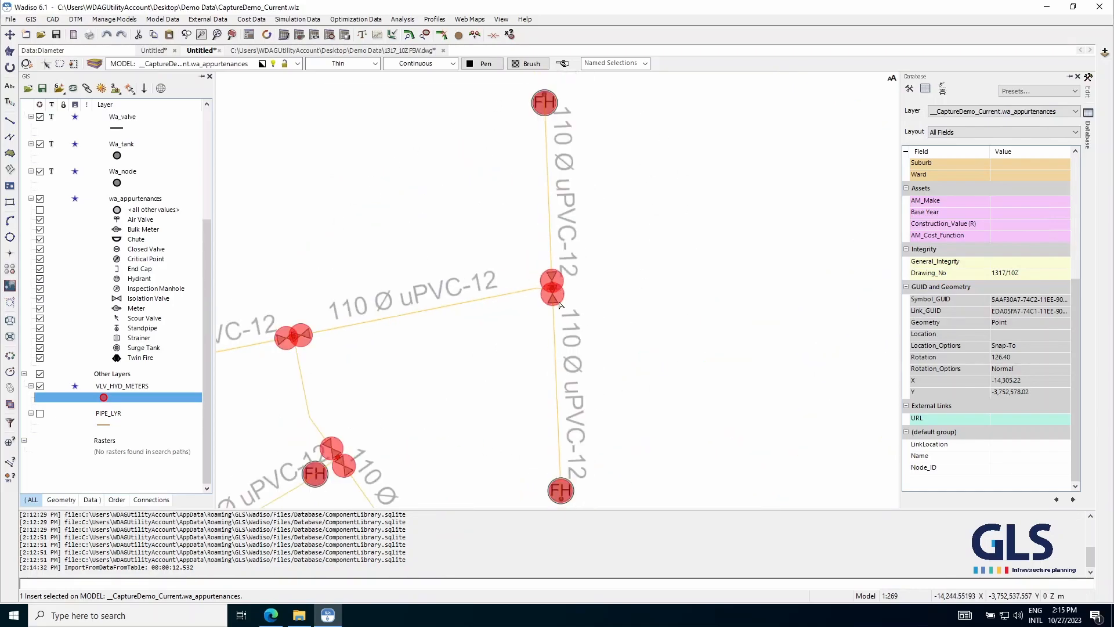
scroll(496, 367, down, 3)
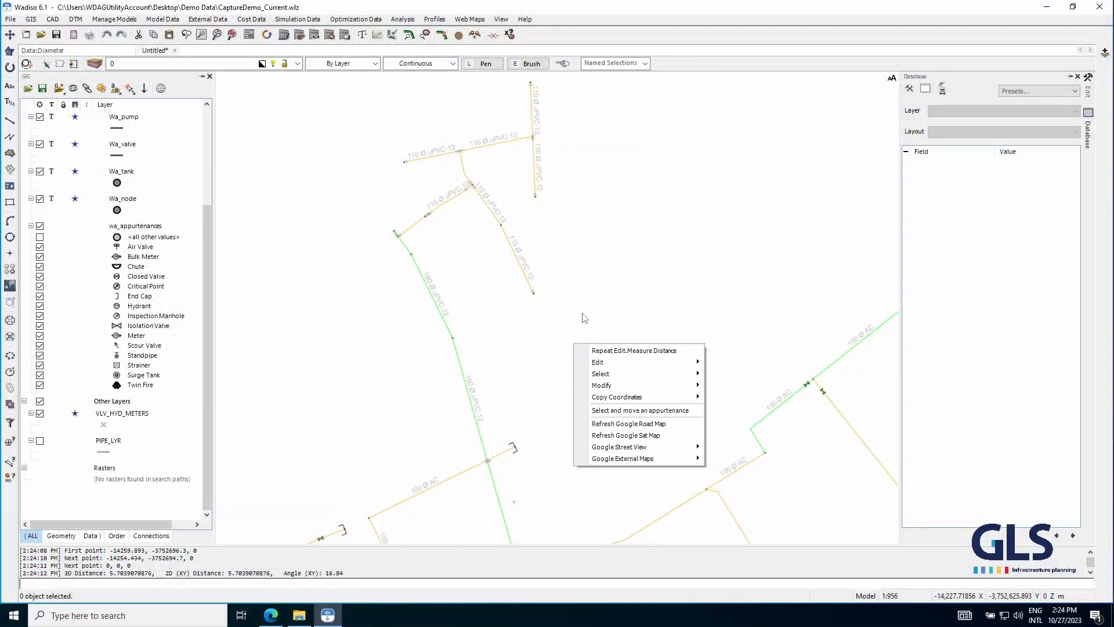
- Examine the VLV_HYD_METERS points around the crossing of the 160 Ø uPVC-12 and 100 Ø AC pipes and near the upper pipe junction
click(504, 355)
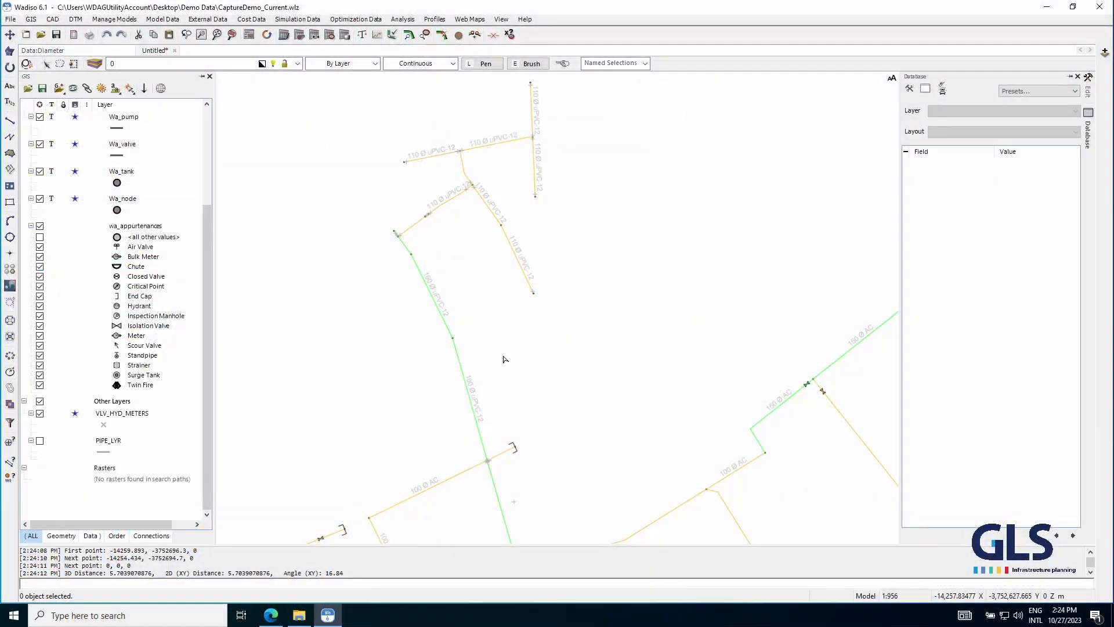
scroll(503, 483, up, 3)
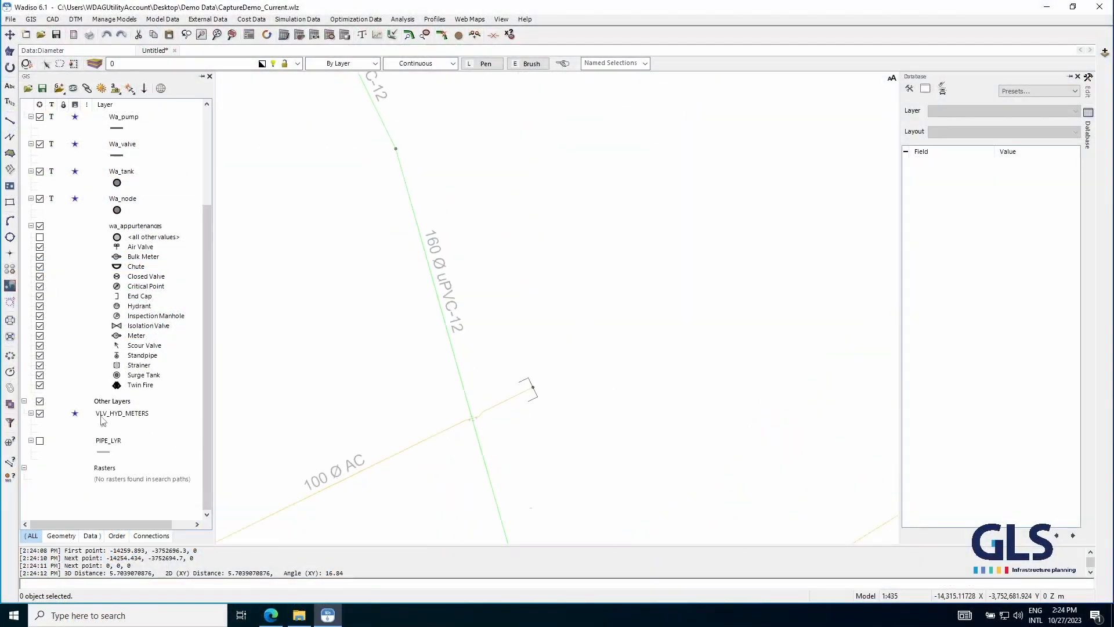
scroll(531, 376, up, 10)
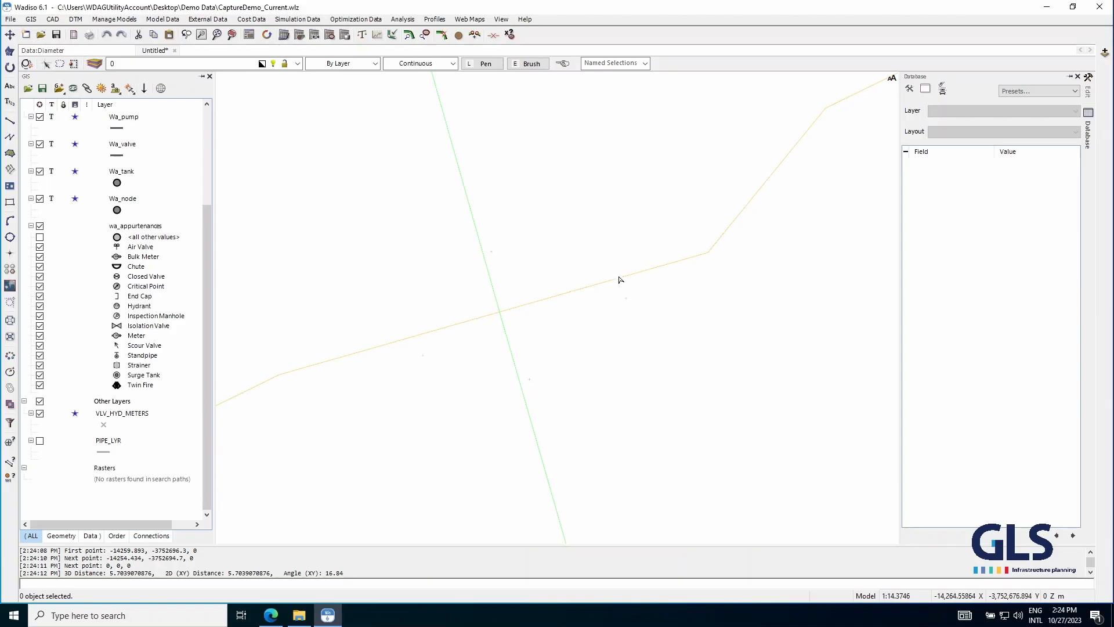
scroll(470, 238, down, 9)
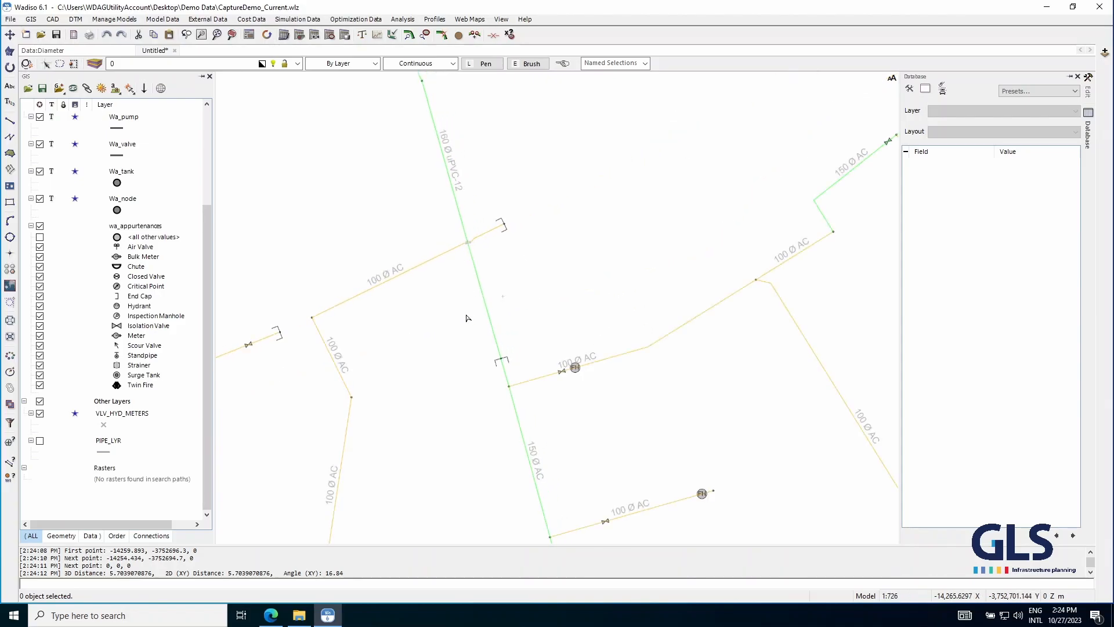
scroll(493, 307, up, 1)
scroll(516, 320, down, 4)
scroll(440, 193, up, 8)
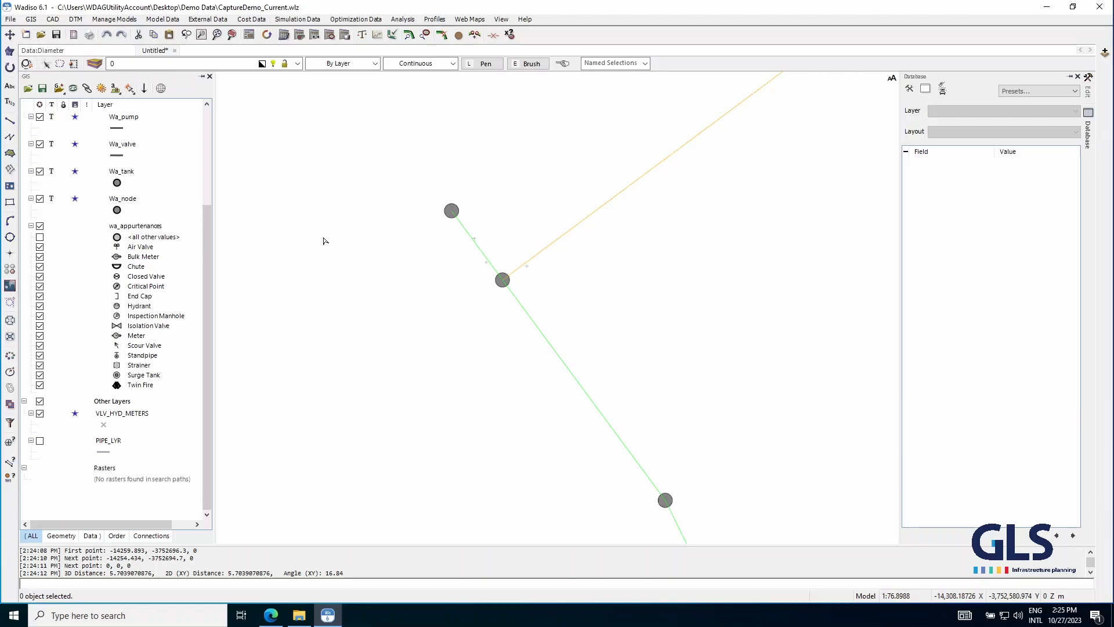
click(30, 19)
mouse_move(54, 79)
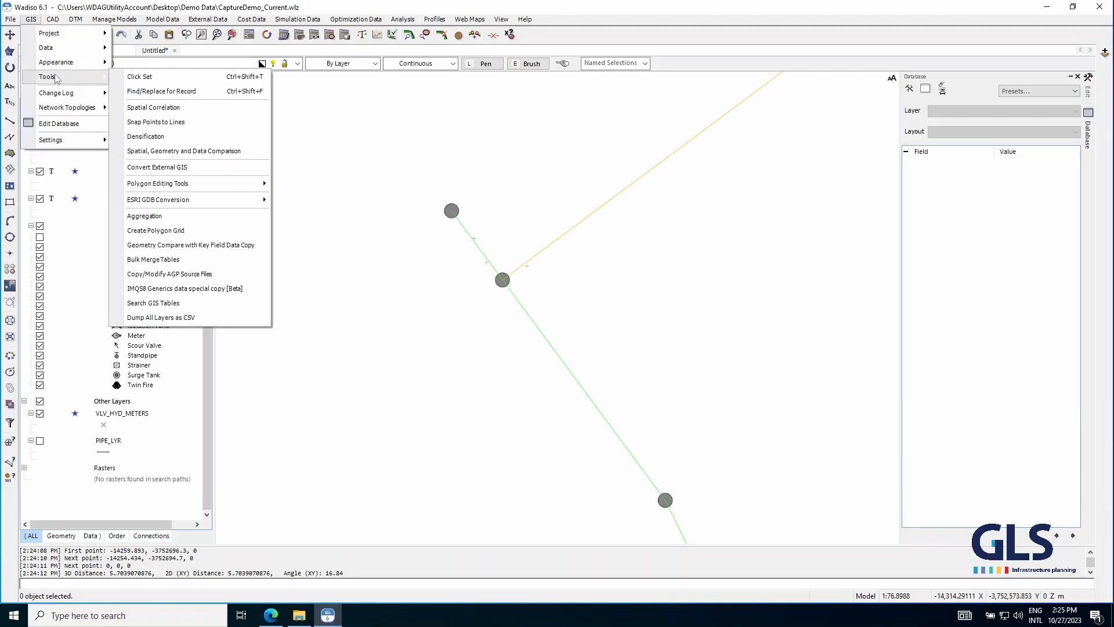
click(414, 363)
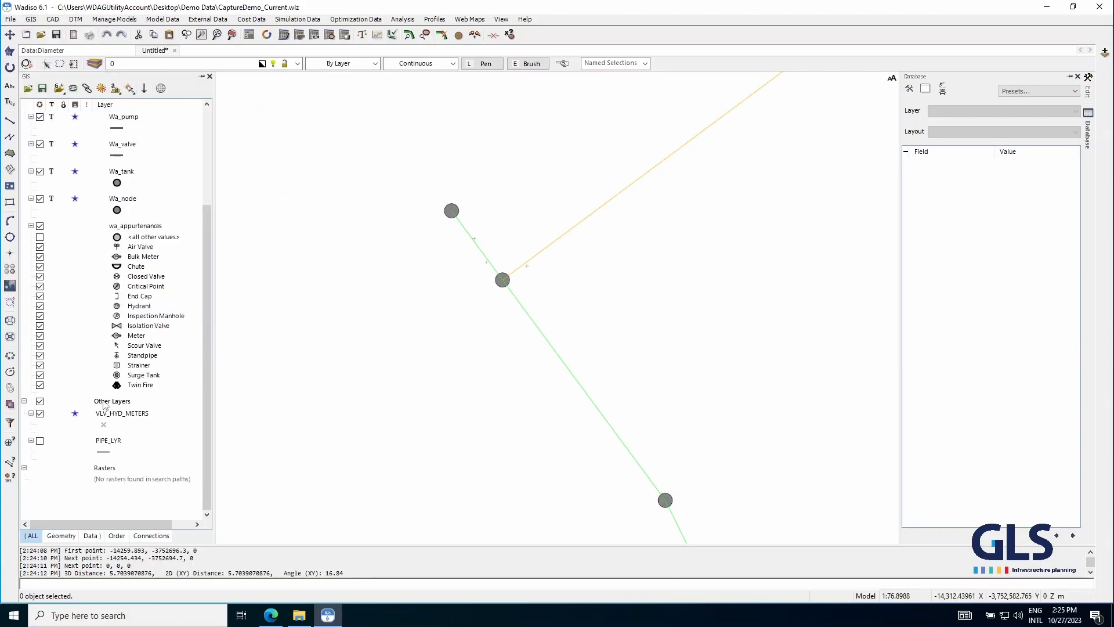
- Add a field named Rotation to the VLV_HYD_METERS attribute table and close the table
click(132, 414)
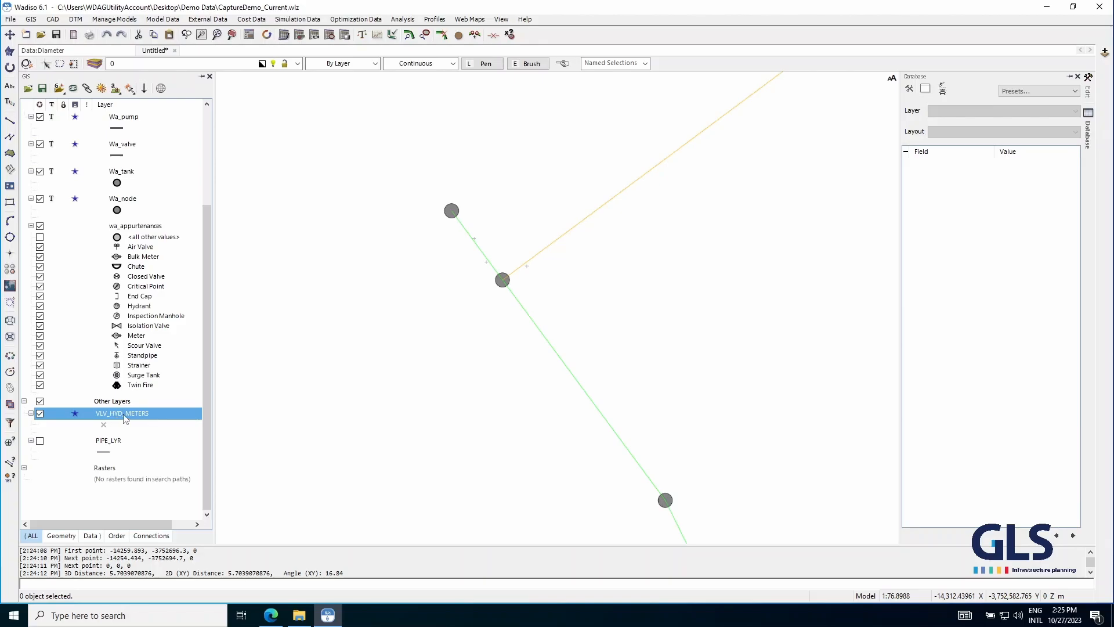
double_click(133, 413)
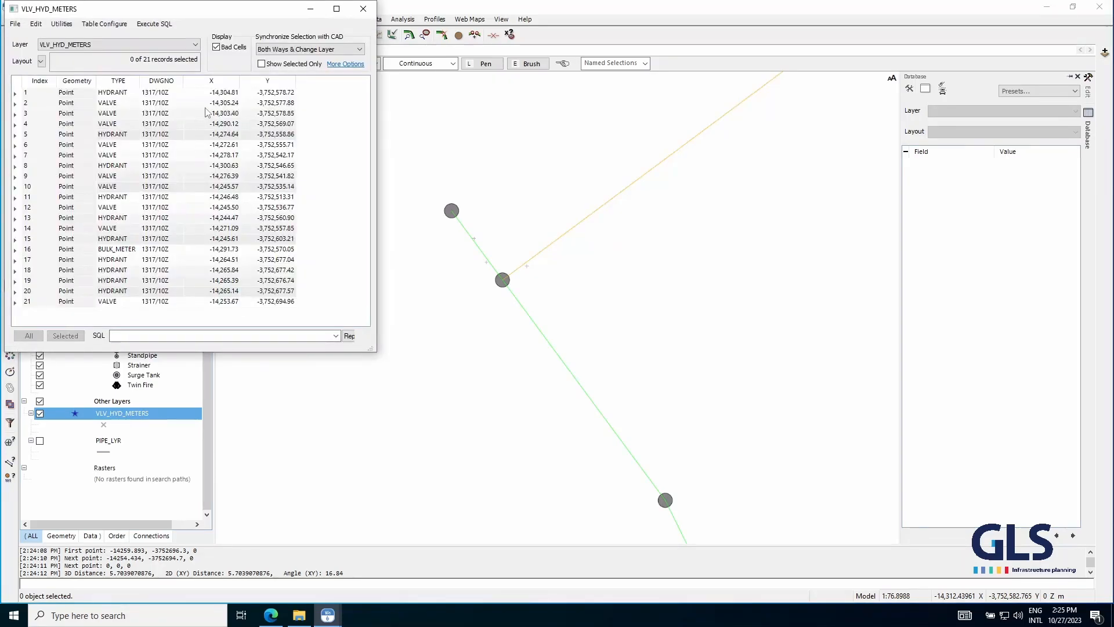
right_click(307, 84)
click(348, 164)
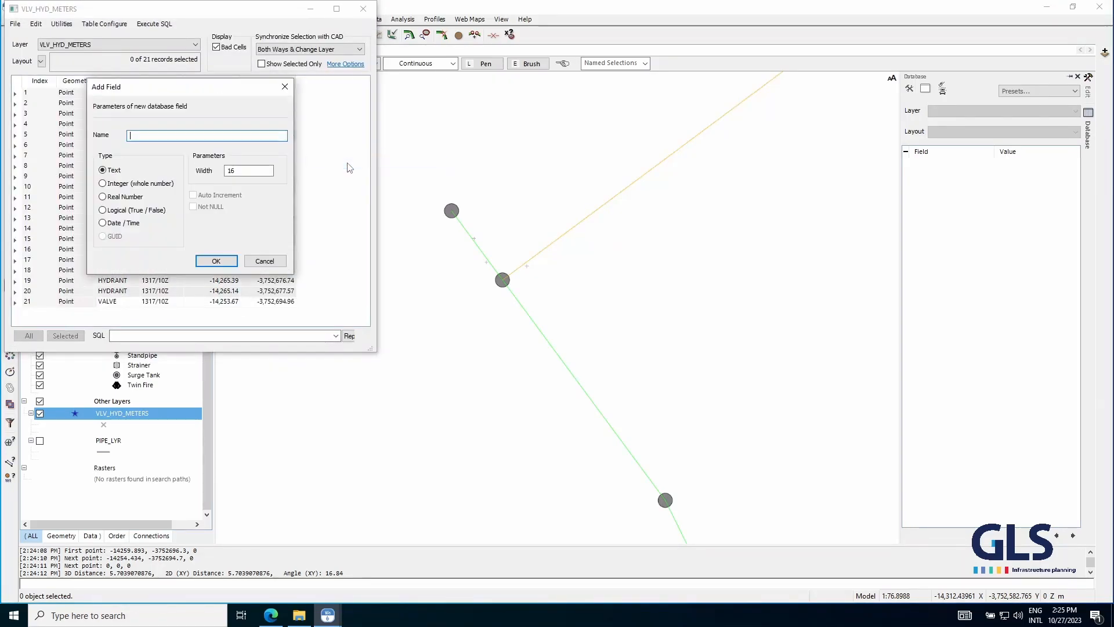
text(Rotation)
click(222, 265)
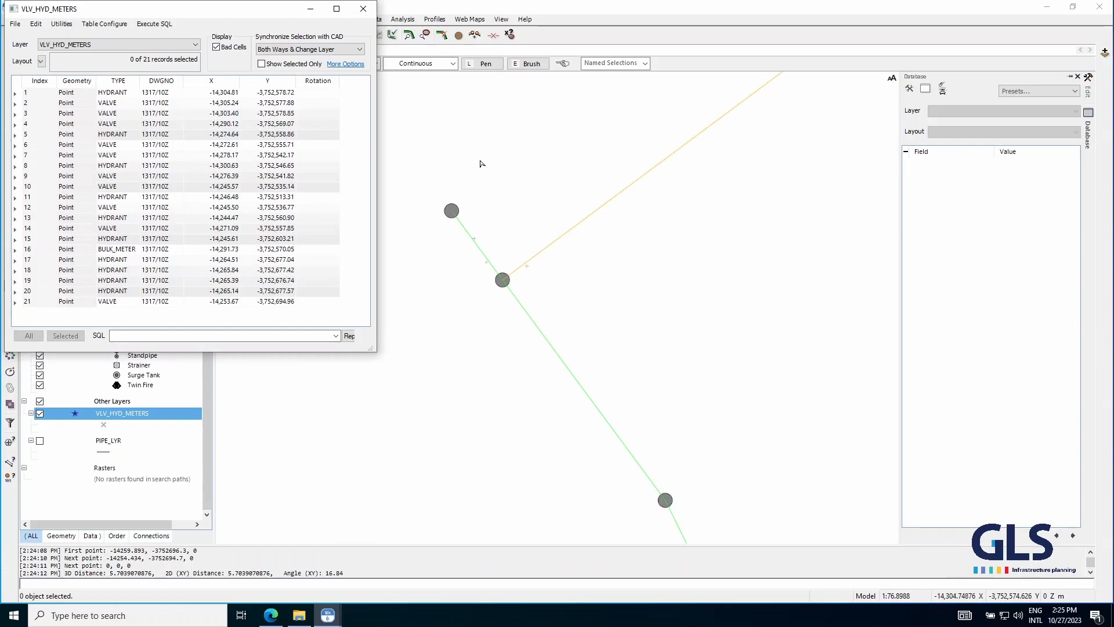
scroll(472, 242, up, 1)
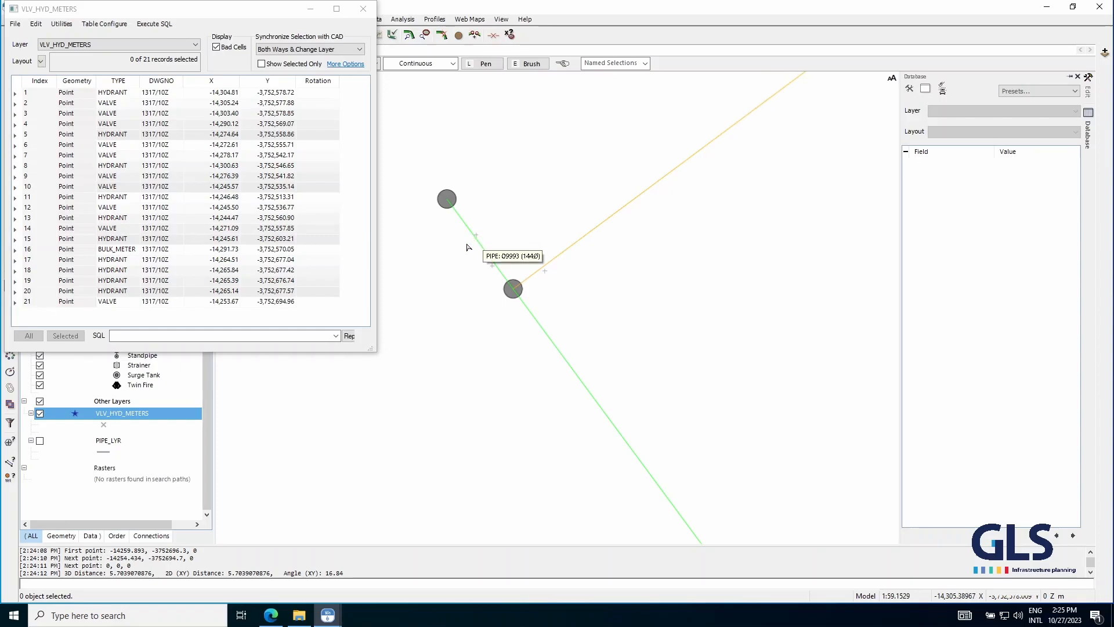
click(362, 10)
scroll(429, 255, down, 5)
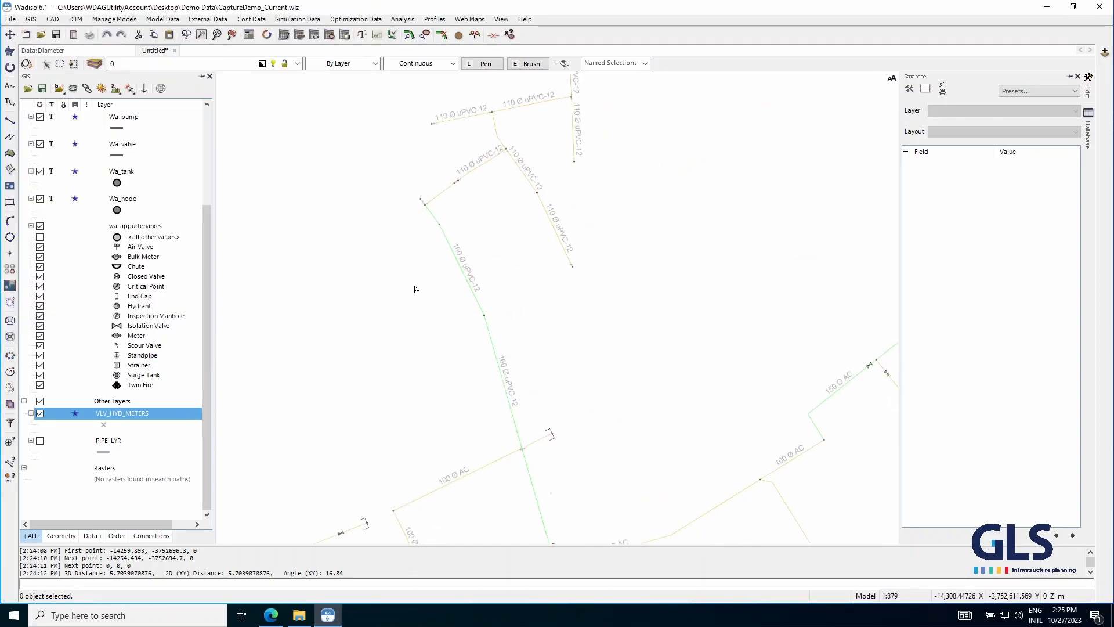
- Examine the unsnapped VLV_HYD_METERS points around the crossing of the 160 Ø uPVC-12 and 100 Ø AC pipes
scroll(520, 447, up, 4)
scroll(526, 450, up, 4)
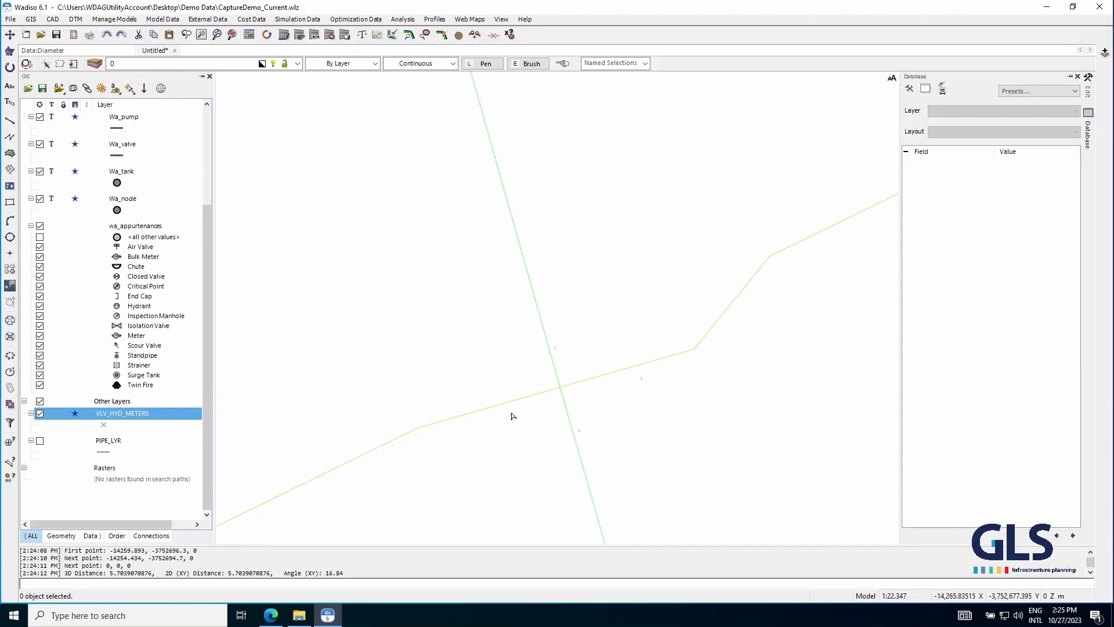
scroll(479, 358, down, 3)
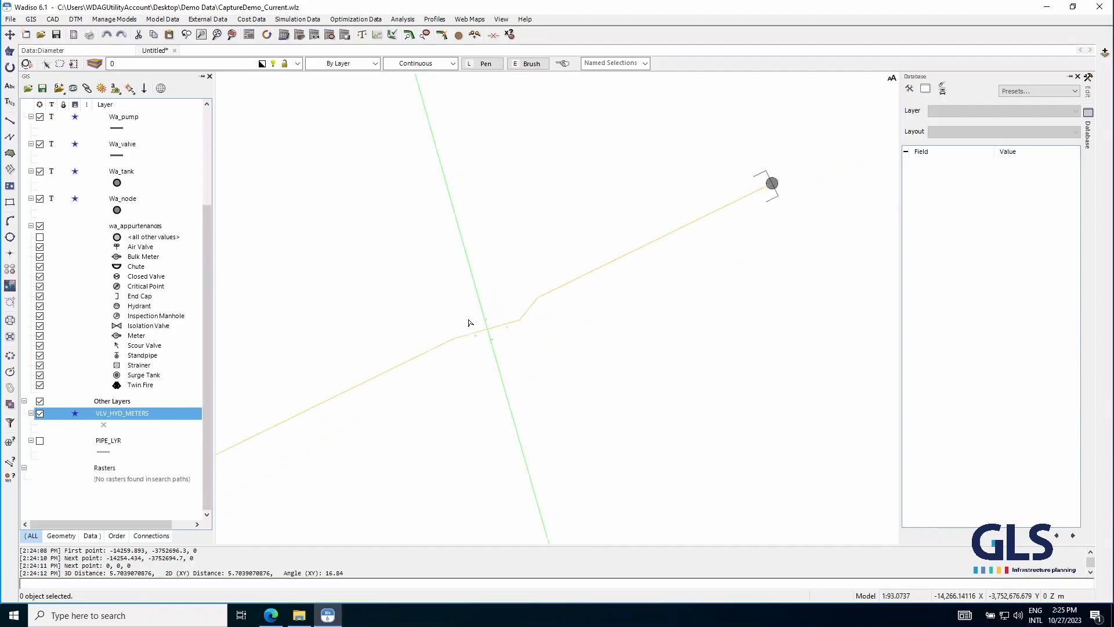
scroll(468, 320, down, 2)
drag(545, 356, 560, 306)
scroll(476, 273, down, 1)
scroll(485, 262, up, 1)
scroll(524, 368, down, 2)
scroll(525, 348, up, 2)
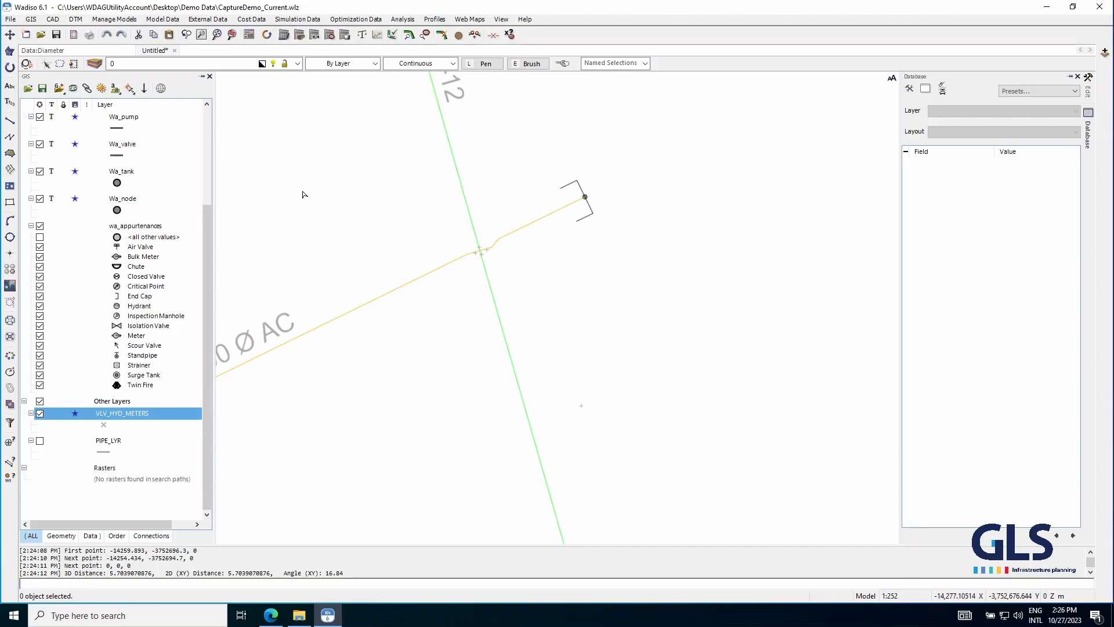
- Set up Snap Points to Lines for the VLV_HYD_METERS layer, inserting the line angle into the Rotation field
click(32, 19)
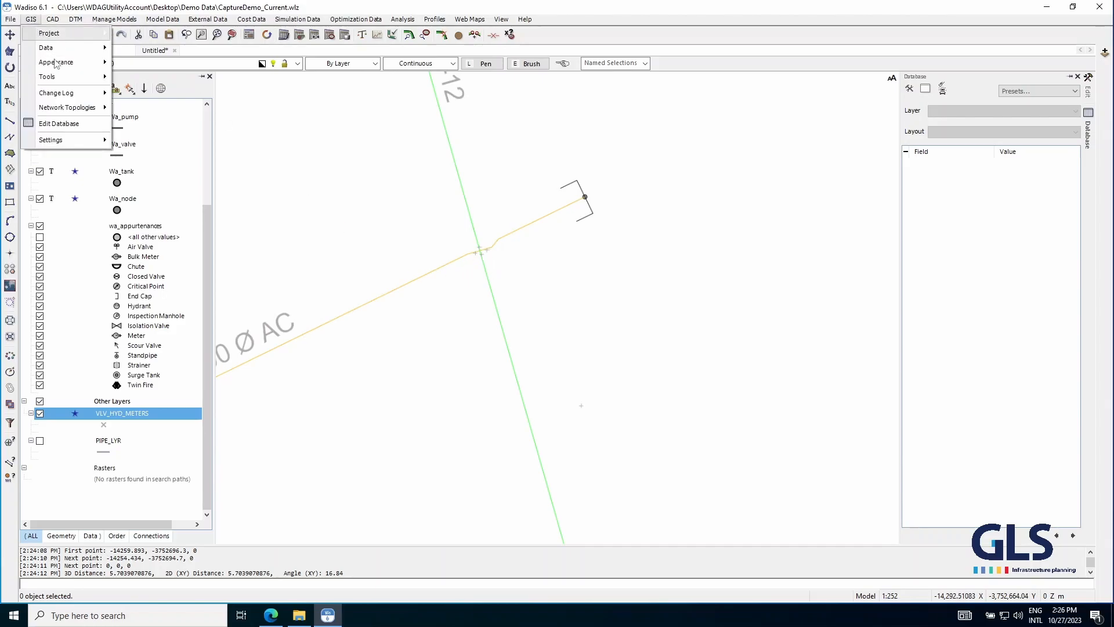
mouse_move(64, 80)
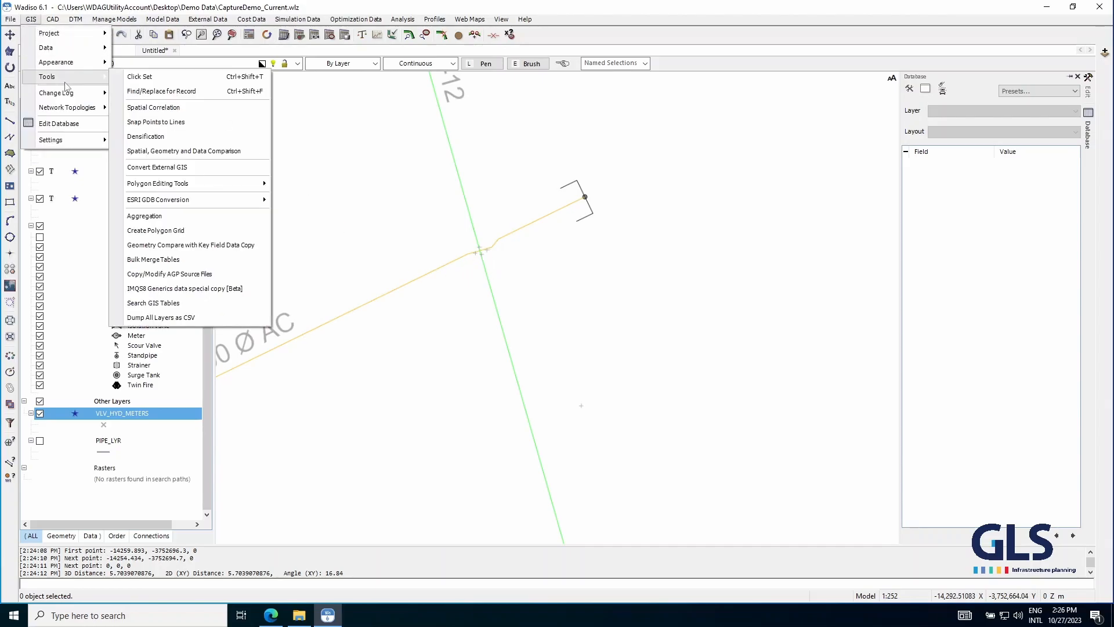
click(155, 121)
drag(526, 188, 602, 162)
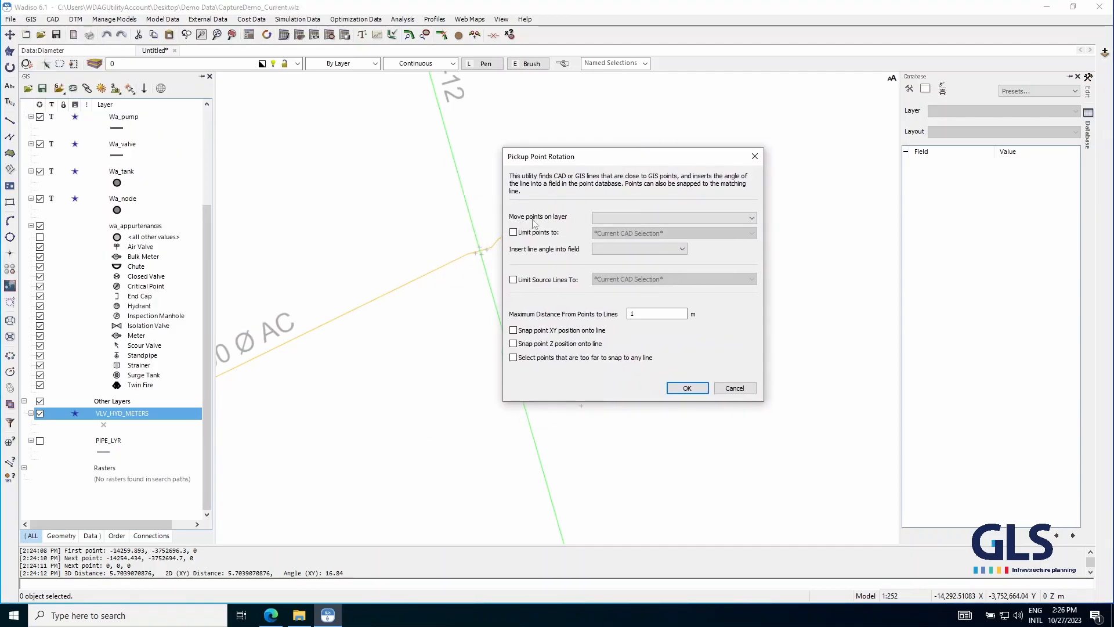
drag(583, 158, 670, 158)
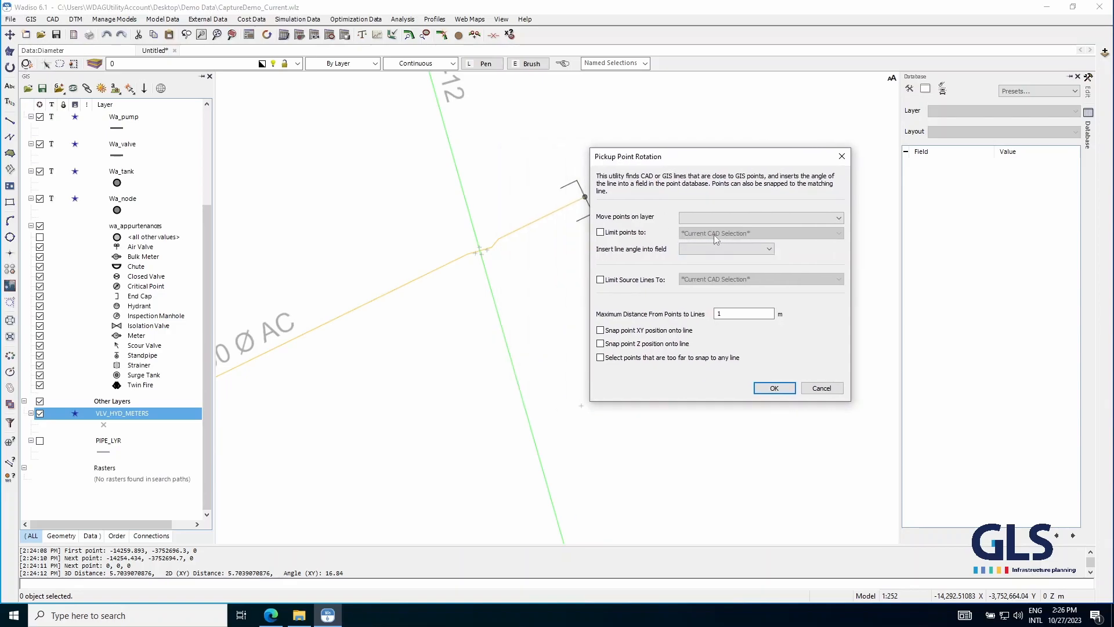
click(729, 217)
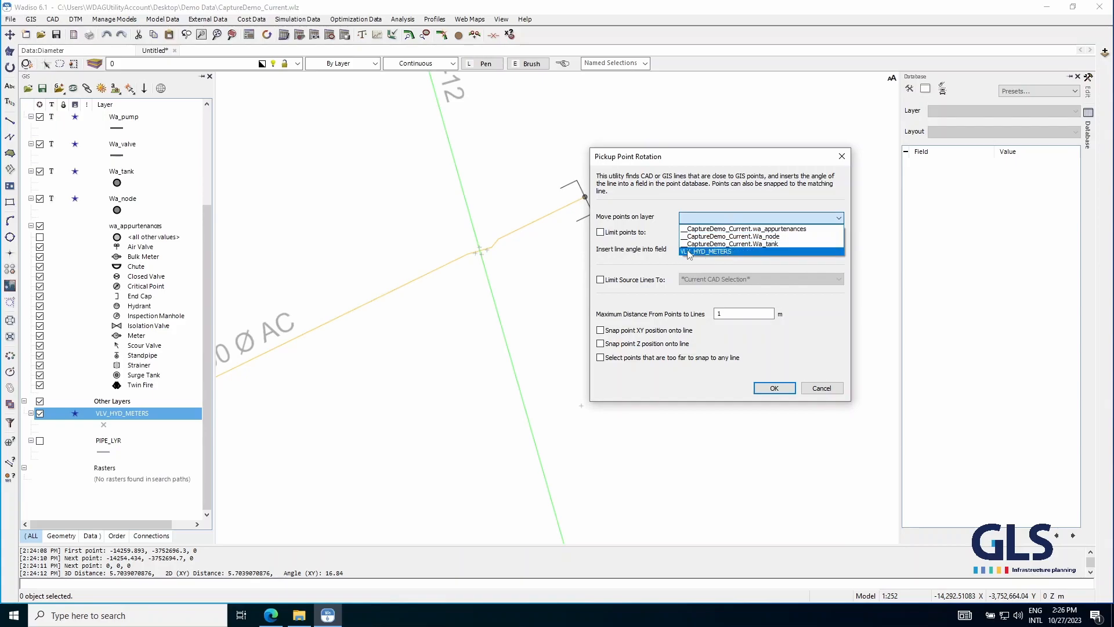
click(712, 253)
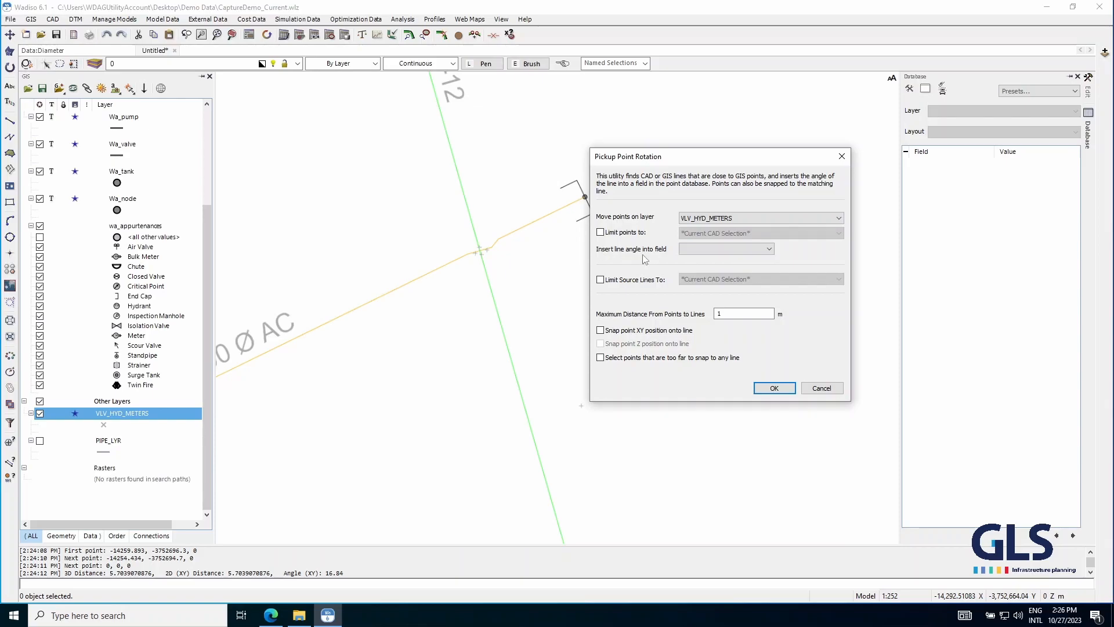
click(720, 251)
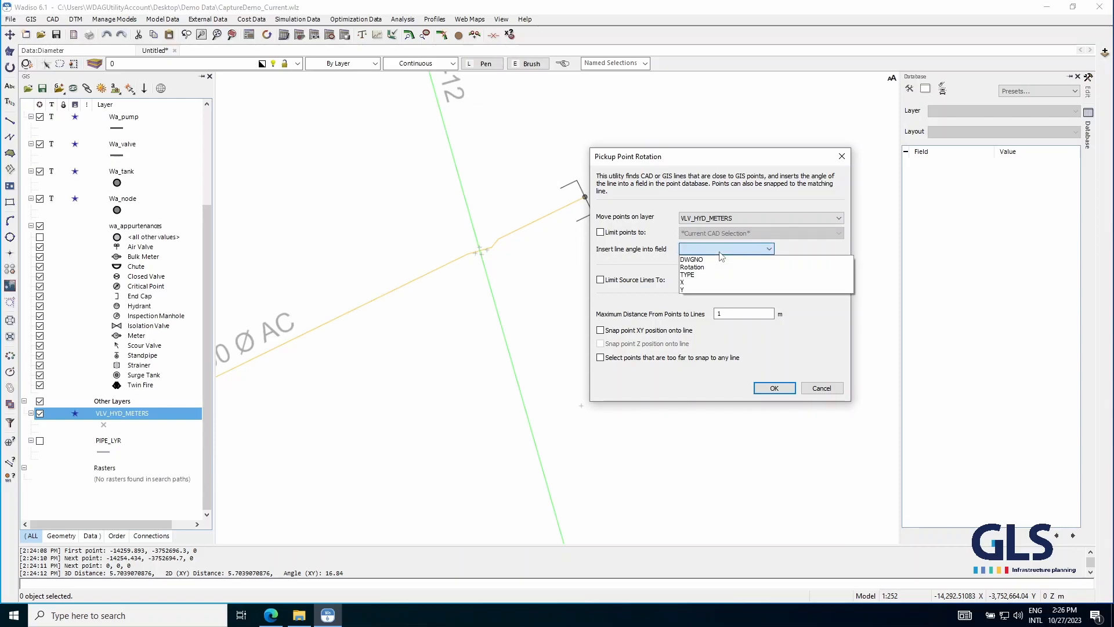
click(694, 268)
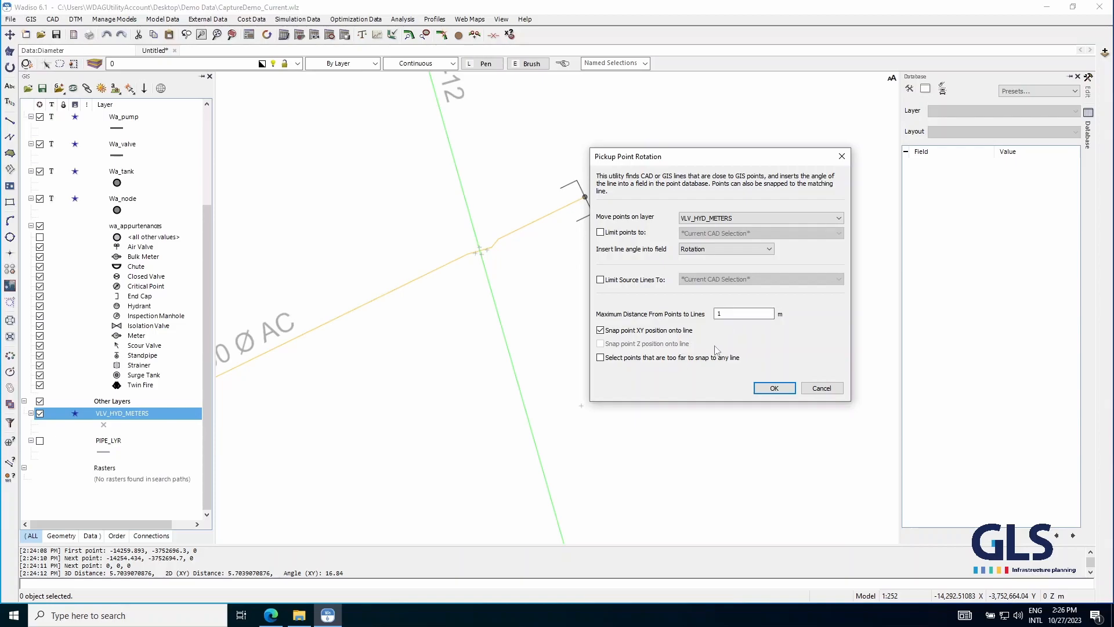
- Run the snap with point XY positions snapped onto lines and selection of points too far to snap to any line
click(601, 358)
click(774, 388)
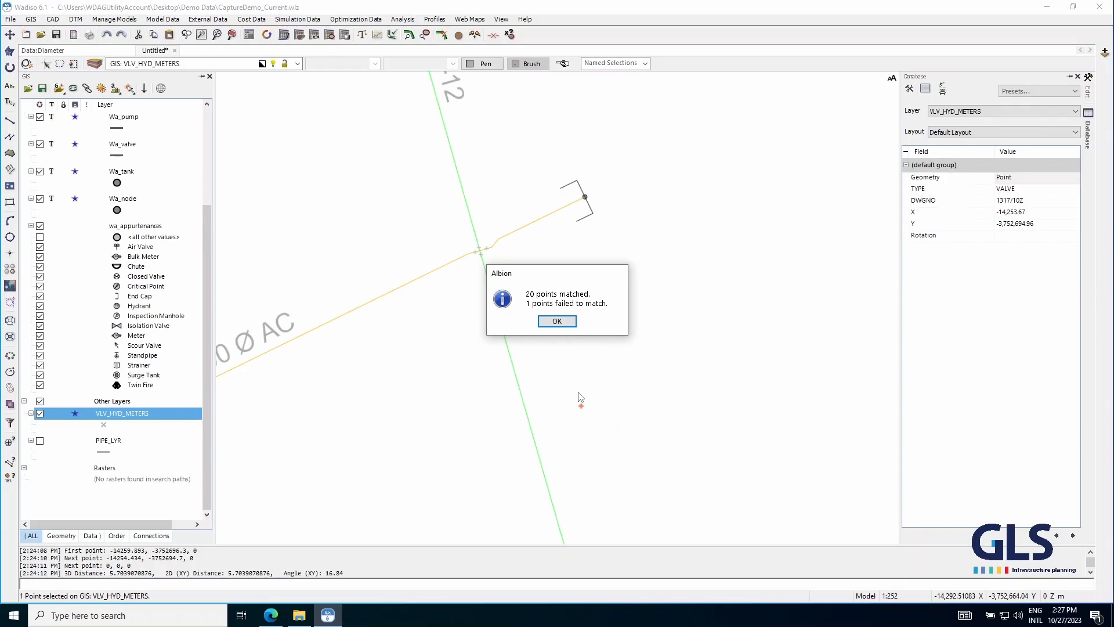
click(557, 321)
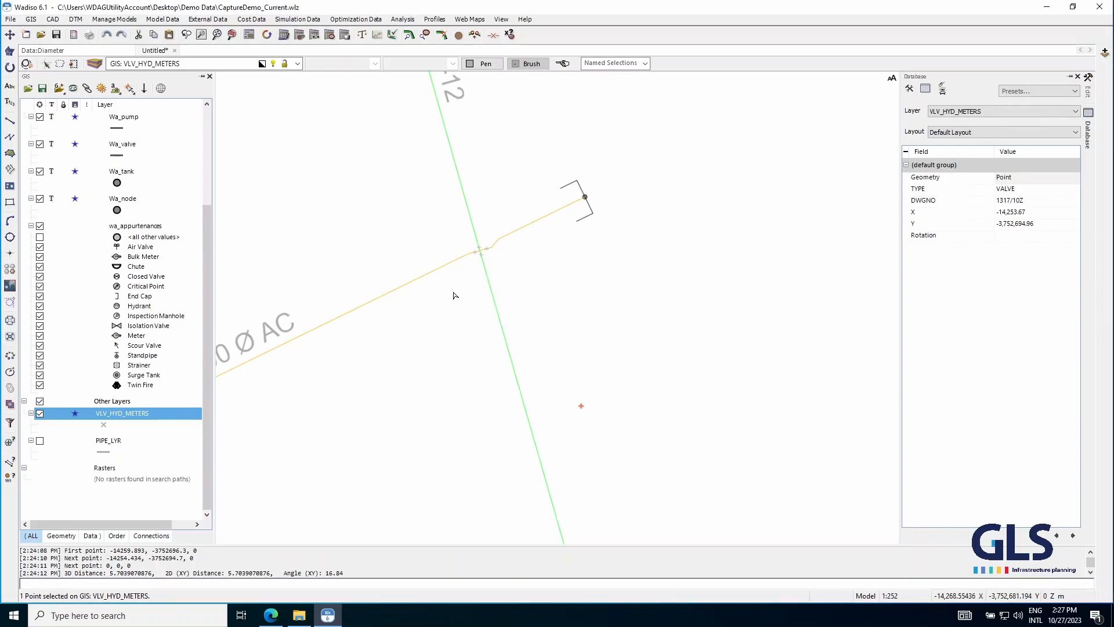
- Delete the stray VLV_HYD_METERS valve point that lies too far from any pipe to snap
click(501, 310)
click(500, 310)
click(538, 332)
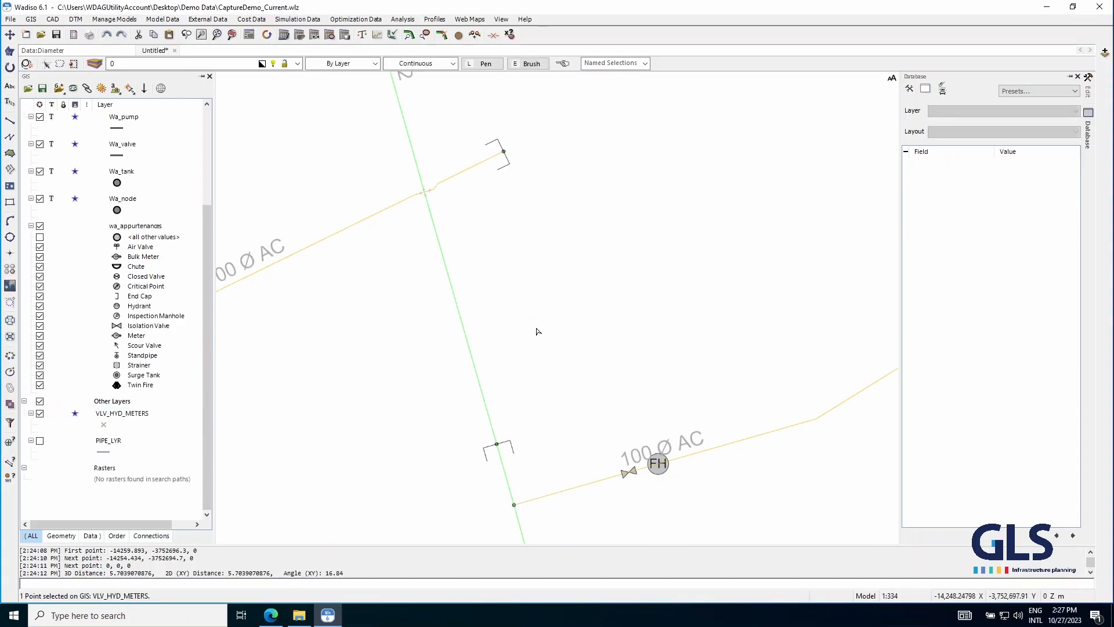
- Examine the snapped points at the pipe crossing and upper junction, and review the Rotation values in the VLV_HYD_METERS table
scroll(487, 255, up, 3)
scroll(453, 257, up, 5)
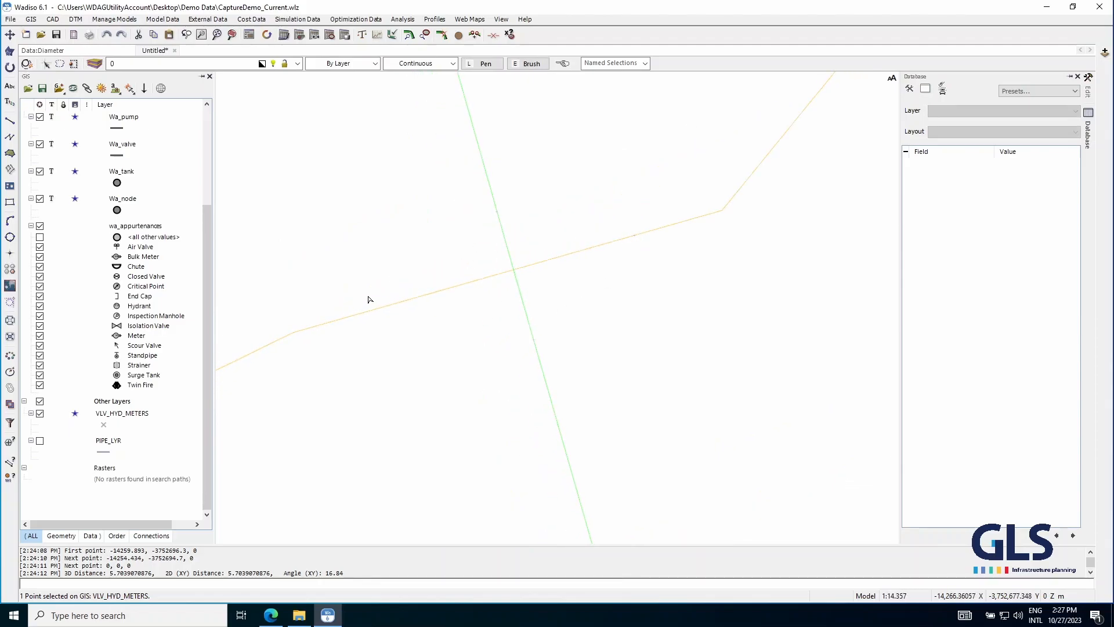
scroll(429, 346, down, 3)
scroll(459, 371, down, 6)
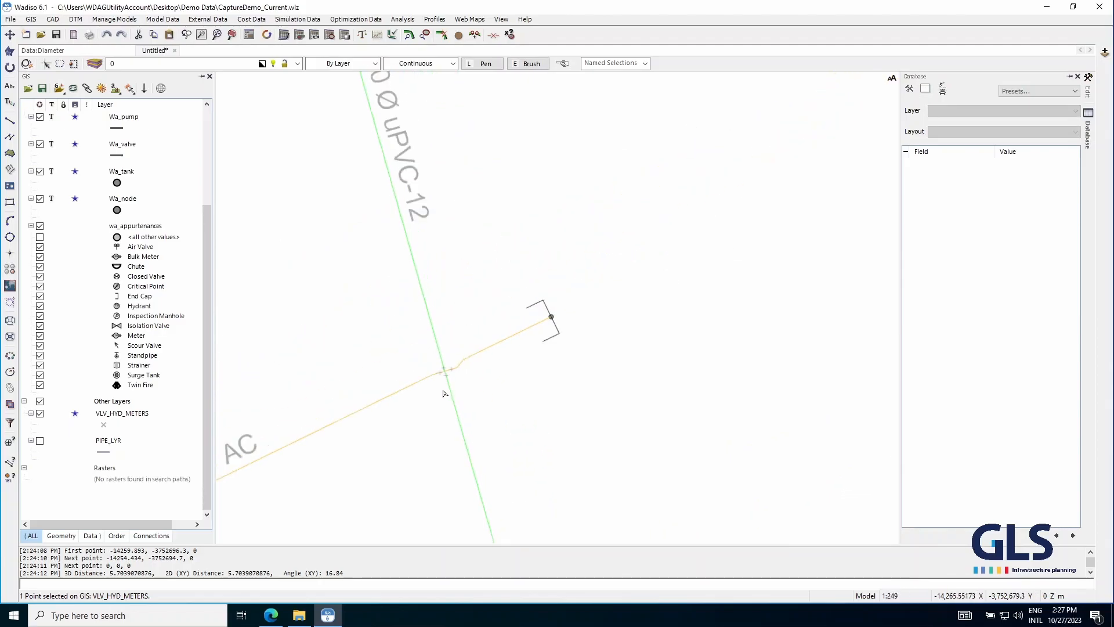
scroll(345, 119, down, 2)
scroll(406, 278, up, 6)
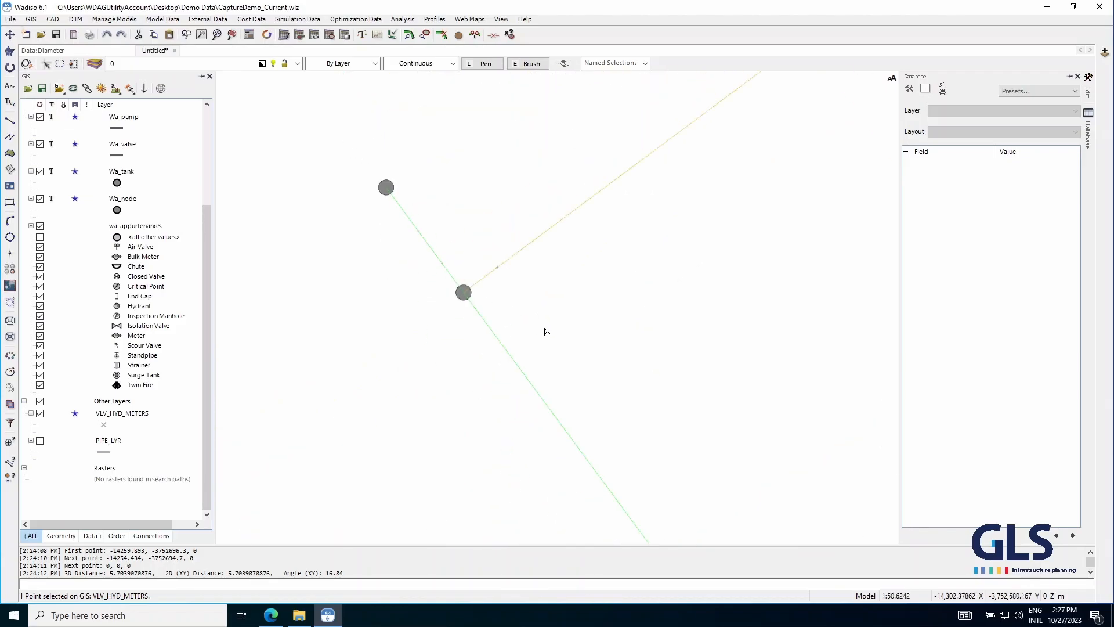
double_click(135, 413)
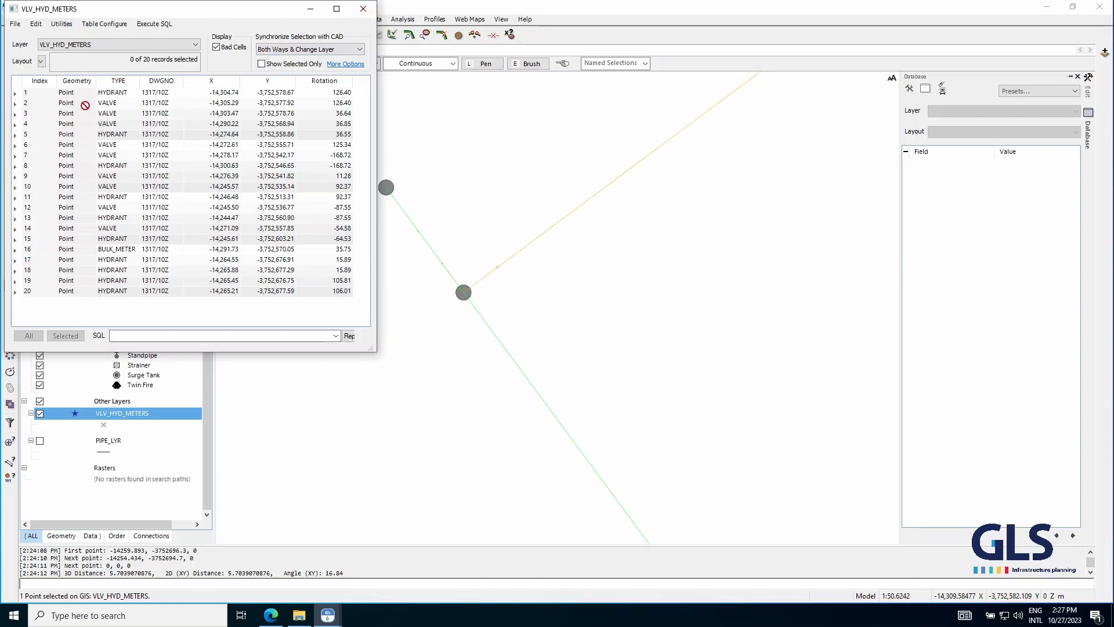
click(363, 10)
- Import the VLV_HYD_METERS layer into the model as appurtenances
scroll(380, 271, down, 10)
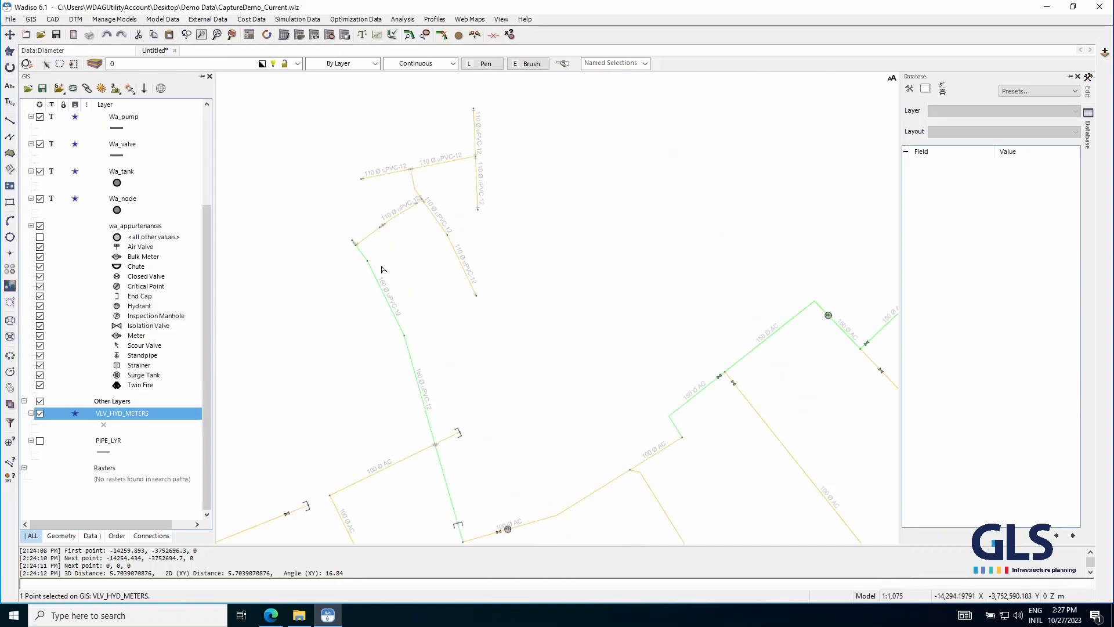
click(161, 20)
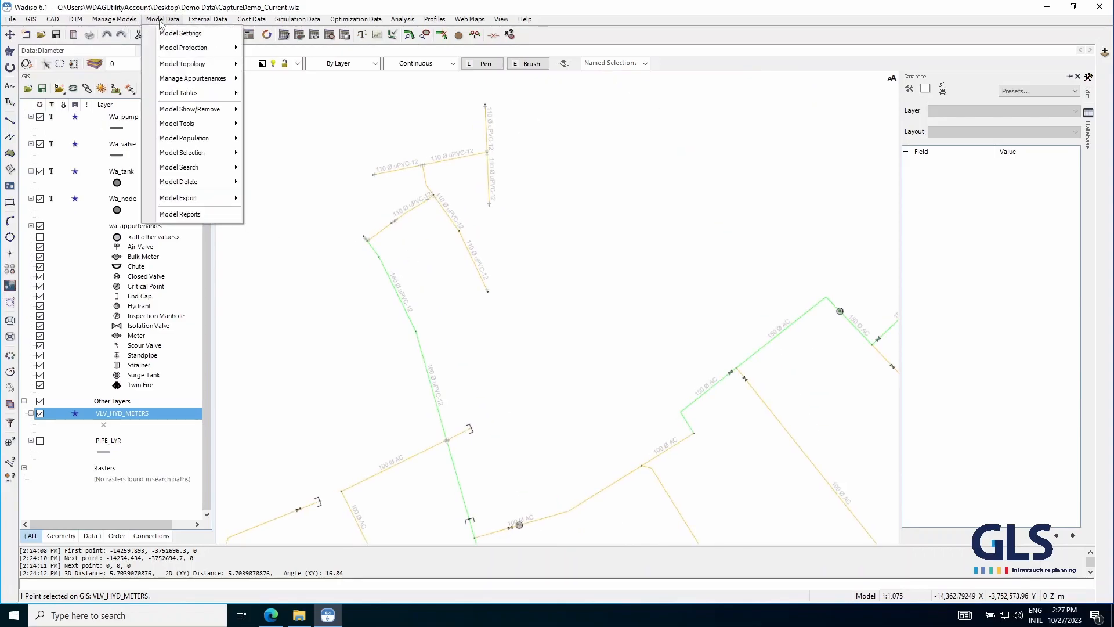
mouse_move(230, 84)
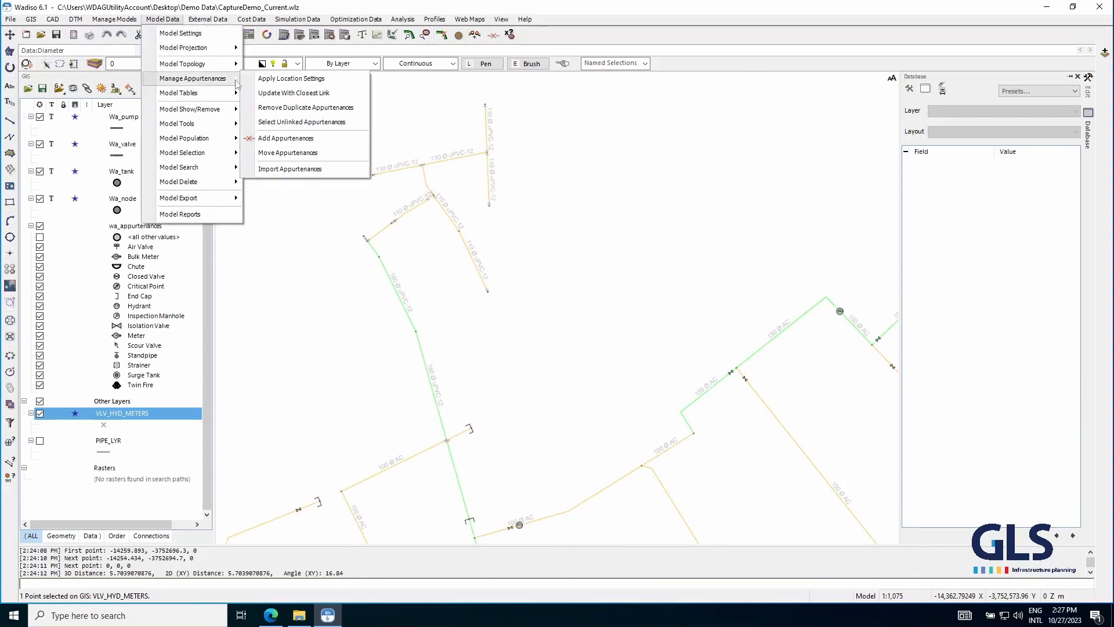
click(290, 169)
click(469, 305)
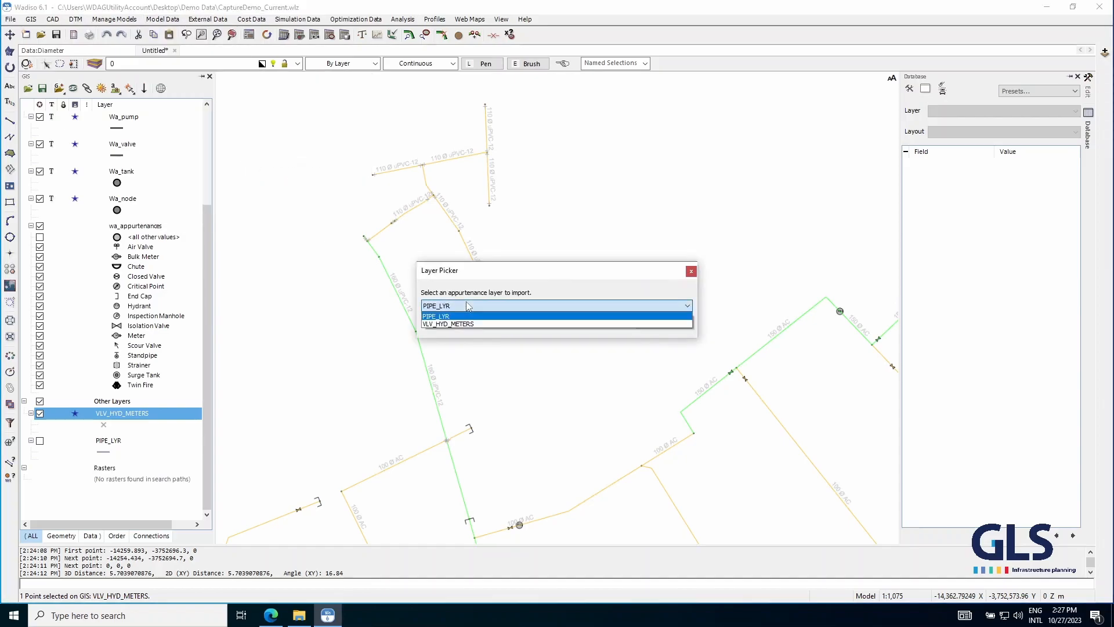
click(447, 324)
click(682, 328)
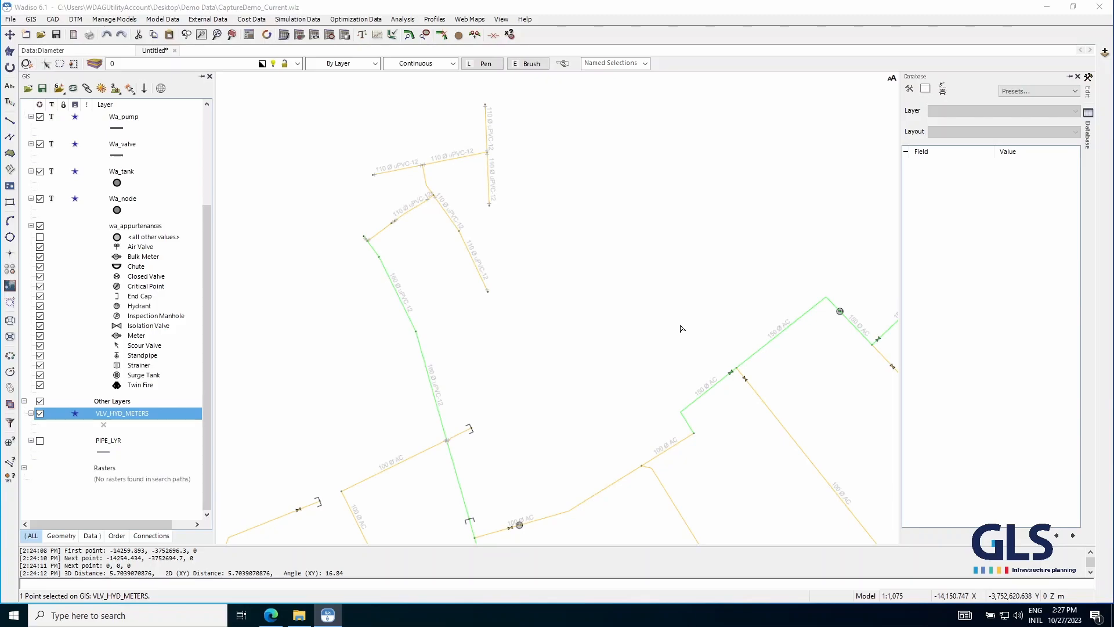
click(532, 343)
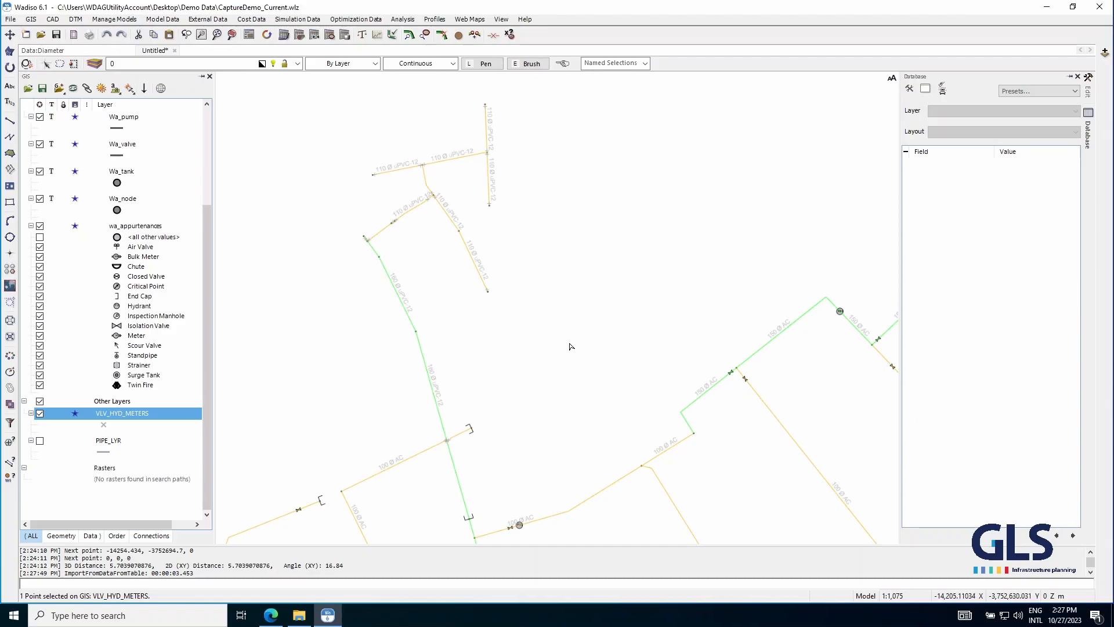
- Hide the VLV_HYD_METERS layer to inspect the imported appurtenances at the pipe crossing
scroll(406, 364, up, 4)
scroll(463, 256, down, 2)
scroll(547, 398, up, 6)
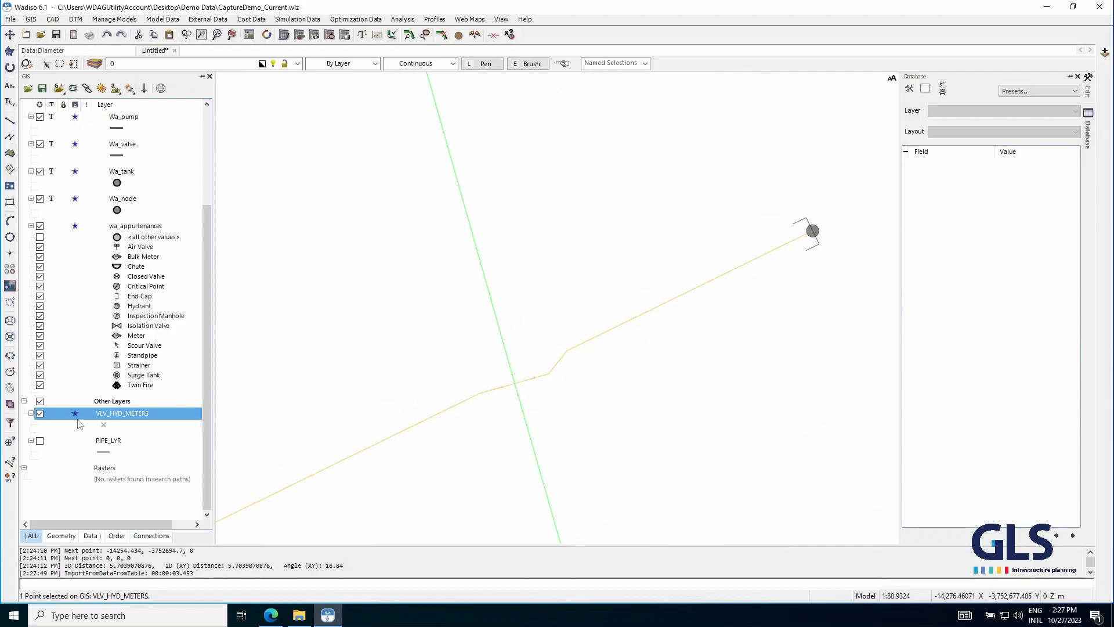
click(39, 413)
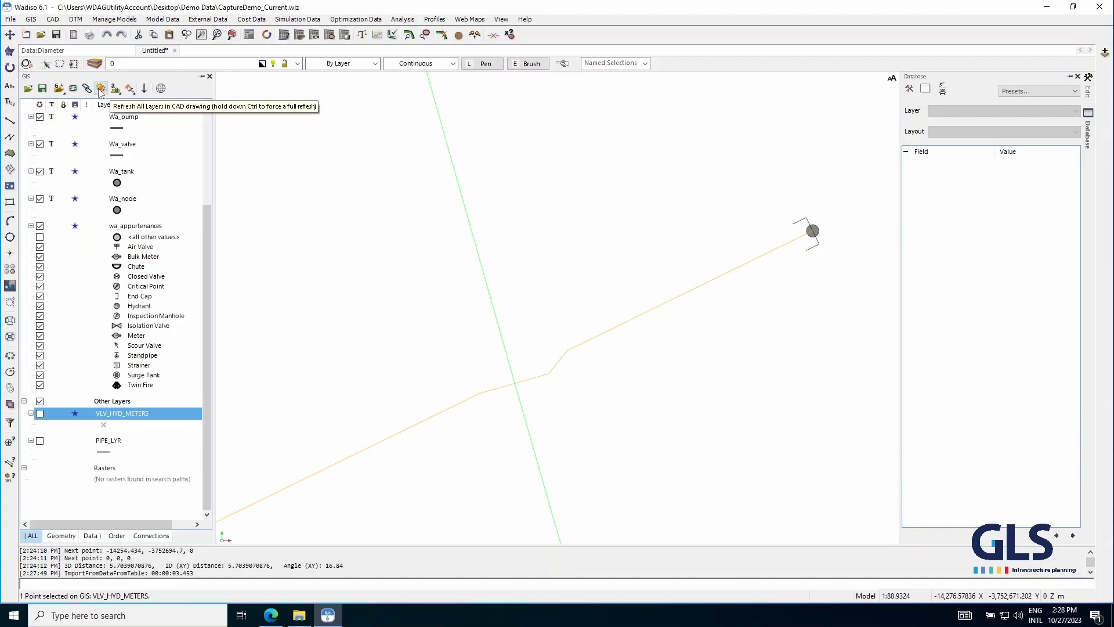
scroll(507, 359, down, 6)
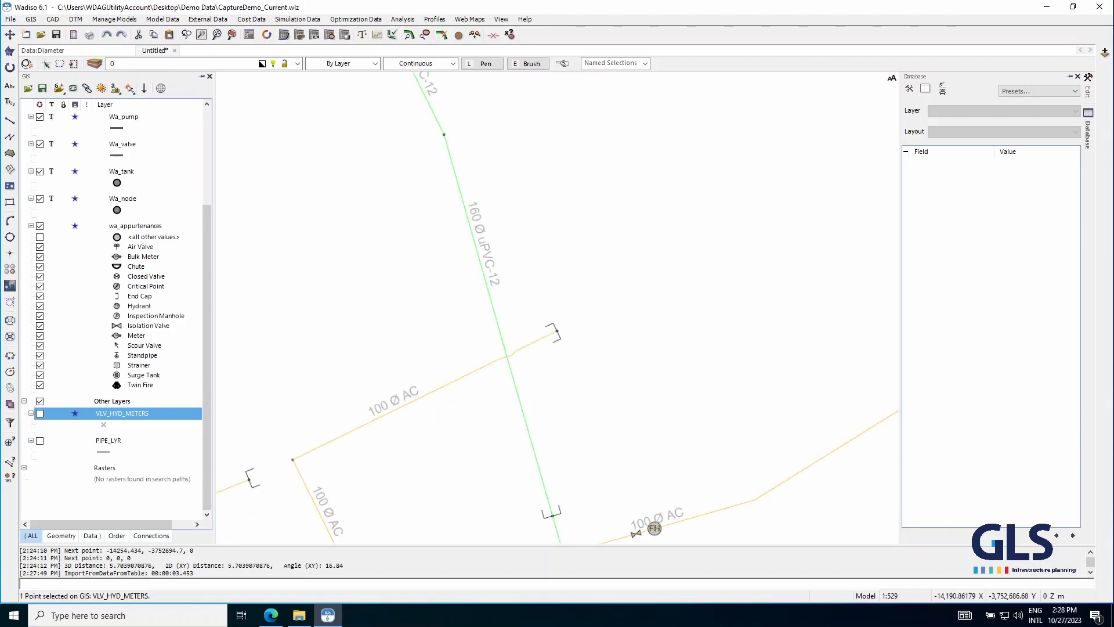
- Show the <all other values> category of the wa_appurtenances layer on the map
click(135, 226)
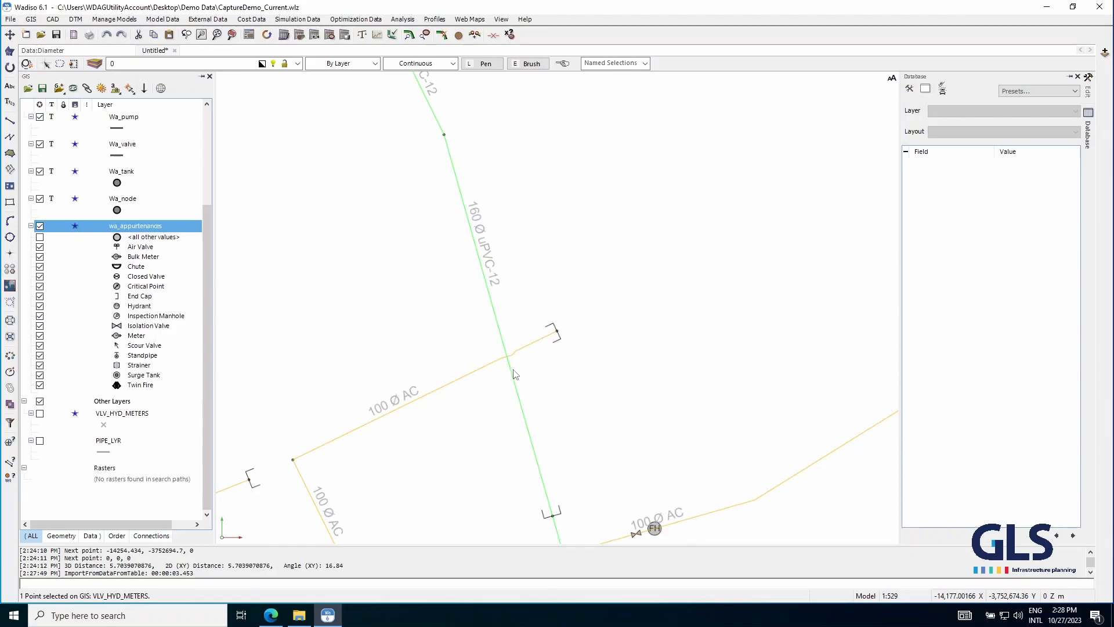
scroll(511, 368, up, 6)
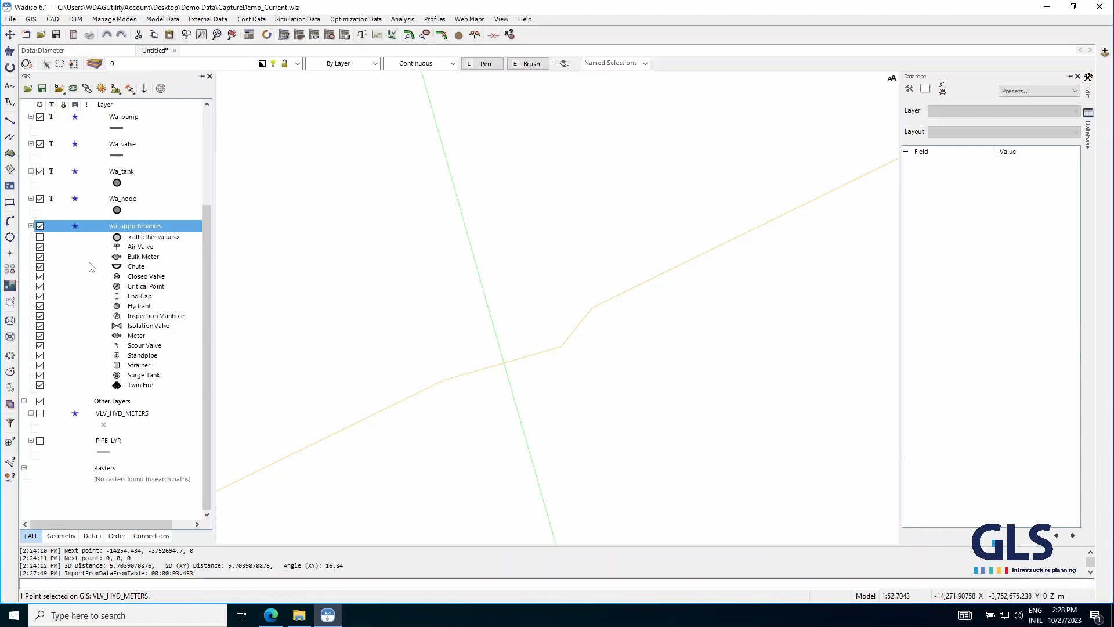
click(40, 237)
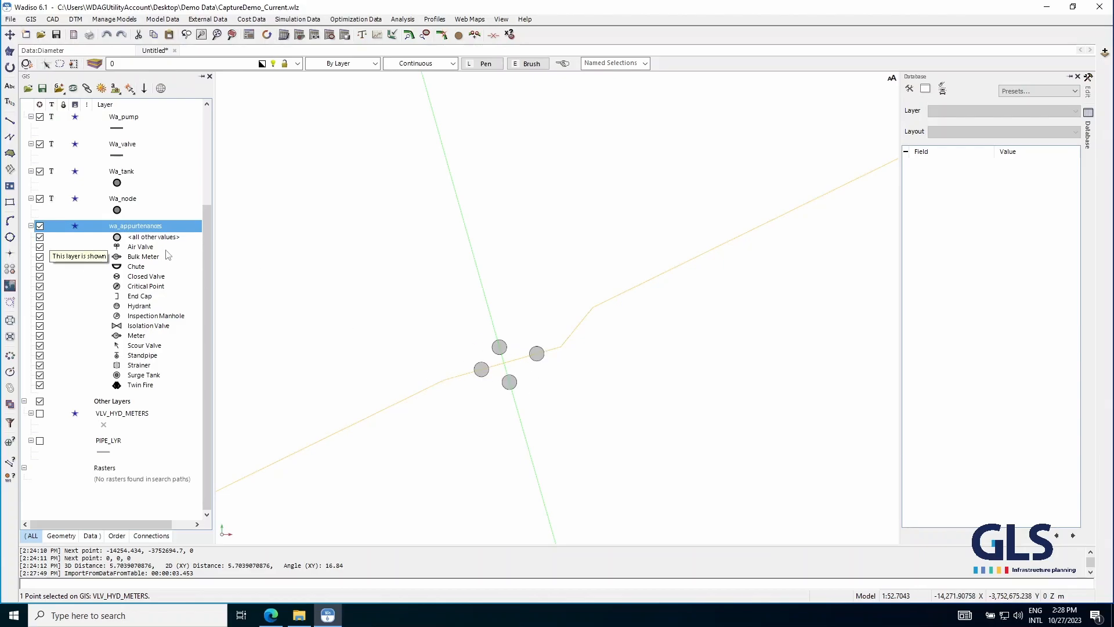
click(39, 236)
click(40, 237)
scroll(454, 384, down, 1)
scroll(454, 384, down, 1)
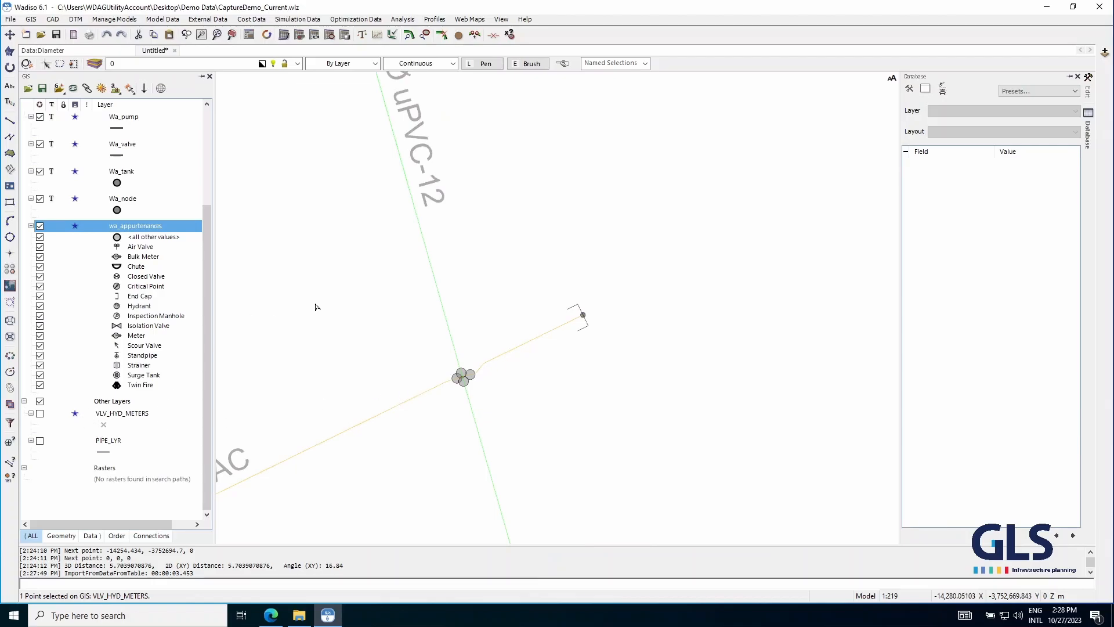
- Review the TYPE and Rotation values in the VLV_HYD_METERS attribute table and close the table
double_click(140, 418)
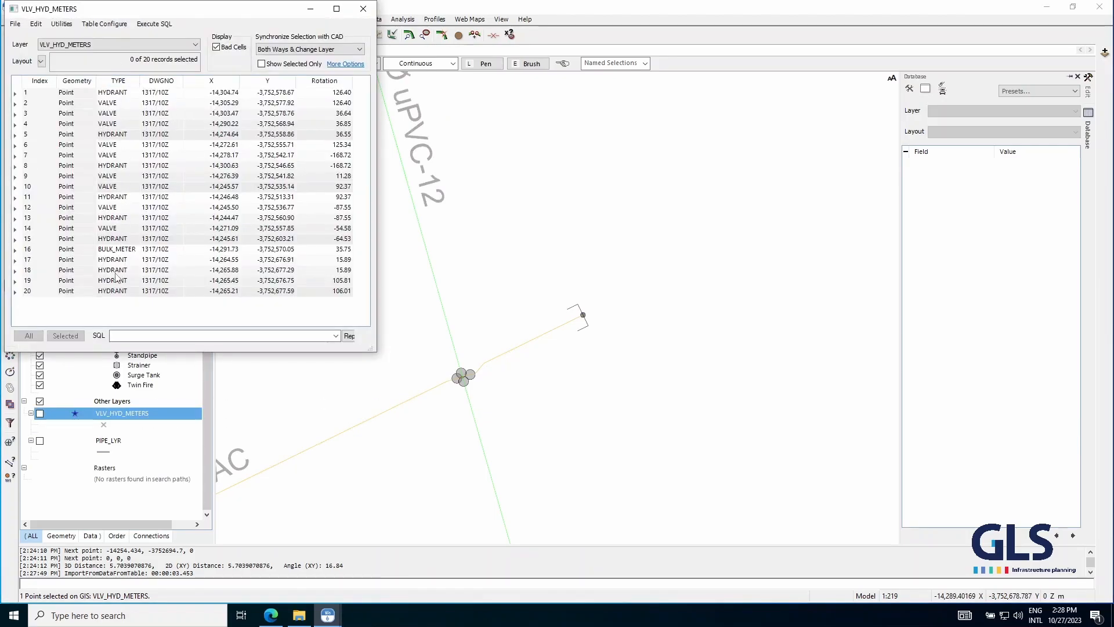
click(363, 9)
scroll(489, 397, up, 3)
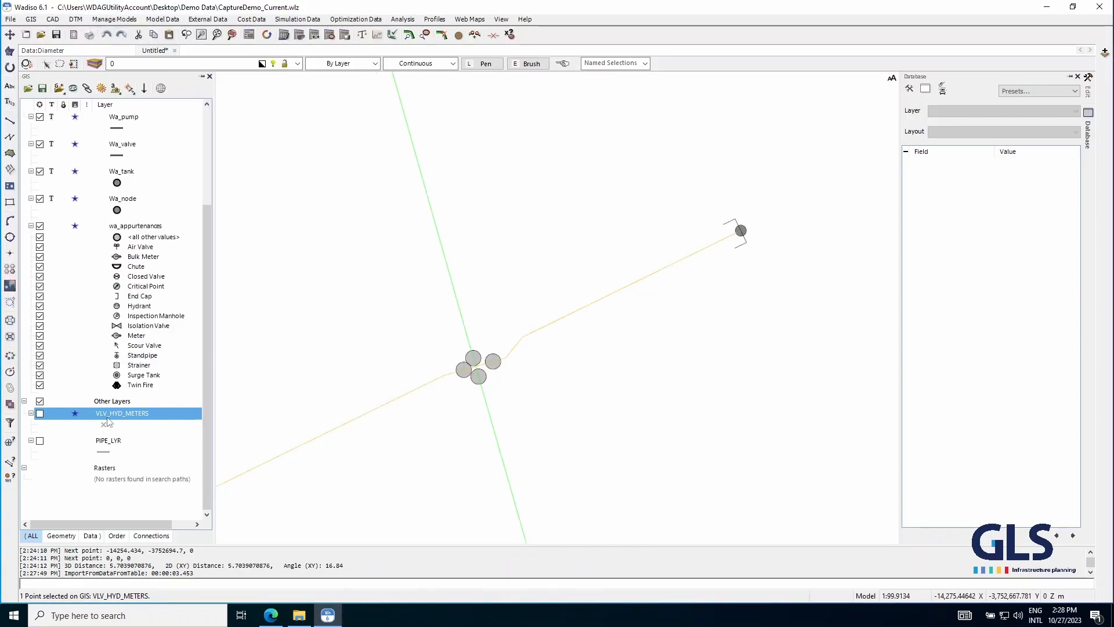
- Show the VLV_HYD_METERS layer and start a Spatial Correlation that imports from its TYPE field
click(40, 413)
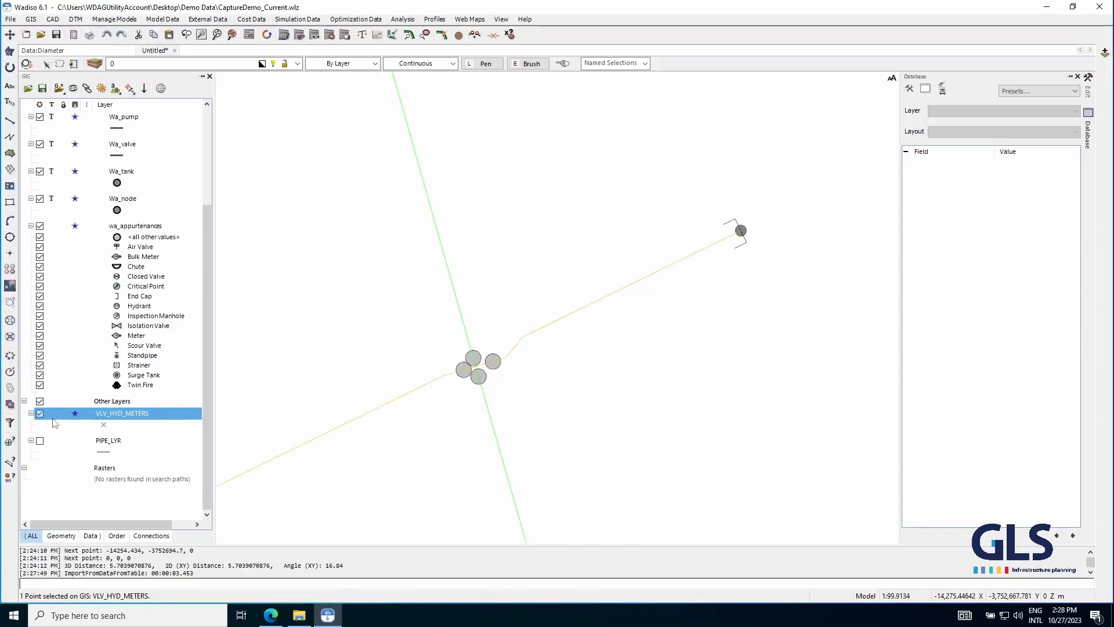
click(31, 19)
mouse_move(64, 77)
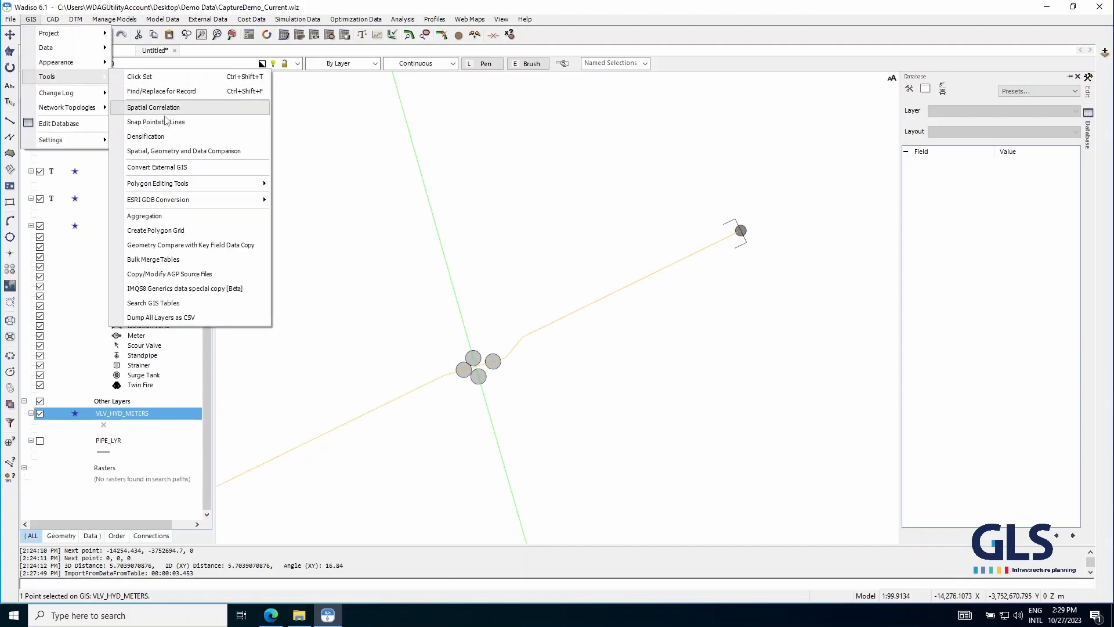
click(166, 107)
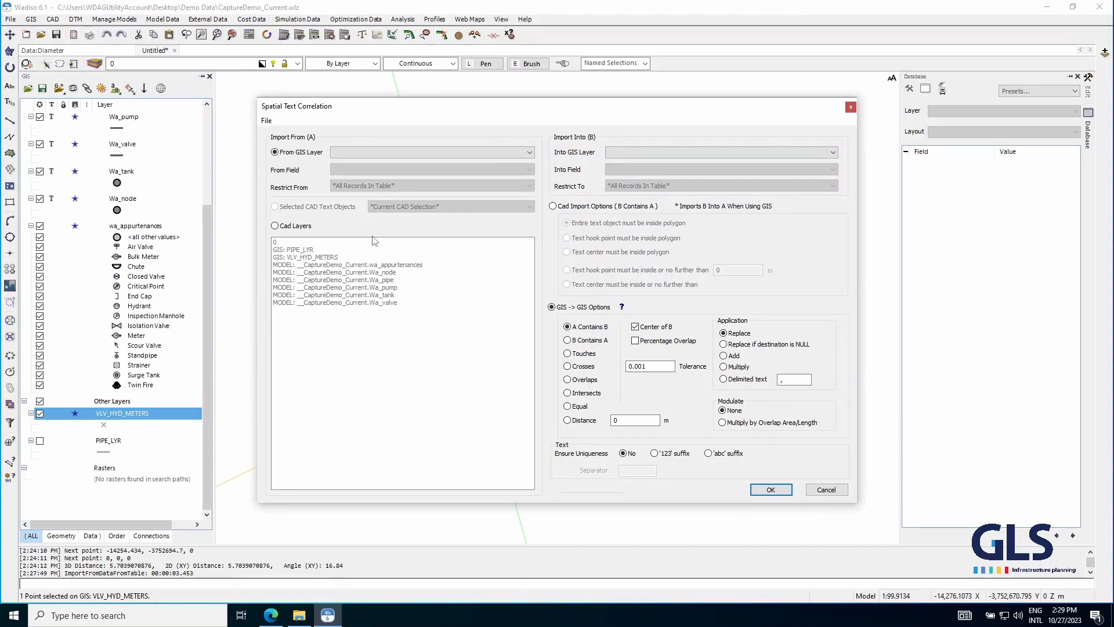
click(373, 156)
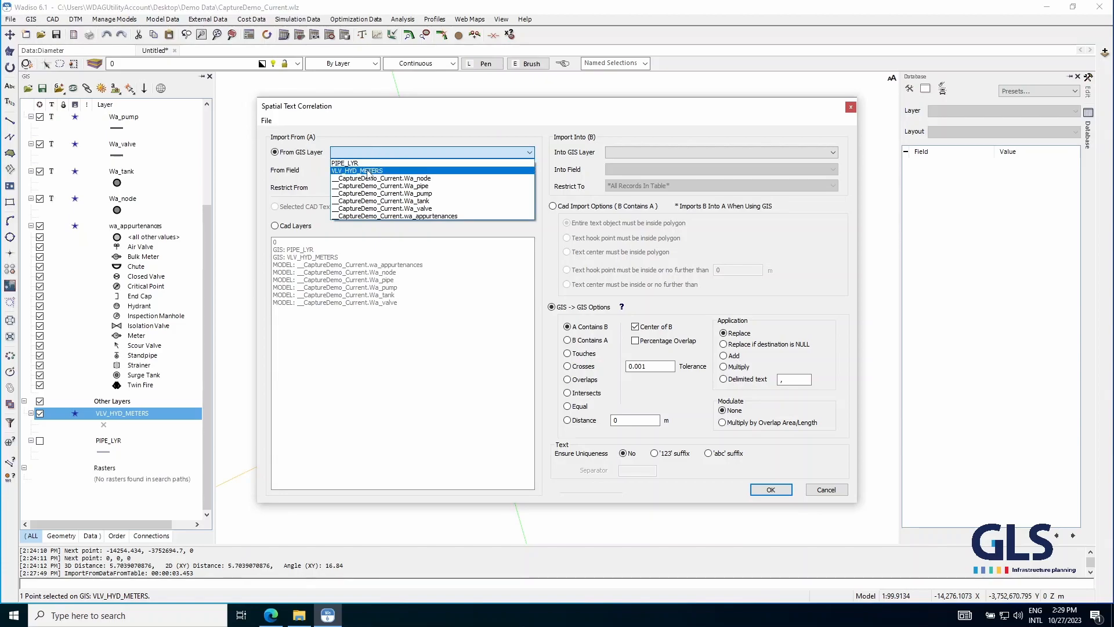
click(369, 172)
click(370, 170)
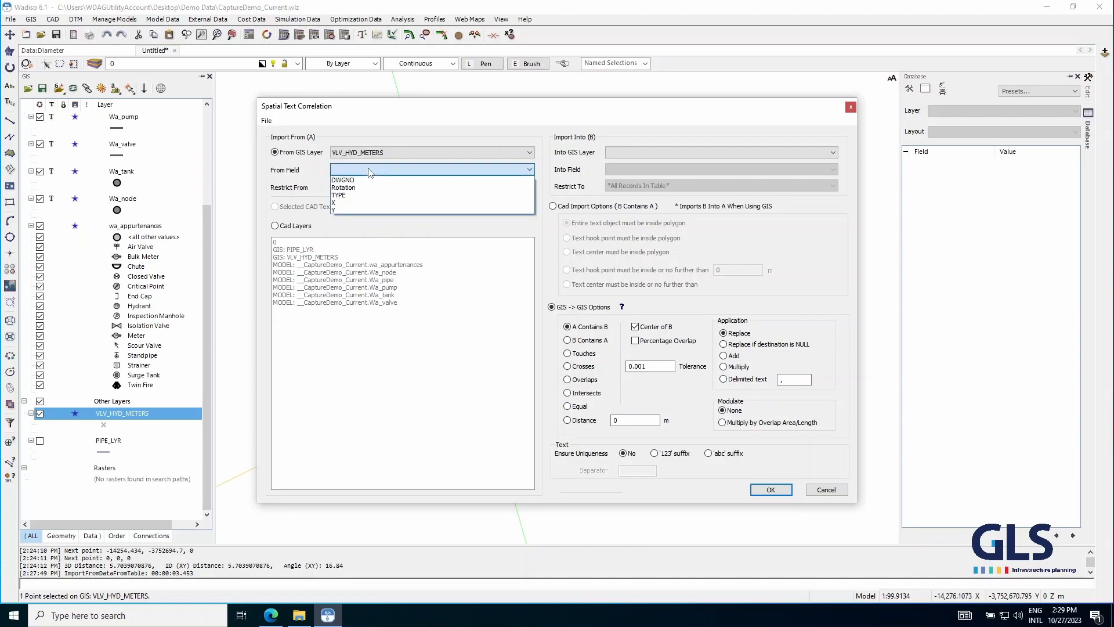
click(348, 195)
- Run the correlation into the Symbol_Type field of __CaptureDemo_Current.wa_appurtenances, matching features by Distance
click(625, 152)
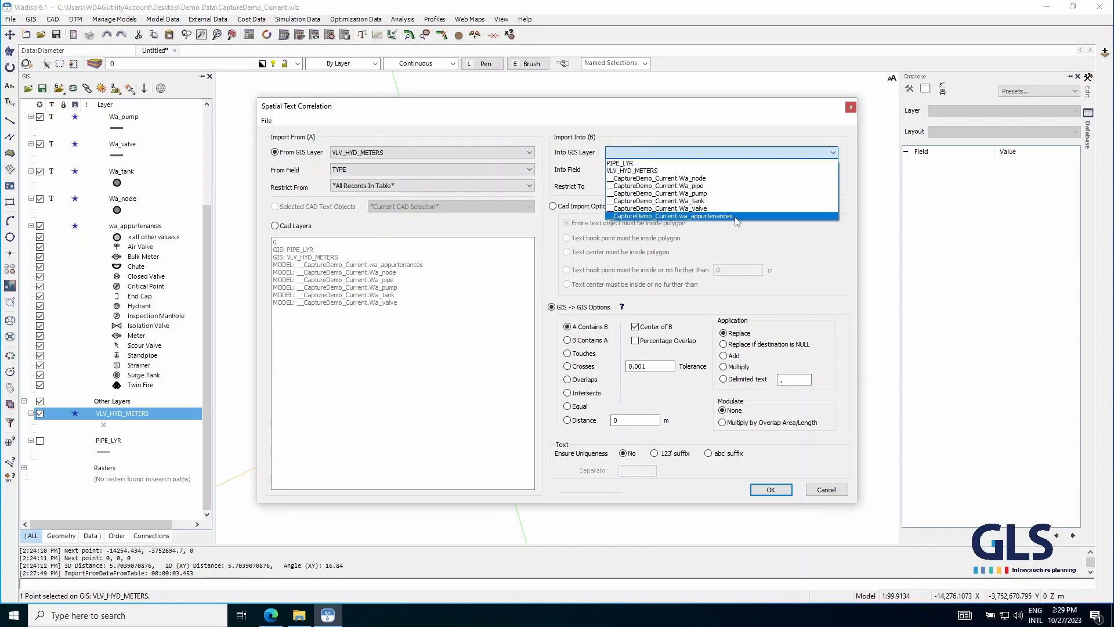
click(729, 216)
click(673, 170)
key(s)
click(653, 369)
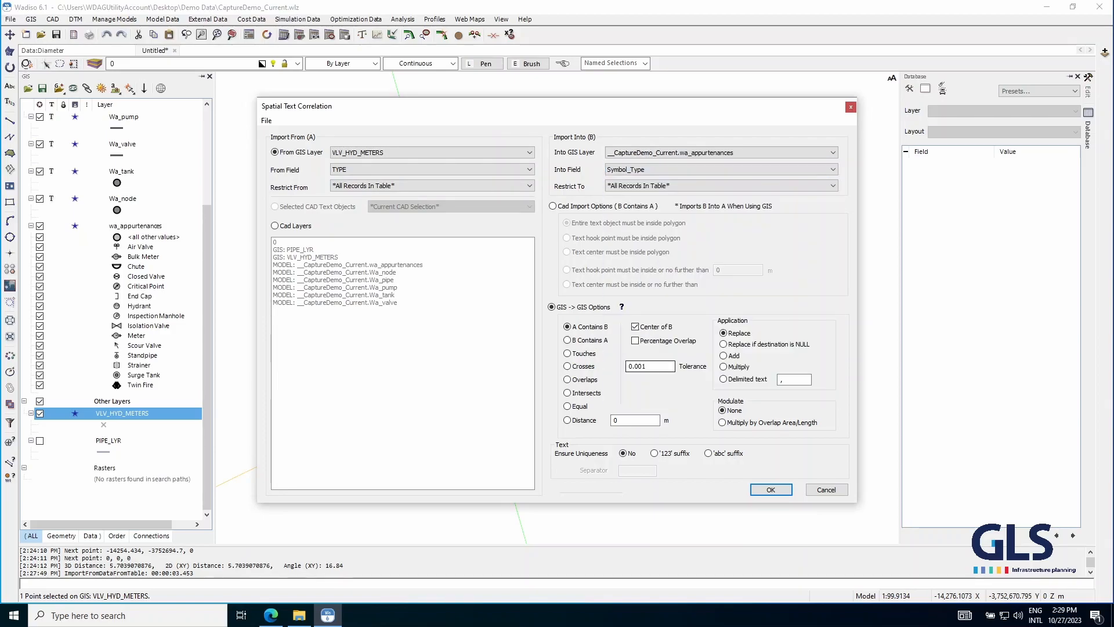
click(567, 420)
click(616, 421)
click(781, 494)
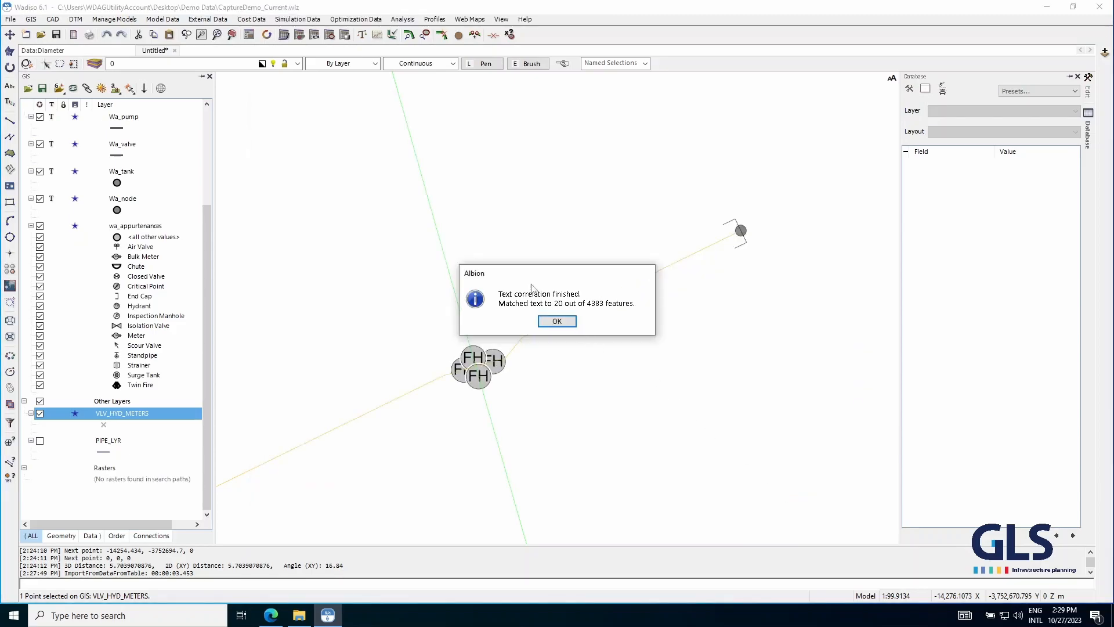
click(551, 326)
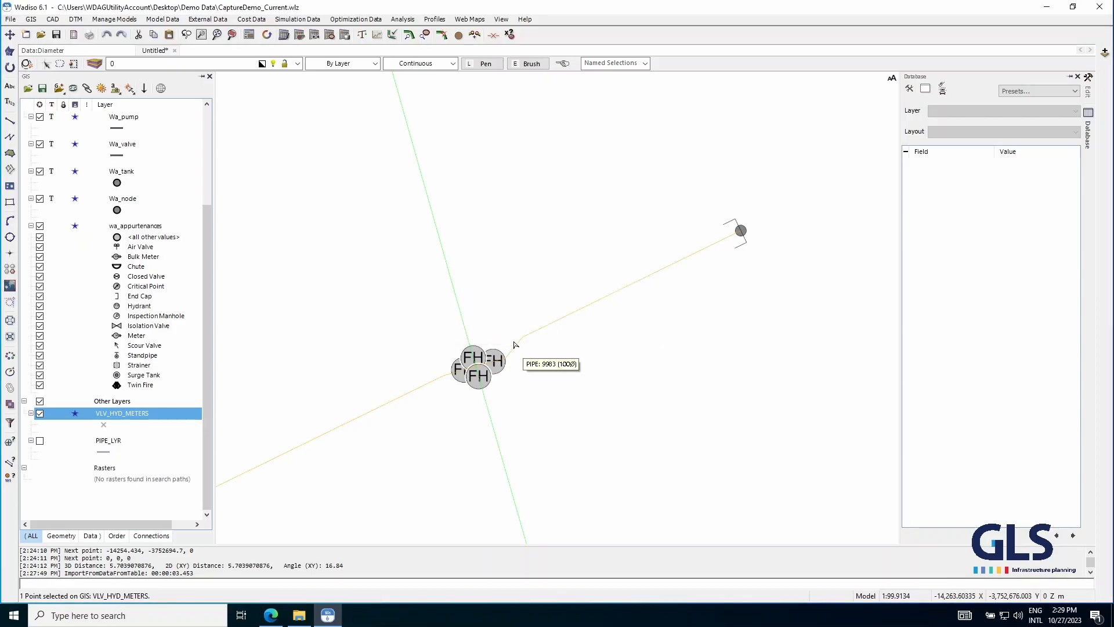
- Inspect the appurtenance symbols and Symbol_Type values at the pipe crossing and at the new network's tie-in
scroll(503, 264, down, 5)
scroll(502, 264, down, 2)
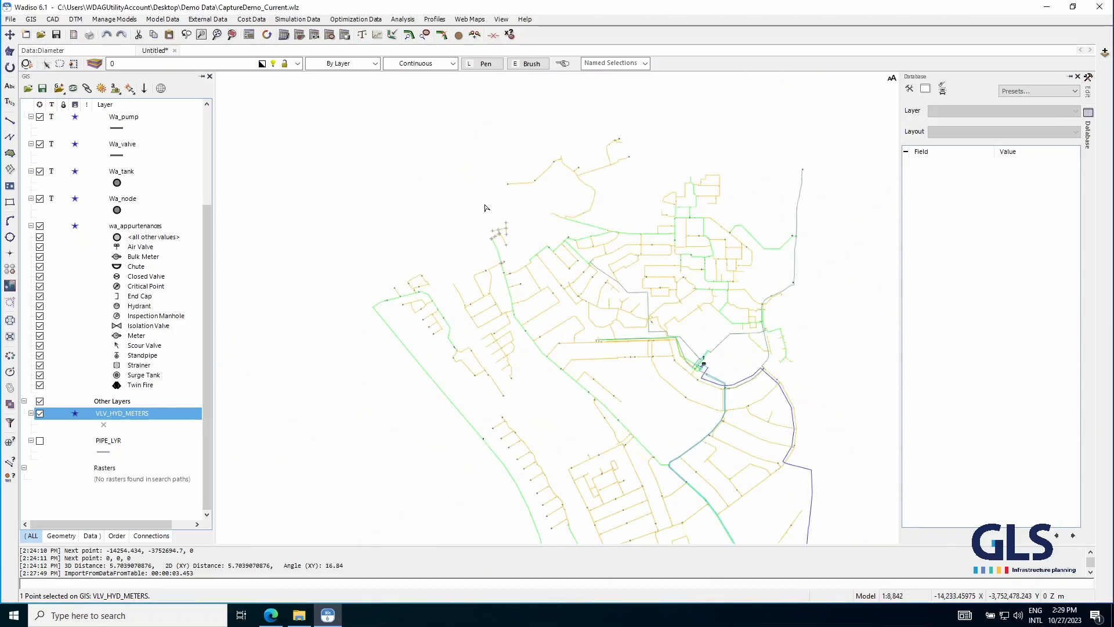
scroll(509, 217, up, 4)
scroll(495, 422, up, 4)
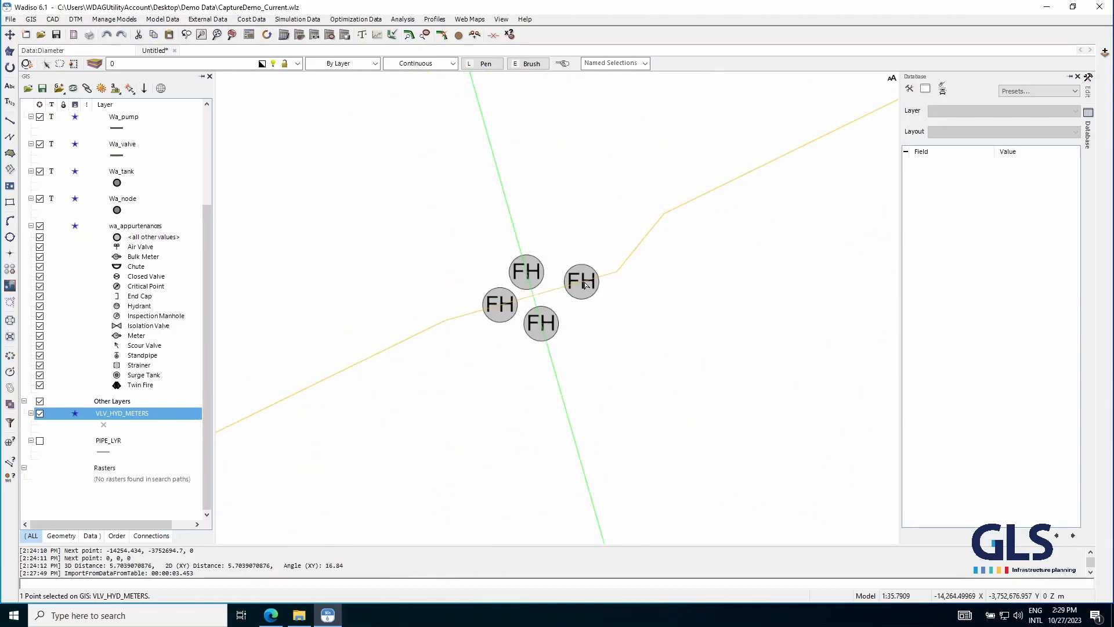
click(585, 285)
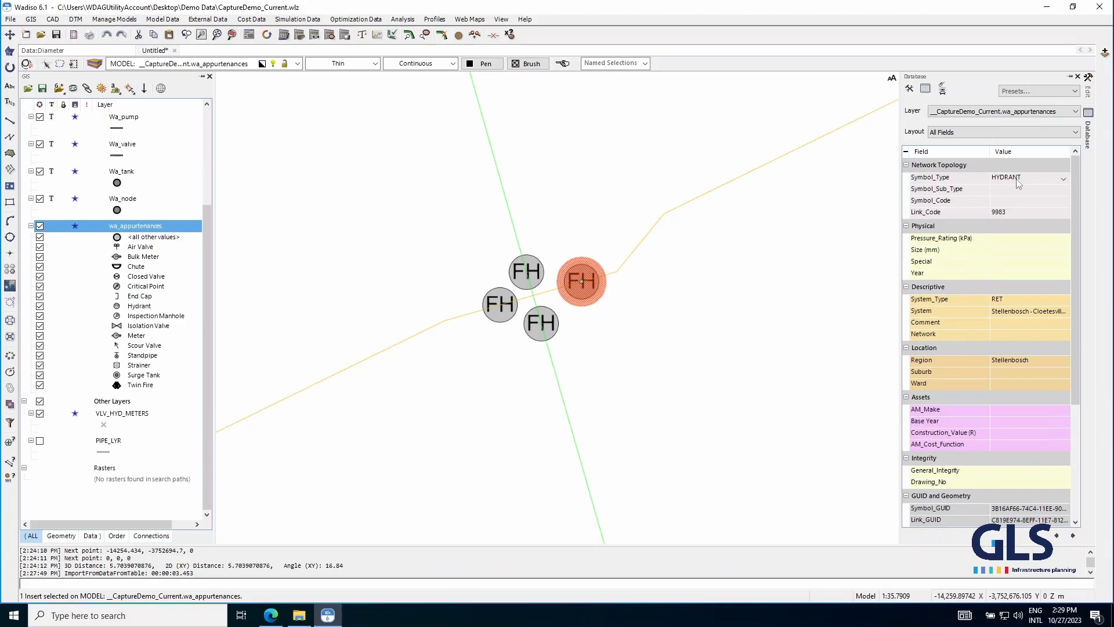
scroll(573, 395, down, 7)
drag(471, 192, 496, 278)
scroll(511, 297, up, 4)
scroll(512, 298, up, 3)
click(556, 351)
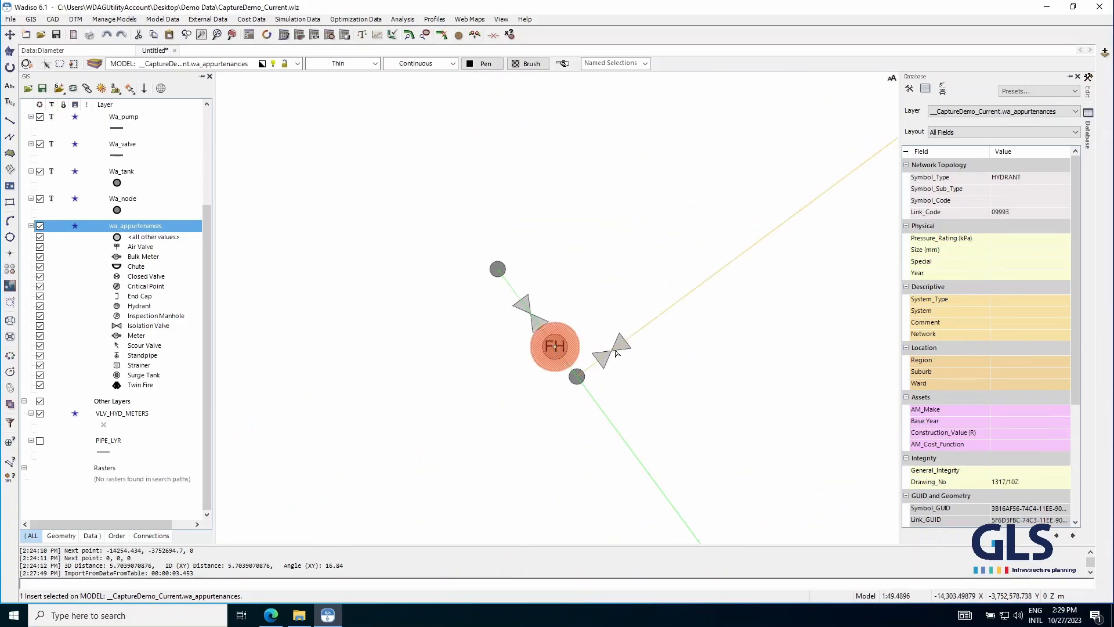
scroll(410, 223, down, 7)
scroll(313, 257, down, 3)
scroll(407, 407, up, 1)
scroll(414, 452, up, 8)
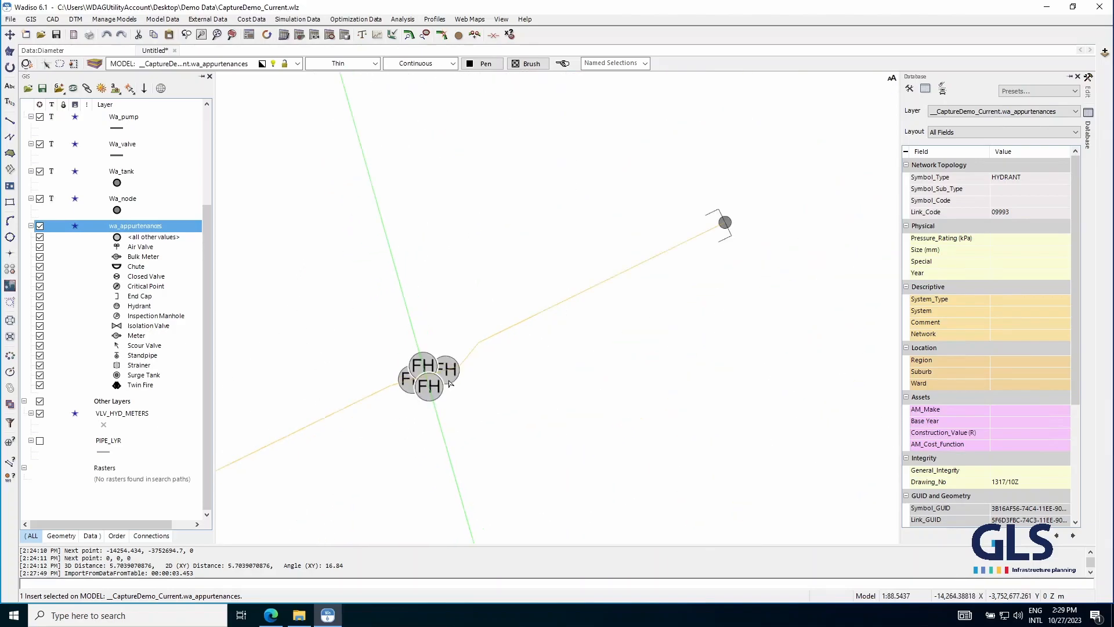
scroll(371, 389, up, 1)
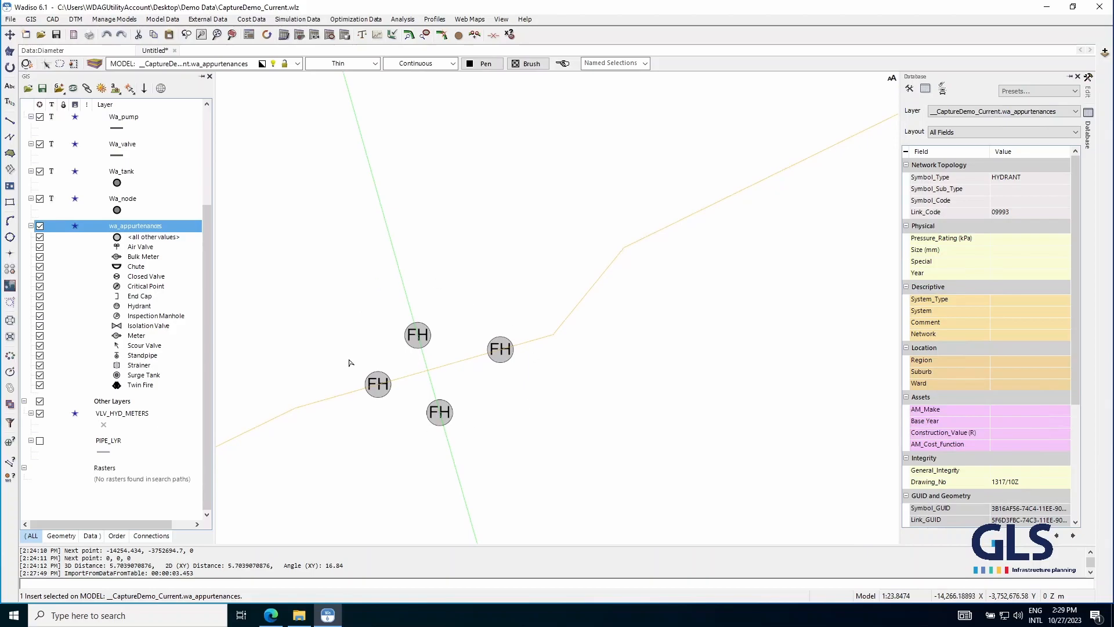
- Check the TYPE values of the four crossing points, records 17 to 20, in the VLV_HYD_METERS table
double_click(128, 413)
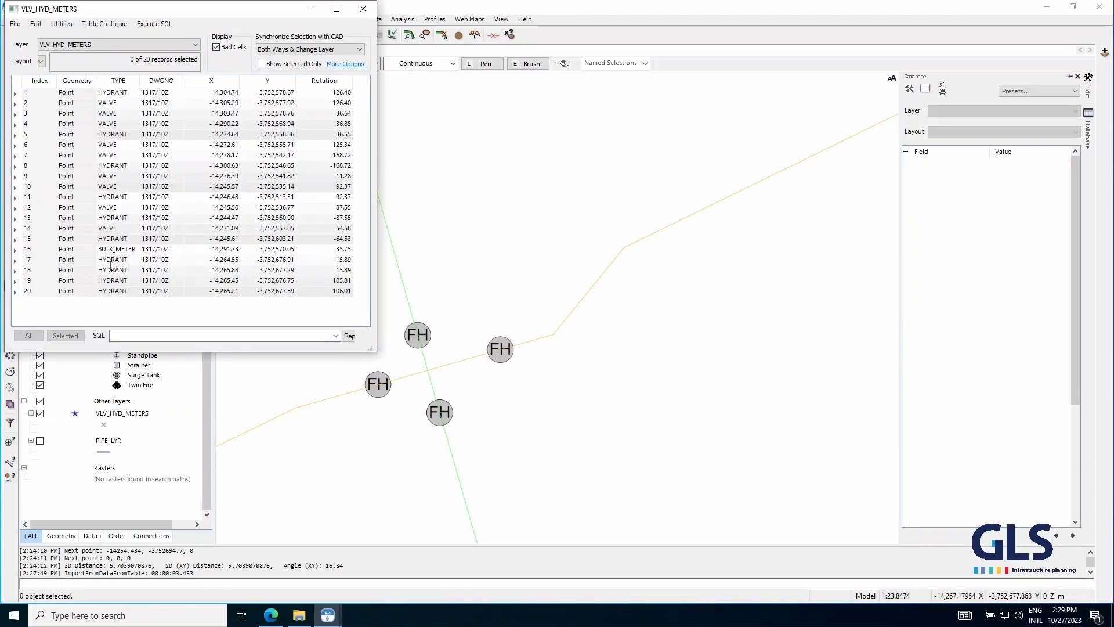
drag(113, 259, 116, 290)
click(363, 9)
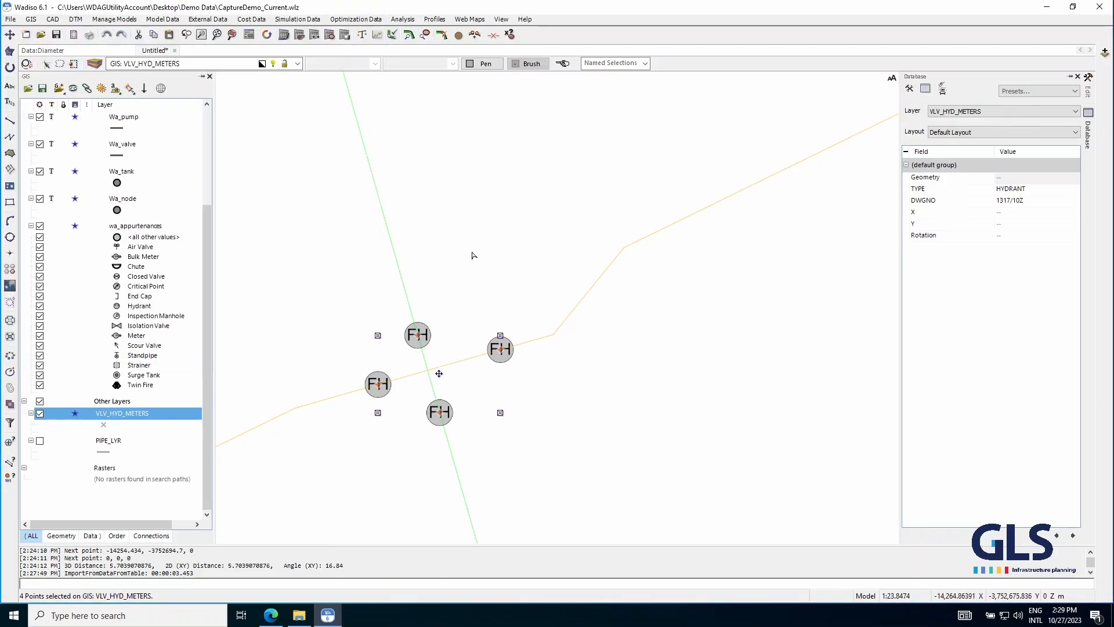
click(473, 255)
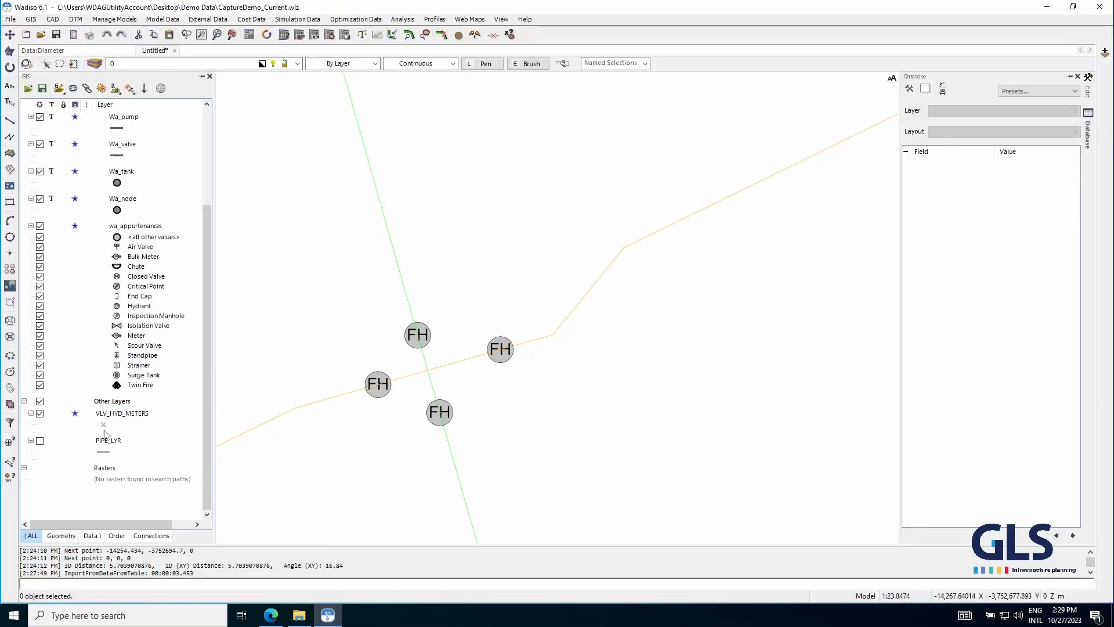
- Hide the VLV_HYD_METERS layer and set Symbol_Type to VALVE for the appurtenance just east of the pipe crossing
click(39, 413)
click(500, 353)
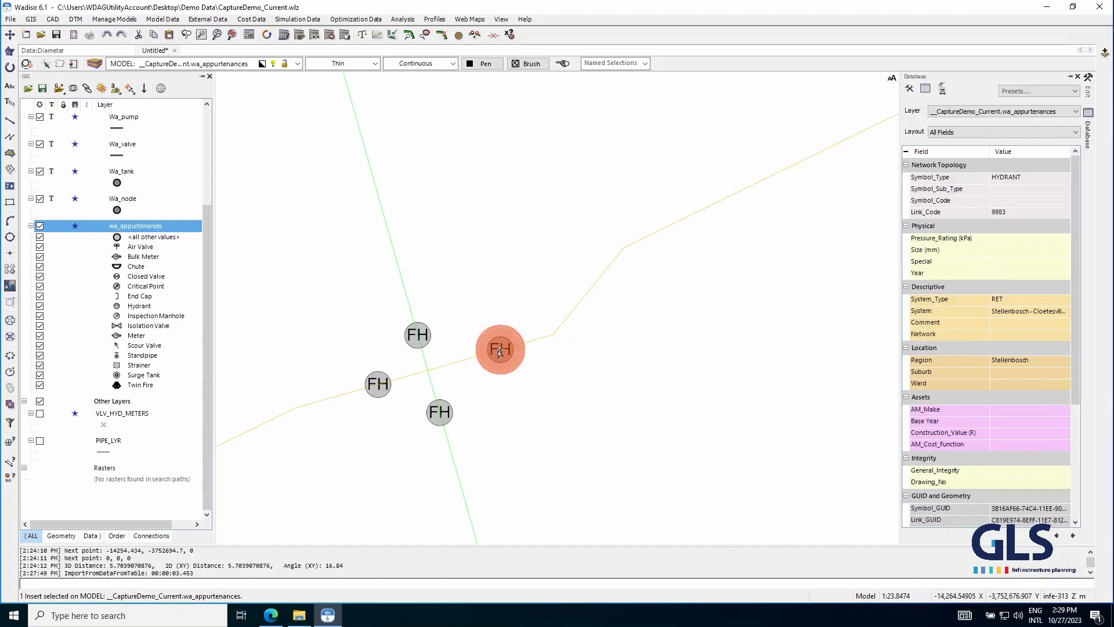
click(1065, 178)
click(1065, 178)
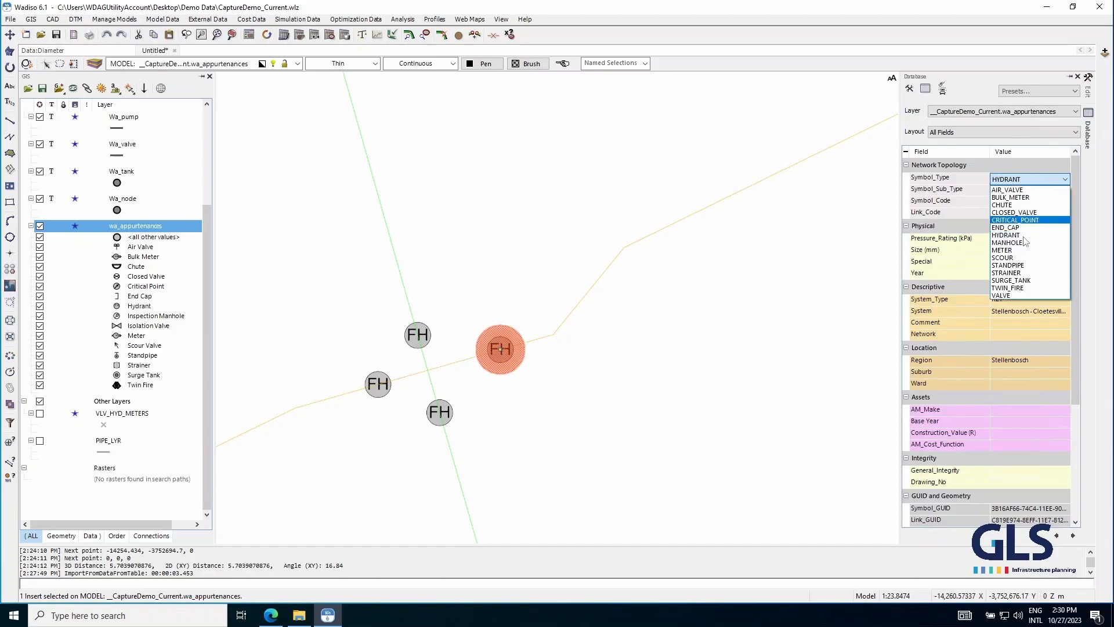
click(1010, 296)
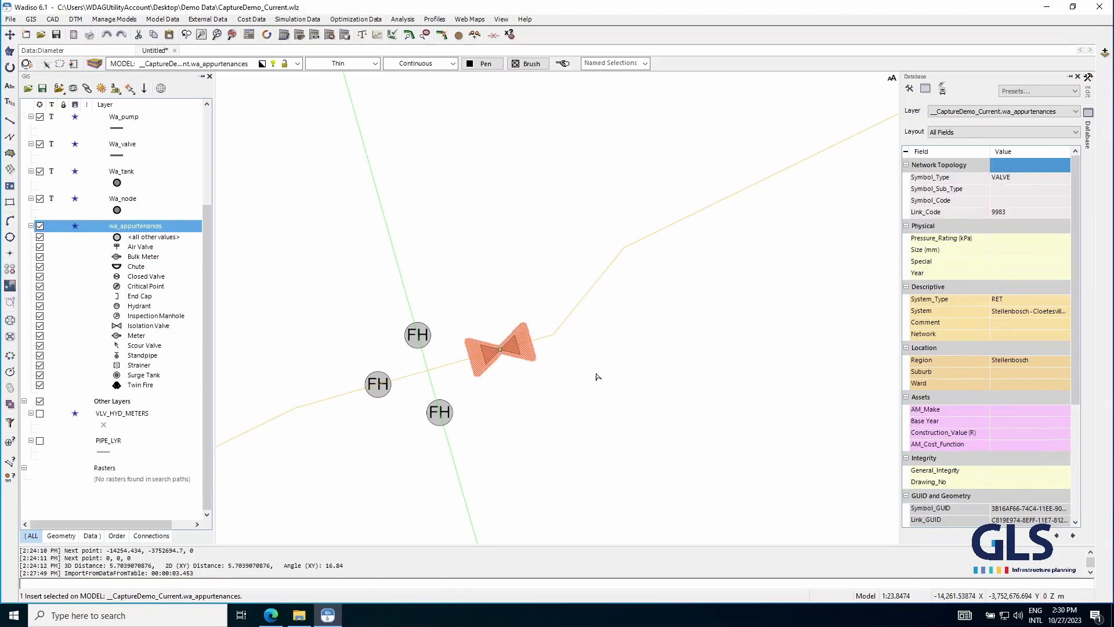
- Set Symbol_Type to VALVE for the other three appurtenances around the pipe crossing and clear the selection
click(418, 335)
click(440, 414)
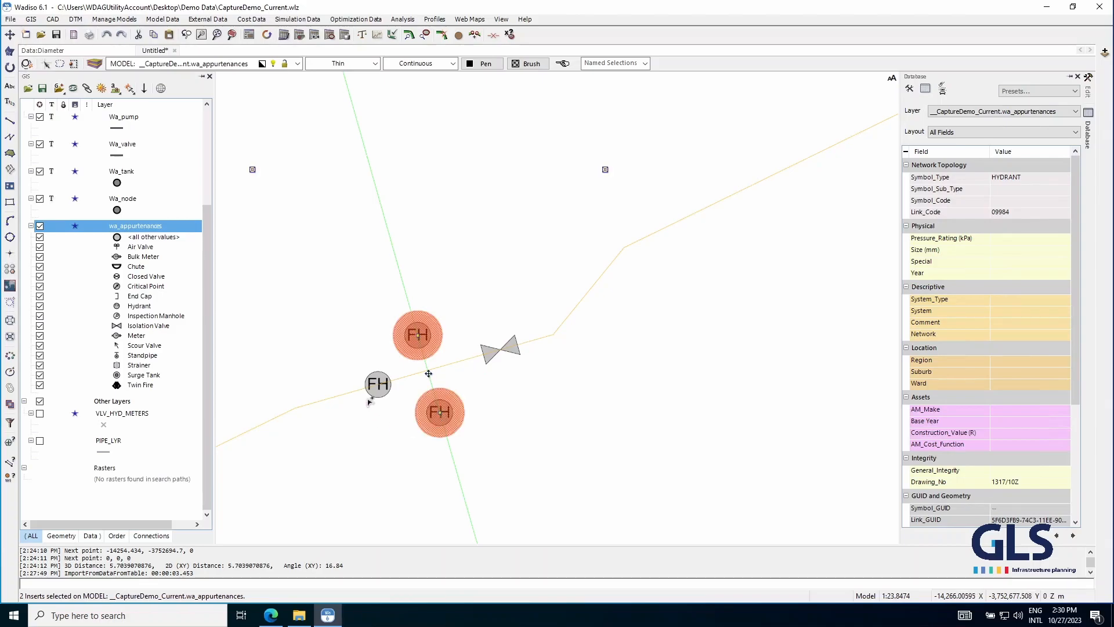
click(378, 384)
click(1058, 187)
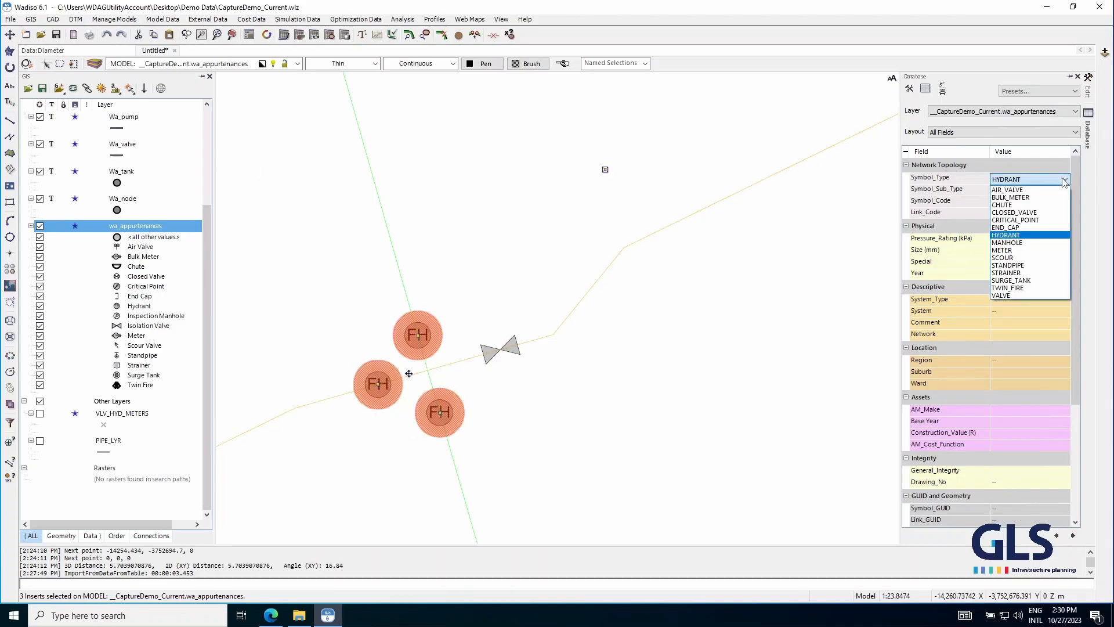
click(1010, 296)
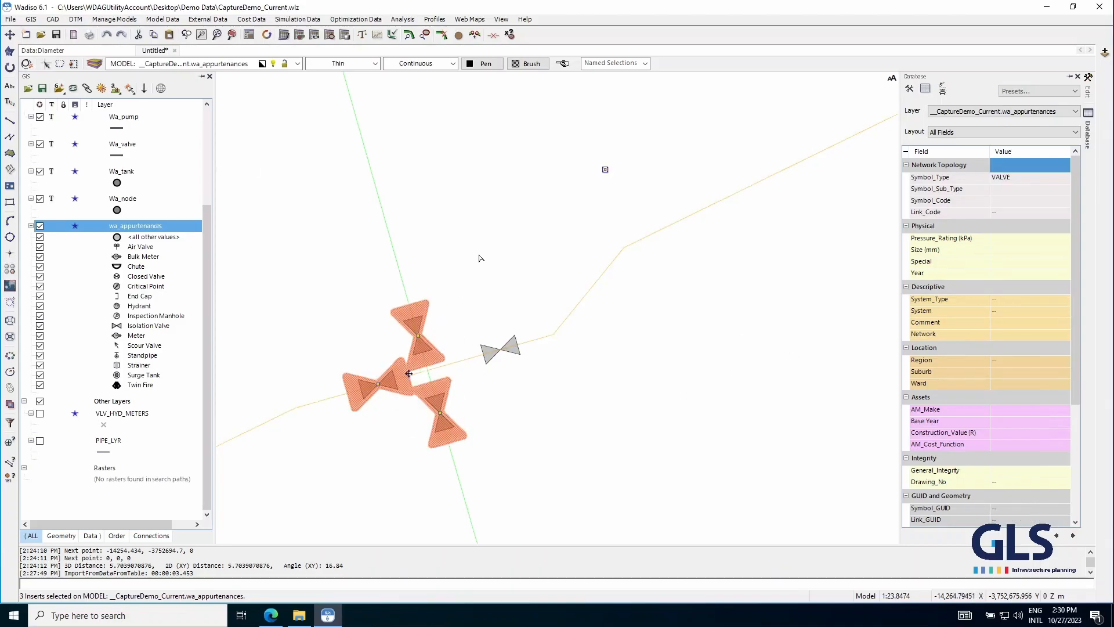
key(Escape)
- Review the valve, hydrant and bulk meter symbols along the newly merged pipes
scroll(388, 286, down, 10)
scroll(405, 319, up, 10)
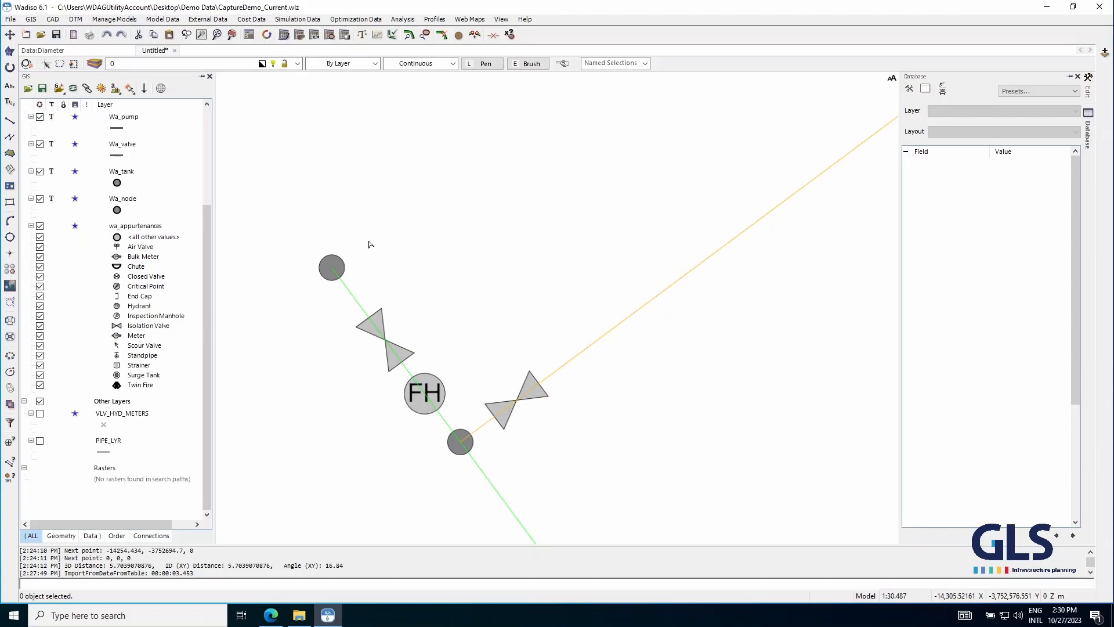
scroll(423, 298, down, 2)
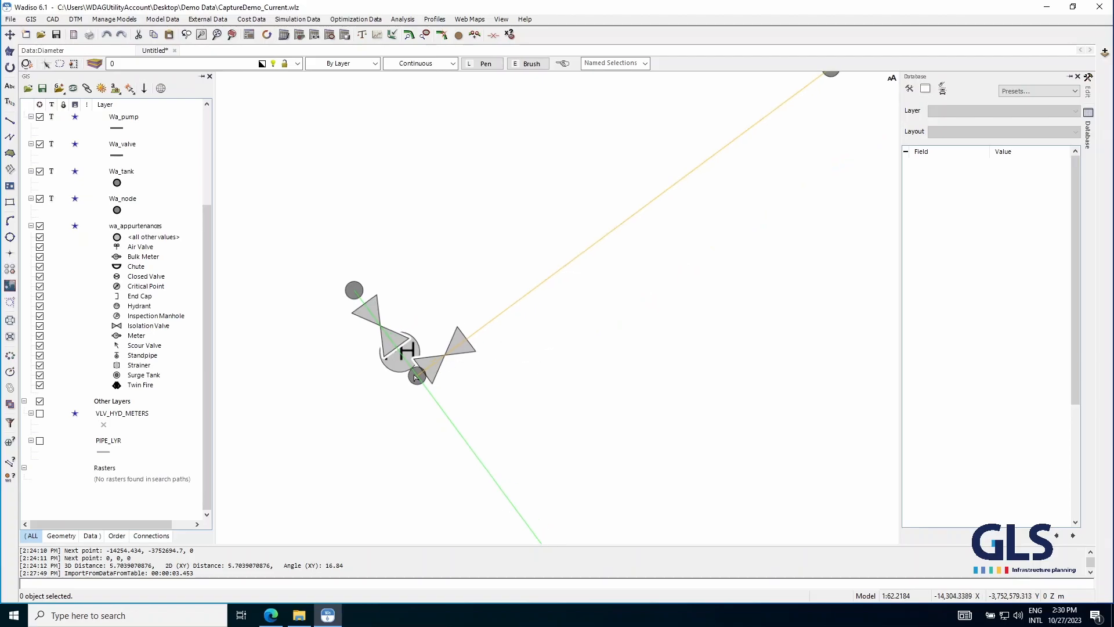
scroll(333, 340, down, 3)
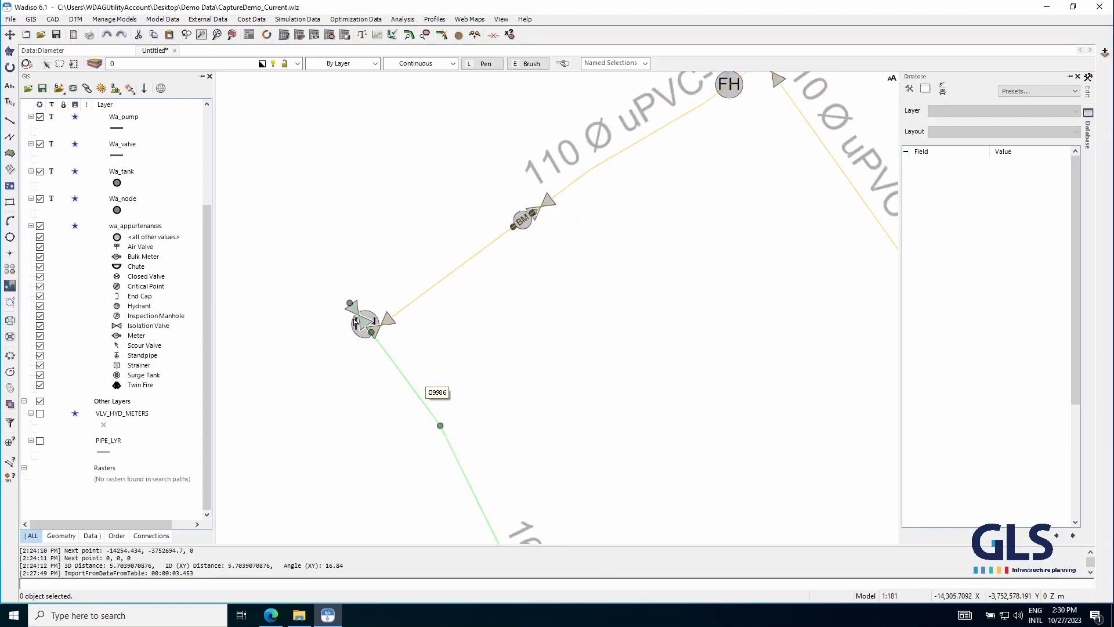
drag(521, 350, 559, 272)
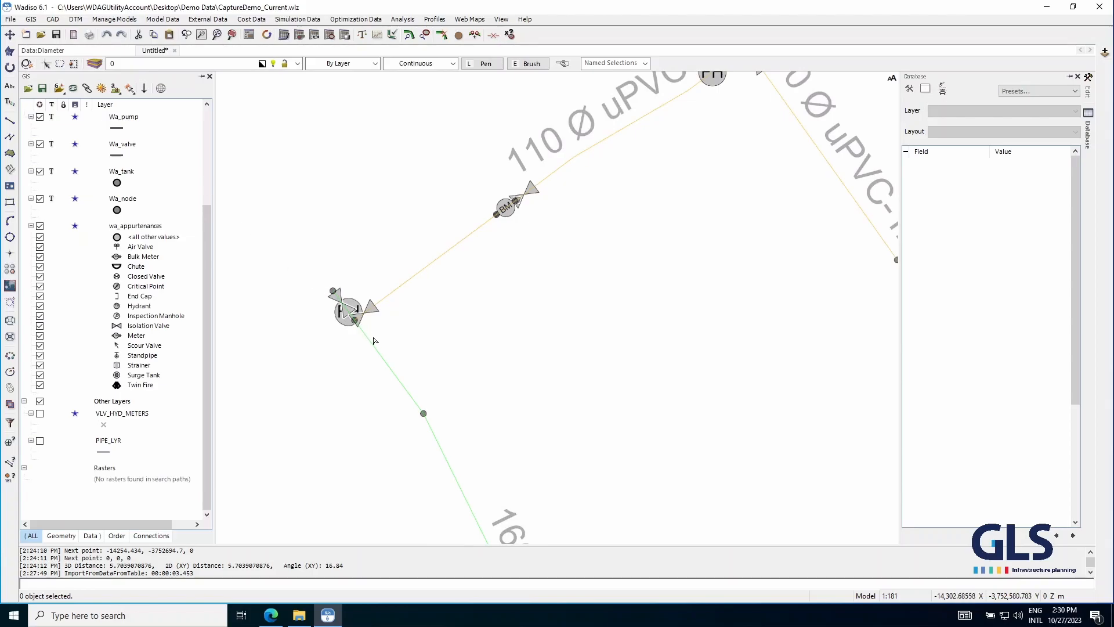
scroll(400, 366, down, 3)
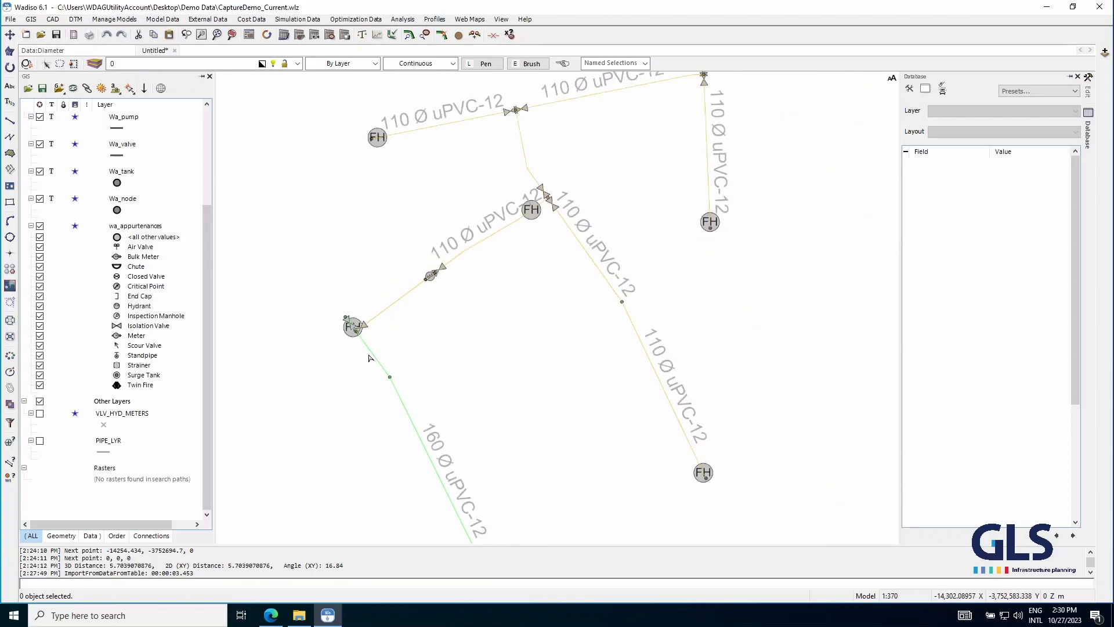
click(53, 21)
mouse_move(138, 274)
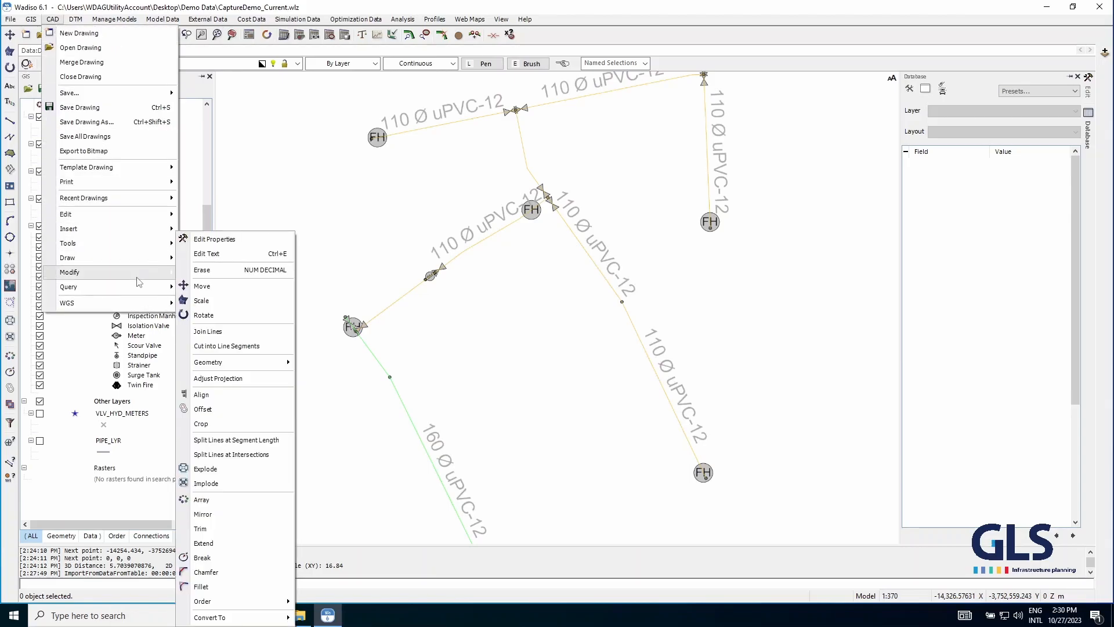
mouse_move(267, 365)
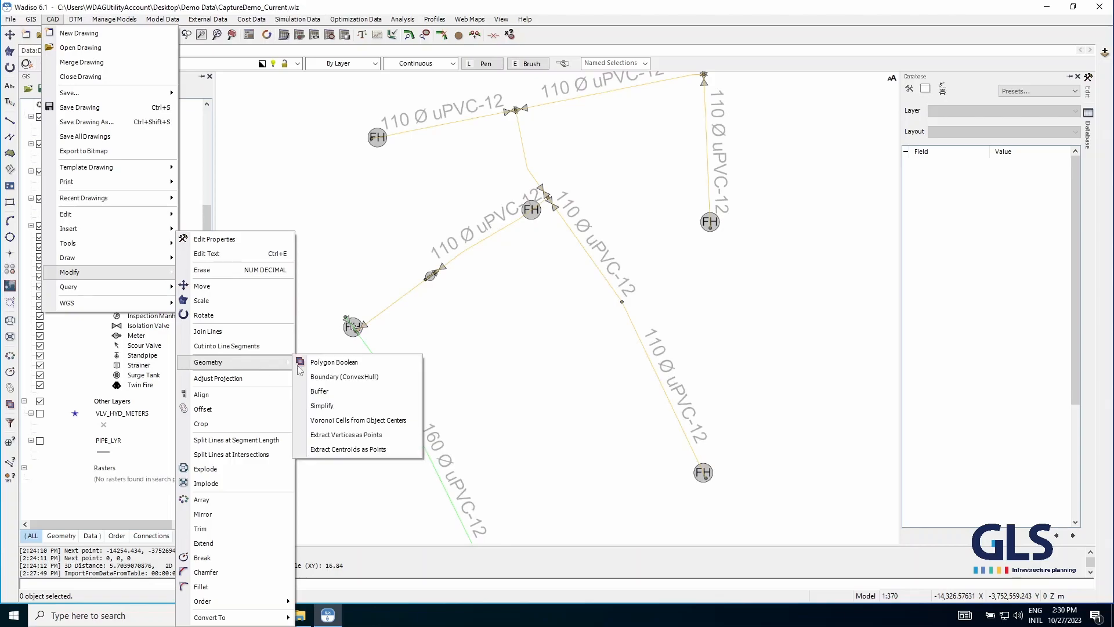
click(346, 450)
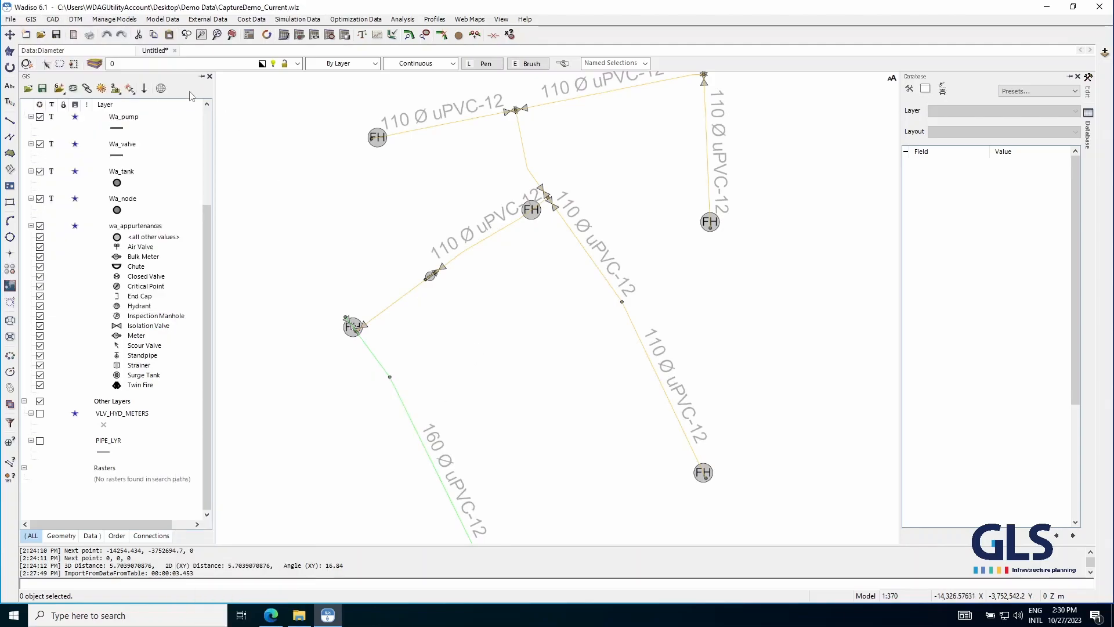
drag(484, 358, 495, 324)
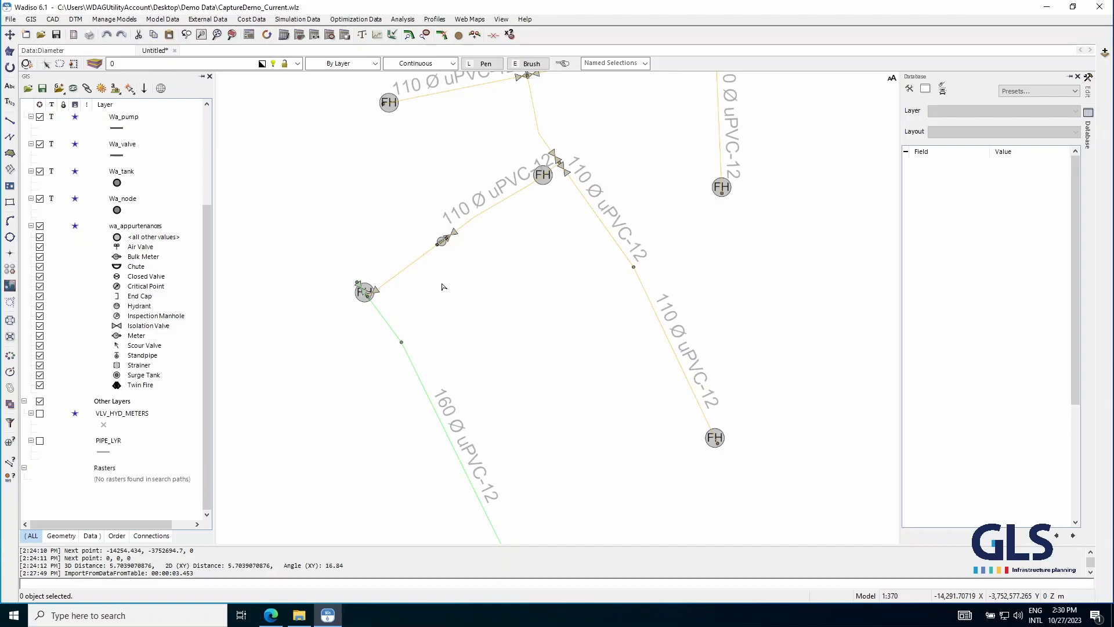
- Open the drawing 1317_10Z FSW.dwg from the Demo Data folder
click(40, 34)
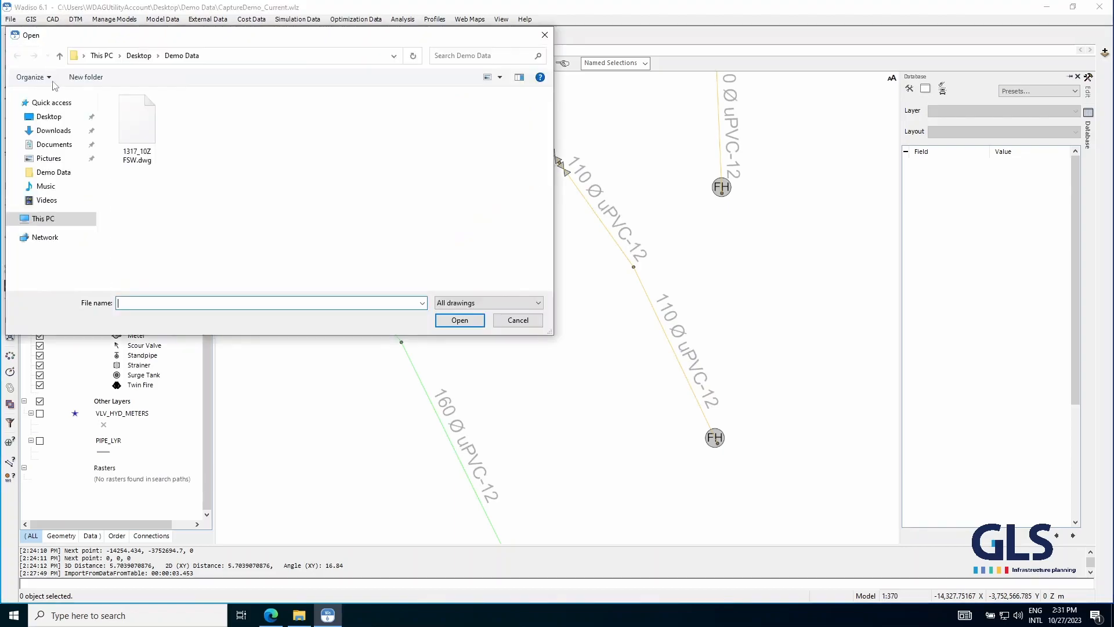
click(163, 163)
click(459, 321)
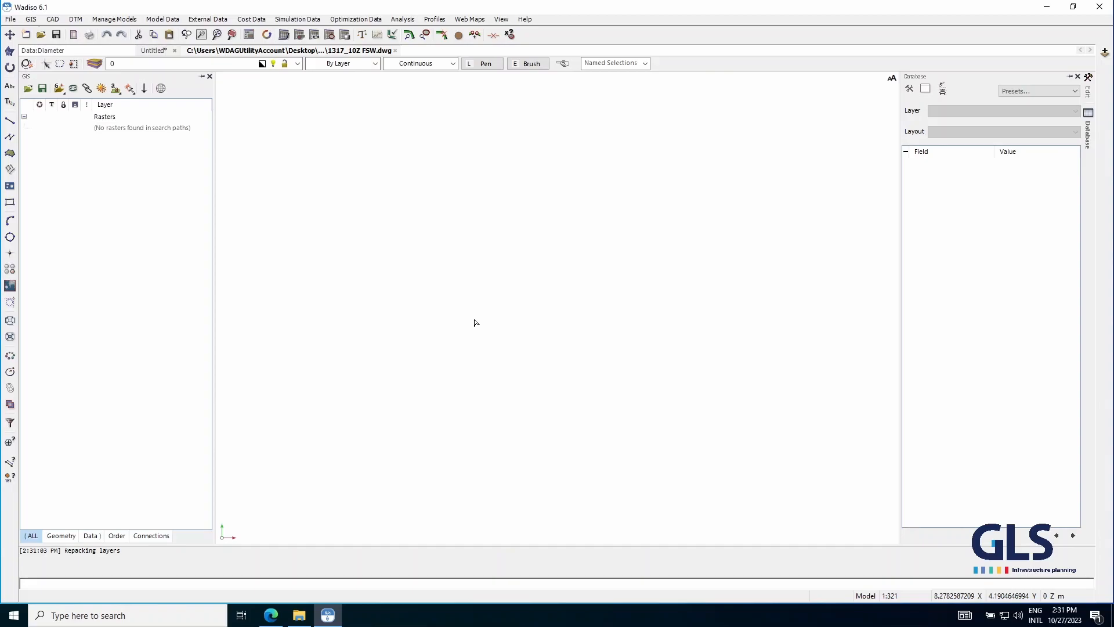
- Select all objects on the 4C Water - Valves layer, picking up the layer from the valve symbol beside the bulk water meter
click(217, 34)
scroll(447, 344, up, 10)
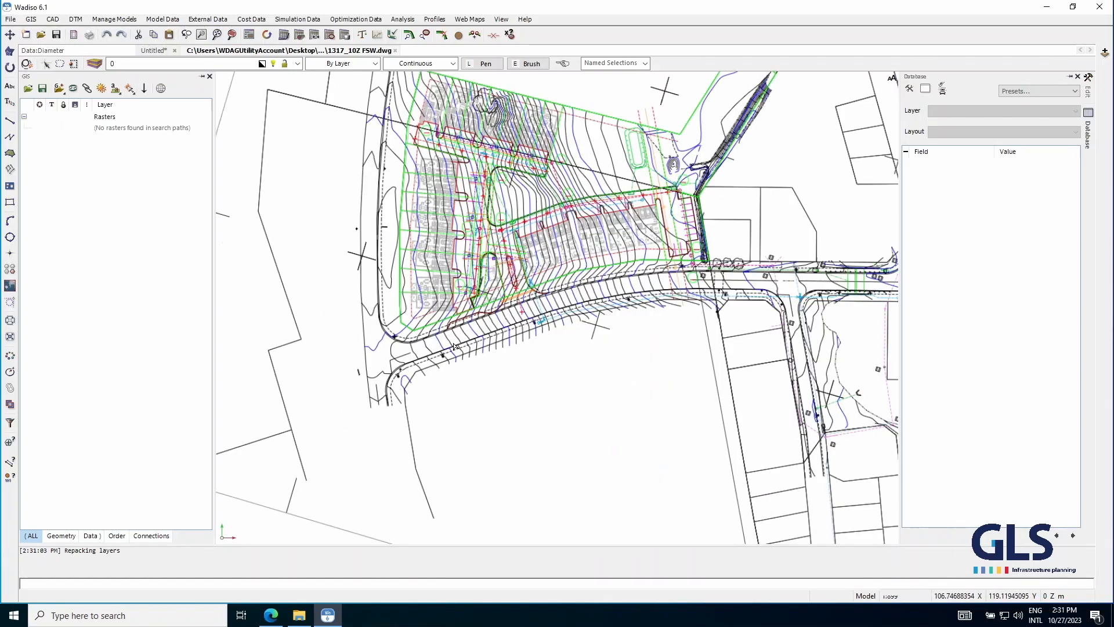
drag(516, 437, 492, 462)
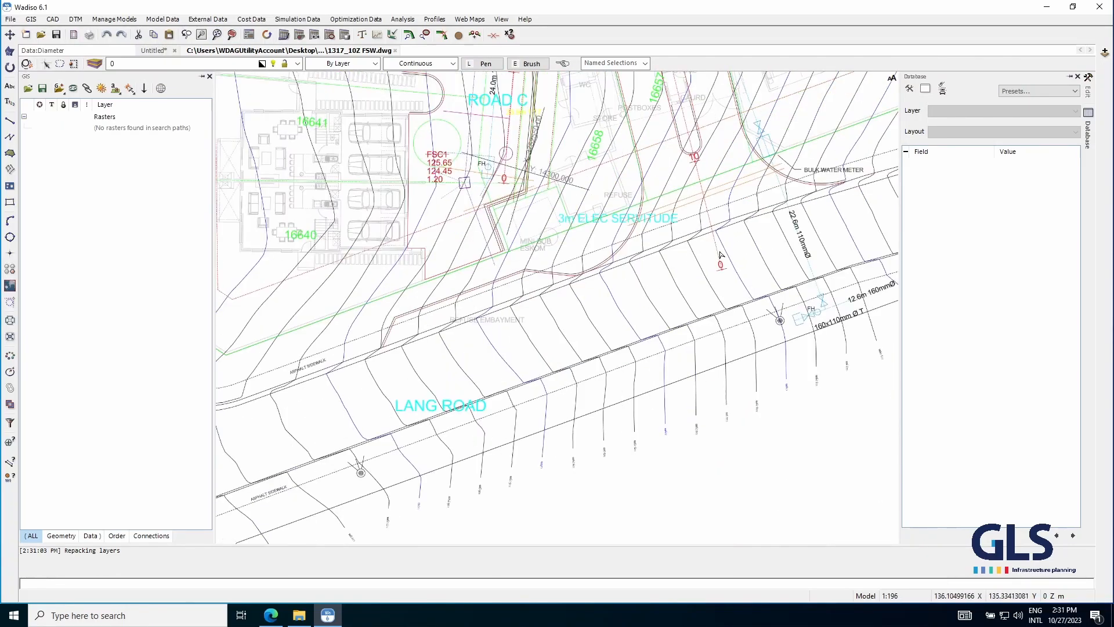
drag(739, 237, 592, 348)
scroll(645, 224, up, 5)
scroll(568, 261, up, 3)
click(491, 273)
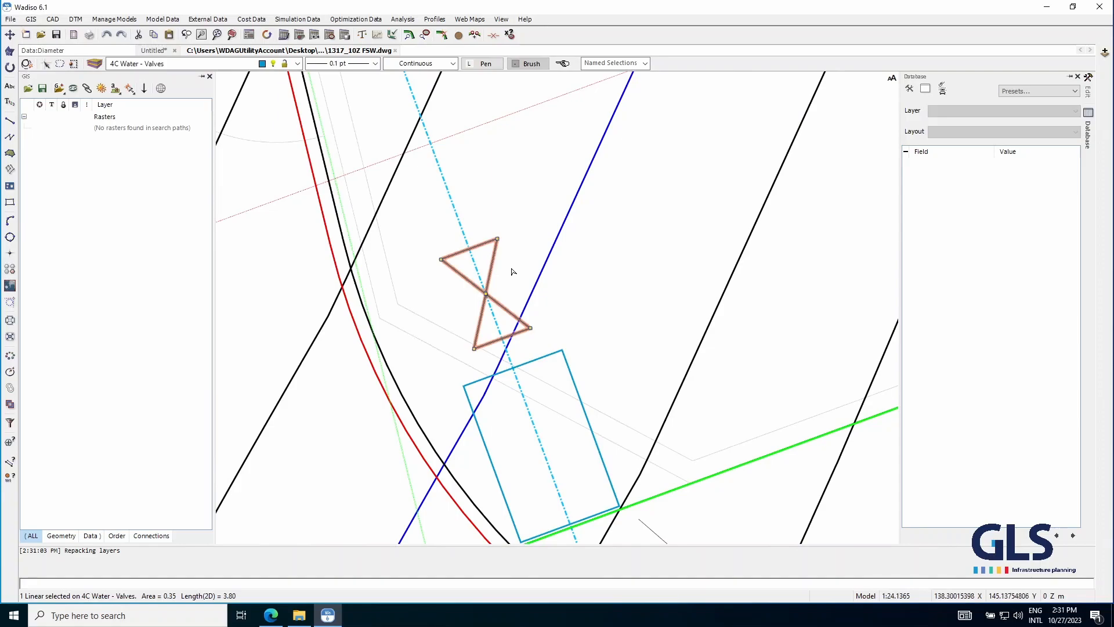
right_click(193, 67)
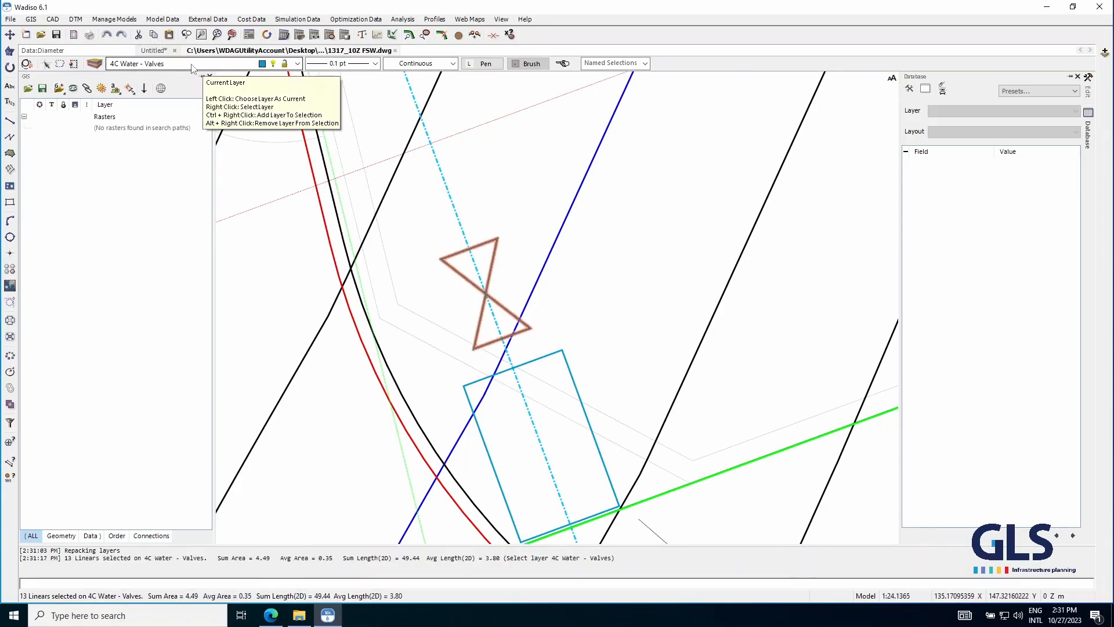
- Extract the centroids of the selected valve symbols as points
scroll(420, 300, down, 14)
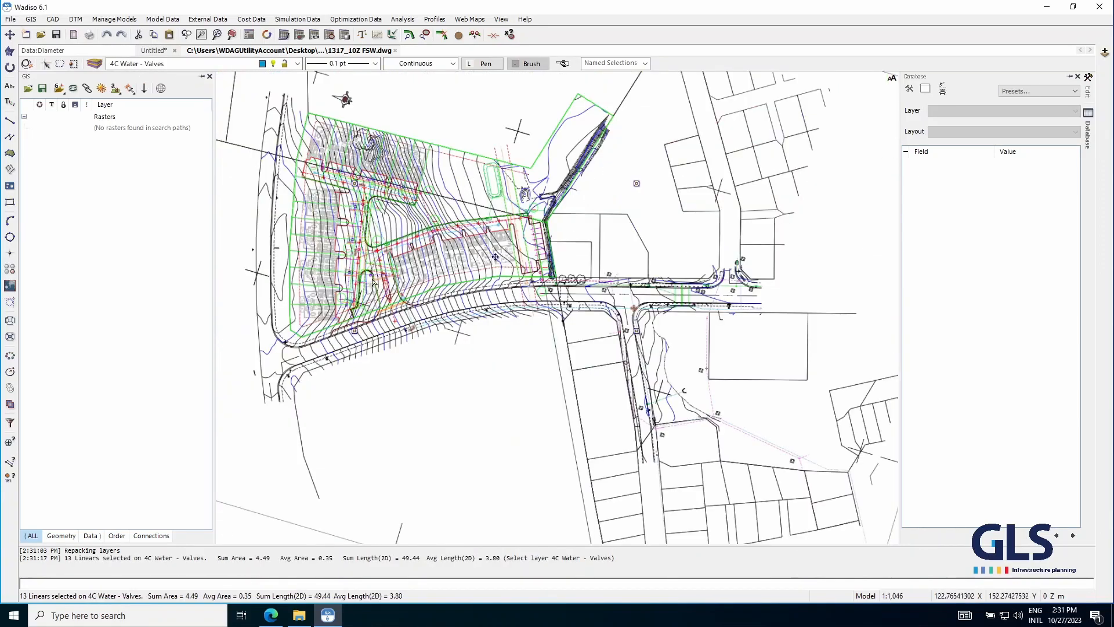
scroll(410, 293, up, 5)
scroll(436, 295, up, 6)
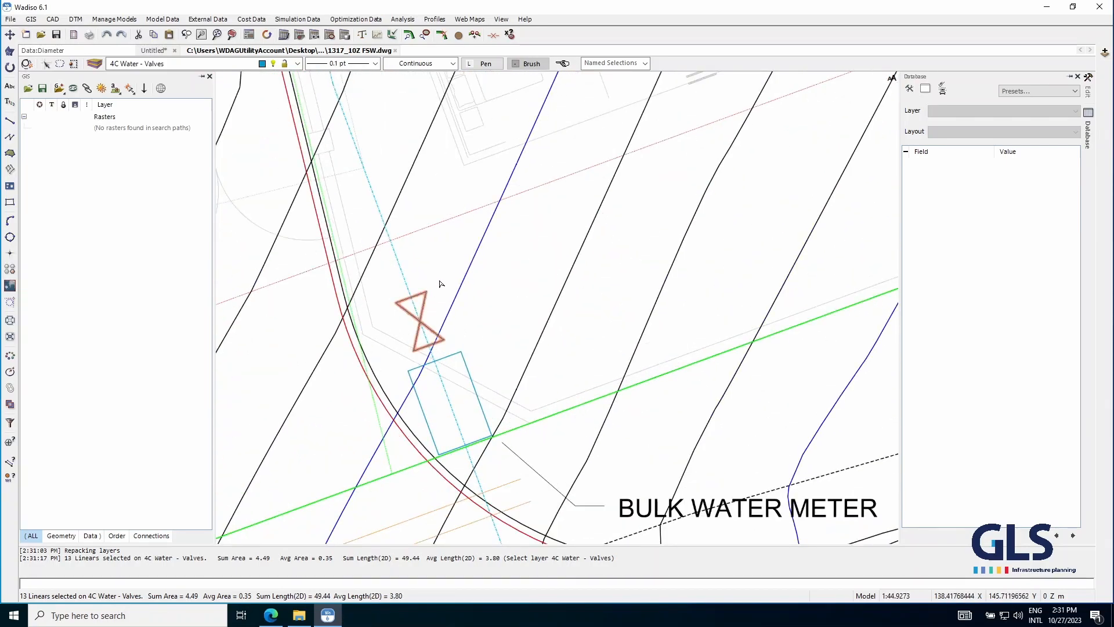
click(53, 19)
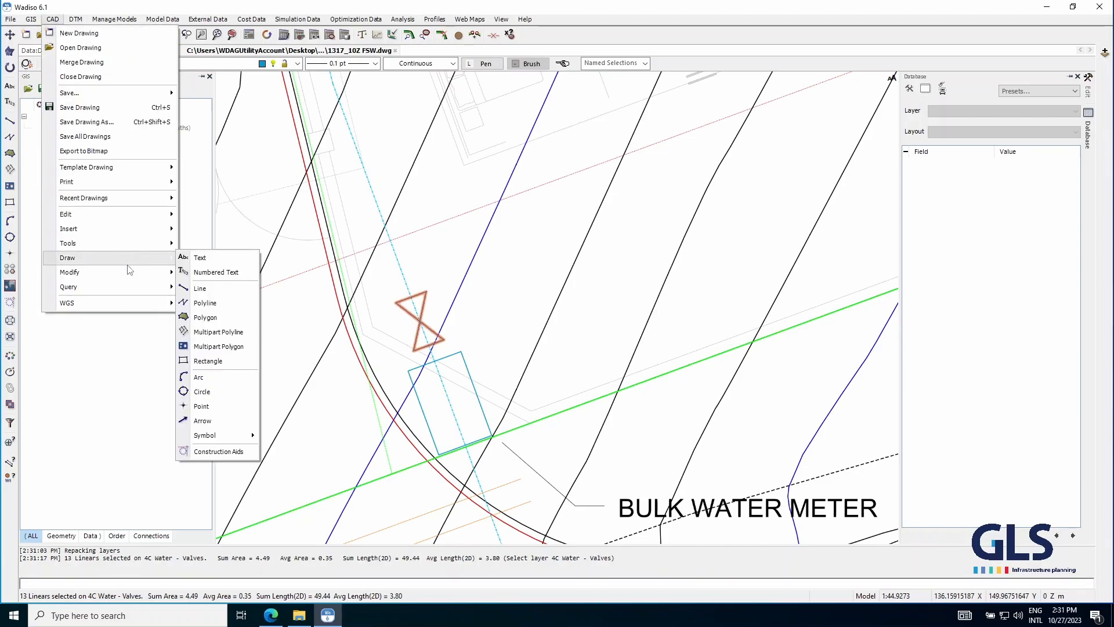
mouse_move(127, 272)
mouse_move(230, 365)
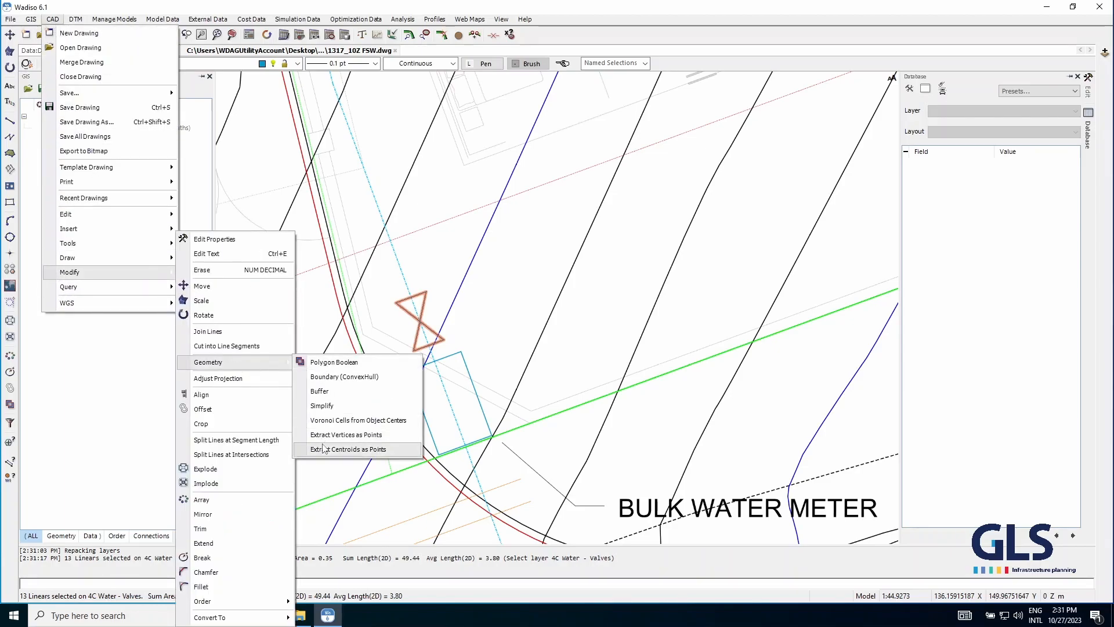
click(369, 450)
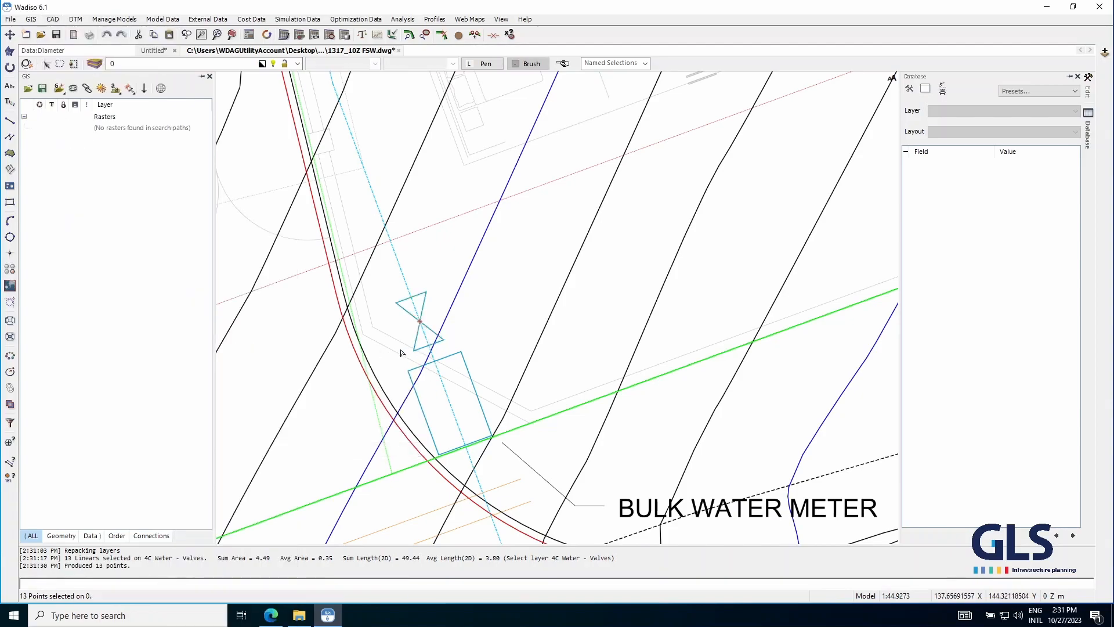
- Examine the extracted centroid point at the middle of the valve symbol beside the bulk water meter
scroll(402, 308, up, 5)
scroll(403, 299, up, 2)
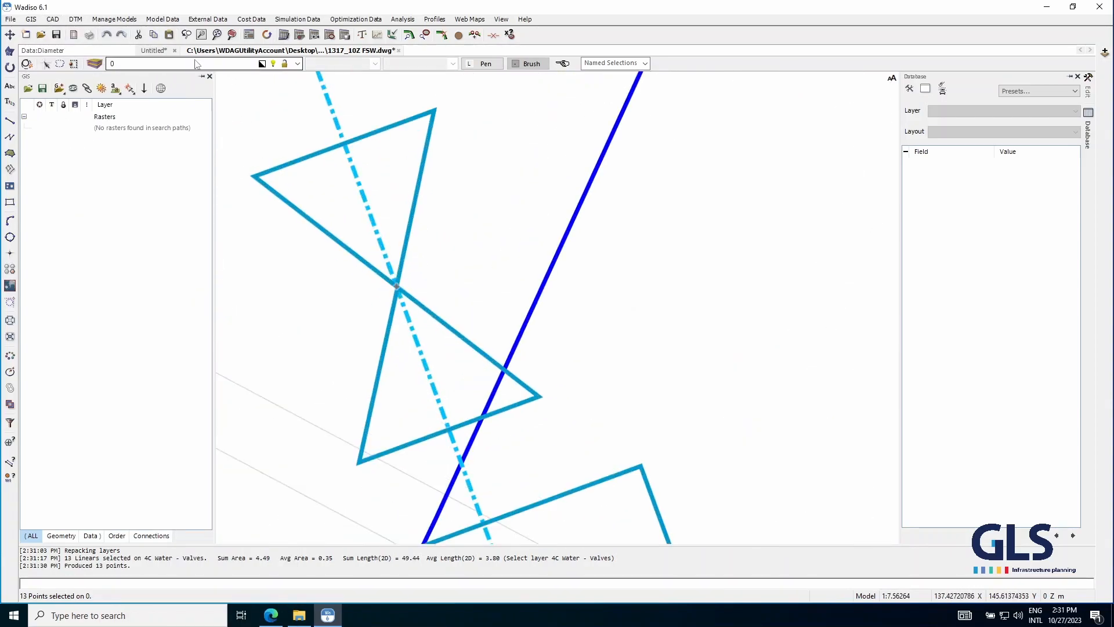
scroll(406, 304, down, 3)
scroll(406, 305, down, 2)
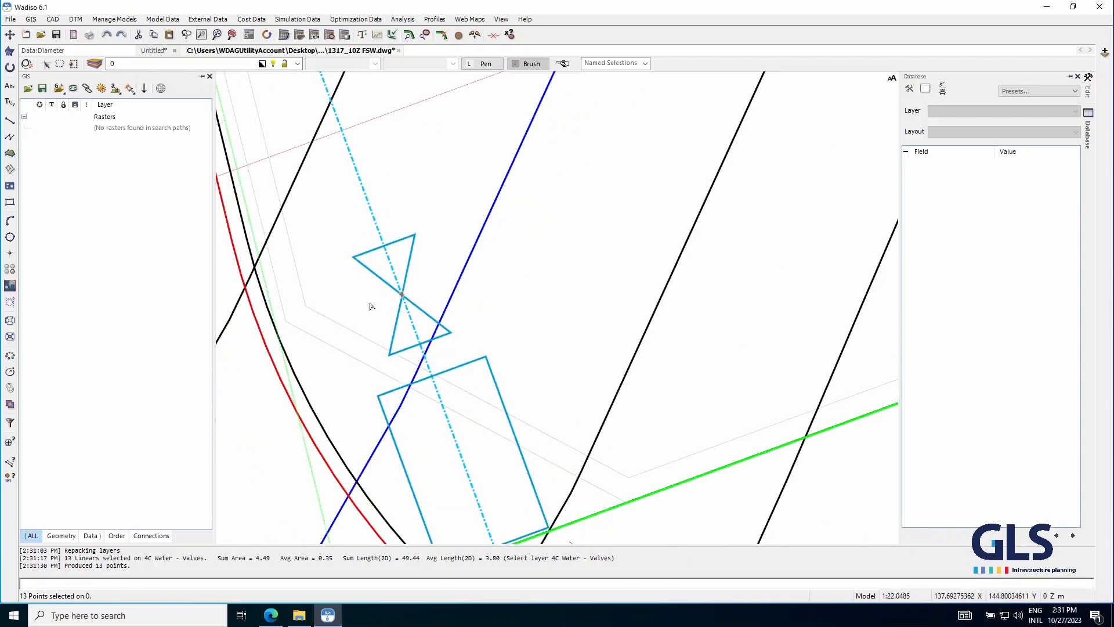
scroll(371, 306, up, 2)
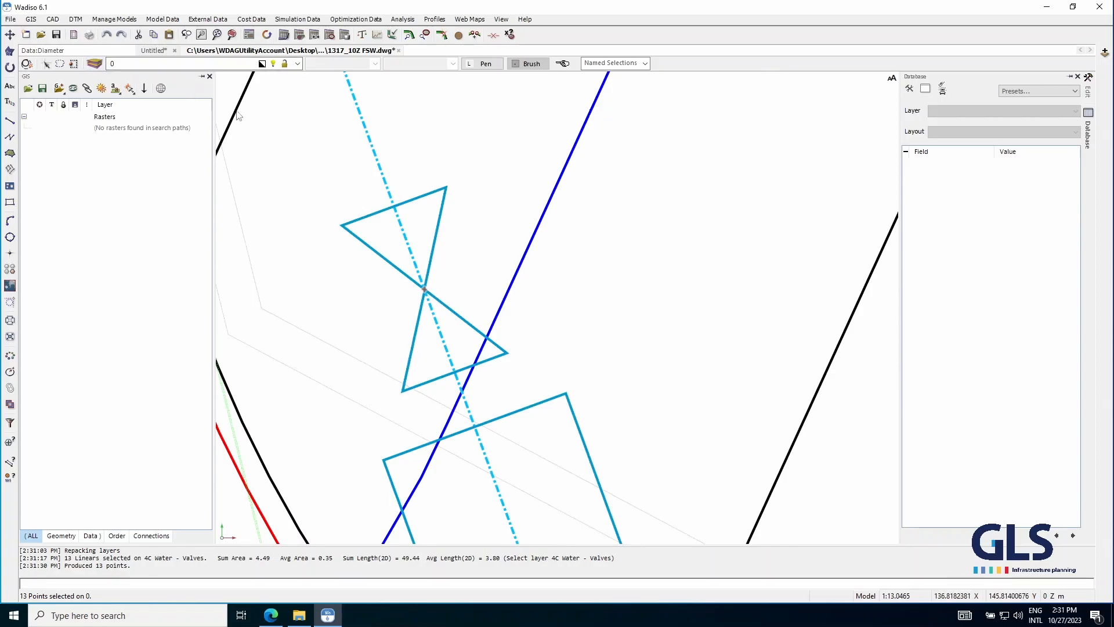
click(474, 276)
scroll(425, 289, up, 3)
click(424, 290)
click(450, 250)
click(272, 64)
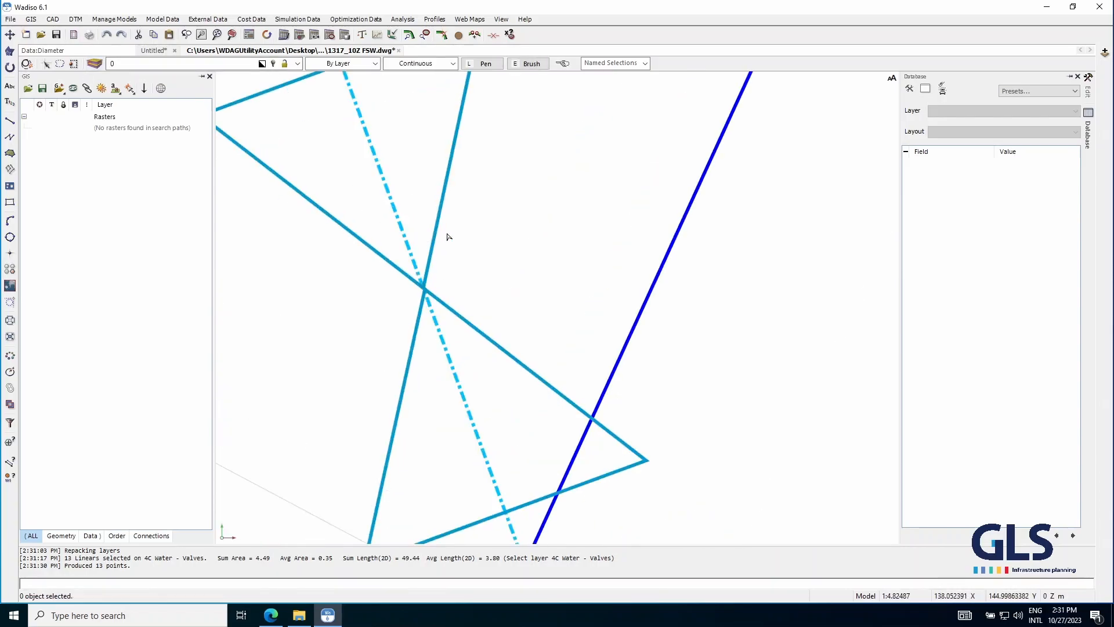
scroll(372, 167, down, 1)
- Hide all layers except layer 0 in Layer Control
click(94, 64)
click(352, 279)
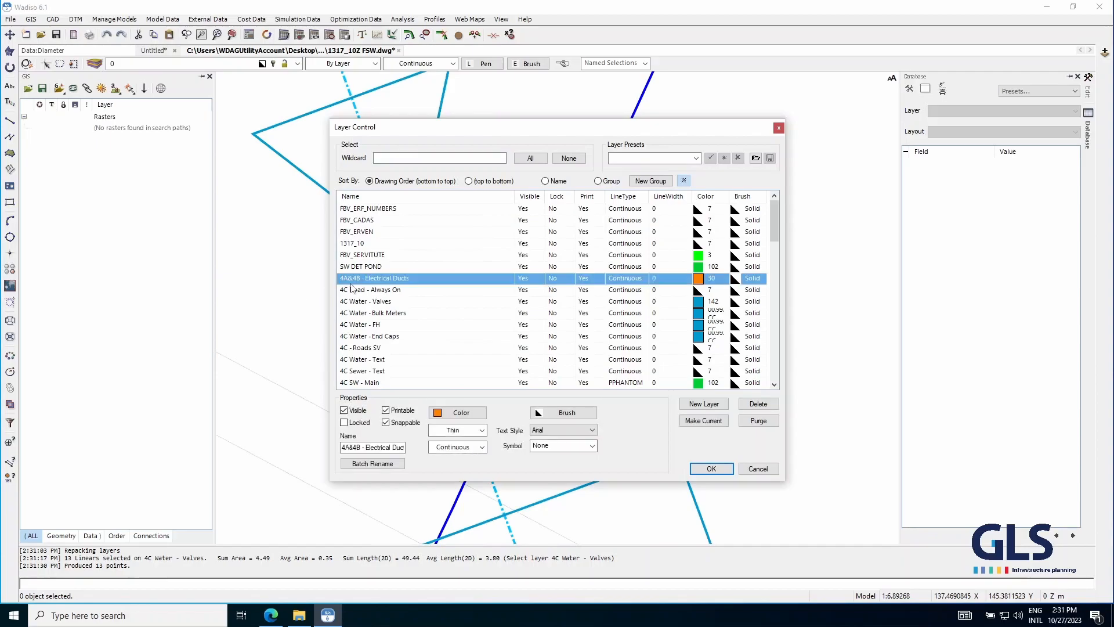
key(ctrl+a)
click(522, 320)
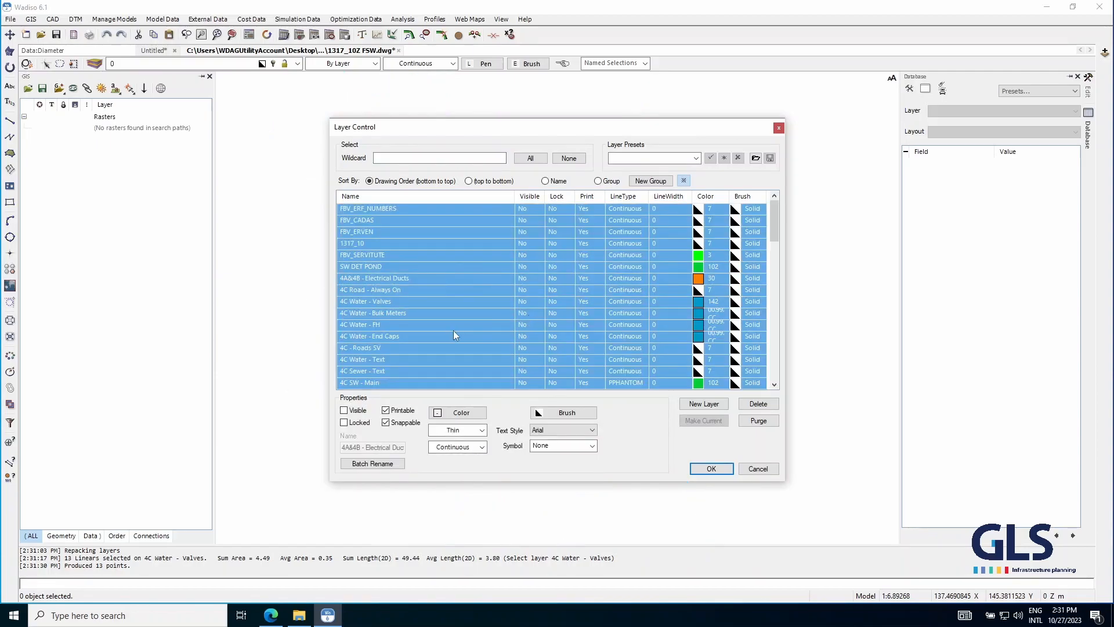
scroll(355, 360, down, 15)
click(351, 359)
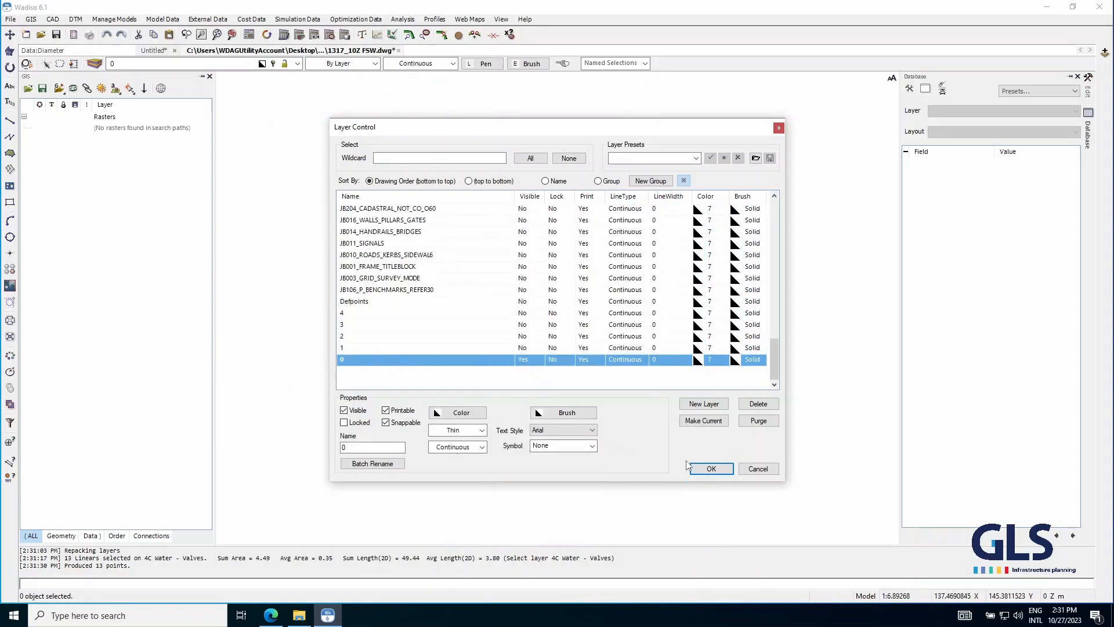
click(711, 468)
- Select all the centroid points on layer 0 to review their distribution, and clear the selection
drag(436, 221, 386, 285)
scroll(431, 270, down, 6)
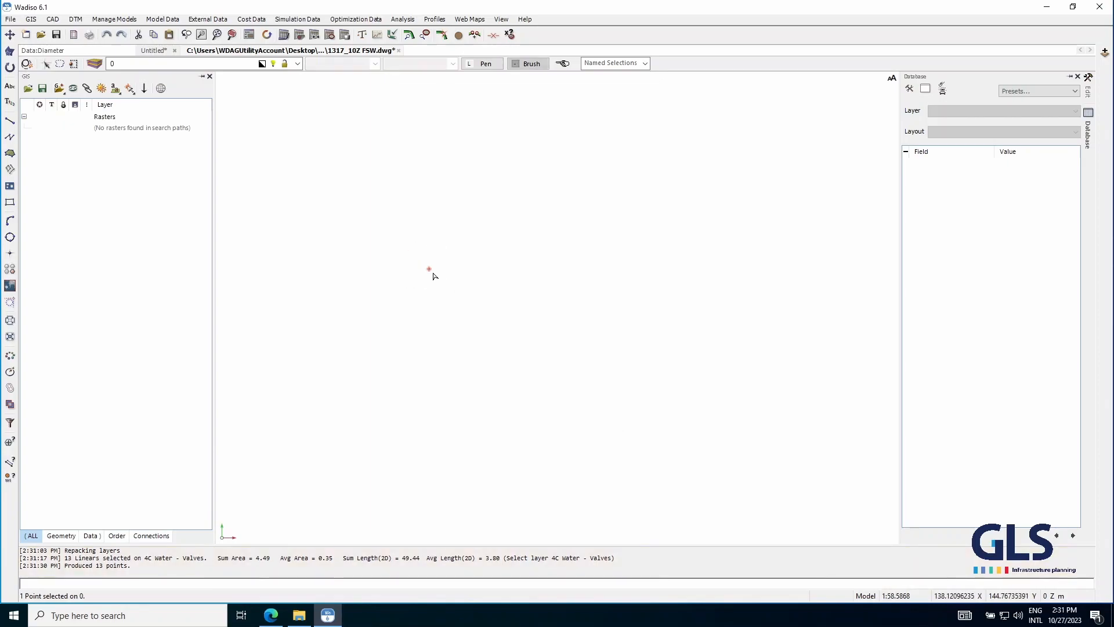
double_click(187, 68)
scroll(424, 312, down, 10)
scroll(416, 307, up, 2)
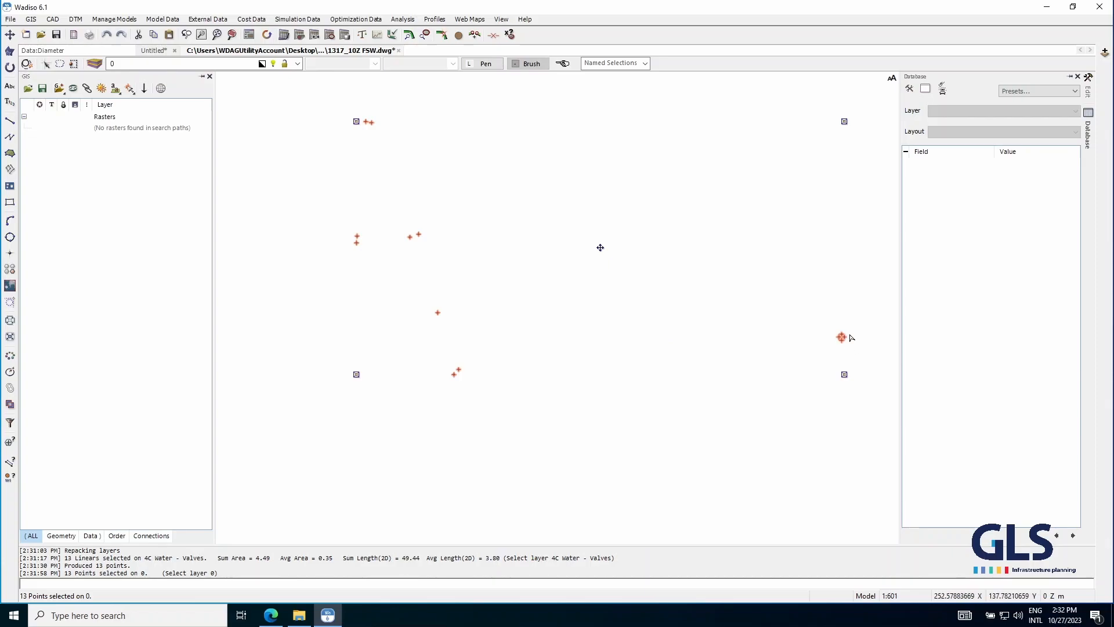
key(Escape)
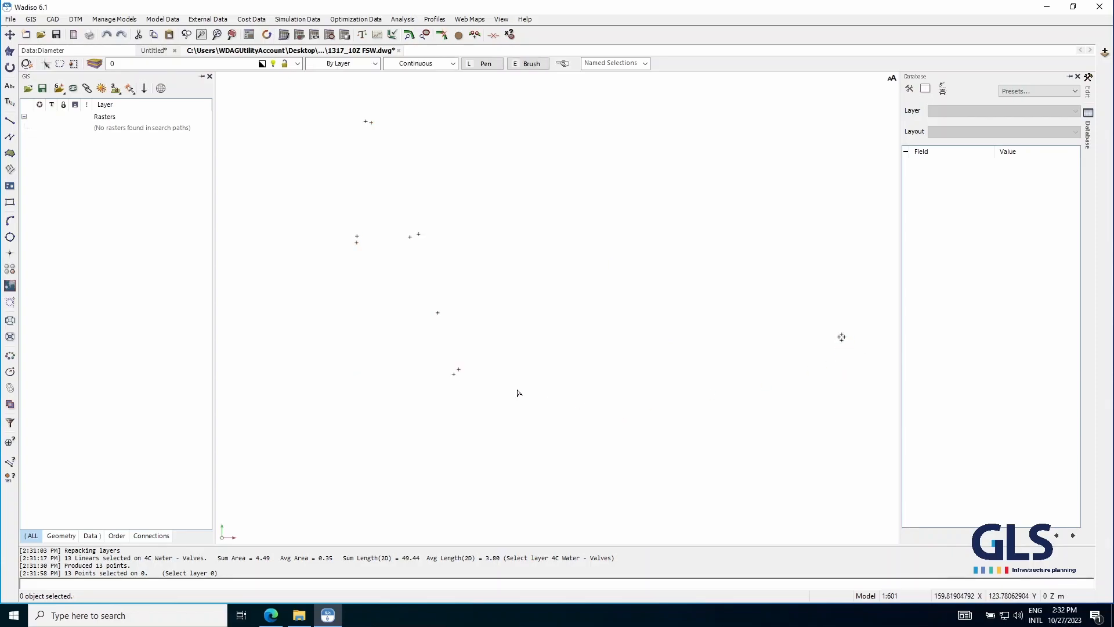